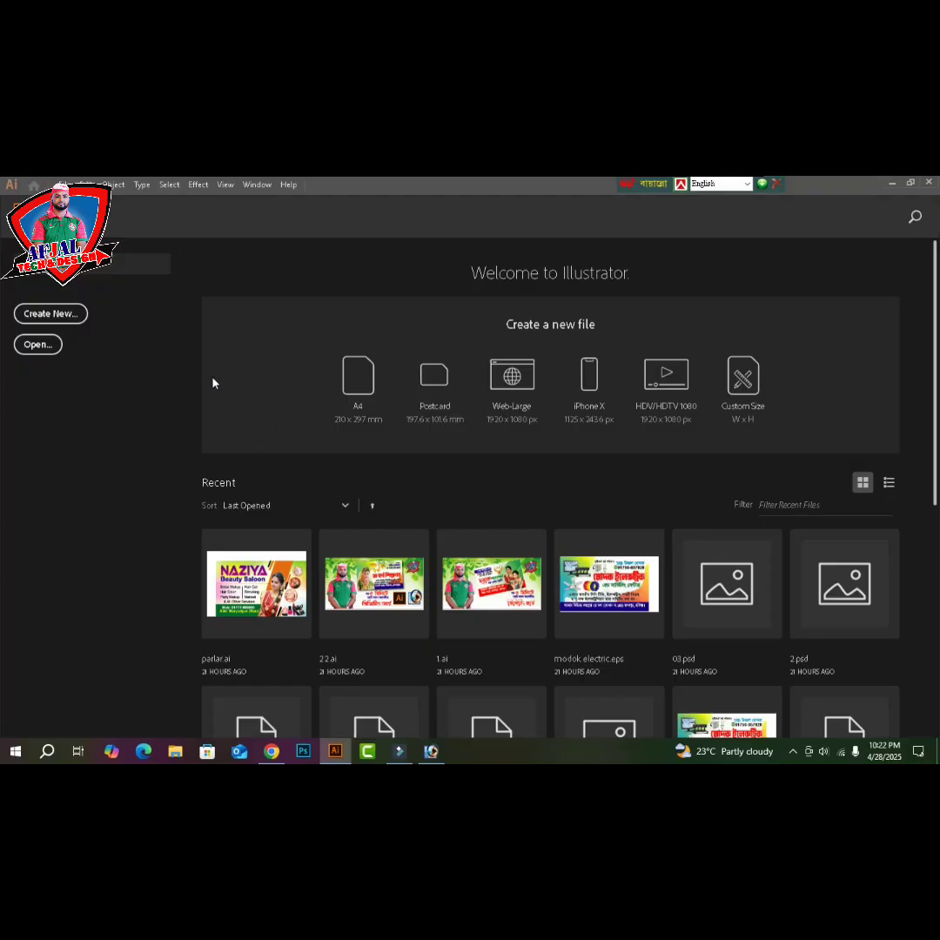
- Create a new portrait A4 document (8.268 × 11.693 in, CMYK) from the A4 preset
{"action": "left_click", "coordinate": [360, 384]}
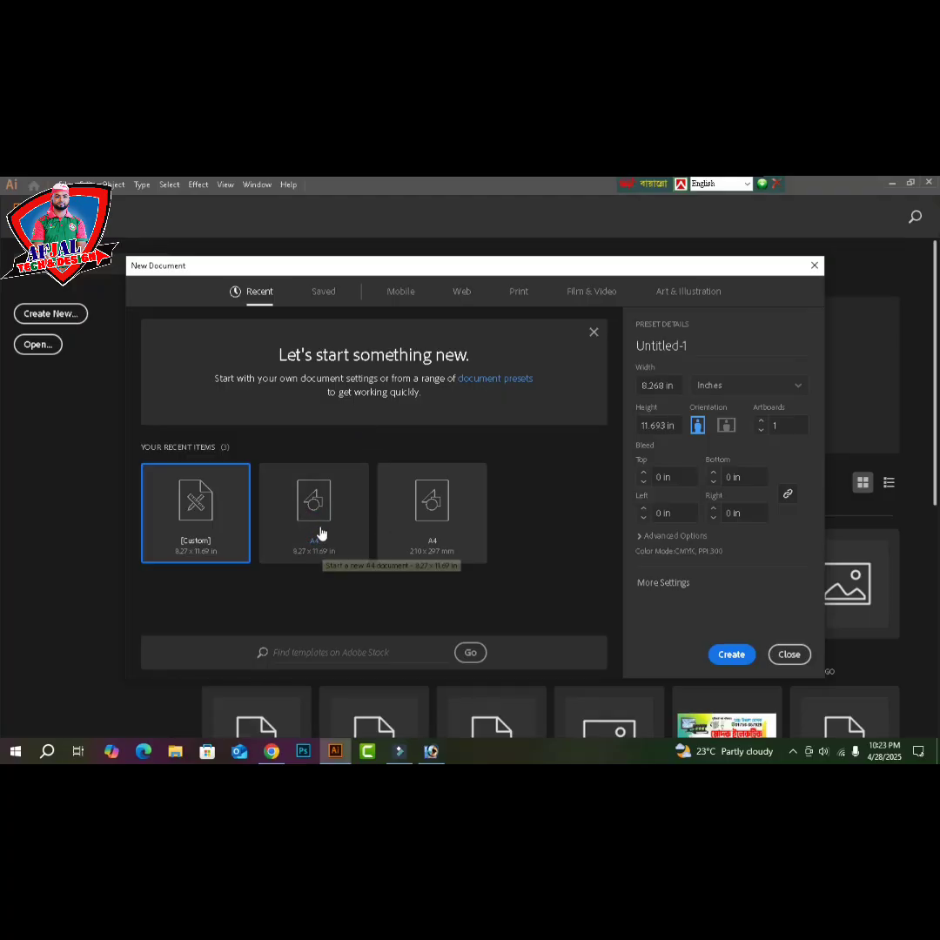
{"action": "left_click", "coordinate": [320, 533]}
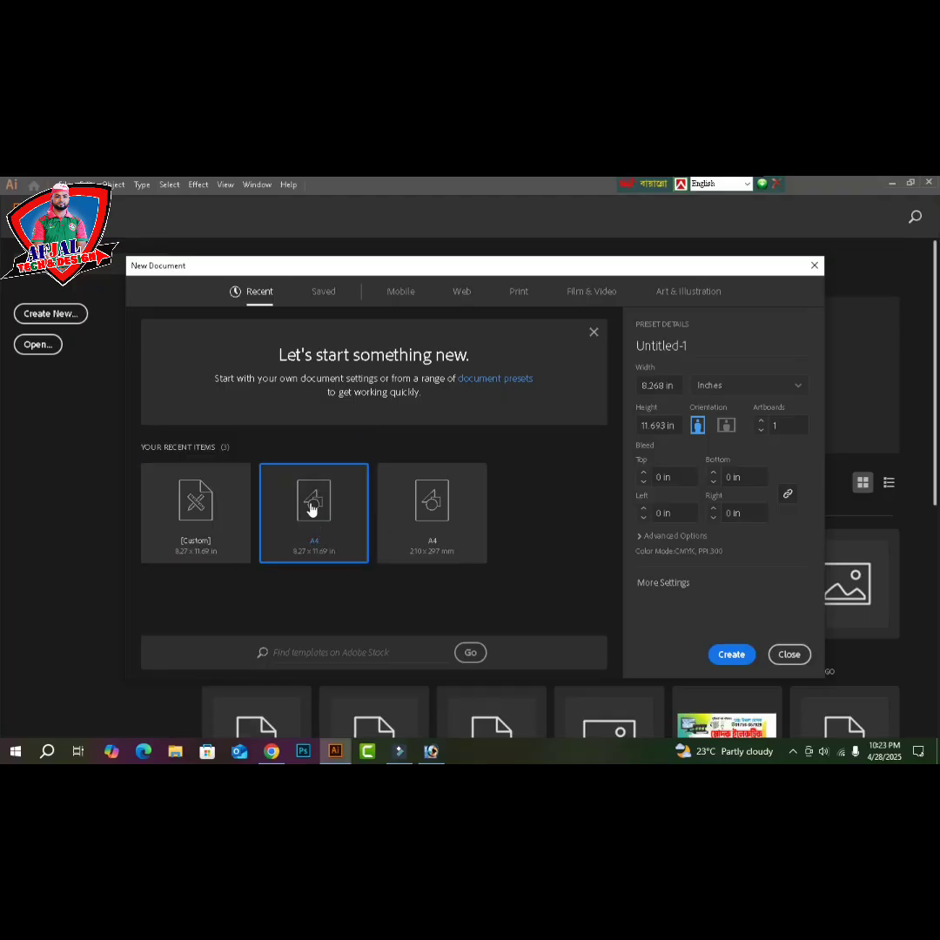
{"action": "left_click", "coordinate": [734, 655]}
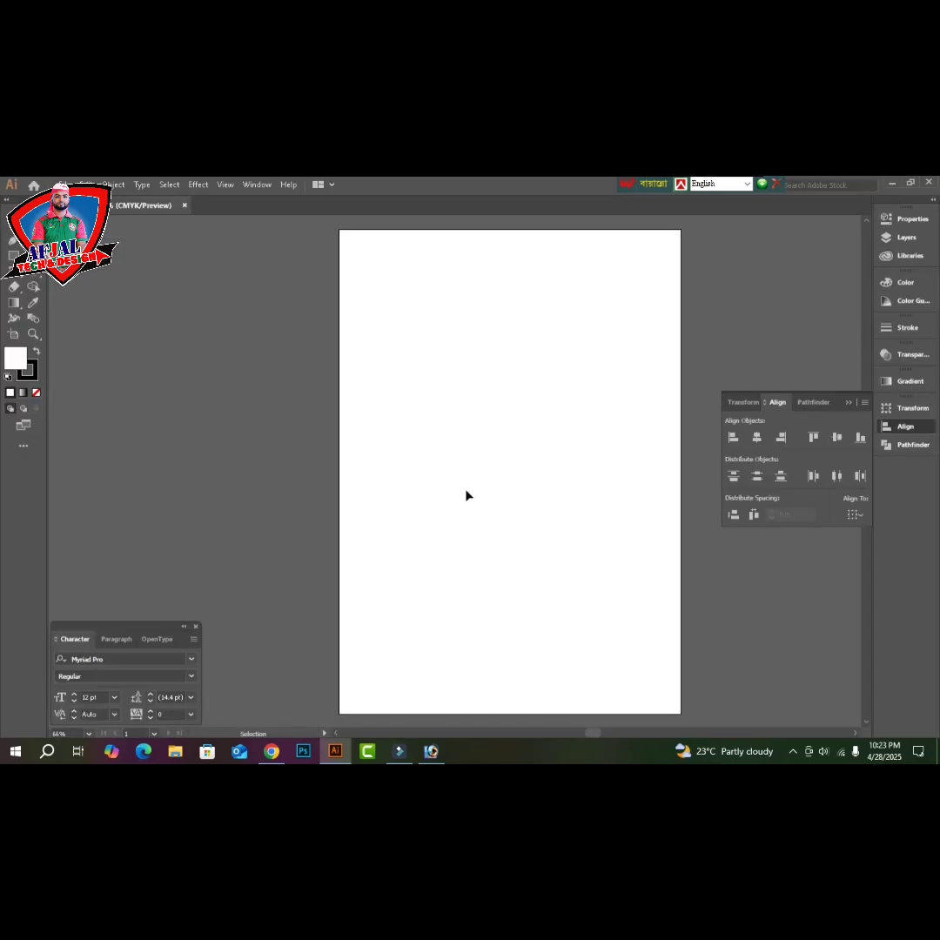
- Draw an 8 × 10.5 in rectangle and drag it onto the A4 page
{"action": "left_click_drag", "start_coordinate": [405, 470], "coordinate": [531, 557]}
{"action": "left_click", "coordinate": [13, 255]}
{"action": "left_click", "coordinate": [410, 421]}
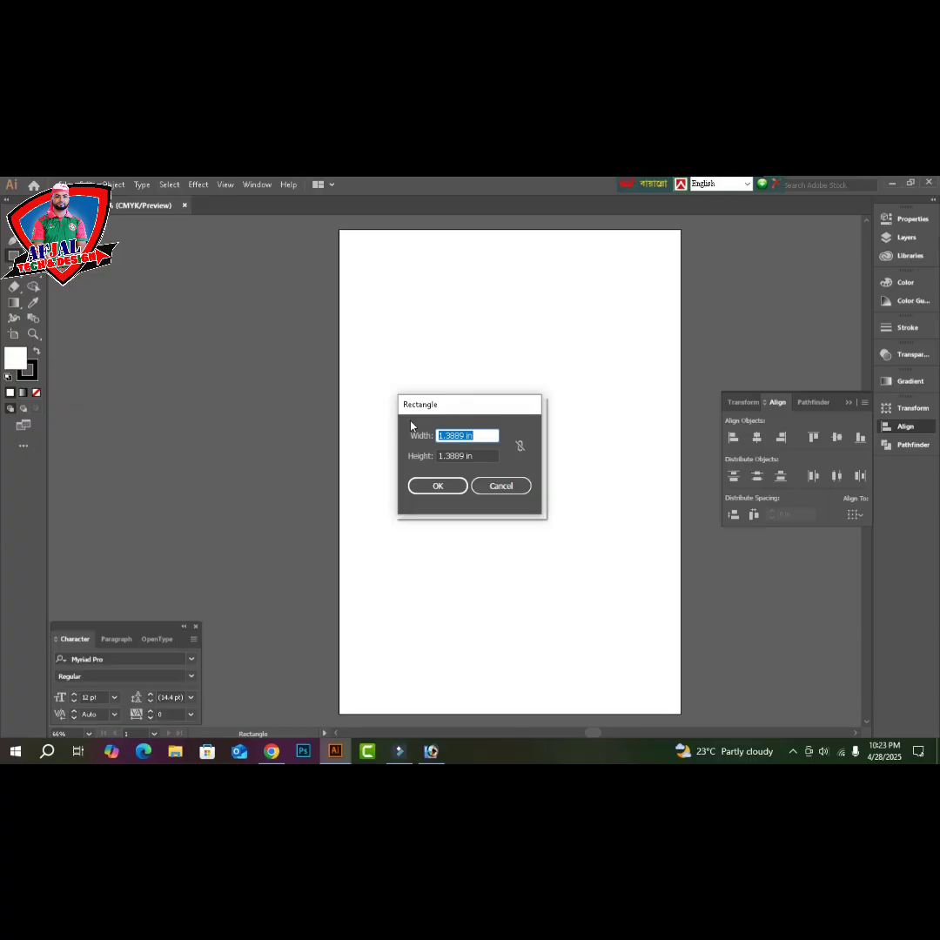
{"action": "type", "text": "8"}
{"action": "key", "text": "Tab"}
{"action": "type", "text": "10.5"}
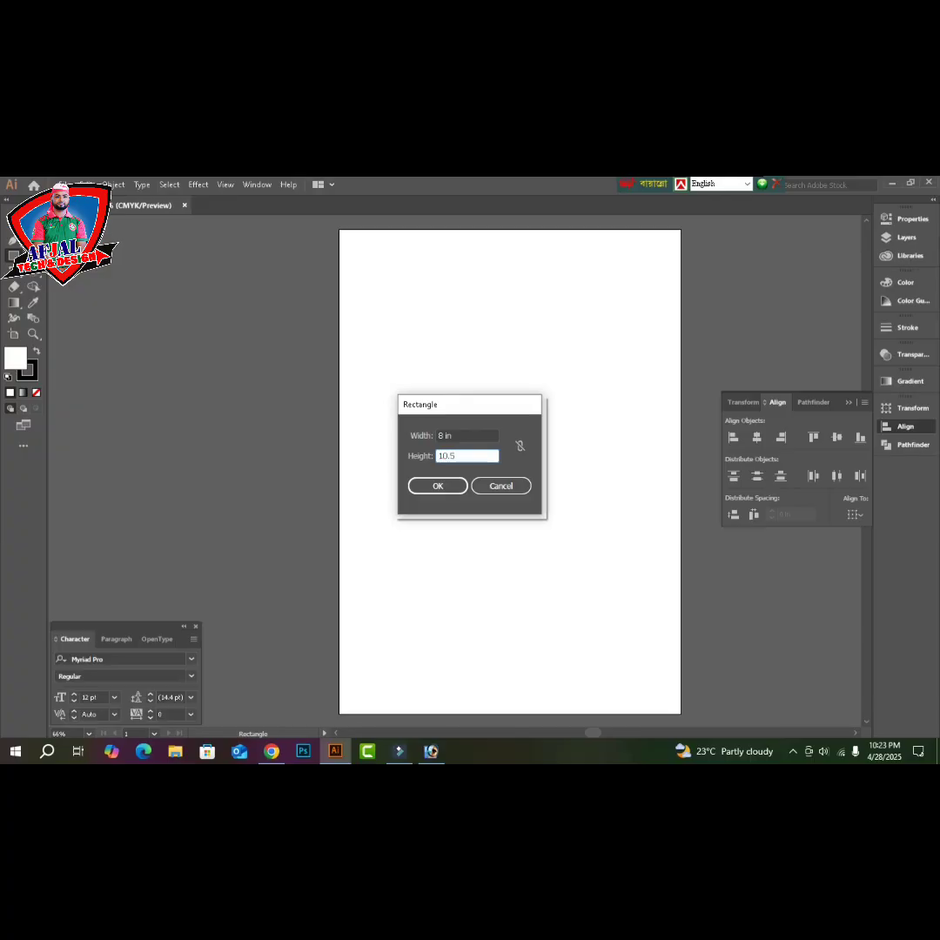
{"action": "key", "text": "Return"}
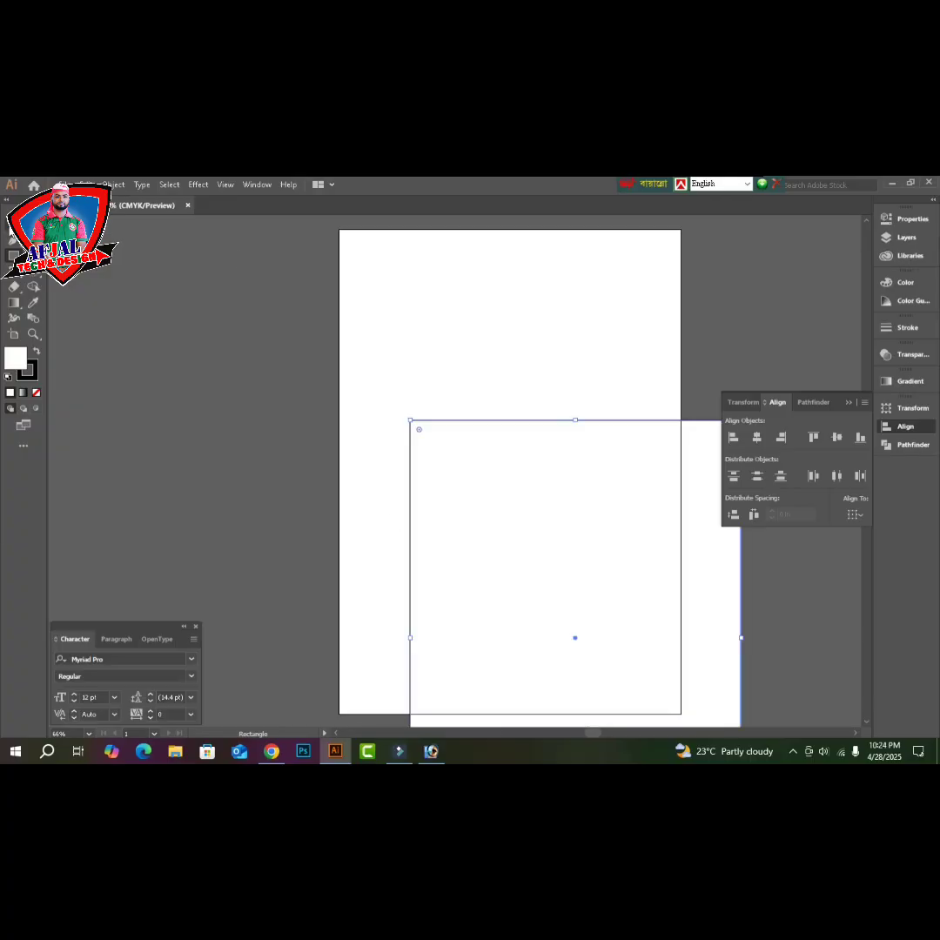
{"action": "key", "text": "v"}
{"action": "left_click_drag", "start_coordinate": [557, 553], "coordinate": [498, 394]}
- Fit the page in the window and set the font to SutonnyMJ Bold
{"action": "key", "text": "ctrl+shift+h"}
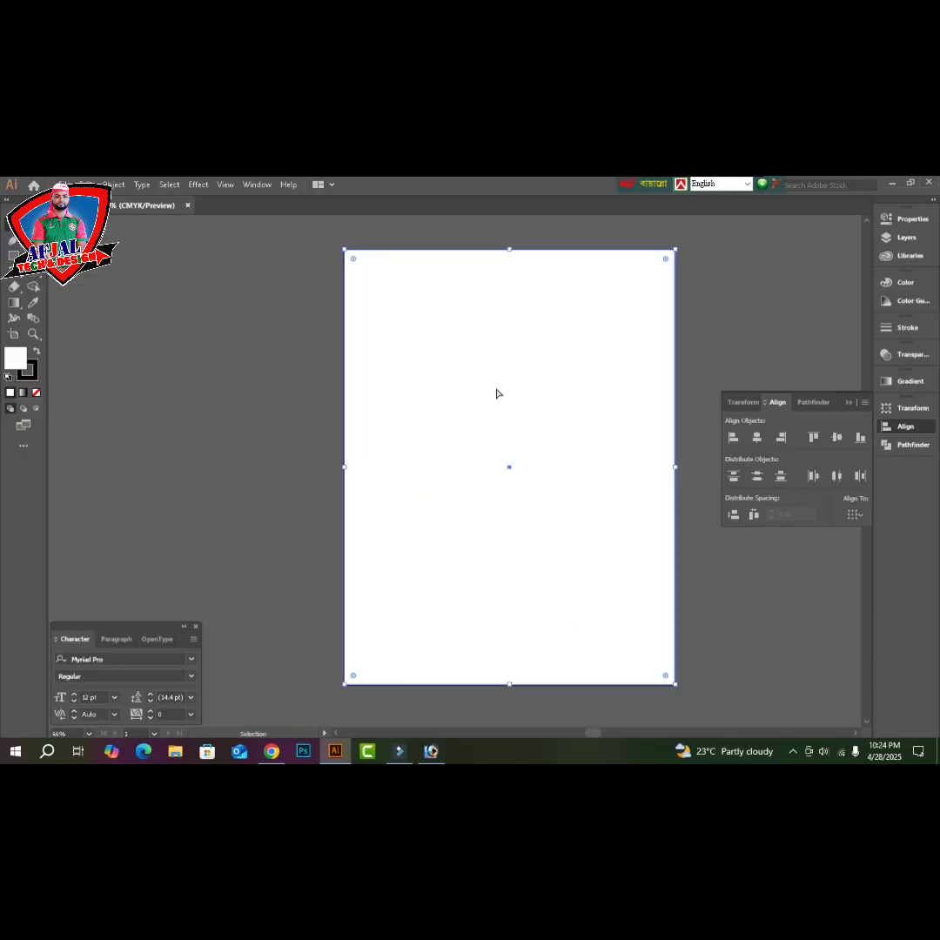
{"action": "key", "text": "ctrl+0"}
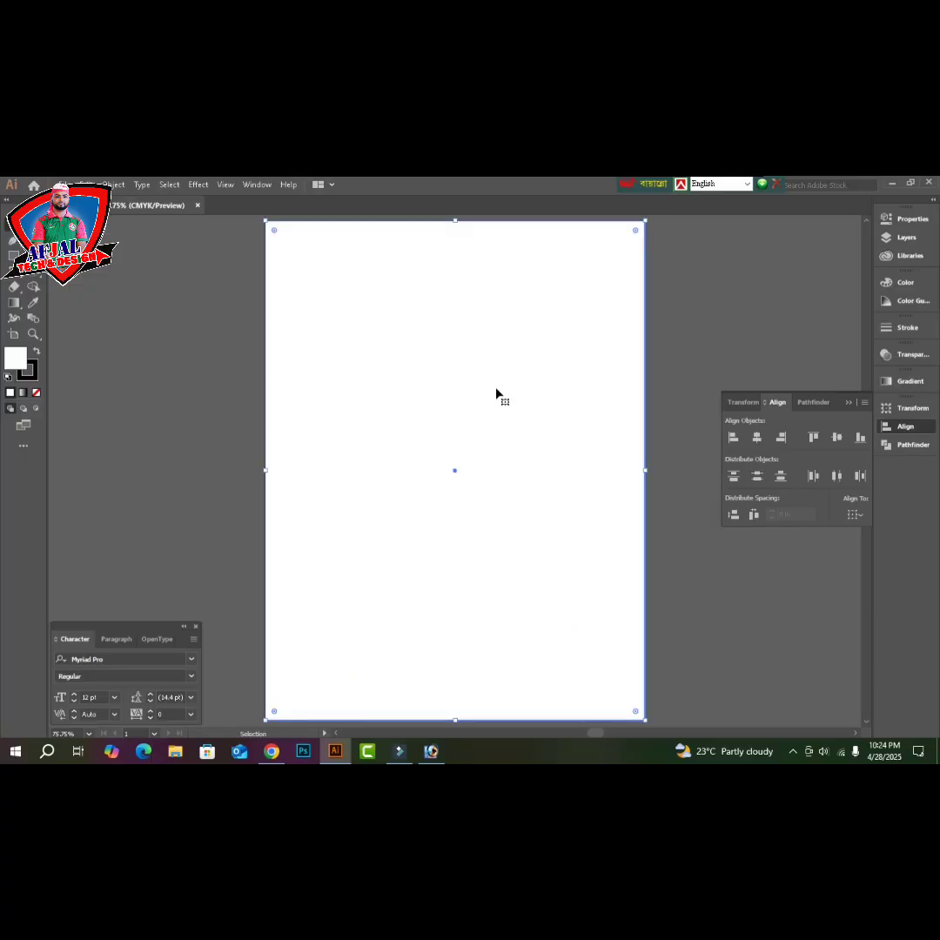
{"action": "key", "text": "a"}
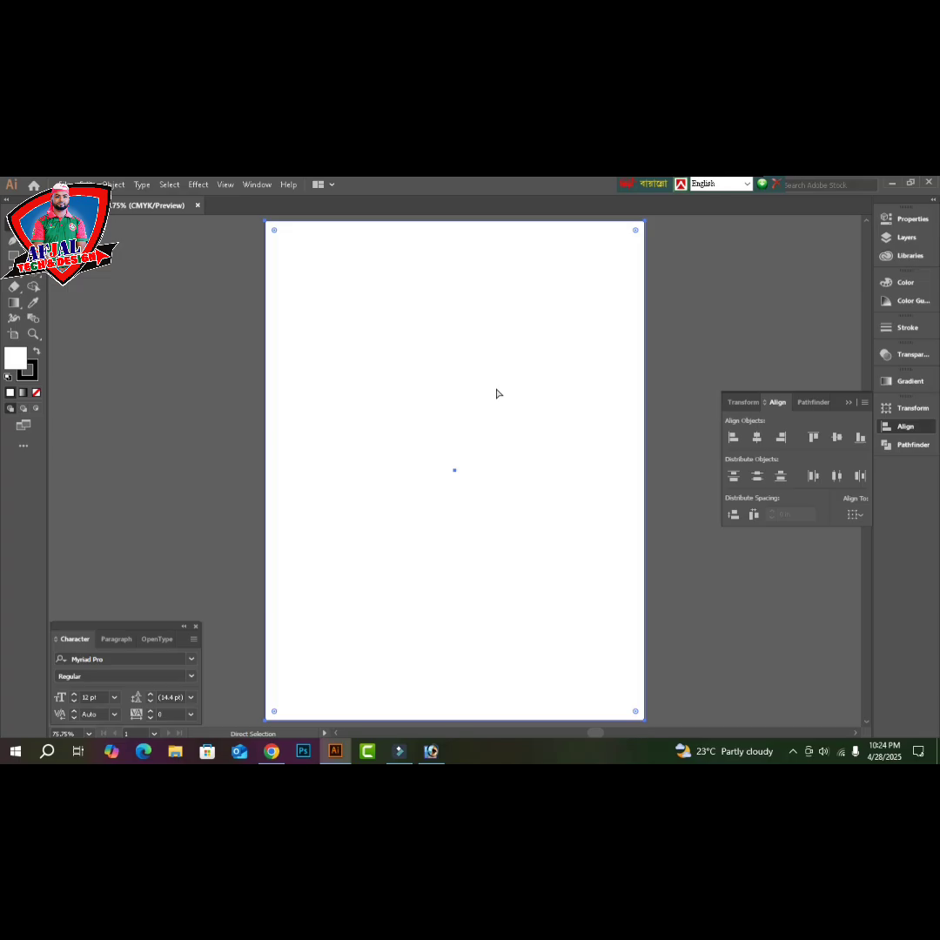
{"action": "key", "text": "ctrl+t"}
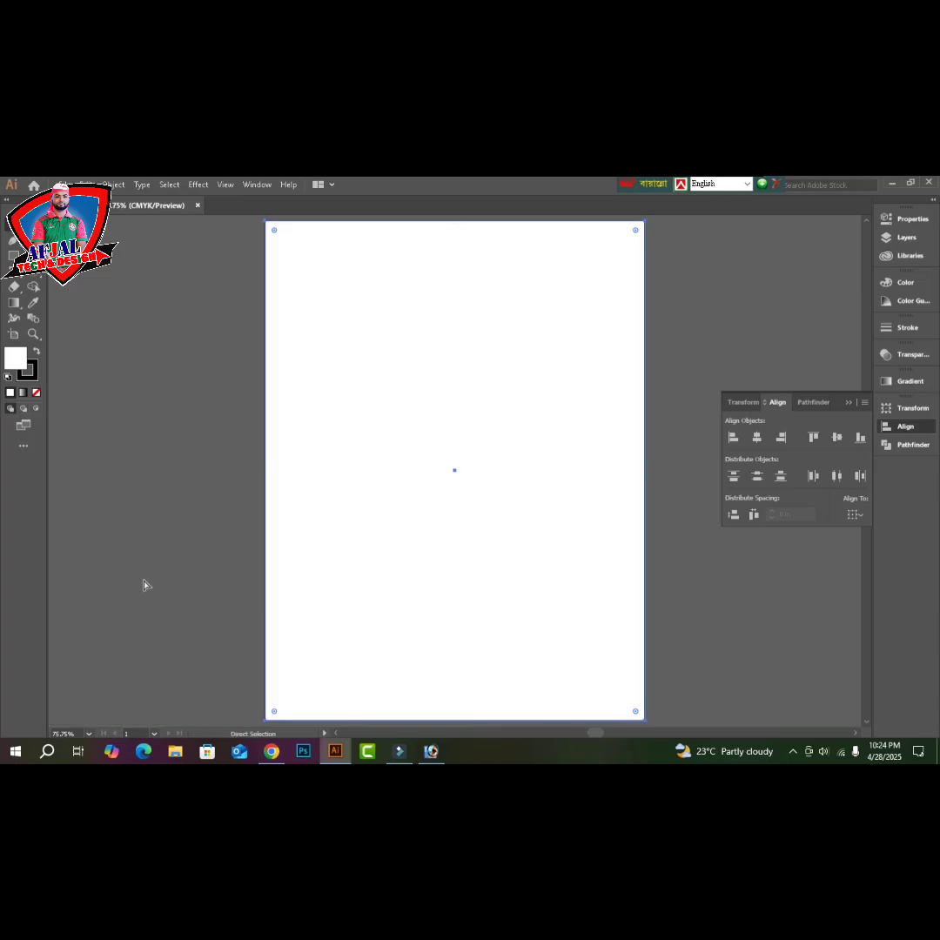
{"action": "key", "text": "ctrl+t"}
{"action": "left_click", "coordinate": [124, 660]}
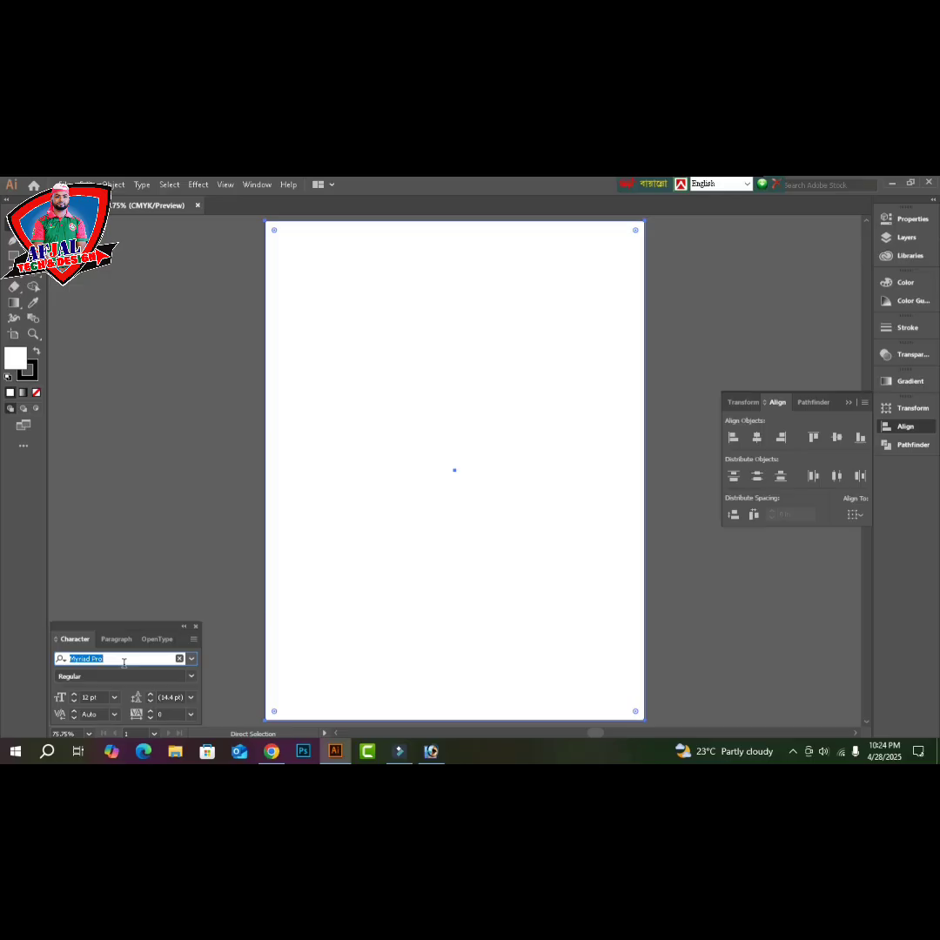
{"action": "type", "text": "sut"}
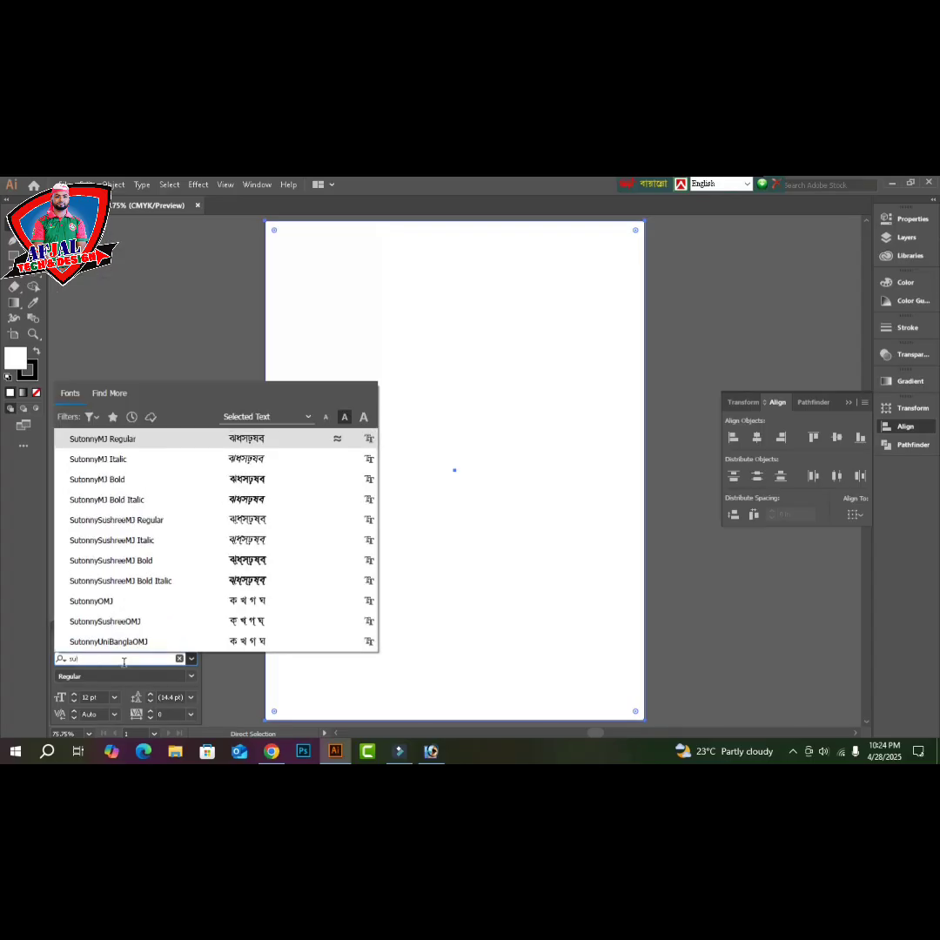
{"action": "left_click", "coordinate": [129, 485]}
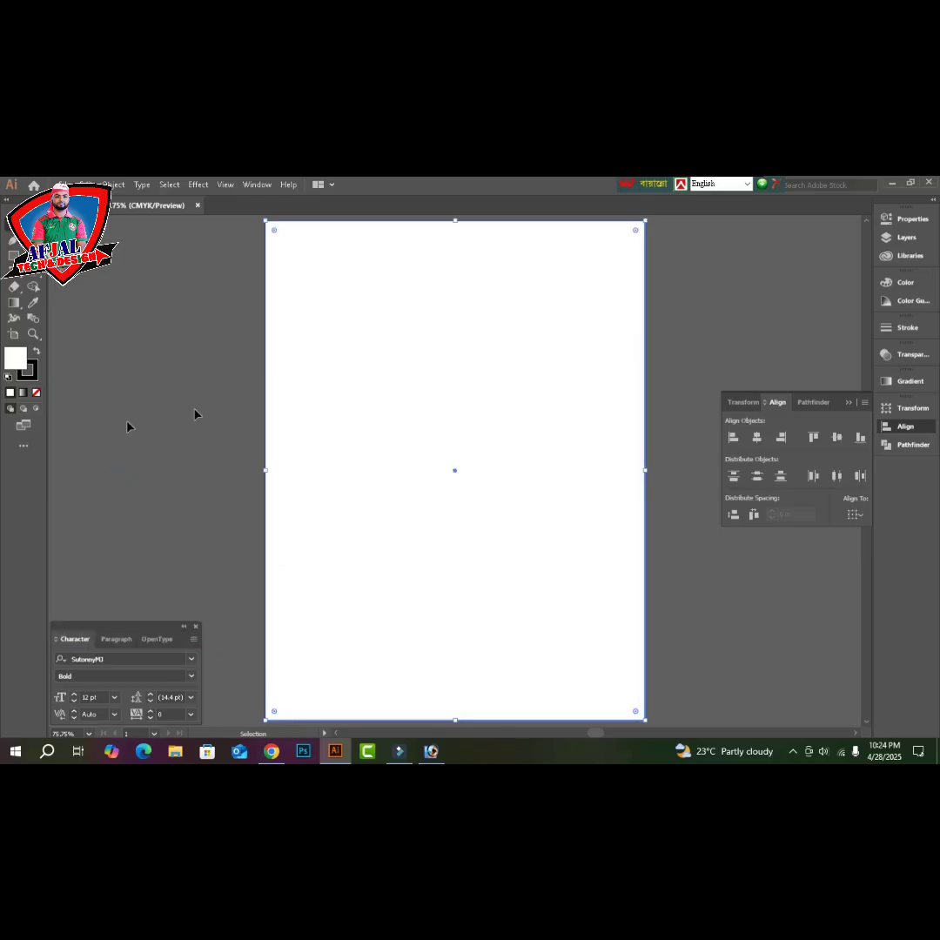
- Place a text point near the page top with 20 pt size and 20 pt leading
{"action": "key", "text": "t"}
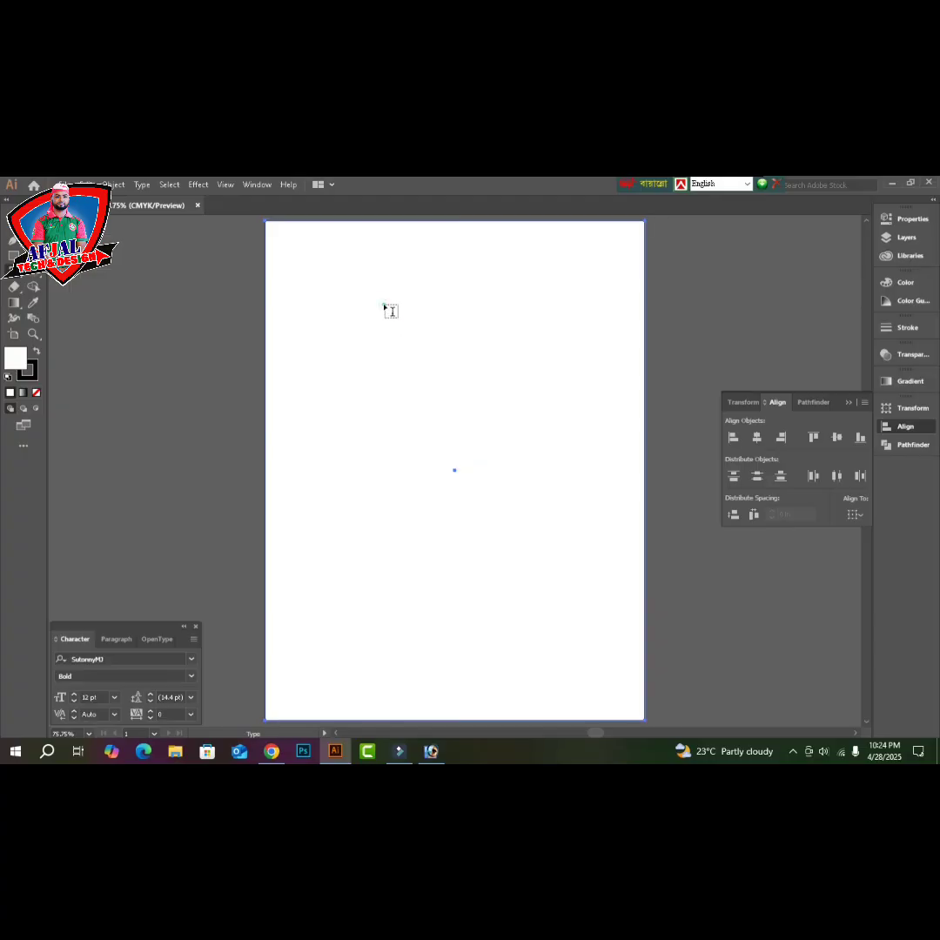
{"action": "left_click", "coordinate": [384, 304]}
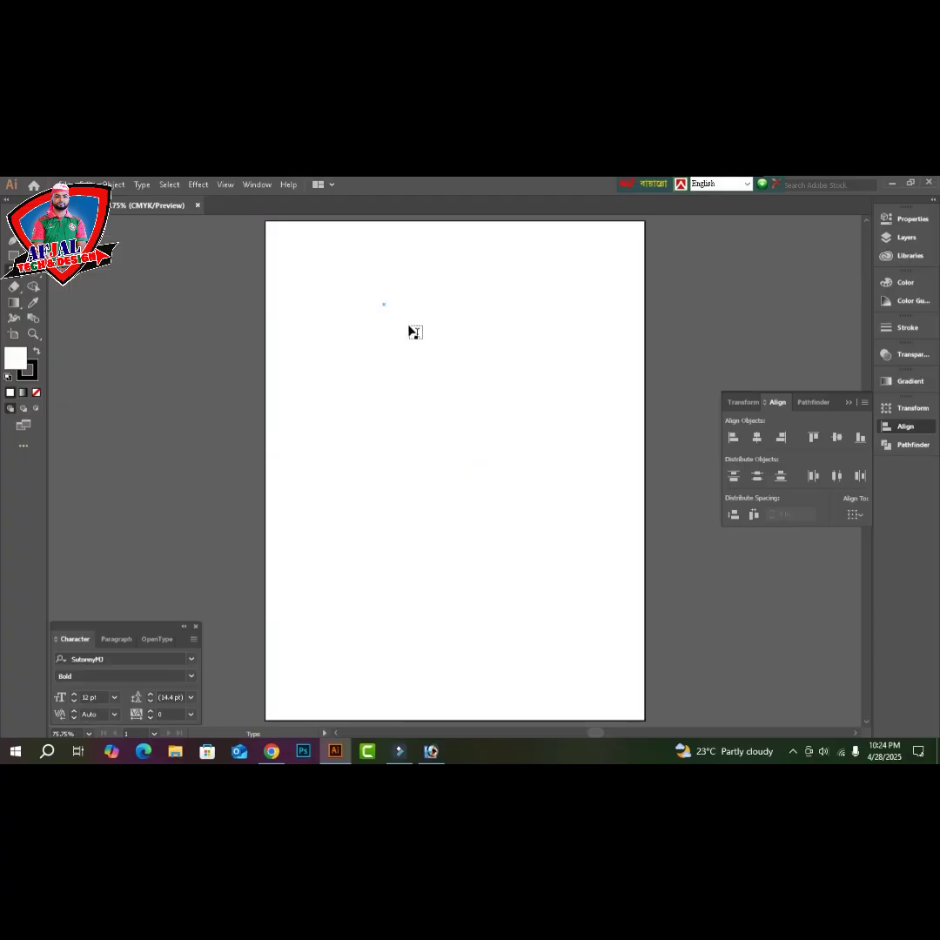
{"action": "key", "text": "ctrl+z"}
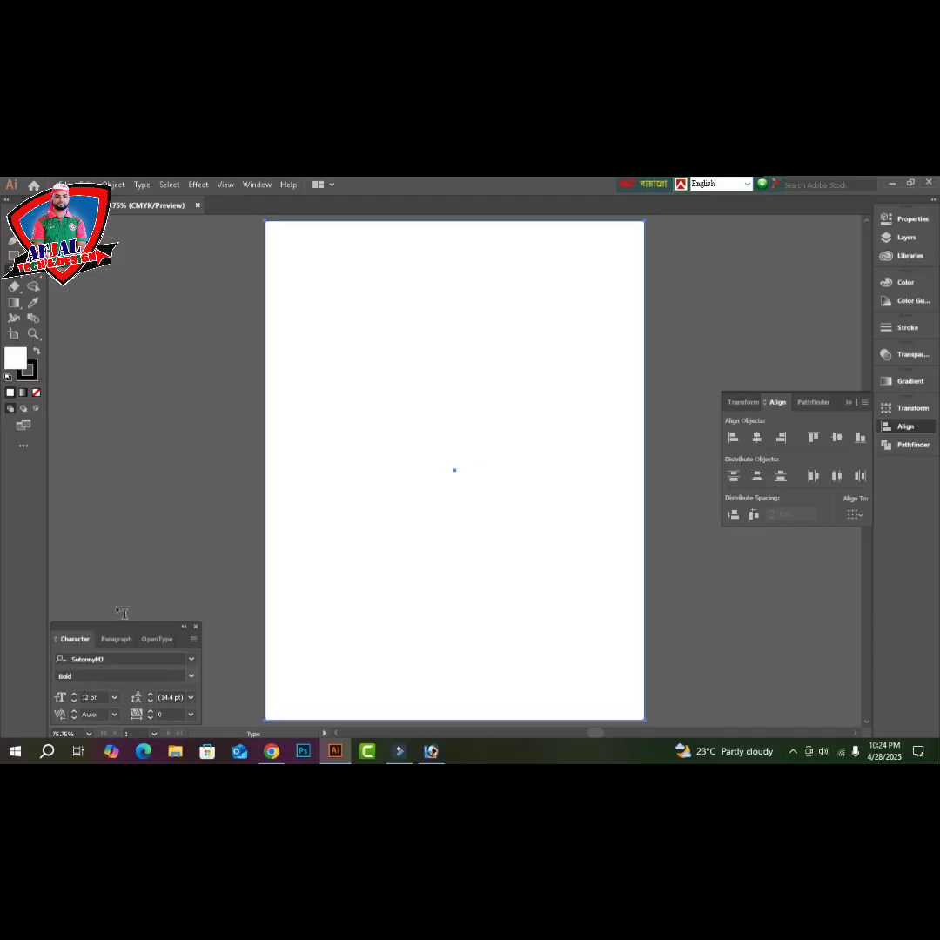
{"action": "left_click", "coordinate": [406, 307]}
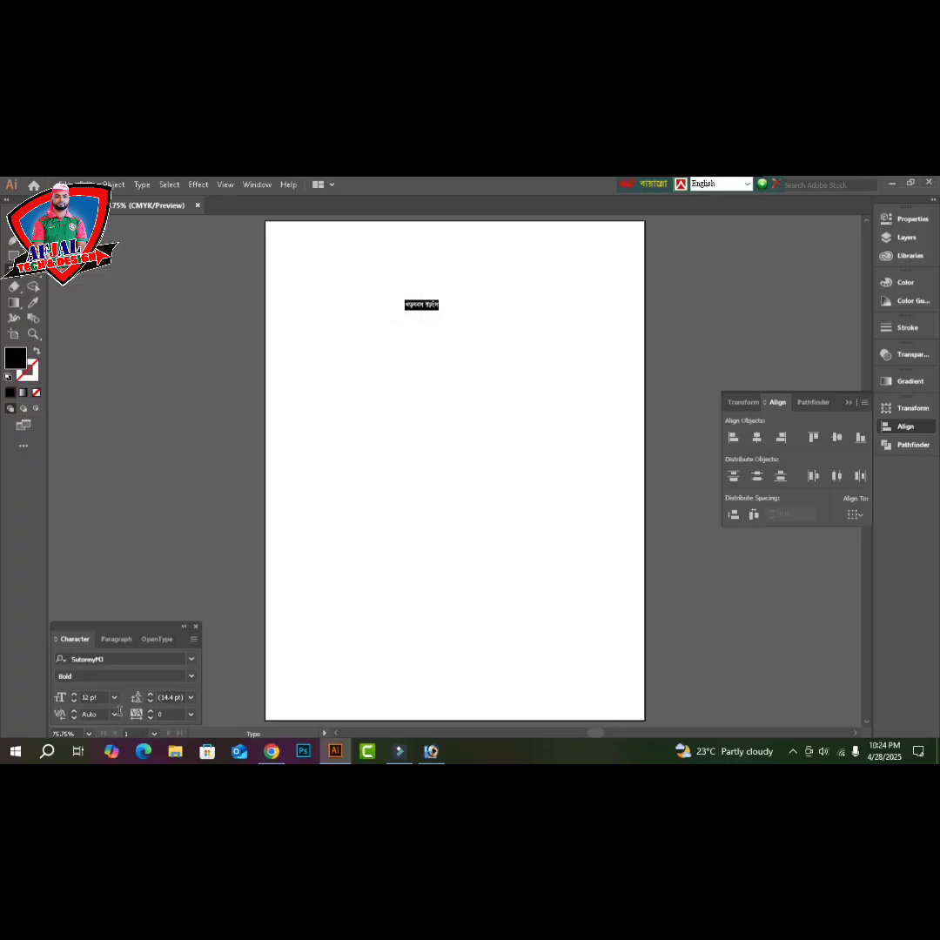
{"action": "left_click", "coordinate": [91, 697]}
{"action": "type", "text": "20"}
{"action": "key", "text": "Tab"}
{"action": "type", "text": "20"}
{"action": "key", "text": "Return"}
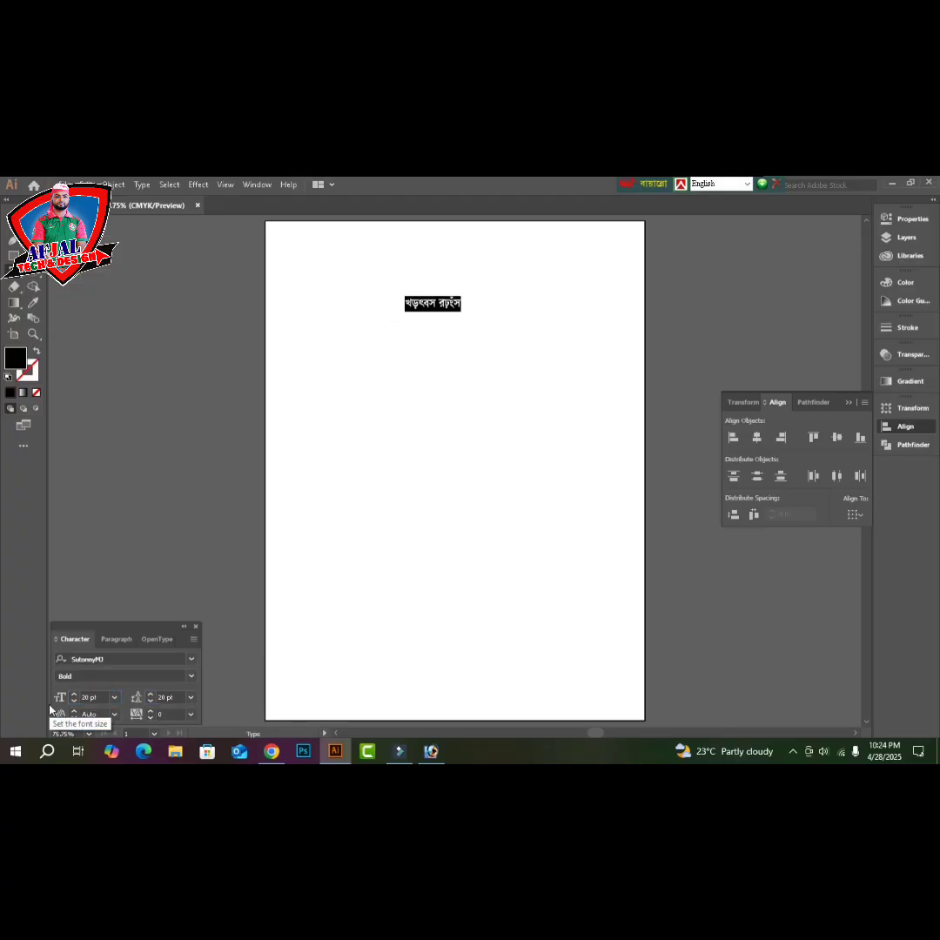
- Type 'বিসমিল্লাহির রাহমানির রাহিম' in the Bijoy layout and duplicate the line just below
{"action": "key", "text": "z"}
{"action": "left_click", "coordinate": [441, 337]}
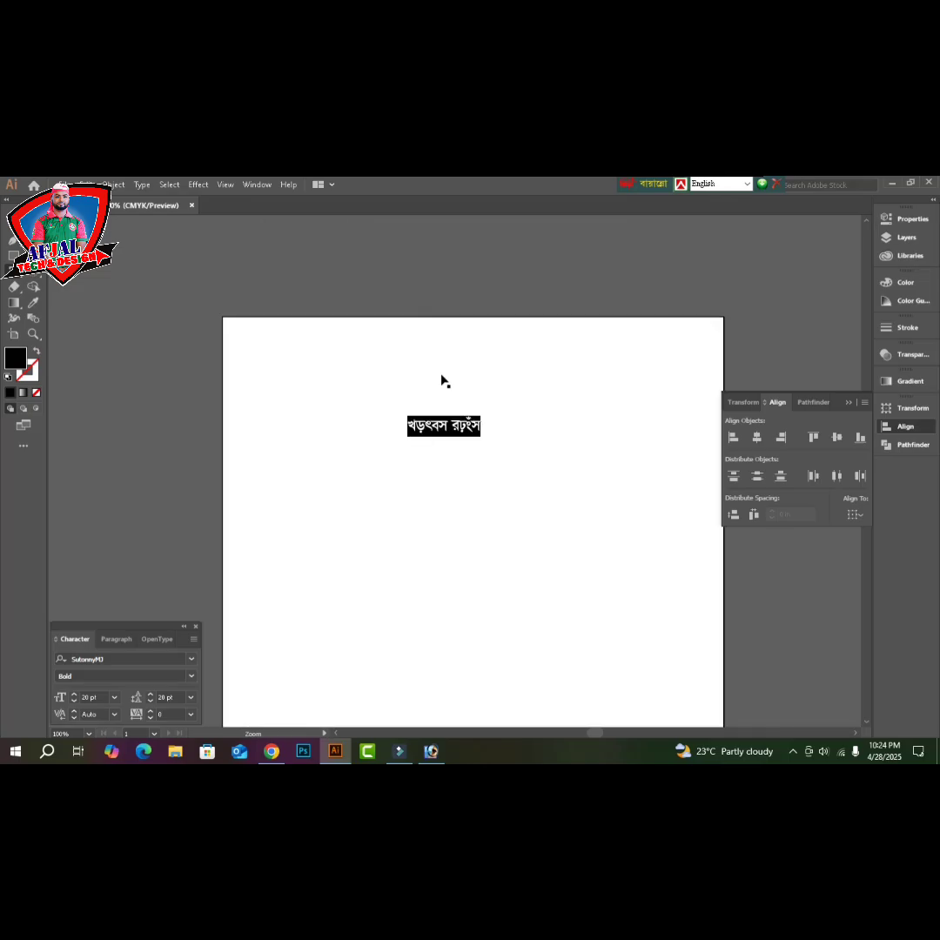
{"action": "left_click", "coordinate": [461, 466], "text": "ctrl"}
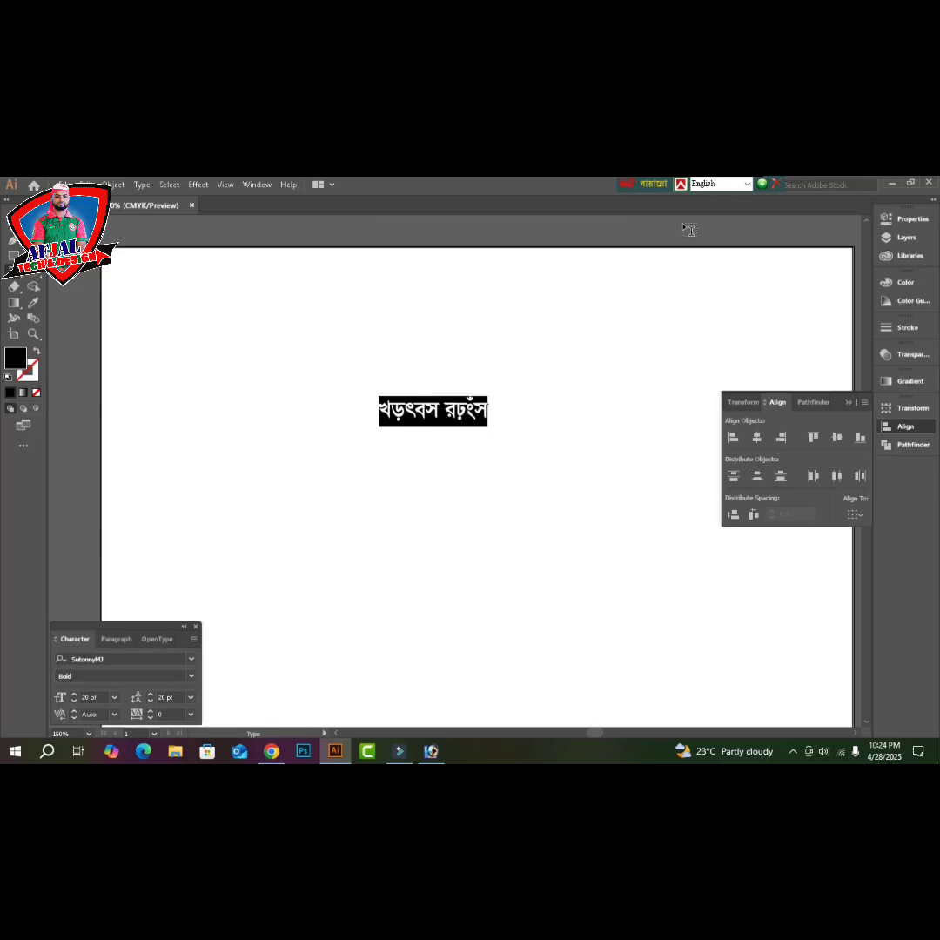
{"action": "key", "text": "ctrl+alt+b"}
{"action": "type", "text": "বিসমিল"}
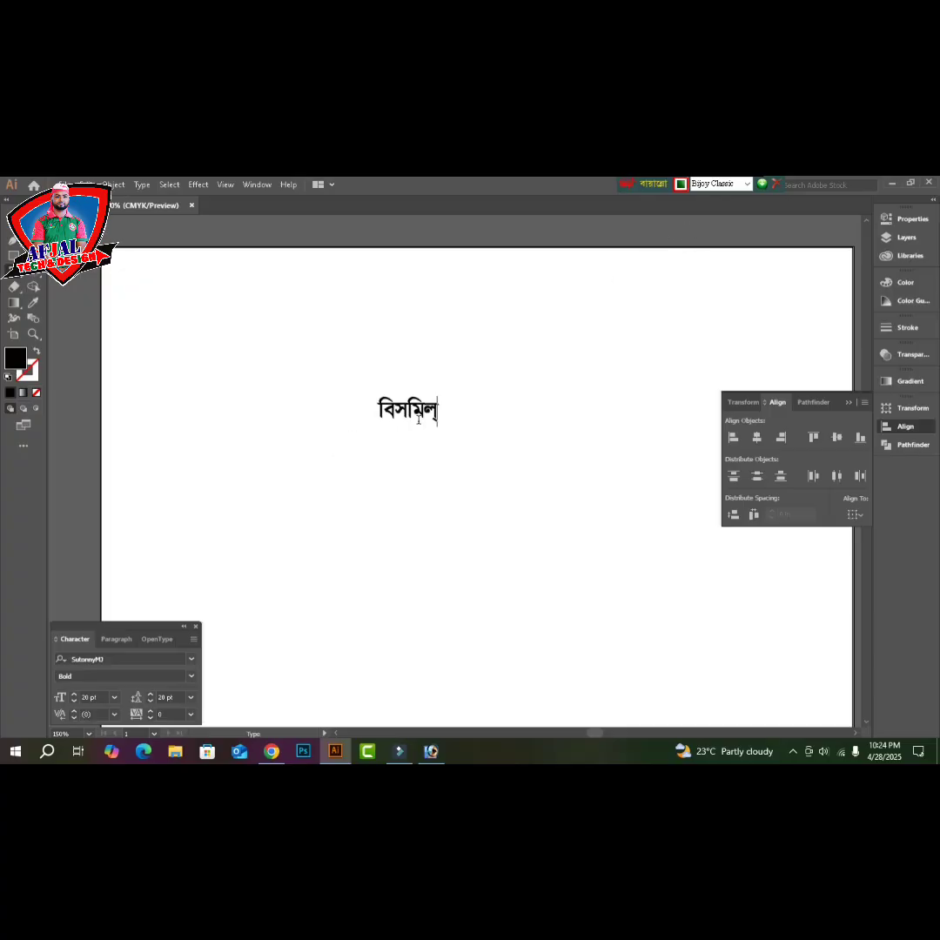
{"action": "type", "text": "্লাহির রহমা"}
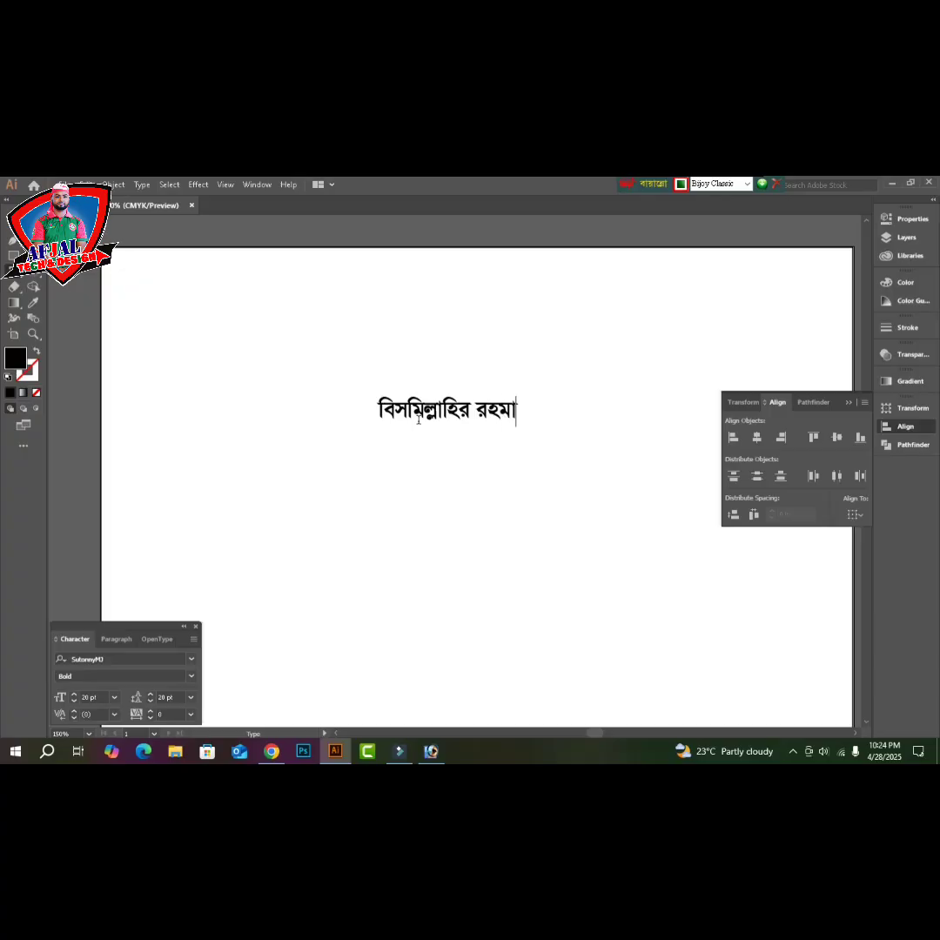
{"action": "key", "text": "BackSpace"}
{"action": "key", "text": "BackSpace"}
{"action": "key", "text": "BackSpace"}
{"action": "type", "text": "াহমানির রাহিম"}
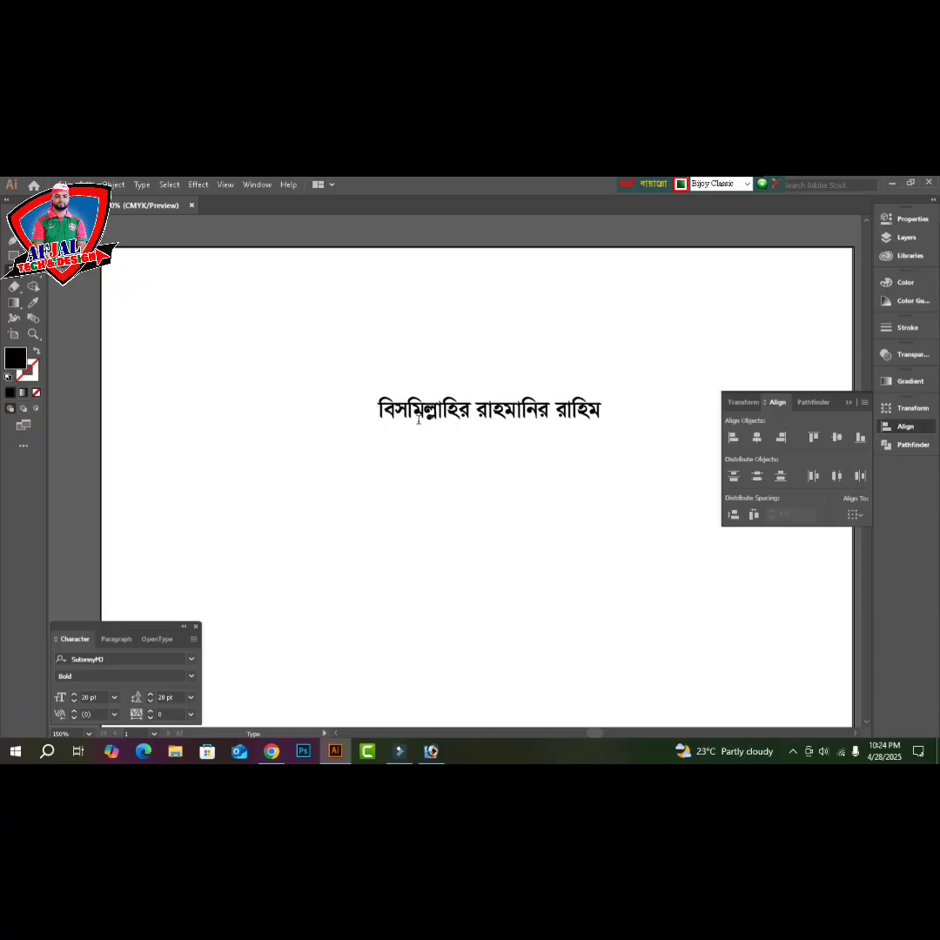
{"action": "left_click_drag", "start_coordinate": [444, 407], "coordinate": [439, 445]}
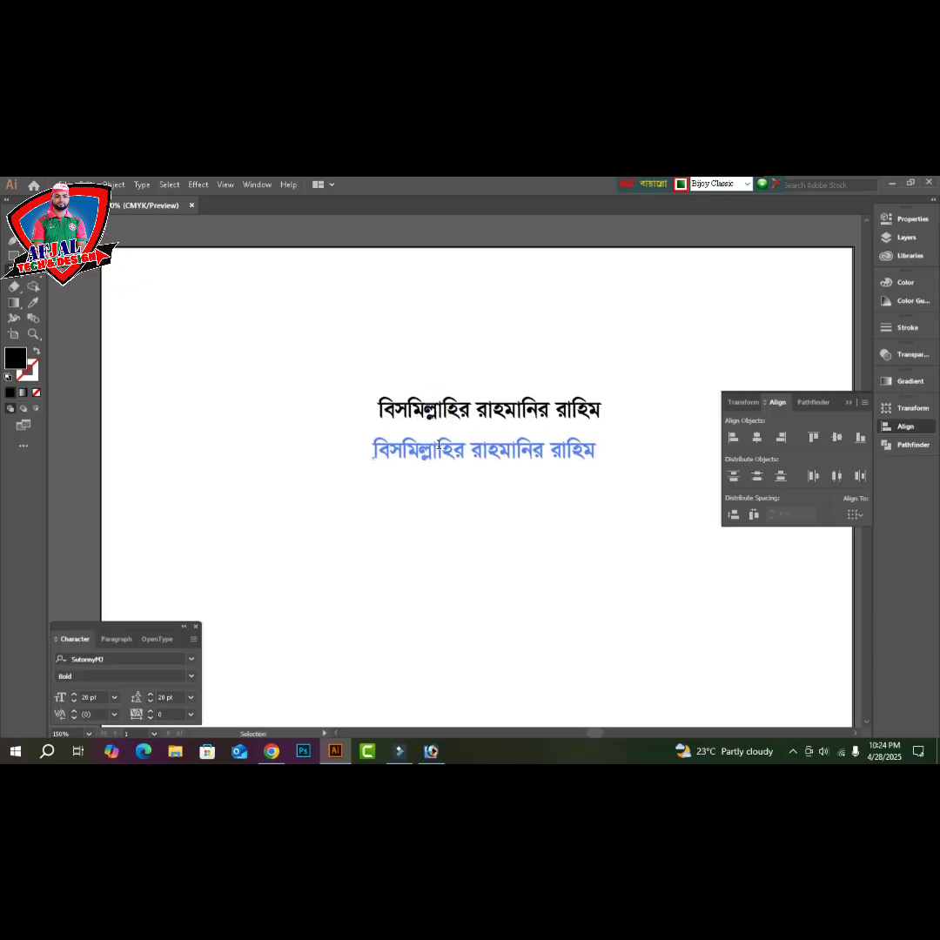
- Retype the lower copy as 'দুনিয়ার মজদুর - এক হও এক হও' and duplicate it further down
{"action": "triple_click", "coordinate": [439, 445]}
{"action": "type", "text": "দু"}
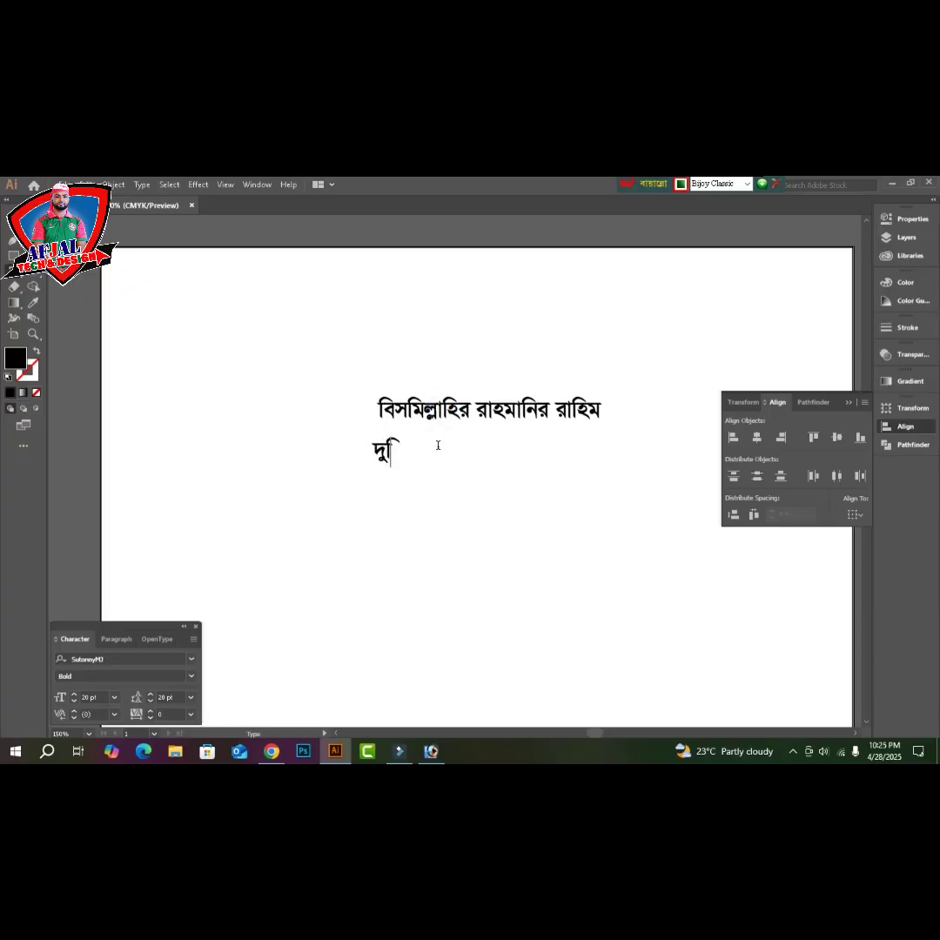
{"action": "type", "text": "নিয়ার মজদুর"}
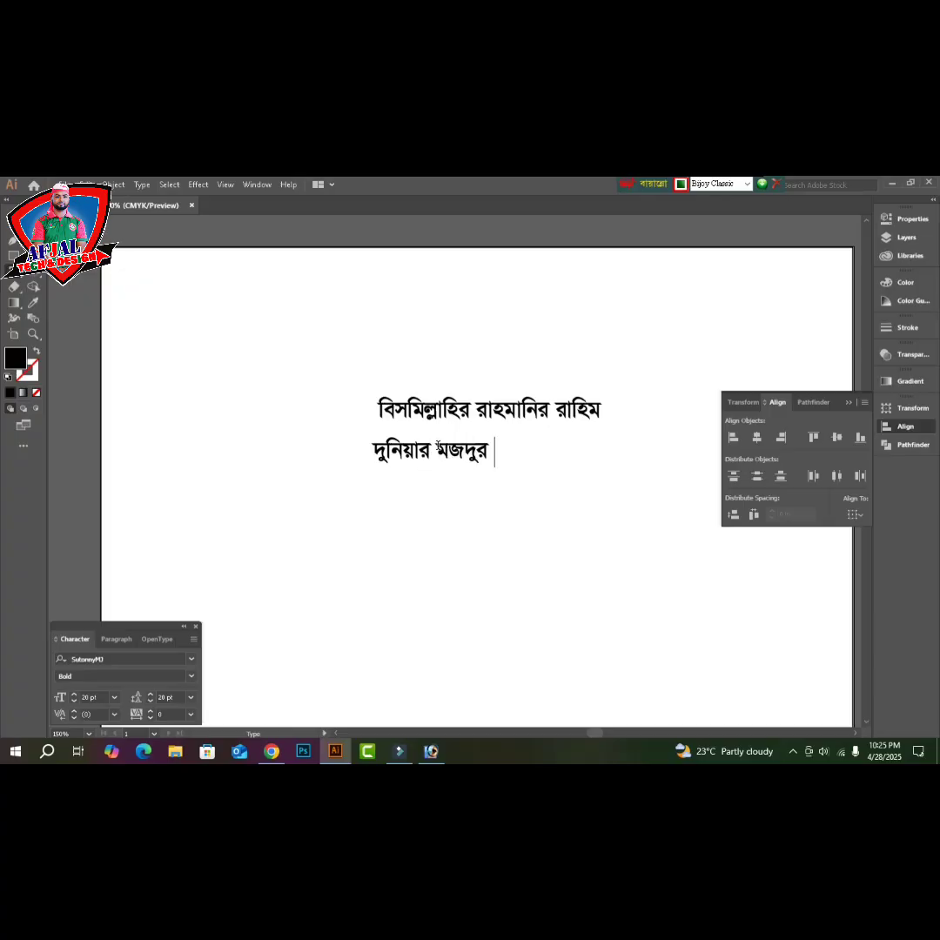
{"action": "type", "text": " - এক হও"}
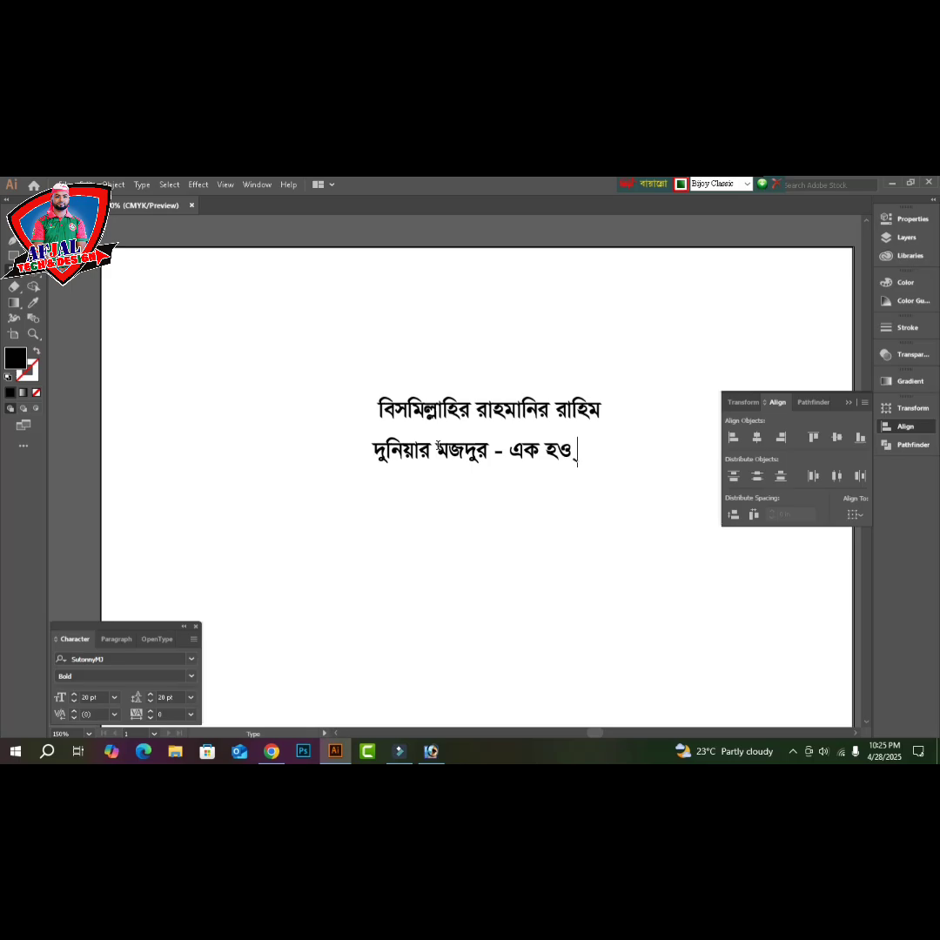
{"action": "type", "text": " এক হও"}
{"action": "left_click_drag", "start_coordinate": [461, 452], "coordinate": [423, 518]}
{"action": "triple_click", "coordinate": [423, 518]}
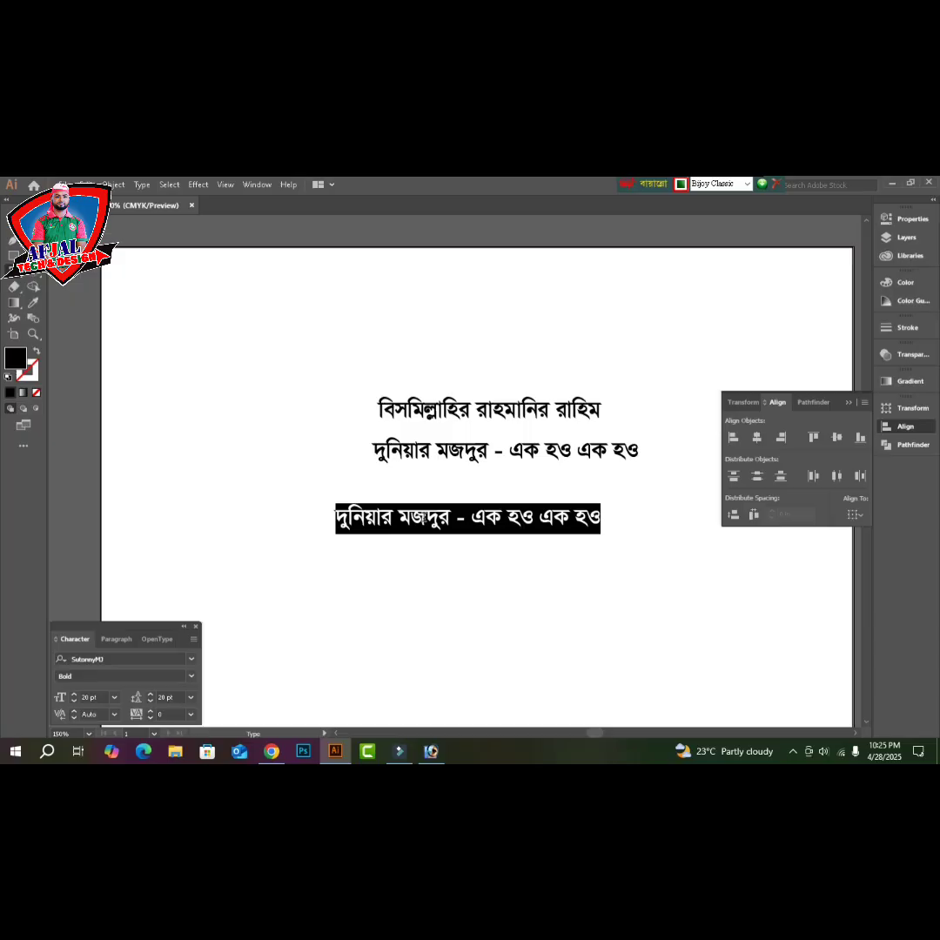
- Type the quote '“সভ্যতার নিরাপত্তায় কাজ করছে যারা' and begin its second line
{"action": "type", "text": "“স"}
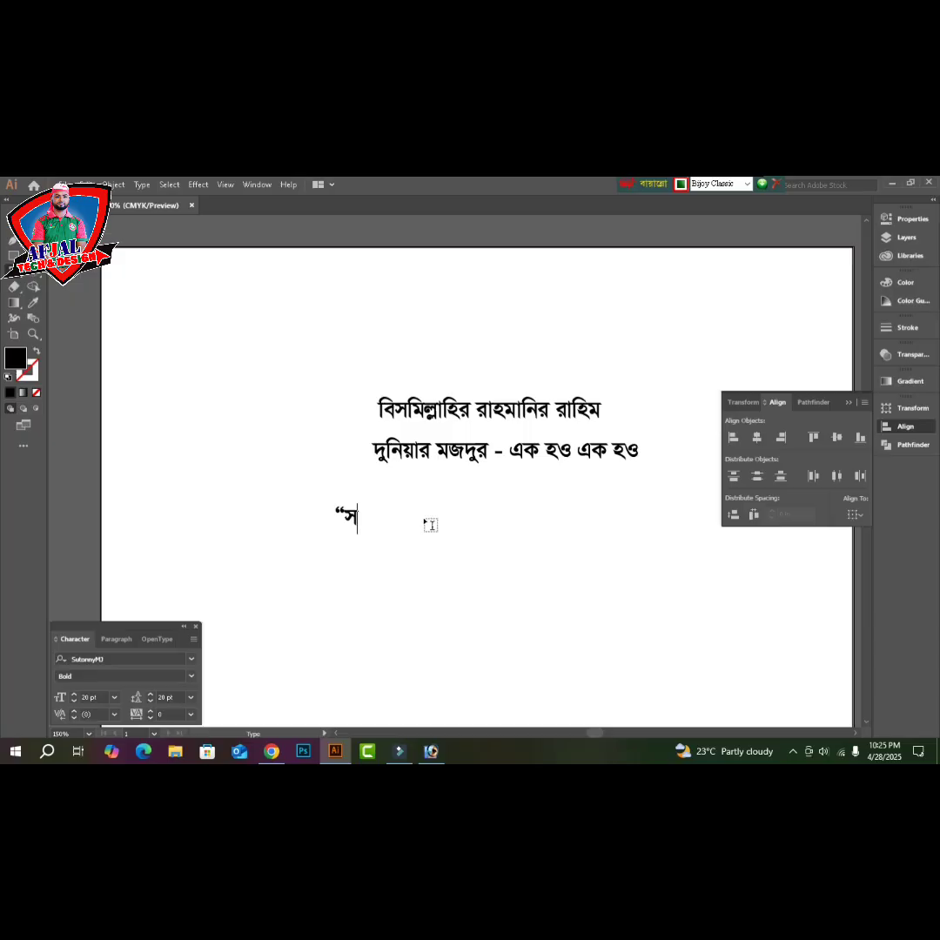
{"action": "type", "text": "ত্য"}
{"action": "key", "text": "BackSpace"}
{"action": "key", "text": "BackSpace"}
{"action": "type", "text": "ভ্যতার নিরাপত্"}
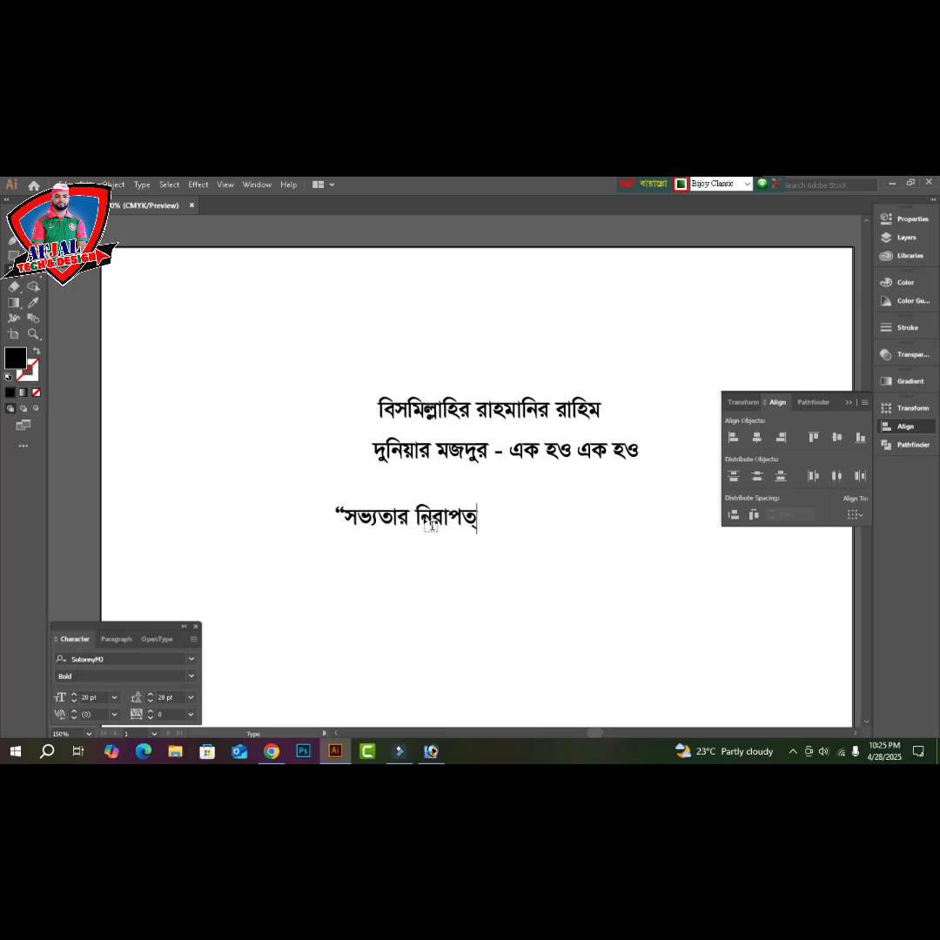
{"action": "type", "text": "তায় কাজ করছে"}
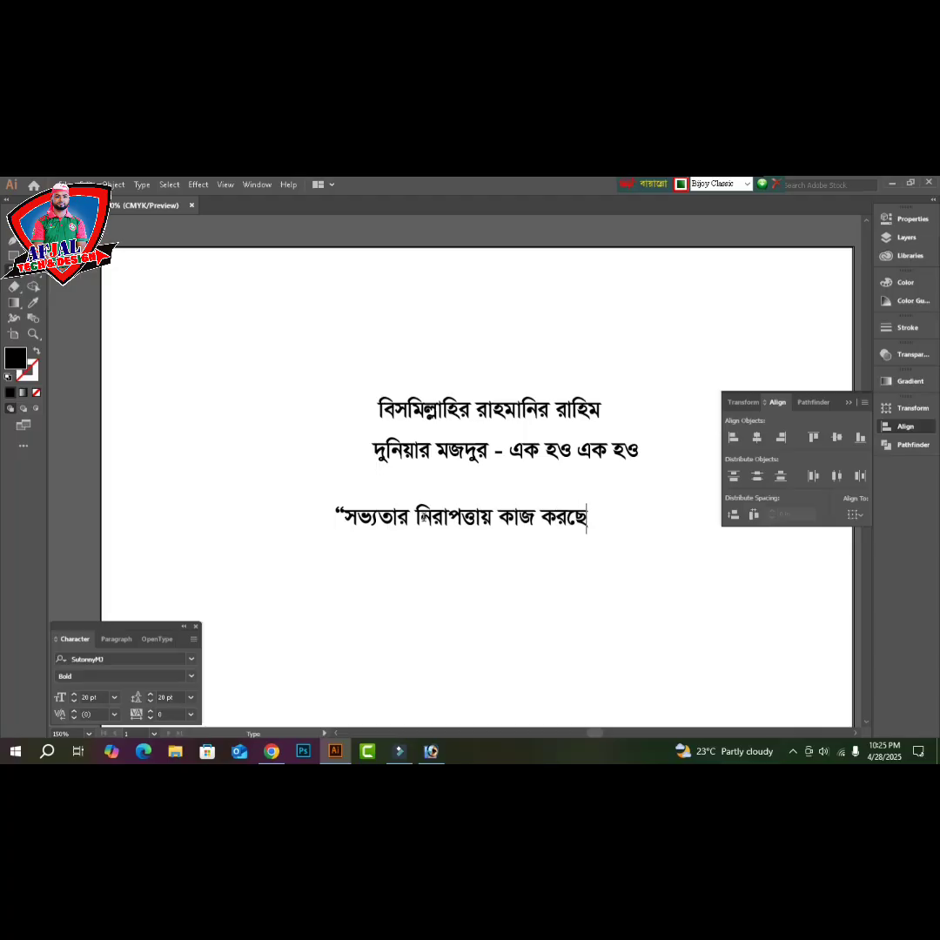
{"action": "type", "text": " যাবা"}
{"action": "key", "text": "BackSpace"}
{"action": "key", "text": "BackSpace"}
{"action": "type", "text": "রা"}
{"action": "key", "text": "Return"}
{"action": "type", "text": "িরাপত্তায় কাজ করছে যারা নিশ"}
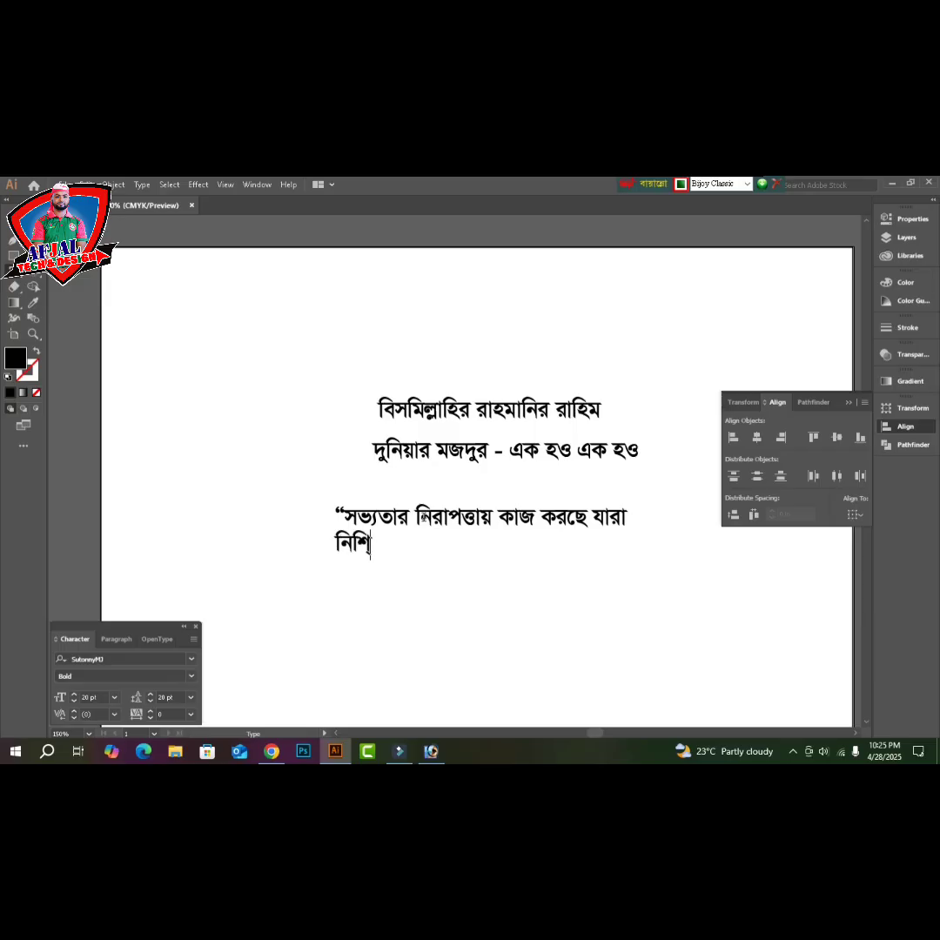
{"action": "type", "text": "্চিত হোক ত"}
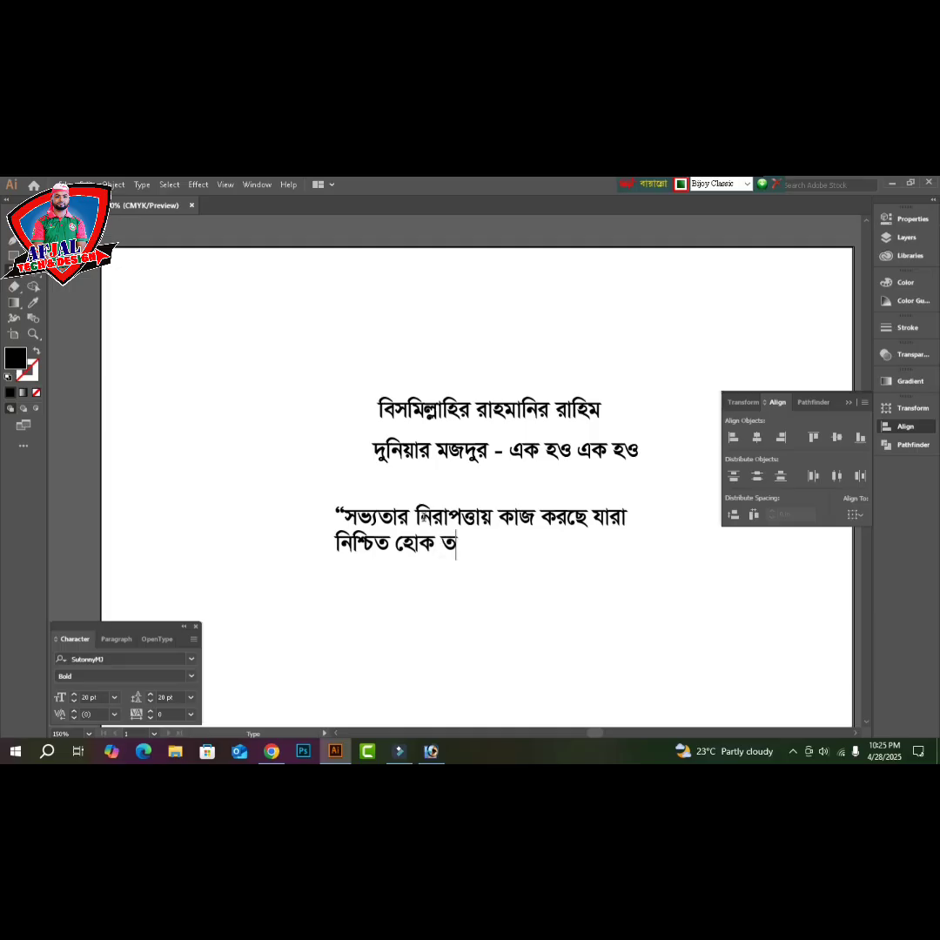
{"action": "type", "text": "াদের নিরা"}
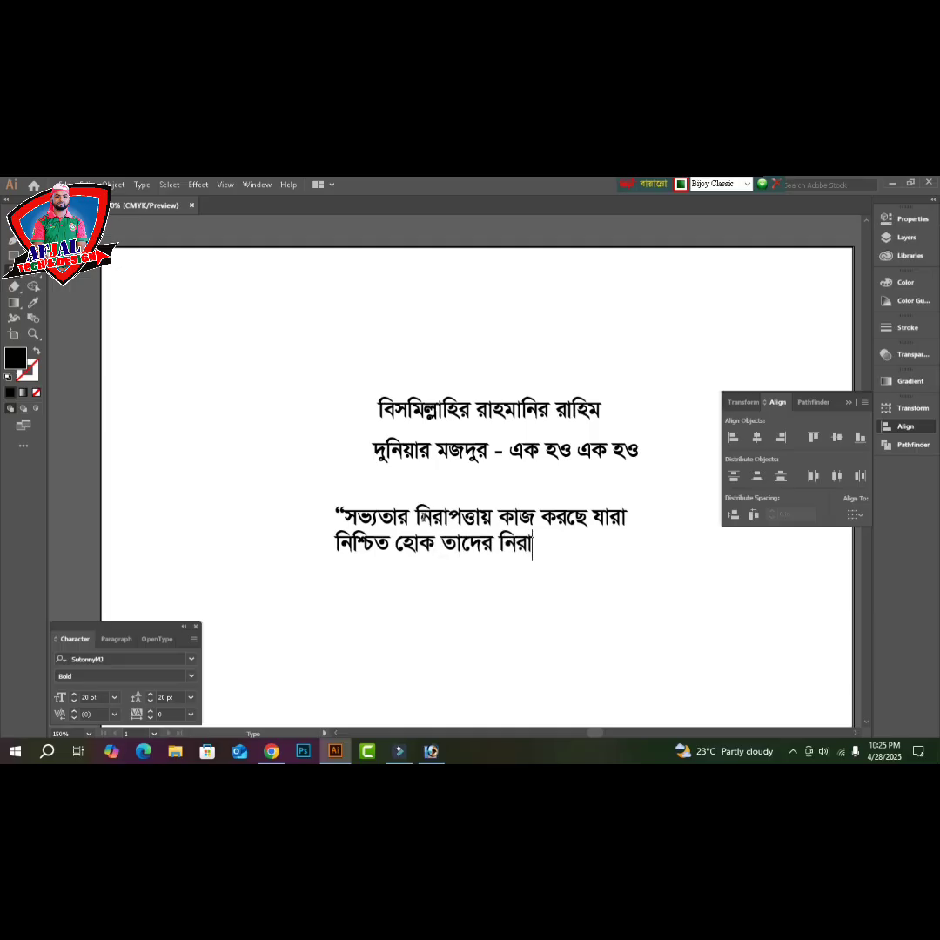
{"action": "type", "text": "পত্তা"}
- Move the quote lower and turn a duplicate of it into the '১লা মে' line
{"action": "left_click_drag", "start_coordinate": [424, 518], "coordinate": [493, 583], "text": "ctrl"}
{"action": "double_click", "coordinate": [493, 583]}
{"action": "triple_click", "coordinate": [492, 582]}
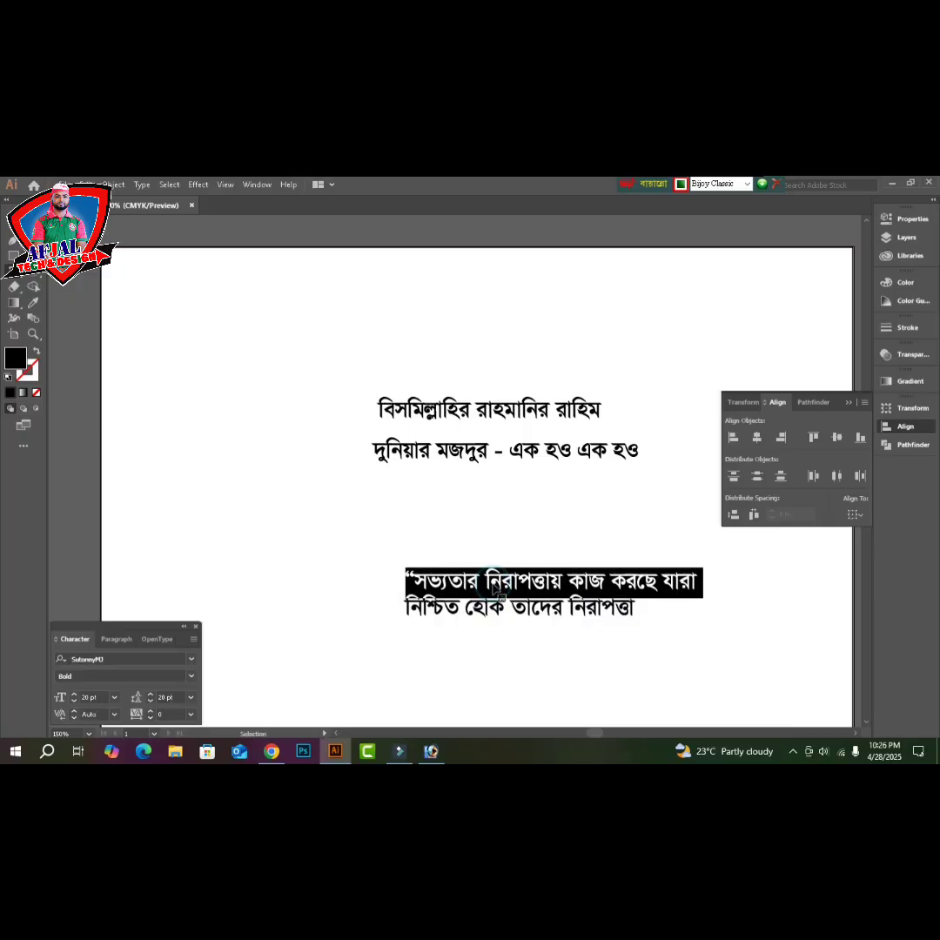
{"action": "key", "text": "ctrl"}
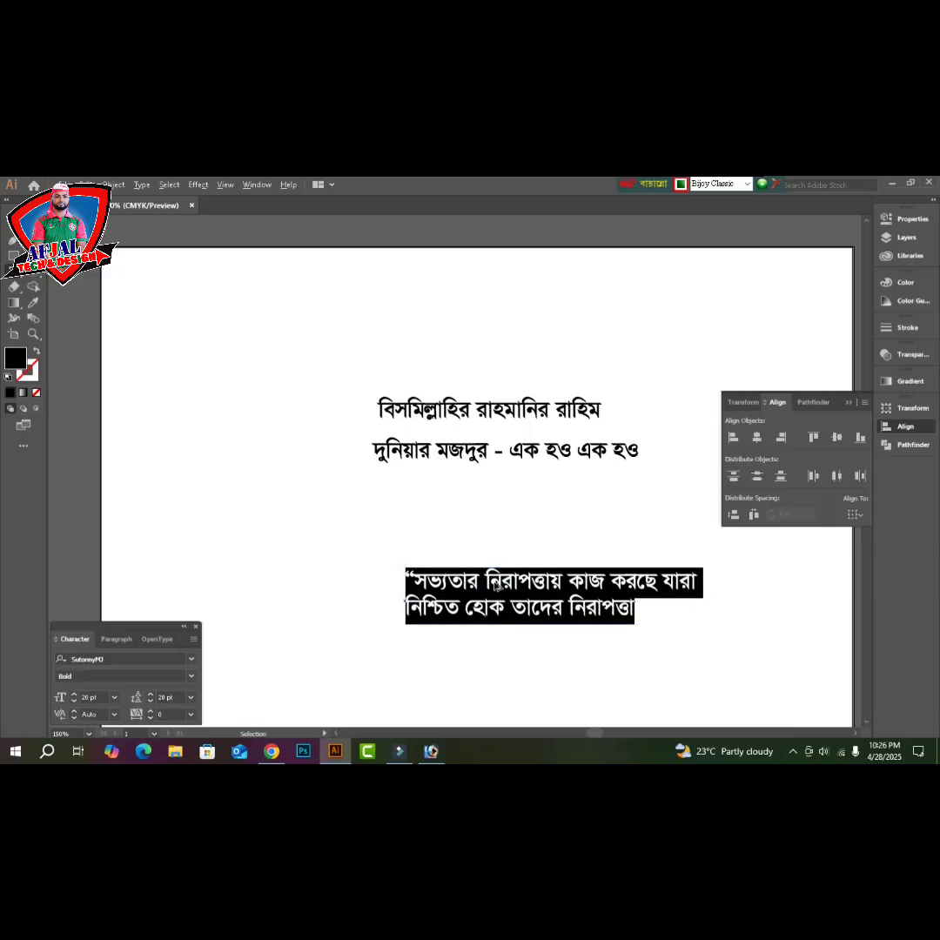
{"action": "left_click_drag", "start_coordinate": [495, 590], "coordinate": [551, 649], "text": "ctrl+alt"}
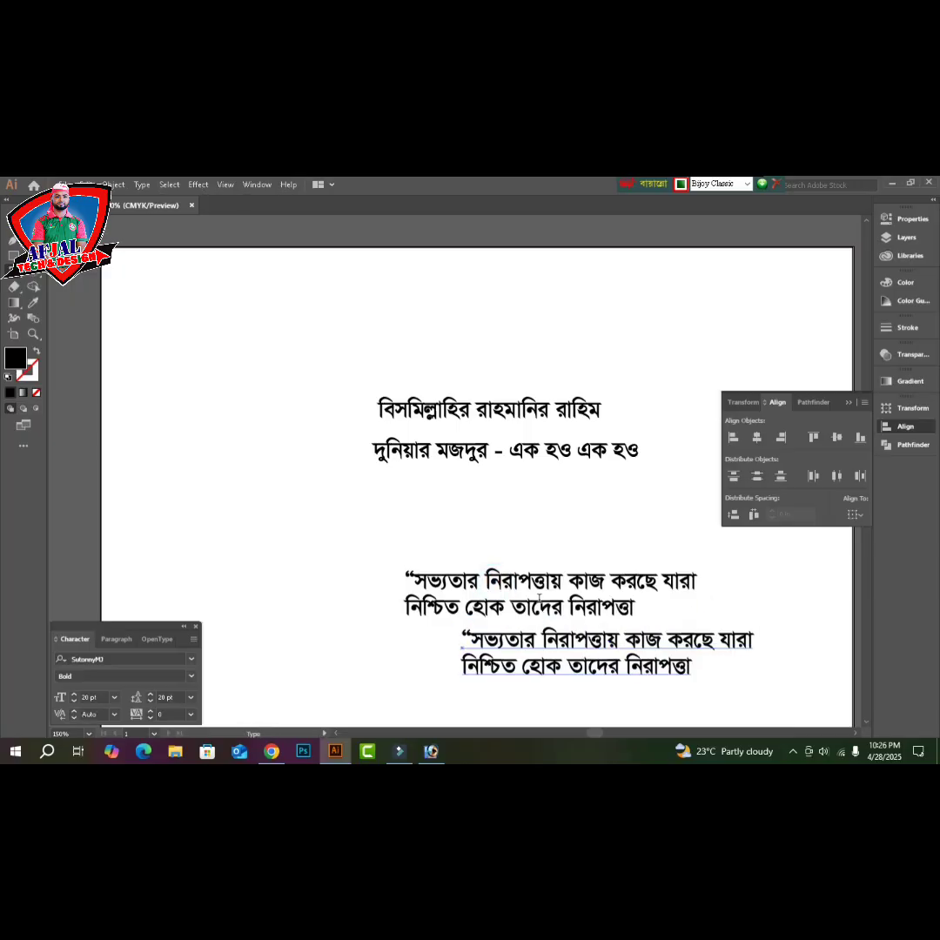
{"action": "triple_click", "coordinate": [543, 644]}
{"action": "key", "text": "ctrl"}
{"action": "key", "text": "ctrl+a"}
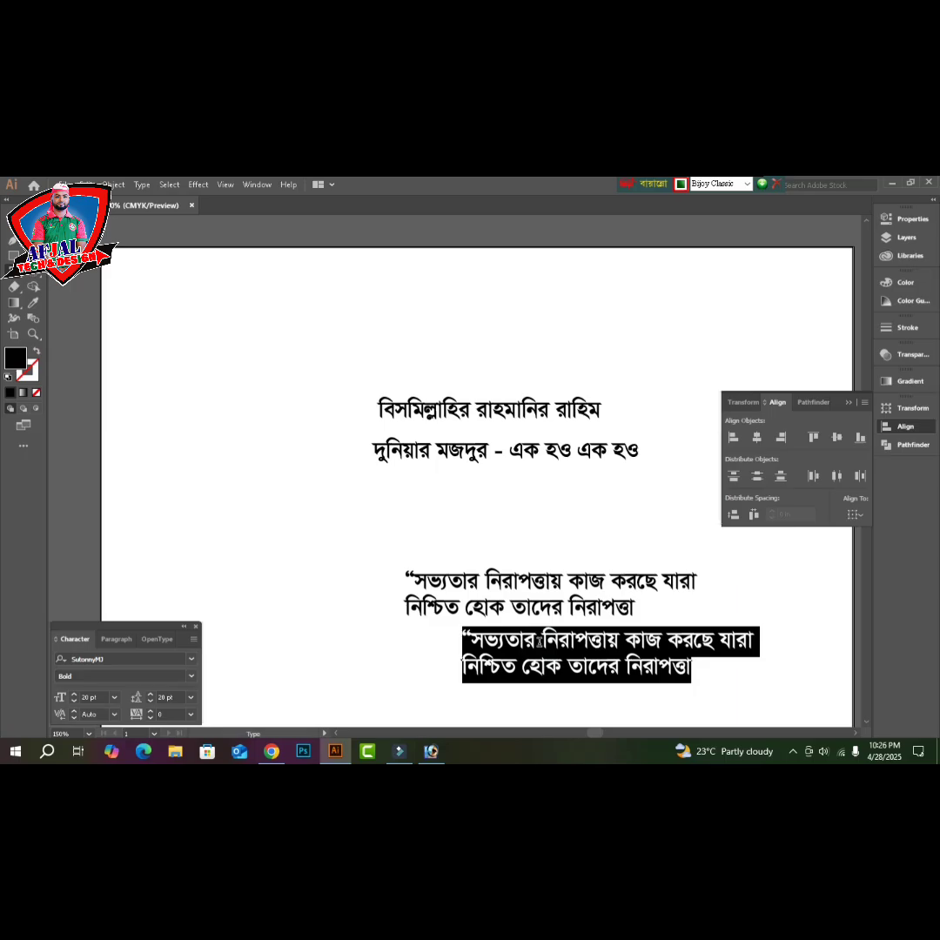
{"action": "type", "text": "১লা"}
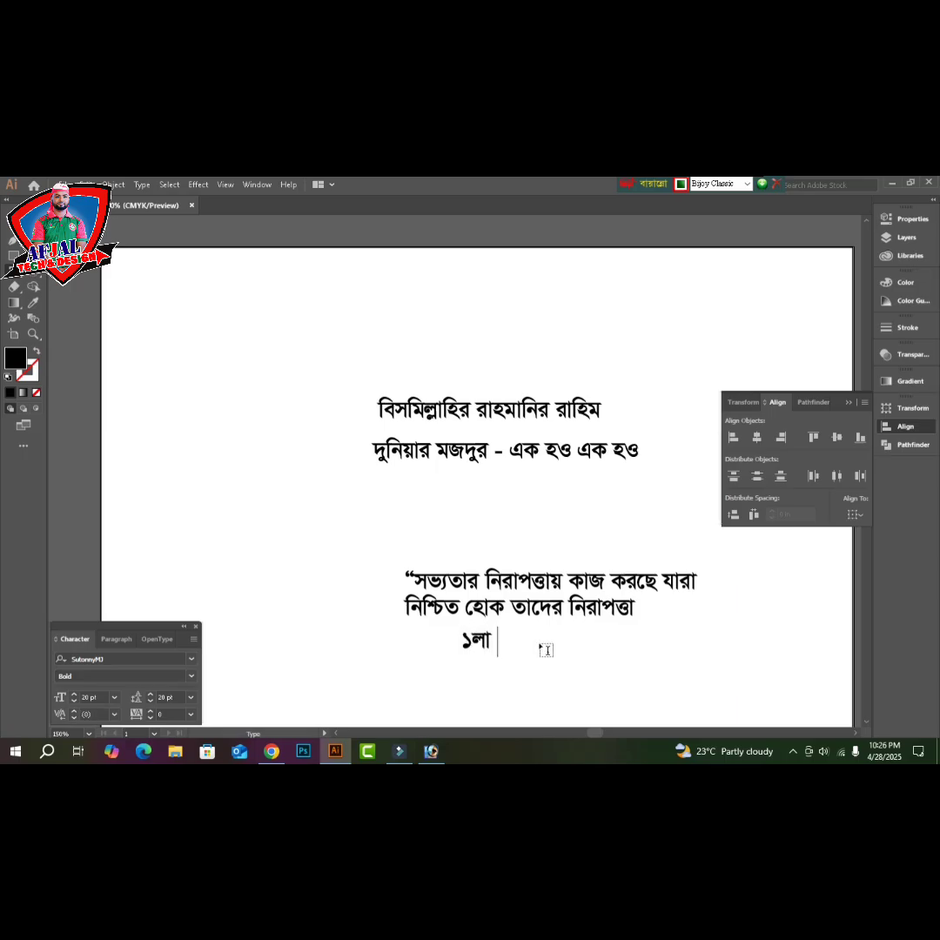
{"action": "type", "text": " মে"}
- Add 'আন্তর্জাতিক শ্রমিক দিবস সফল হউক' as a copied line beneath '১লা মে'
{"action": "left_click_drag", "start_coordinate": [494, 640], "coordinate": [541, 666]}
{"action": "double_click", "coordinate": [543, 666]}
{"action": "key", "text": "ctrl+a"}
{"action": "type", "text": "আর্ন্ত"}
{"action": "type", "text": "জা"}
{"action": "key", "text": "BackSpace"}
{"action": "type", "text": "ার্"}
{"action": "type", "text": "তি"}
{"action": "type", "text": "ক"}
{"action": "key", "text": "Left"}
{"action": "key", "text": "Left"}
{"action": "key", "text": "Left"}
{"action": "key", "text": "Left"}
{"action": "key", "text": "Left"}
{"action": "key", "text": "Left"}
{"action": "double_click", "coordinate": [542, 663]}
{"action": "key", "text": "BackSpace"}
{"action": "type", "text": "আন্তর্জাতিক"}
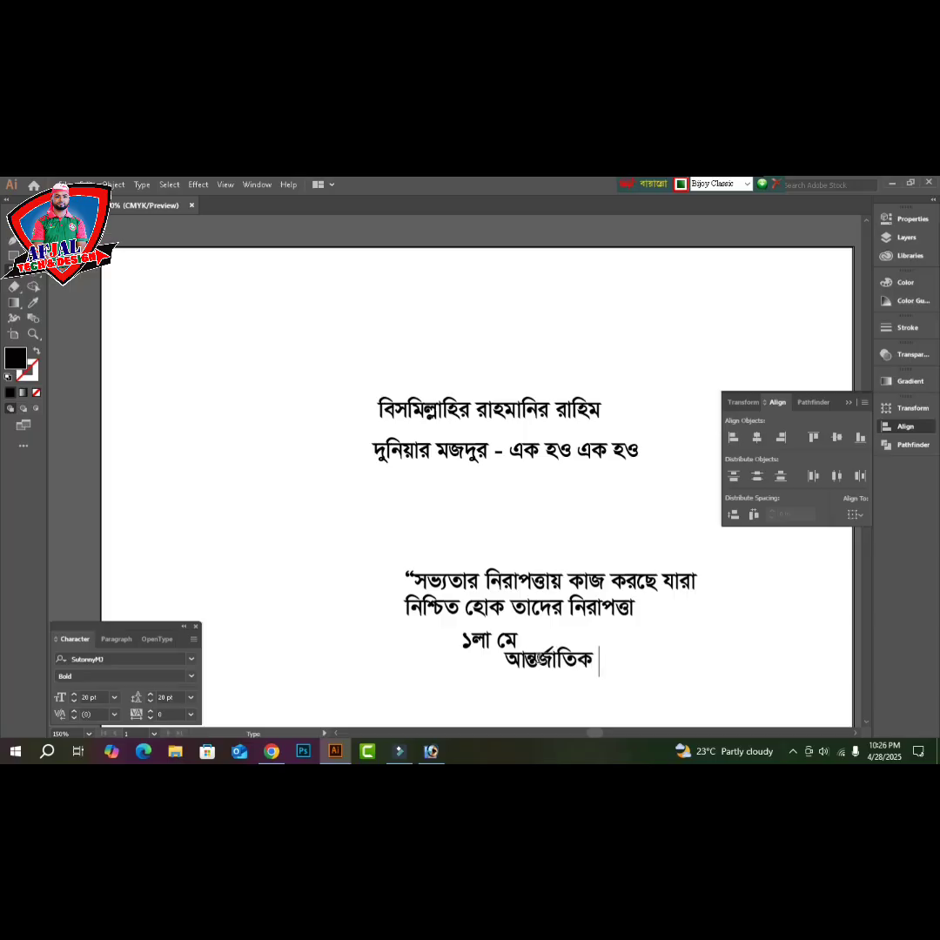
{"action": "type", "text": " শ্রমিক ি"}
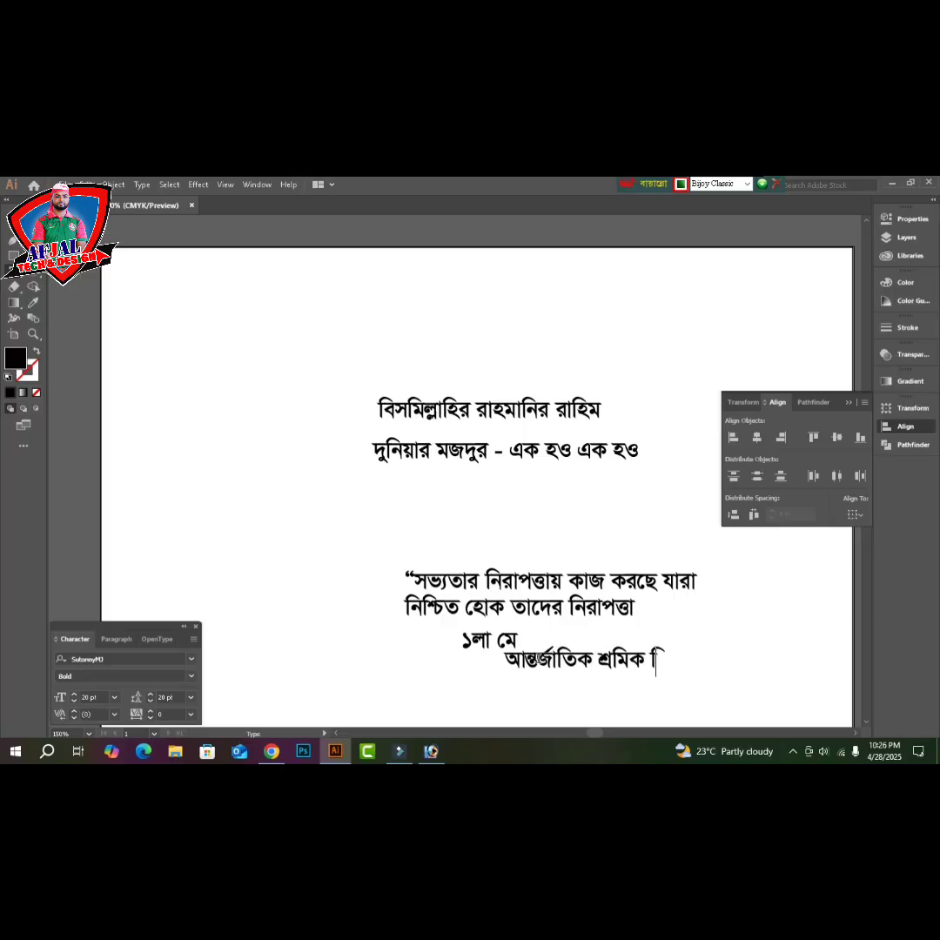
{"action": "type", "text": "দ"}
{"action": "type", "text": "বস"}
{"action": "type", "text": "ফল ে"}
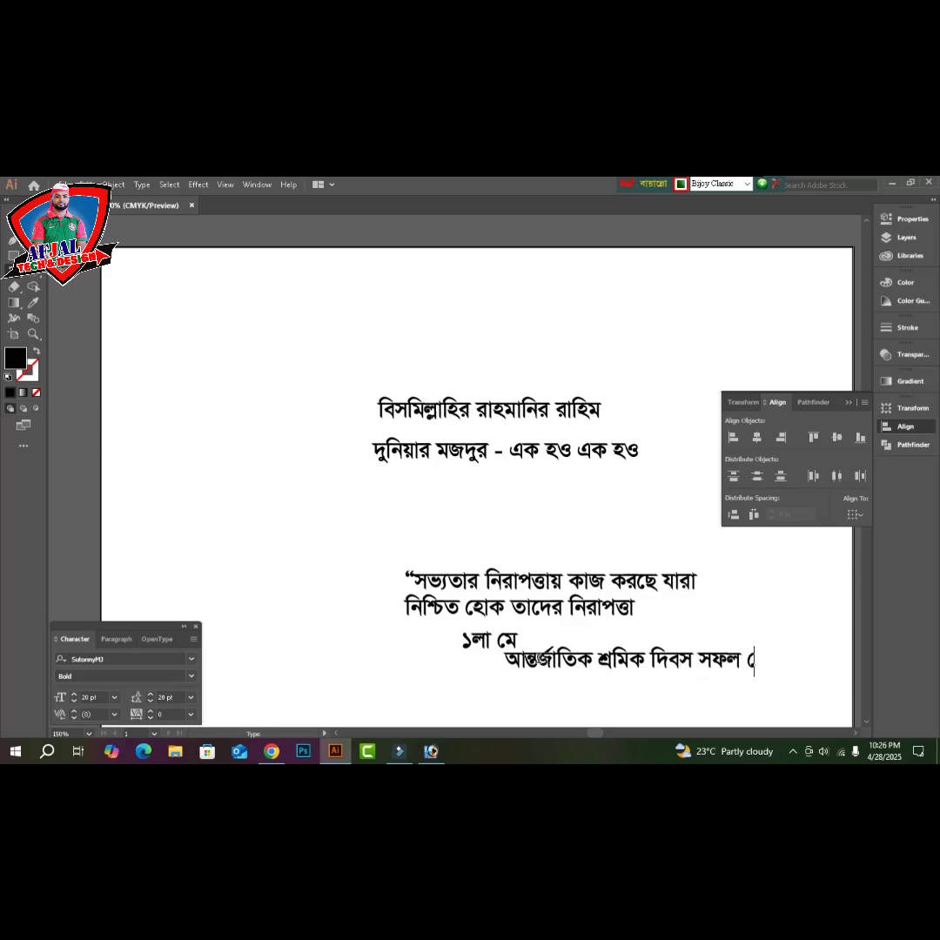
{"action": "key", "text": "BackSpace"}
{"action": "type", "text": "হউক"}
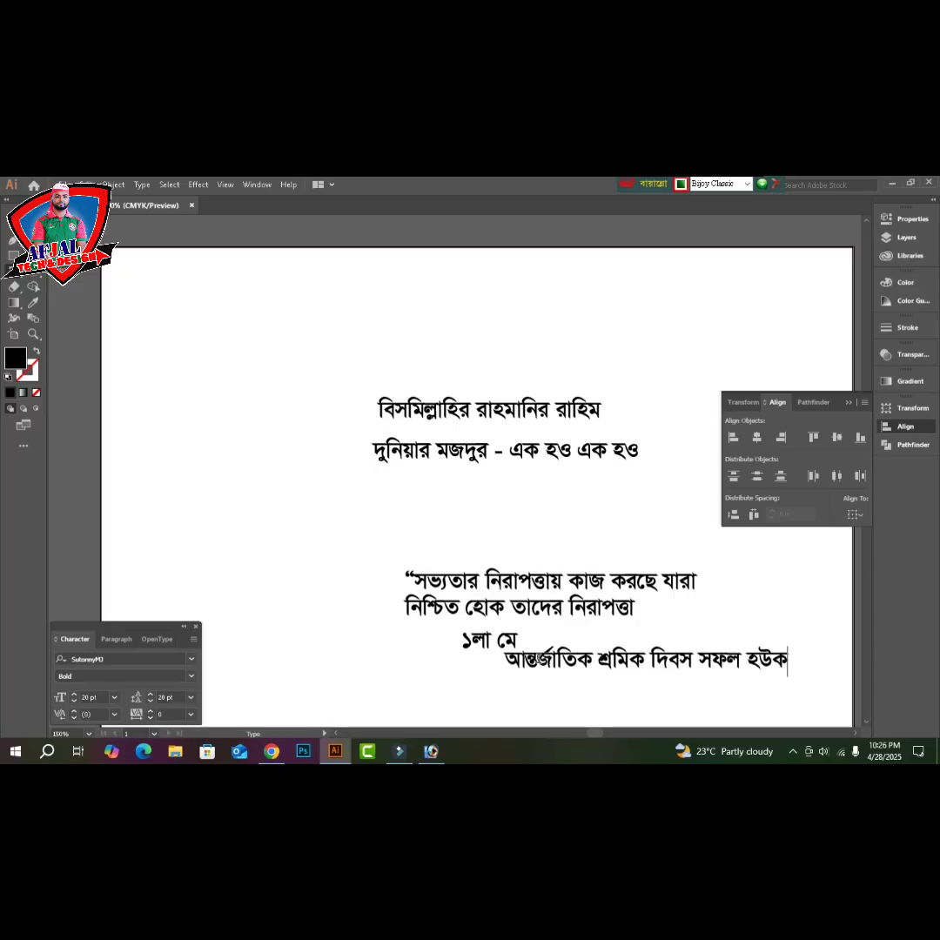
{"action": "scroll", "coordinate": [564, 663], "scroll_direction": "down", "scroll_amount": 1}
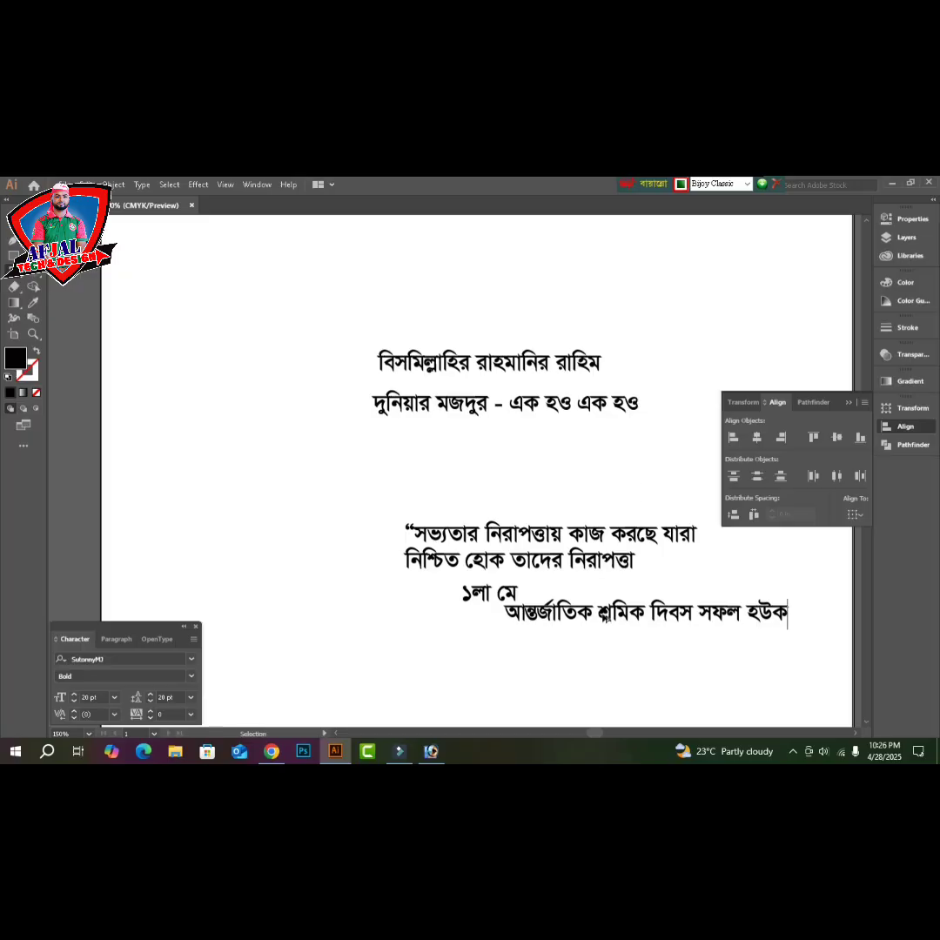
- Copy the last line downward and retype it as the signatory's name
{"action": "left_click_drag", "start_coordinate": [603, 610], "coordinate": [515, 686]}
{"action": "triple_click", "coordinate": [515, 690]}
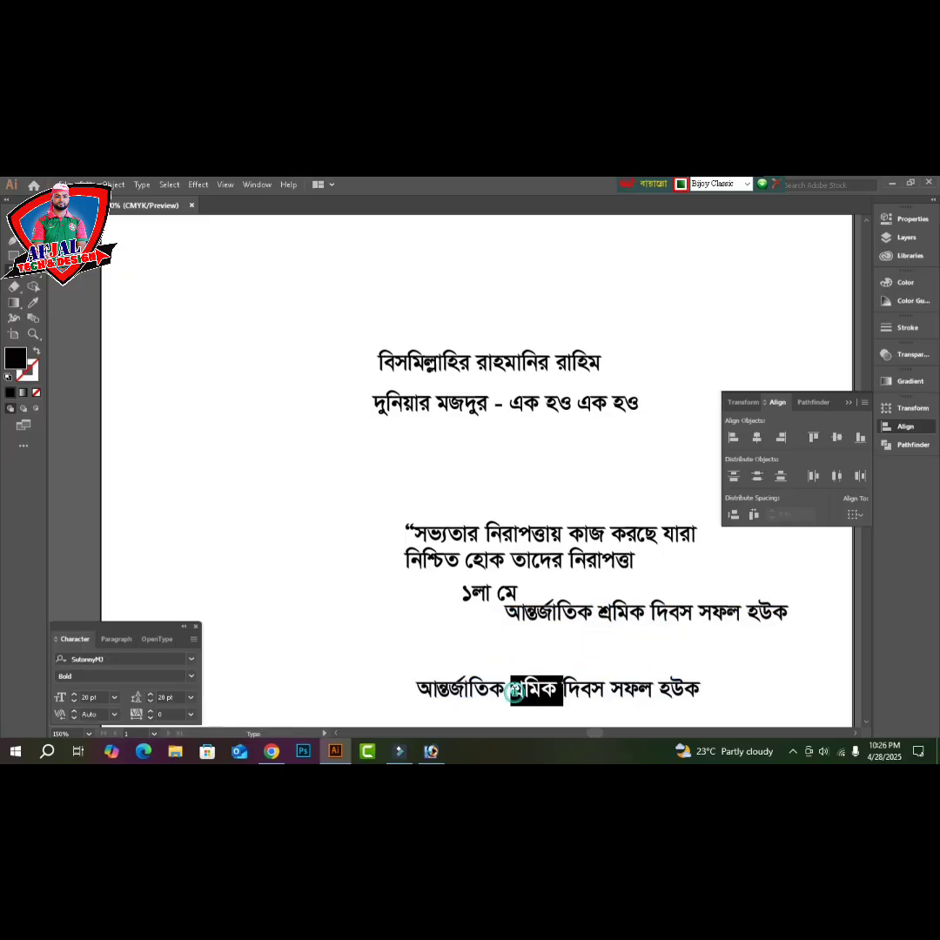
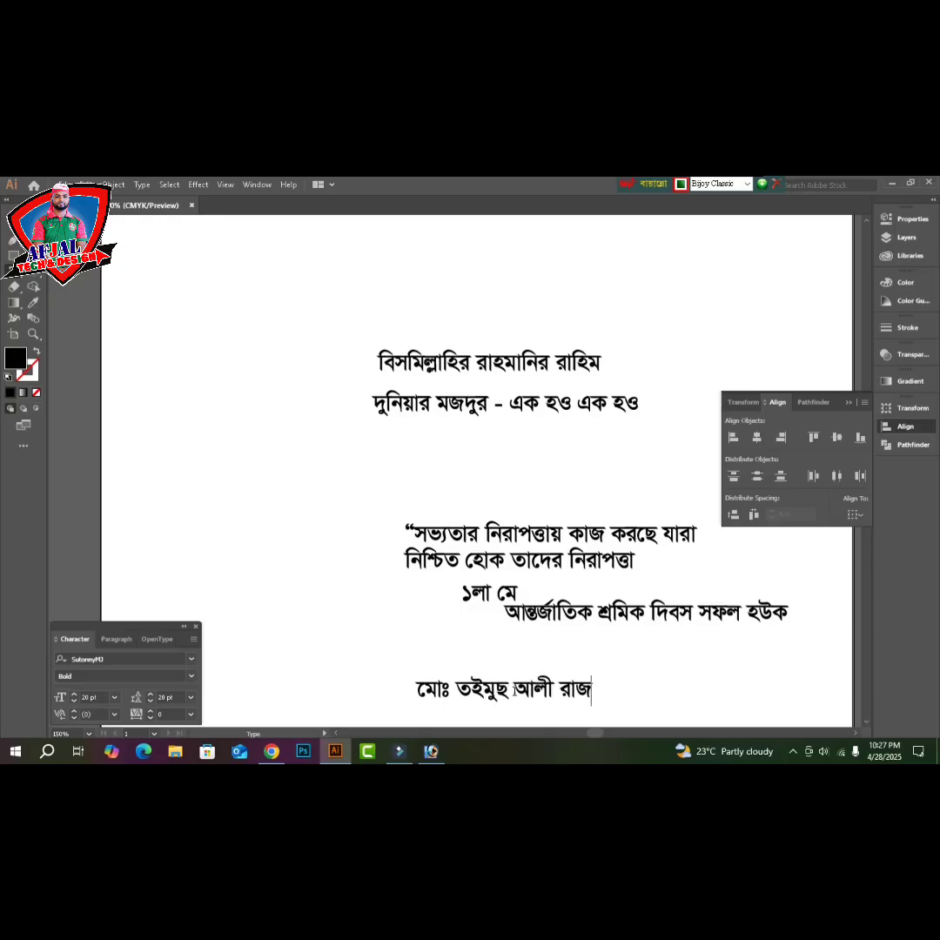
{"action": "key", "text": "Escape"}
- Add the title line 'সাধারণ সম্পাদক: মাধবপুর উপজেলা ইমারত নির্মাণ শ্রমিক ইউনিয়ন।' below the name
{"action": "left_click_drag", "start_coordinate": [515, 689], "coordinate": [519, 715]}
{"action": "scroll", "coordinate": [515, 715], "scroll_direction": "down", "scroll_amount": 2}
{"action": "triple_click", "coordinate": [520, 624]}
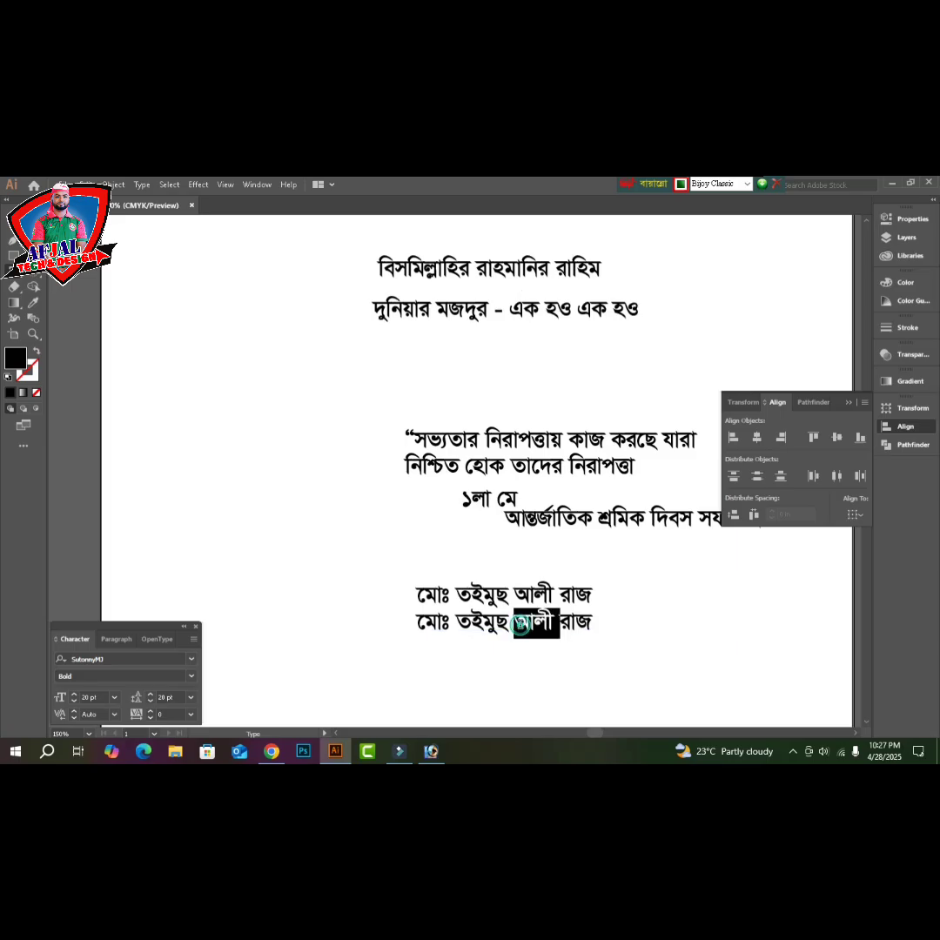
{"action": "type", "text": "সাধারণ"}
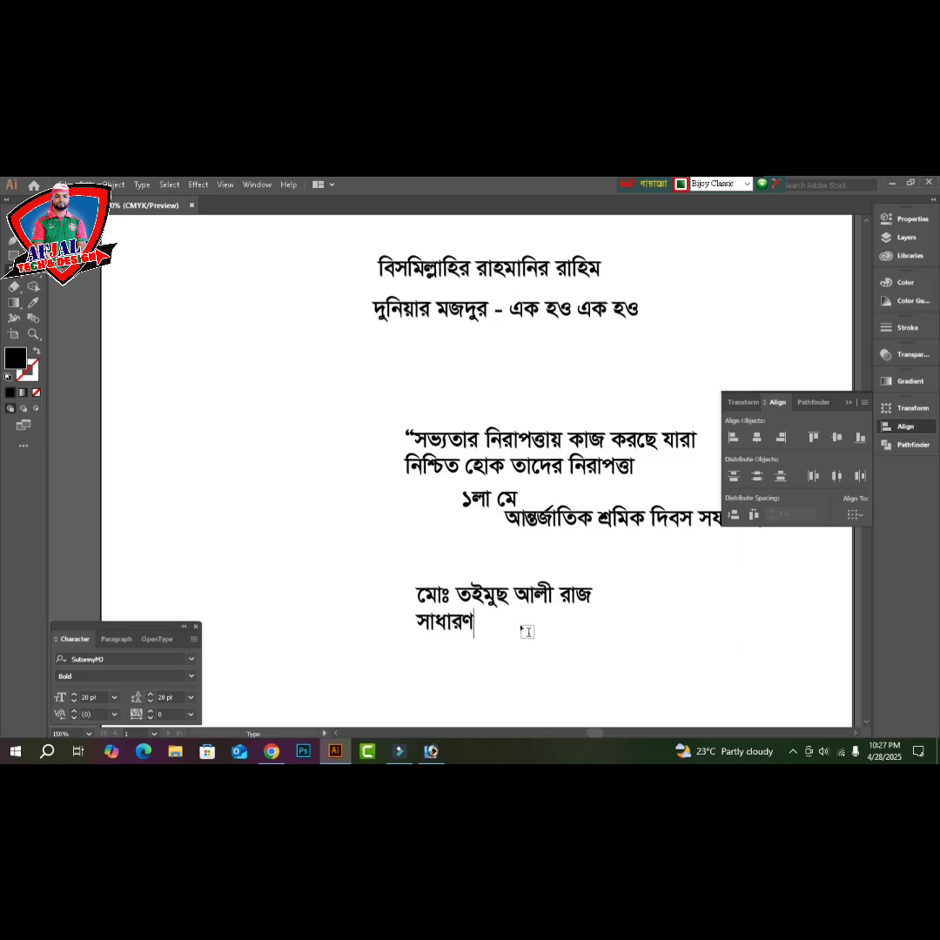
{"action": "type", "text": " সম্পাদক: মাধবপু"}
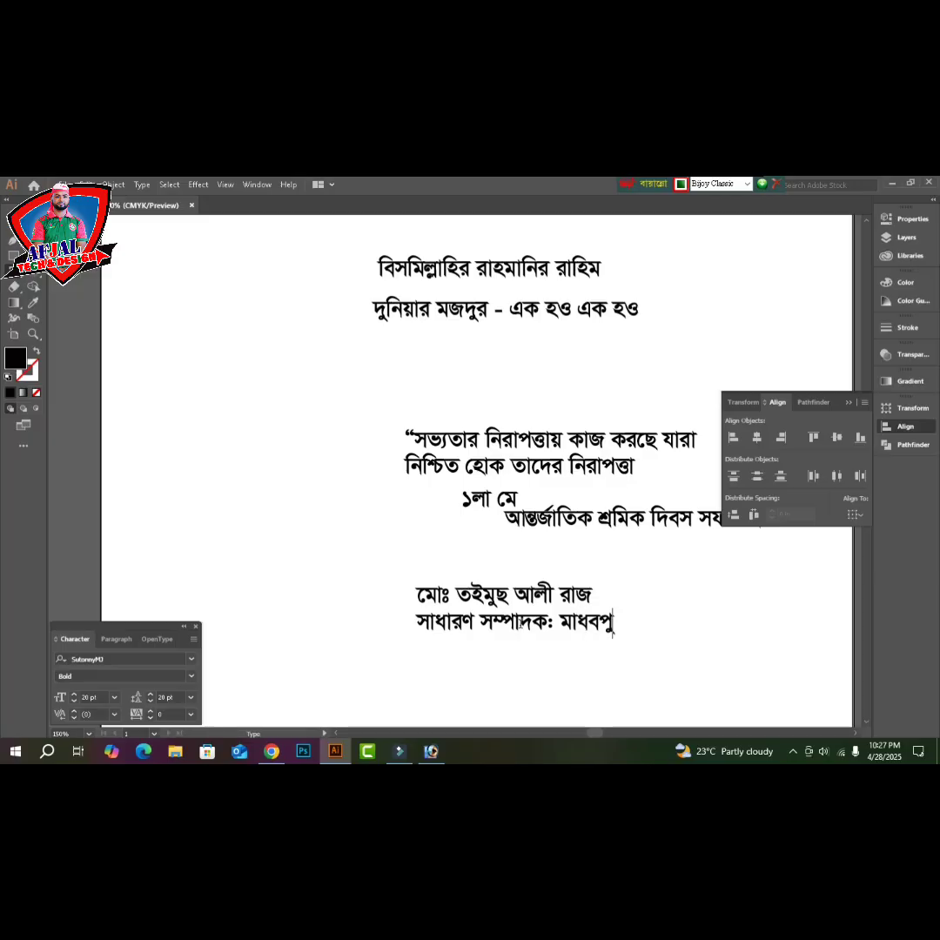
{"action": "type", "text": "র উপজেলা"}
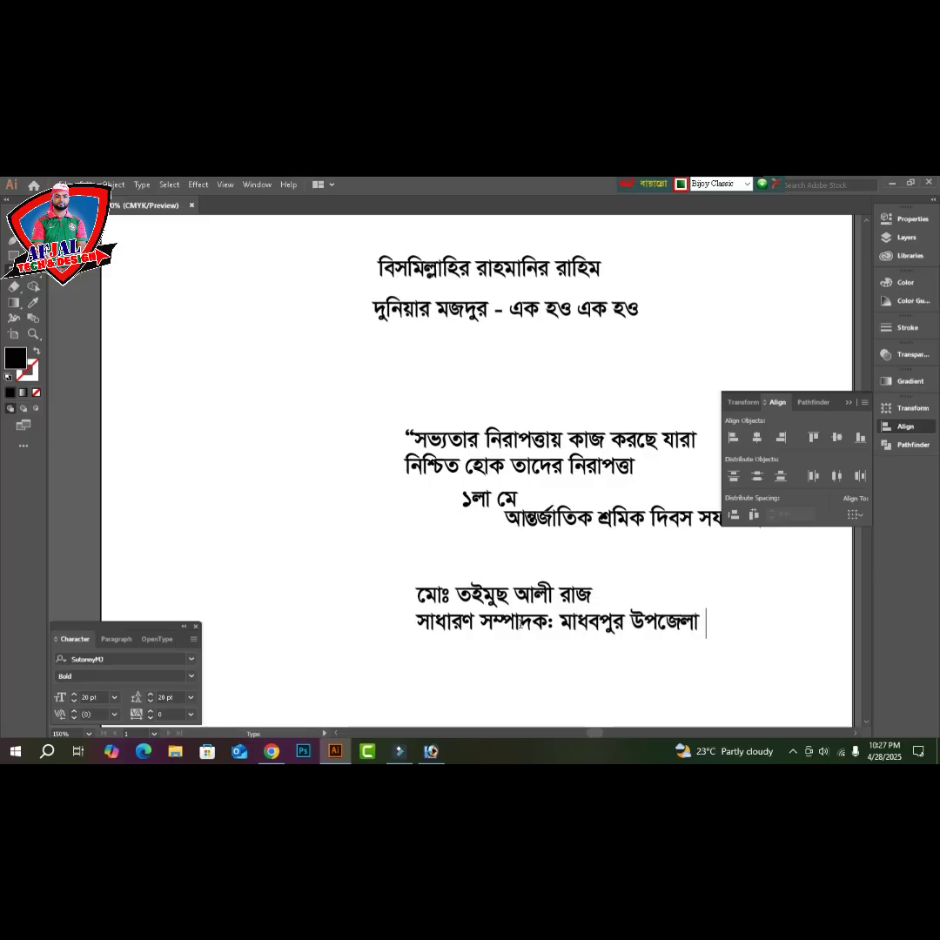
{"action": "type", "text": " ইমরত"}
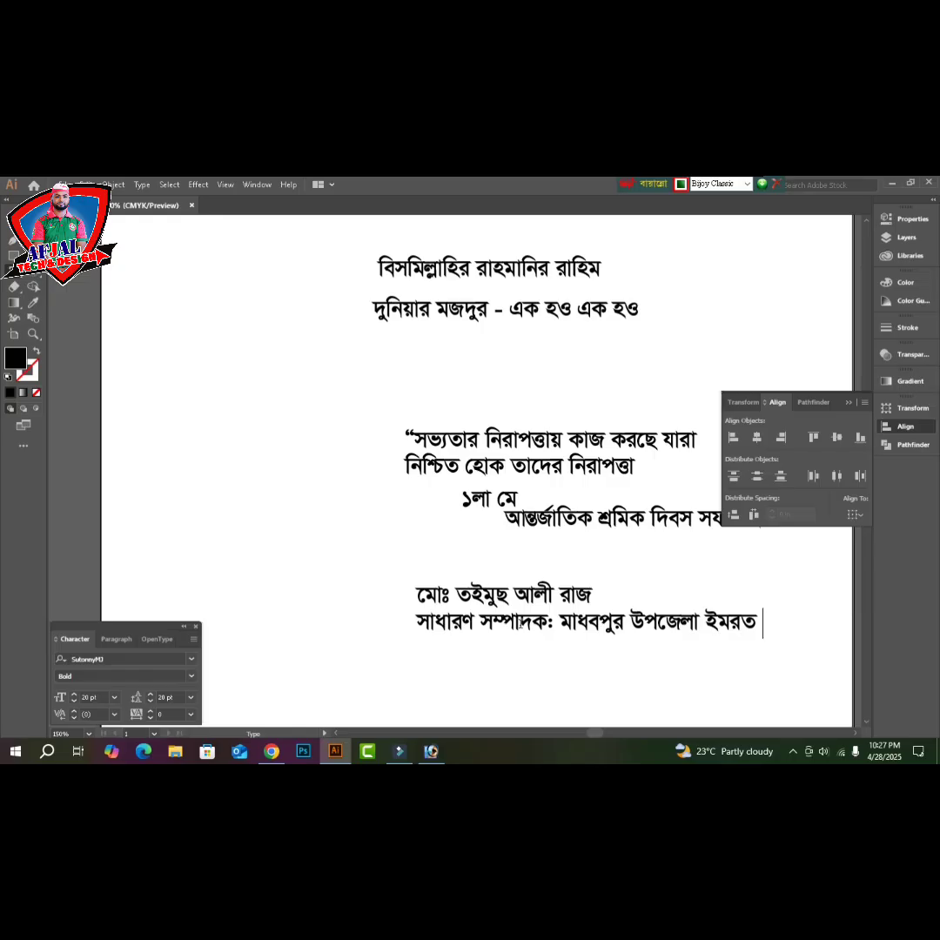
{"action": "key", "text": "Left"}
{"action": "key", "text": "Left"}
{"action": "key", "text": "Left"}
{"action": "key", "text": "Left"}
{"action": "key", "text": "Right"}
{"action": "type", "text": "া"}
{"action": "key", "text": "End"}
{"action": "type", "text": "ি"}
{"action": "type", "text": "নর্মাণ"}
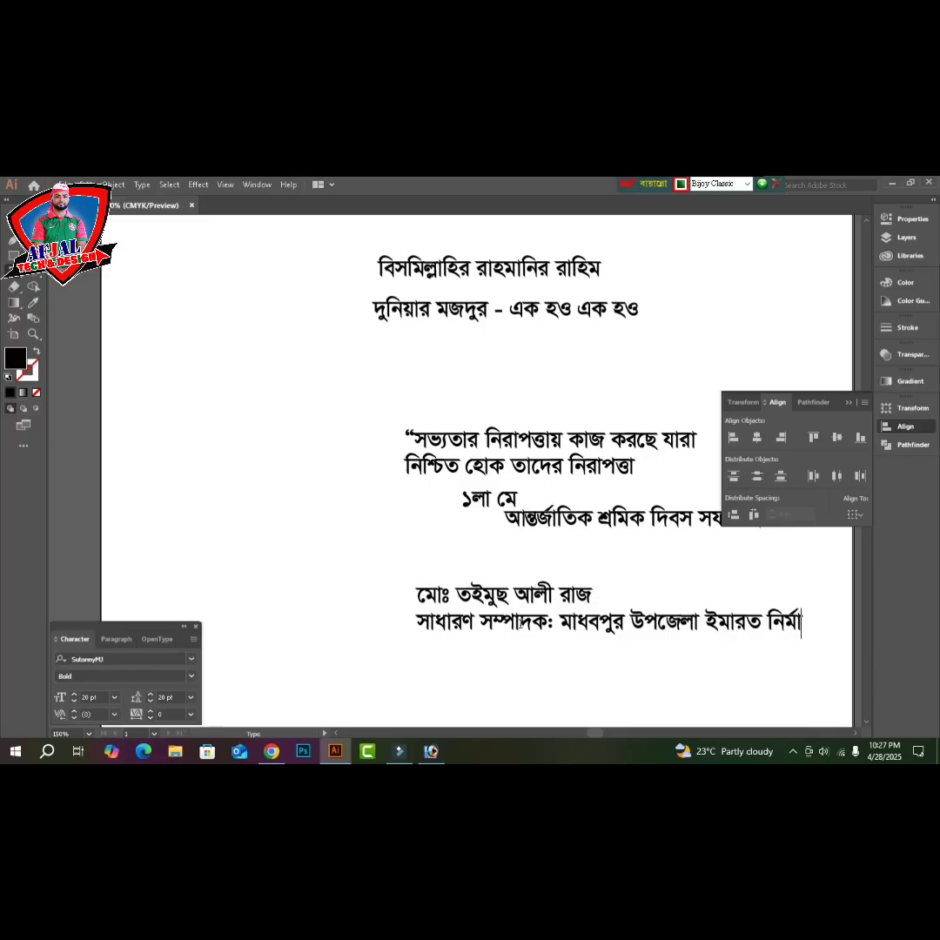
{"action": "type", "text": " শ্রমিক ইউ"}
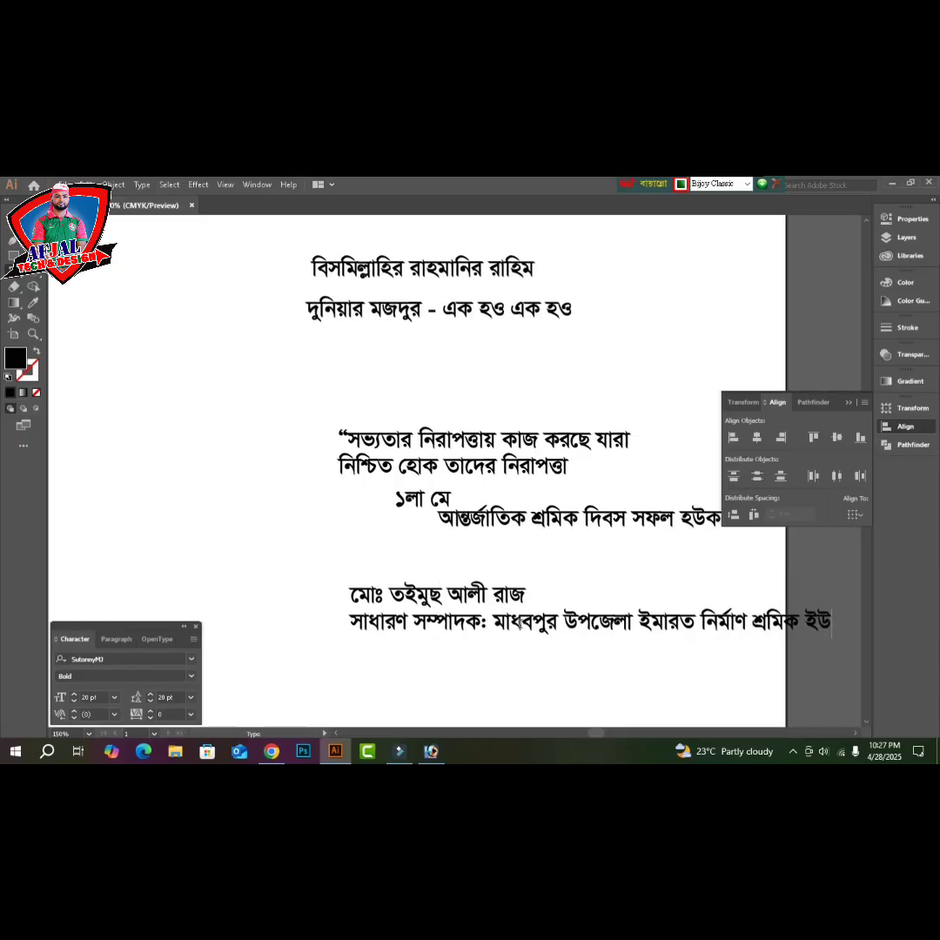
{"action": "type", "text": "নিয়ন ।"}
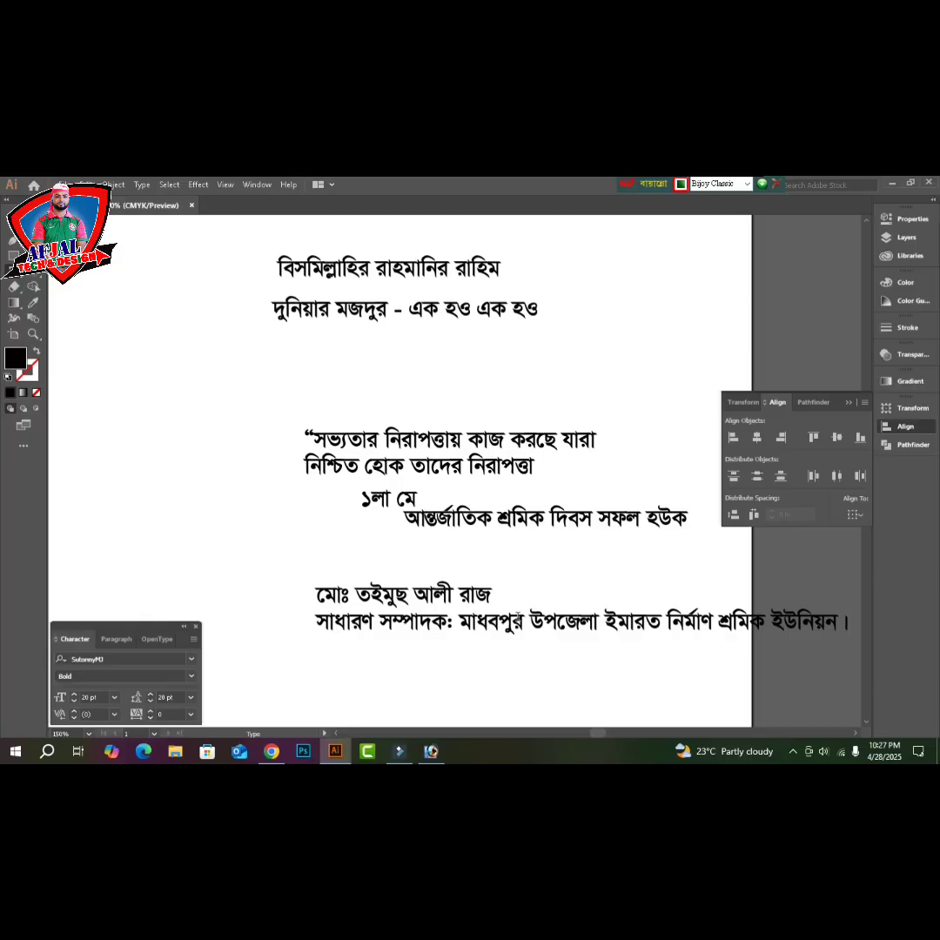
{"action": "scroll", "coordinate": [540, 566], "scroll_direction": "down", "scroll_amount": 3}
{"action": "key", "text": "Escape"}
- Copy the title line down and type the first line about formal and informal sector workplace accidents
{"action": "left_click_drag", "start_coordinate": [539, 542], "coordinate": [519, 578]}
{"action": "double_click", "coordinate": [519, 579]}
{"action": "key", "text": "ctrl+a"}
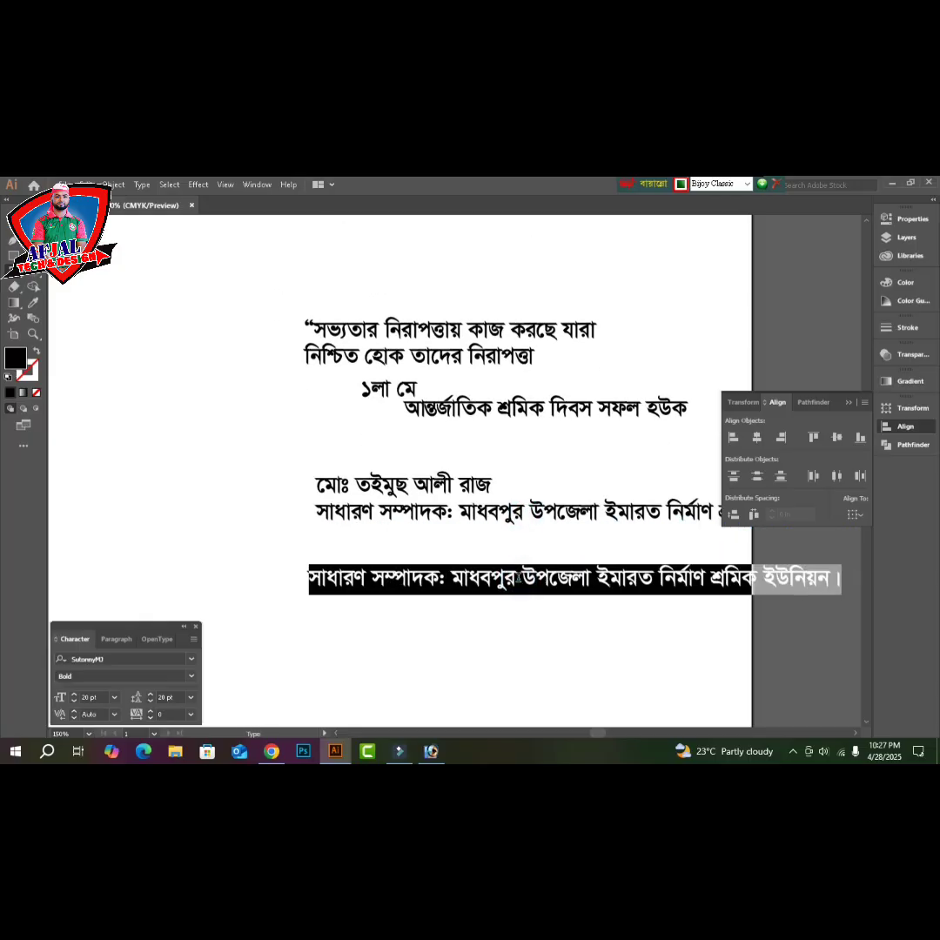
{"action": "type", "text": "প্রি"}
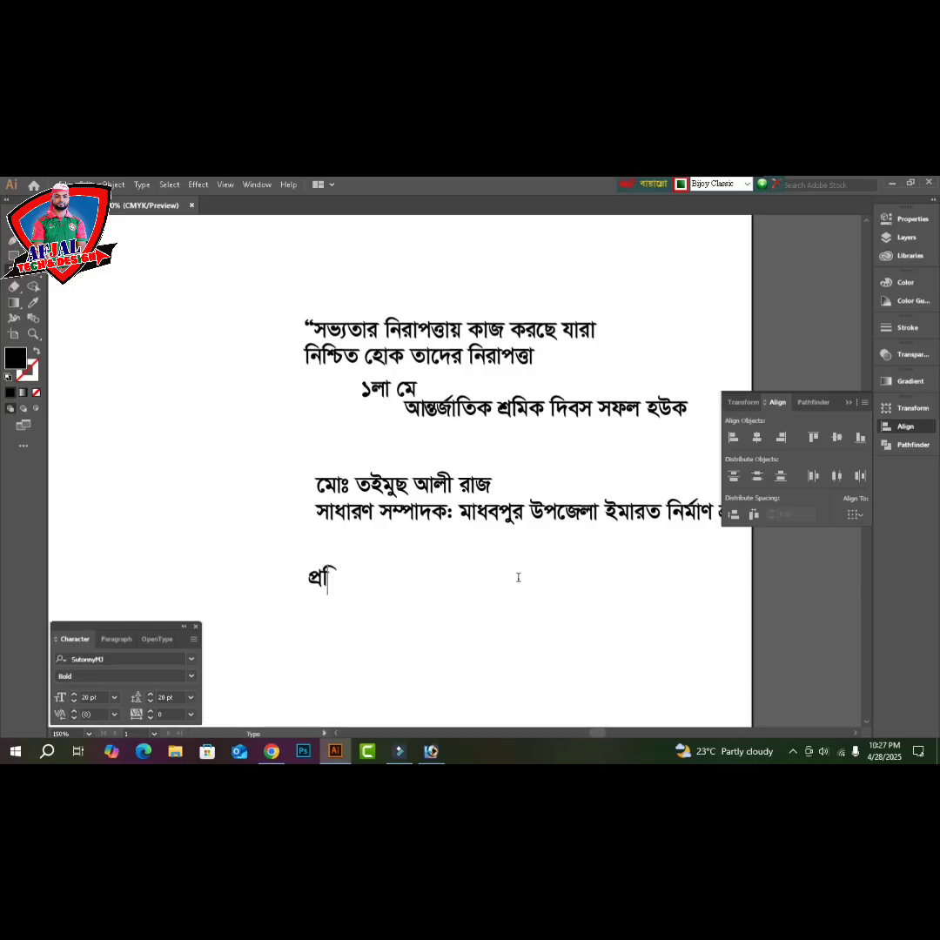
{"action": "type", "text": "তষ্ঠানিক "}
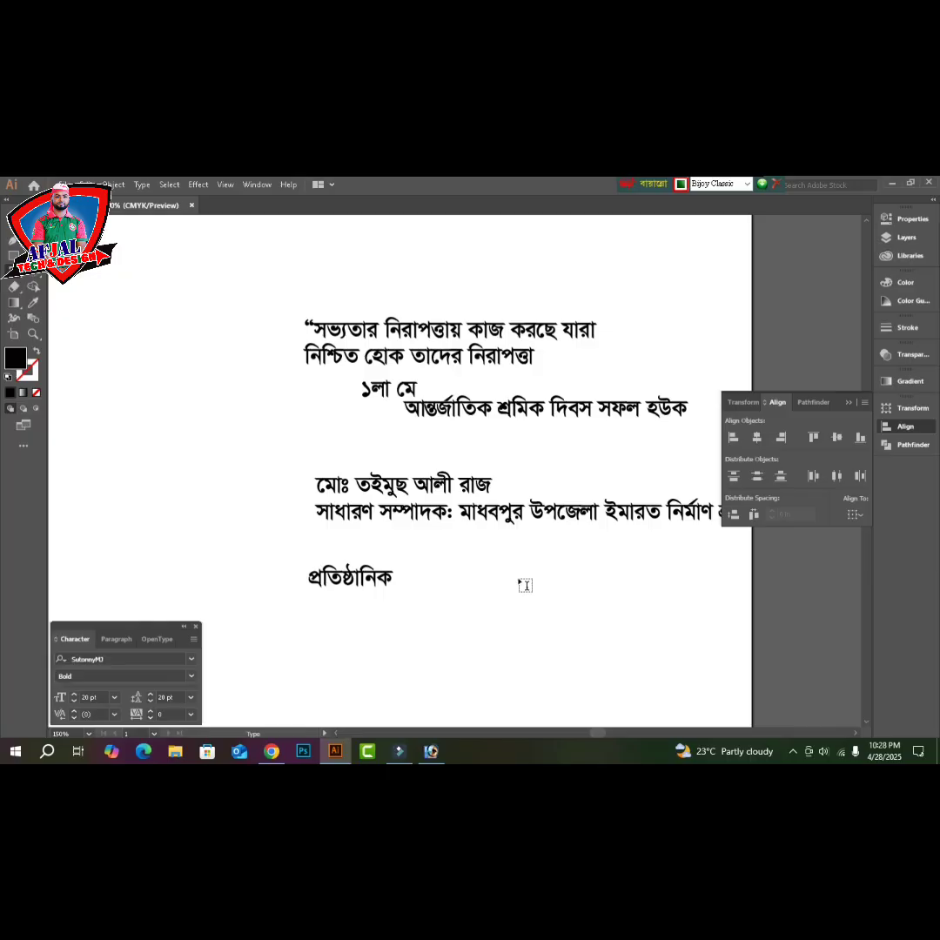
{"action": "type", "text": ", অপ"}
{"action": "type", "text": "্রতিষ্ঠা"}
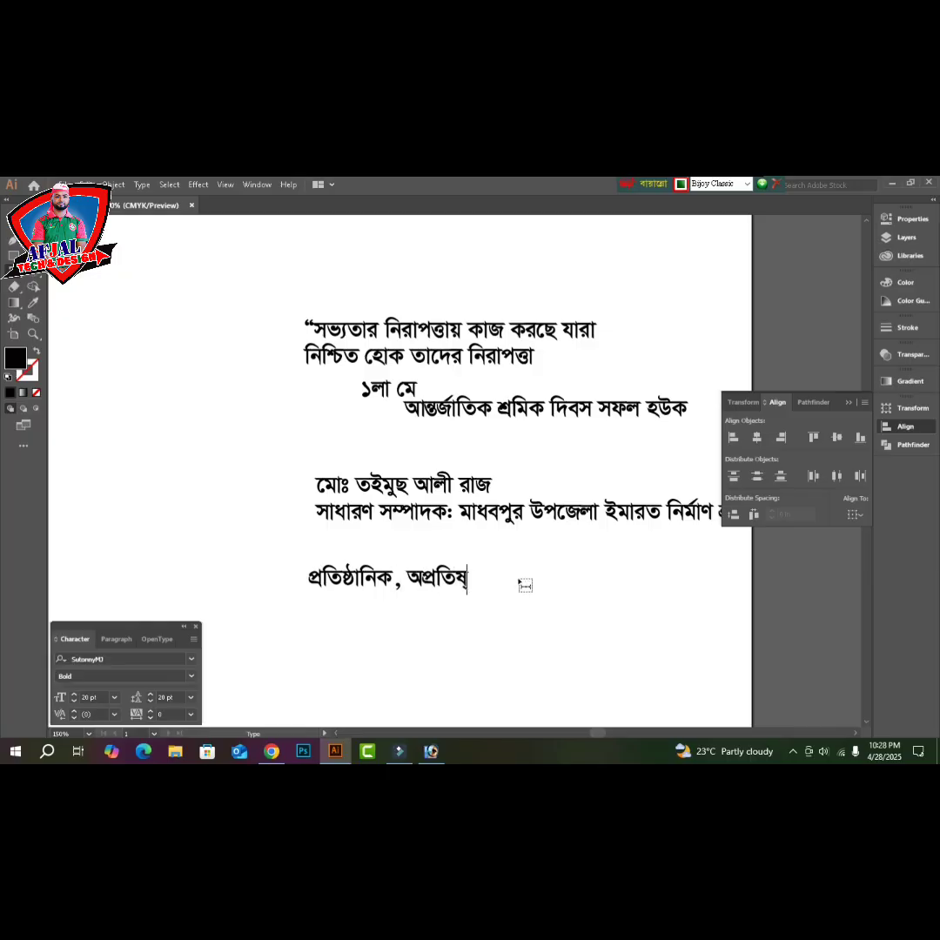
{"action": "type", "text": "নিক খা"}
{"action": "type", "text": "েত "}
{"action": "type", "text": "ক"}
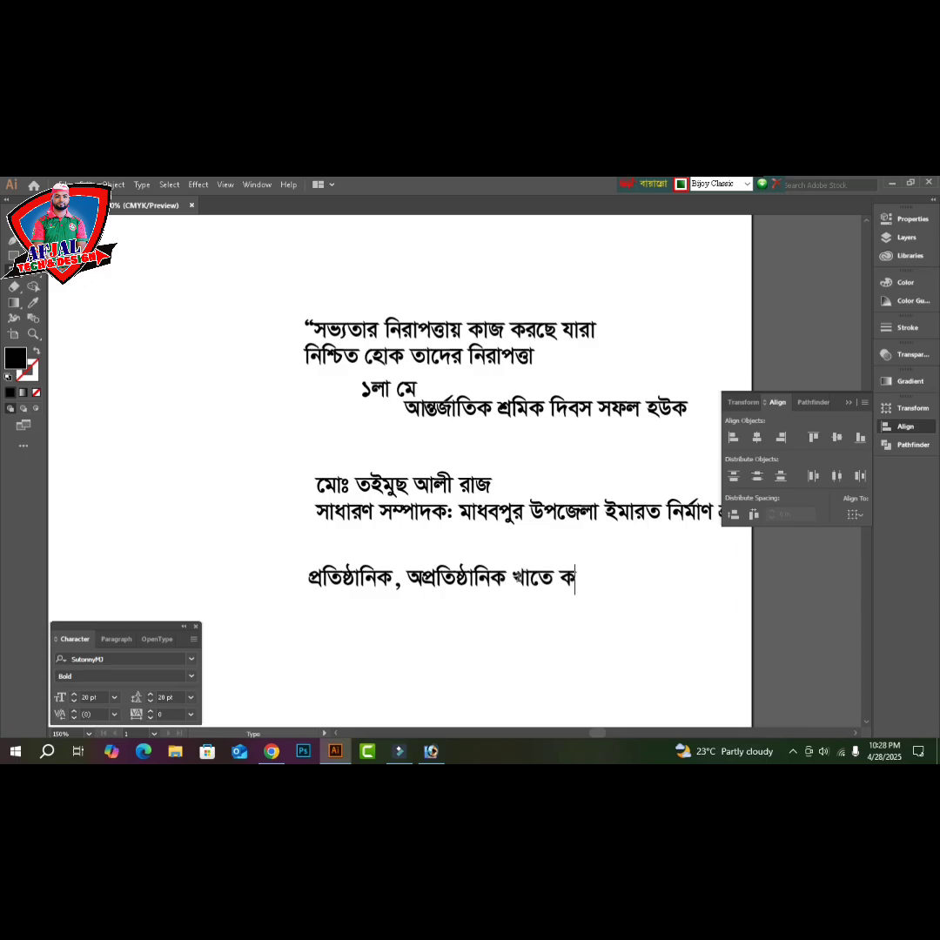
{"action": "type", "text": "র্মস্থে"}
{"action": "type", "text": "ল দূঘ"}
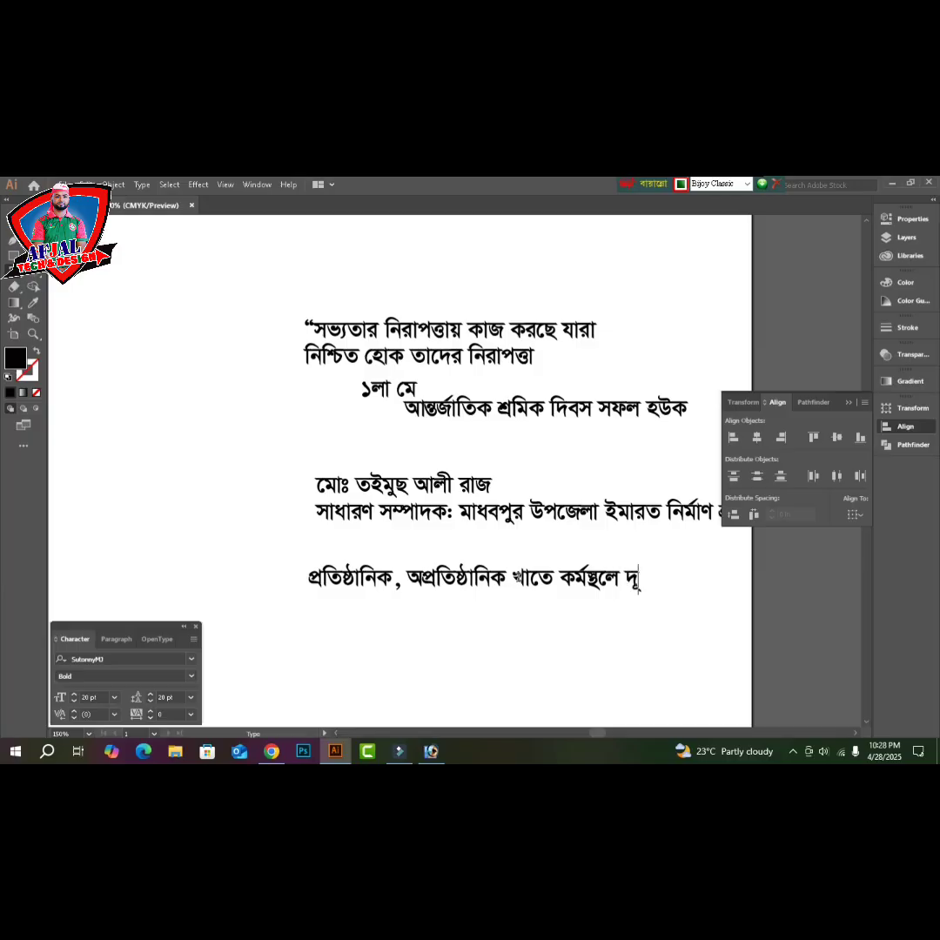
{"action": "type", "text": "টনা এড়াতে"}
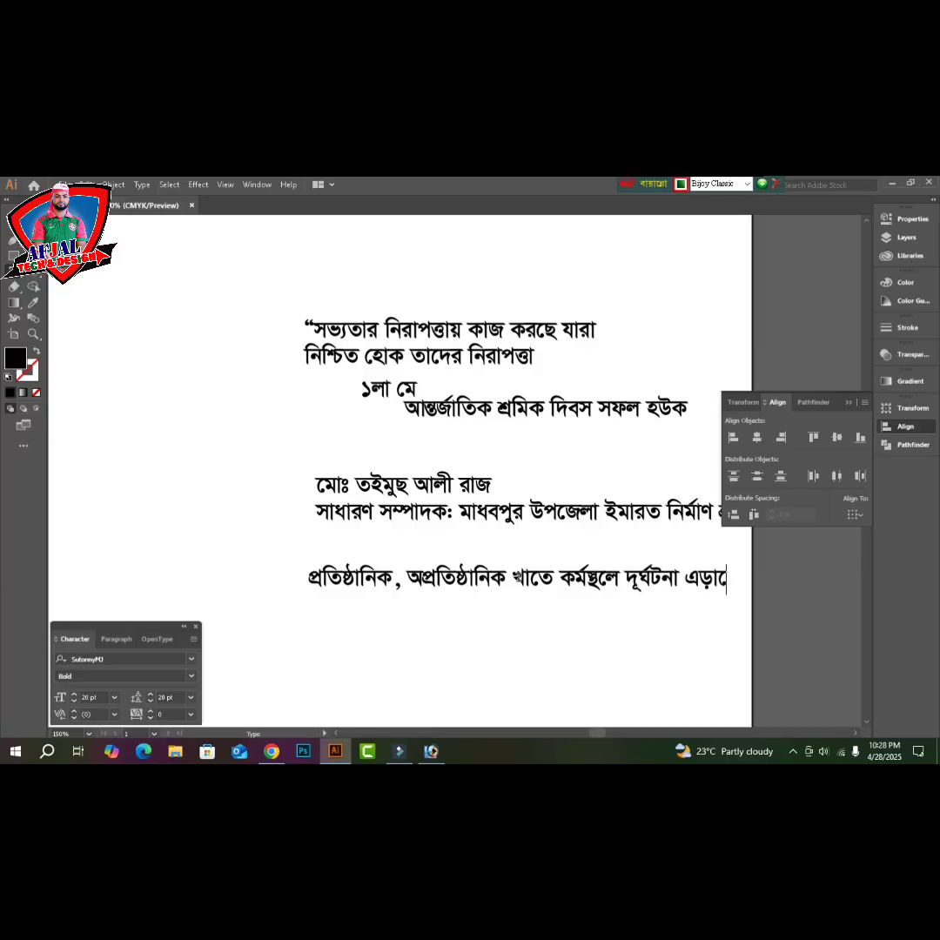
- Type the second line 'শ্রমিকদের নিরাপত্তা নিশ্চিত করার জোড় দাবি জানাচ্ছি।'
{"action": "key", "text": "Return"}
{"action": "type", "text": "শ্রমিকদে"}
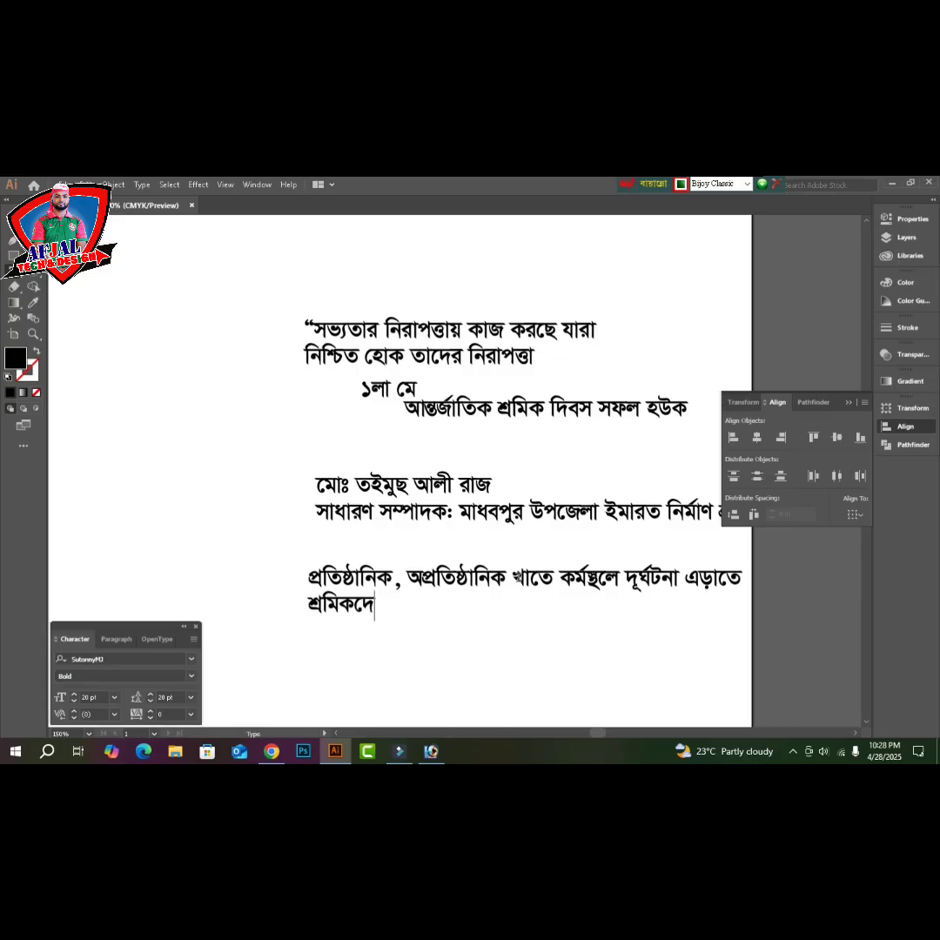
{"action": "type", "text": "র িনরাপ"}
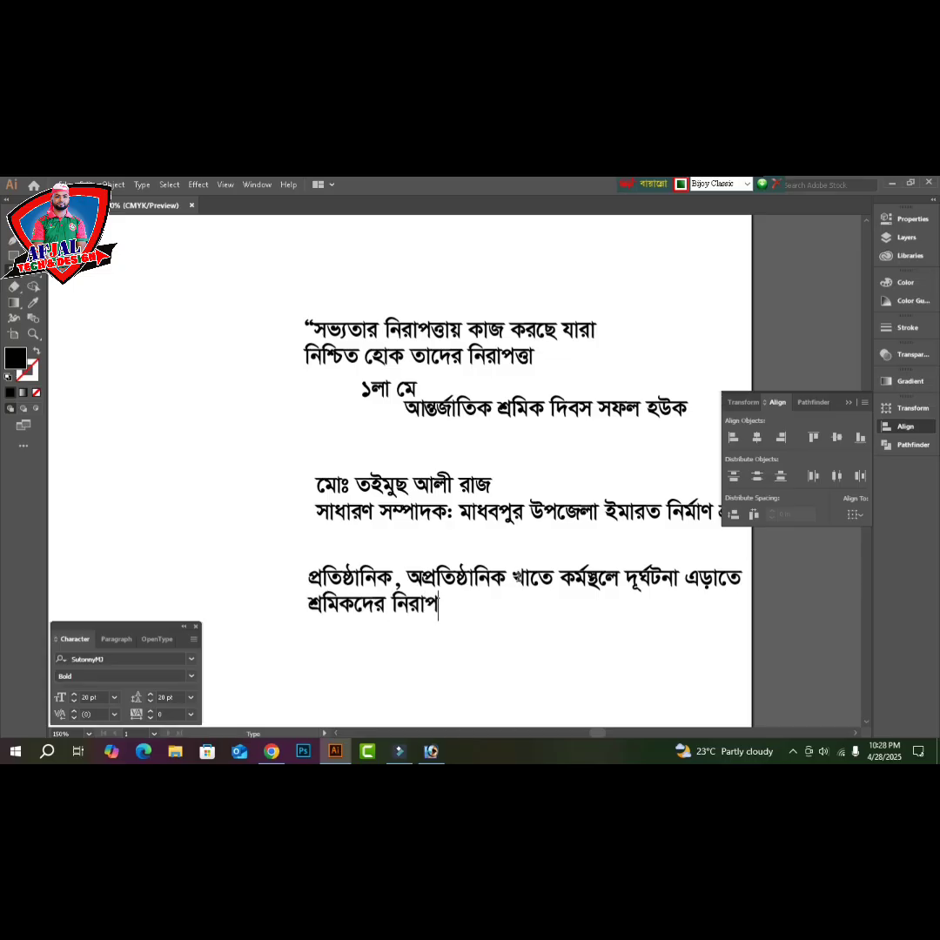
{"action": "key", "text": "BackSpace"}
{"action": "key", "text": "BackSpace"}
{"action": "type", "text": "পত্তা নিশ"}
{"action": "key", "text": "BackSpace"}
{"action": "type", "text": "শি্চিত করার"}
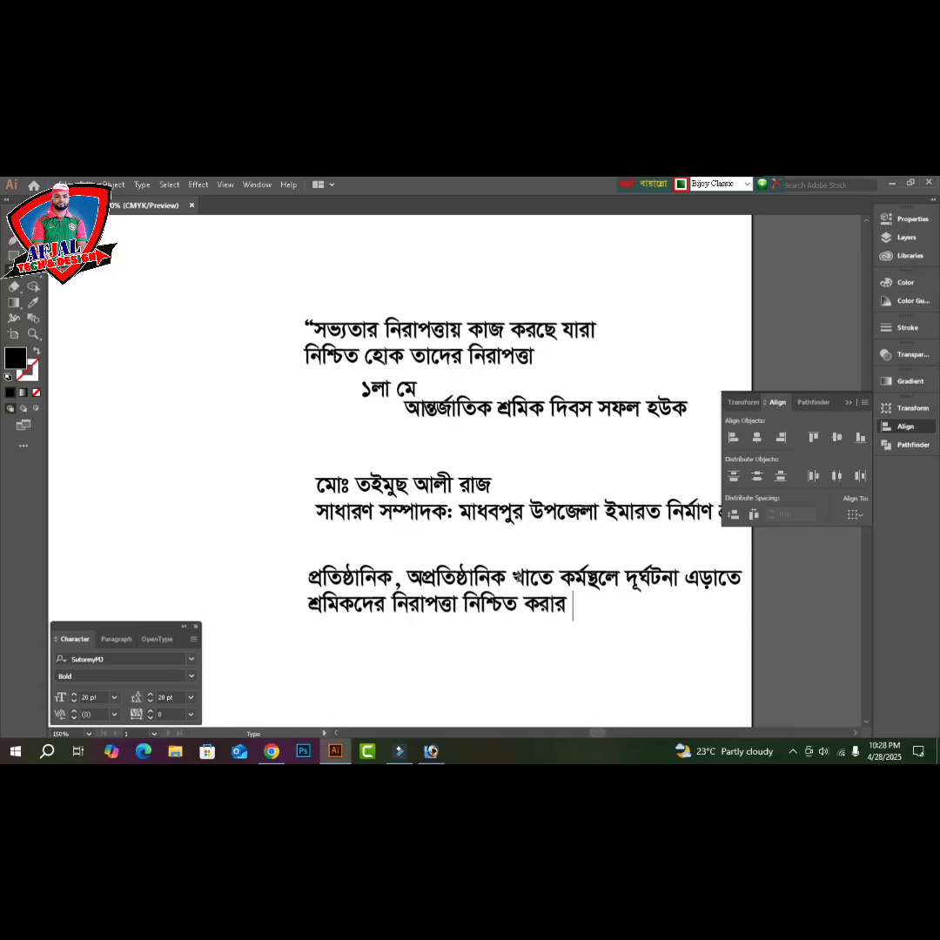
{"action": "type", "text": " জোড় বা"}
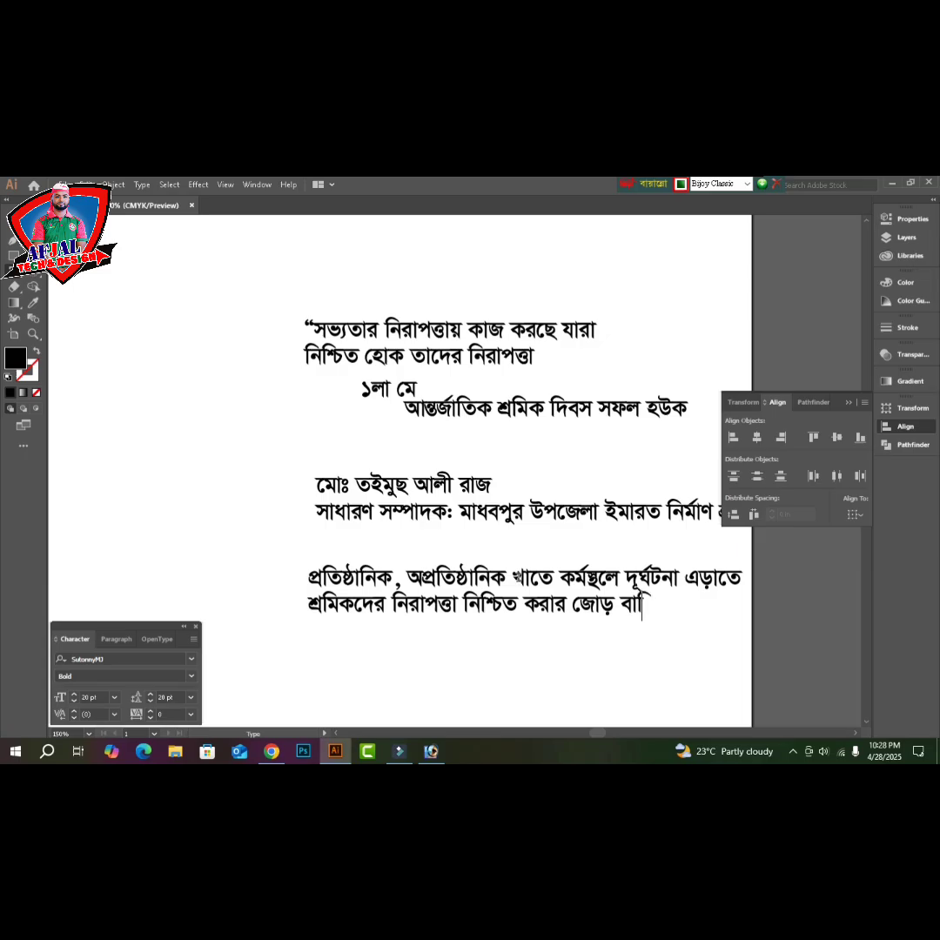
{"action": "key", "text": "BackSpace"}
{"action": "key", "text": "BackSpace"}
{"action": "type", "text": "দাবি জানাচ্ছি"}
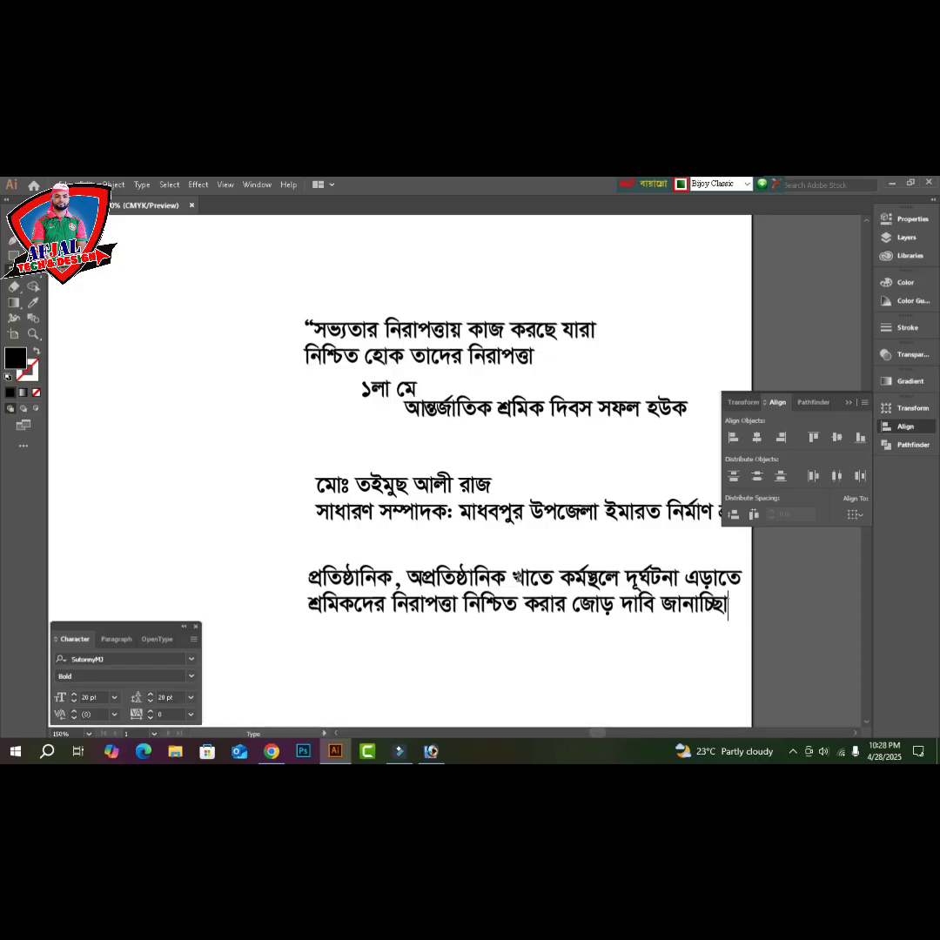
{"action": "type", "text": " ।"}
- Hide panels, fit the page, show rulers and add a vertical guide at the page centre
{"action": "left_click", "coordinate": [763, 639], "text": "ctrl"}
{"action": "key", "text": "v"}
{"action": "key", "text": "Tab"}
{"action": "key", "text": "ctrl+0"}
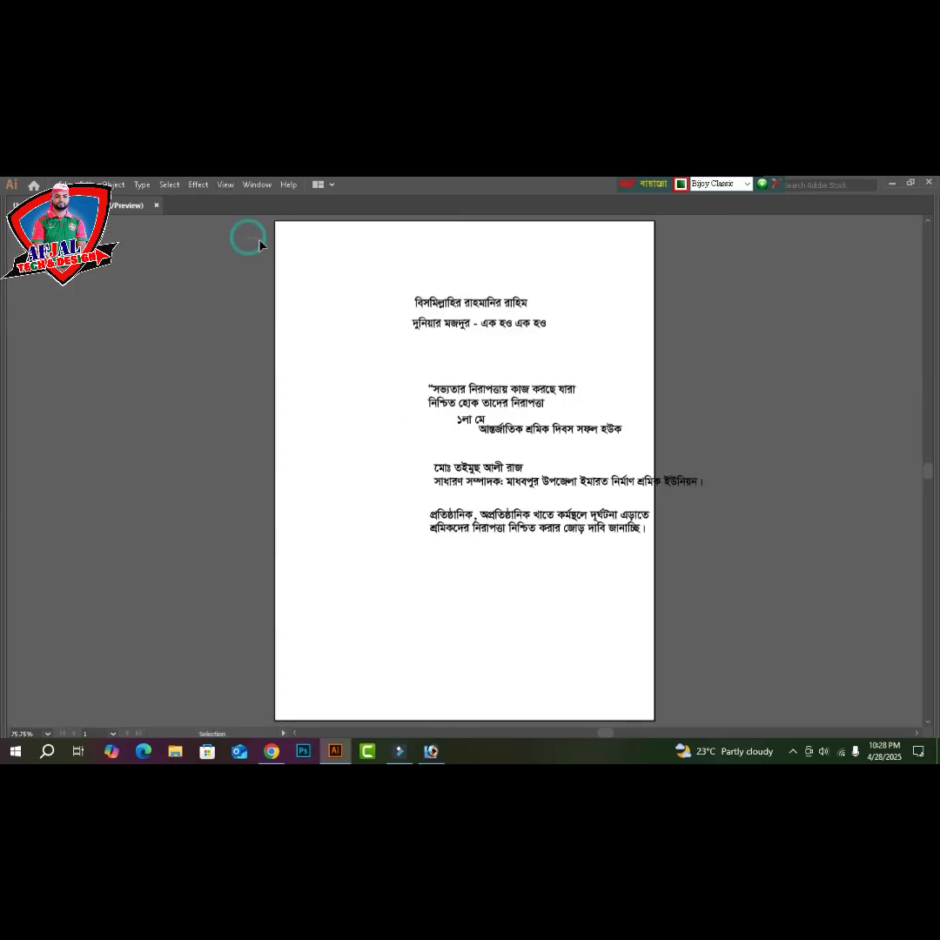
{"action": "left_click", "coordinate": [297, 265]}
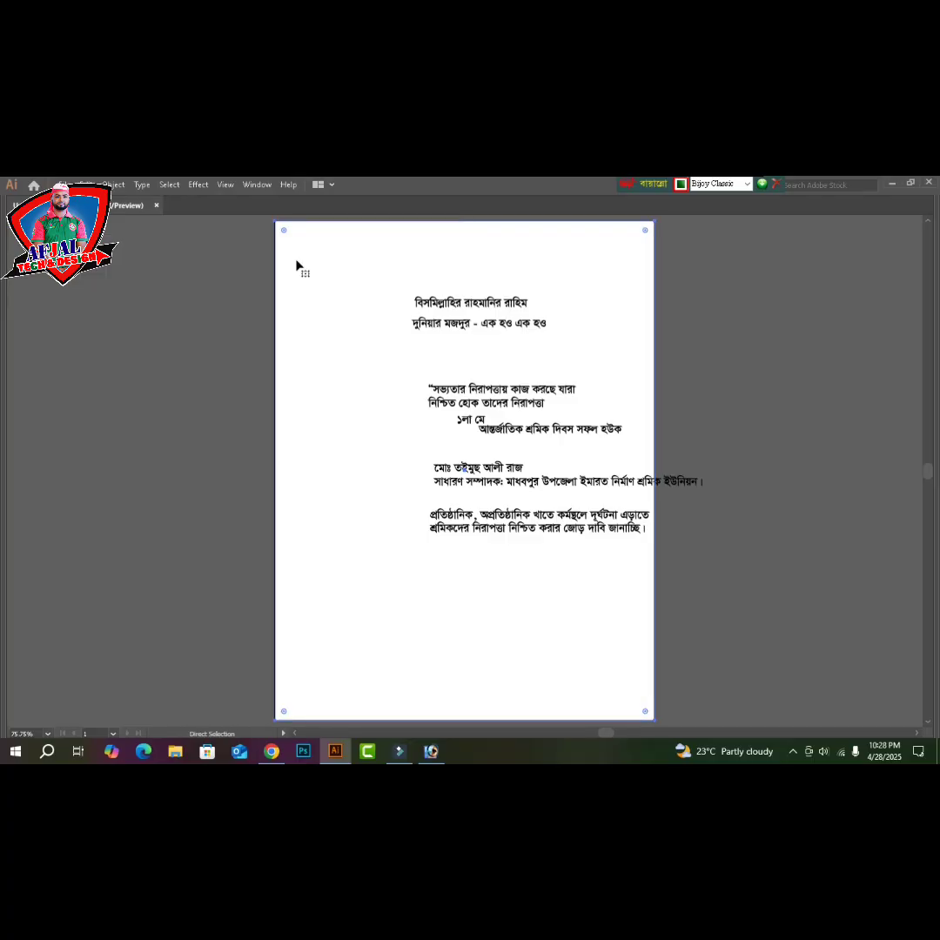
{"action": "key", "text": "ctrl+r"}
{"action": "left_click_drag", "start_coordinate": [11, 336], "coordinate": [464, 331]}
- Reselect the white page rectangle and re-lock it from its context menu
{"action": "scroll", "coordinate": [741, 379], "scroll_direction": "up", "scroll_amount": 2}
{"action": "left_click", "coordinate": [741, 379]}
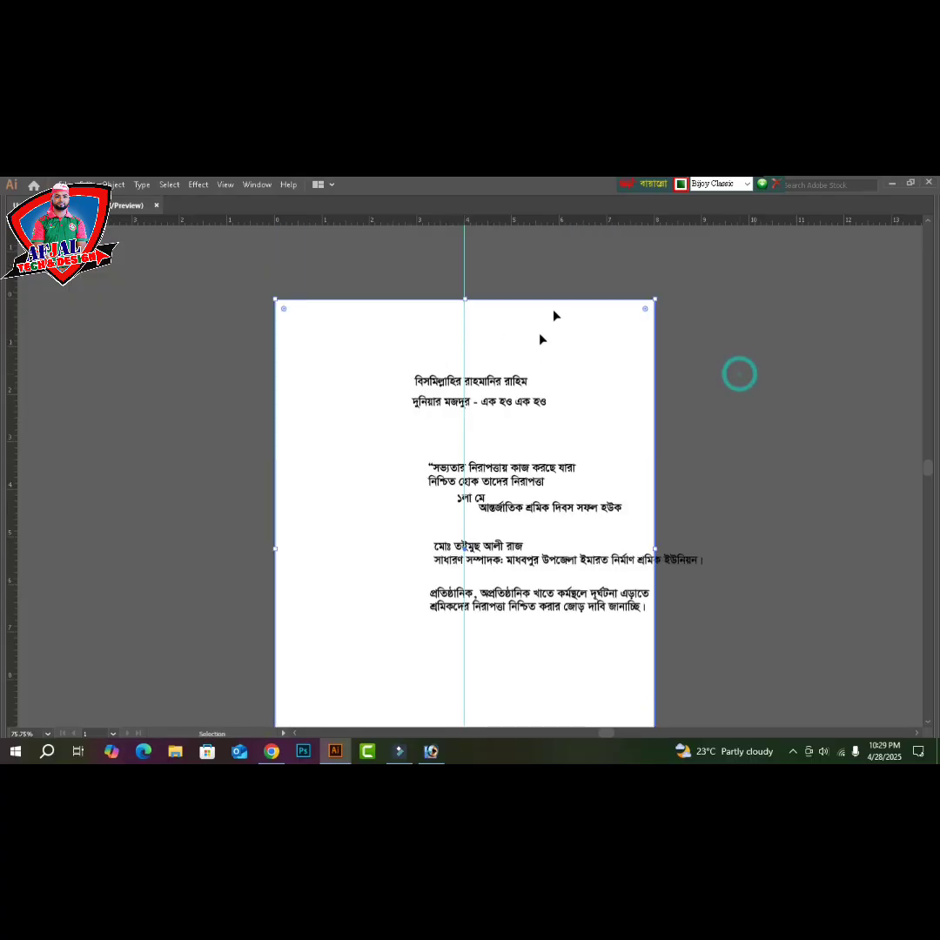
{"action": "left_click_drag", "start_coordinate": [585, 270], "coordinate": [580, 325]}
{"action": "key", "text": "a"}
{"action": "key", "text": "v"}
{"action": "key", "text": "ctrl+shift+a"}
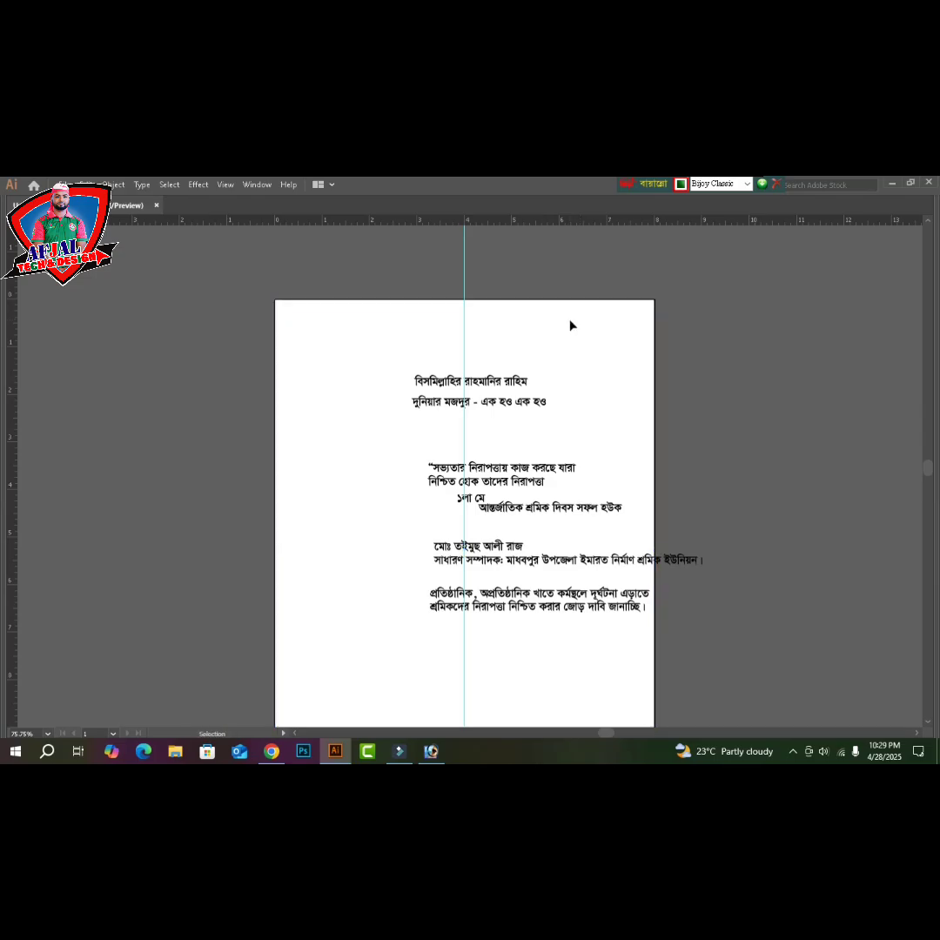
{"action": "left_click", "coordinate": [571, 325]}
{"action": "right_click", "coordinate": [570, 324]}
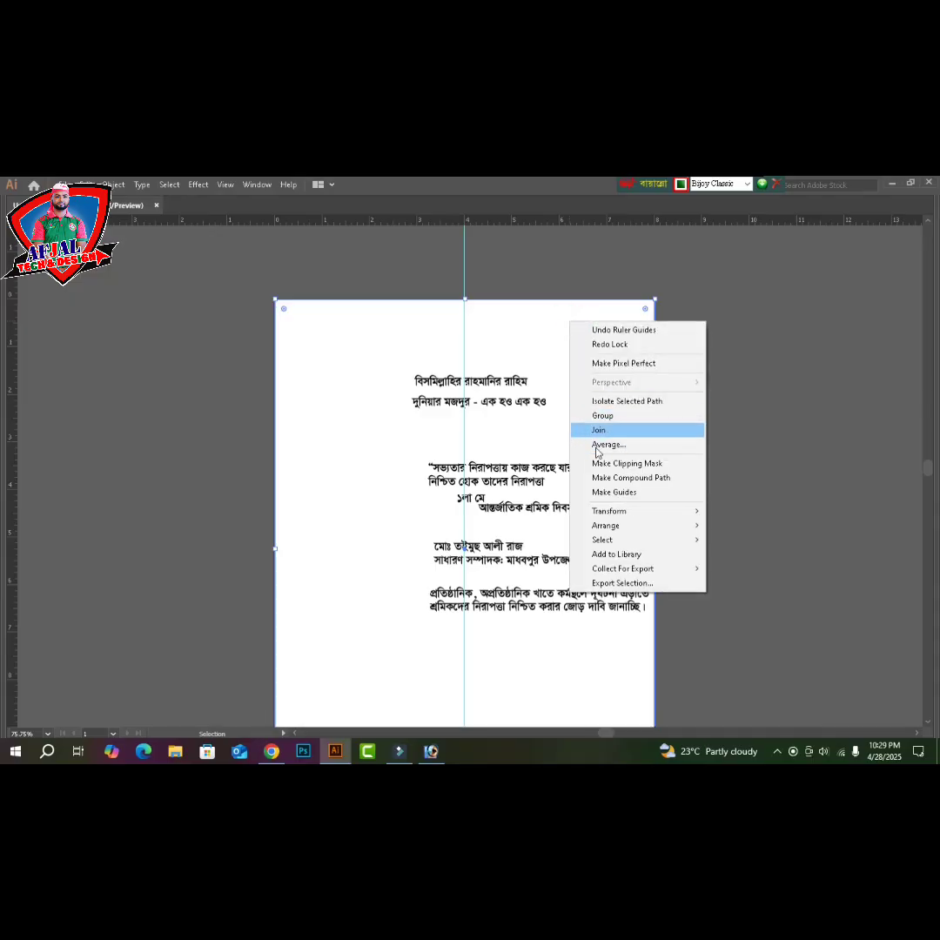
{"action": "left_click", "coordinate": [792, 470]}
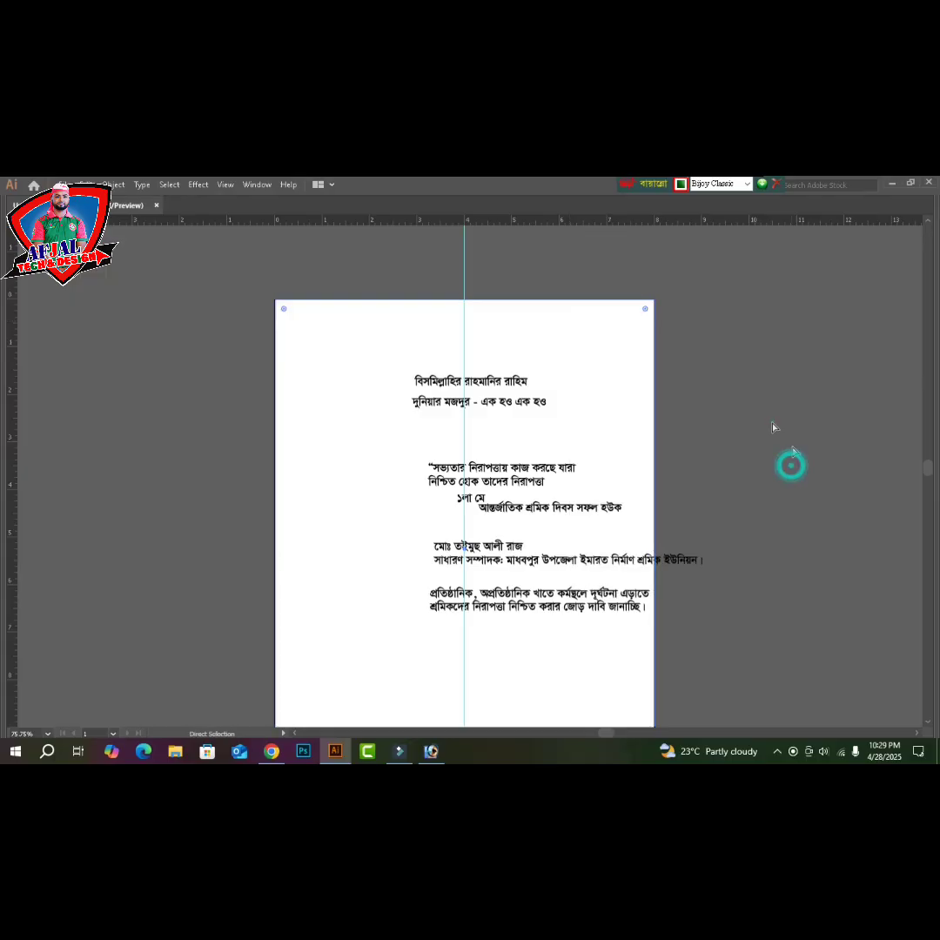
{"action": "left_click", "coordinate": [594, 374]}
{"action": "right_click", "coordinate": [594, 374]}
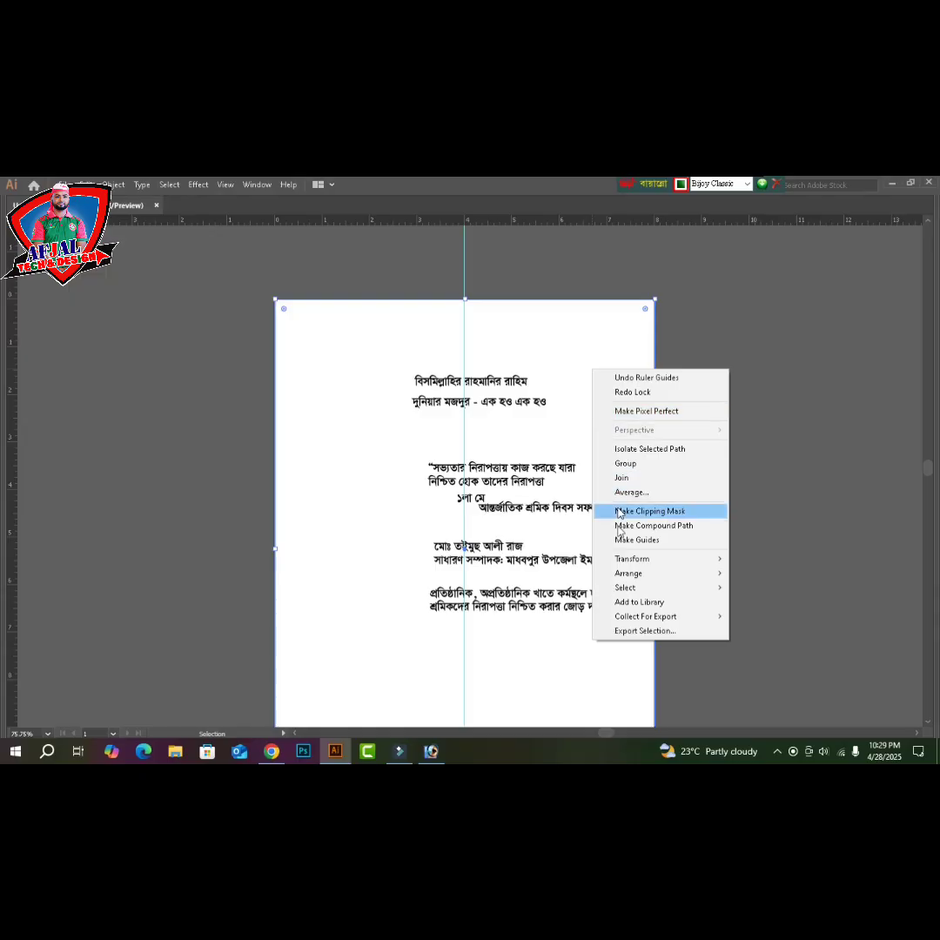
{"action": "left_click", "coordinate": [653, 392]}
{"action": "left_click_drag", "start_coordinate": [682, 330], "coordinate": [607, 407]}
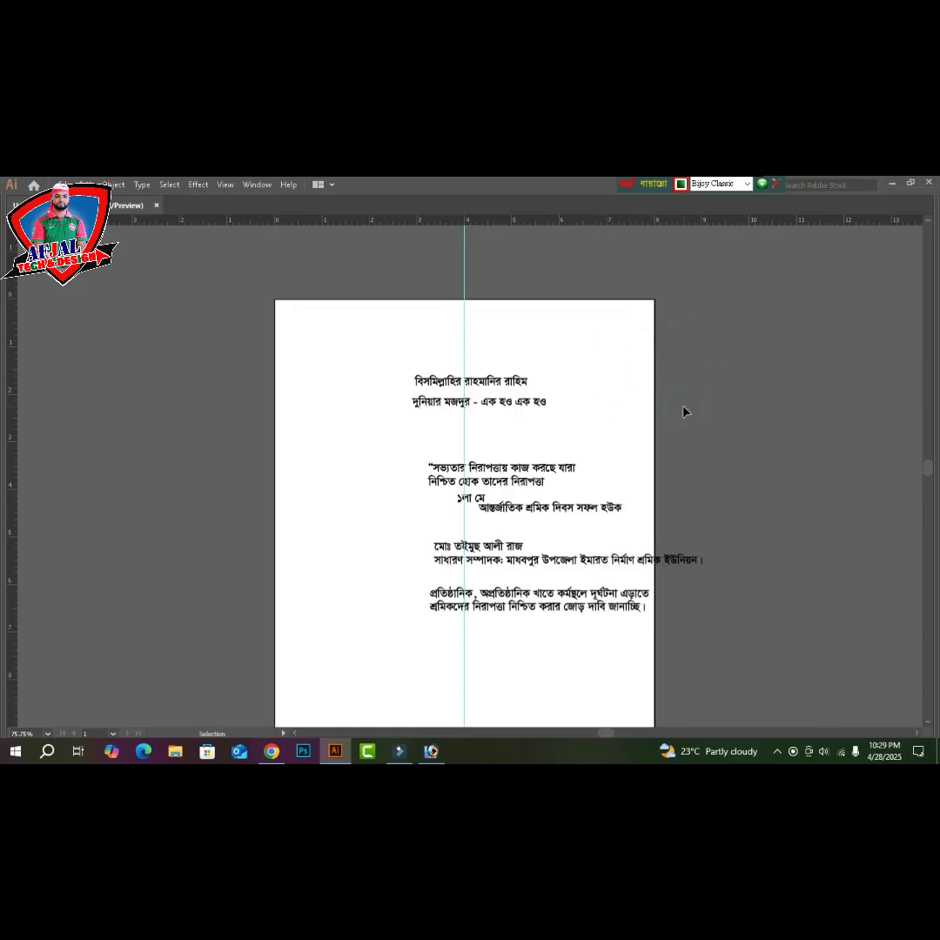
- At 100% zoom, drag 'বিসমিল্লাহির রাহমানির রাহিম' up to the page's top edge, nudge it right, restore panels
{"action": "key", "text": "ctrl+plus"}
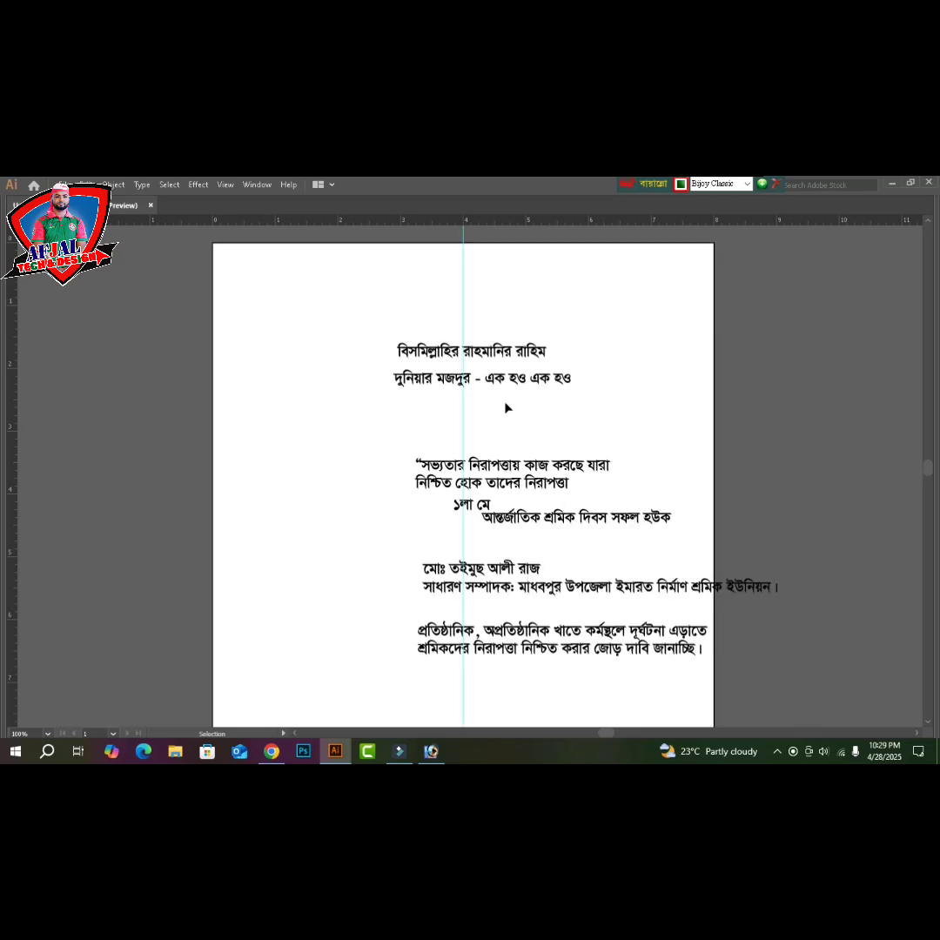
{"action": "scroll", "coordinate": [508, 408], "scroll_direction": "up", "scroll_amount": 2}
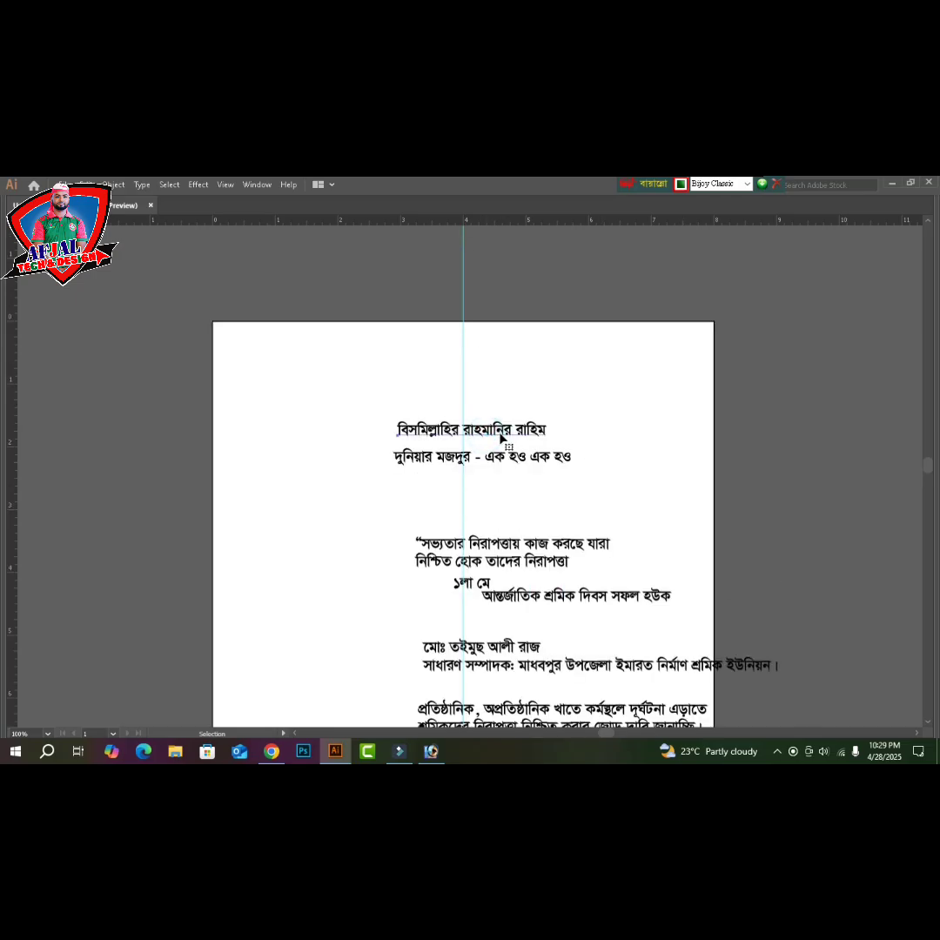
{"action": "left_click_drag", "start_coordinate": [502, 438], "coordinate": [489, 349]}
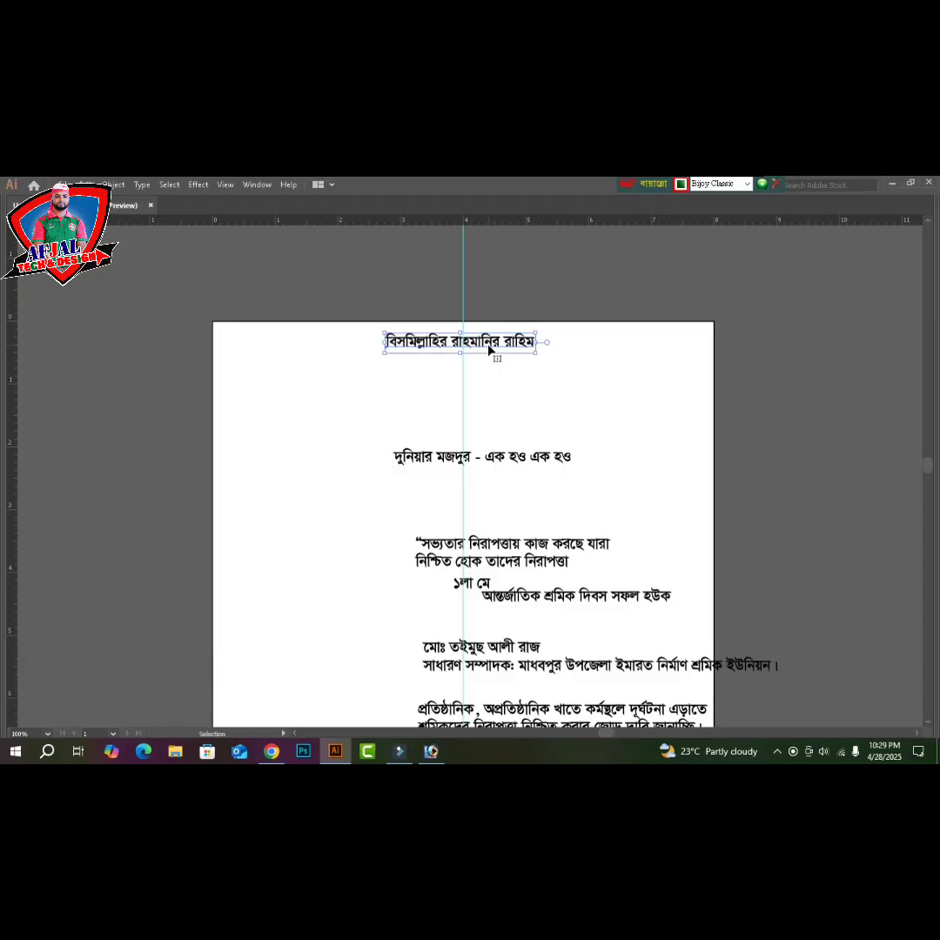
{"action": "key", "text": "Right"}
{"action": "key", "text": "Right"}
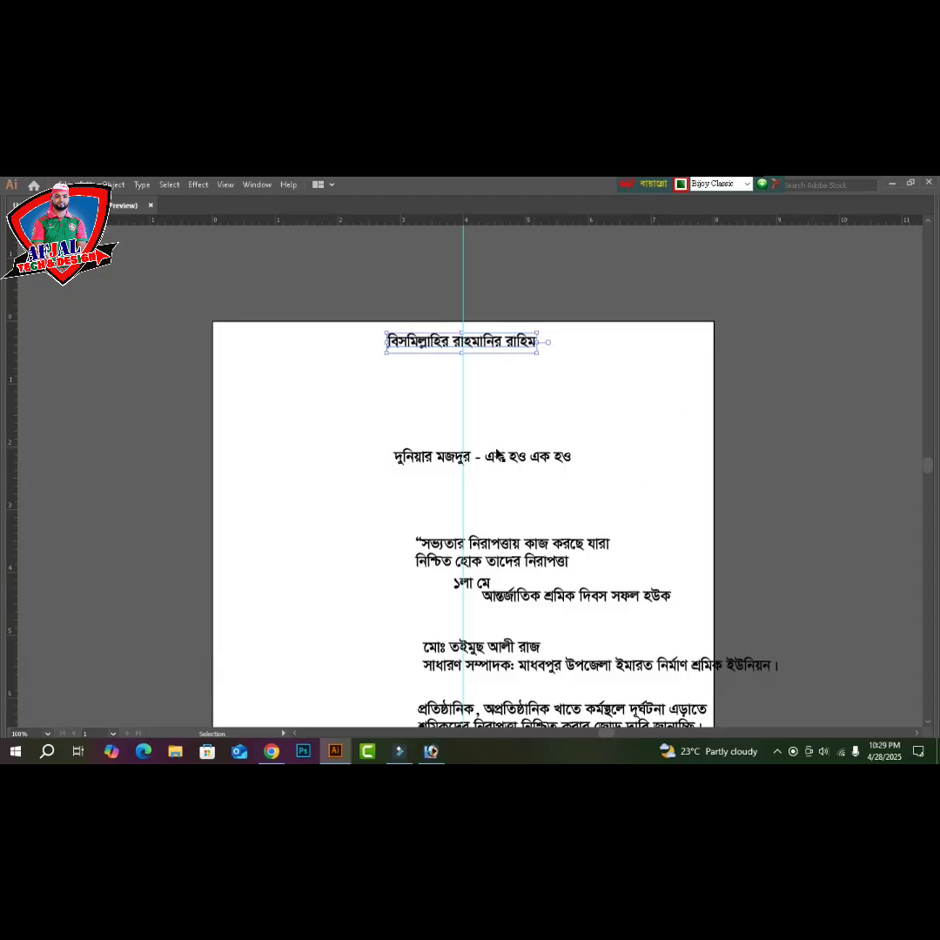
{"action": "key", "text": "Tab"}
- Reduce the Bismillah line's font size to 15 pt
{"action": "left_click", "coordinate": [95, 697]}
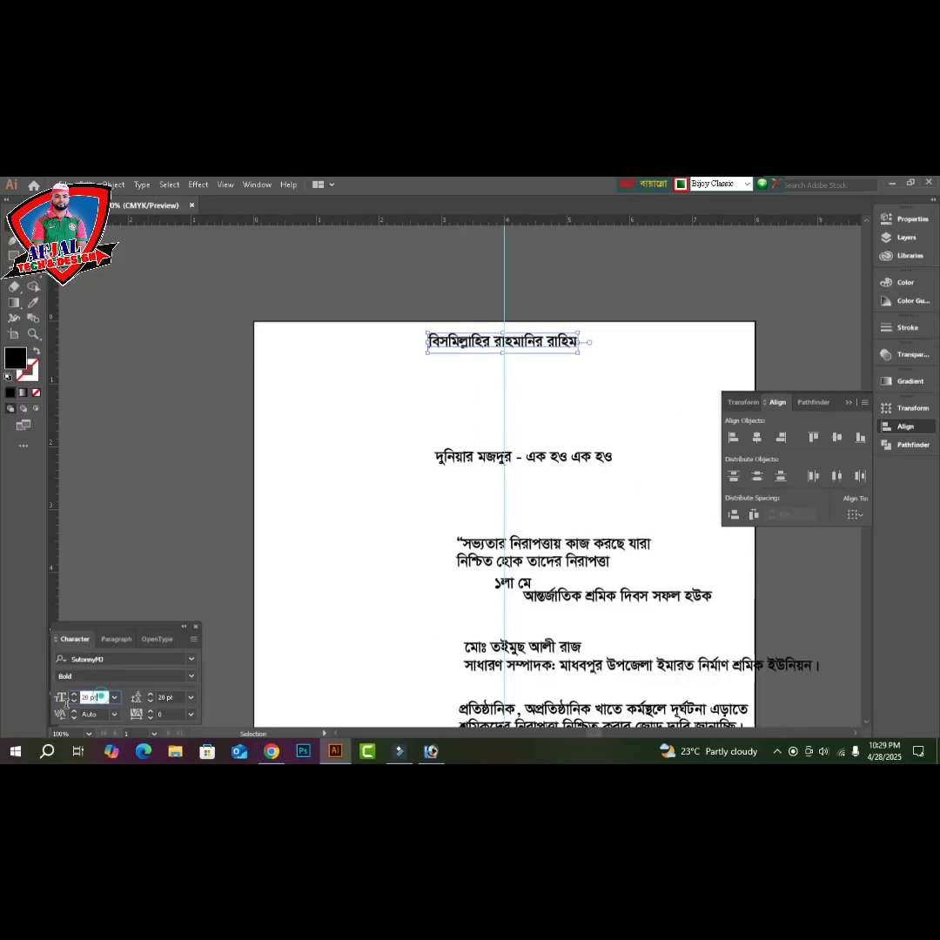
{"action": "type", "text": "15"}
{"action": "key", "text": "Return"}
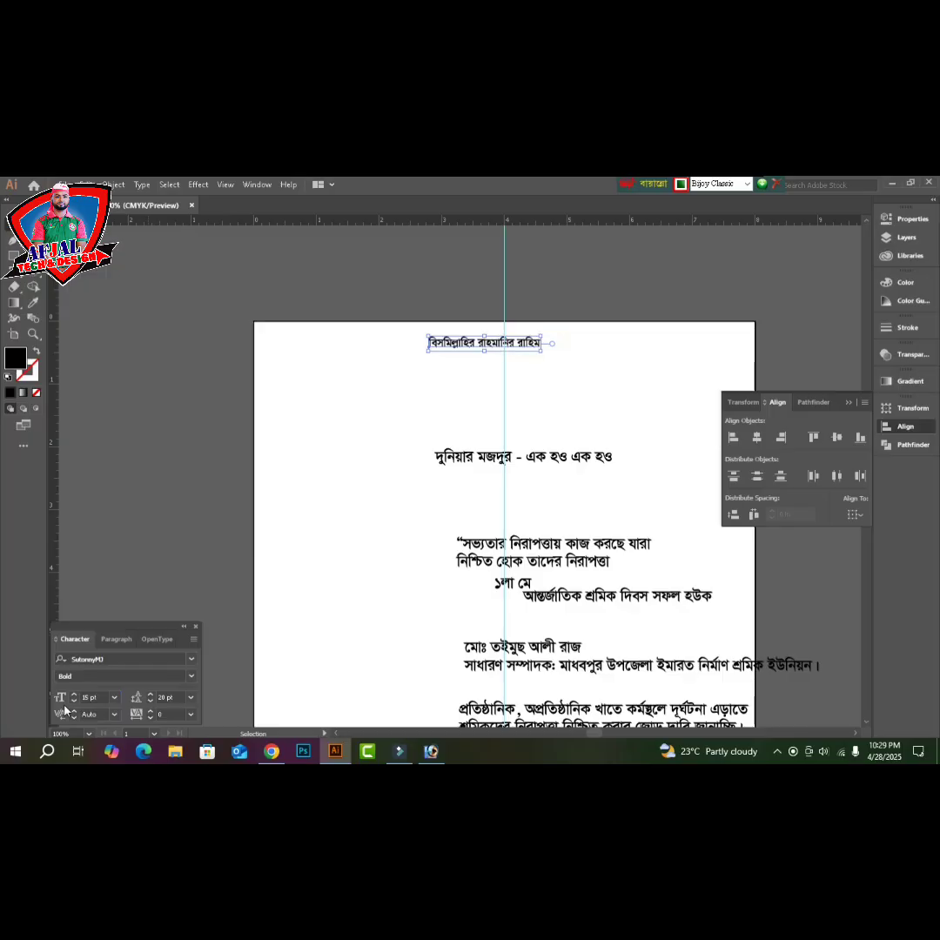
- Nudge the Bismillah line with arrow keys until it sits centred on the middle guide
{"action": "key", "text": "Right"}
{"action": "key", "text": "Right"}
{"action": "key", "text": "Right"}
{"action": "key", "text": "Right"}
{"action": "key", "text": "Right"}
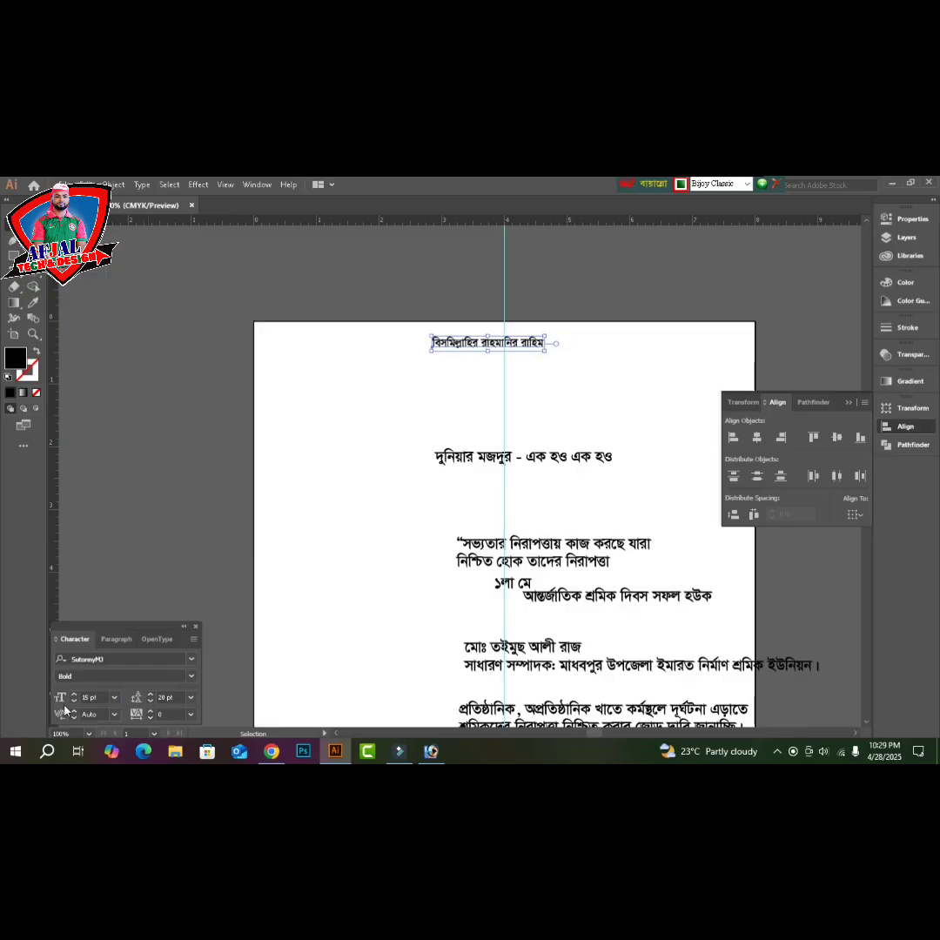
{"action": "key", "text": "Right"}
{"action": "key", "text": "Right"}
{"action": "key", "text": "Right"}
{"action": "key", "text": "Right"}
{"action": "key", "text": "Right"}
{"action": "key", "text": "Right"}
{"action": "key", "text": "Right"}
{"action": "key", "text": "Right"}
{"action": "key", "text": "Right"}
{"action": "key", "text": "Right"}
{"action": "key", "text": "Right"}
{"action": "key", "text": "Right"}
{"action": "key", "text": "Right"}
{"action": "key", "text": "Right"}
{"action": "key", "text": "Right"}
{"action": "key", "text": "Right"}
{"action": "key", "text": "Right"}
{"action": "key", "text": "Right"}
{"action": "key", "text": "Right"}
{"action": "key", "text": "Right"}
{"action": "key", "text": "Up"}
{"action": "key", "text": "Up"}
{"action": "key", "text": "Up"}
{"action": "key", "text": "Up"}
{"action": "key", "text": "Up"}
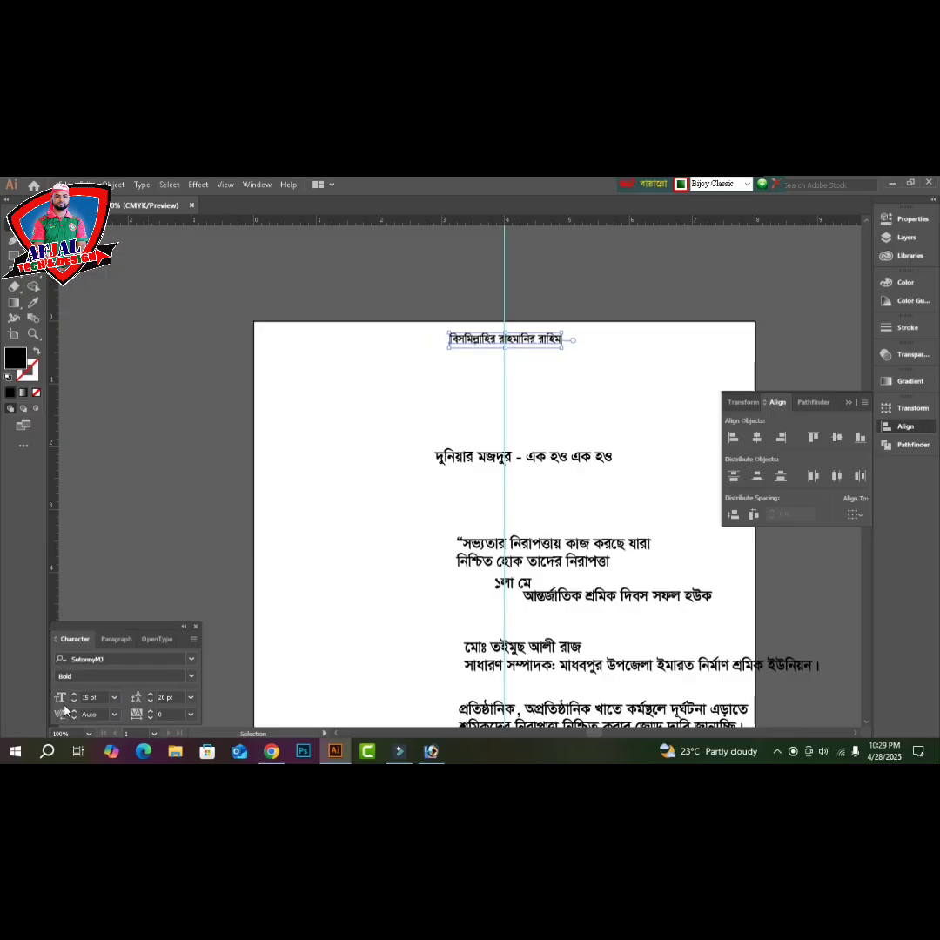
{"action": "key", "text": "Up"}
{"action": "key", "text": "Up"}
{"action": "key", "text": "Left"}
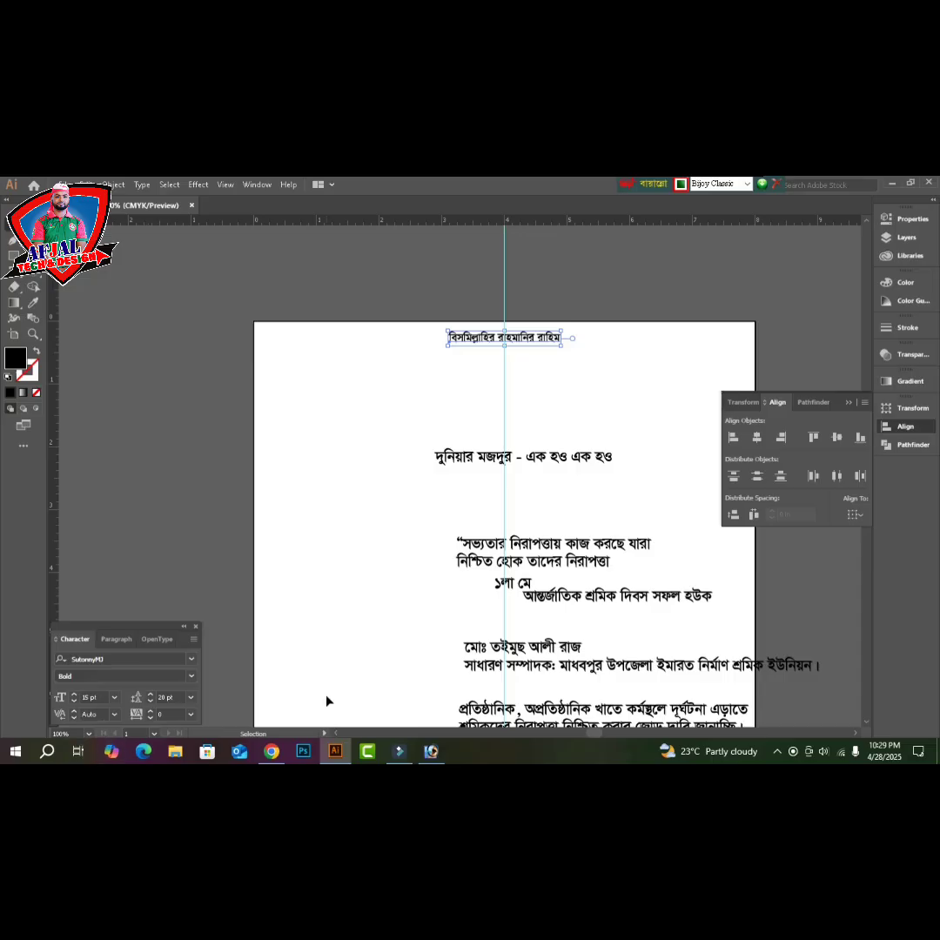
{"action": "left_click", "coordinate": [556, 467]}
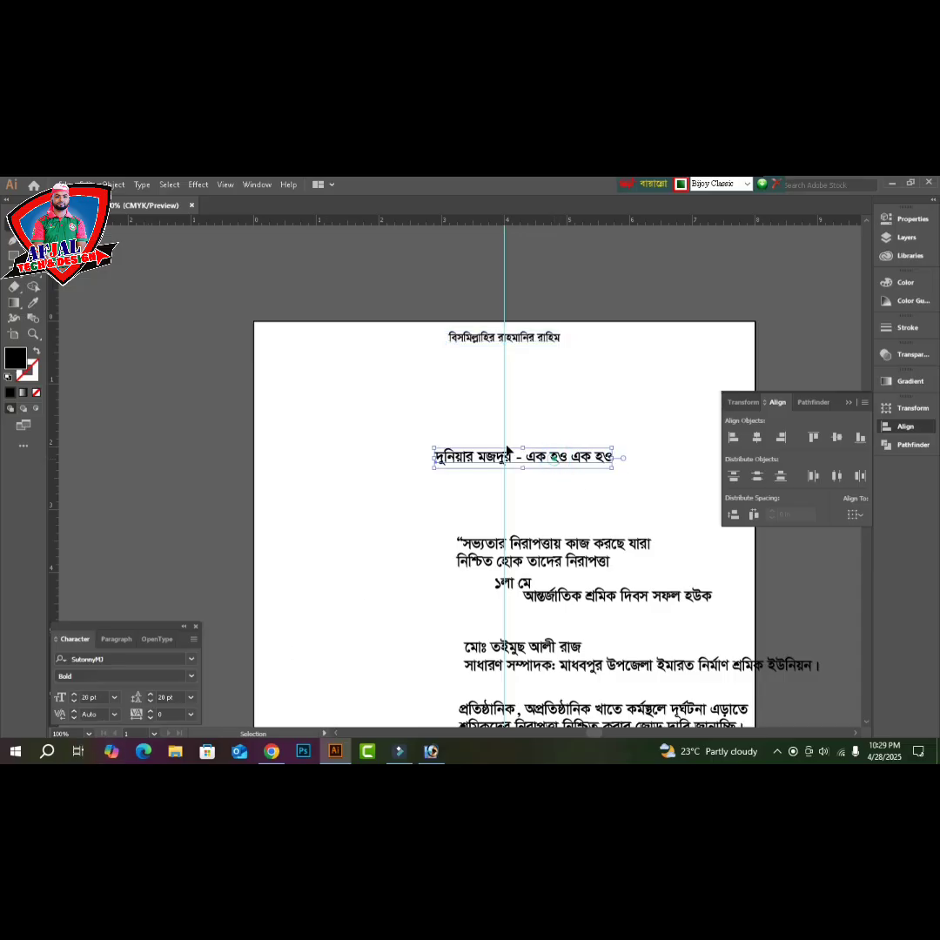
- Move the slogan line under the Bismillah line and cut 'দুনিয়ার মজদুর' out of it
{"action": "left_click_drag", "start_coordinate": [507, 450], "coordinate": [463, 413]}
{"action": "double_click", "coordinate": [460, 405]}
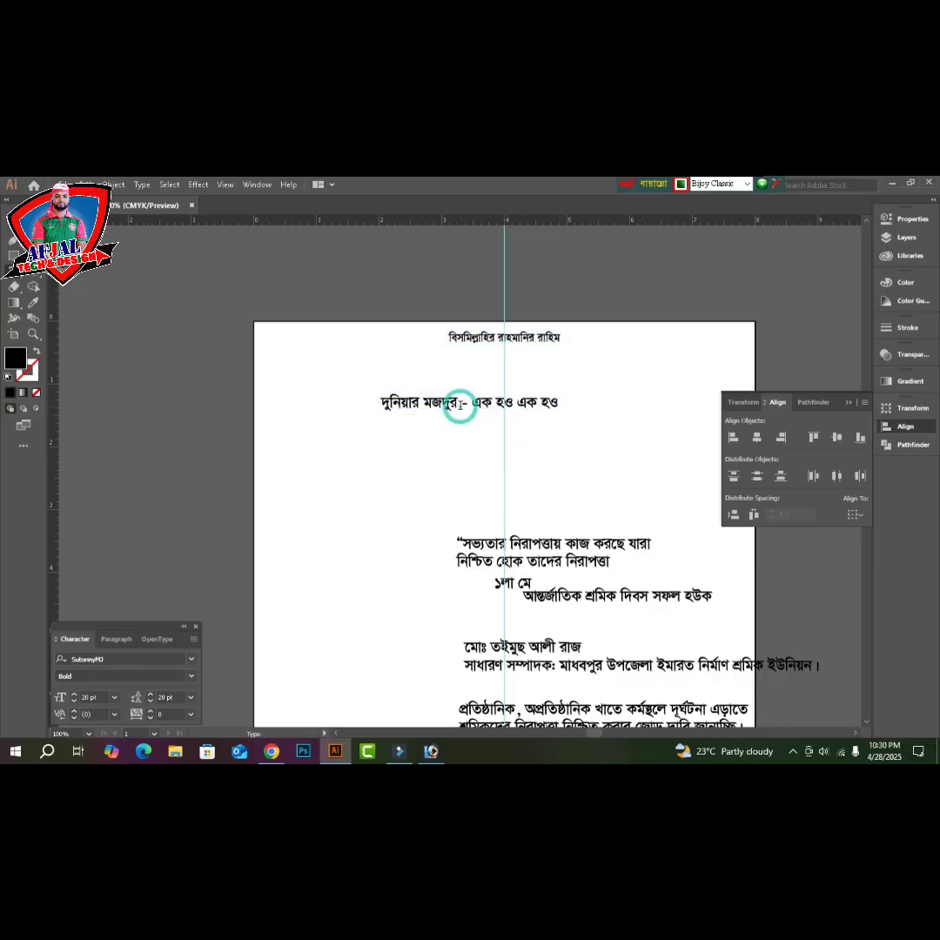
{"action": "key", "text": "BackSpace"}
{"action": "key", "text": "shift+Home"}
{"action": "key", "text": "ctrl+c"}
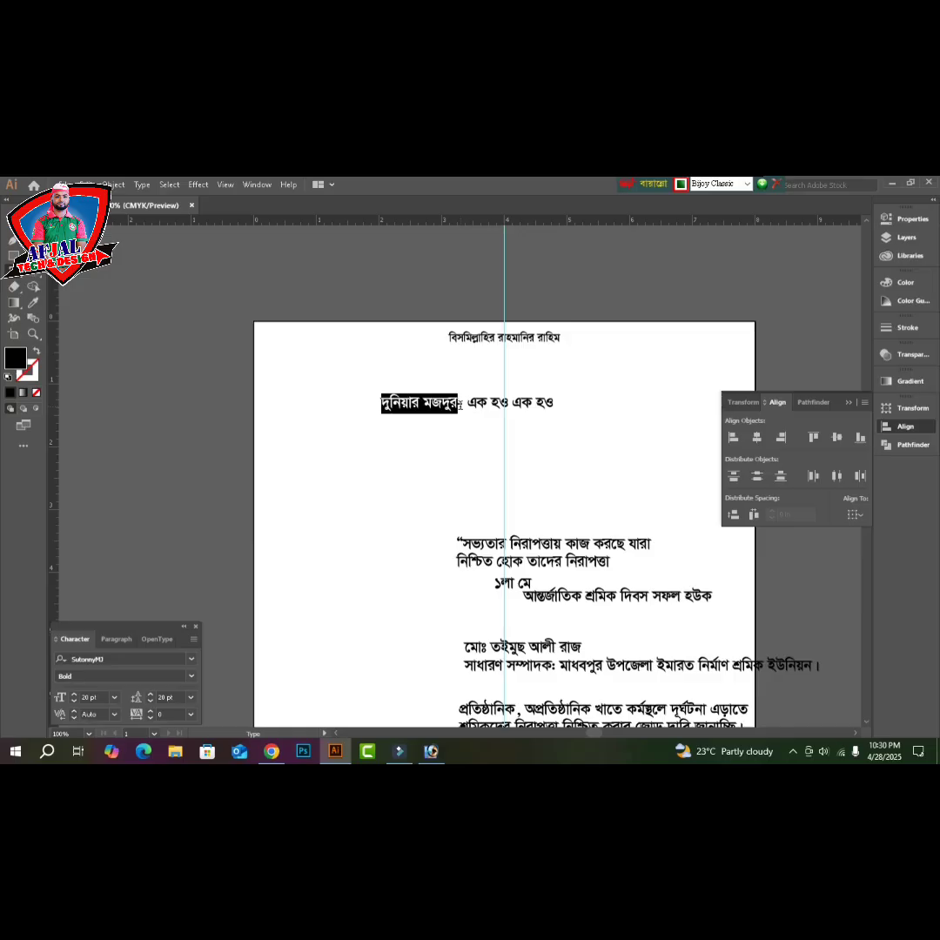
{"action": "key", "text": "BackSpace"}
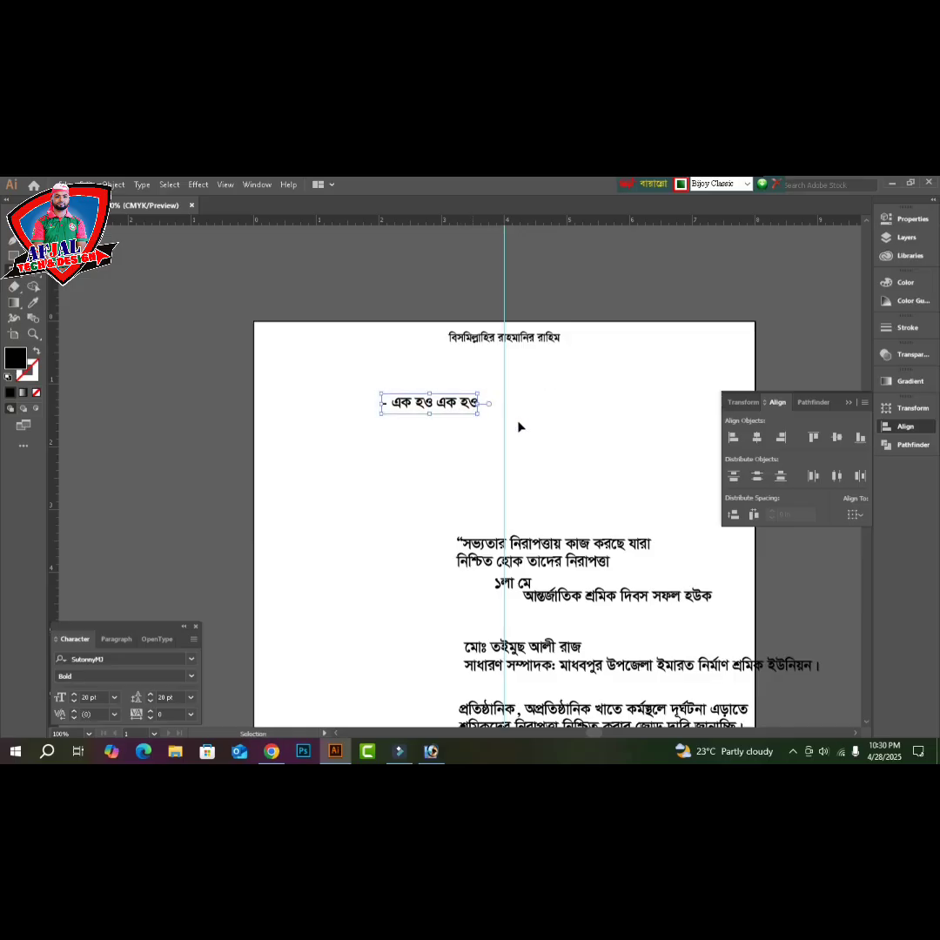
{"action": "key", "text": "Escape"}
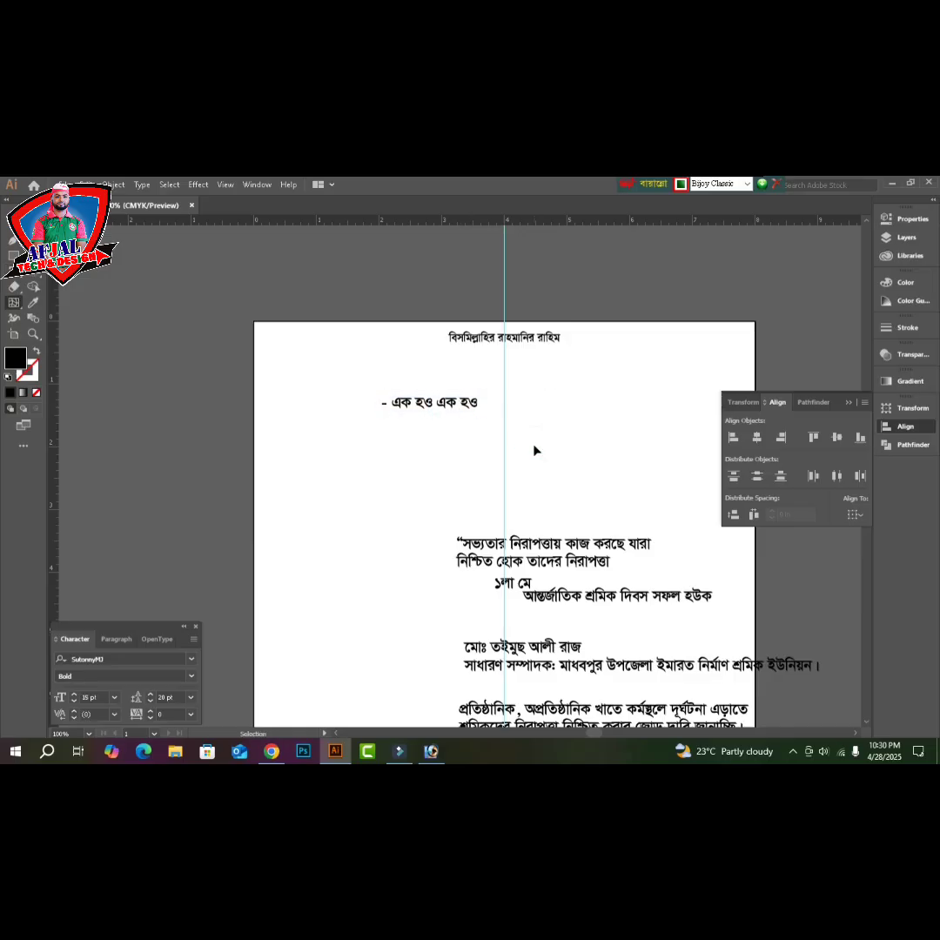
- Paste 'দুনিয়ার মজদুর' as separate point text and place it at the page's top-left
{"action": "key", "text": "ctrl+alt+b"}
{"action": "key", "text": "t"}
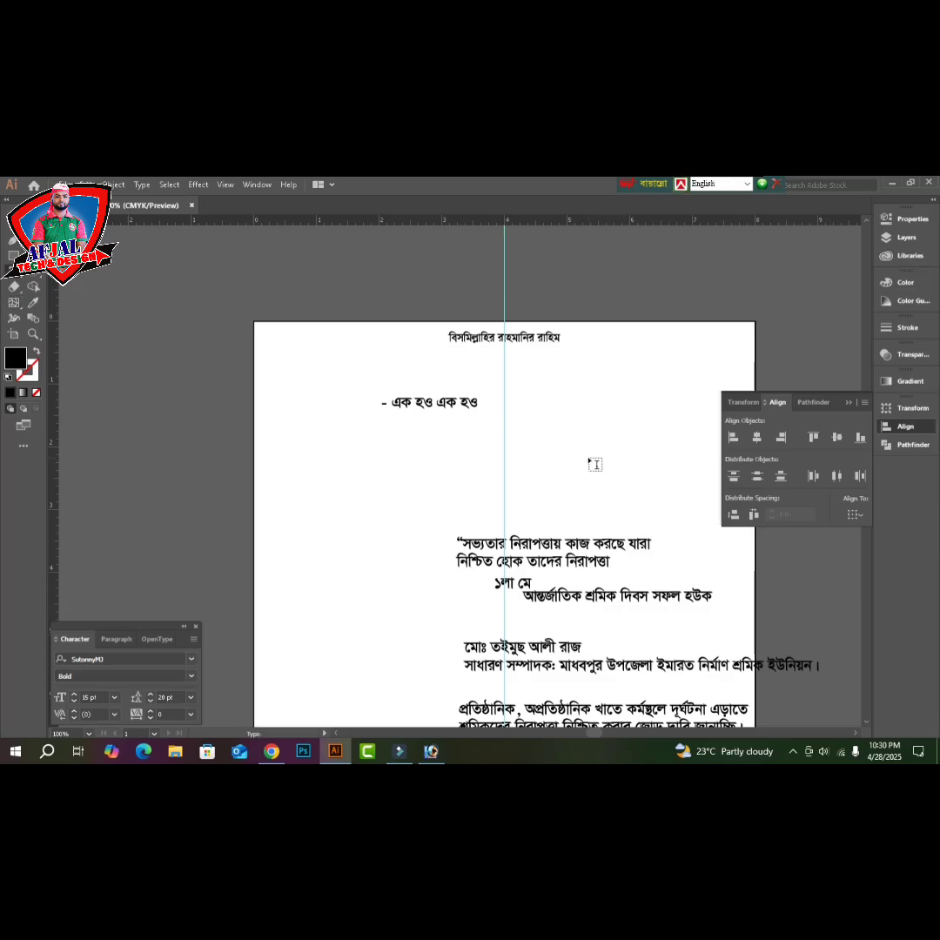
{"action": "left_click", "coordinate": [559, 453]}
{"action": "key", "text": "ctrl+v"}
{"action": "key", "text": "Escape"}
{"action": "left_click", "coordinate": [603, 454]}
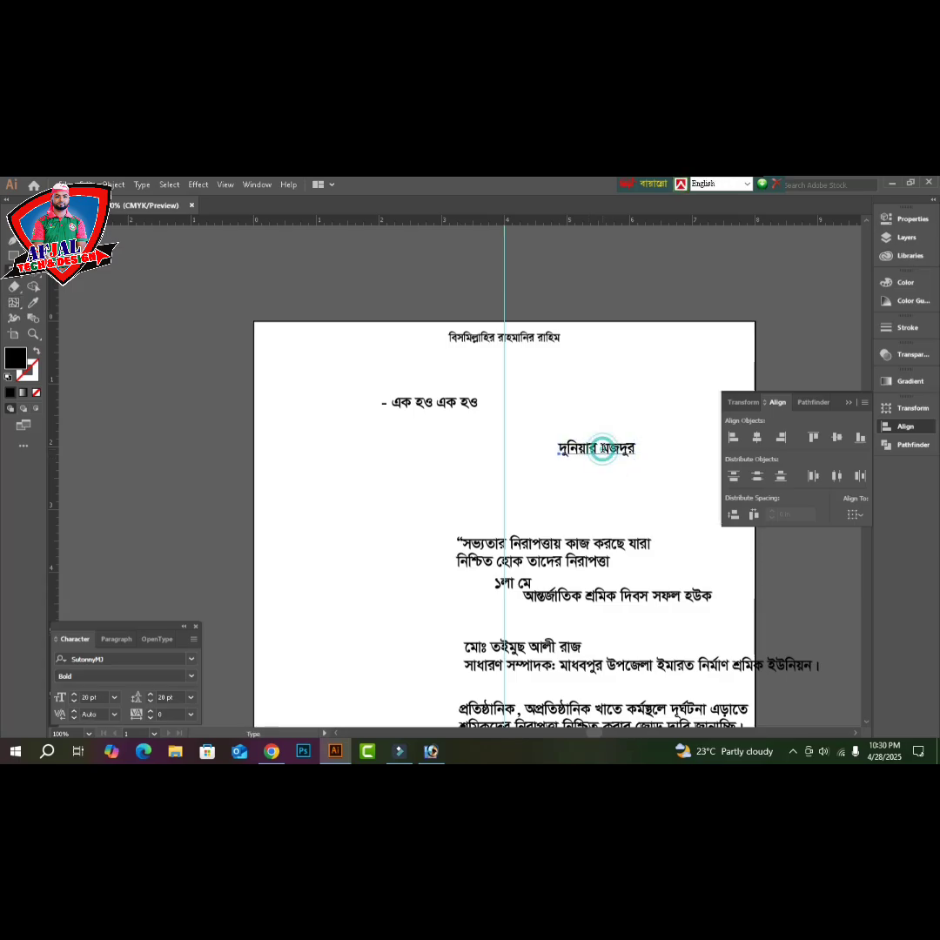
{"action": "mouse_move", "coordinate": [430, 423]}
{"action": "left_mouse_down"}
{"action": "mouse_move", "coordinate": [302, 340]}
{"action": "mouse_move", "coordinate": [311, 357]}
{"action": "mouse_move", "coordinate": [445, 418]}
{"action": "left_mouse_up"}
- Replace the slogan's leading dash with a comma to read 'এক হও, এক হও', placed top-right
{"action": "double_click", "coordinate": [443, 406]}
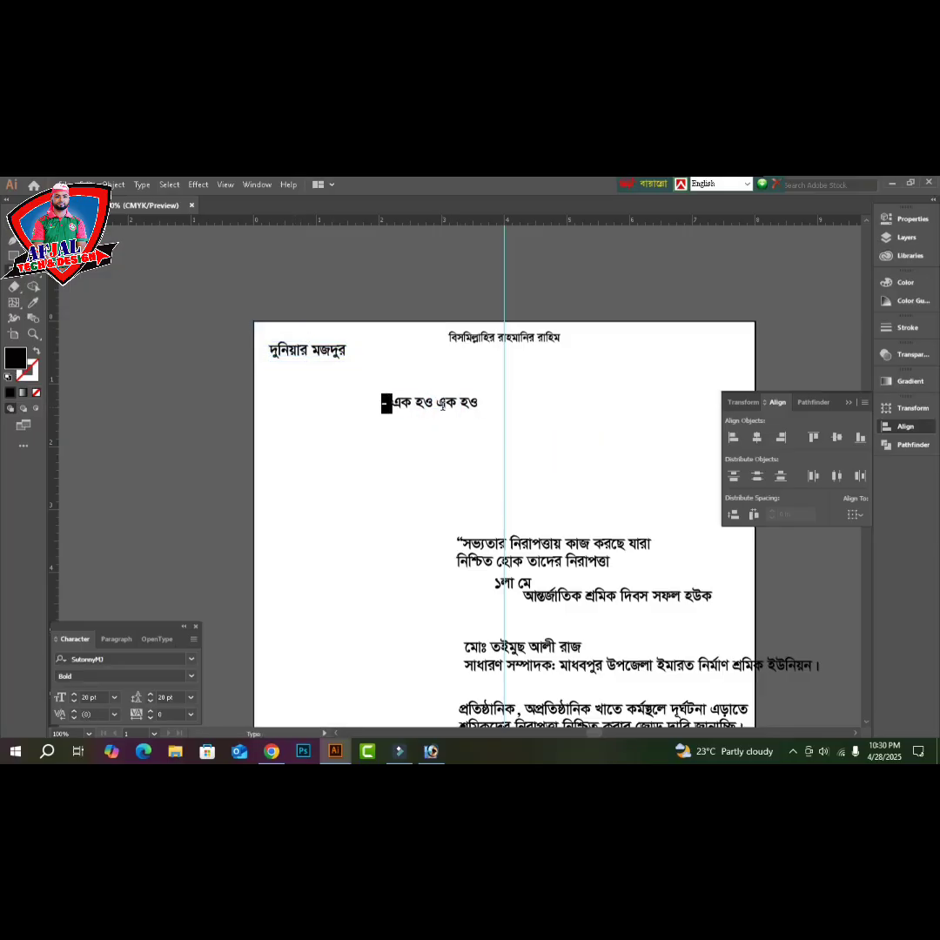
{"action": "key", "text": "BackSpace"}
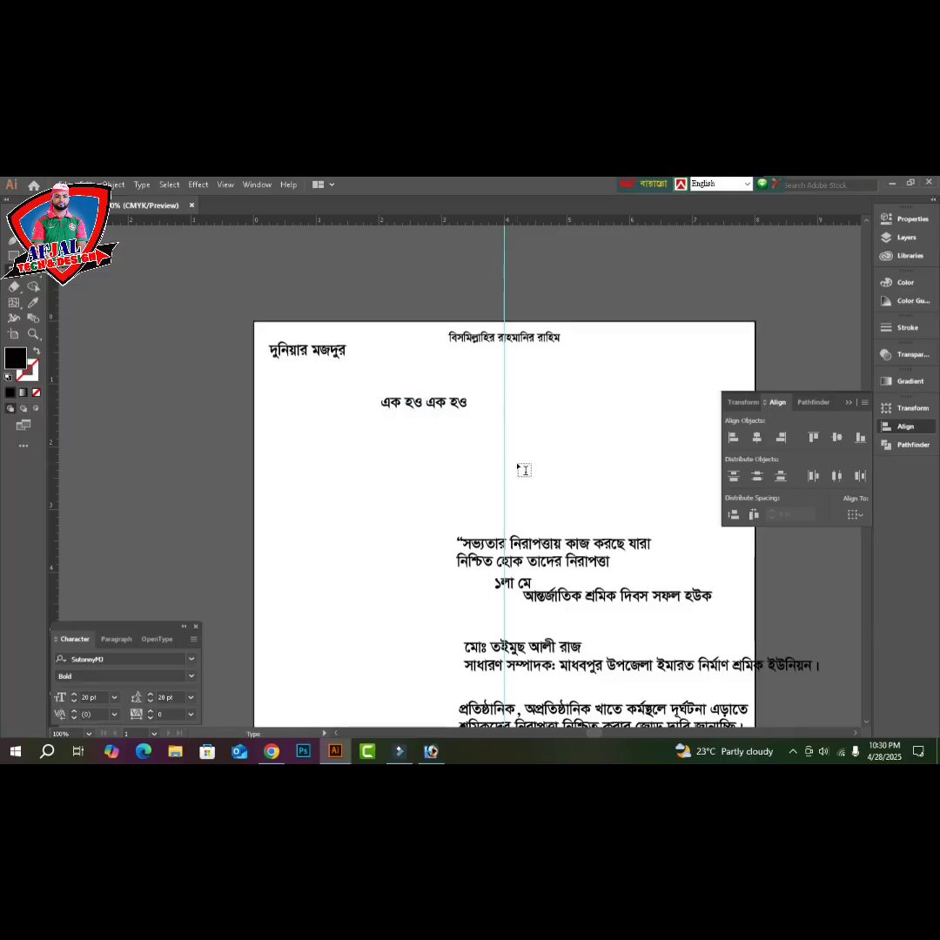
{"action": "type", "text": ","}
{"action": "key", "text": "Escape"}
{"action": "left_click", "coordinate": [514, 469]}
{"action": "left_click_drag", "start_coordinate": [422, 407], "coordinate": [699, 360]}
- Top-align the two header texts and nudge the pair up and left
{"action": "left_click", "coordinate": [336, 353], "text": "shift"}
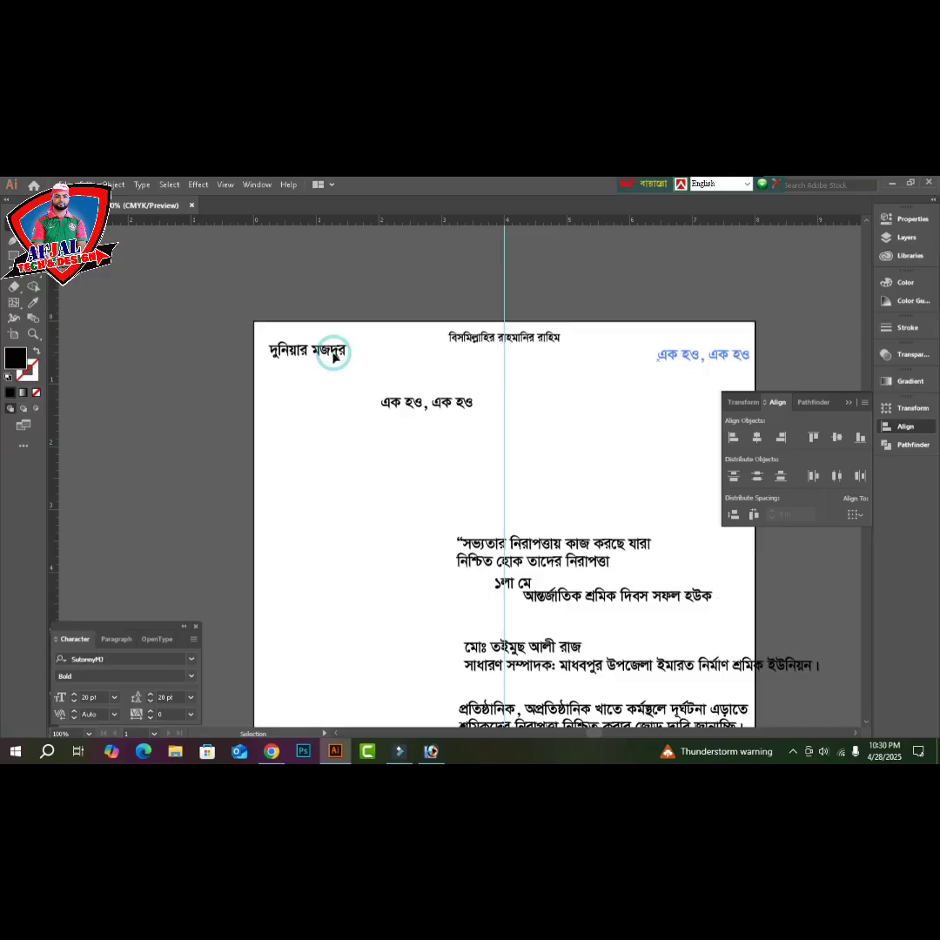
{"action": "left_click", "coordinate": [813, 437]}
{"action": "key", "text": "Tab"}
{"action": "key", "text": "Up"}
{"action": "key", "text": "Up"}
{"action": "key", "text": "Up"}
{"action": "key", "text": "Up"}
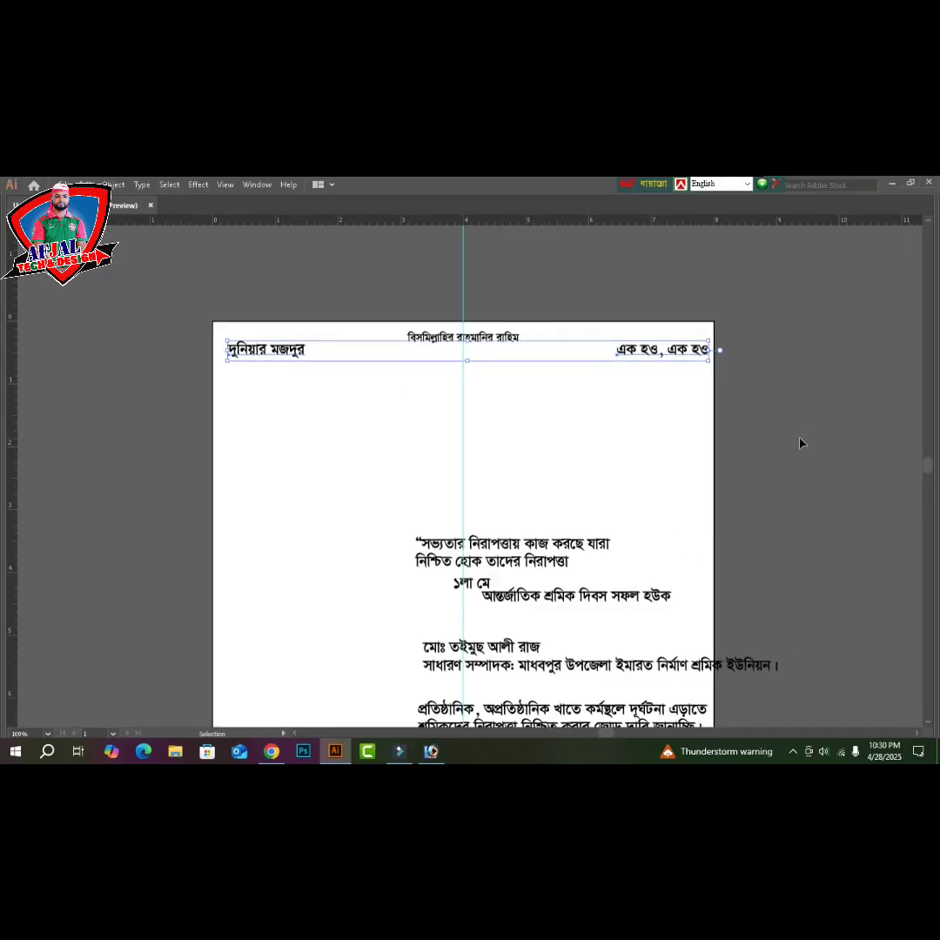
{"action": "key", "text": "Left"}
{"action": "key", "text": "Left"}
{"action": "key", "text": "Left"}
{"action": "key", "text": "Left"}
{"action": "key", "text": "Up"}
{"action": "key", "text": "Up"}
{"action": "key", "text": "Up"}
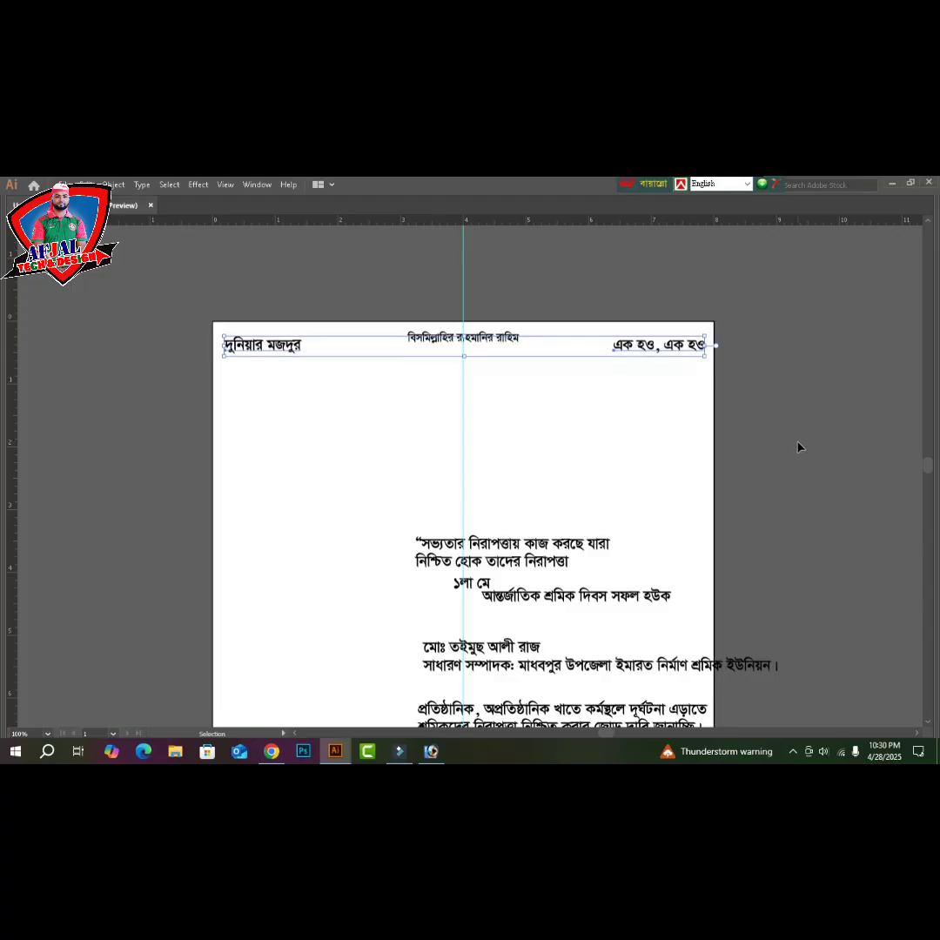
{"action": "key", "text": "Left"}
{"action": "key", "text": "Left"}
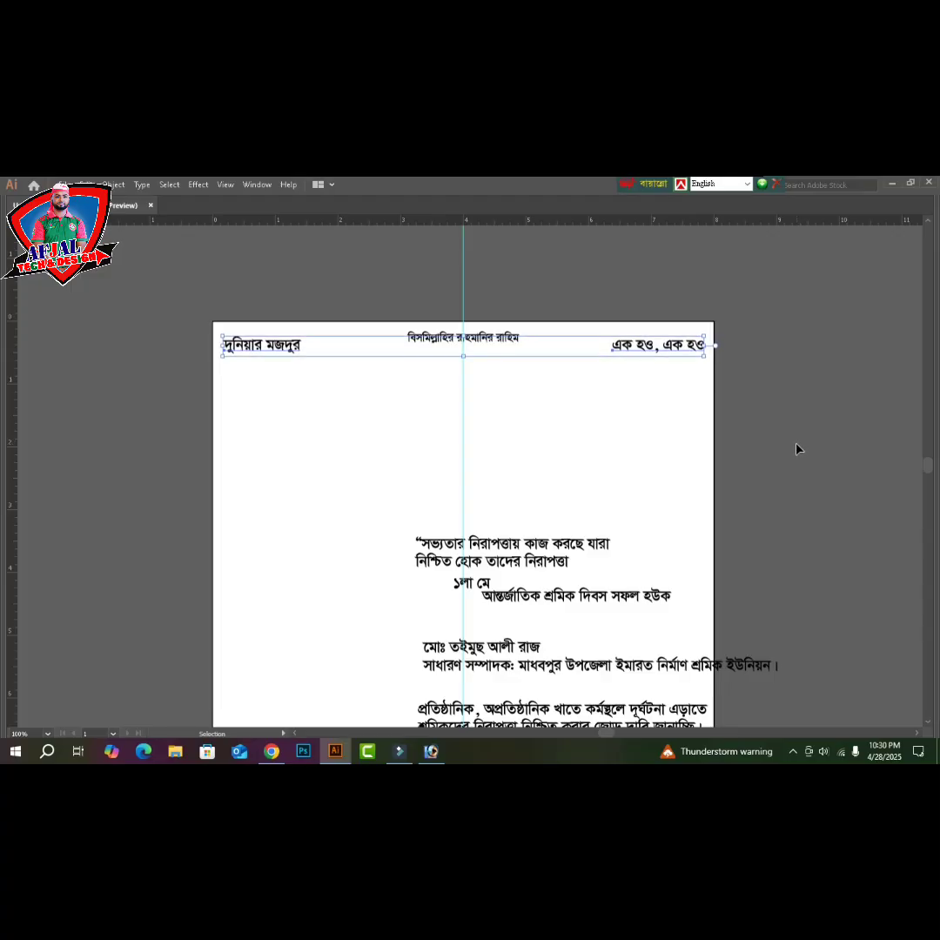
{"action": "left_click", "coordinate": [838, 460]}
{"action": "scroll", "coordinate": [464, 505], "scroll_direction": "down", "scroll_amount": 1}
- Centre-align the two-line quote, move it up under the header, and enlarge it
{"action": "left_click", "coordinate": [464, 505]}
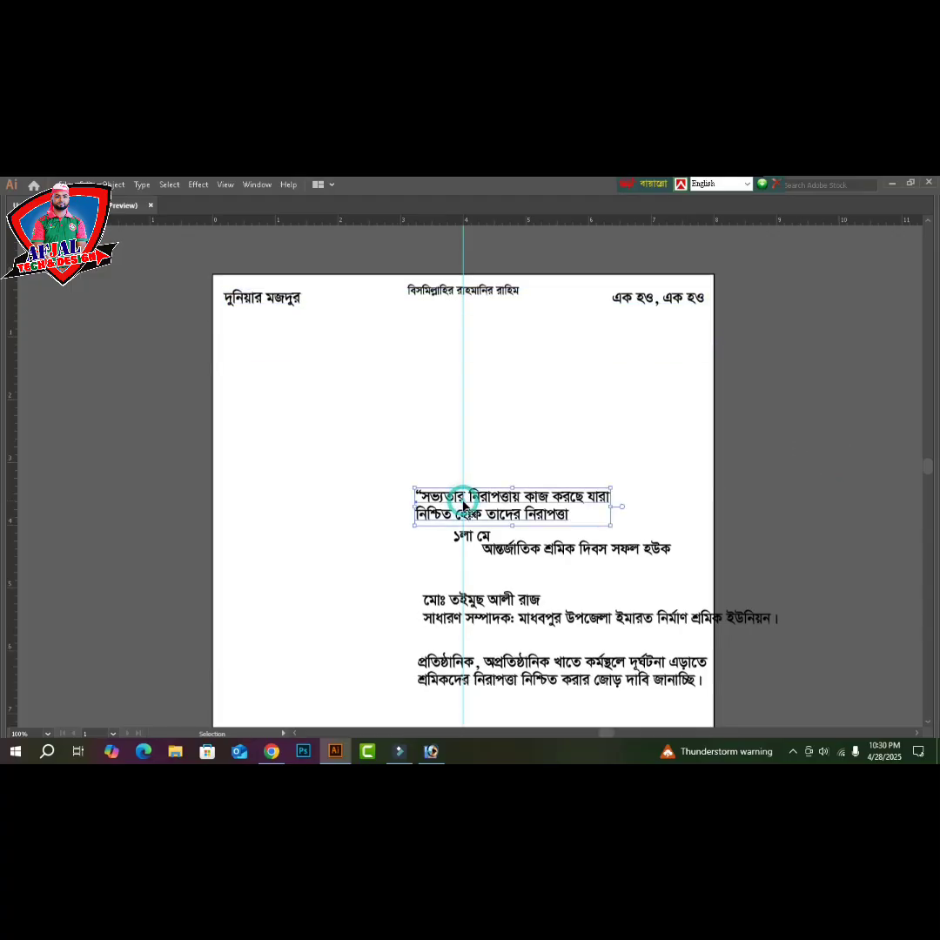
{"action": "key", "text": "ctrl+shift+c"}
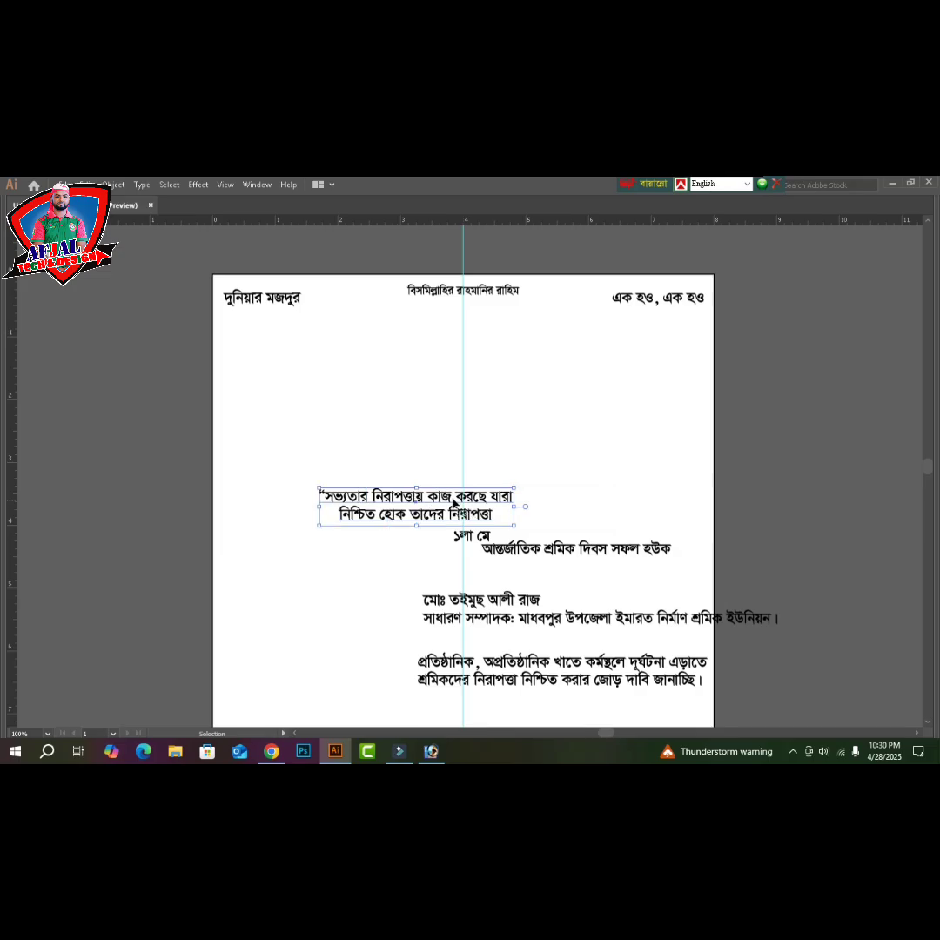
{"action": "left_click_drag", "start_coordinate": [438, 503], "coordinate": [456, 333]}
{"action": "left_click_drag", "start_coordinate": [558, 340], "coordinate": [592, 338]}
{"action": "left_click", "coordinate": [622, 433]}
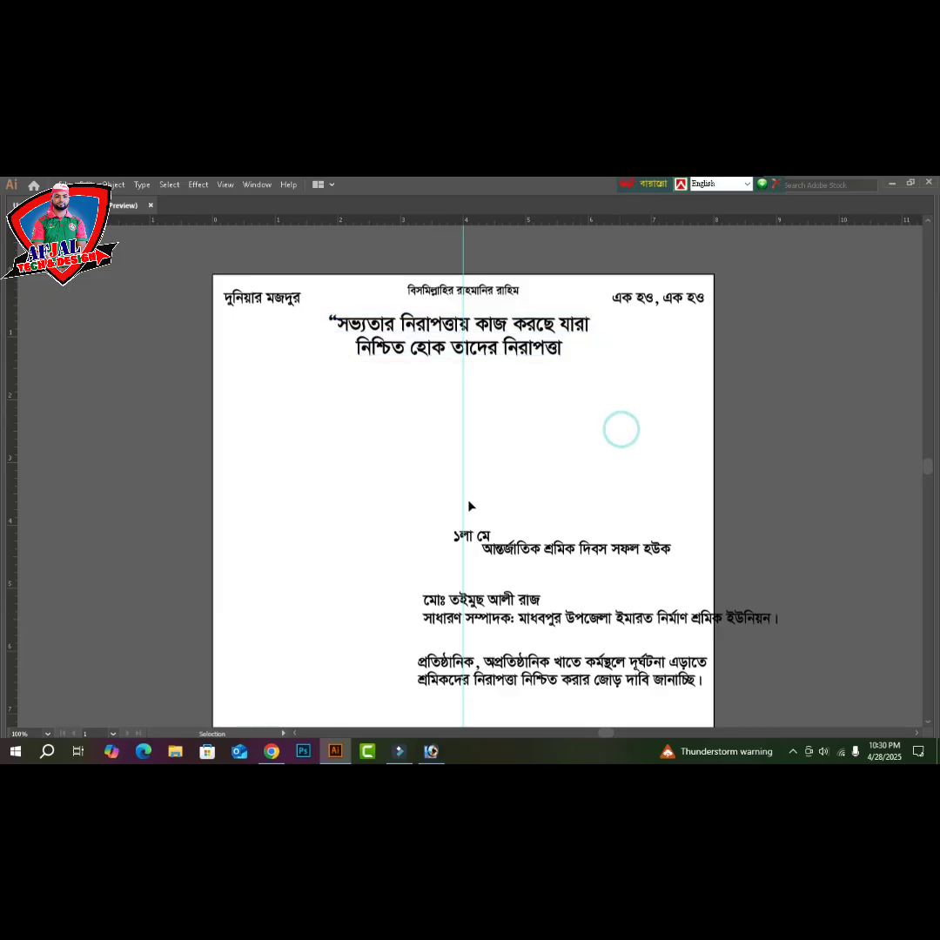
- Shift the ১লা মে lines further right on the page
{"action": "left_click_drag", "start_coordinate": [467, 501], "coordinate": [595, 597]}
{"action": "left_click", "coordinate": [583, 510]}
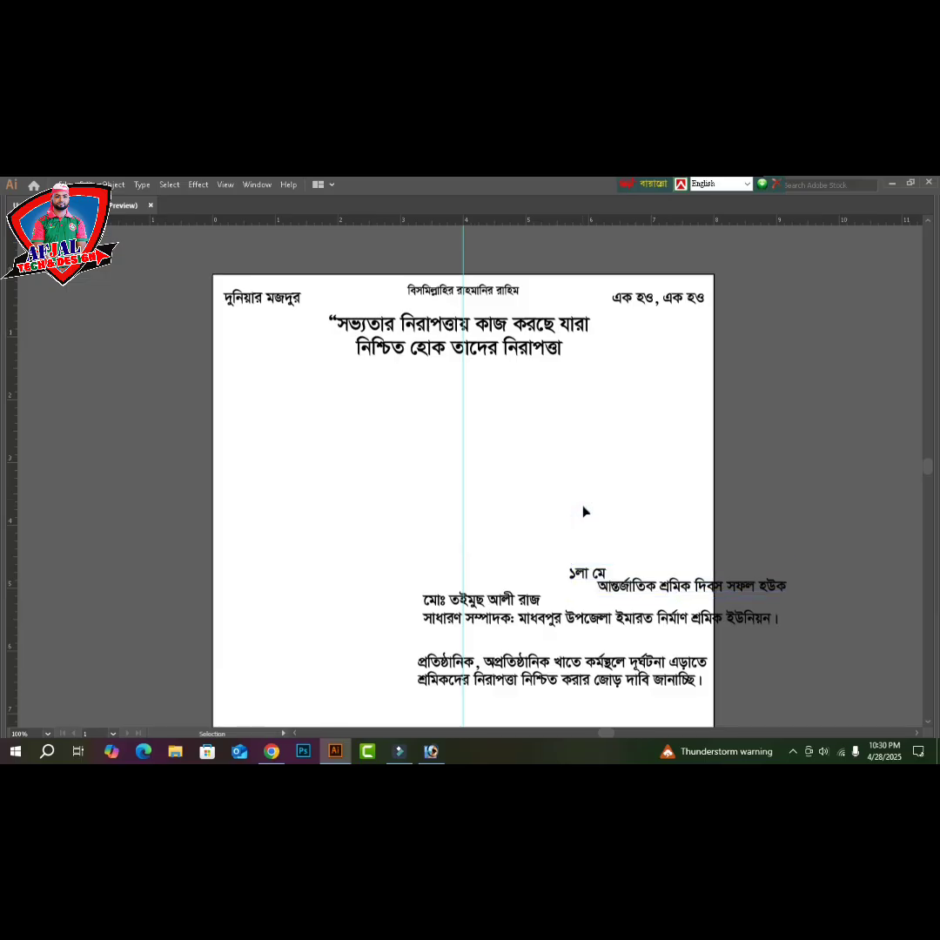
{"action": "scroll", "coordinate": [522, 471], "scroll_direction": "down", "scroll_amount": 3}
{"action": "scroll", "coordinate": [488, 448], "scroll_direction": "down", "scroll_amount": 1}
{"action": "left_click", "coordinate": [488, 447]}
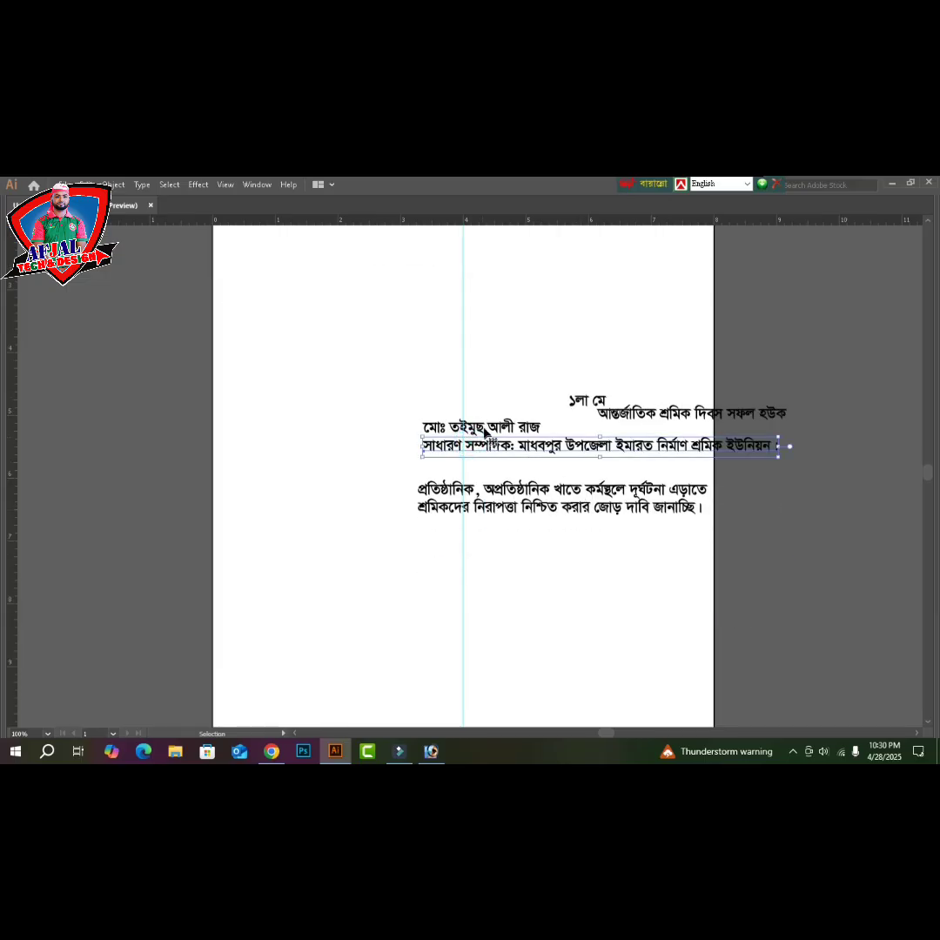
- Move the name and general-secretary lines together down to the page bottom
{"action": "left_click", "coordinate": [486, 430], "text": "shift"}
{"action": "left_click_drag", "start_coordinate": [486, 430], "coordinate": [375, 687]}
{"action": "scroll", "coordinate": [487, 546], "scroll_direction": "down", "scroll_amount": 3}
{"action": "left_click", "coordinate": [485, 503]}
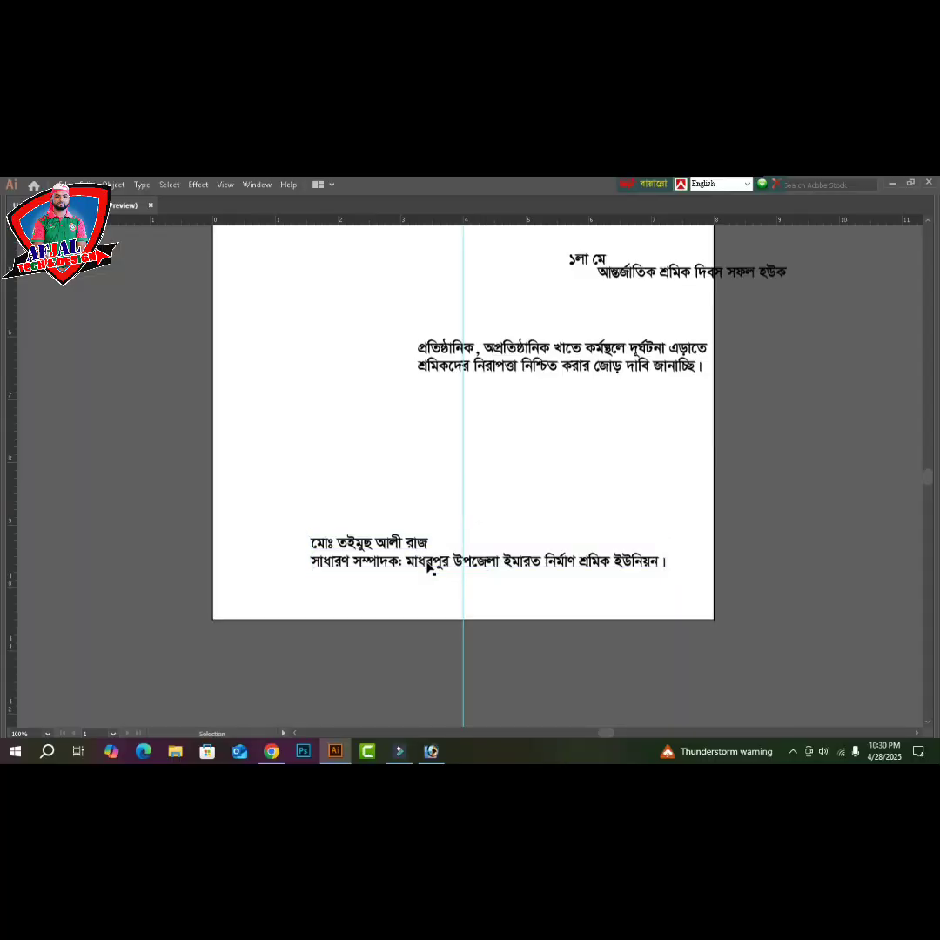
- Set the general-secretary line at the bottom edge and widen it across the page
{"action": "left_click", "coordinate": [427, 562]}
{"action": "left_click_drag", "start_coordinate": [419, 591], "coordinate": [389, 605]}
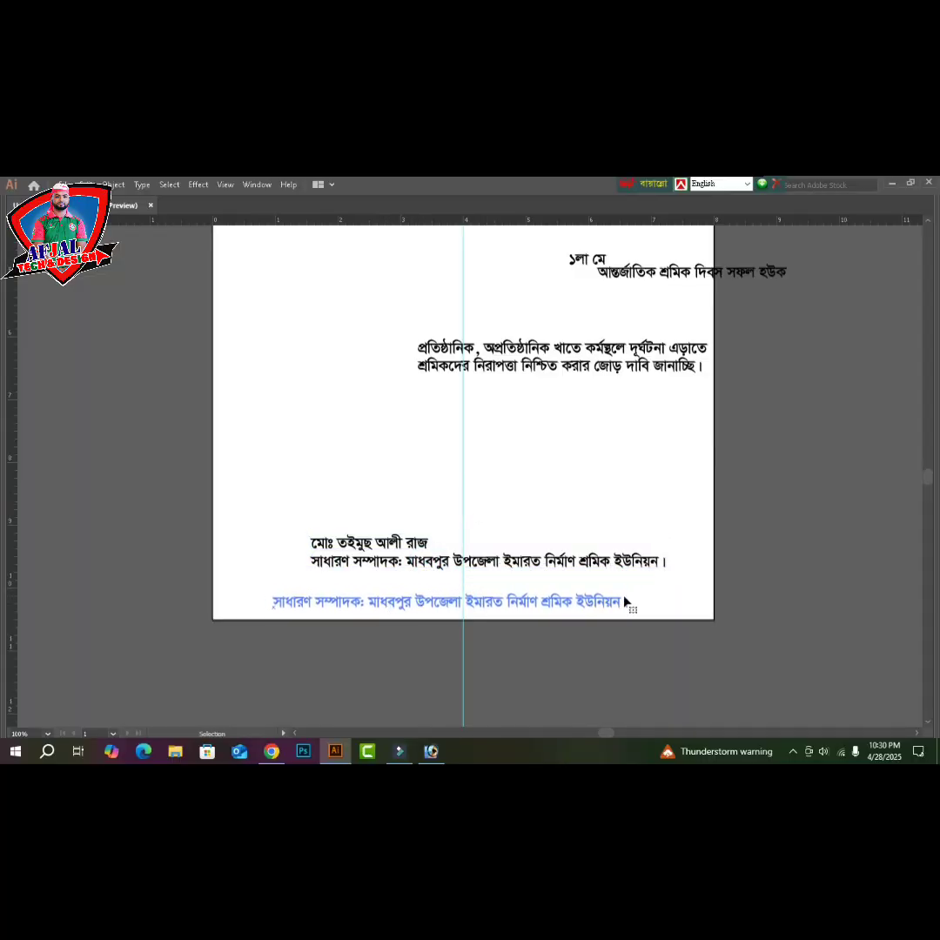
{"action": "left_click_drag", "start_coordinate": [624, 610], "coordinate": [691, 601]}
{"action": "left_click_drag", "start_coordinate": [578, 608], "coordinate": [557, 613]}
- Edit the name text in Bijoy Classic to remove a stray vowel sign
{"action": "left_click", "coordinate": [381, 551]}
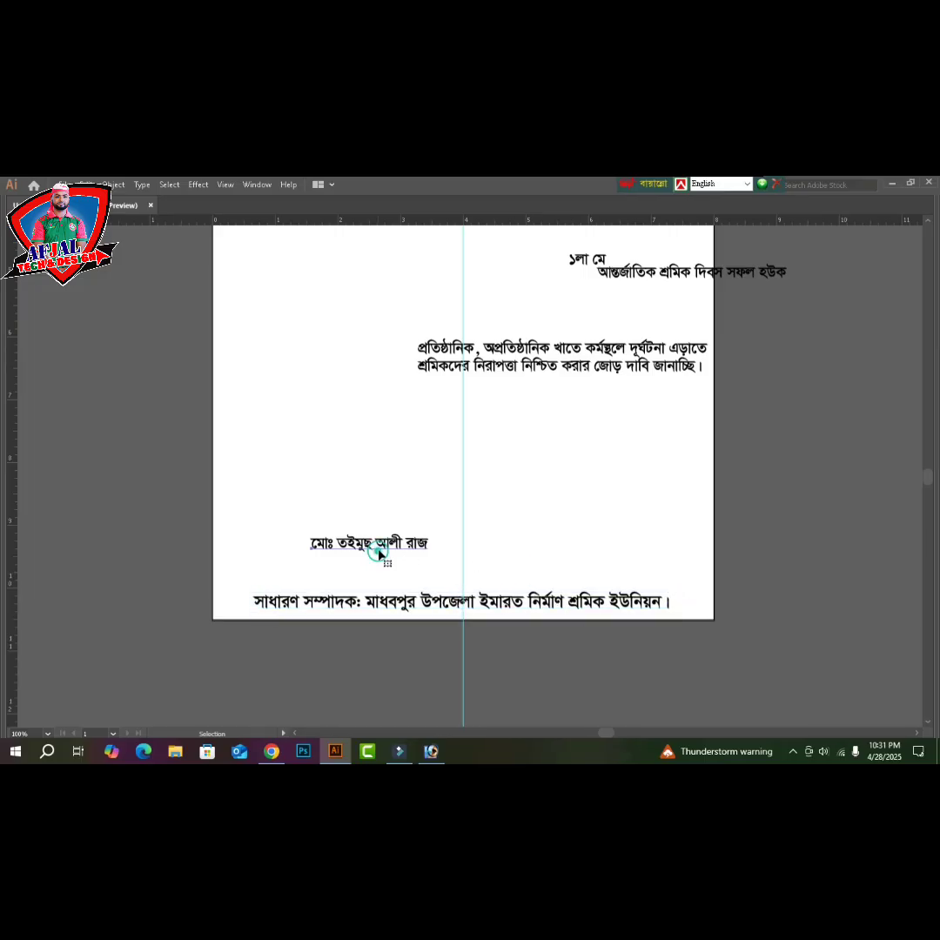
{"action": "left_click", "coordinate": [381, 549]}
{"action": "key", "text": "ctrl+alt+b"}
{"action": "type", "text": "c"}
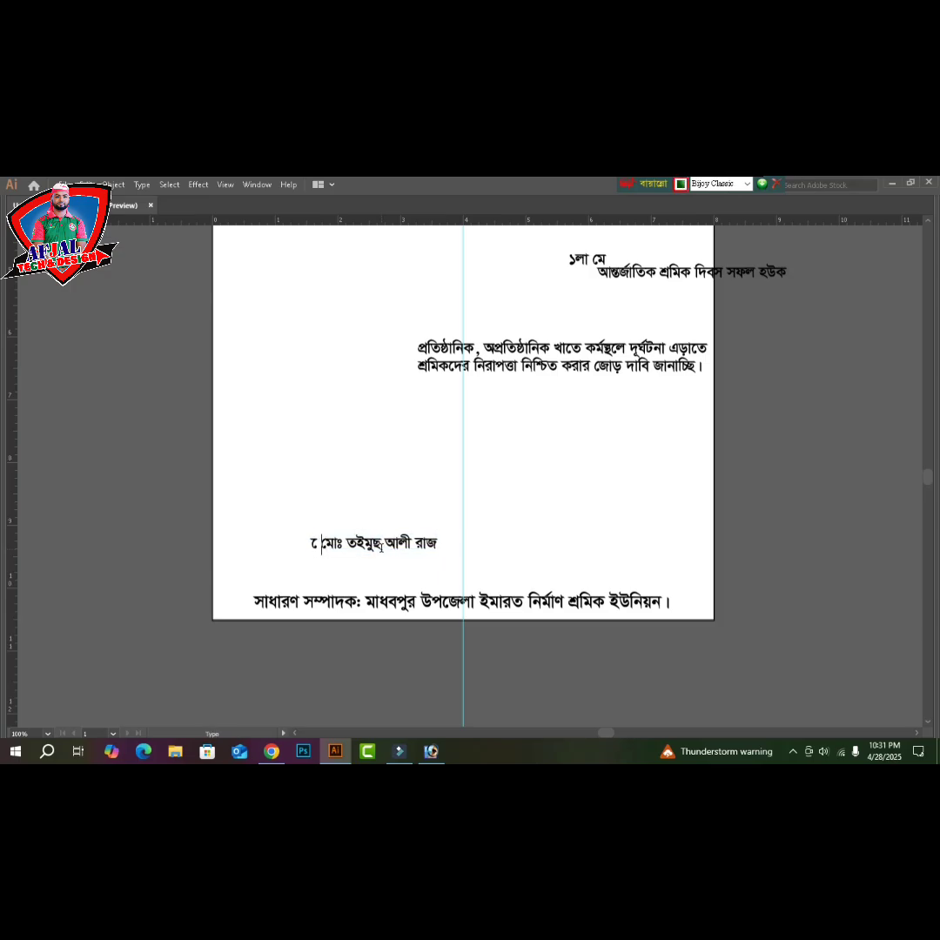
{"action": "key", "text": "BackSpace"}
{"action": "key", "text": "Escape"}
{"action": "key", "text": "Tab"}
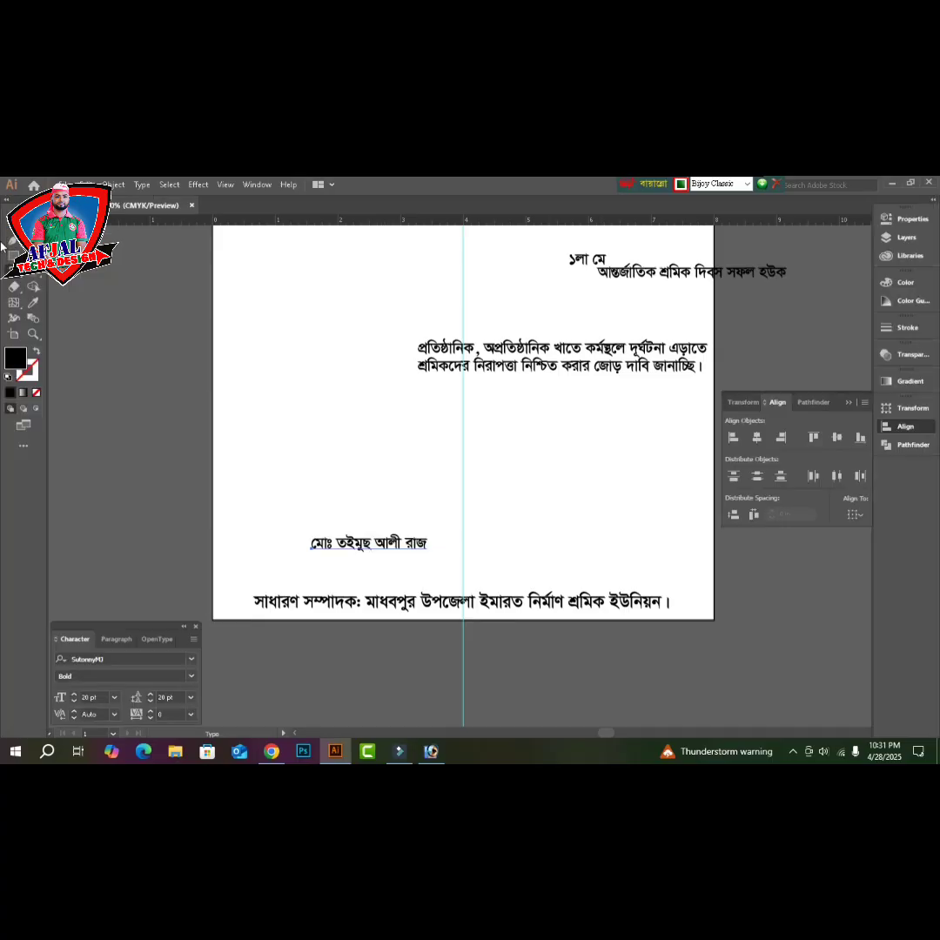
- Enlarge the name to about 60 pt, spanning nearly the full page width above the subtitle
{"action": "left_click", "coordinate": [7, 224]}
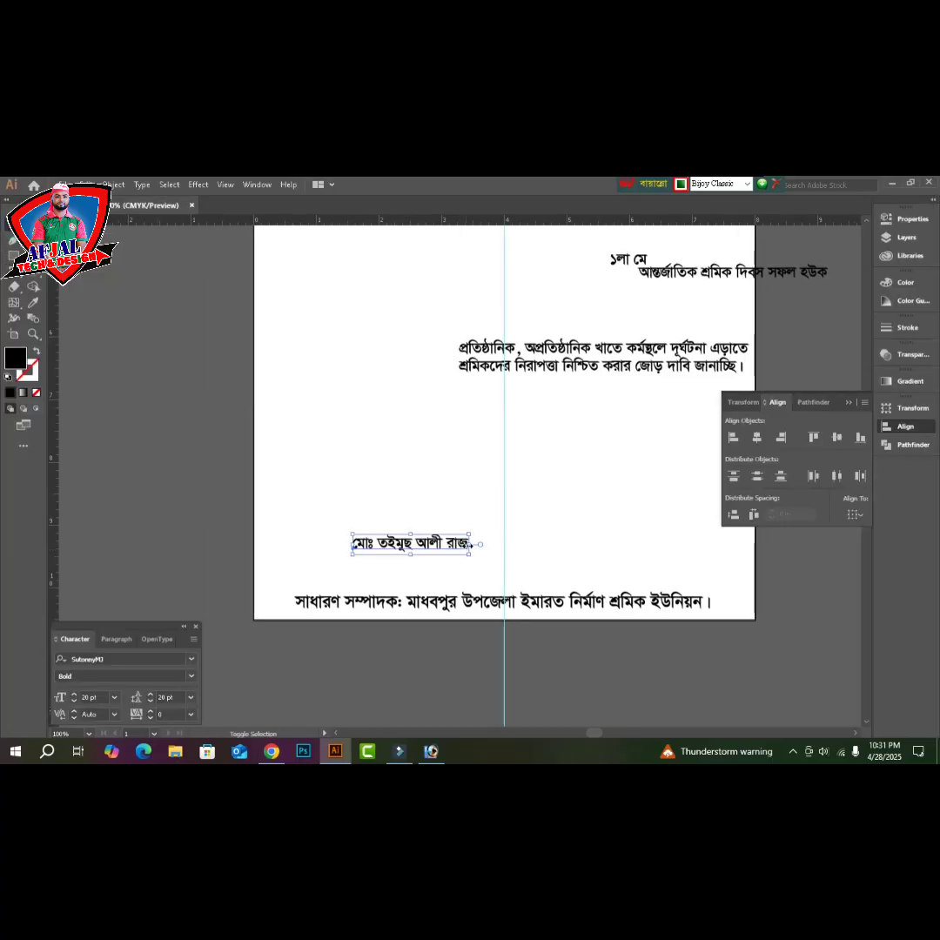
{"action": "left_click_drag", "start_coordinate": [471, 545], "coordinate": [707, 560]}
{"action": "left_click_drag", "start_coordinate": [586, 553], "coordinate": [505, 562]}
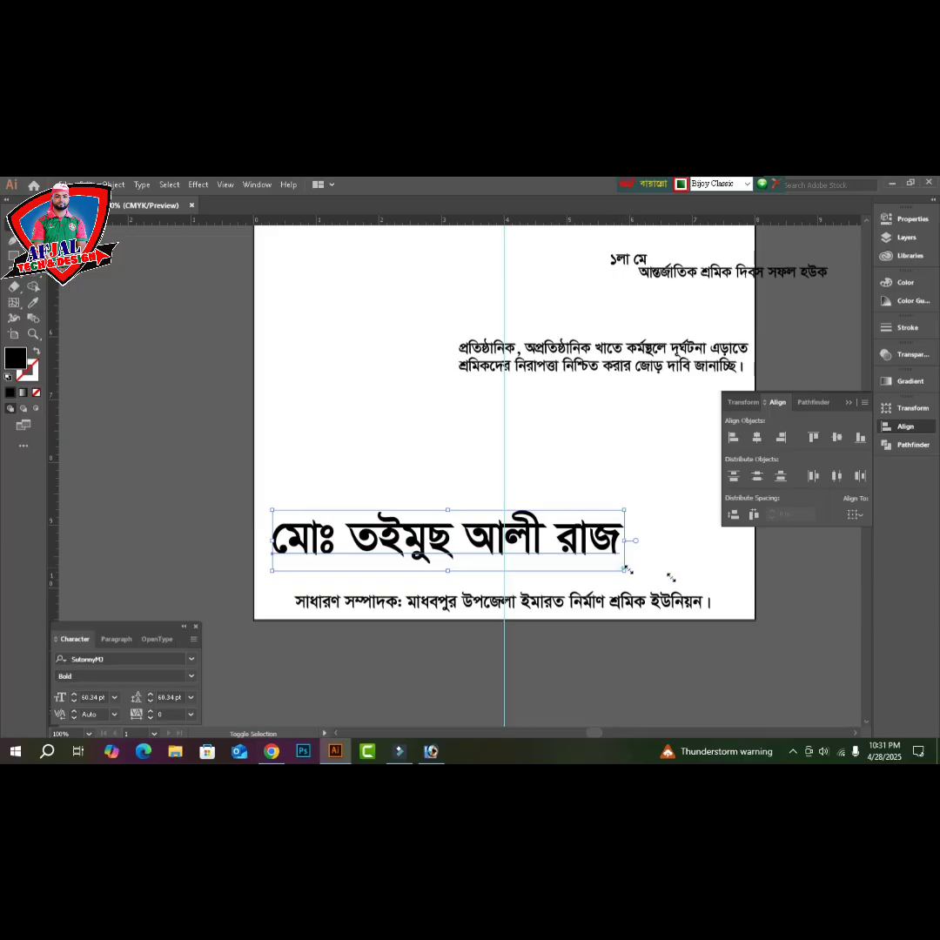
{"action": "left_click_drag", "start_coordinate": [627, 571], "coordinate": [733, 592]}
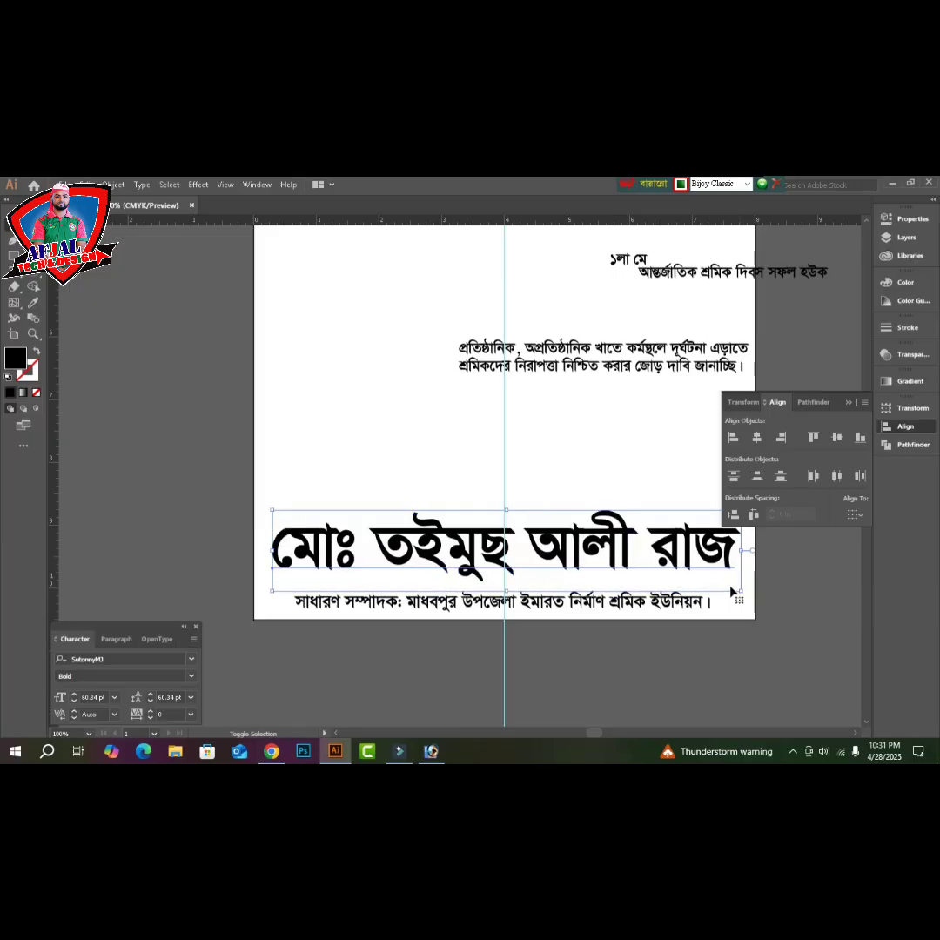
{"action": "left_click", "coordinate": [601, 607]}
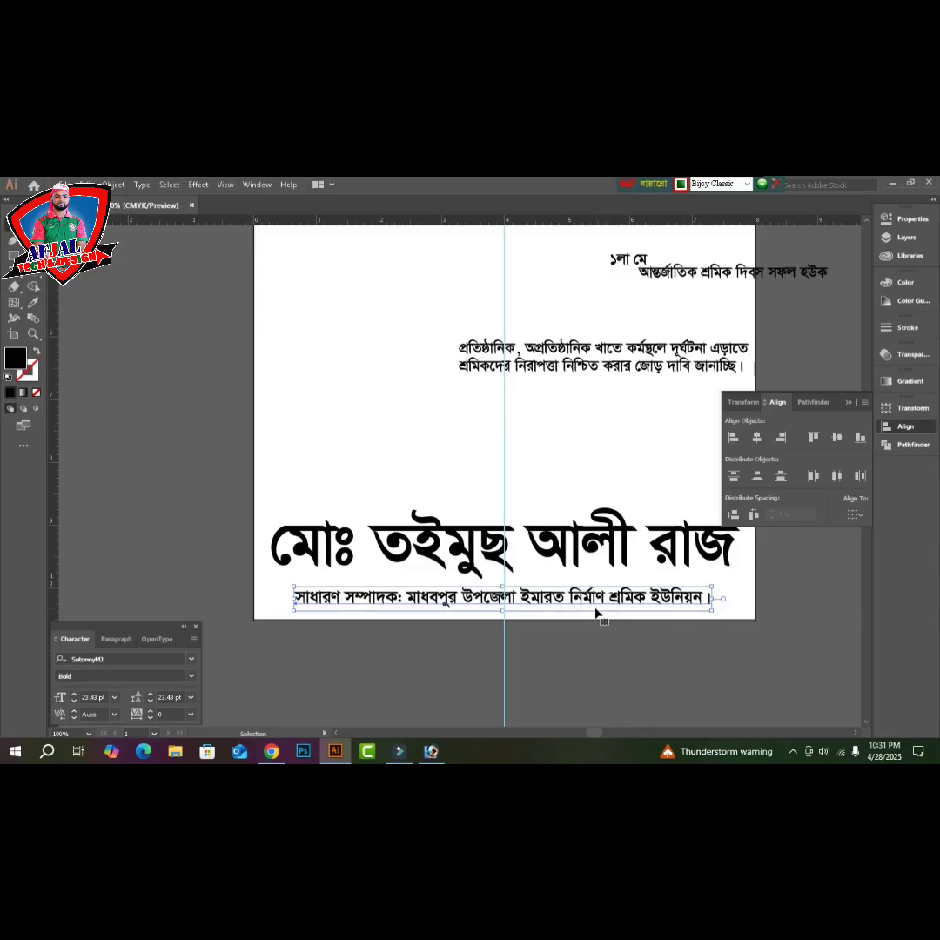
{"action": "left_click", "coordinate": [579, 644]}
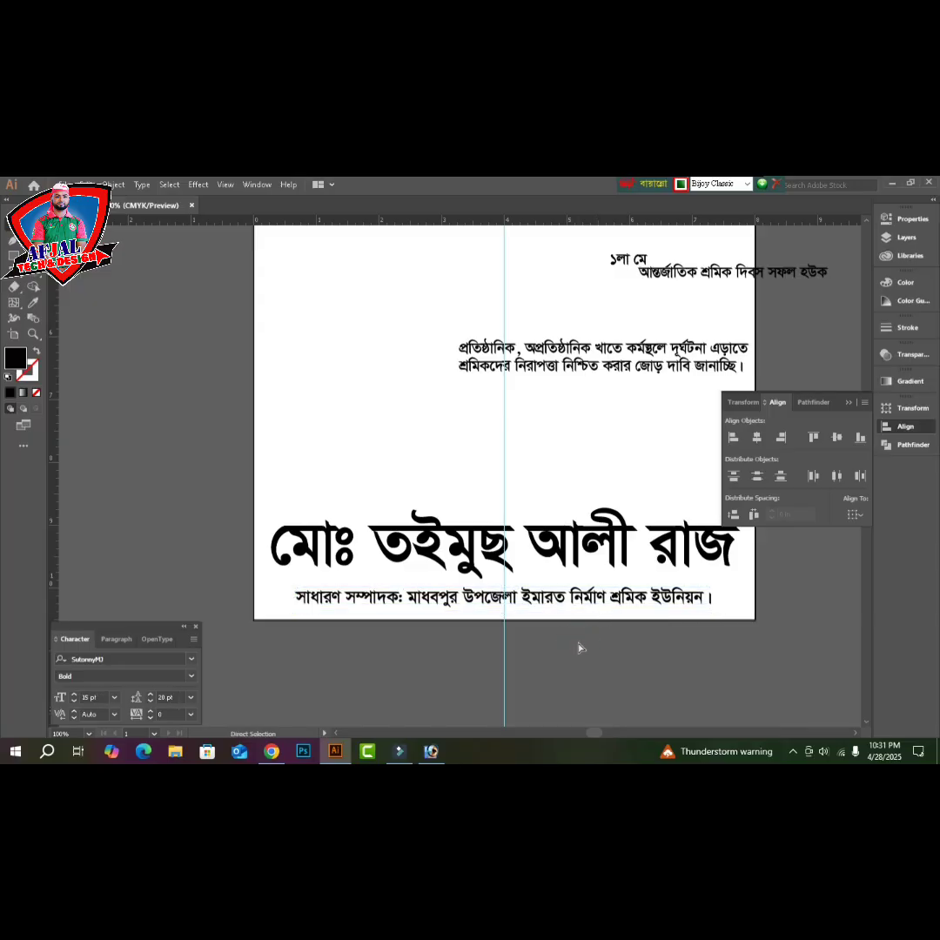
{"action": "key", "text": "Tab"}
{"action": "key", "text": "ctrl+minus"}
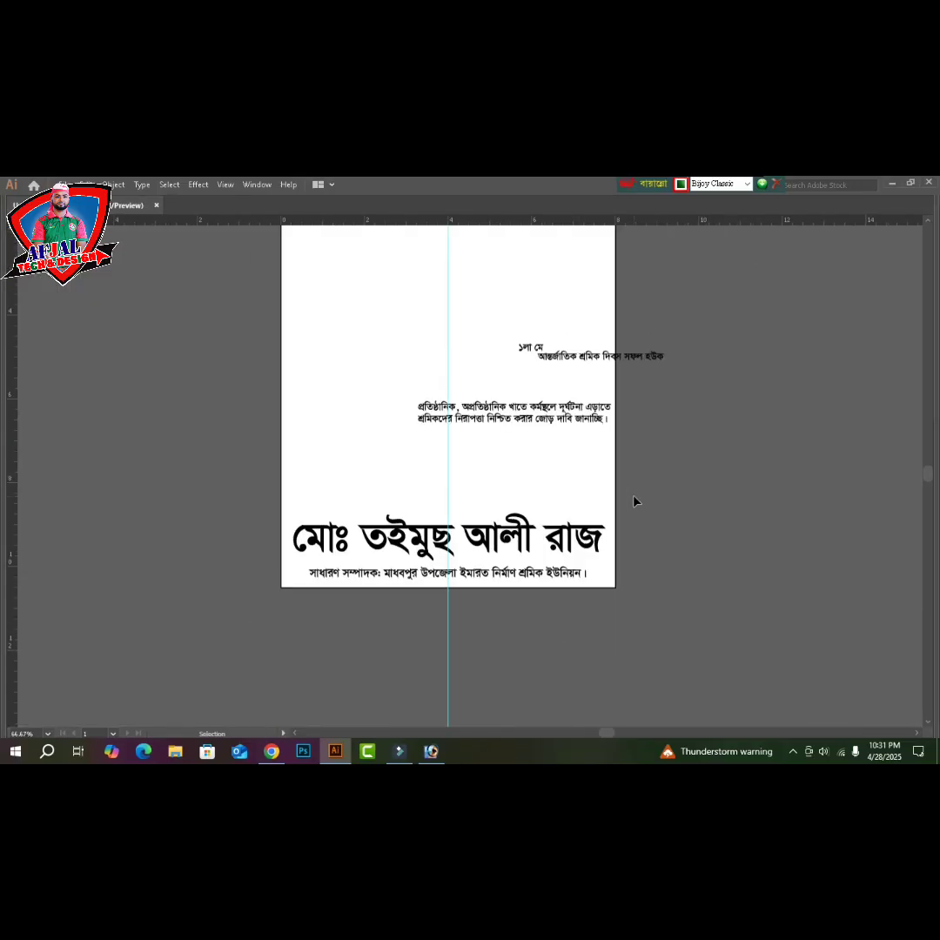
- Scroll the artboard back into view and bring up the Open dialog with Ctrl+O
{"action": "scroll", "coordinate": [703, 527], "scroll_direction": "up", "scroll_amount": 4}
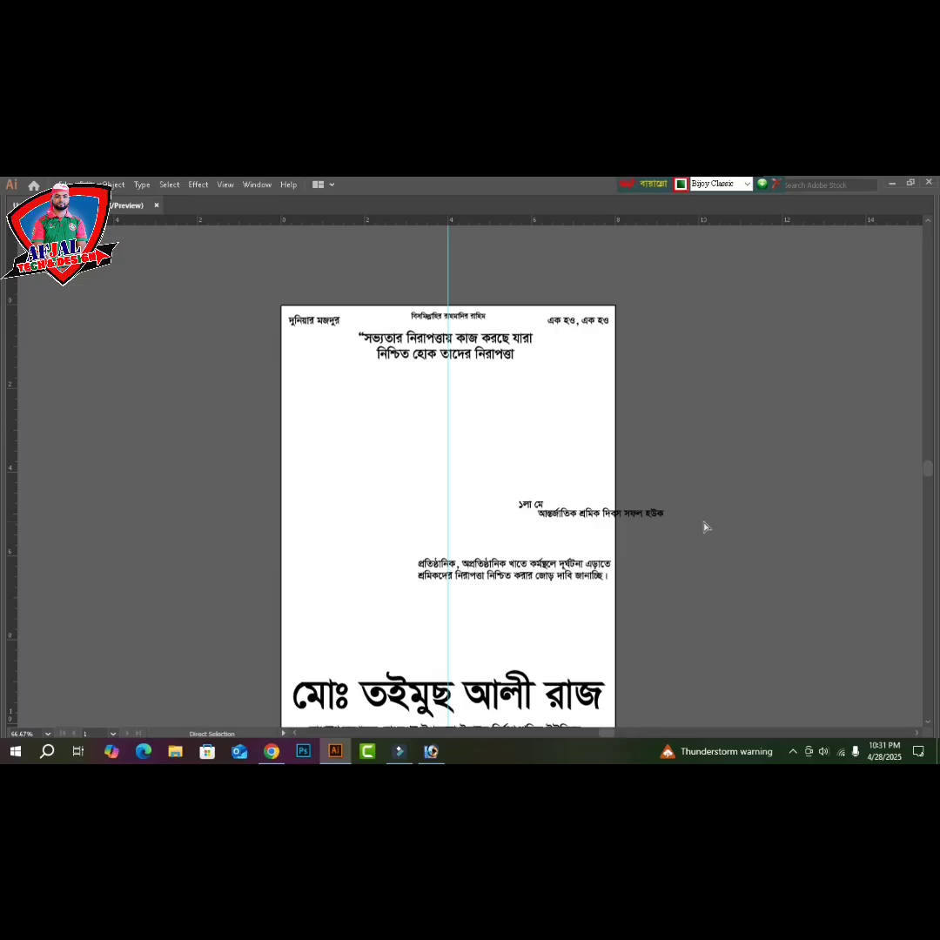
{"action": "key", "text": "ctrl+o"}
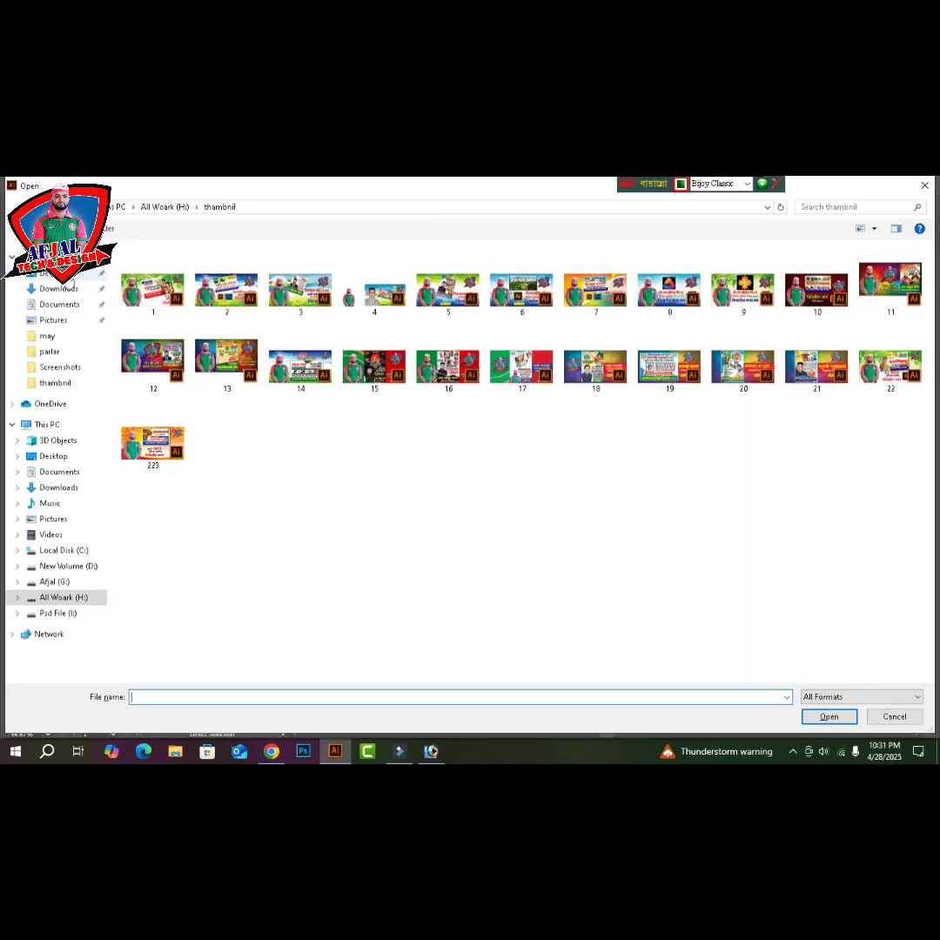
- Open 2.psd from the Desktop's may folder, accepting Photoshop import options, and fit the artboard
{"action": "left_click", "coordinate": [66, 275]}
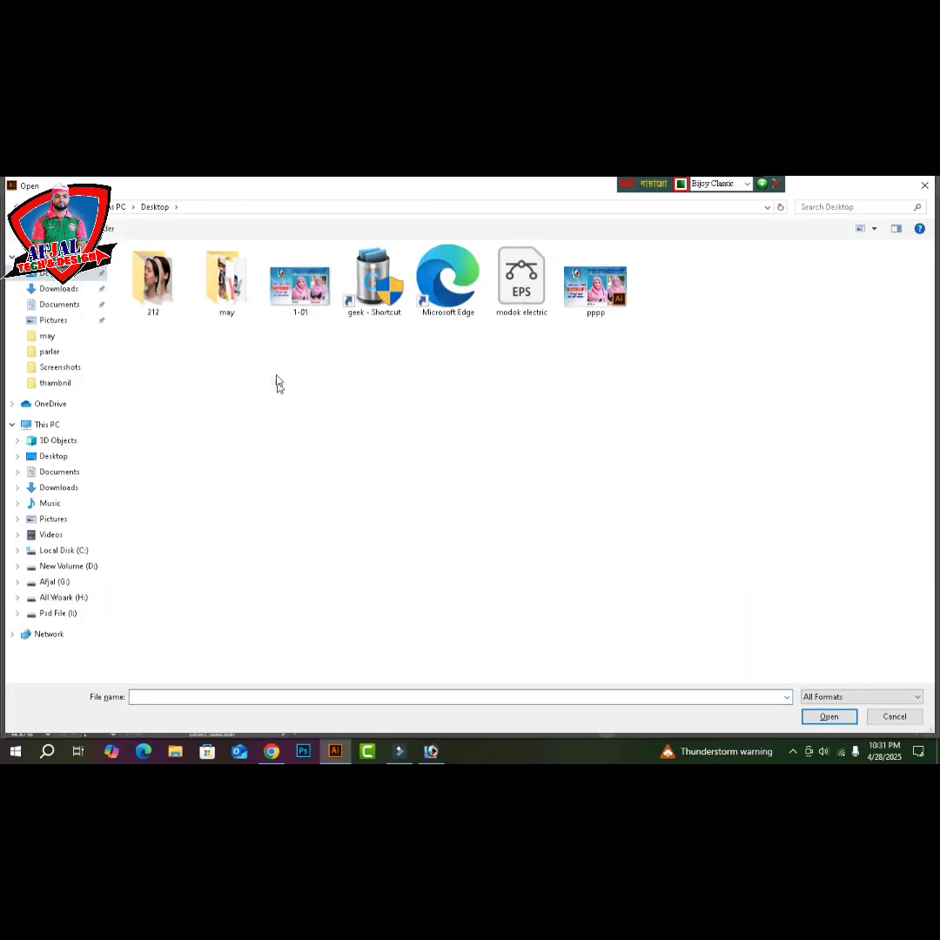
{"action": "double_click", "coordinate": [242, 307]}
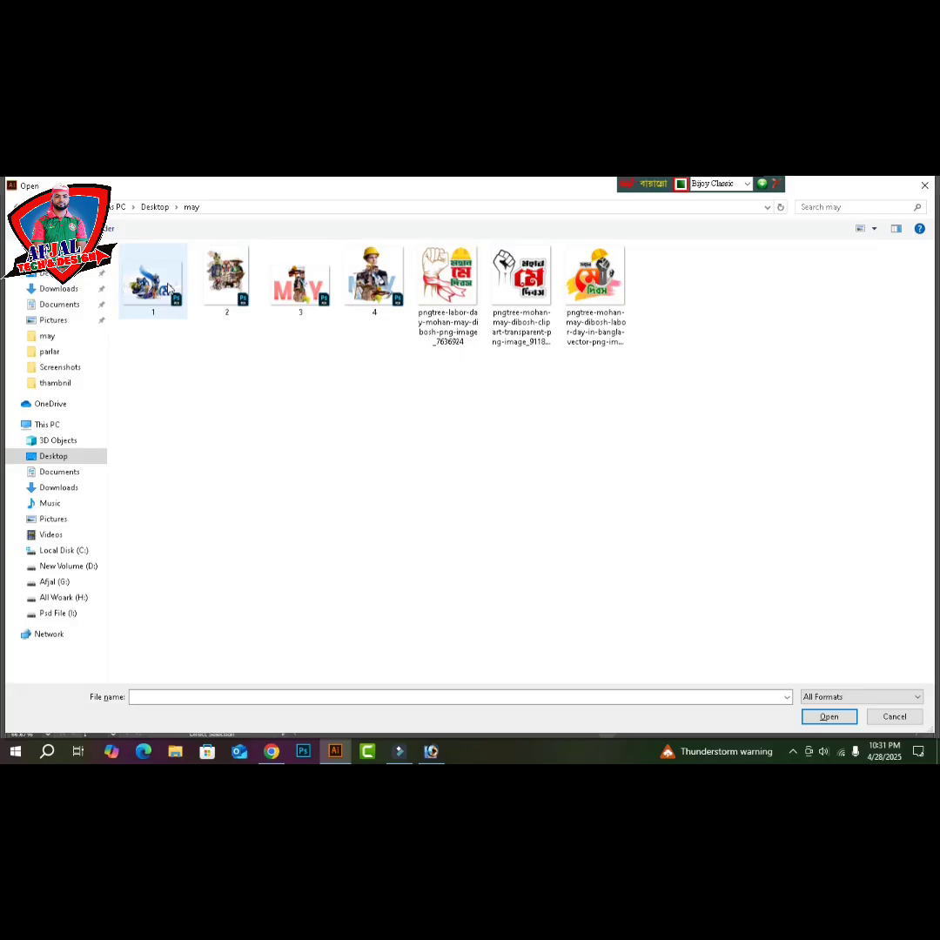
{"action": "left_click", "coordinate": [219, 283]}
{"action": "double_click", "coordinate": [220, 283]}
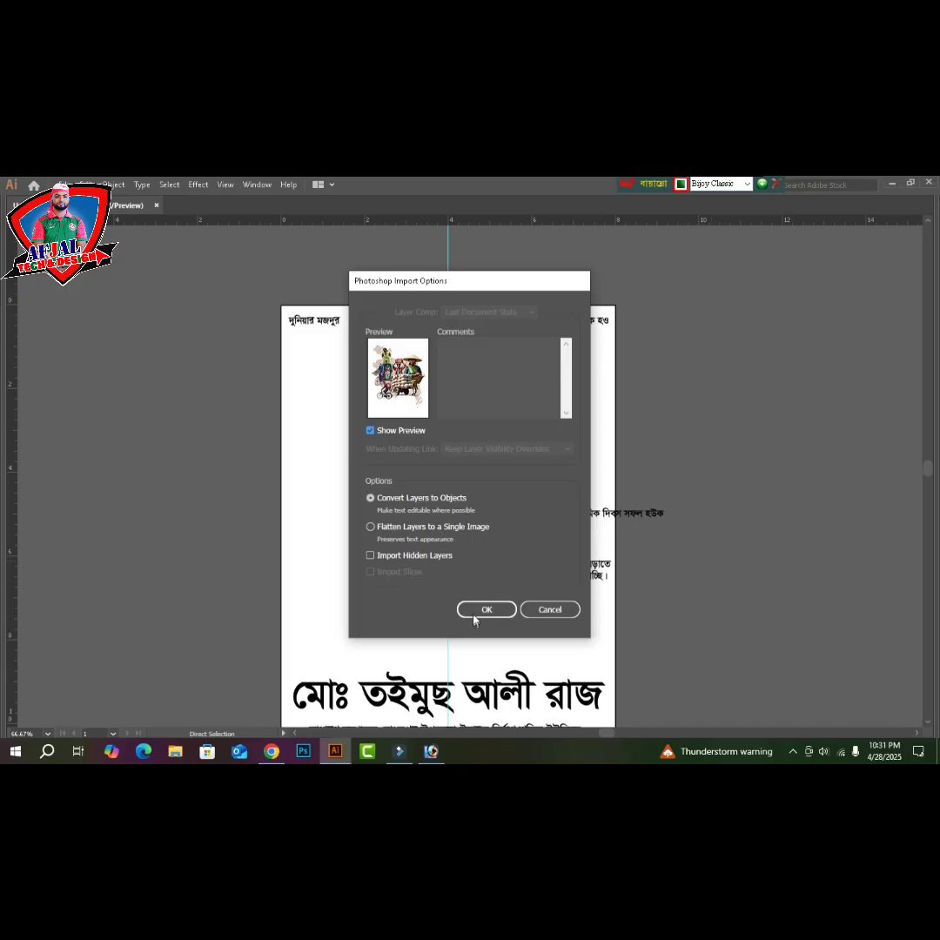
{"action": "left_click", "coordinate": [475, 612]}
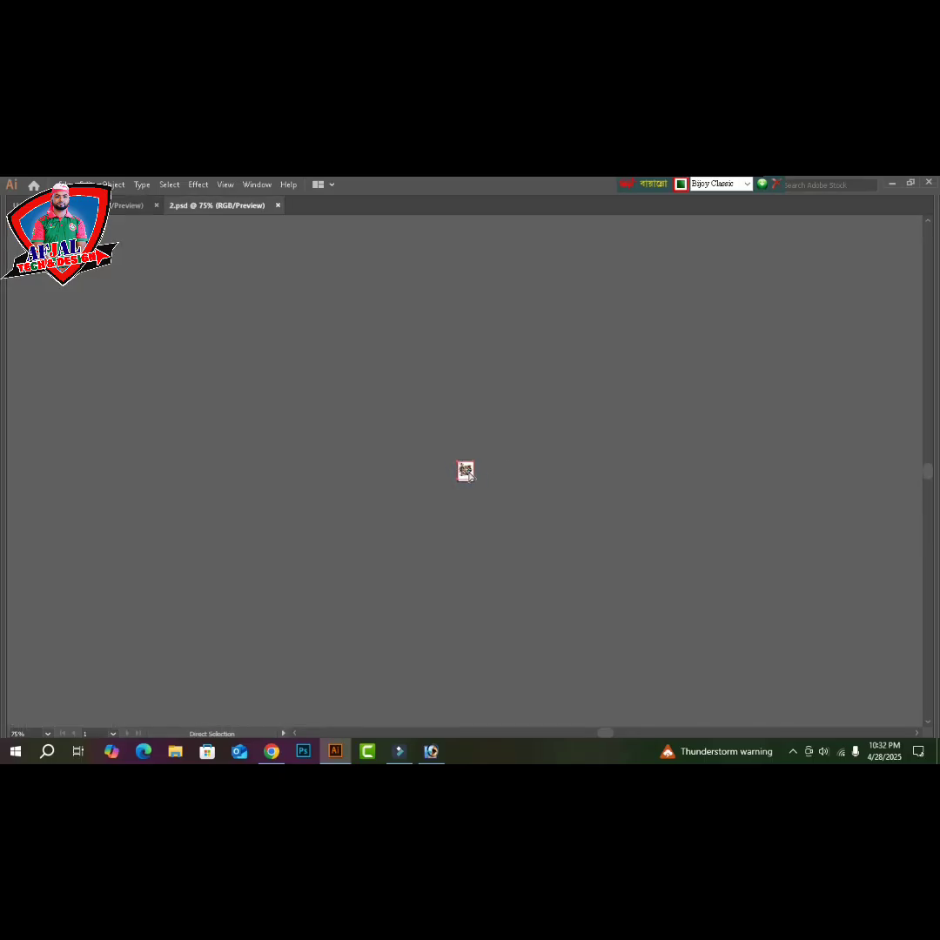
{"action": "key", "text": "ctrl+0"}
- Cut the workers artwork from 2.psd, close it without saving, and paste it into the poster
{"action": "key", "text": "Delete"}
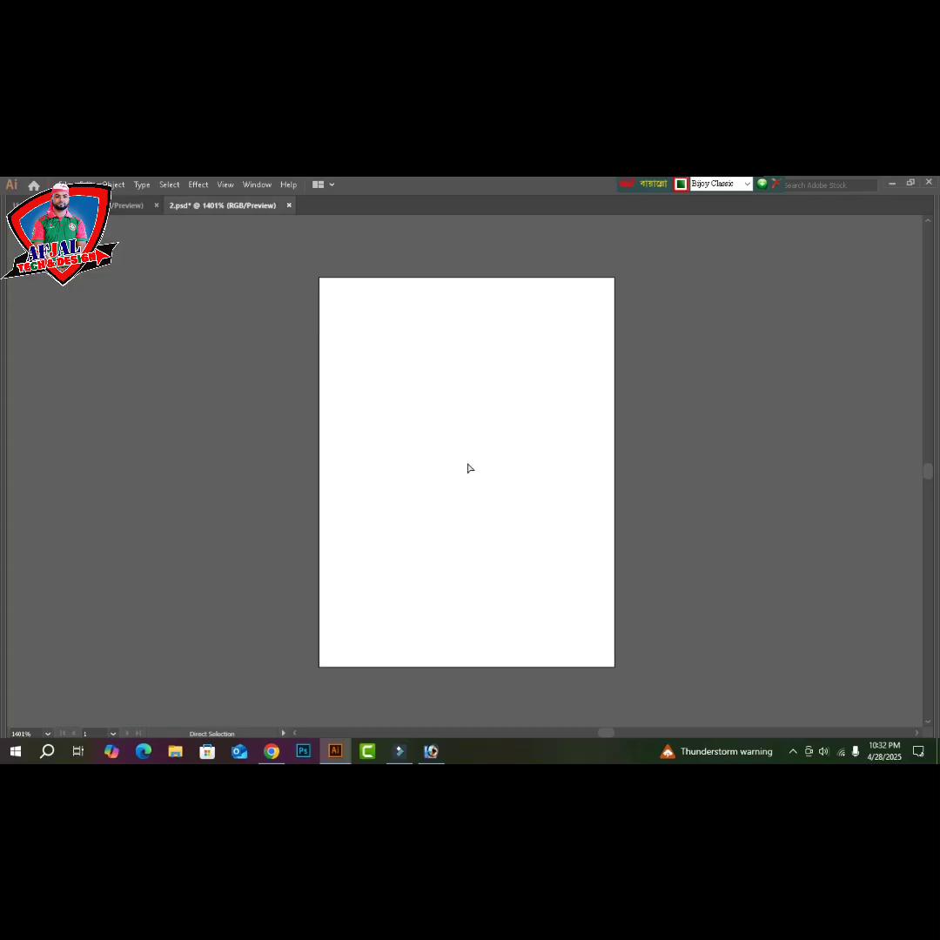
{"action": "key", "text": "ctrl+w"}
{"action": "left_click", "coordinate": [514, 479]}
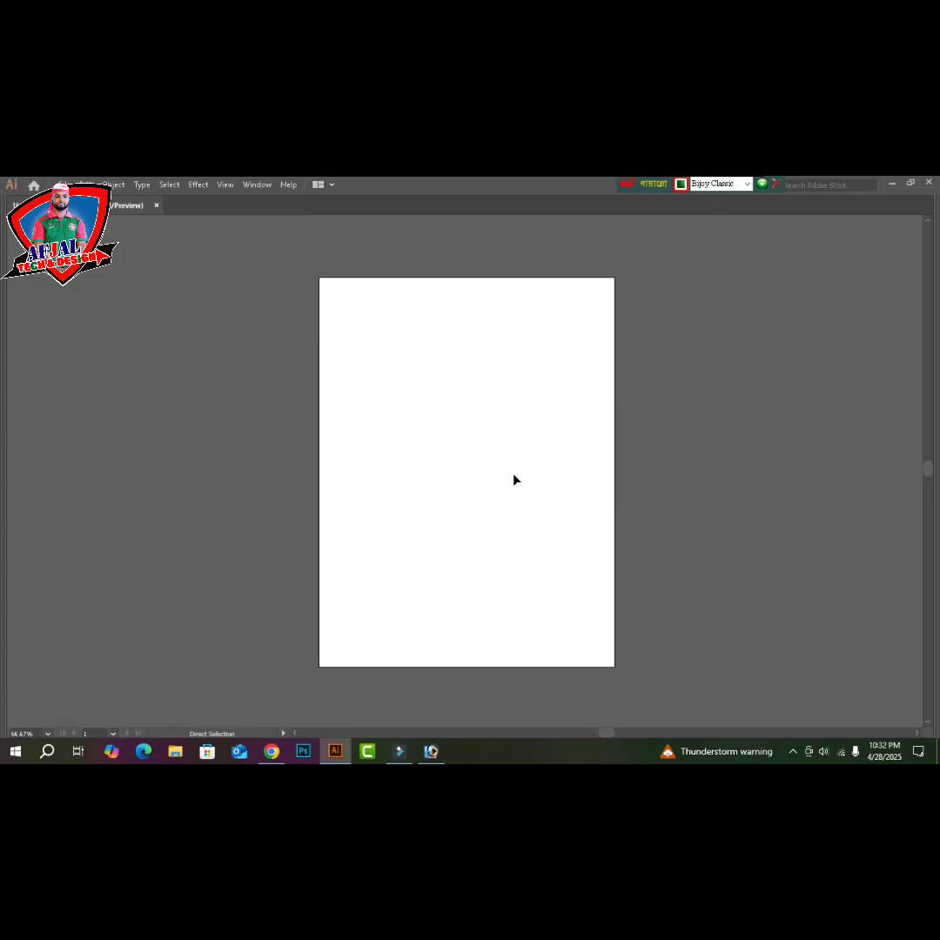
{"action": "key", "text": "ctrl+v"}
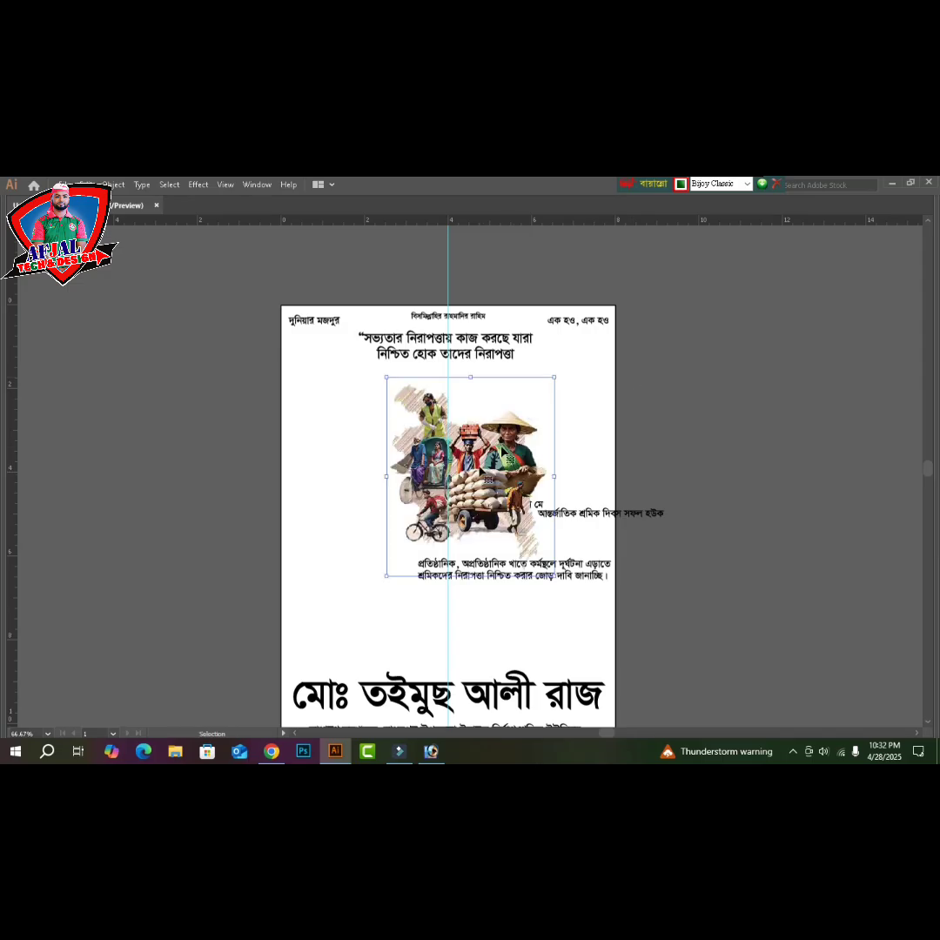
- Position the workers image on the poster's left under the quote and scale it up to fill
{"action": "left_click_drag", "start_coordinate": [499, 473], "coordinate": [417, 462]}
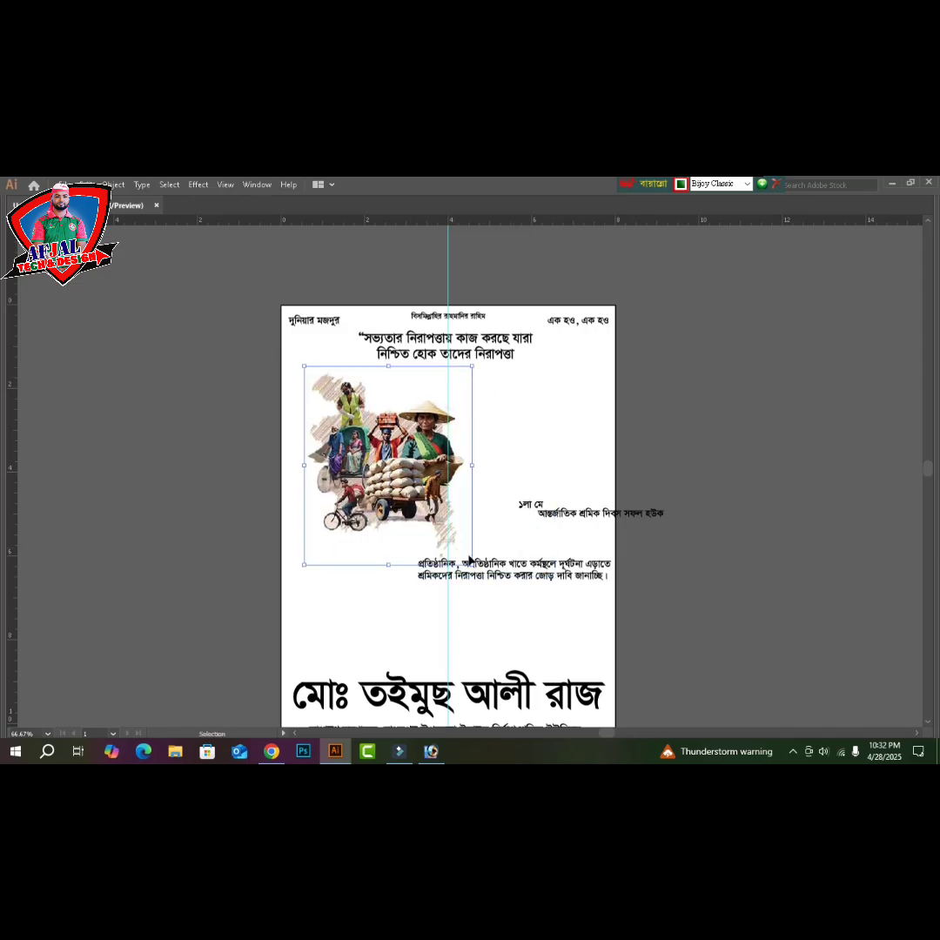
{"action": "left_click_drag", "start_coordinate": [472, 565], "coordinate": [479, 574]}
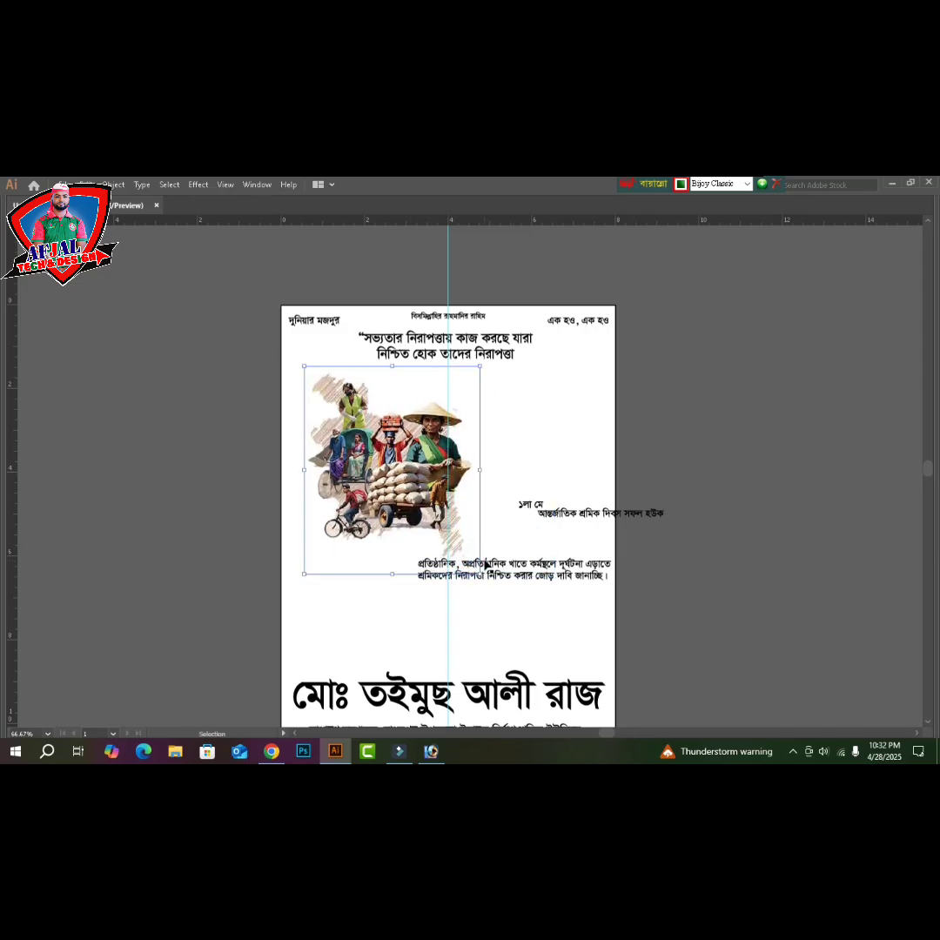
{"action": "key", "text": "Left"}
{"action": "key", "text": "Left"}
{"action": "key", "text": "Left"}
{"action": "key", "text": "Left"}
{"action": "key", "text": "Left"}
{"action": "key", "text": "Left"}
{"action": "key", "text": "Left"}
{"action": "key", "text": "Left"}
{"action": "key", "text": "Left"}
{"action": "key", "text": "Left"}
{"action": "key", "text": "Left"}
{"action": "key", "text": "Left"}
{"action": "key", "text": "Left"}
{"action": "key", "text": "Left"}
{"action": "key", "text": "Left"}
{"action": "key", "text": "Left"}
{"action": "key", "text": "Left"}
{"action": "key", "text": "Left"}
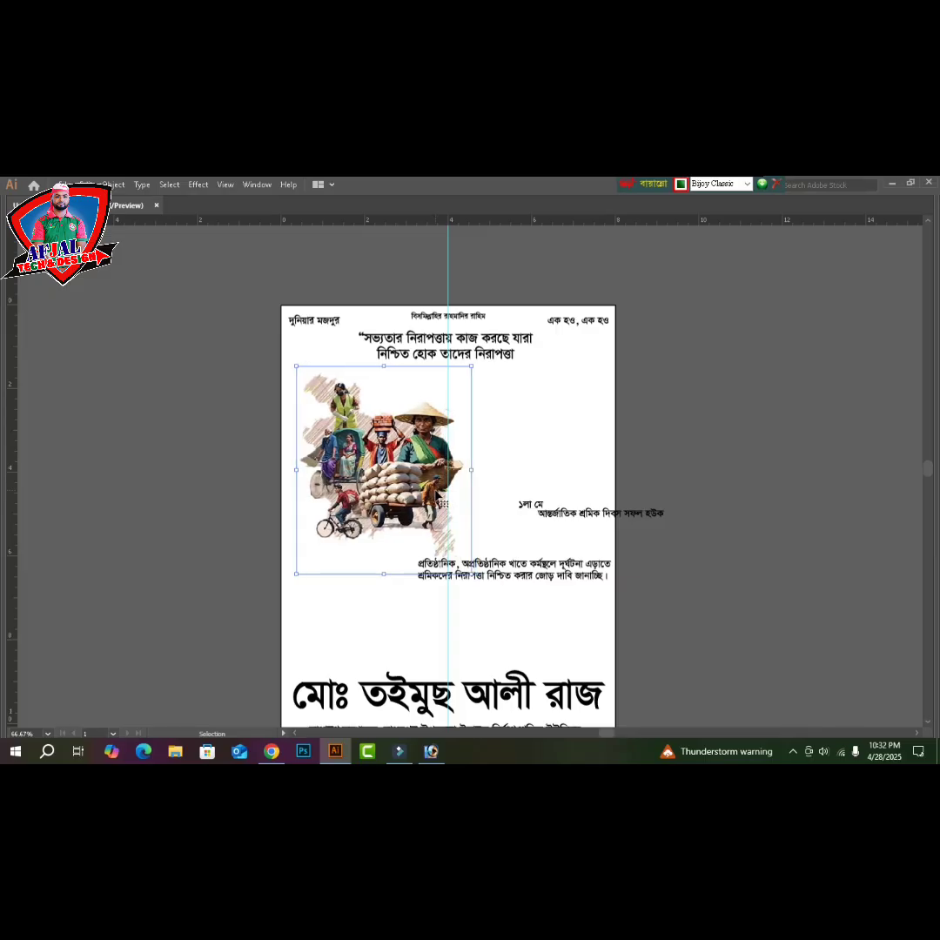
{"action": "key", "text": "Up"}
{"action": "key", "text": "Up"}
{"action": "key", "text": "Left"}
{"action": "key", "text": "Left"}
{"action": "key", "text": "Left"}
{"action": "key", "text": "Left"}
{"action": "key", "text": "Left"}
{"action": "key", "text": "Left"}
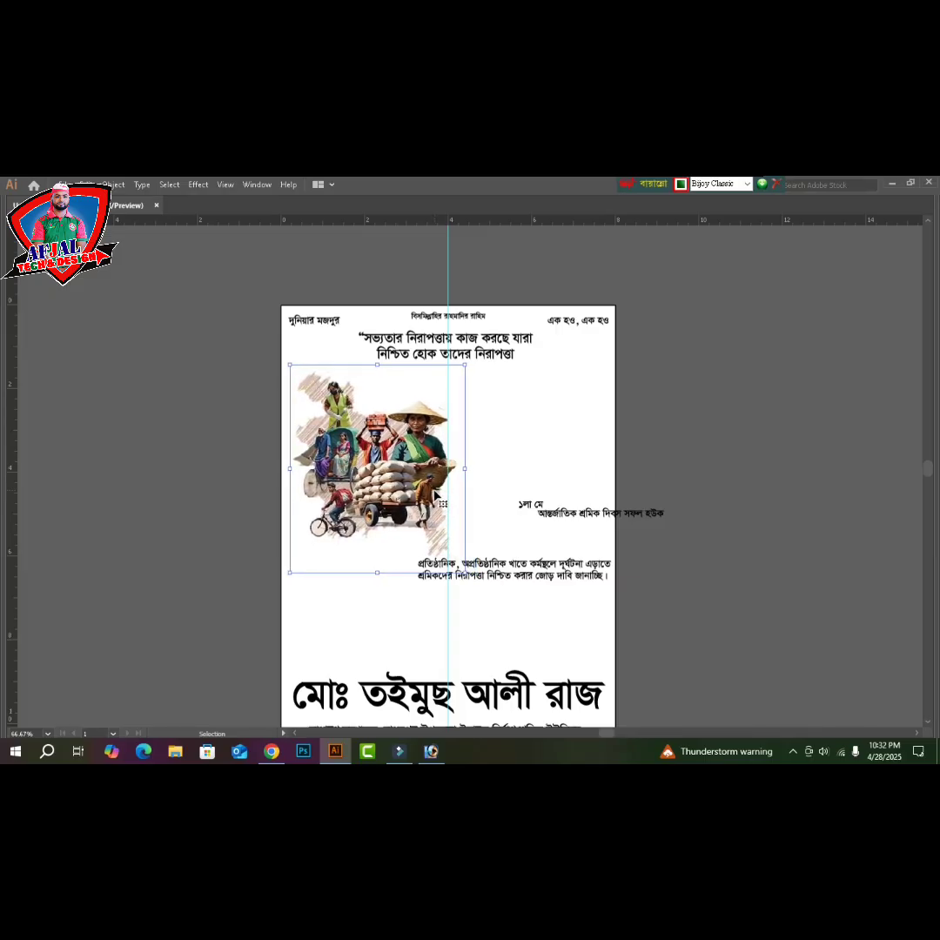
{"action": "key", "text": "Up"}
{"action": "key", "text": "Up"}
{"action": "left_click_drag", "start_coordinate": [464, 366], "coordinate": [477, 350]}
{"action": "left_click_drag", "start_coordinate": [383, 467], "coordinate": [386, 462]}
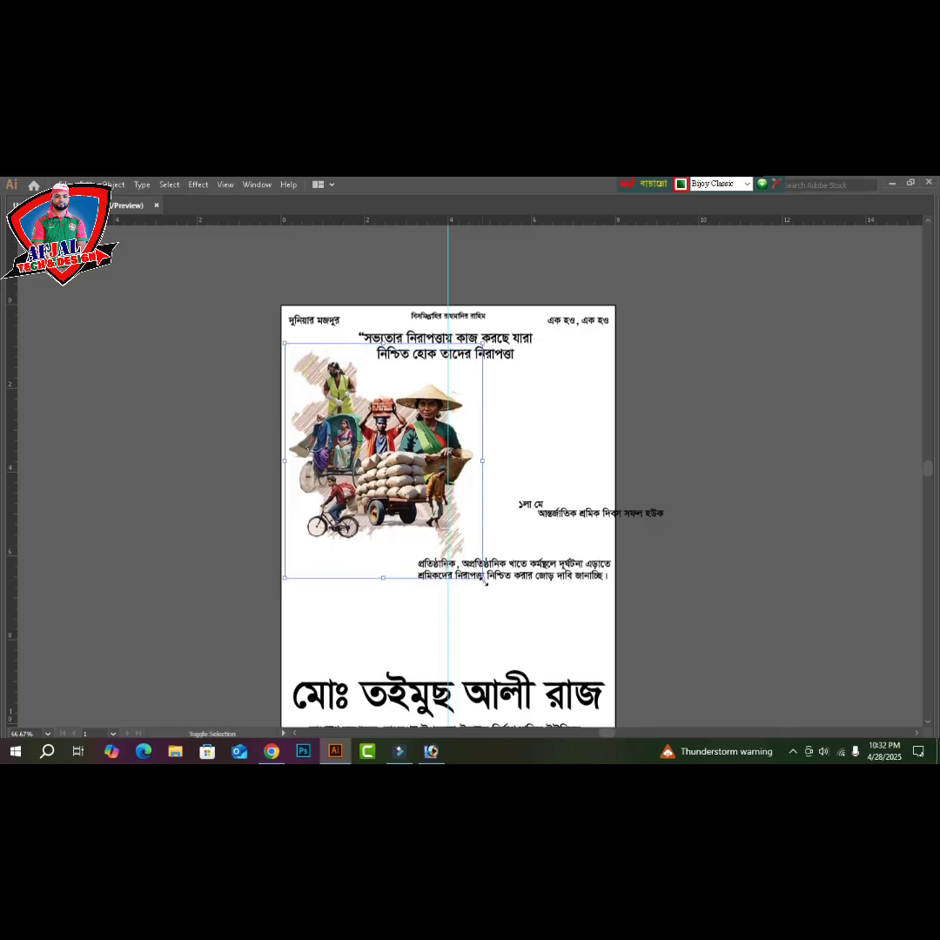
- Move the two-line paragraph onto the pasteboard, lower the 'আন্তর্জাতিক শ্রমিক দিবস সফল হউক' line, and zoom in
{"action": "left_click", "coordinate": [533, 573]}
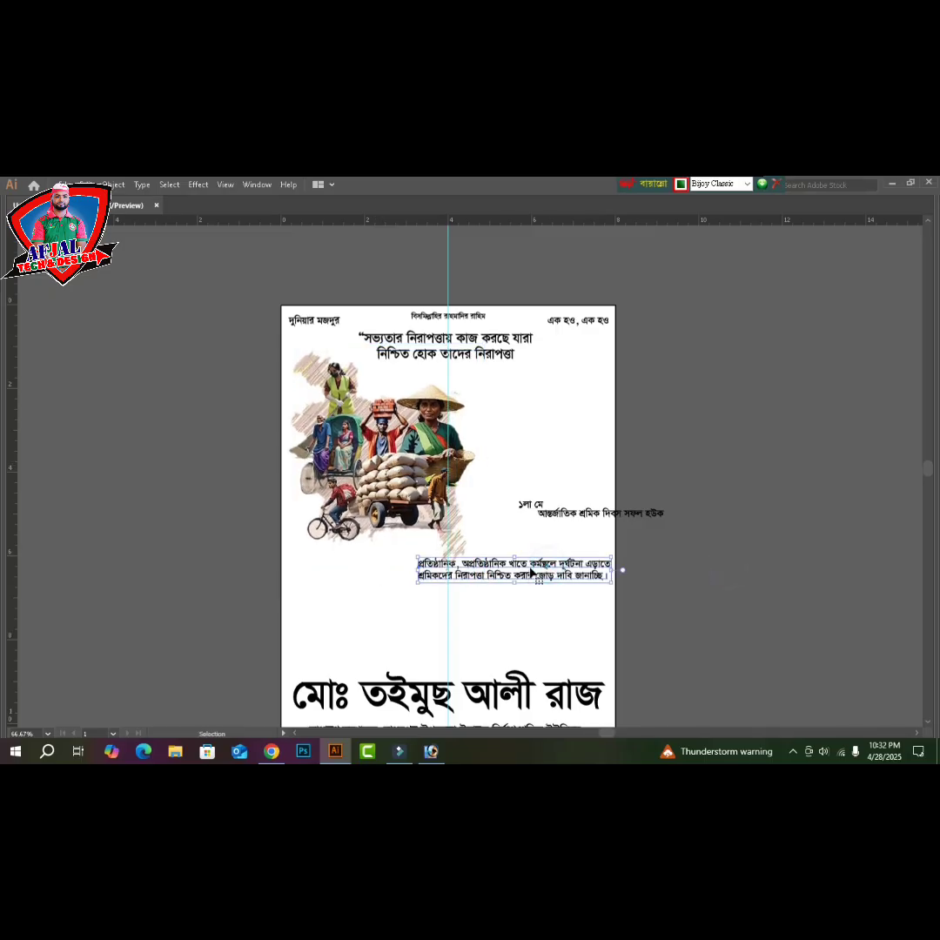
{"action": "left_click_drag", "start_coordinate": [533, 573], "coordinate": [753, 625]}
{"action": "left_click", "coordinate": [730, 567]}
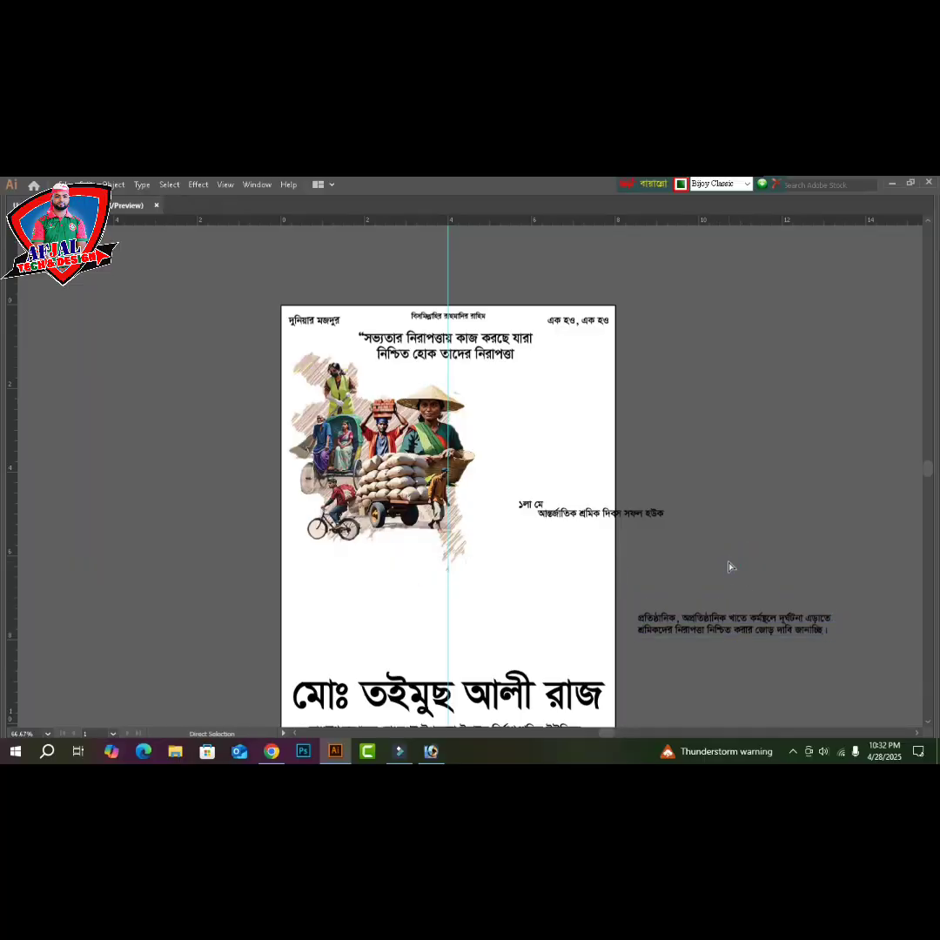
{"action": "left_click_drag", "start_coordinate": [584, 515], "coordinate": [547, 535]}
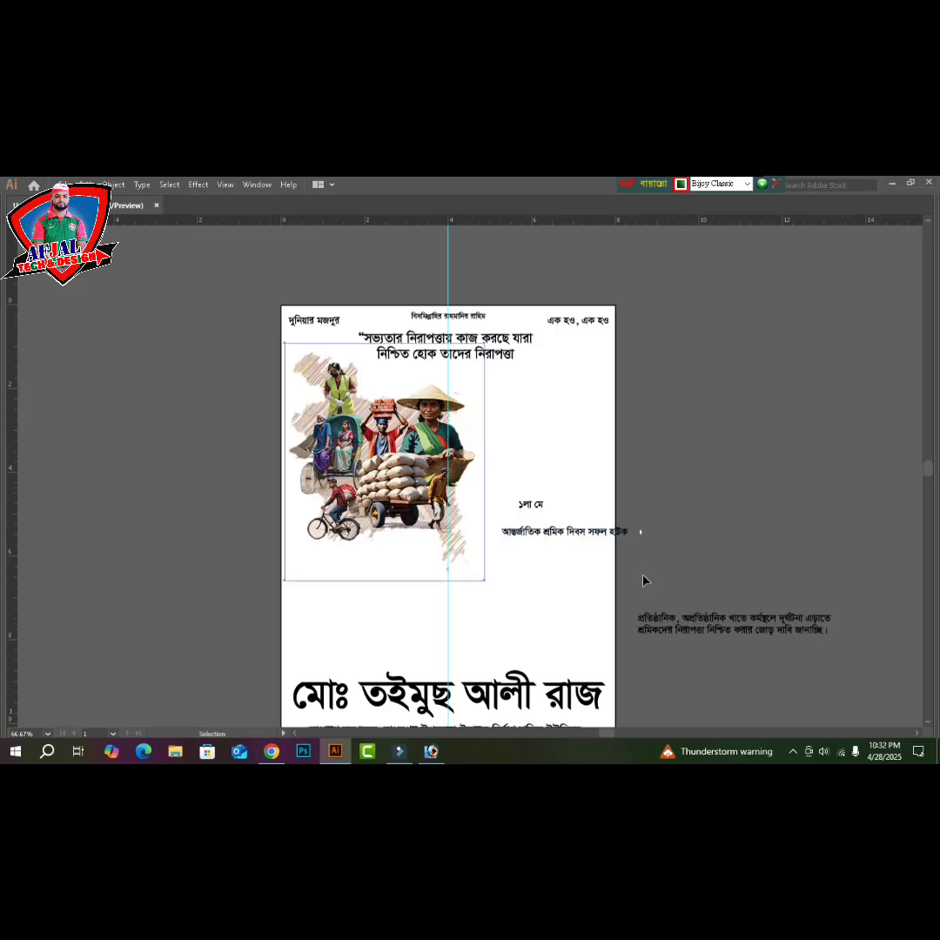
{"action": "key", "text": "ctrl+space"}
{"action": "left_click_drag", "start_coordinate": [676, 478], "coordinate": [451, 598]}
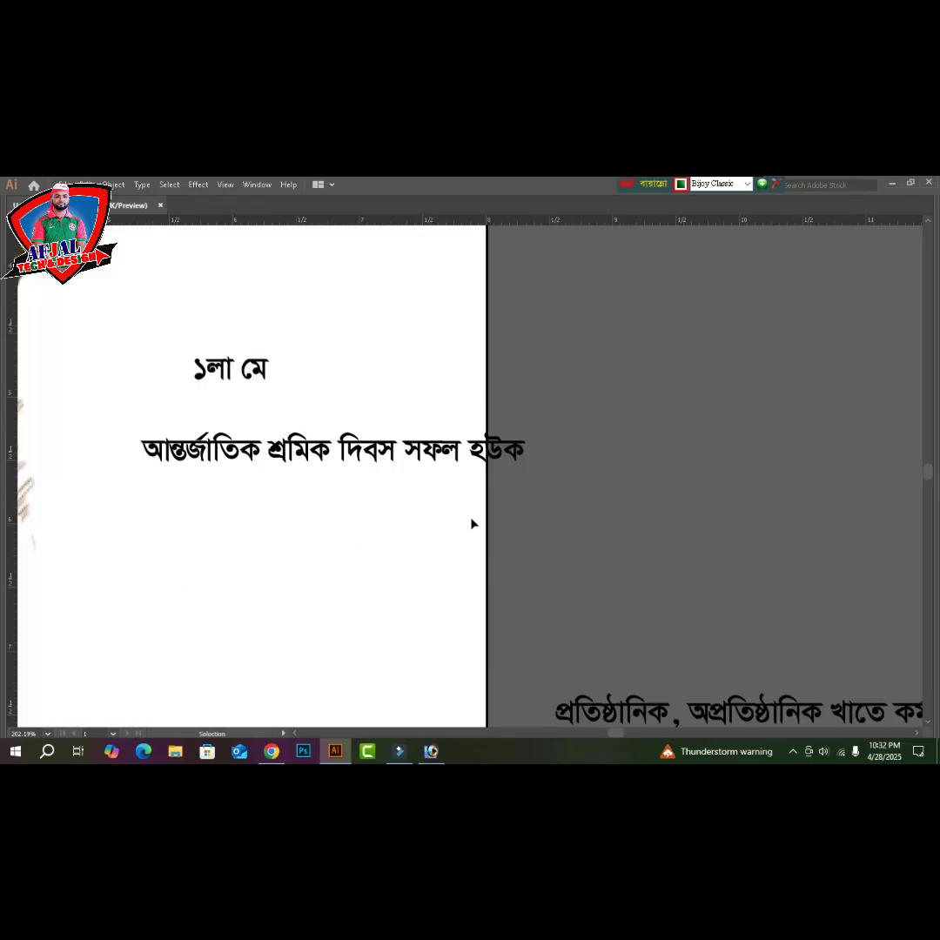
- Split 'সফল হউক' into its own text line placed below 'আন্তর্জাতিক শ্রমিক দিবস'
{"action": "double_click", "coordinate": [414, 461]}
{"action": "key", "text": "shift+End"}
{"action": "key", "text": "ctrl+c"}
{"action": "key", "text": "BackSpace"}
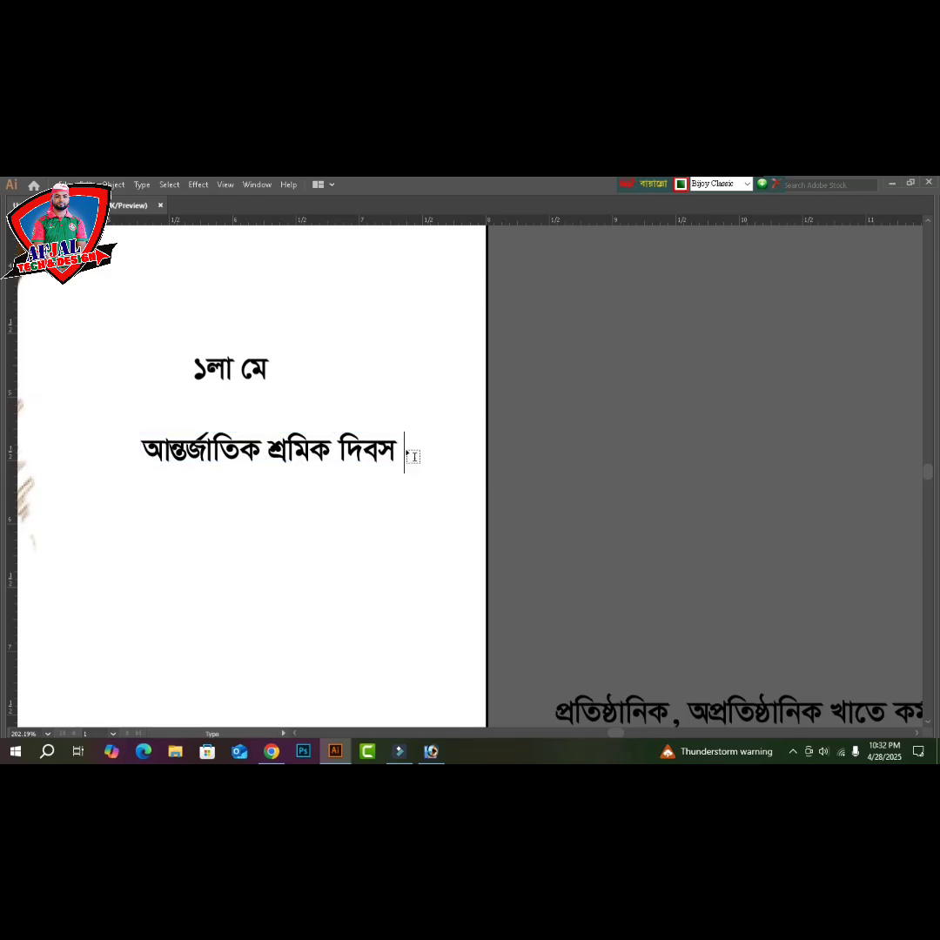
{"action": "left_click", "coordinate": [544, 526], "text": "ctrl"}
{"action": "left_click", "coordinate": [563, 536]}
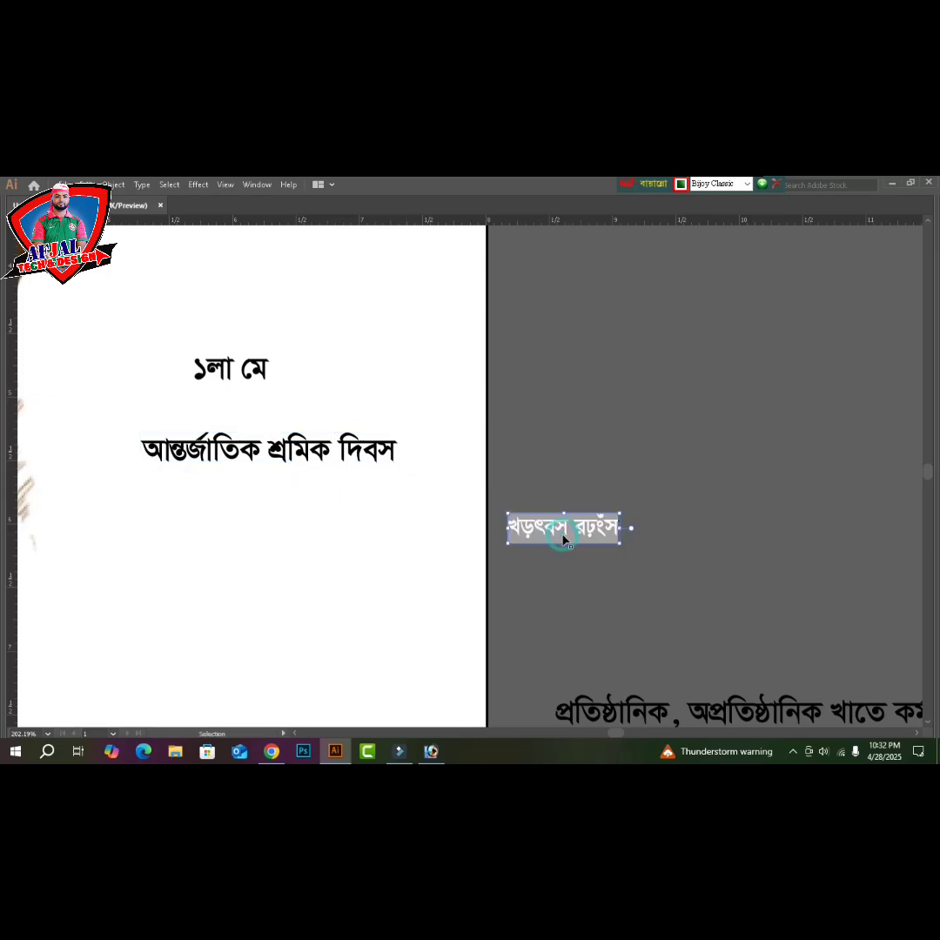
{"action": "key", "text": "ctrl+v"}
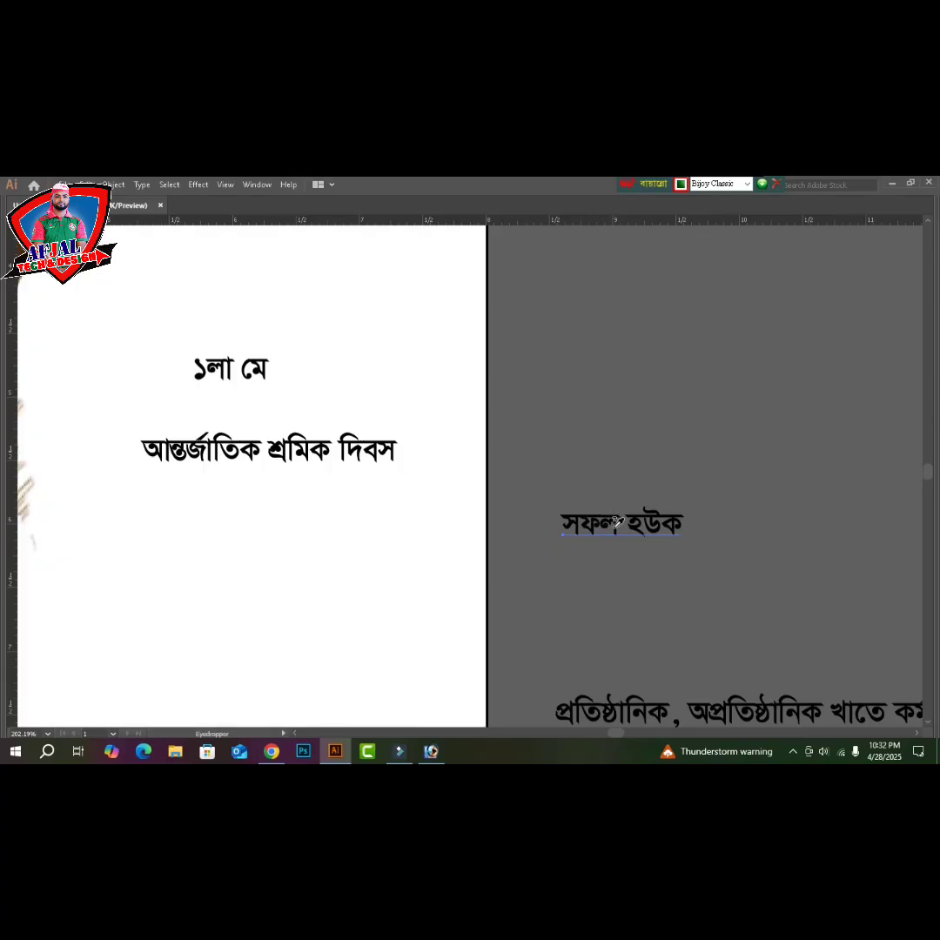
{"action": "key", "text": "Escape"}
{"action": "left_click_drag", "start_coordinate": [589, 543], "coordinate": [207, 645]}
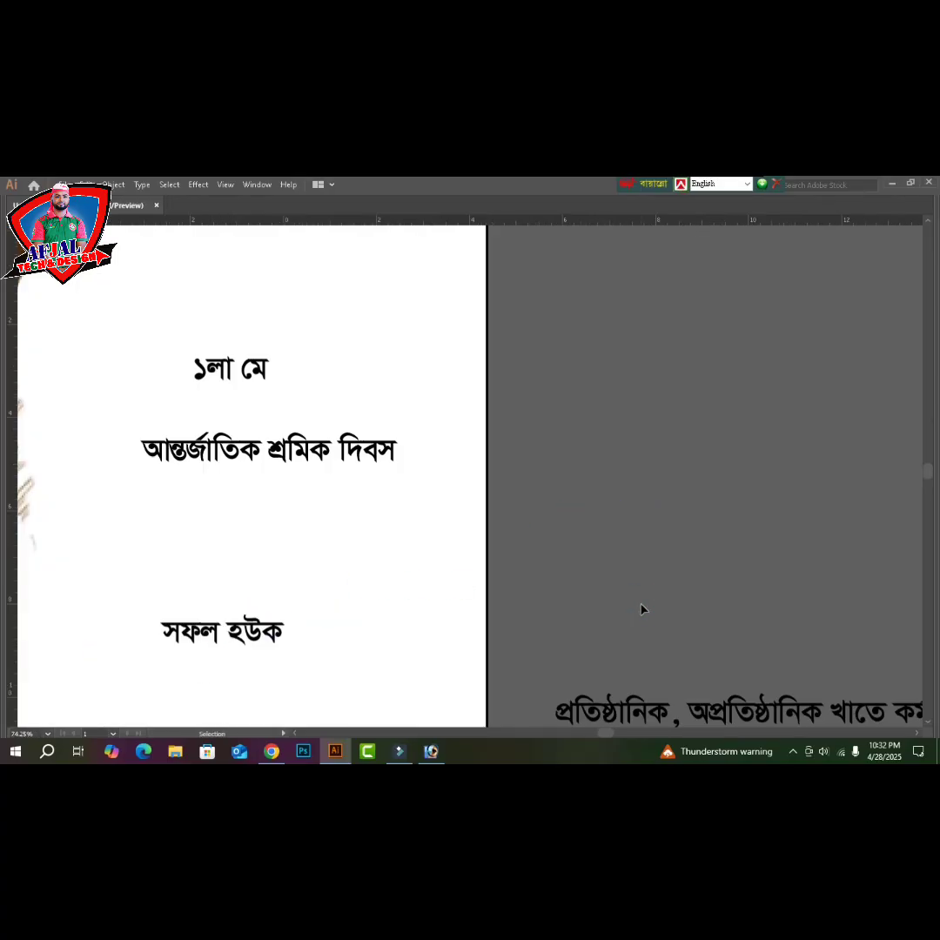
{"action": "key", "text": "ctrl+0"}
- Open the mohan-may-dibosh clipart PNG, scale the logo down, then close the file without saving
{"action": "key", "text": "a"}
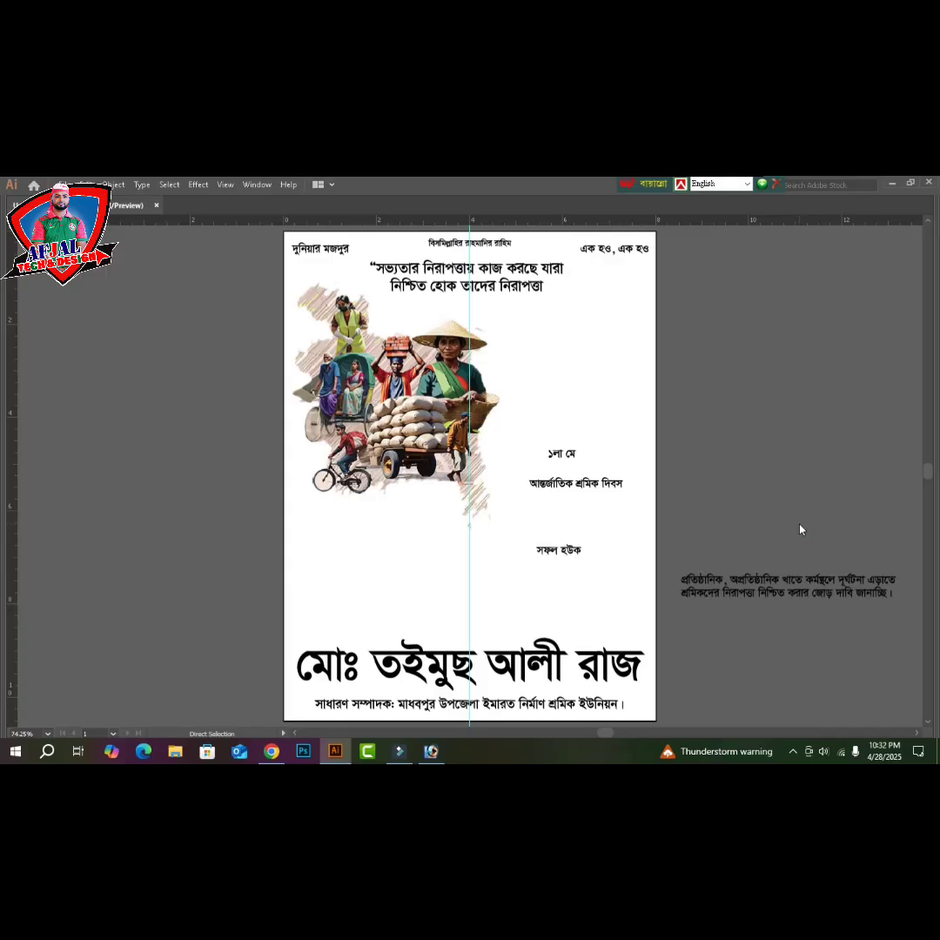
{"action": "key", "text": "ctrl+o"}
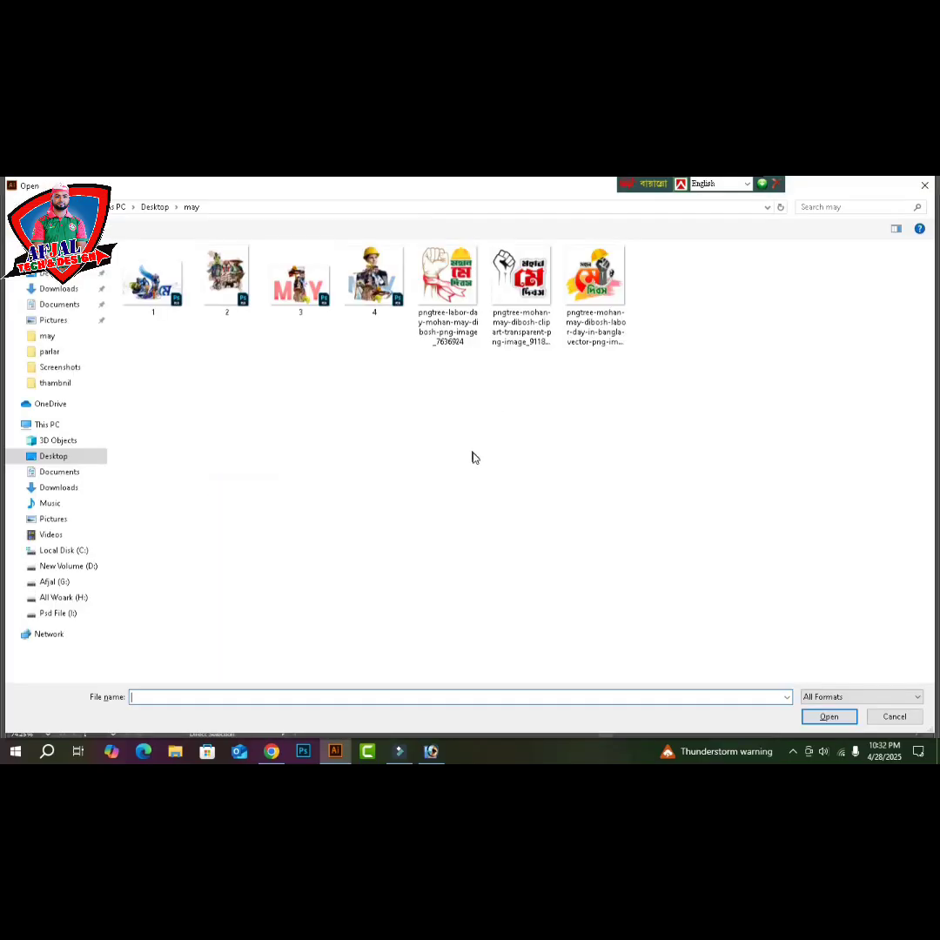
{"action": "left_click", "coordinate": [534, 281]}
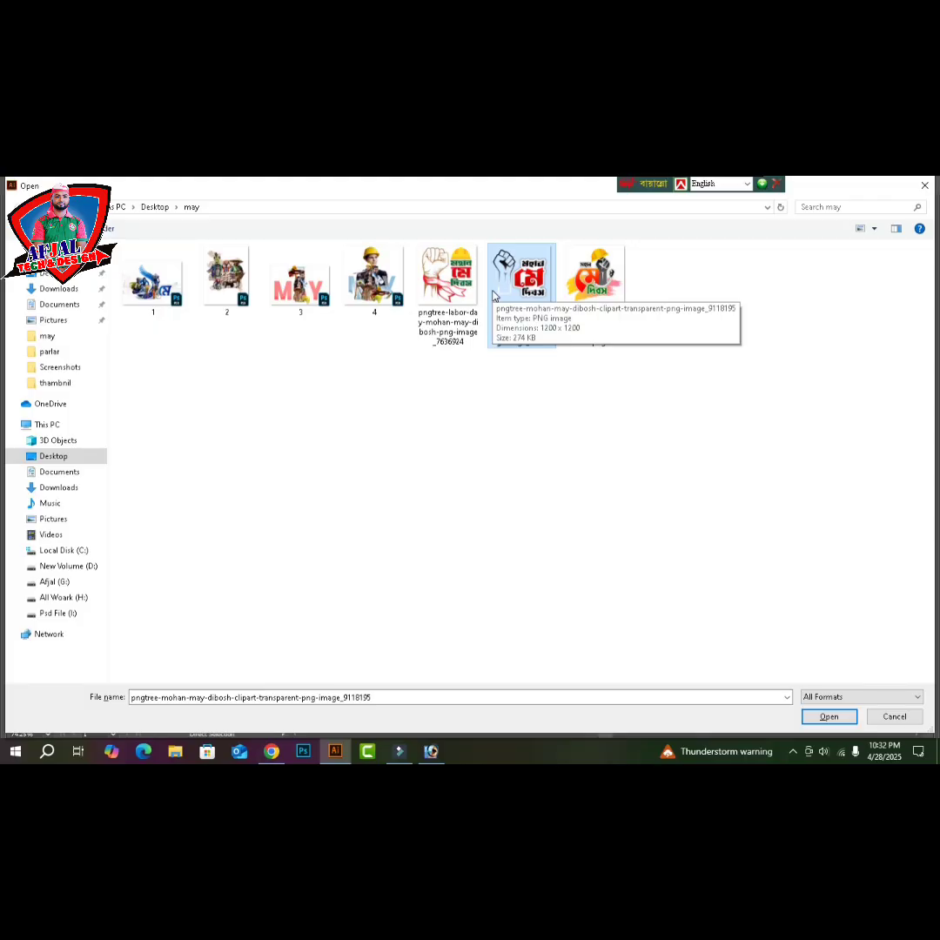
{"action": "left_click", "coordinate": [460, 301]}
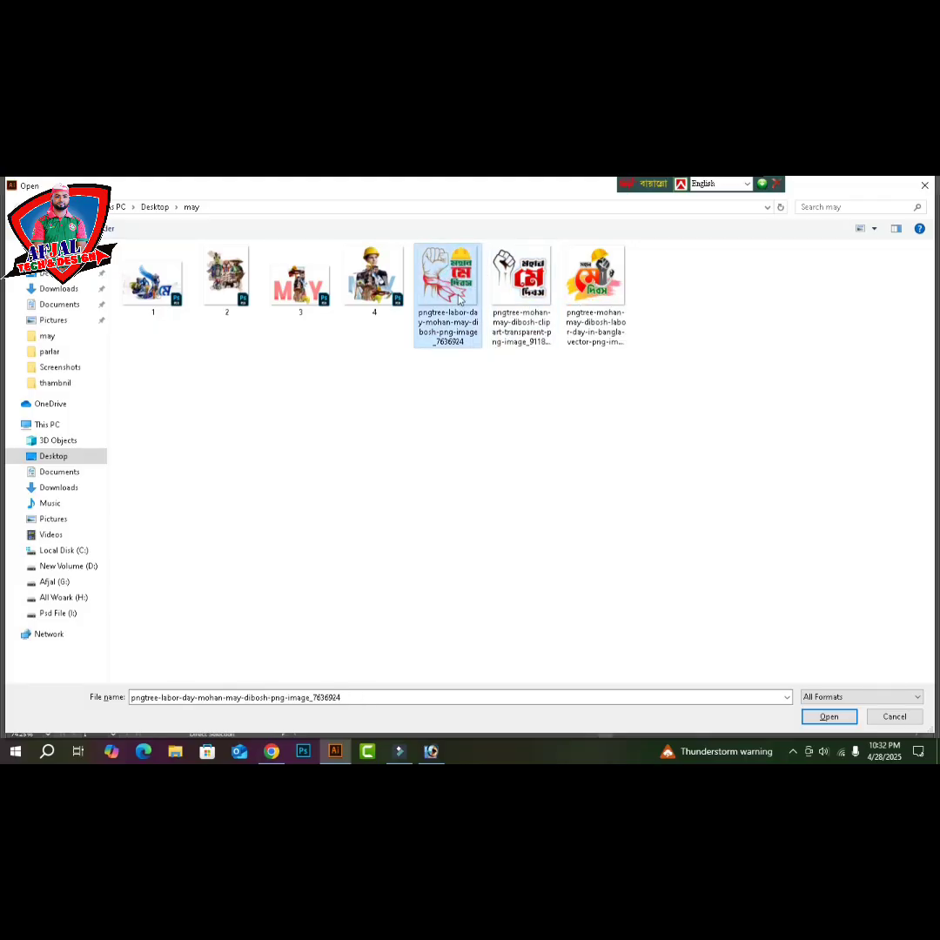
{"action": "double_click", "coordinate": [518, 276]}
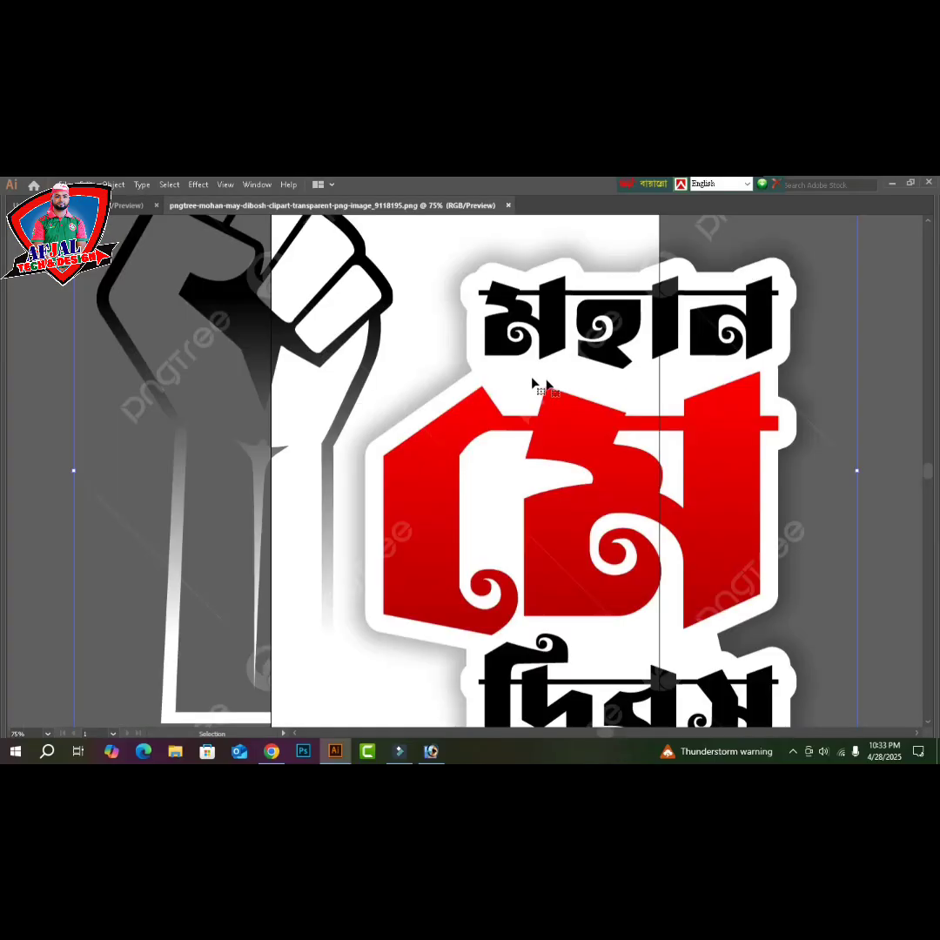
{"action": "left_click_drag", "start_coordinate": [857, 471], "coordinate": [621, 470]}
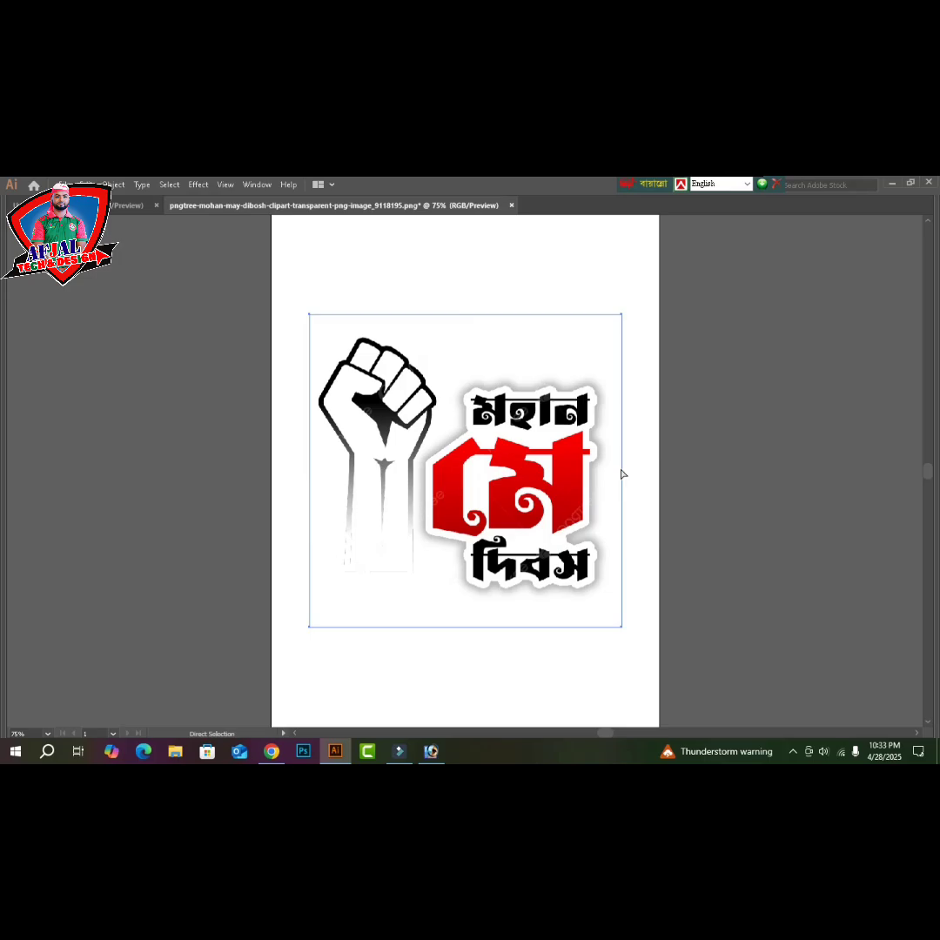
{"action": "key", "text": "ctrl+w"}
{"action": "left_click", "coordinate": [539, 480]}
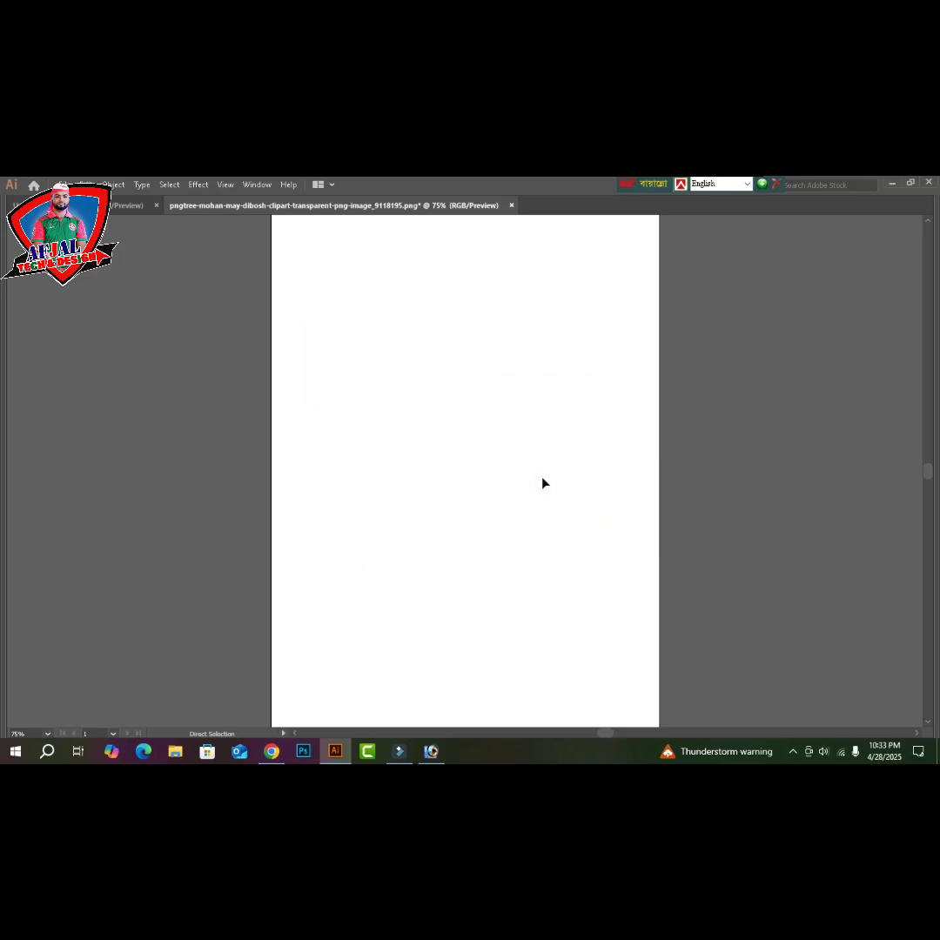
- Paste the মহান মে দিবস logo onto the poster, shrink it, and move it toward the upper right
{"action": "key", "text": "ctrl+v"}
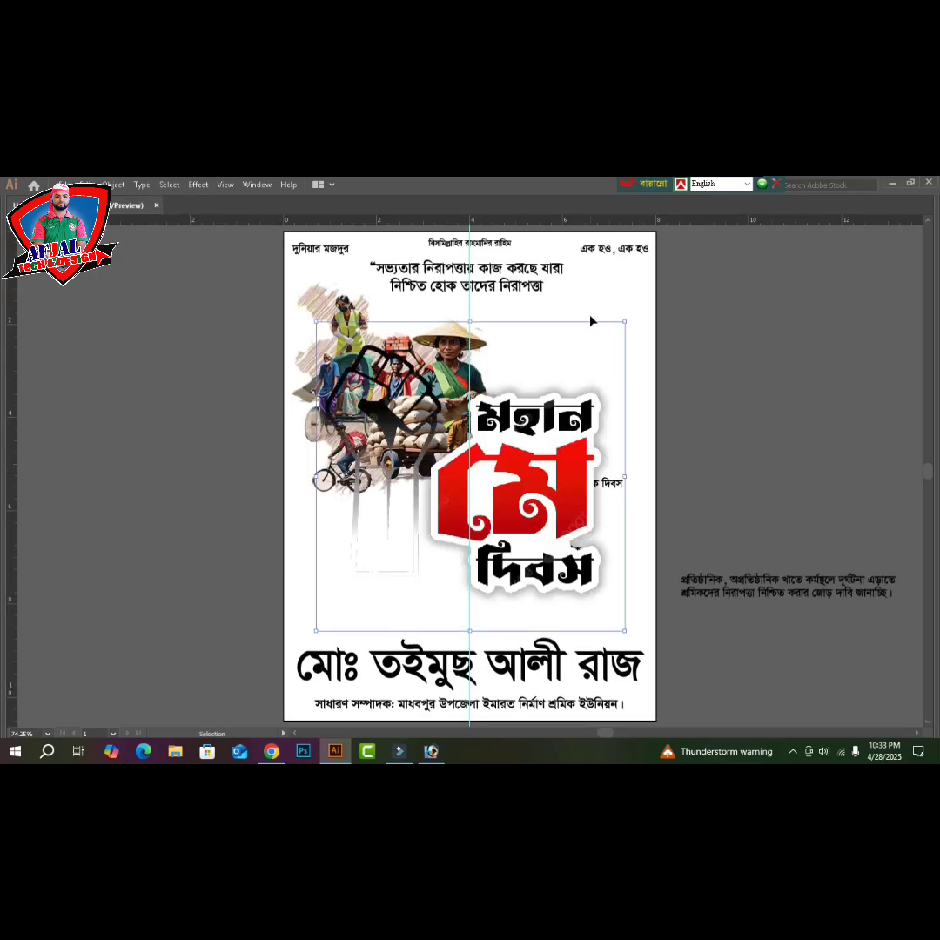
{"action": "left_click_drag", "start_coordinate": [626, 321], "coordinate": [550, 397]}
{"action": "left_click_drag", "start_coordinate": [508, 478], "coordinate": [600, 376]}
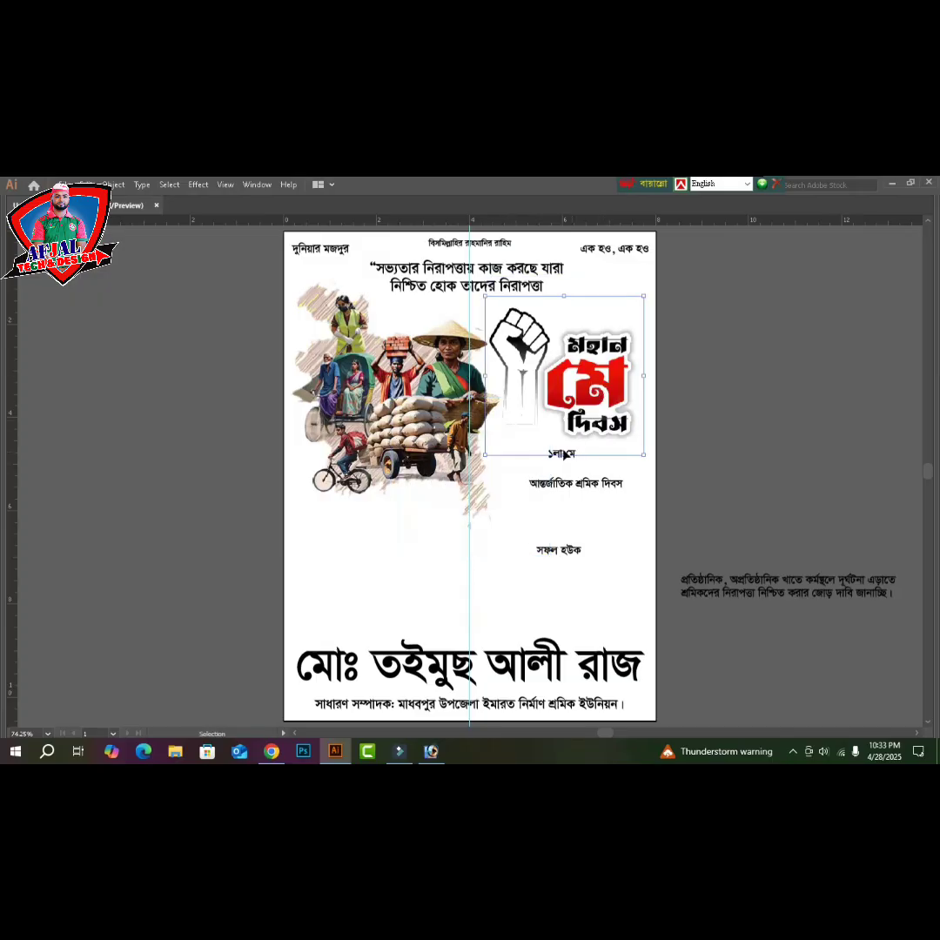
- Move ১লা মে onto the pasteboard, lower the subtitle, and place the fist logo beside the workers
{"action": "left_click", "coordinate": [561, 454], "text": "shift"}
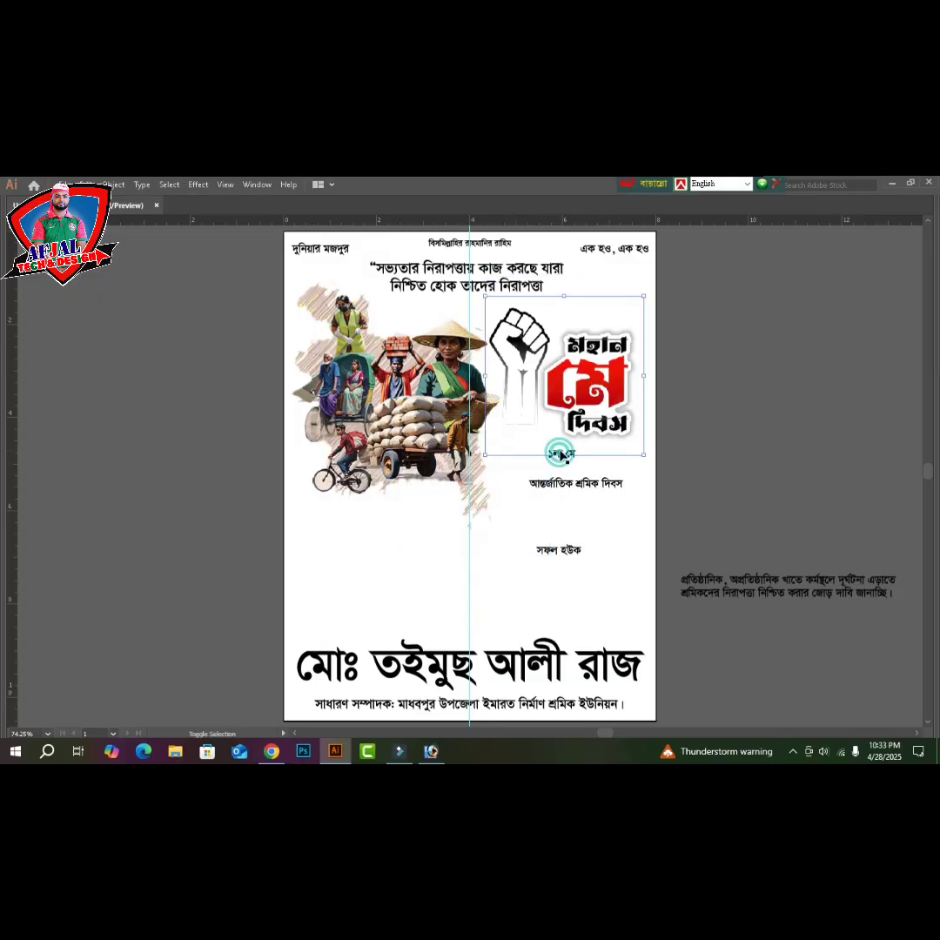
{"action": "left_click", "coordinate": [756, 399]}
{"action": "left_click_drag", "start_coordinate": [659, 457], "coordinate": [659, 457]}
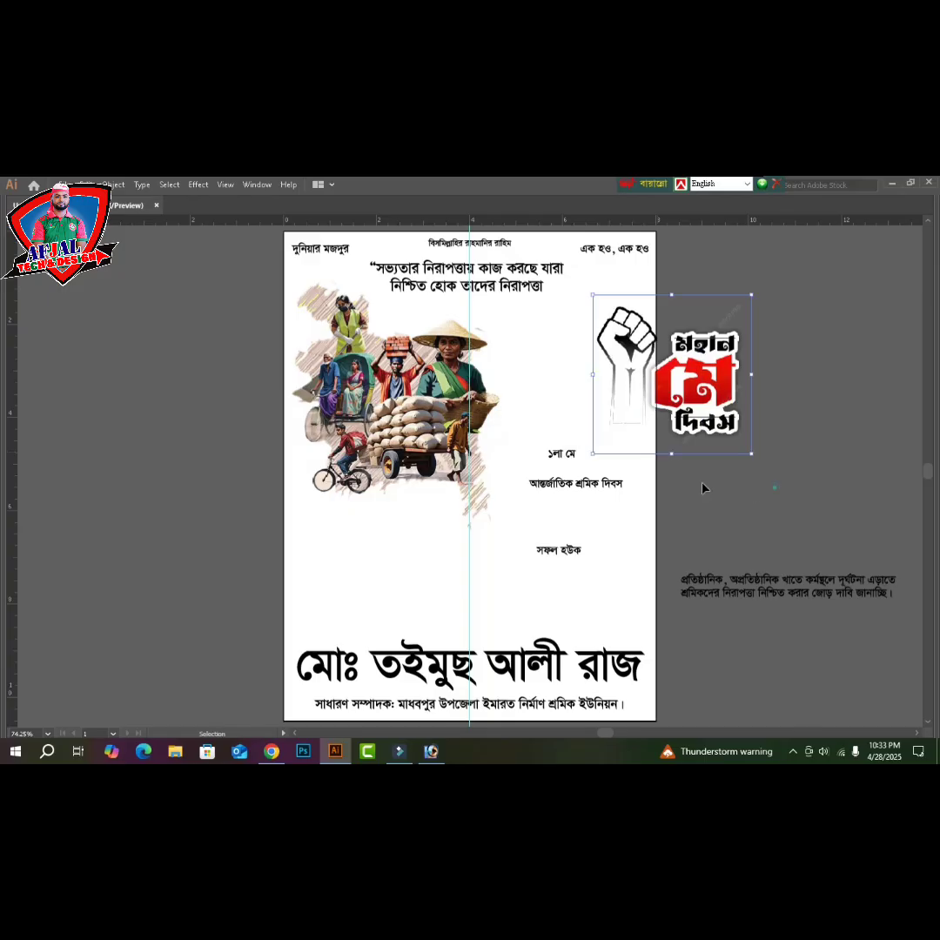
{"action": "left_click_drag", "start_coordinate": [562, 454], "coordinate": [754, 485]}
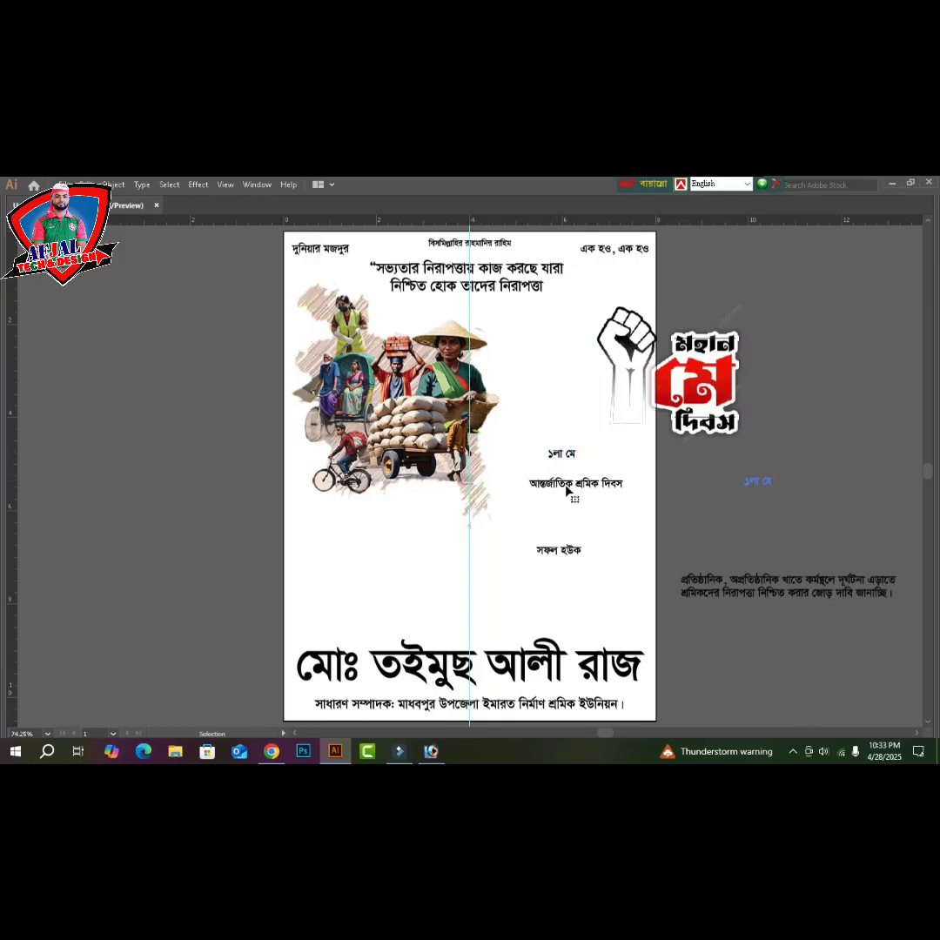
{"action": "left_click_drag", "start_coordinate": [566, 492], "coordinate": [567, 523]}
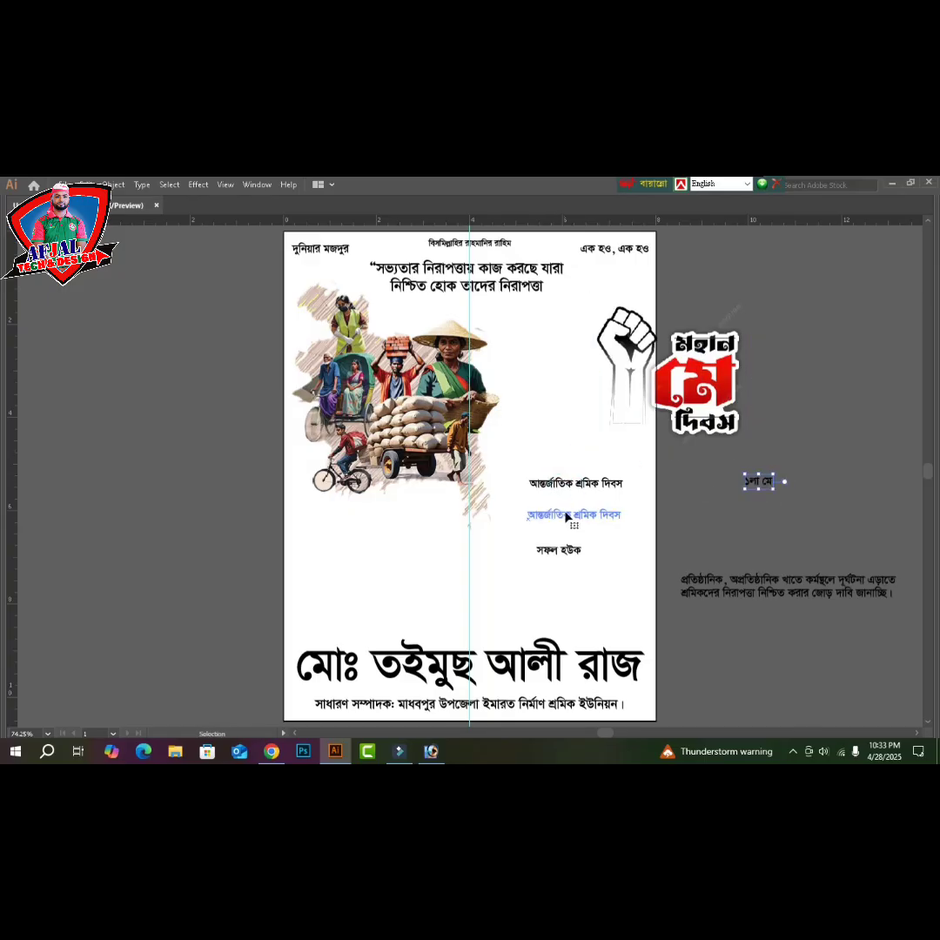
{"action": "left_click", "coordinate": [697, 393]}
{"action": "left_click_drag", "start_coordinate": [697, 393], "coordinate": [642, 419]}
{"action": "left_click", "coordinate": [748, 392]}
- Zoom the page to 100% and bring up the Open dialog
{"action": "key", "text": "ctrl+plus"}
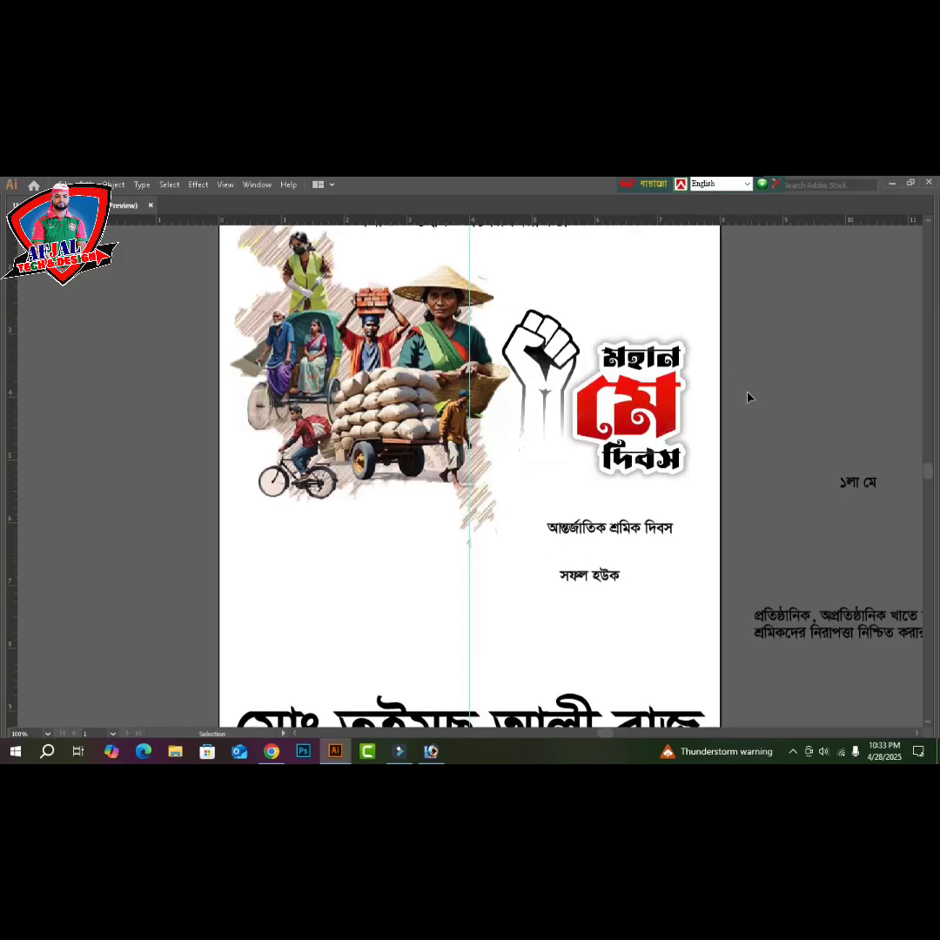
{"action": "scroll", "coordinate": [747, 398], "scroll_direction": "up", "scroll_amount": 1}
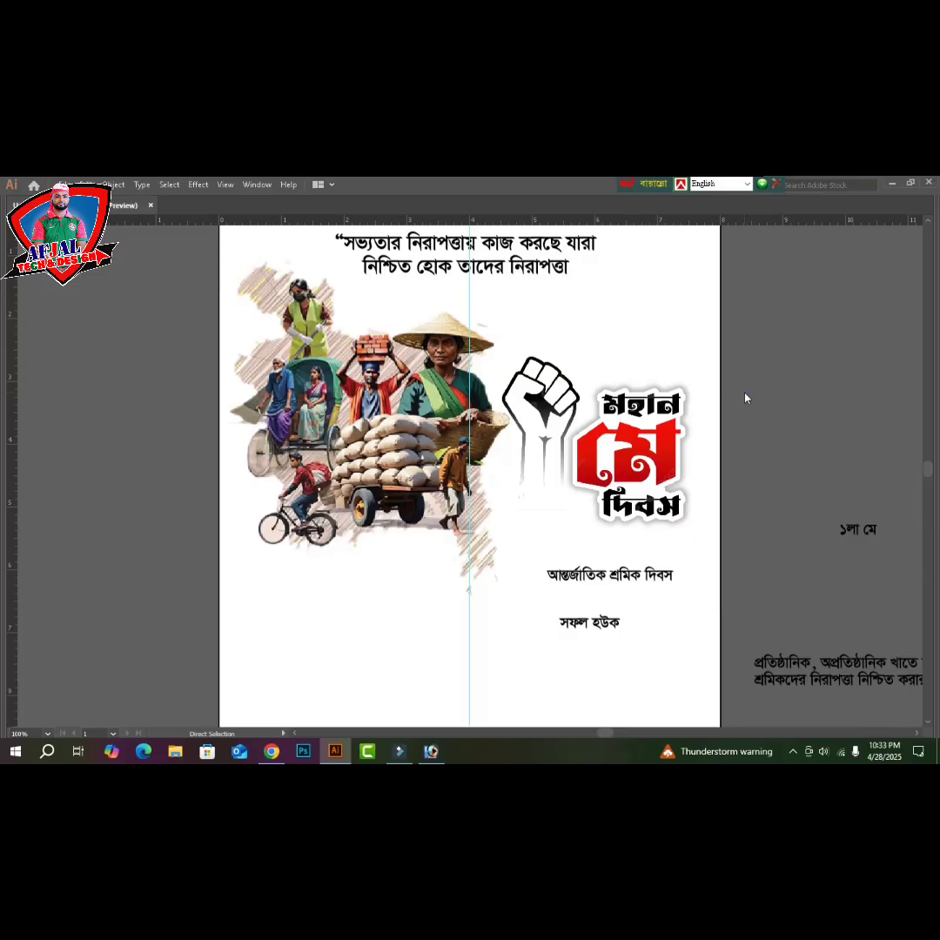
{"action": "key", "text": "ctrl+o"}
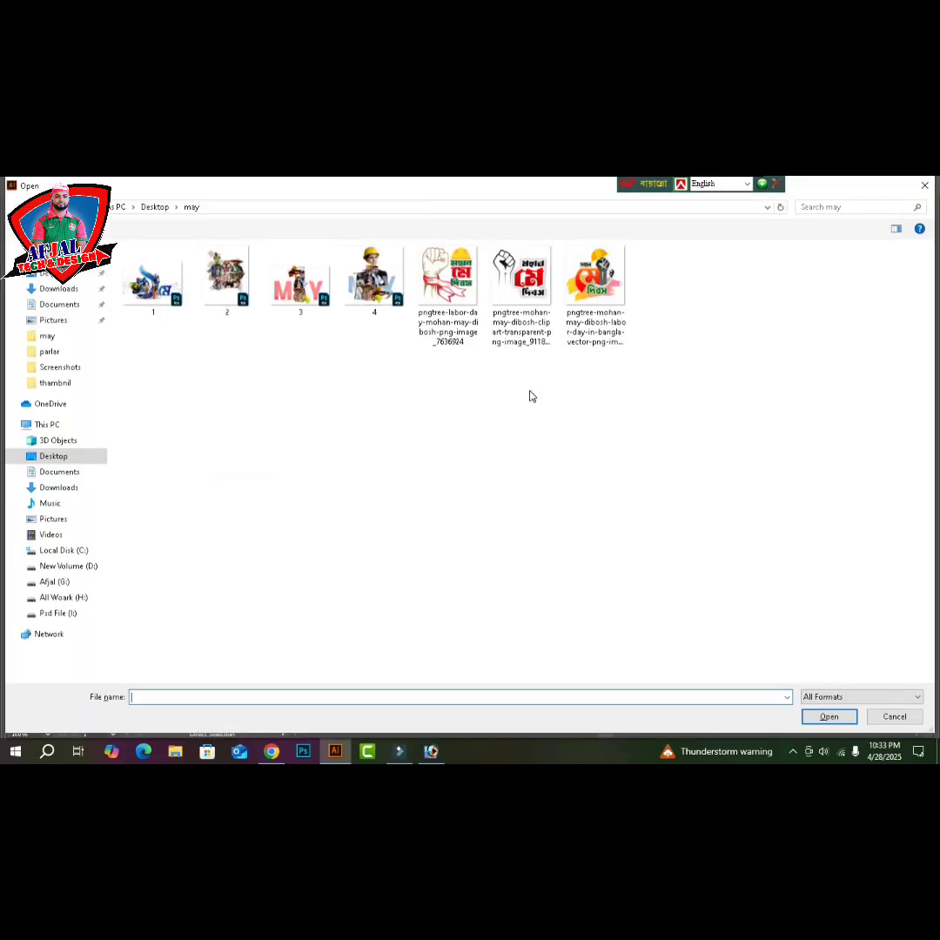
- Look through the May Day logo files in the may folder, then close the dialog without opening any
{"action": "left_click", "coordinate": [523, 287]}
{"action": "left_click", "coordinate": [572, 297]}
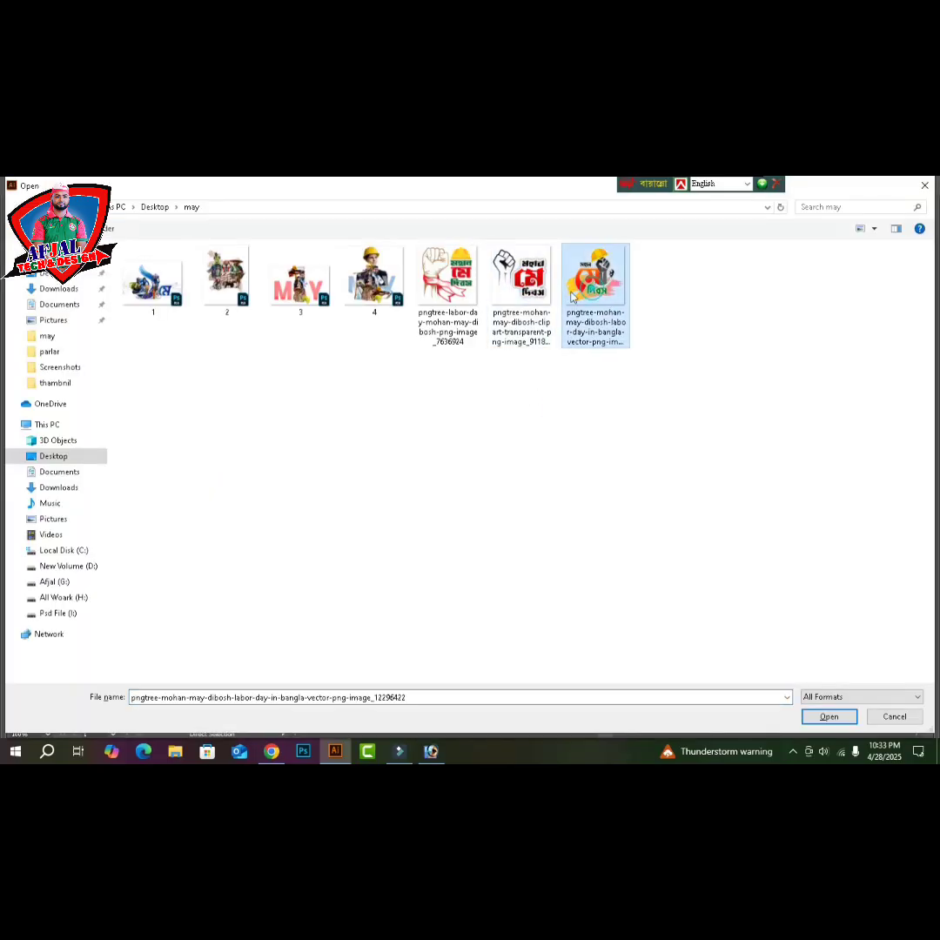
{"action": "left_click", "coordinate": [475, 301]}
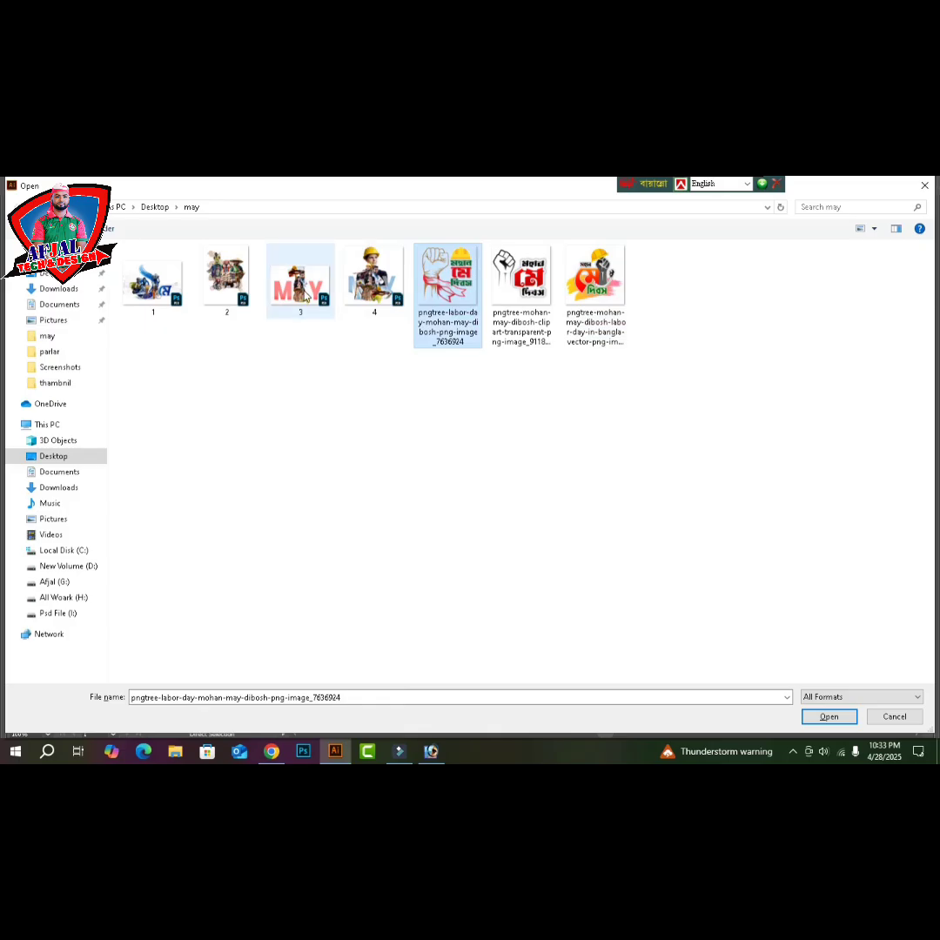
{"action": "left_click", "coordinate": [296, 283]}
{"action": "left_click", "coordinate": [237, 289]}
{"action": "left_click", "coordinate": [375, 283]}
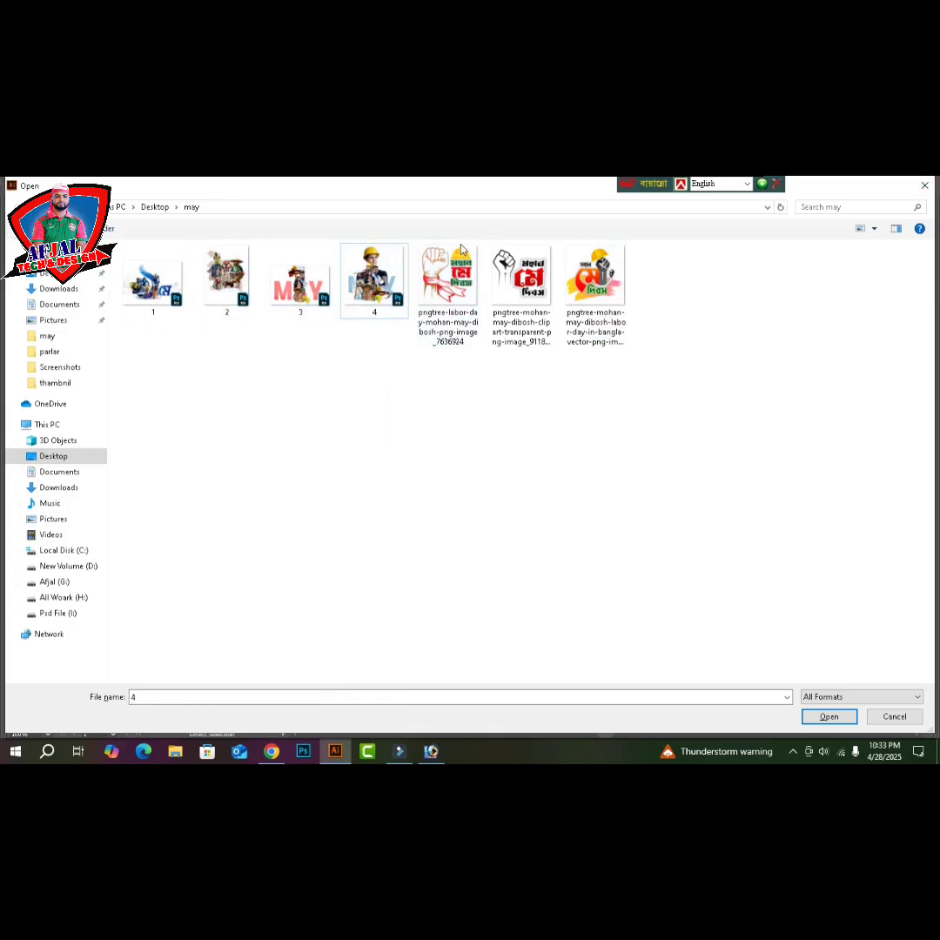
{"action": "left_click", "coordinate": [926, 189]}
- Scale the fist May Day logo up slightly and raise it a few pixels
{"action": "key", "text": "v"}
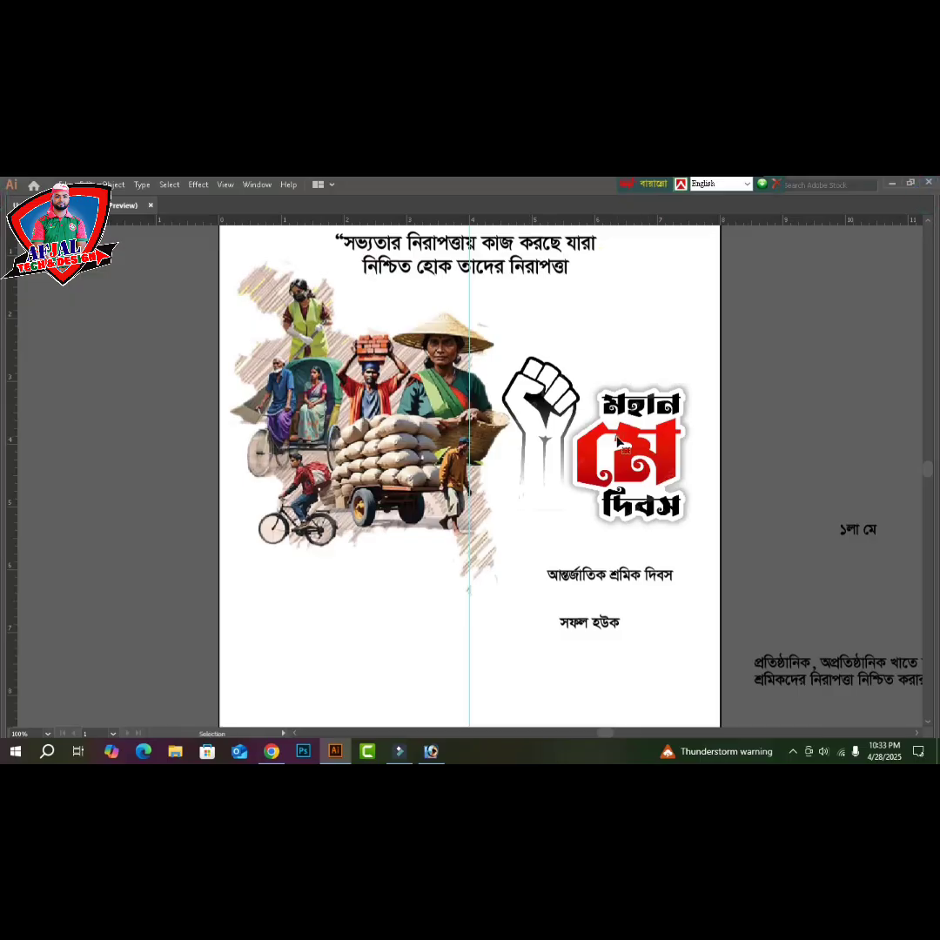
{"action": "left_click", "coordinate": [617, 438]}
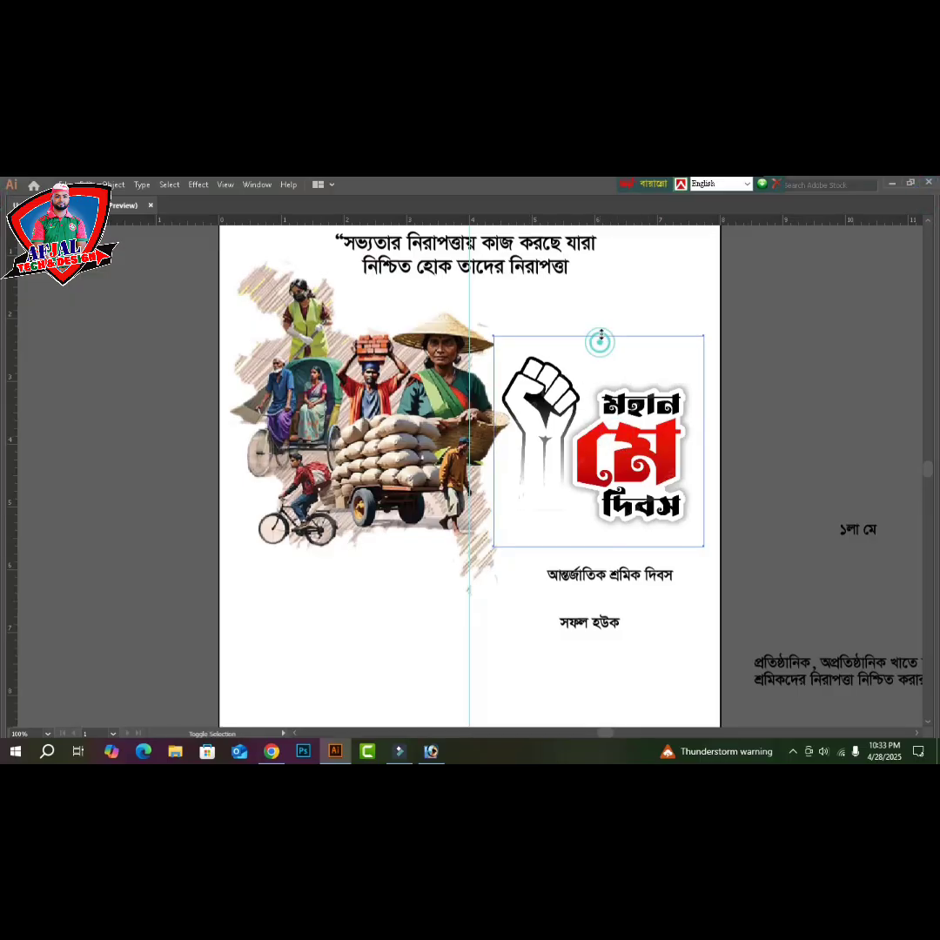
{"action": "left_click_drag", "start_coordinate": [601, 345], "coordinate": [599, 333]}
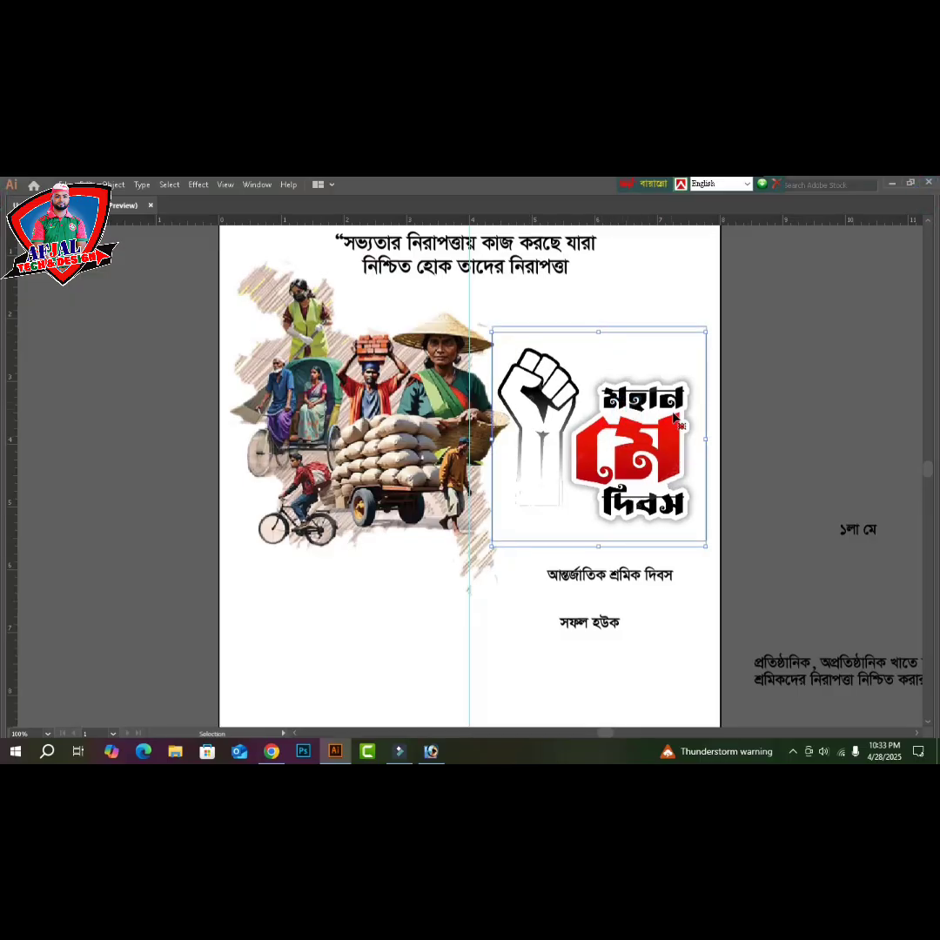
{"action": "left_click_drag", "start_coordinate": [627, 408], "coordinate": [627, 402]}
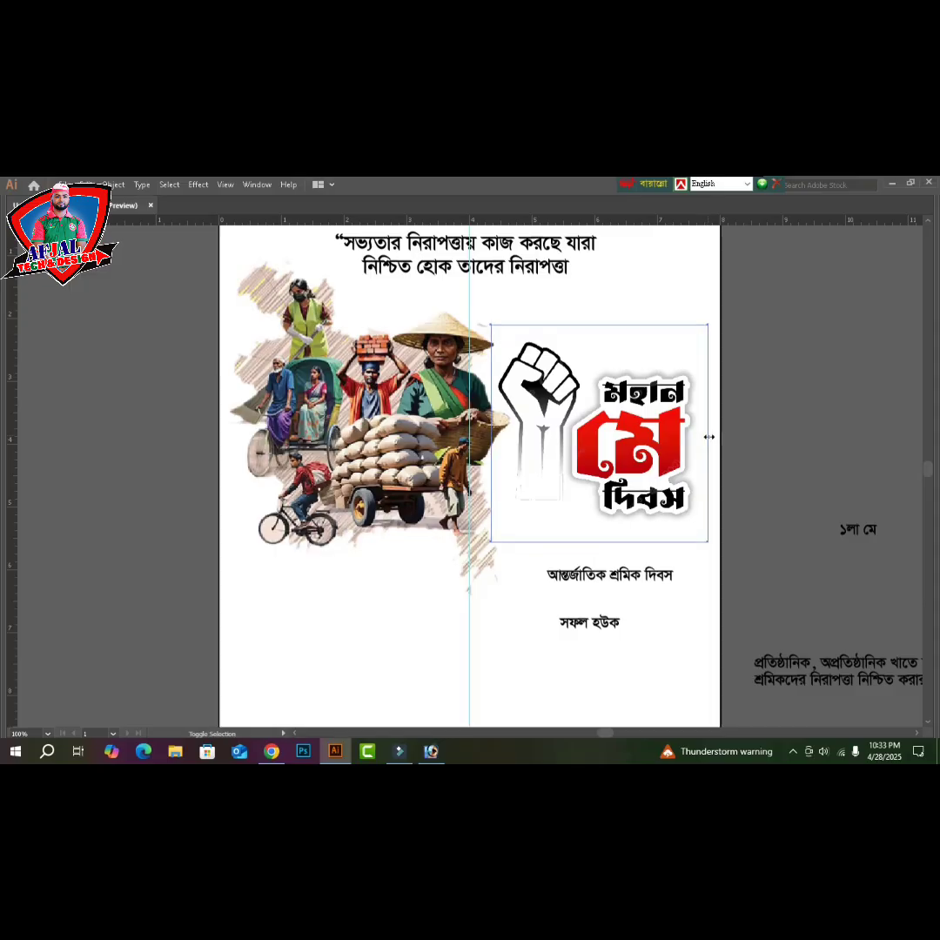
{"action": "left_click", "coordinate": [836, 473]}
- Alt-drag a copy of ১লা মে above the logo, enlarge it at 200% zoom, and reopen the Open dialog
{"action": "left_click_drag", "start_coordinate": [865, 530], "coordinate": [634, 364]}
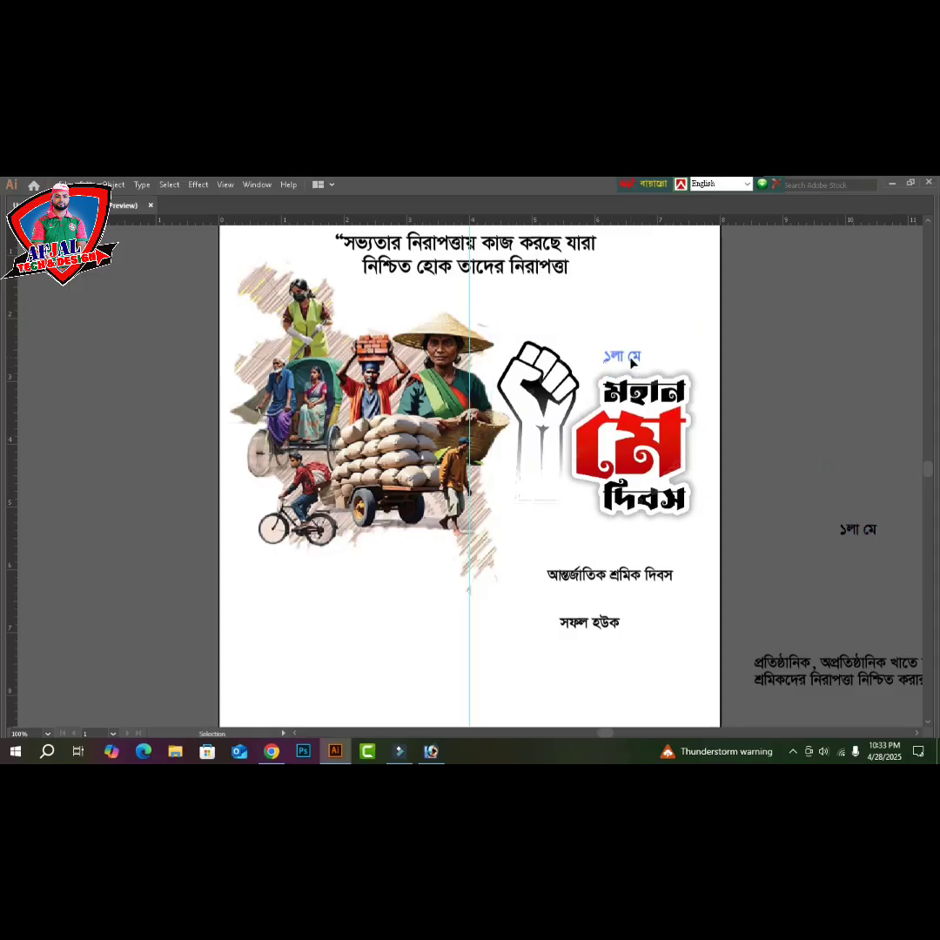
{"action": "key", "text": "ctrl+equal"}
{"action": "left_click_drag", "start_coordinate": [509, 457], "coordinate": [528, 445]}
{"action": "key", "text": "a"}
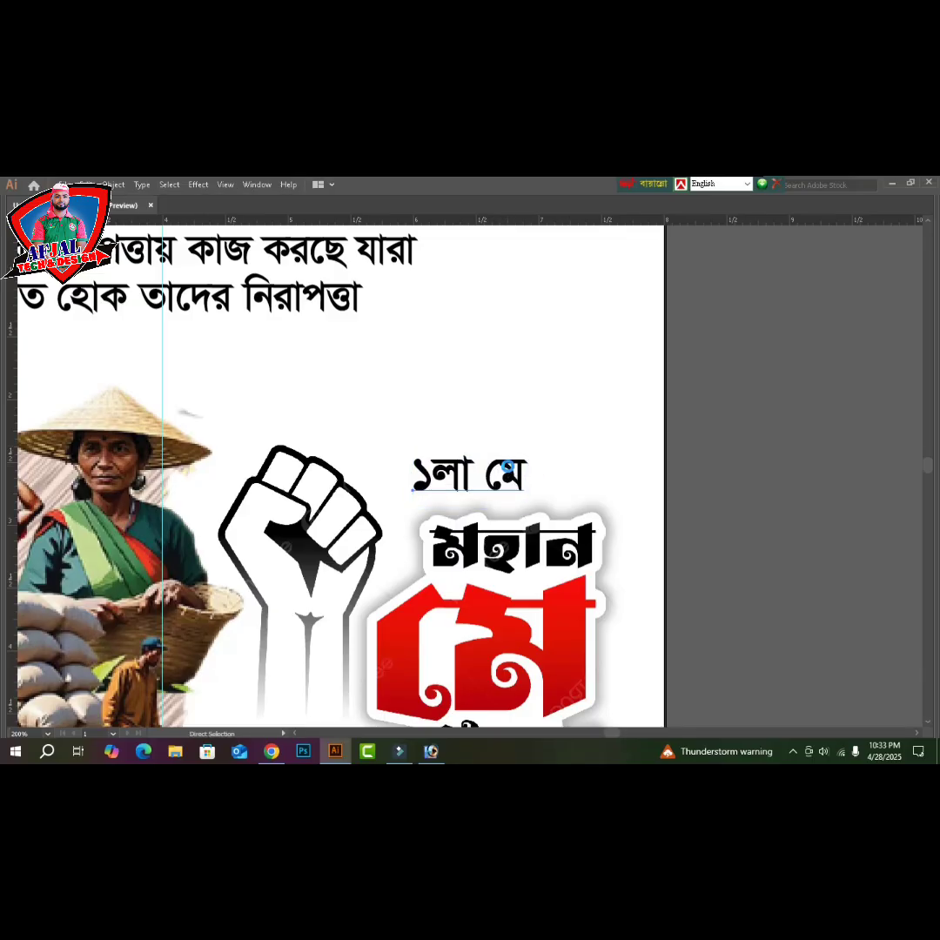
{"action": "key", "text": "ctrl+o"}
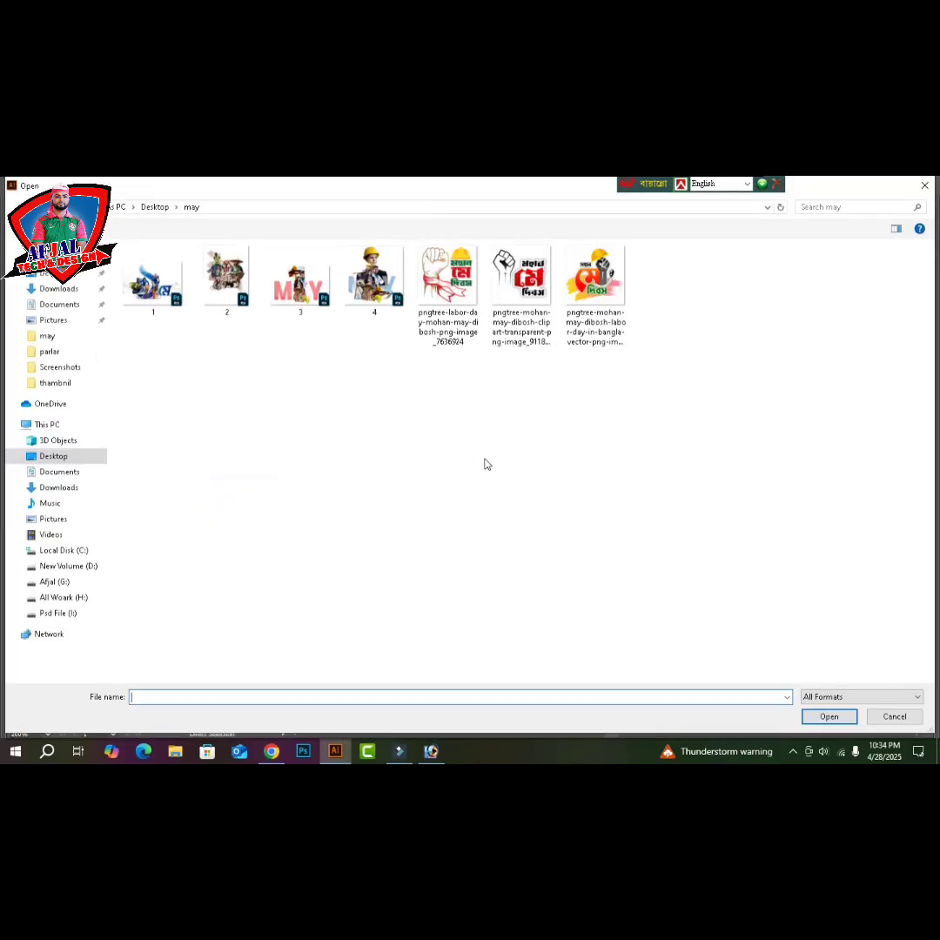
- View the G: and All Woark (H:) drives as large icons, then close the dialog without opening anything
{"action": "key", "text": "BackSpace"}
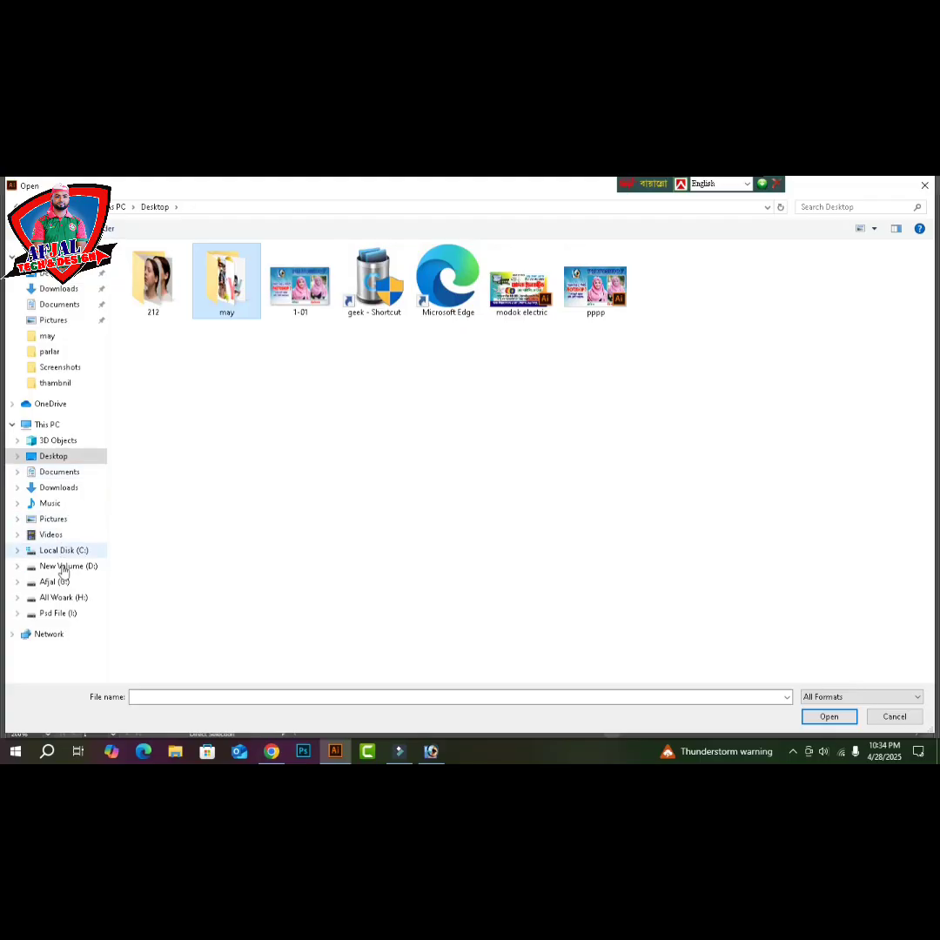
{"action": "left_click", "coordinate": [56, 583]}
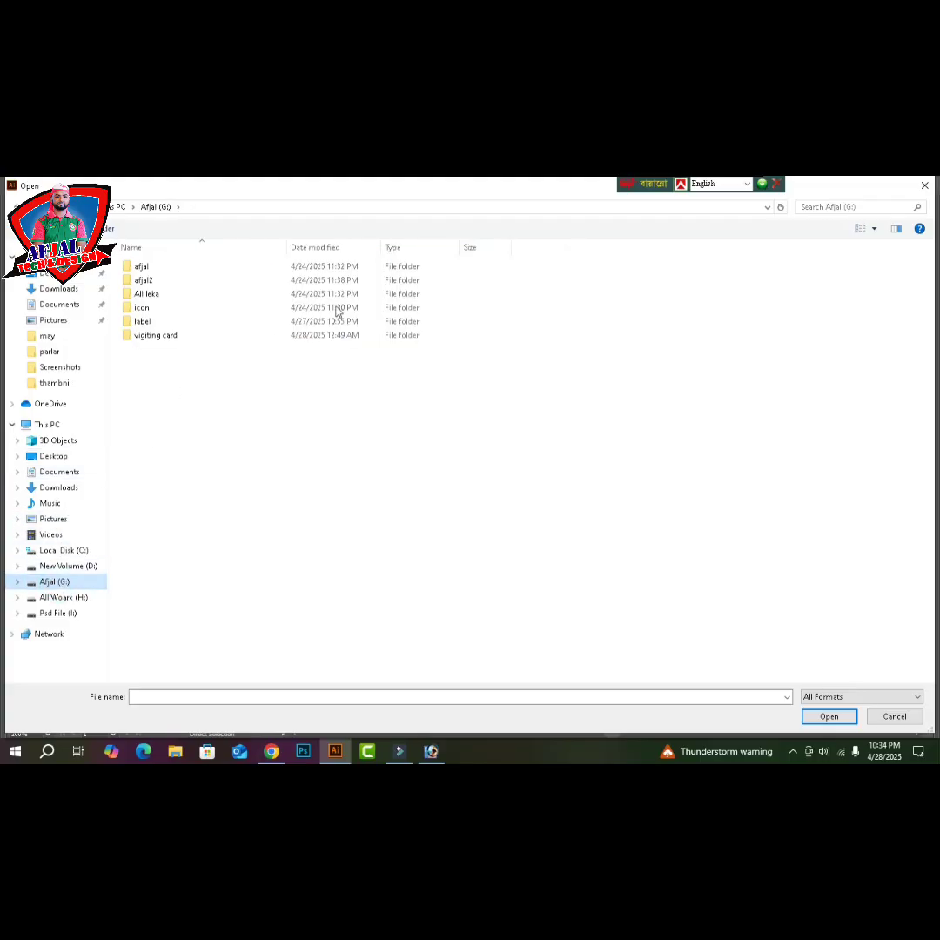
{"action": "left_click", "coordinate": [875, 229]}
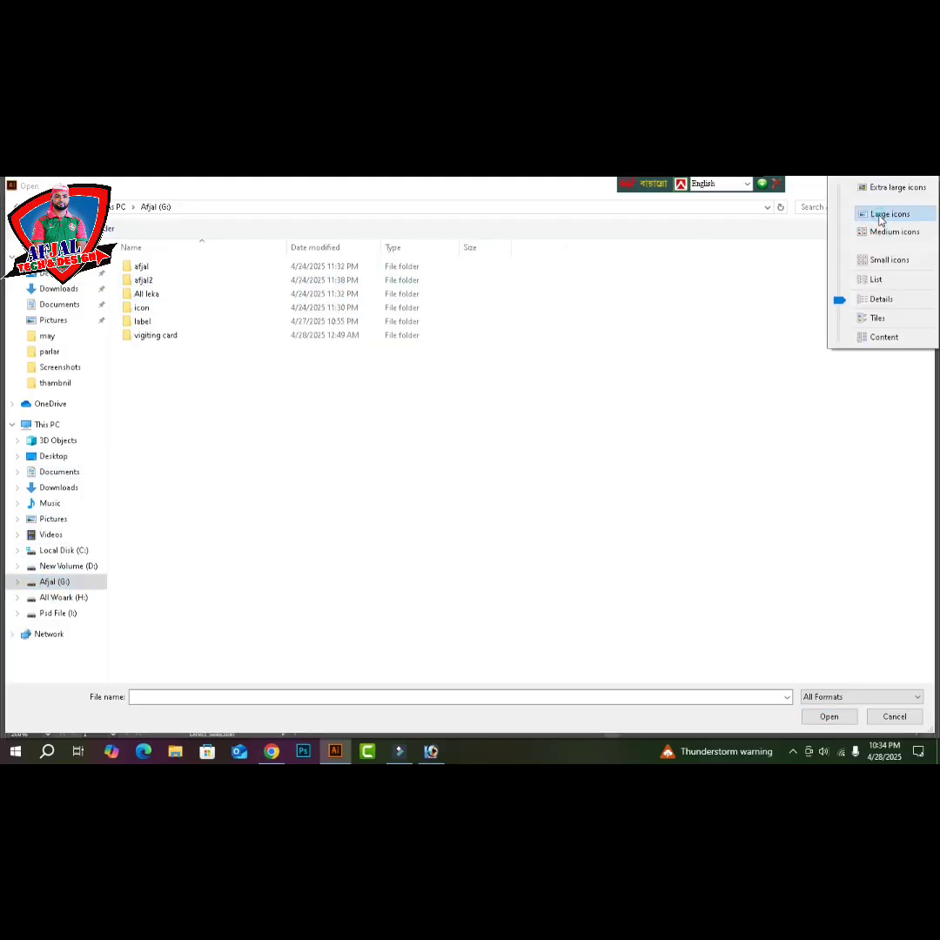
{"action": "left_click", "coordinate": [876, 213]}
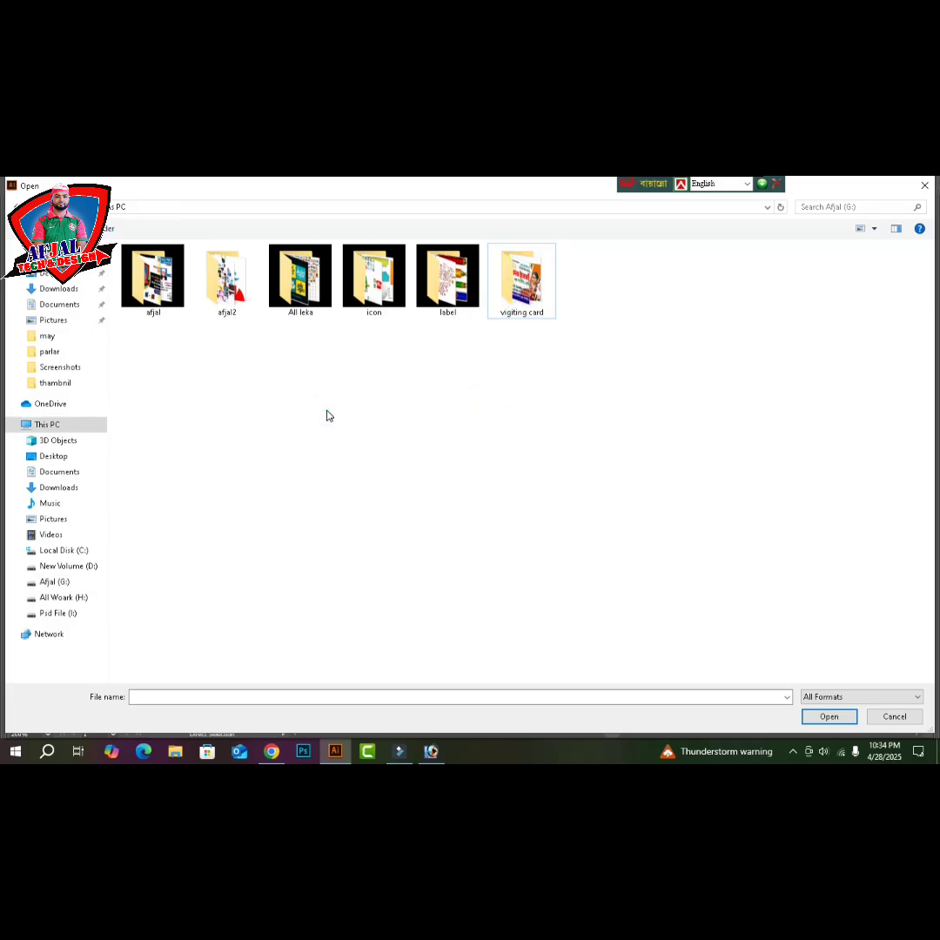
{"action": "key", "text": "alt+Up"}
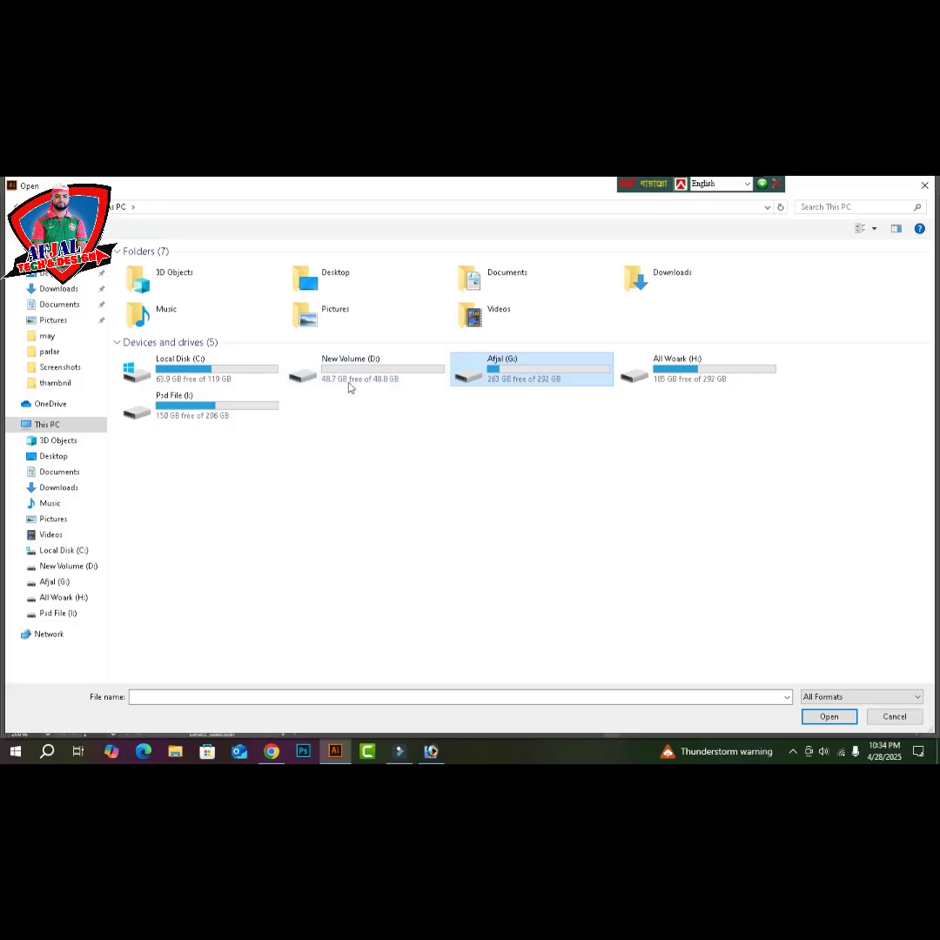
{"action": "double_click", "coordinate": [697, 383]}
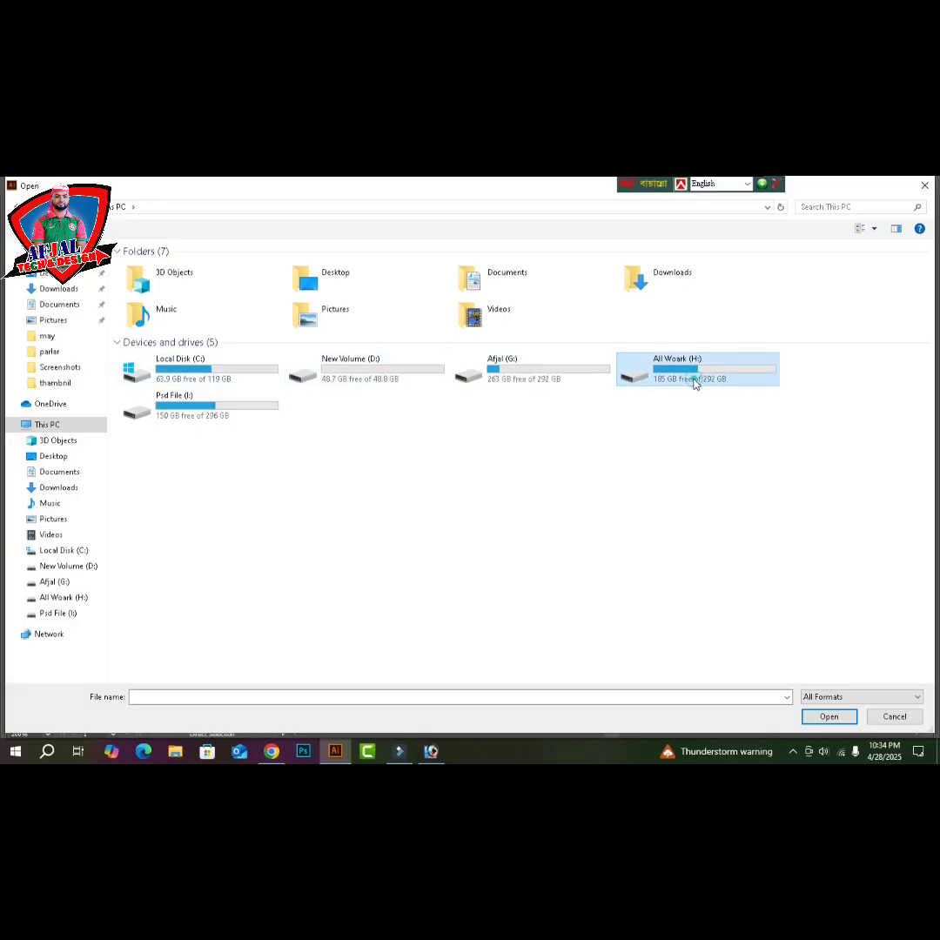
{"action": "left_click", "coordinate": [875, 229]}
{"action": "left_click", "coordinate": [879, 213]}
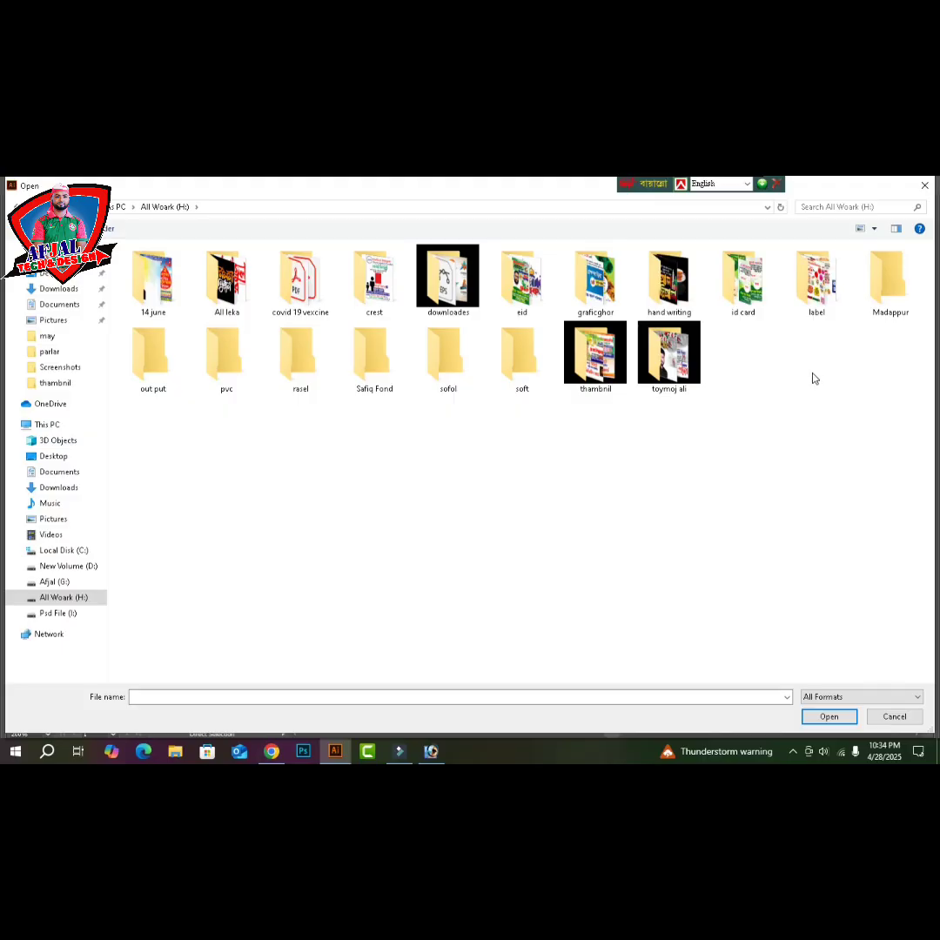
{"action": "left_click", "coordinate": [925, 185]}
- Delete the word মে from the ১লা মে text, leaving just ১লা
{"action": "left_click", "coordinate": [467, 454]}
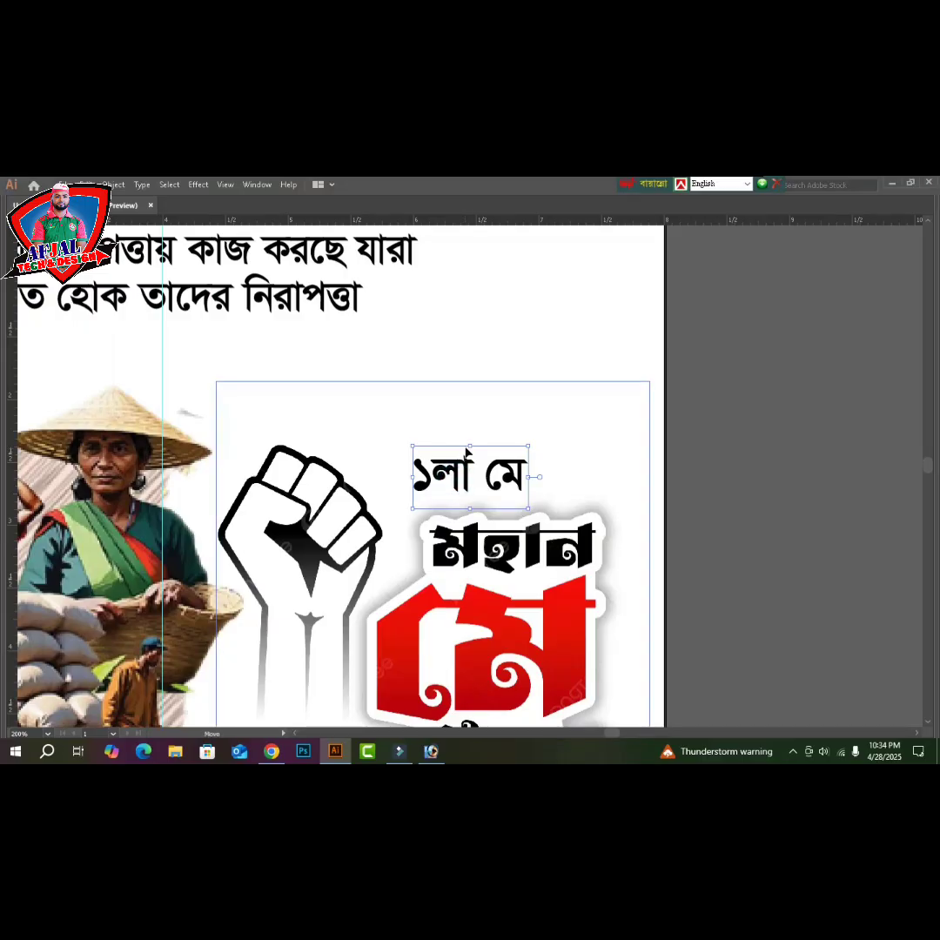
{"action": "key", "text": "ctrl+z"}
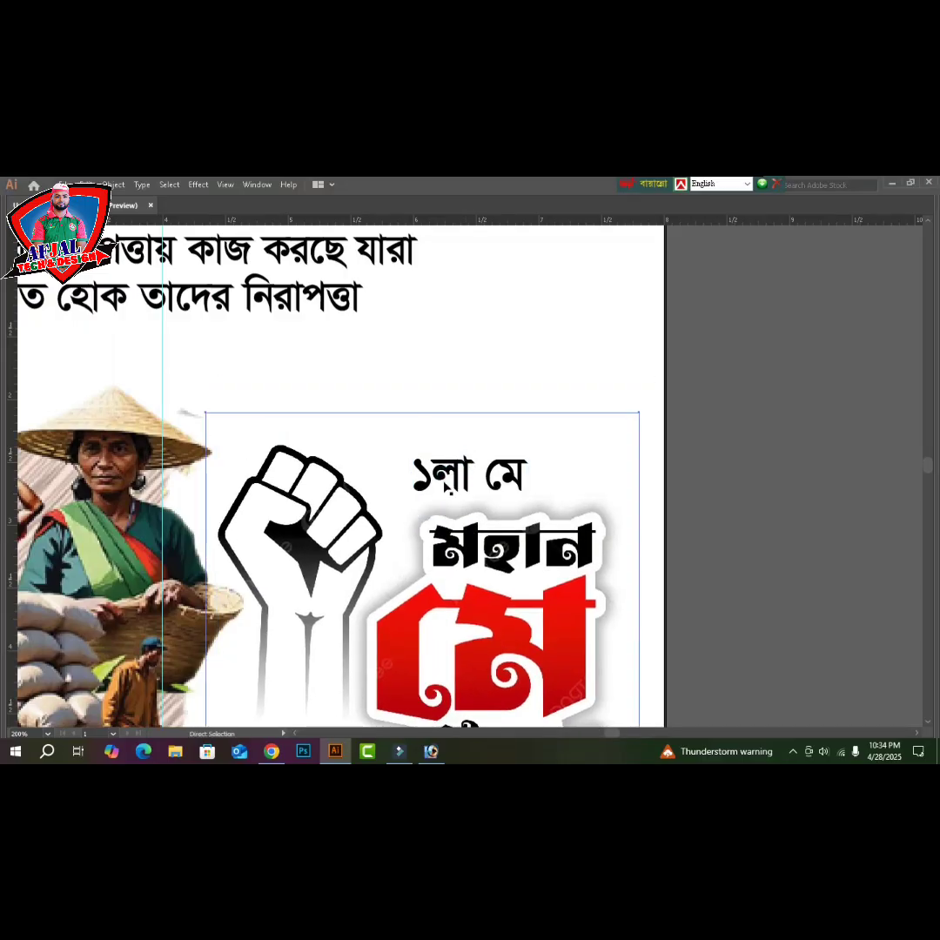
{"action": "key", "text": "v"}
{"action": "left_click", "coordinate": [452, 455]}
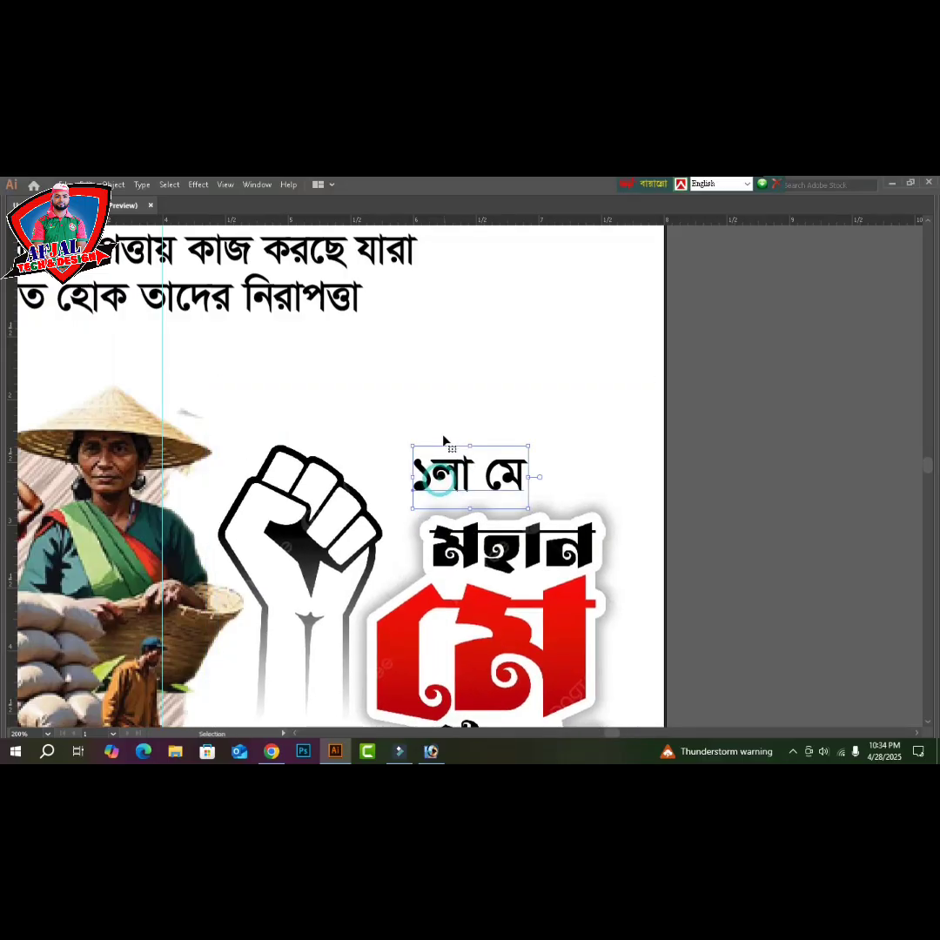
{"action": "double_click", "coordinate": [489, 477]}
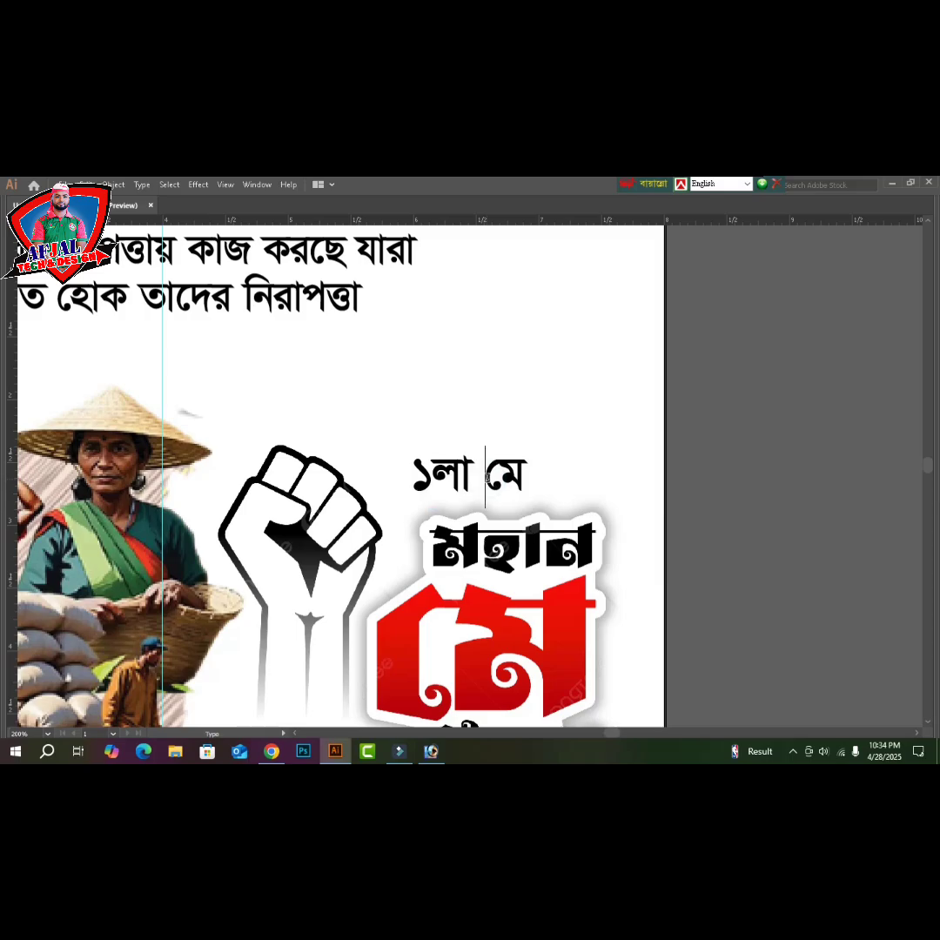
{"action": "double_click", "coordinate": [492, 479]}
{"action": "key", "text": "BackSpace"}
{"action": "key", "text": "Escape"}
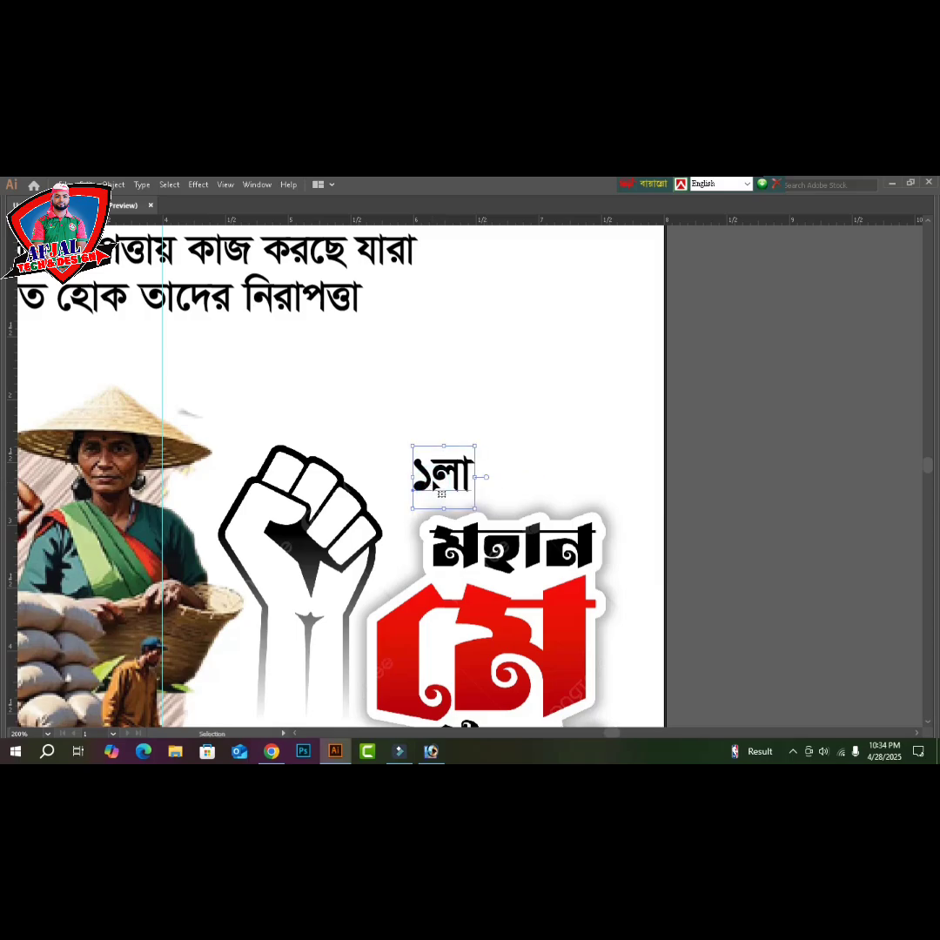
- Enlarge ১লা, move it up above মহান, and bring back the panels
{"action": "left_click_drag", "start_coordinate": [495, 435], "coordinate": [514, 416]}
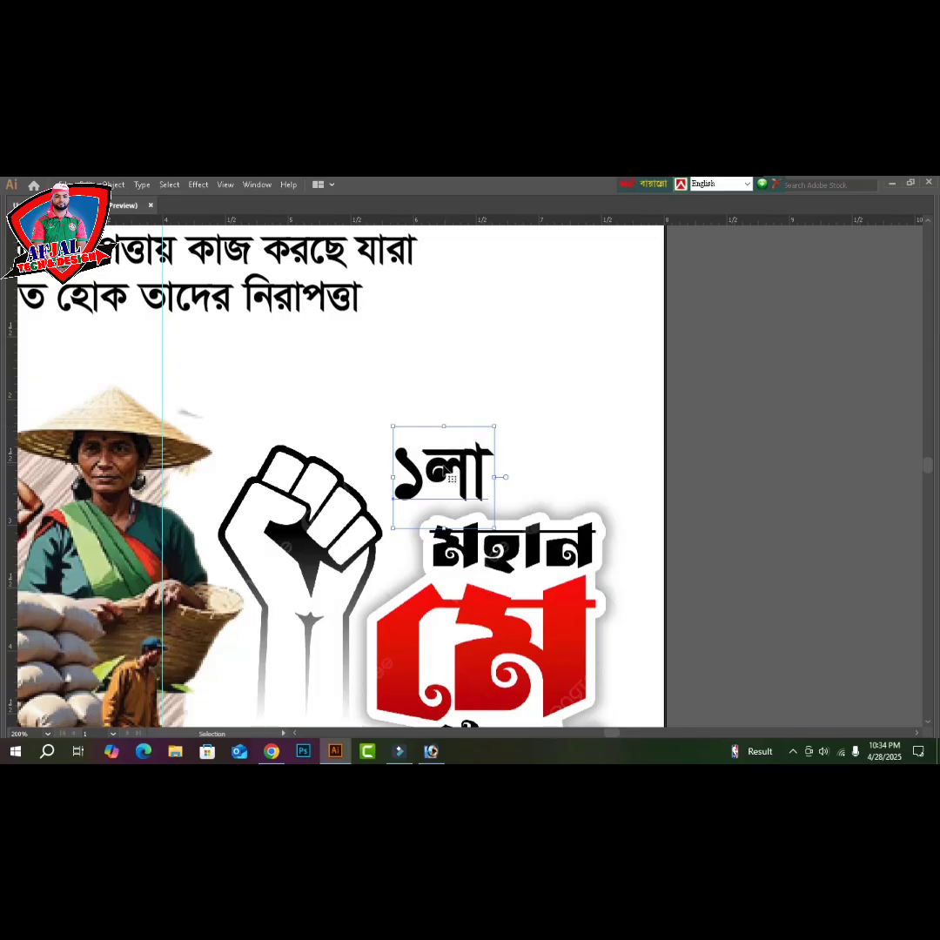
{"action": "left_click_drag", "start_coordinate": [457, 451], "coordinate": [481, 372]}
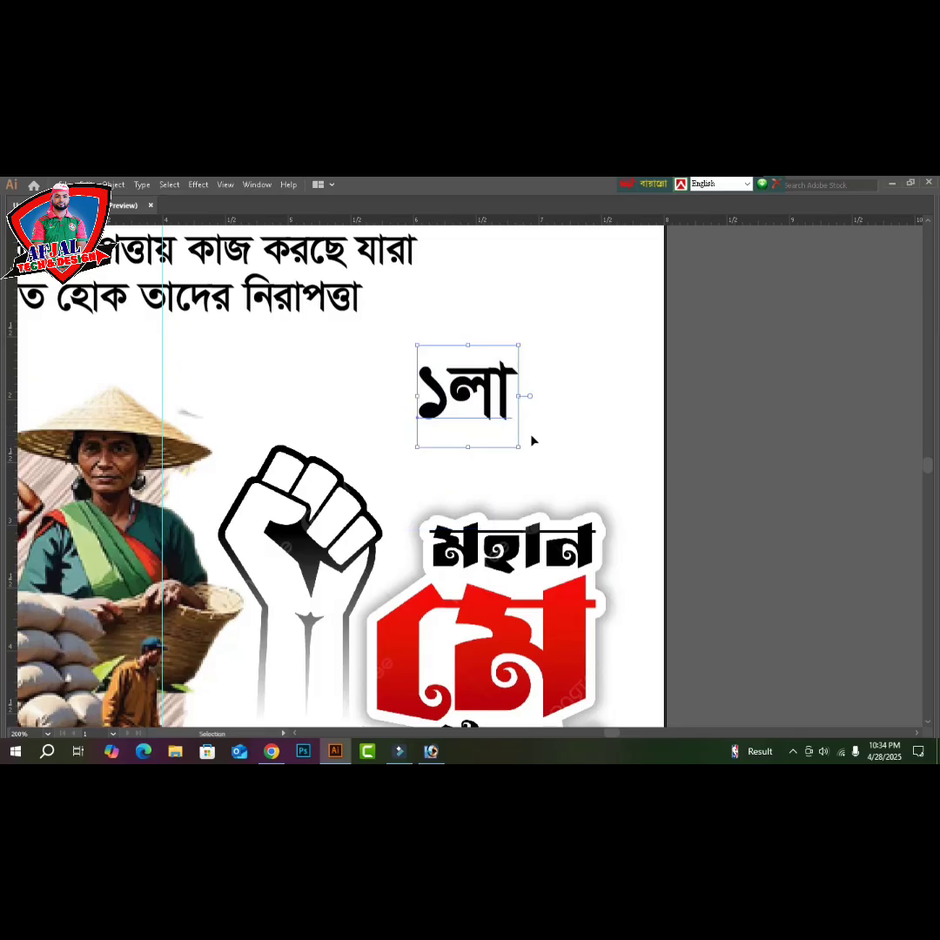
{"action": "key", "text": "Tab"}
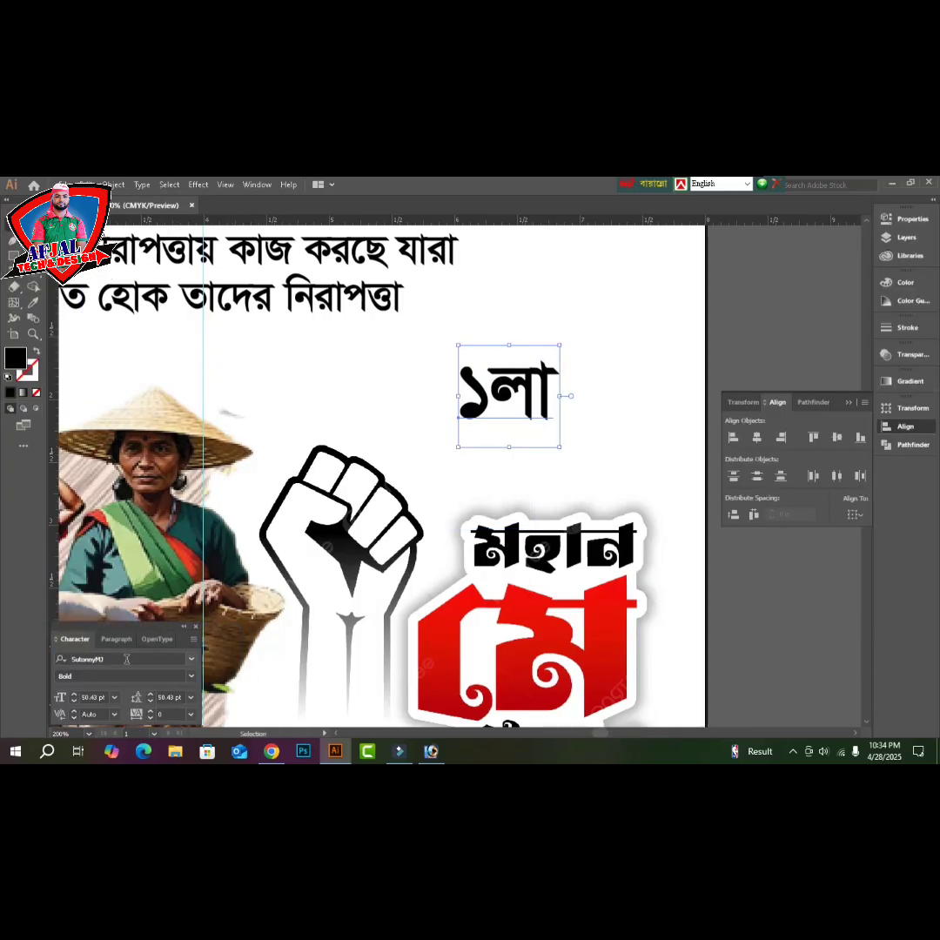
- Change the ১লা font from SutonnyMJ to FN Nuralam Irfan B2003 in the Character panel
{"action": "left_click", "coordinate": [125, 658]}
{"action": "type", "text": "s"}
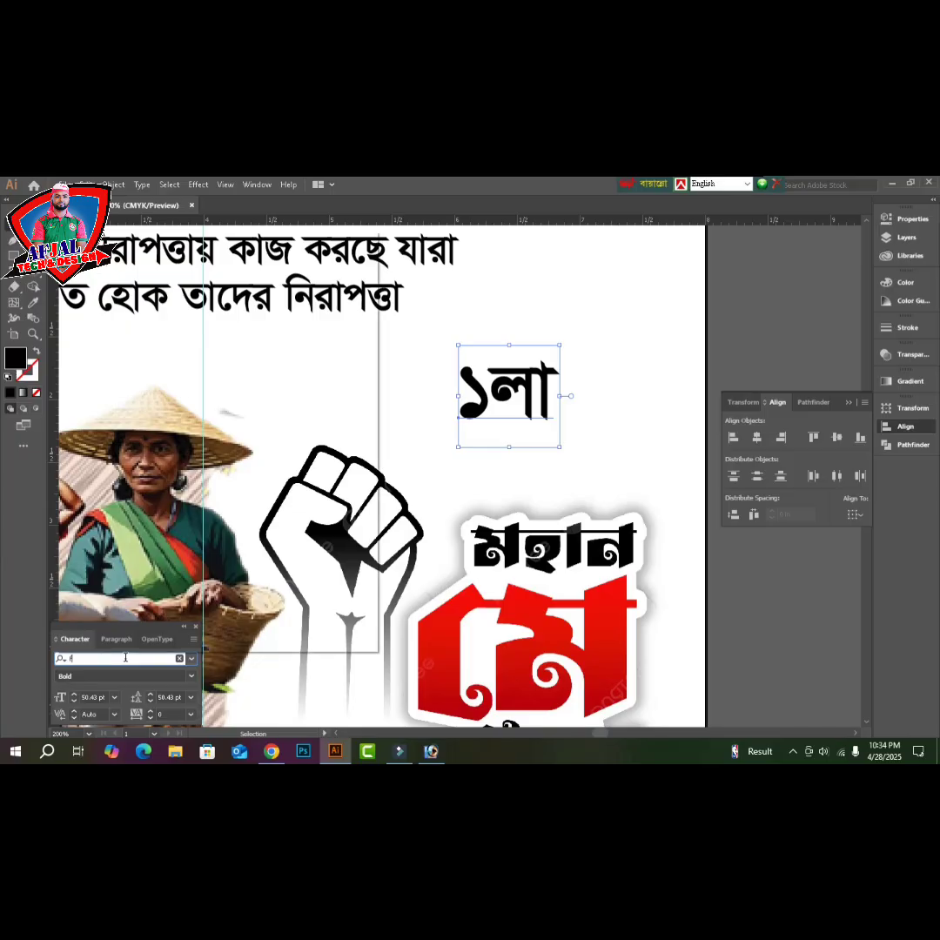
{"action": "type", "text": "n"}
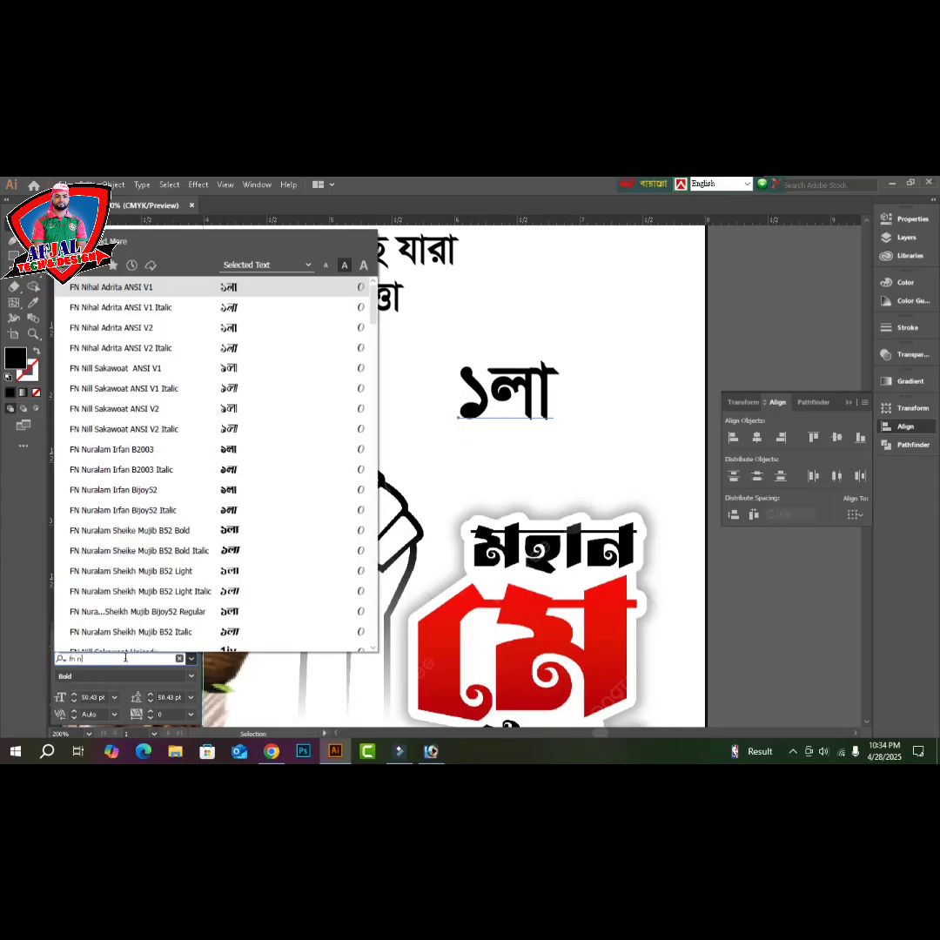
{"action": "key", "text": "Down"}
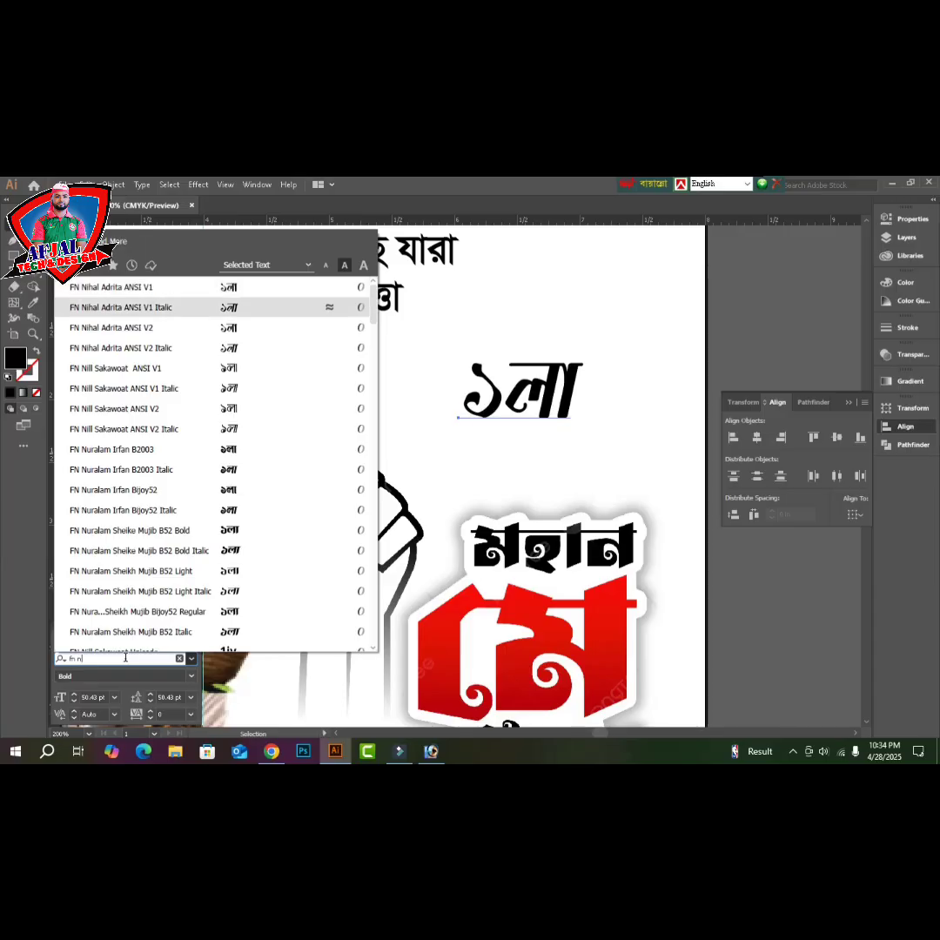
{"action": "key", "text": "Up"}
{"action": "key", "text": "Down"}
{"action": "key", "text": "Down"}
{"action": "key", "text": "Down"}
{"action": "key", "text": "Down"}
{"action": "key", "text": "Down"}
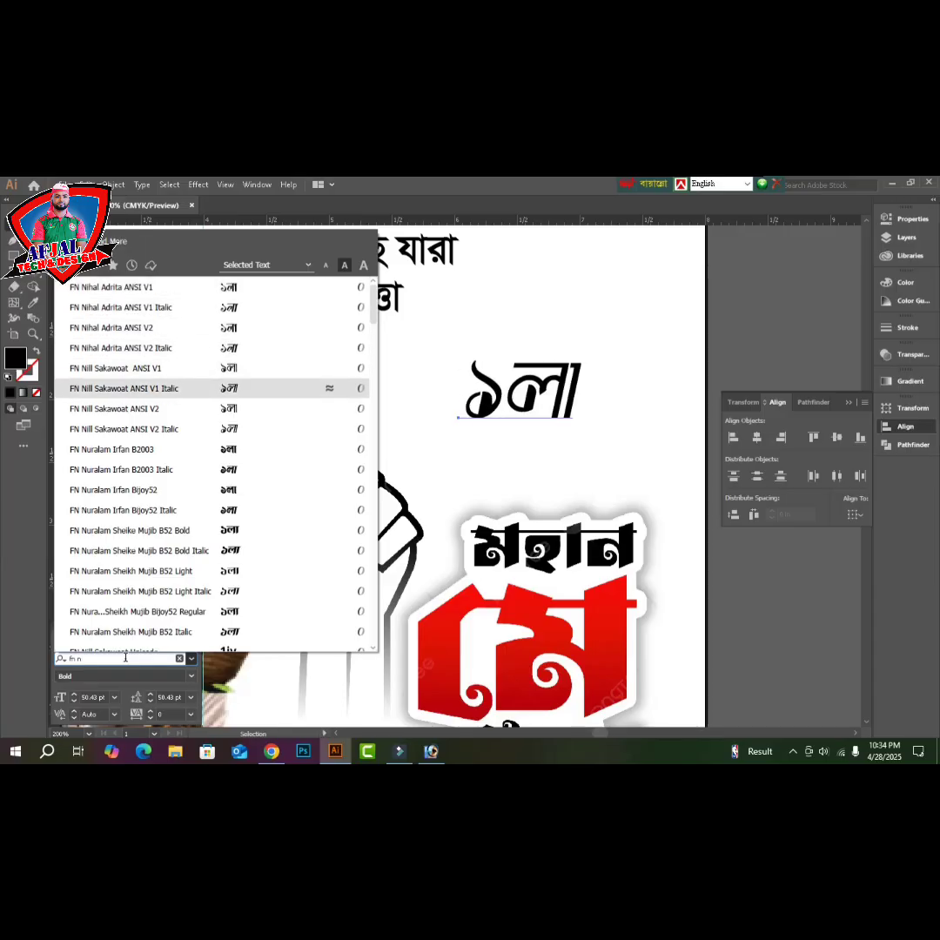
{"action": "key", "text": "Down"}
{"action": "key", "text": "Up"}
{"action": "key", "text": "Down"}
{"action": "key", "text": "Down"}
{"action": "key", "text": "Down"}
{"action": "key", "text": "Down"}
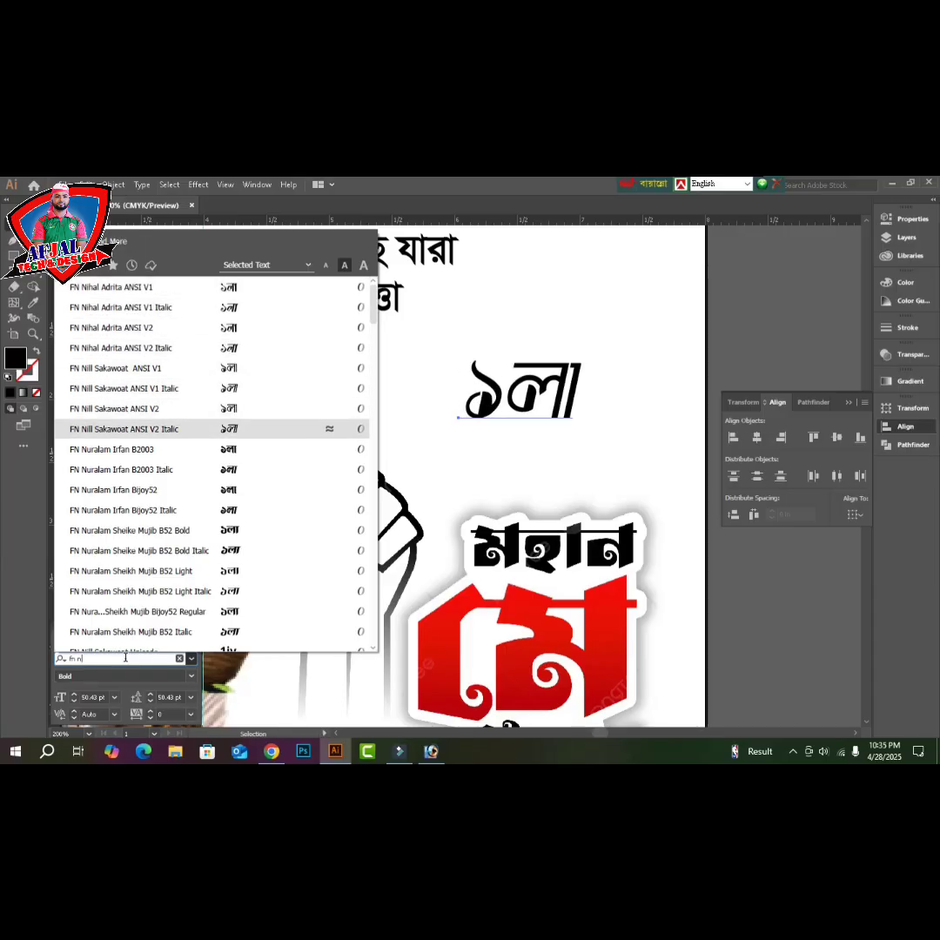
{"action": "key", "text": "Up"}
{"action": "key", "text": "Return"}
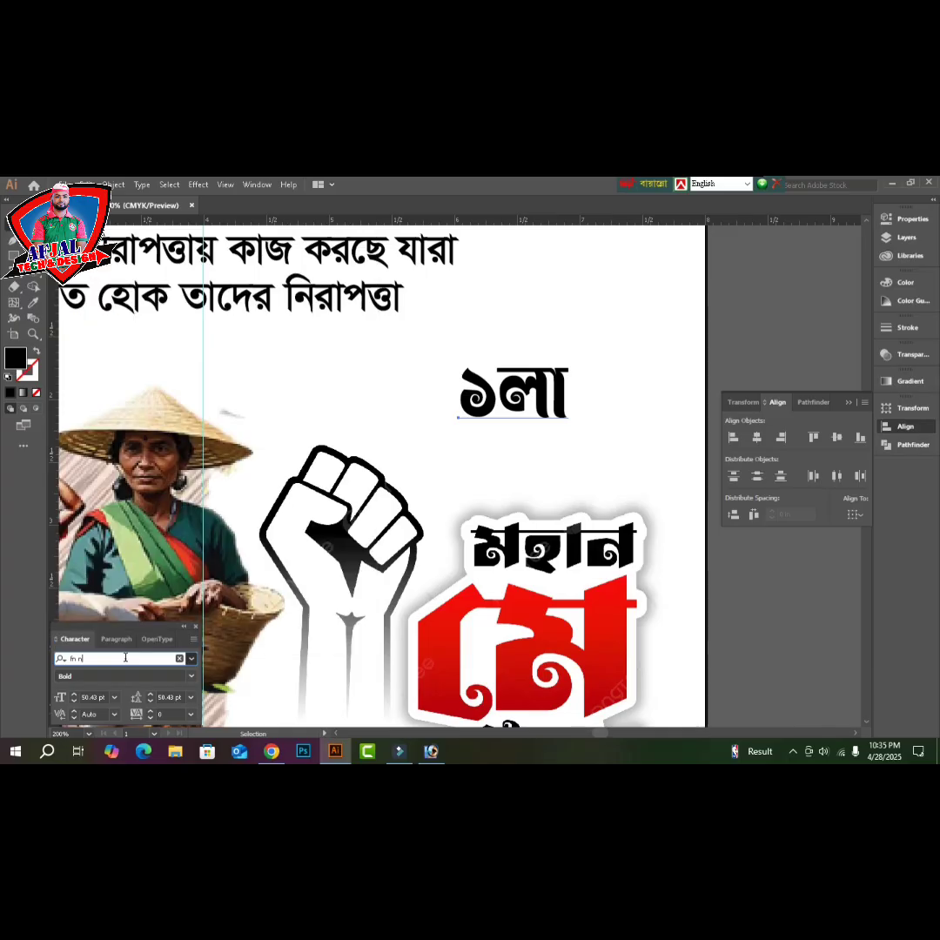
{"action": "left_click", "coordinate": [637, 458]}
- Type মে, eyedropper the ১লা styling onto it, and move it below ১লা
{"action": "type", "text": "মে"}
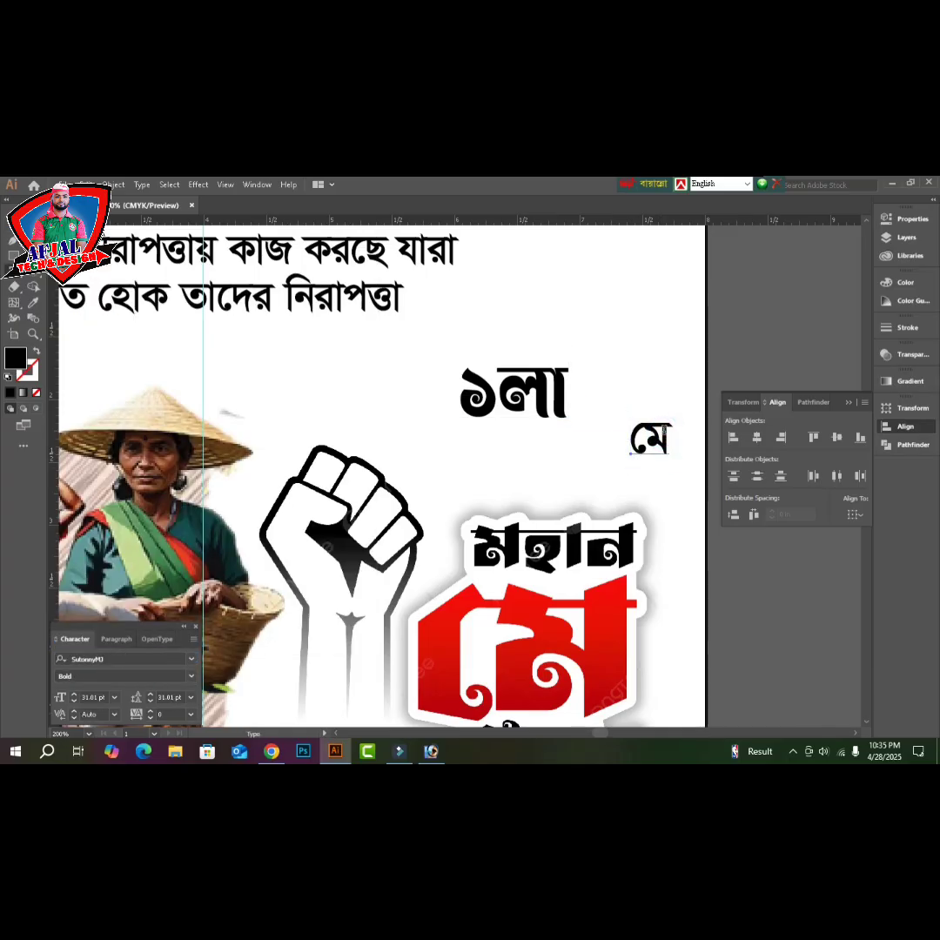
{"action": "type", "text": "i"}
{"action": "left_click", "coordinate": [546, 397]}
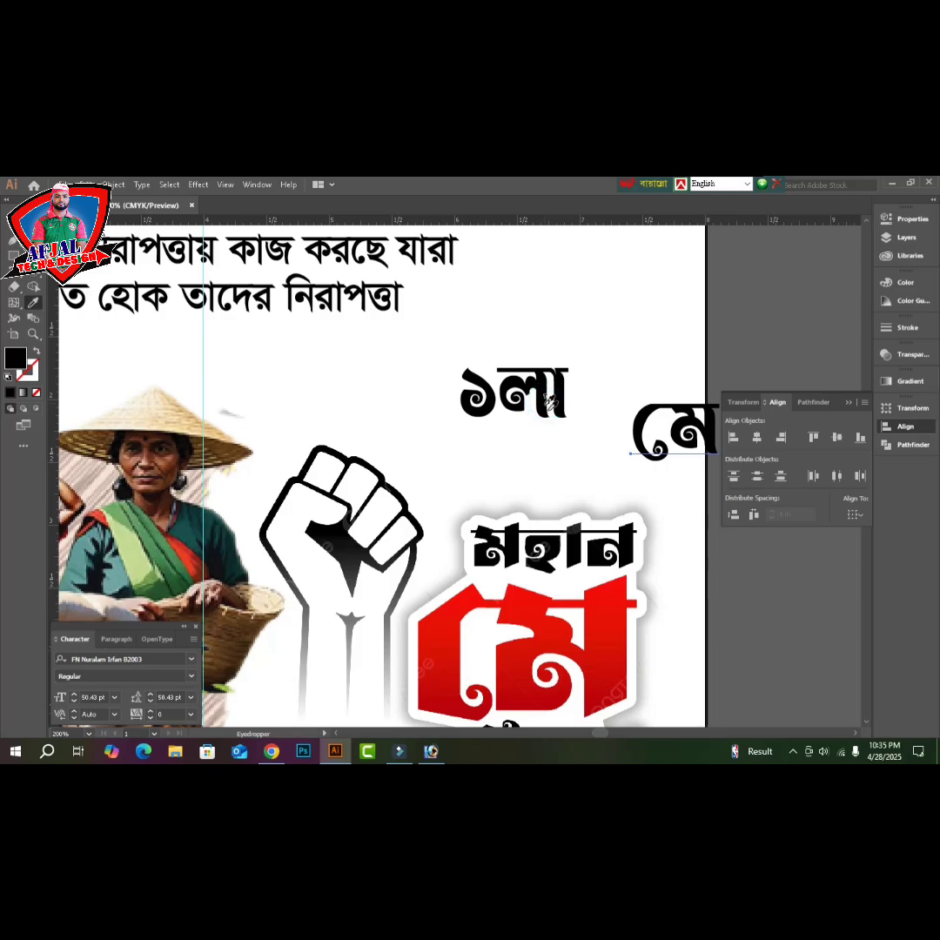
{"action": "key", "text": "v"}
{"action": "left_click_drag", "start_coordinate": [690, 439], "coordinate": [574, 444]}
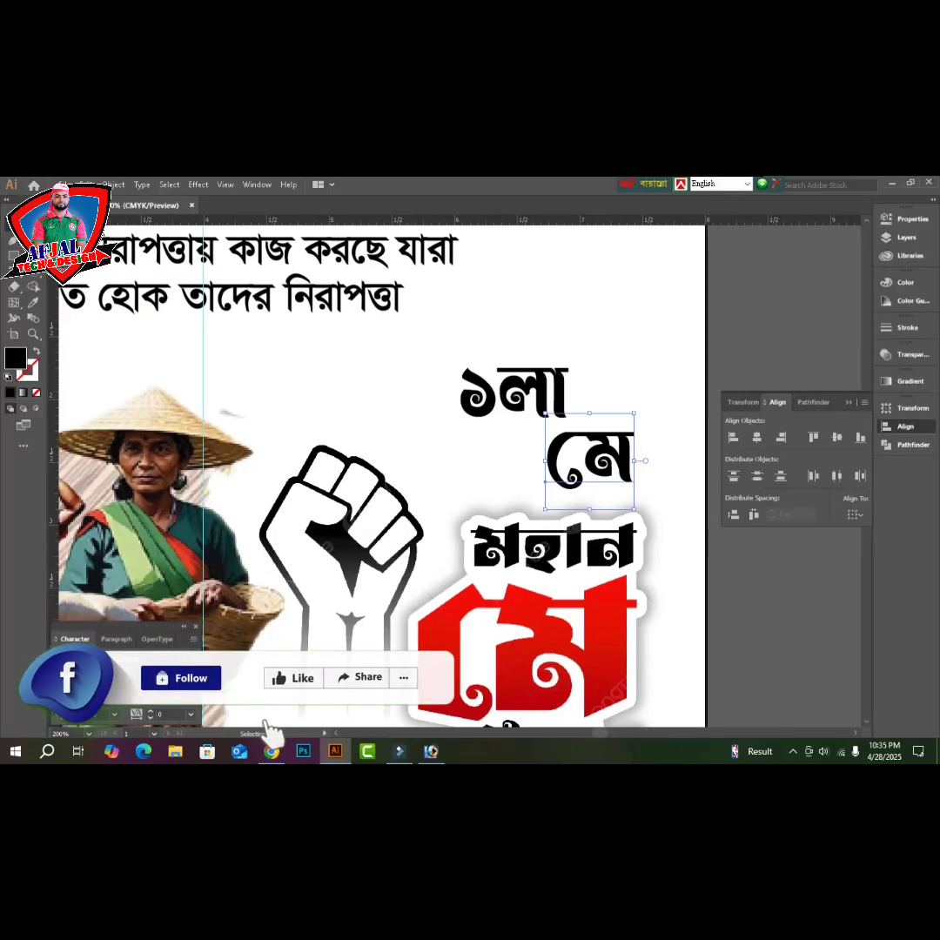
{"action": "key", "text": "Down"}
{"action": "key", "text": "Down"}
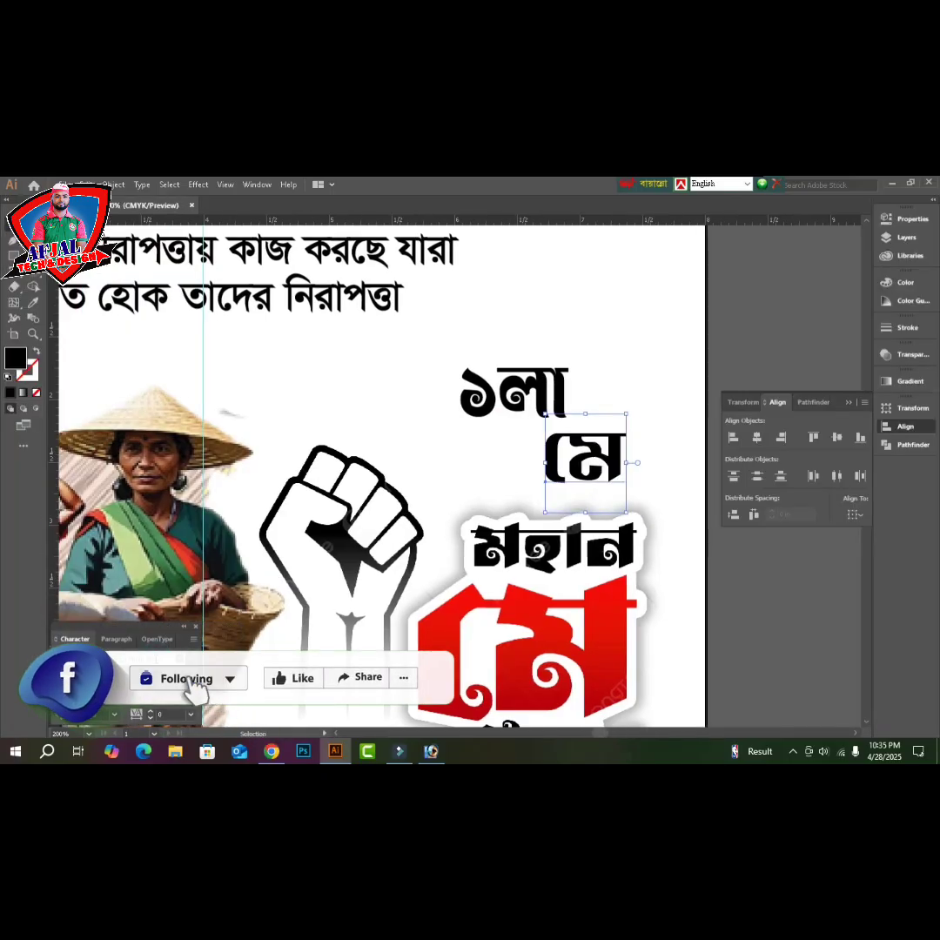
- Shift ১লা up and right and tuck মে beneath it
{"action": "key", "text": "Tab"}
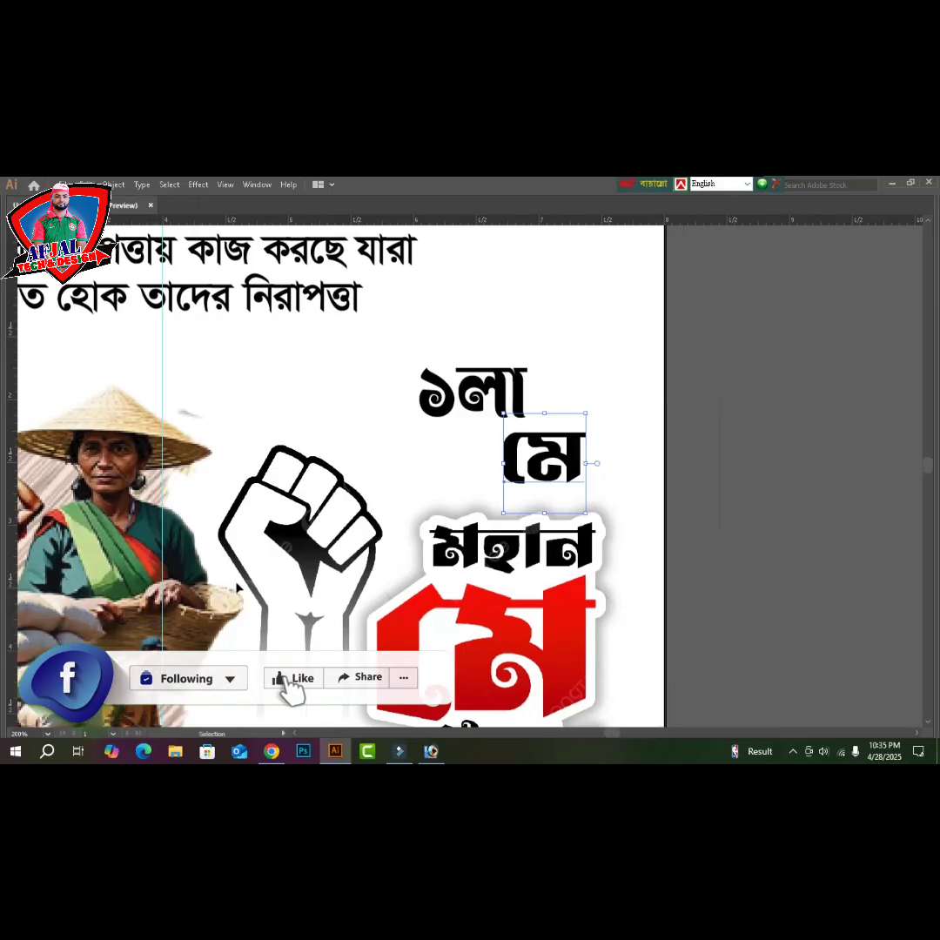
{"action": "left_click_drag", "start_coordinate": [495, 393], "coordinate": [551, 442]}
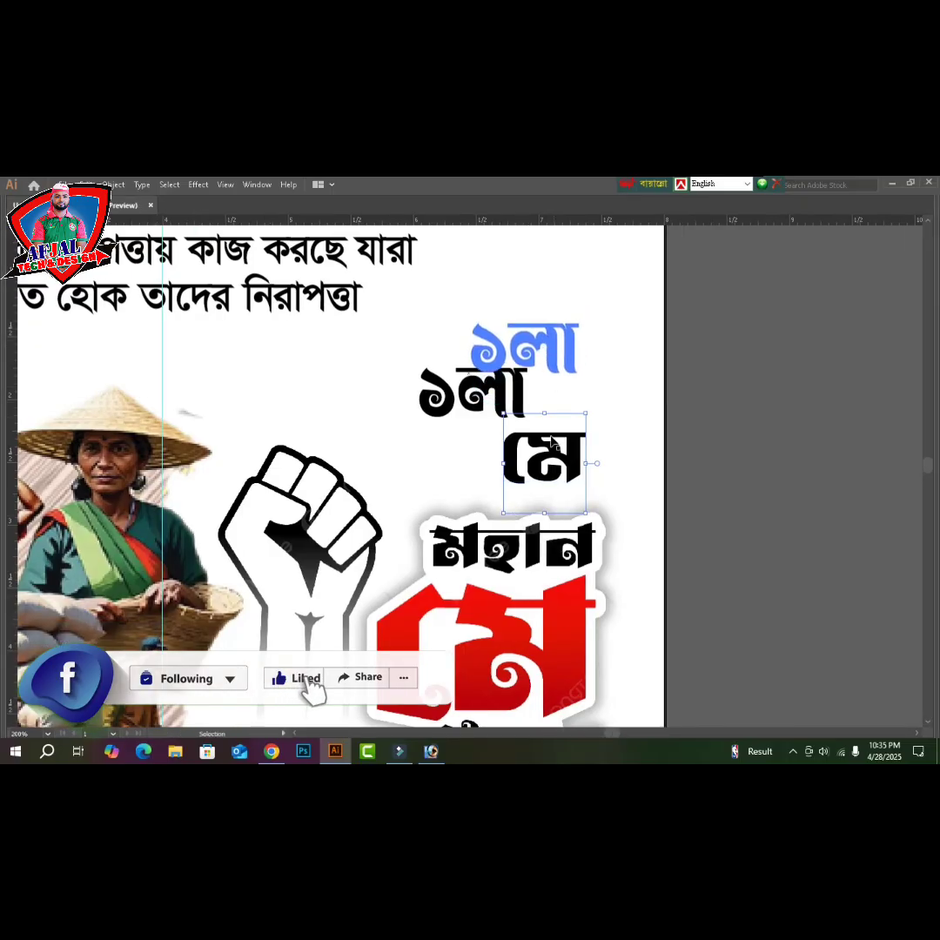
{"action": "left_click_drag", "start_coordinate": [580, 494], "coordinate": [497, 457]}
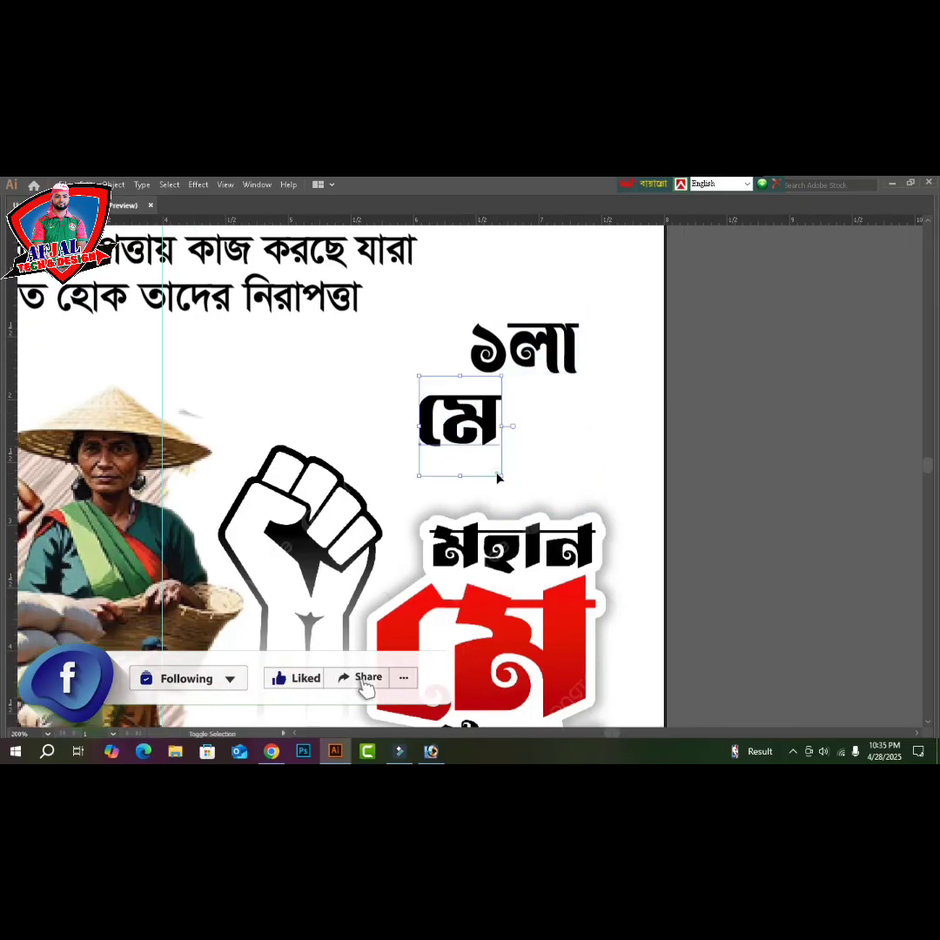
{"action": "left_click", "coordinate": [497, 477]}
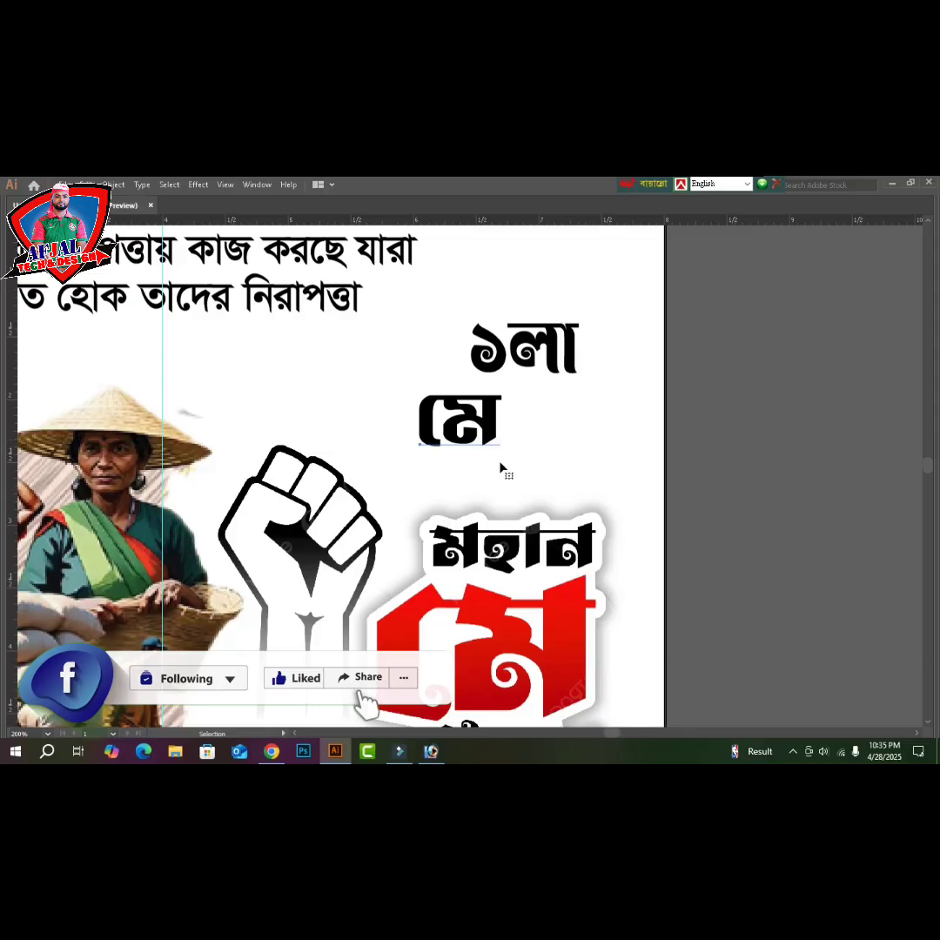
- Enlarge মে to heading size, fine-tune the ১লা মে stack alignment, and zoom out
{"action": "left_click", "coordinate": [488, 431]}
{"action": "left_click_drag", "start_coordinate": [503, 451], "coordinate": [583, 576]}
{"action": "left_click_drag", "start_coordinate": [549, 473], "coordinate": [580, 464]}
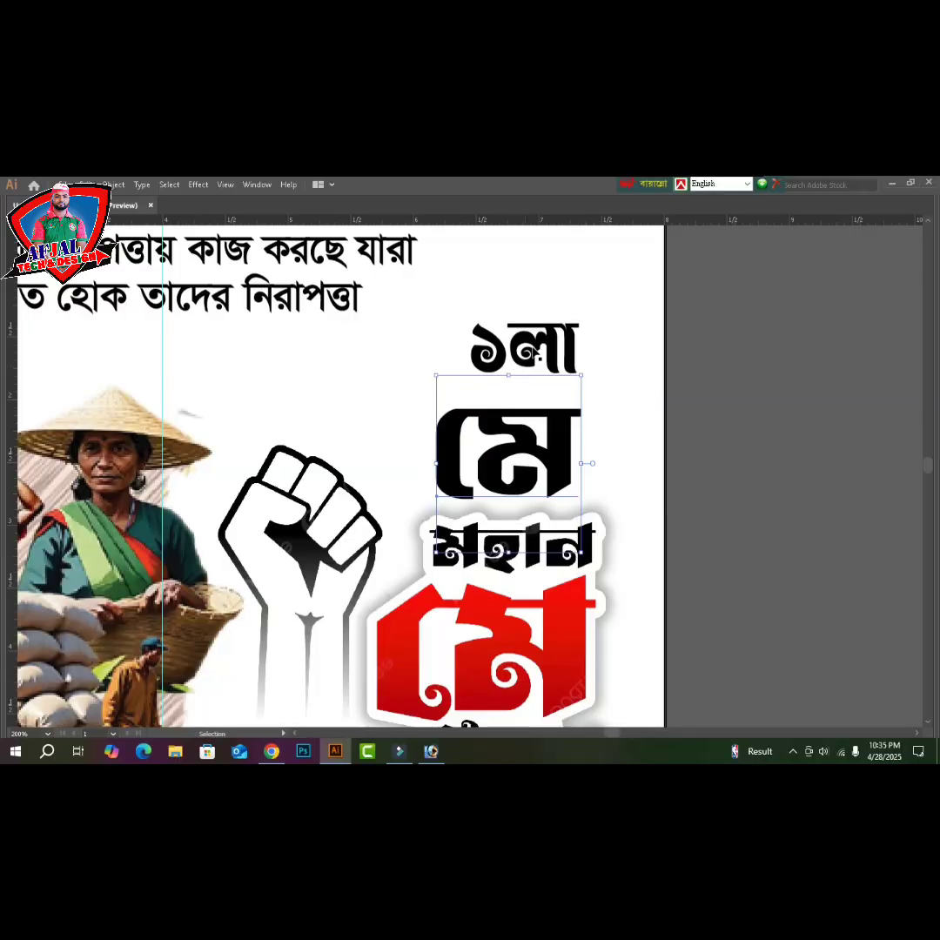
{"action": "mouse_move", "coordinate": [533, 350]}
{"action": "left_mouse_down"}
{"action": "mouse_move", "coordinate": [517, 372]}
{"action": "mouse_move", "coordinate": [523, 377]}
{"action": "left_mouse_up"}
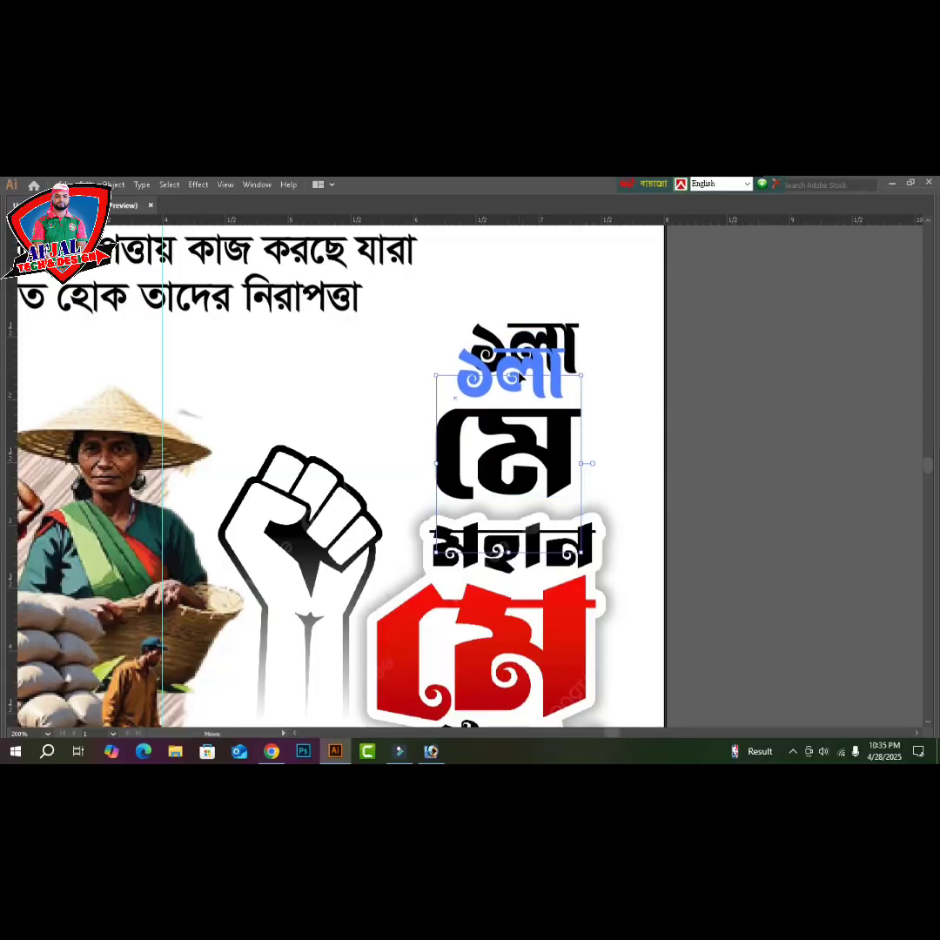
{"action": "left_click", "coordinate": [742, 438]}
{"action": "key", "text": "ctrl+minus"}
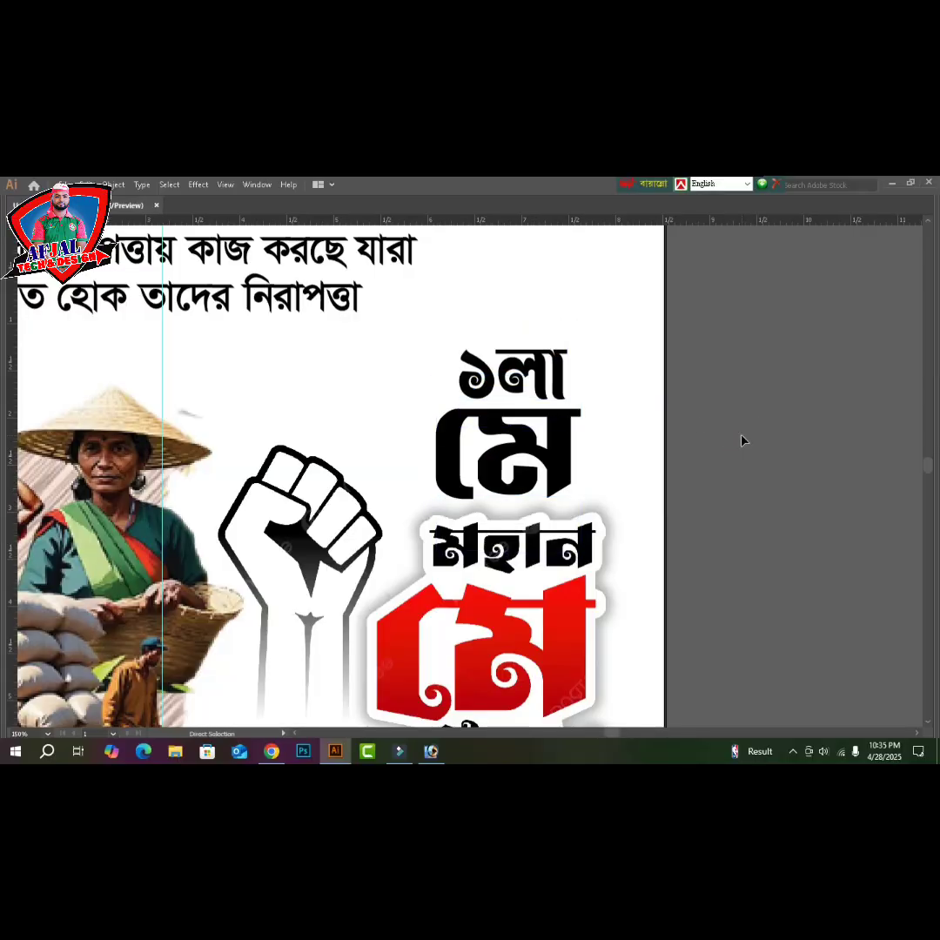
{"action": "key", "text": "ctrl+minus"}
{"action": "key", "text": "ctrl+minus"}
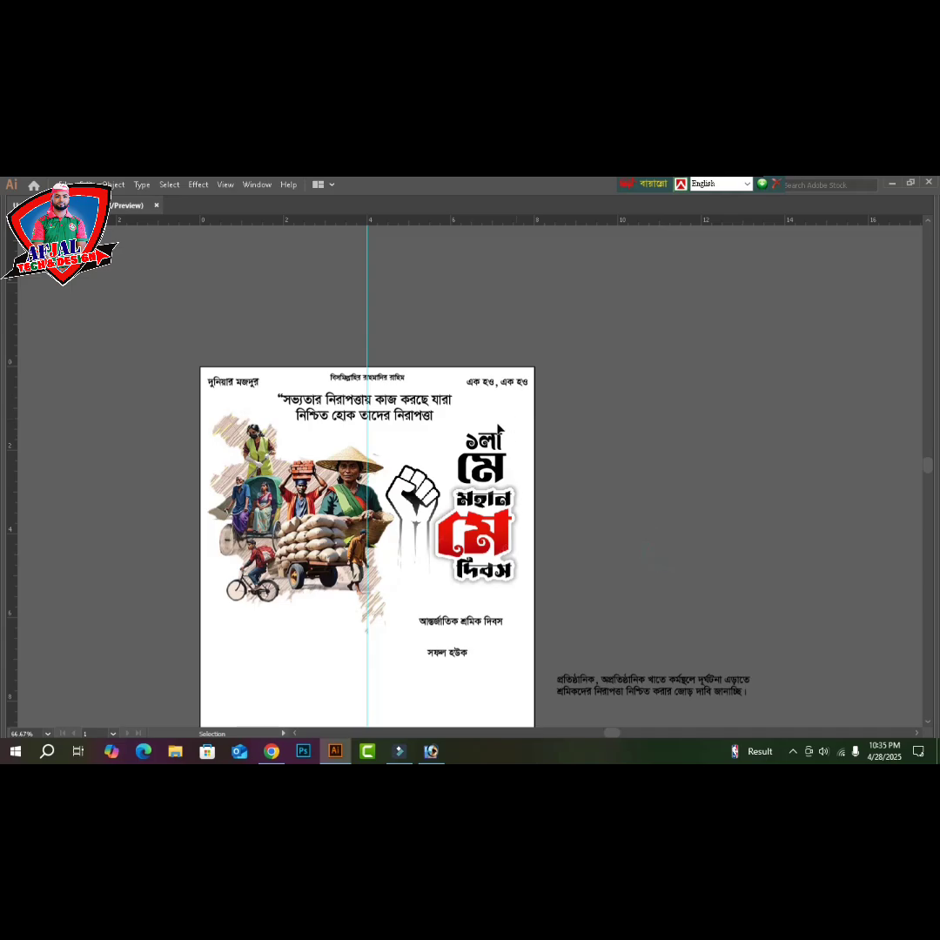
- Marquee-select the stacked ১লা মে heading and restore the side panels
{"action": "mouse_move", "coordinate": [488, 456]}
{"action": "left_mouse_down"}
{"action": "mouse_move", "coordinate": [485, 474]}
{"action": "mouse_move", "coordinate": [485, 433]}
{"action": "left_mouse_up"}
{"action": "key", "text": "Tab"}
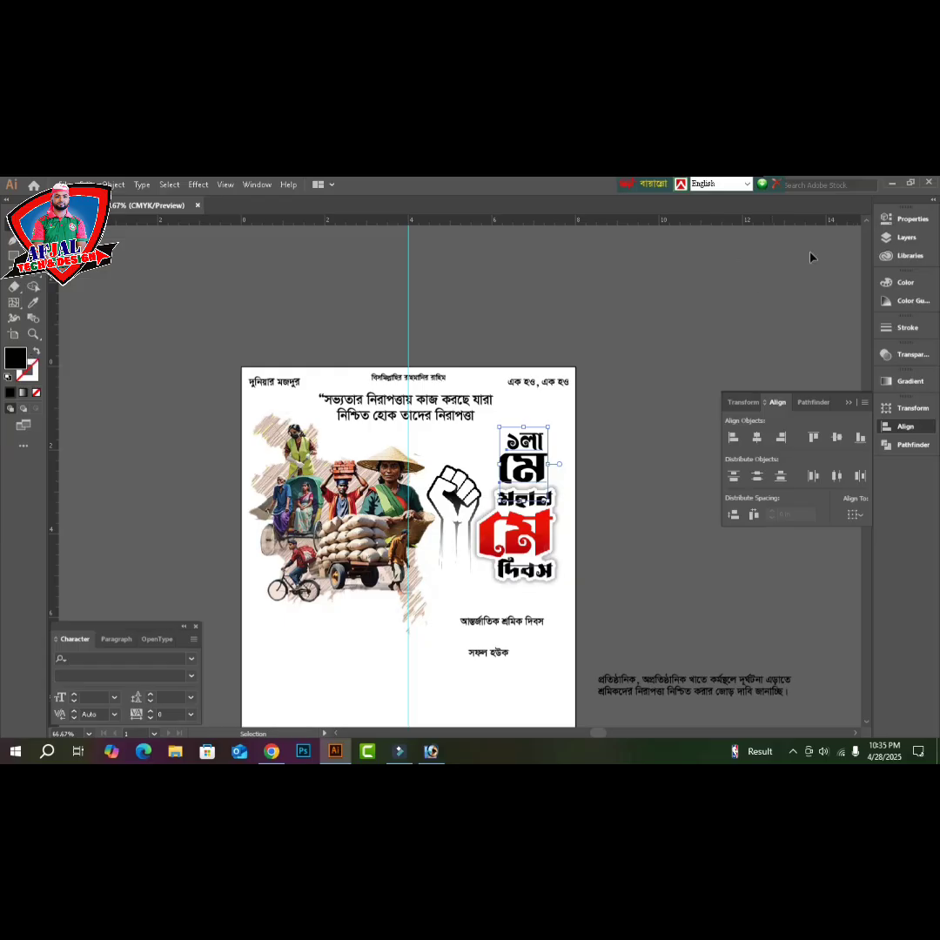
- Color the selected ১লা মে heading red (M100 Y100, K0)
{"action": "left_click", "coordinate": [905, 283]}
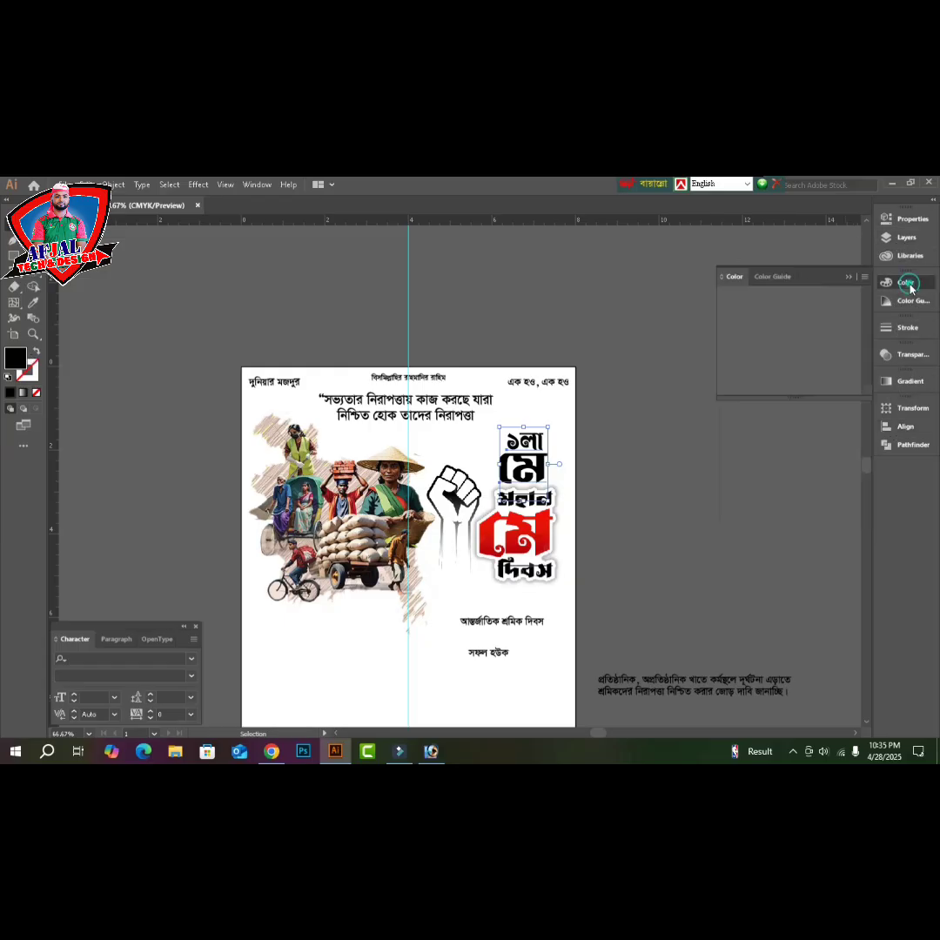
{"action": "left_click_drag", "start_coordinate": [782, 347], "coordinate": [870, 330]}
{"action": "key", "text": "Tab"}
{"action": "left_click", "coordinate": [689, 492]}
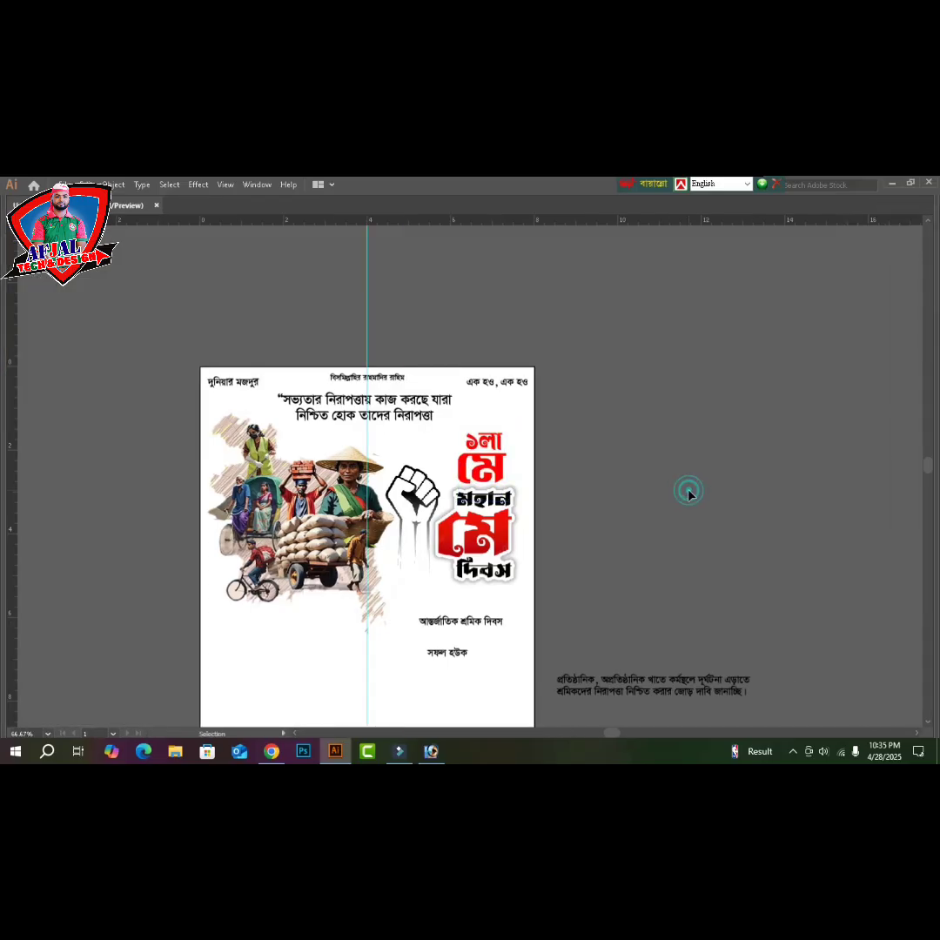
- Move the আন্তর্জাতিক শ্রমিক দিবস line up beneath the heading block
{"action": "key", "text": "ctrl+plus"}
{"action": "scroll", "coordinate": [670, 503], "scroll_direction": "down", "scroll_amount": 1}
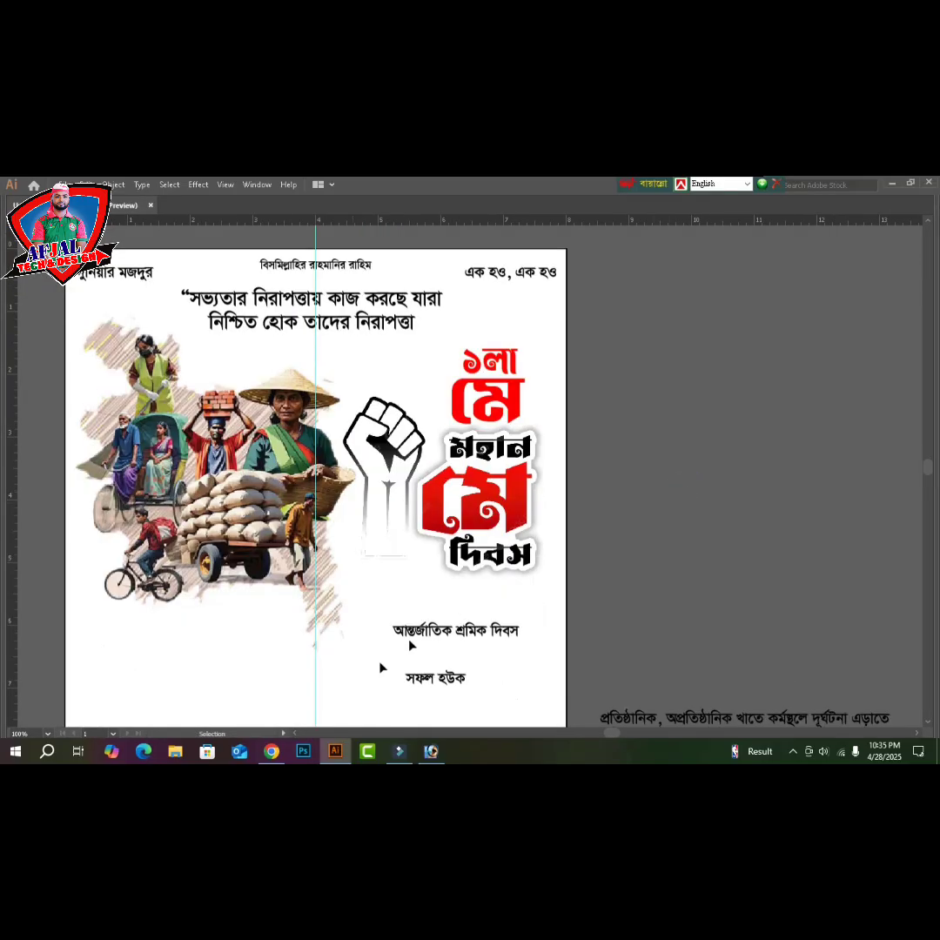
{"action": "left_click_drag", "start_coordinate": [461, 638], "coordinate": [538, 599]}
- Wrap the আন্তর্জাতিক শ্রমিক দিবস line in parentheses and nudge it slightly left
{"action": "double_click", "coordinate": [507, 598]}
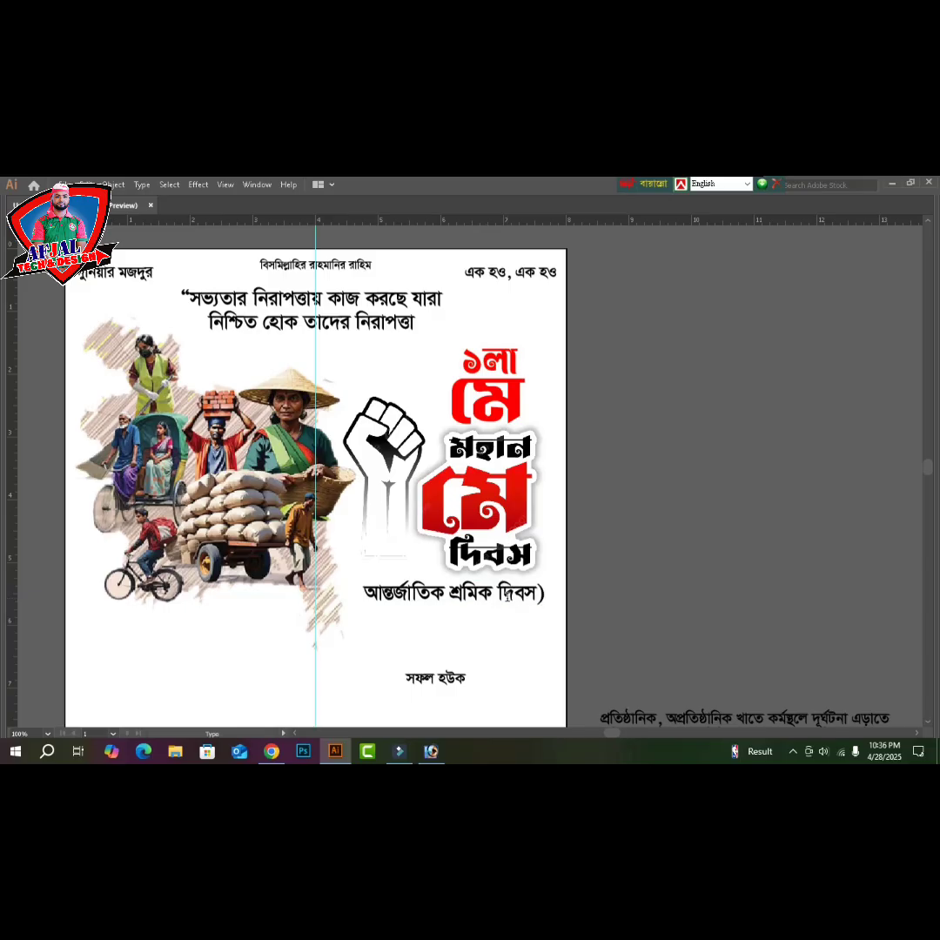
{"action": "type", "text": "("}
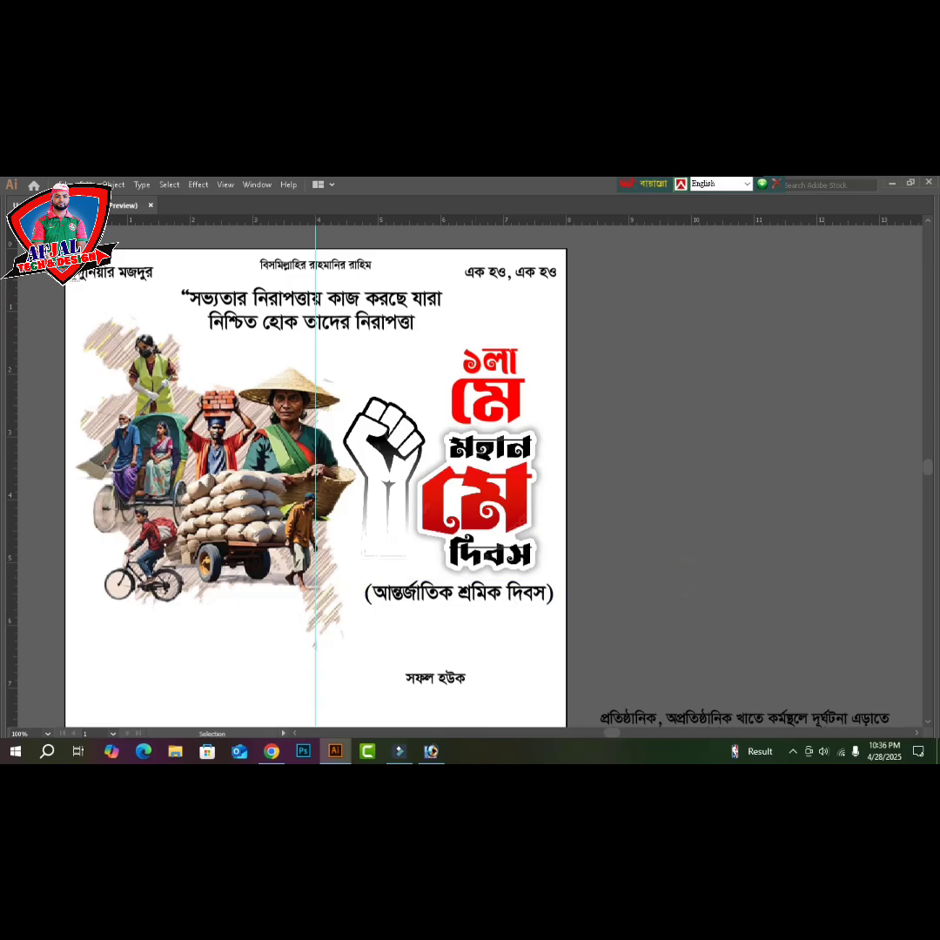
{"action": "key", "text": "Tab"}
{"action": "key", "text": "Tab"}
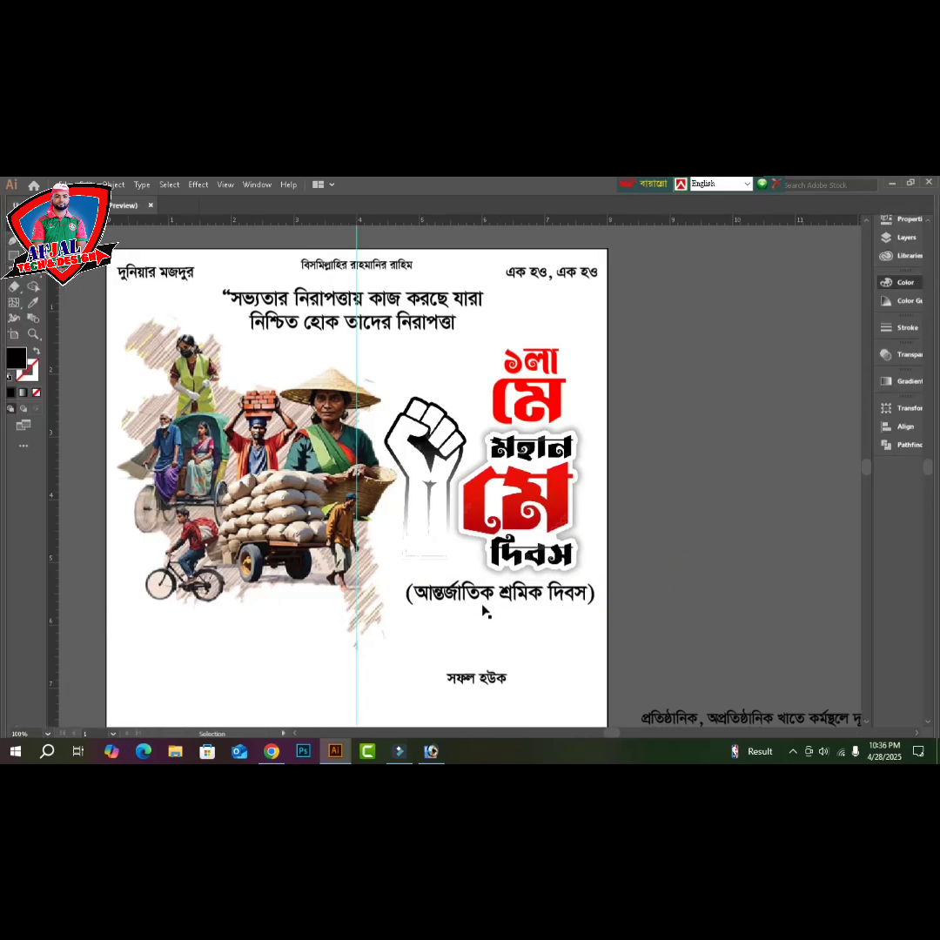
{"action": "left_click", "coordinate": [485, 603]}
{"action": "key", "text": "Left"}
{"action": "key", "text": "Left"}
{"action": "key", "text": "Left"}
{"action": "key", "text": "Left"}
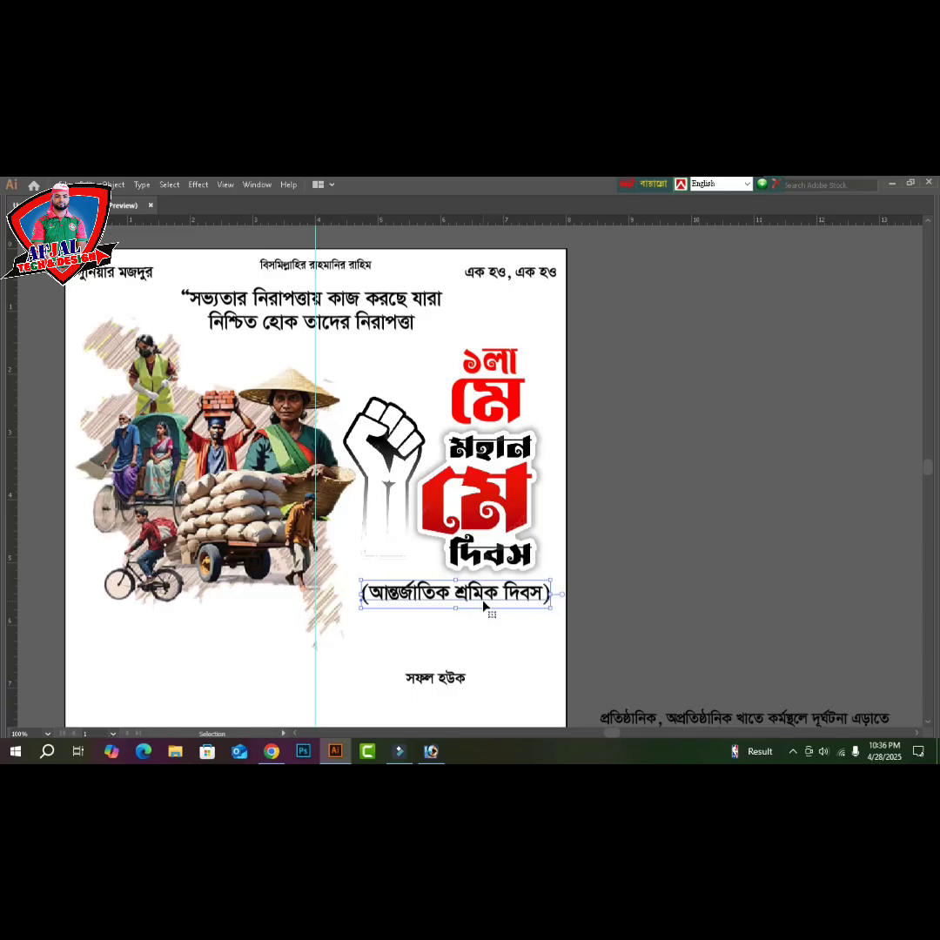
- Move the সফল হউক line up directly beneath the bracketed subtitle
{"action": "scroll", "coordinate": [465, 645], "scroll_direction": "down", "scroll_amount": 2}
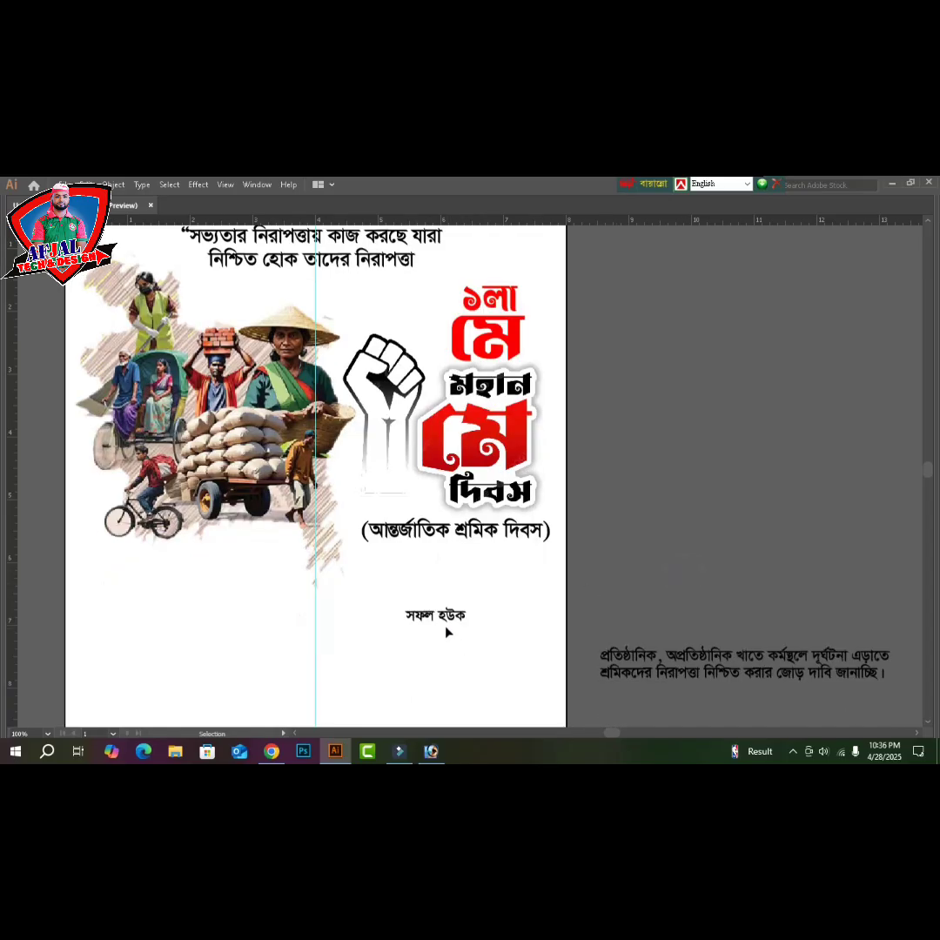
{"action": "left_click", "coordinate": [447, 622]}
{"action": "left_click_drag", "start_coordinate": [454, 619], "coordinate": [538, 629]}
{"action": "scroll", "coordinate": [538, 628], "scroll_direction": "down", "scroll_amount": 2}
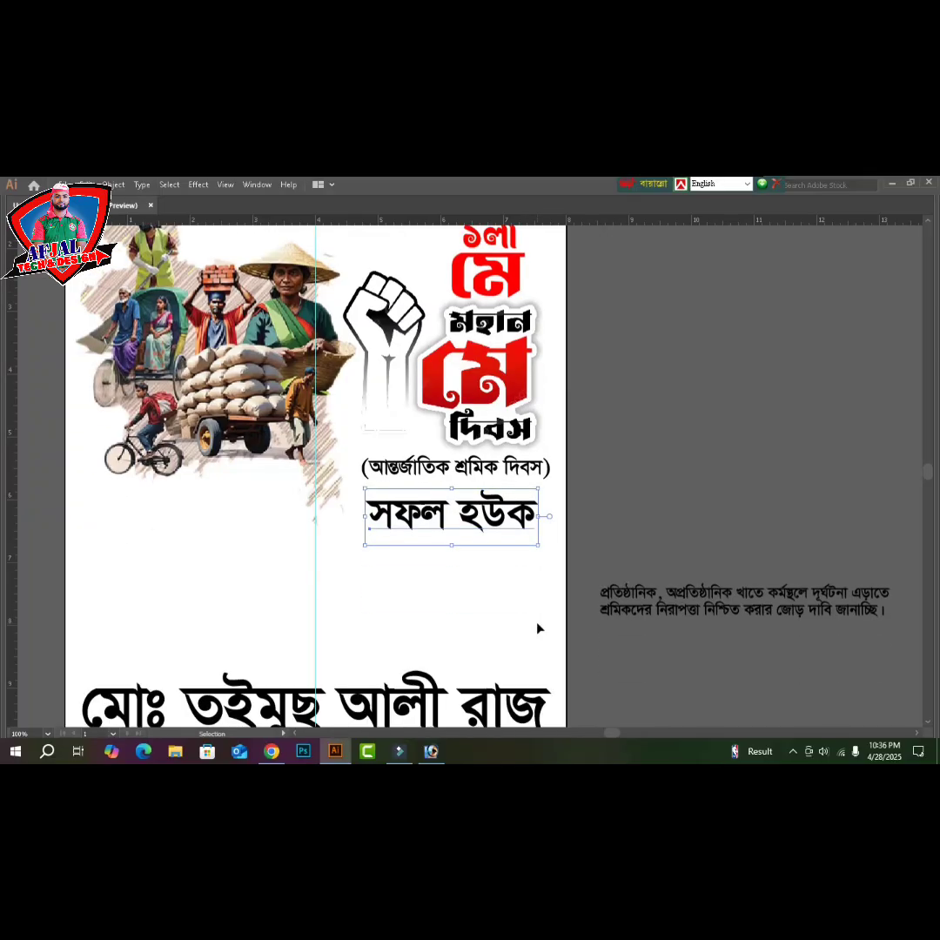
- Try the Li Hasan Akibuki font on সফল হউক and narrow it to fit the page
{"action": "key", "text": "Tab"}
{"action": "left_click", "coordinate": [116, 662]}
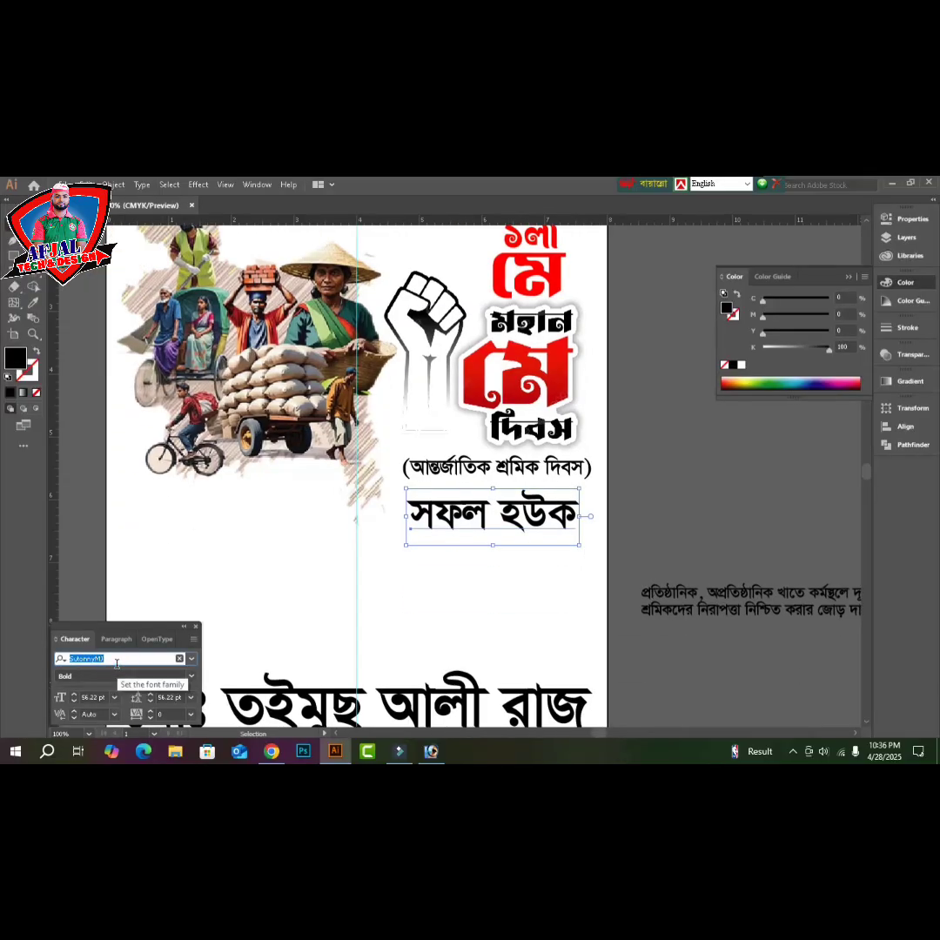
{"action": "type", "text": "li"}
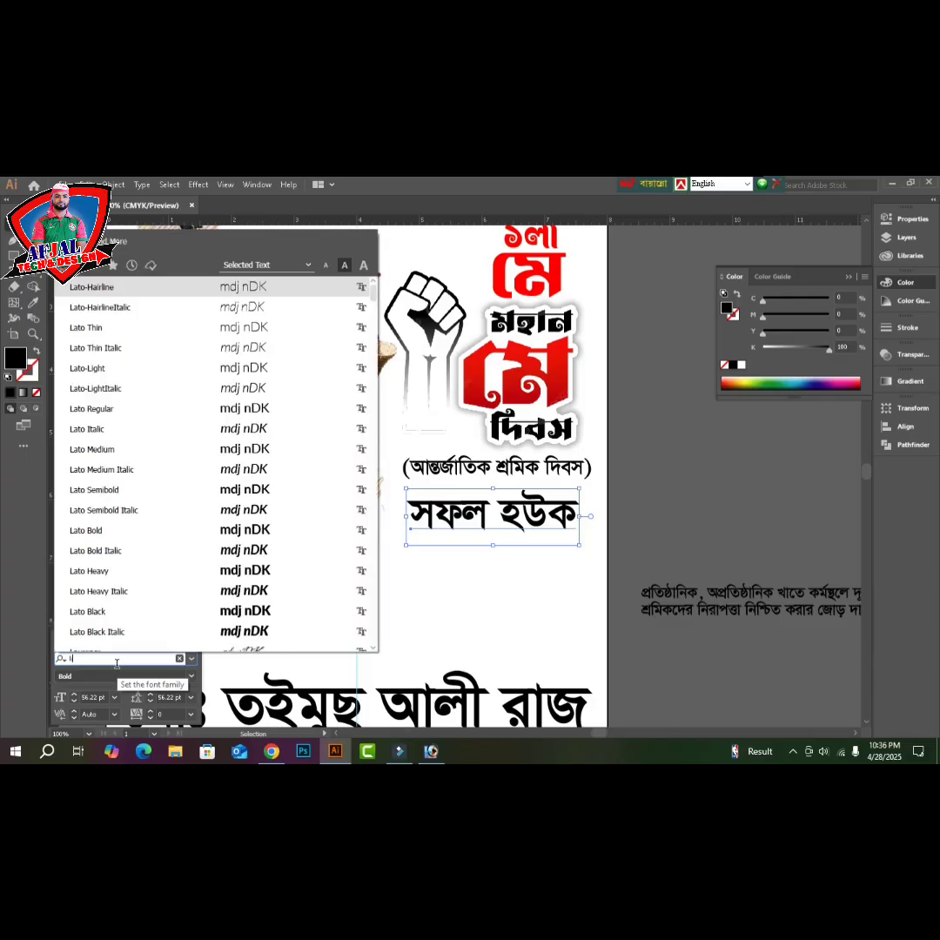
{"action": "key", "text": "Down"}
{"action": "key", "text": "Down"}
{"action": "key", "text": "Down"}
{"action": "key", "text": "Down"}
{"action": "key", "text": "Down"}
{"action": "key", "text": "Down"}
{"action": "key", "text": "Down"}
{"action": "key", "text": "Down"}
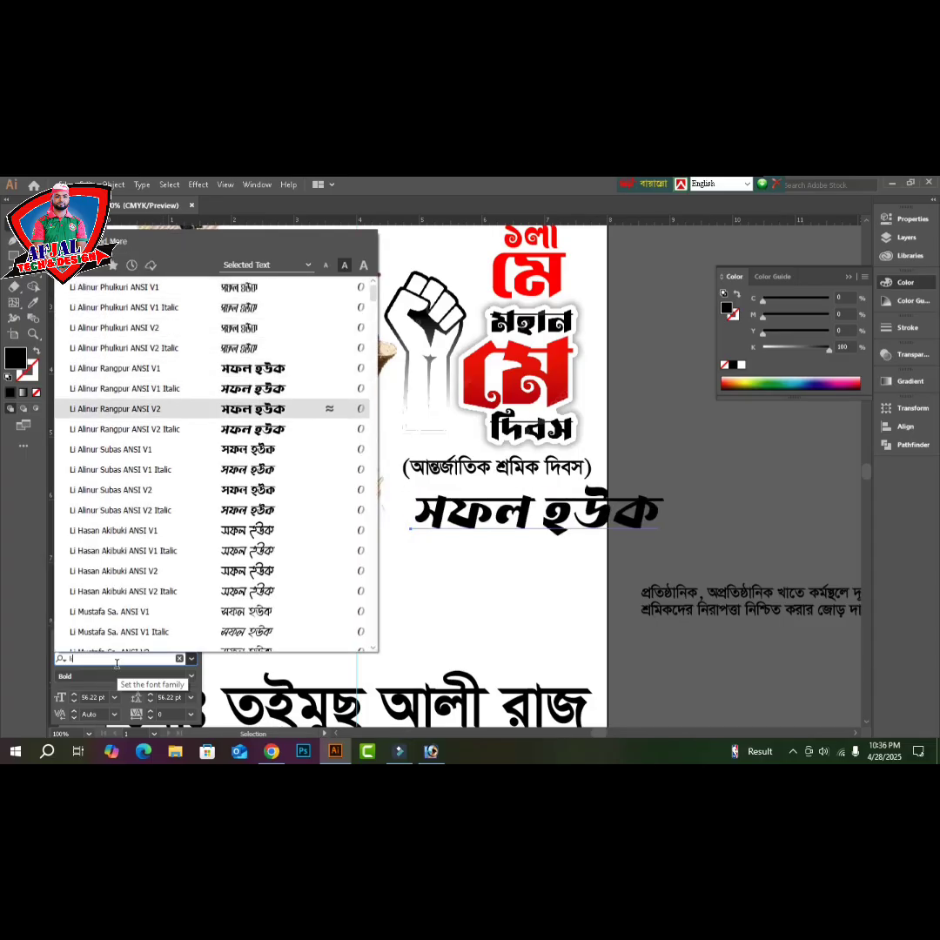
{"action": "key", "text": "Down"}
{"action": "key", "text": "Down"}
{"action": "key", "text": "Down"}
{"action": "key", "text": "Down"}
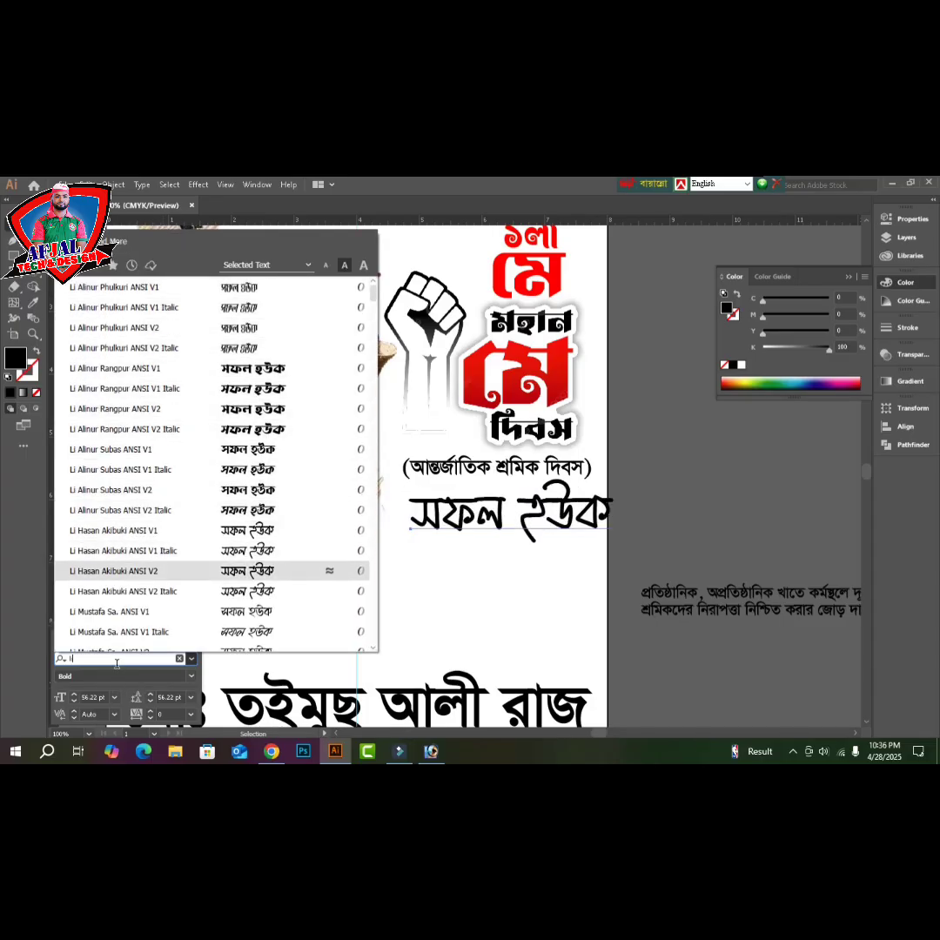
{"action": "key", "text": "Up"}
{"action": "key", "text": "Return"}
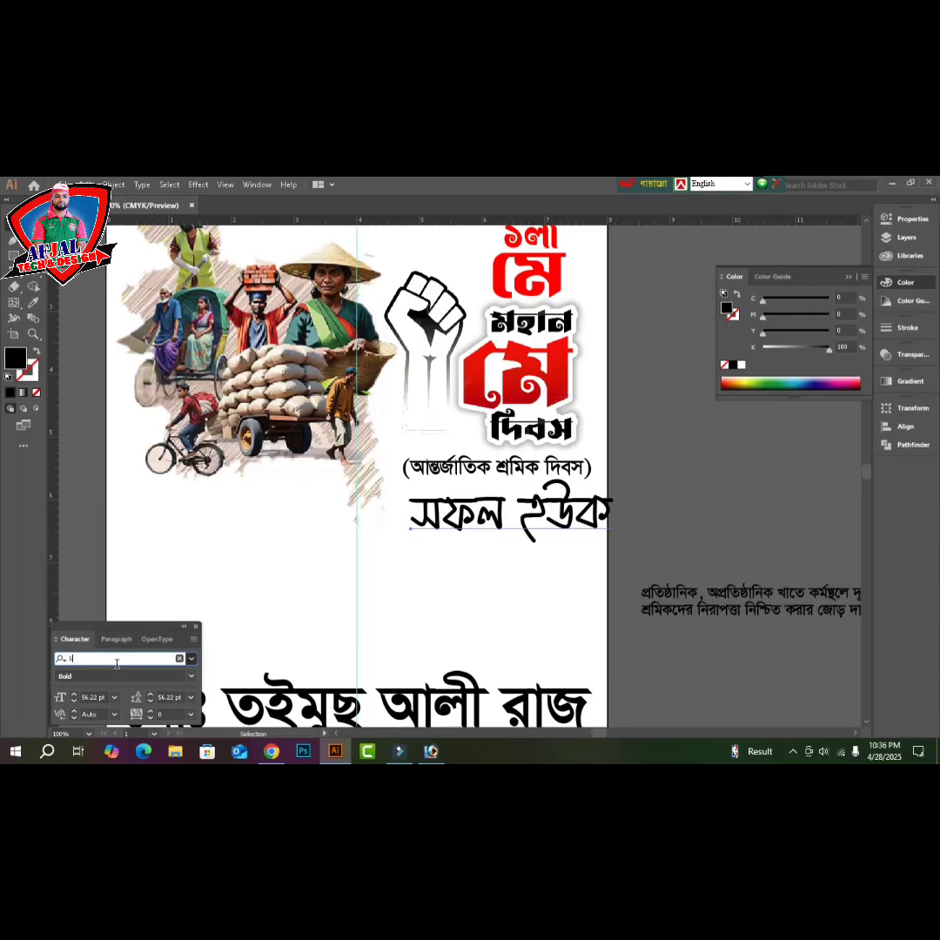
{"action": "key", "text": "Tab"}
{"action": "left_click_drag", "start_coordinate": [573, 515], "coordinate": [546, 514]}
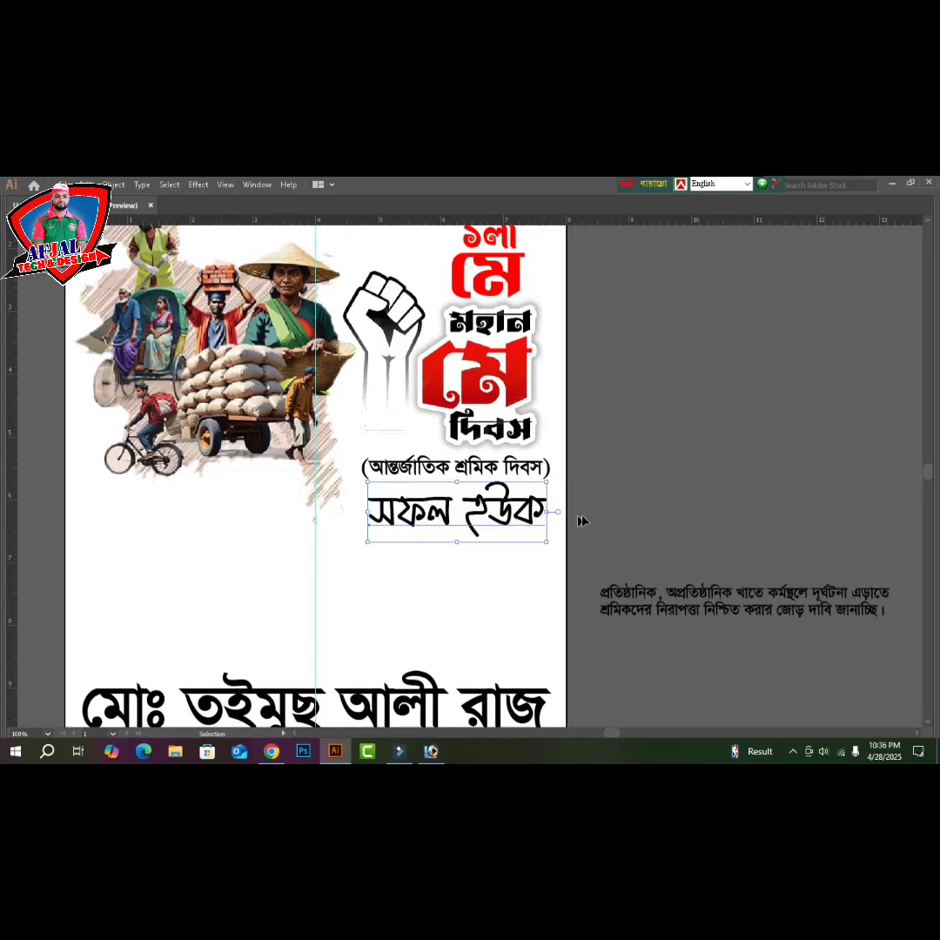
- Switch সফল হউক to Li Mustafa Sa. ANSI V1, nudge it up and stretch it wider
{"action": "key", "text": "Tab"}
{"action": "left_click", "coordinate": [161, 659]}
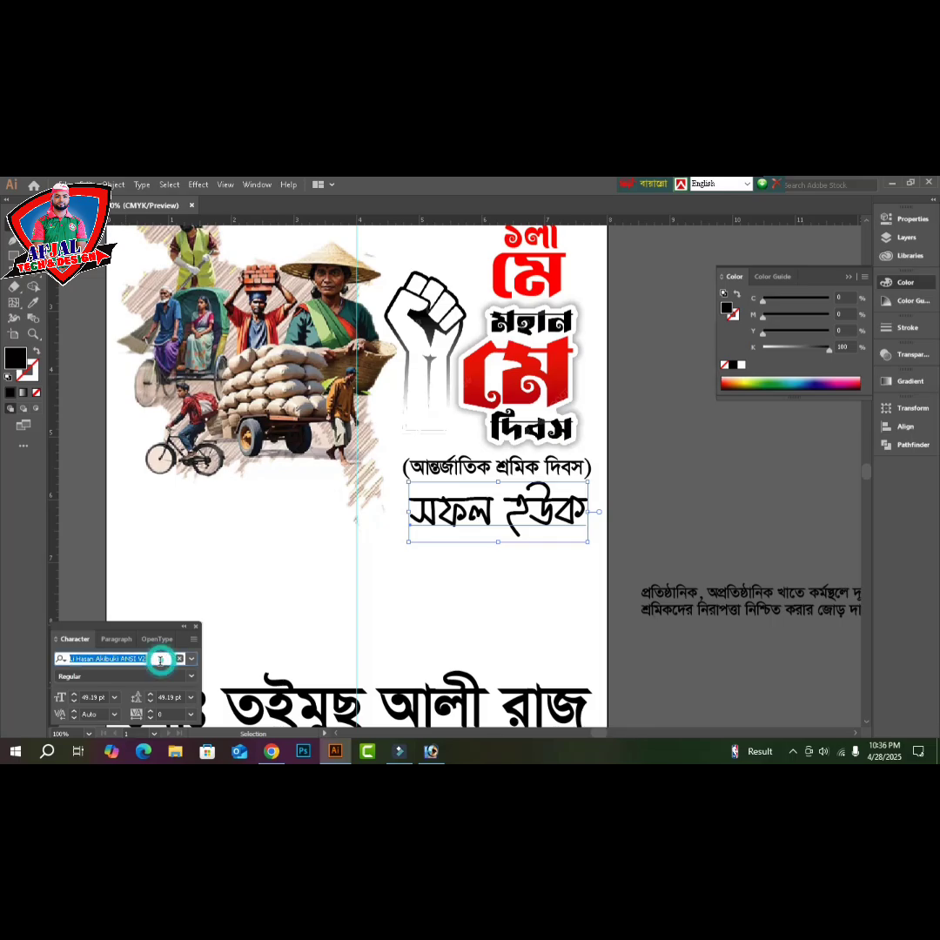
{"action": "key", "text": "Down"}
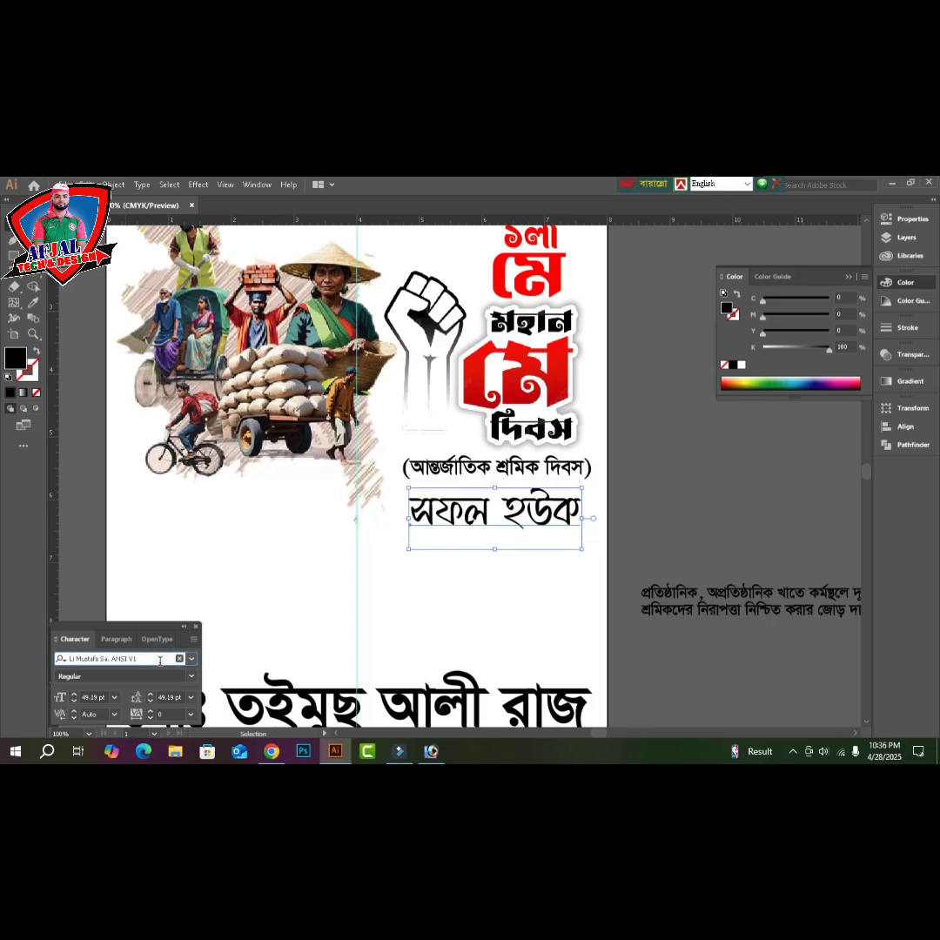
{"action": "key", "text": "Tab"}
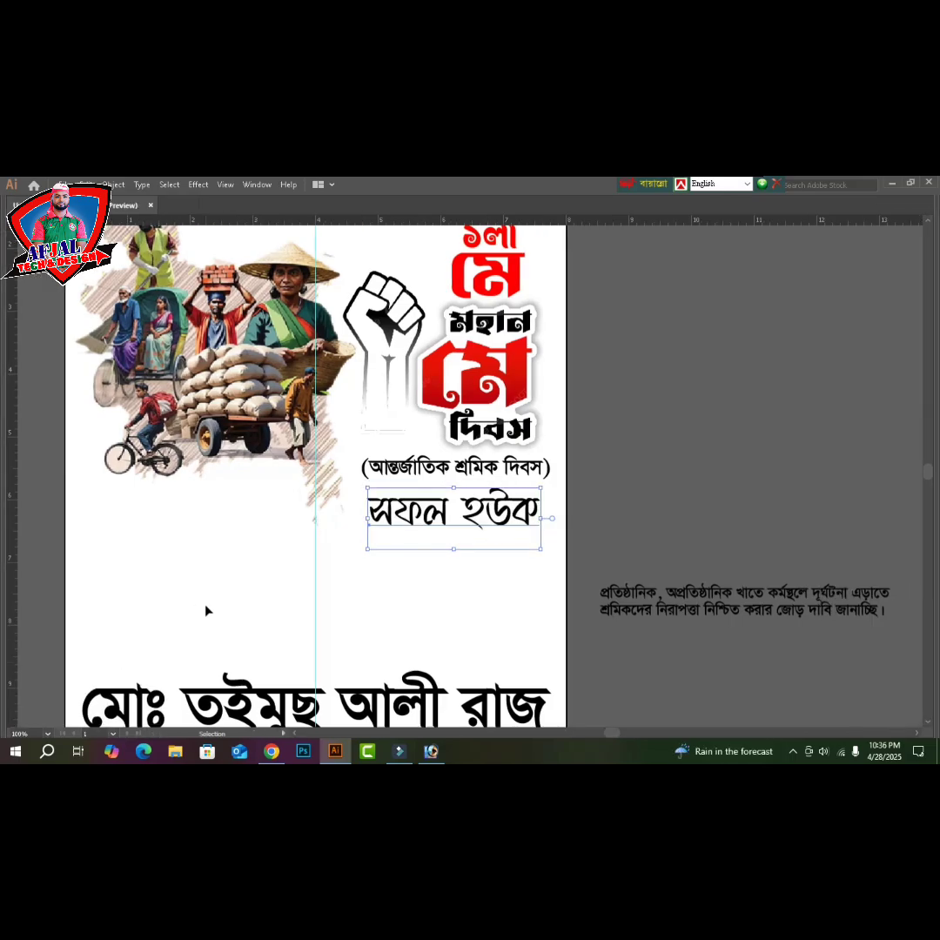
{"action": "key", "text": "Up"}
{"action": "key", "text": "Up"}
{"action": "key", "text": "Up"}
{"action": "key", "text": "Up"}
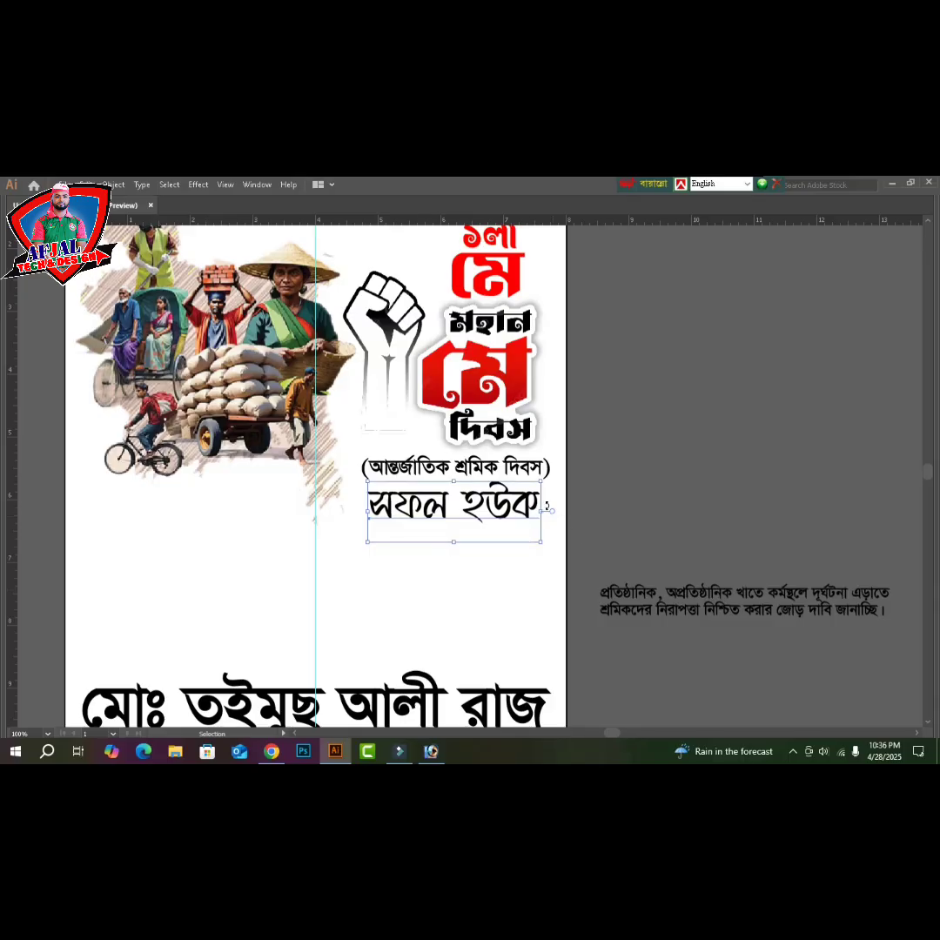
{"action": "left_click_drag", "start_coordinate": [542, 511], "coordinate": [549, 513]}
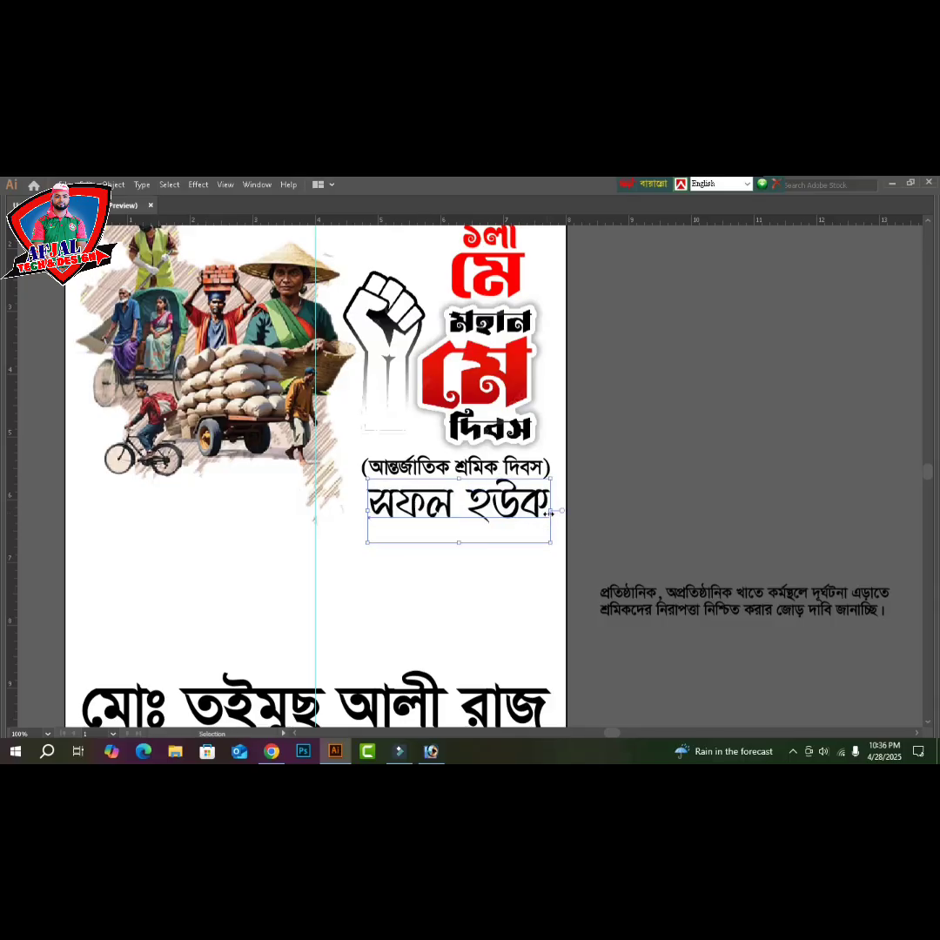
- Color the সফল হউক text red with full magenta and yellow
{"action": "key", "text": "Tab"}
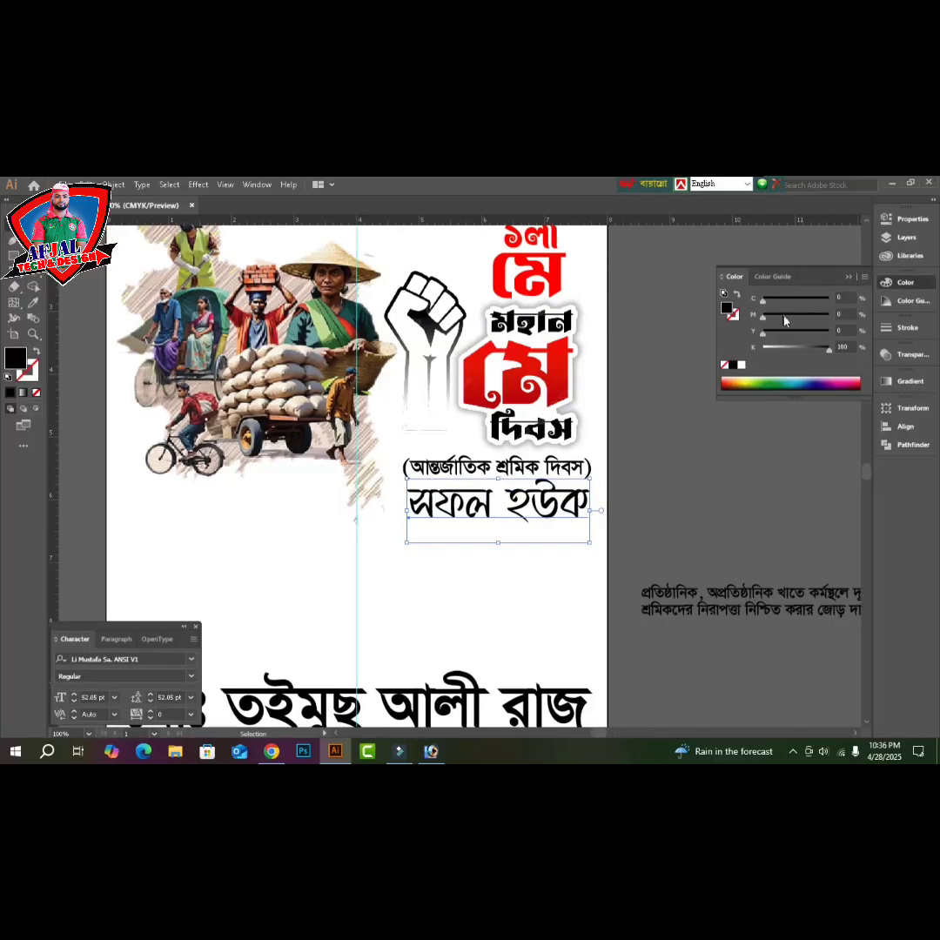
{"action": "left_click", "coordinate": [825, 314]}
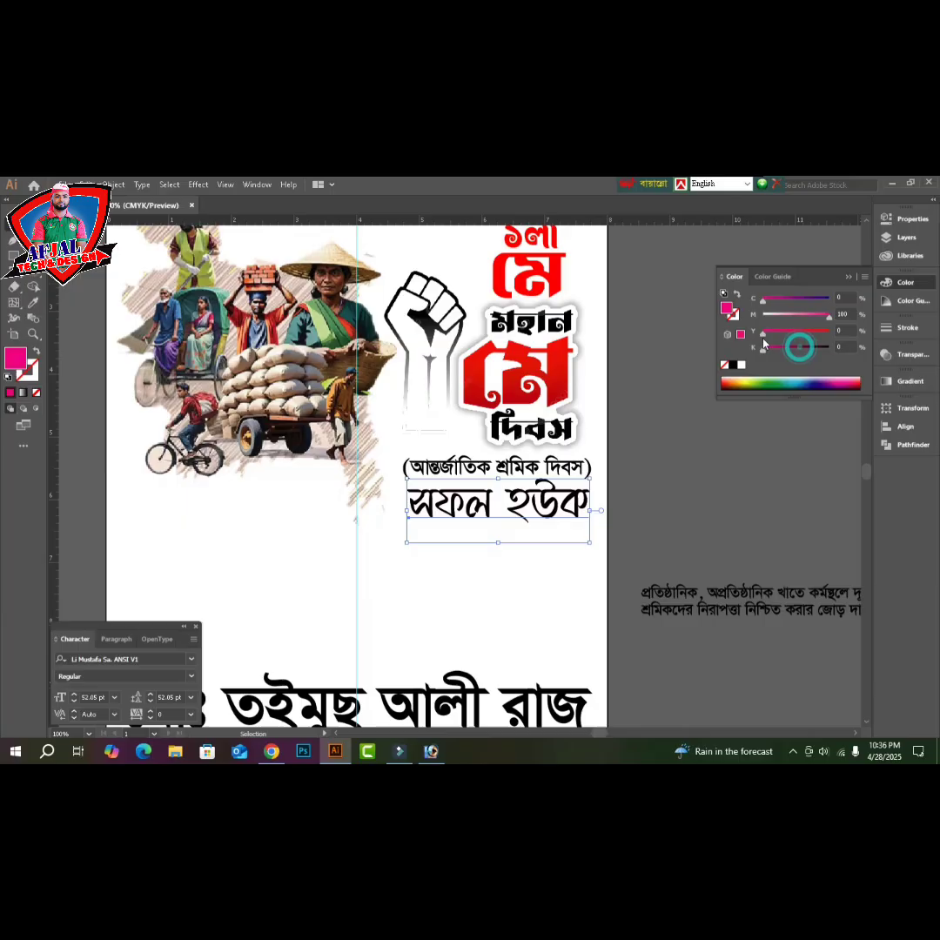
{"action": "left_click", "coordinate": [827, 331]}
{"action": "left_click", "coordinate": [686, 555]}
{"action": "key", "text": "Tab"}
{"action": "scroll", "coordinate": [685, 549], "scroll_direction": "down", "scroll_amount": 2}
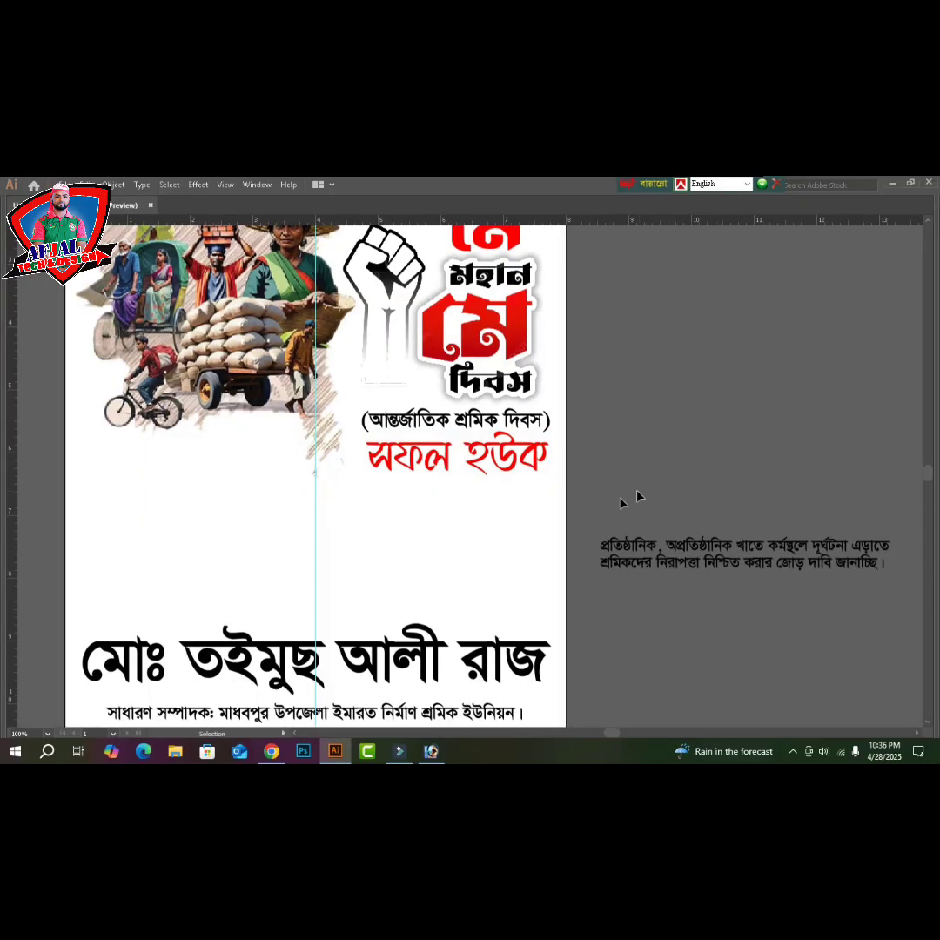
- Duplicate the white page as a blank copy to the left of the poster
{"action": "key", "text": "ctrl+minus"}
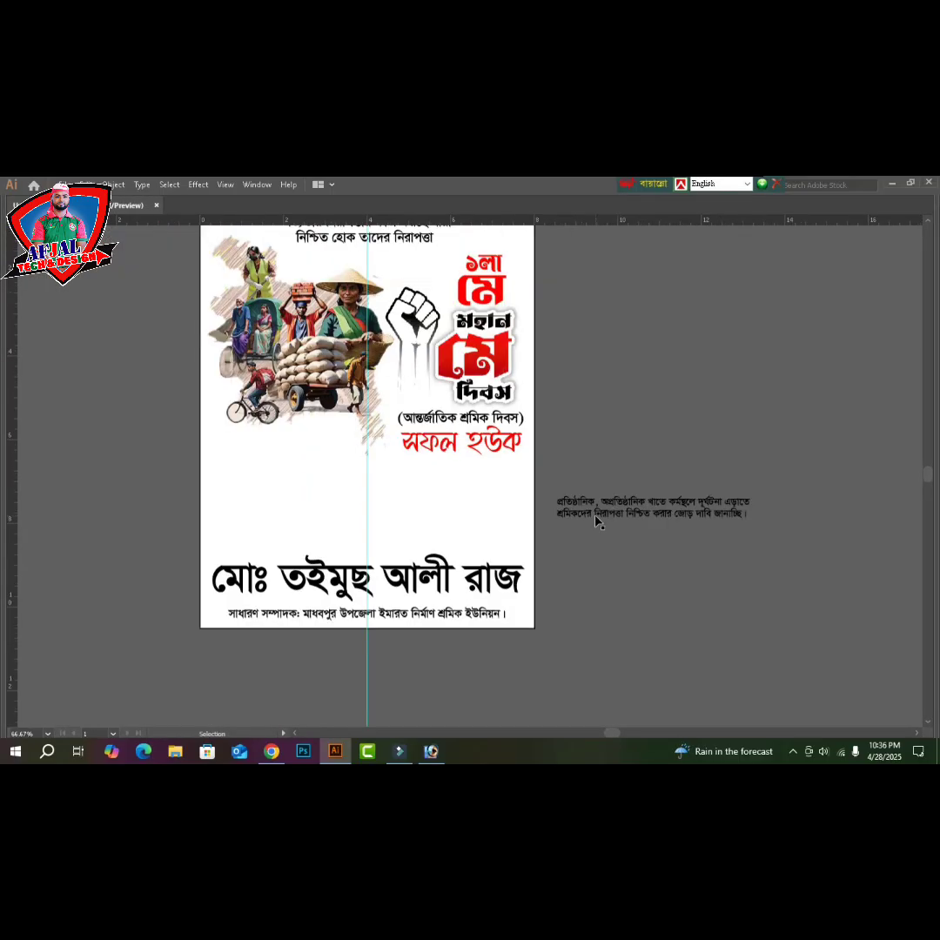
{"action": "left_click", "coordinate": [598, 575]}
{"action": "left_click_drag", "start_coordinate": [562, 409], "coordinate": [734, 416]}
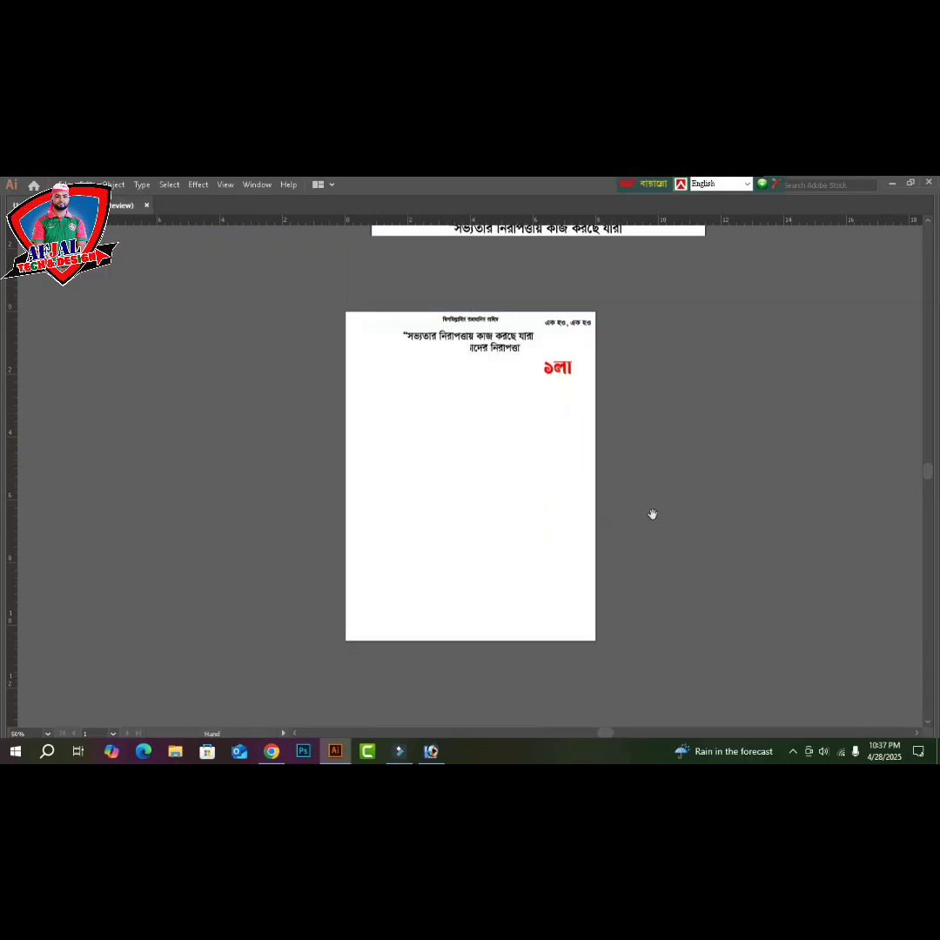
{"action": "left_click_drag", "start_coordinate": [711, 523], "coordinate": [779, 510]}
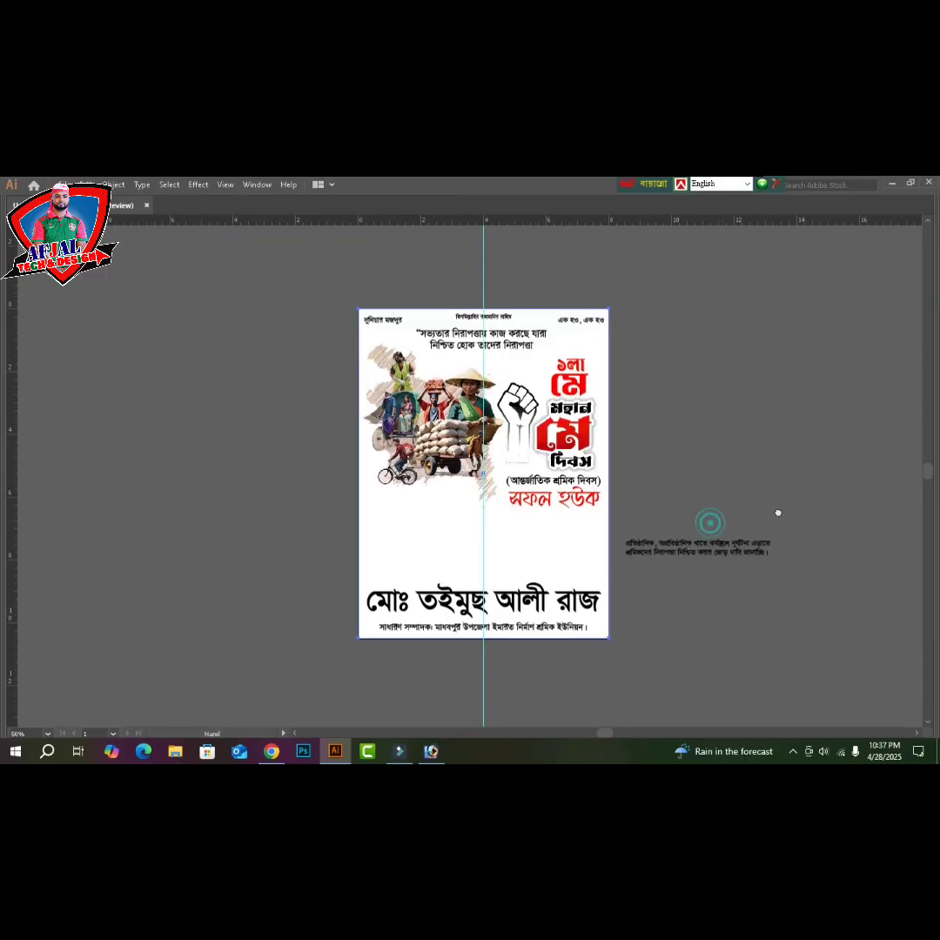
{"action": "left_click_drag", "start_coordinate": [605, 543], "coordinate": [266, 541]}
{"action": "left_click_drag", "start_coordinate": [344, 548], "coordinate": [414, 548]}
- Draw a wavy curve across the lower part of the blank copy with the Pen tool
{"action": "key", "text": "p"}
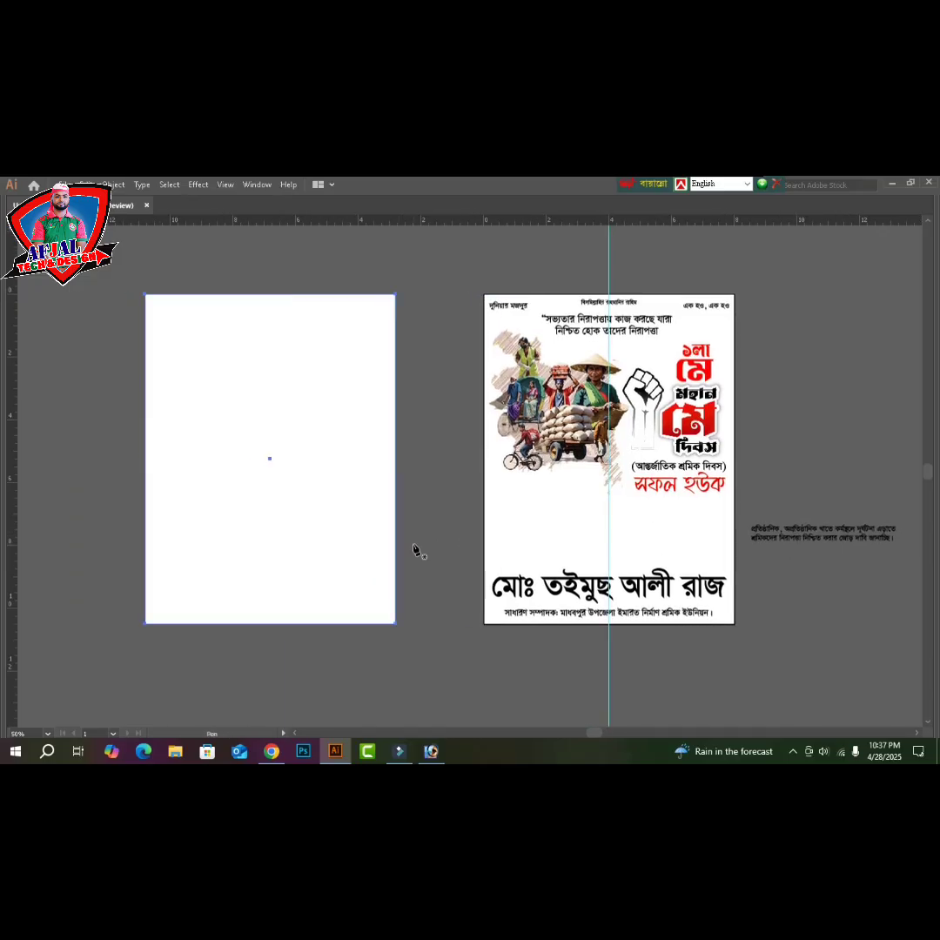
{"action": "left_click", "coordinate": [117, 575]}
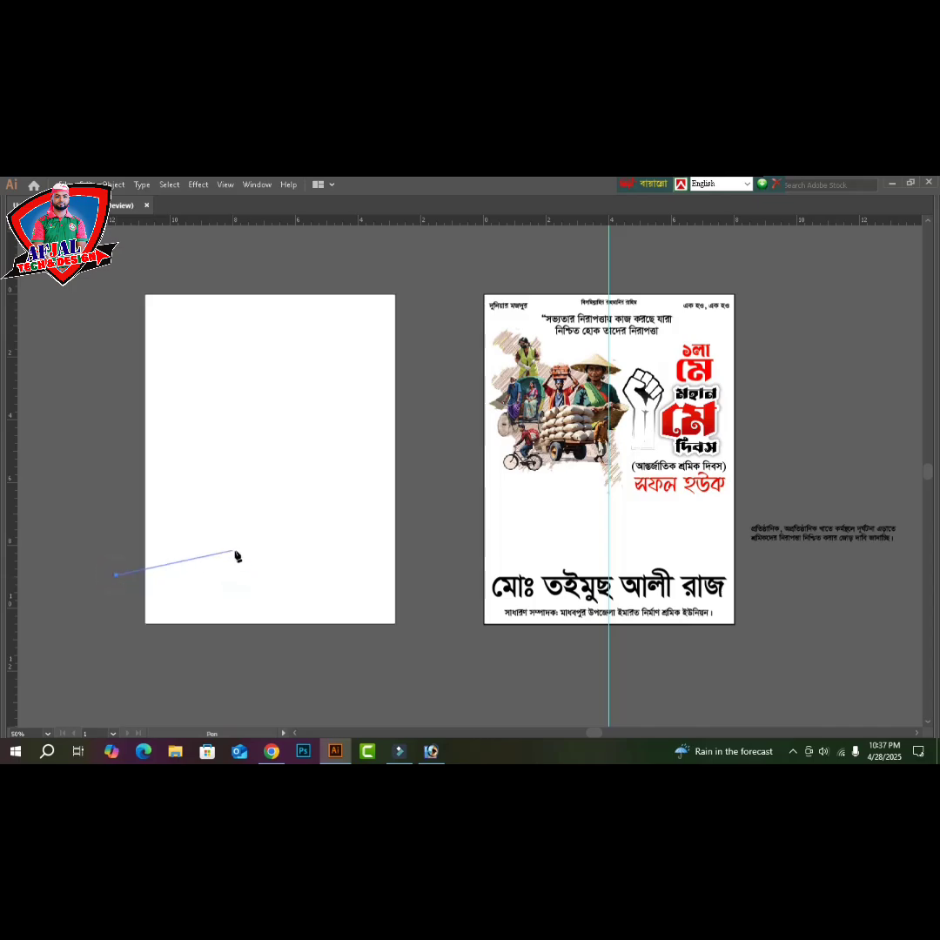
{"action": "left_click_drag", "start_coordinate": [237, 552], "coordinate": [312, 592]}
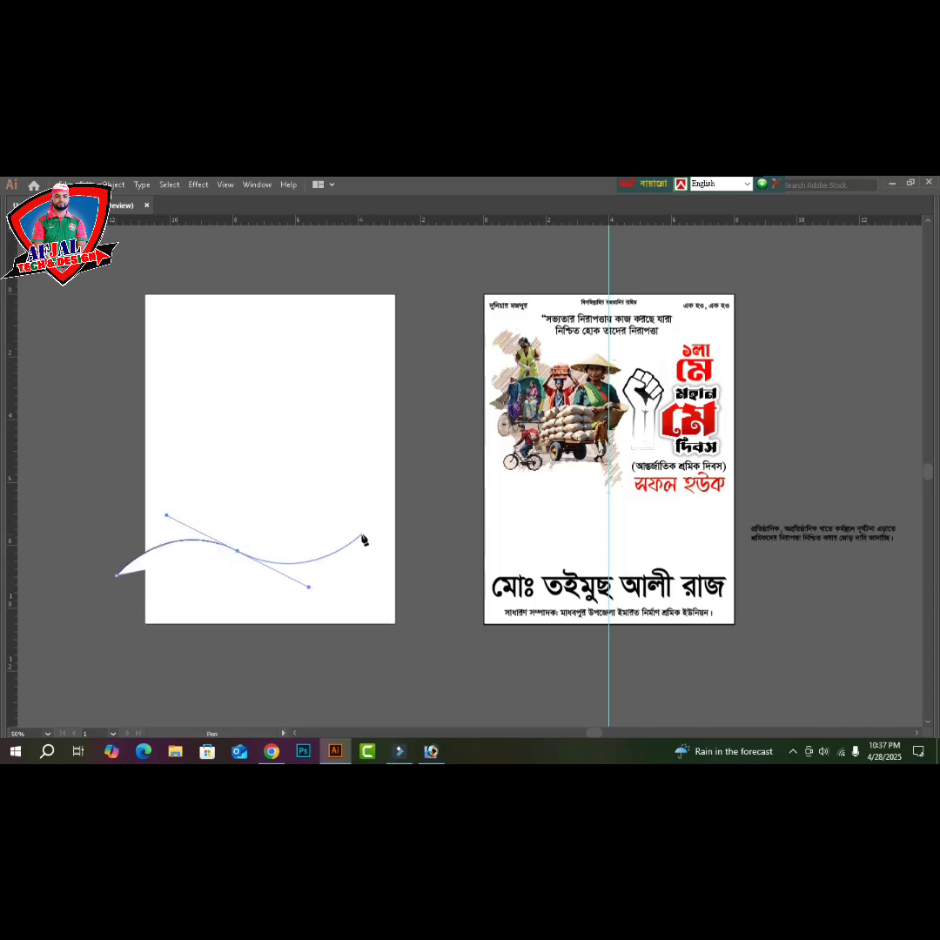
{"action": "left_click_drag", "start_coordinate": [410, 514], "coordinate": [407, 611]}
{"action": "key", "text": "Tab"}
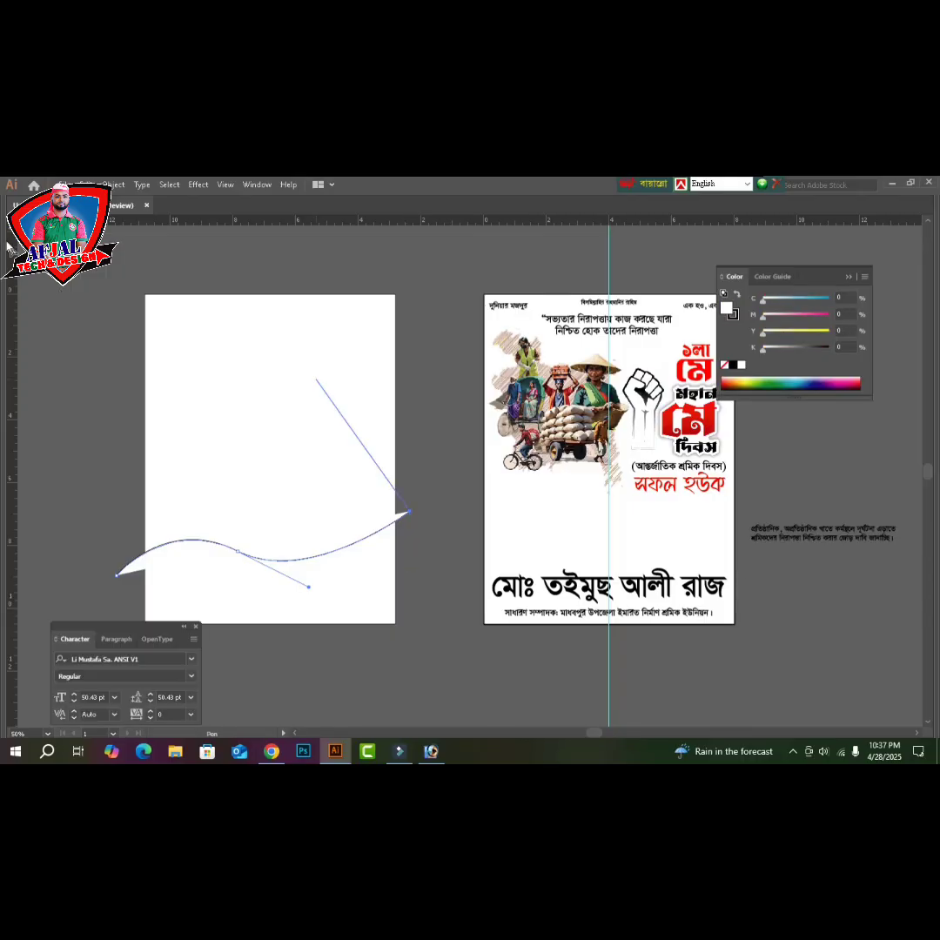
- Set the wave's fill to None and select the curve together with the page rectangle
{"action": "key", "text": "v"}
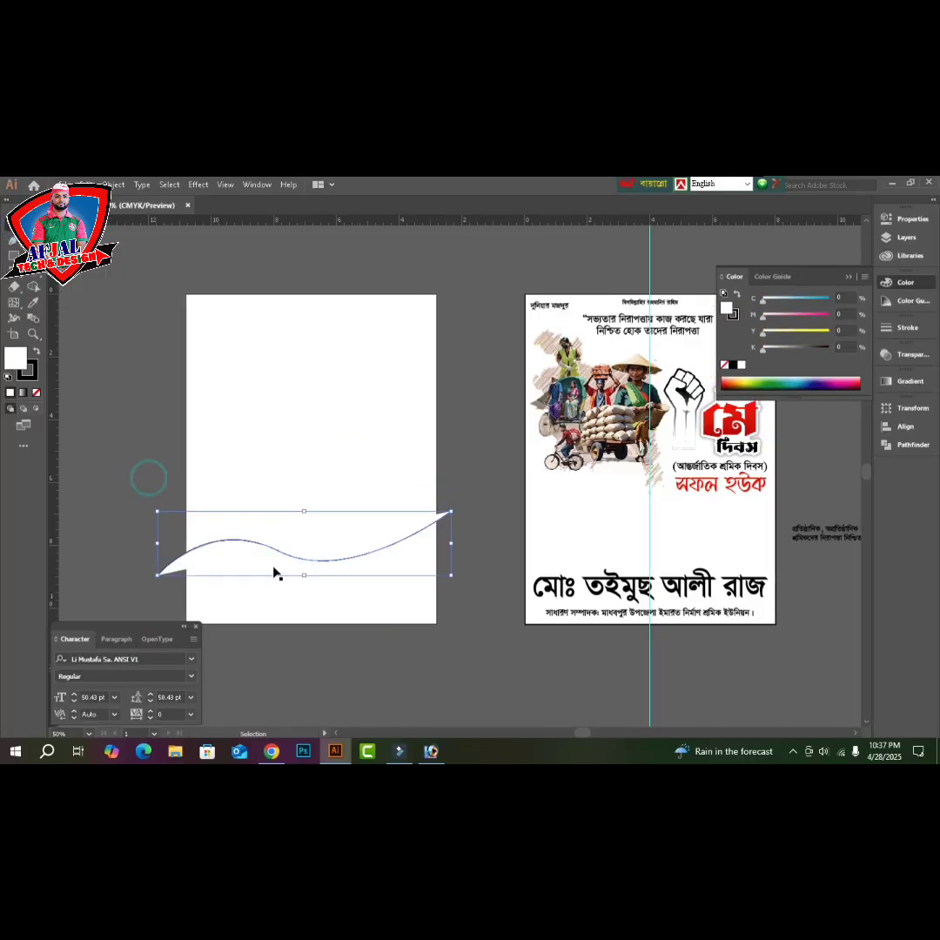
{"action": "left_click", "coordinate": [275, 558]}
{"action": "left_click_drag", "start_coordinate": [146, 550], "coordinate": [180, 581]}
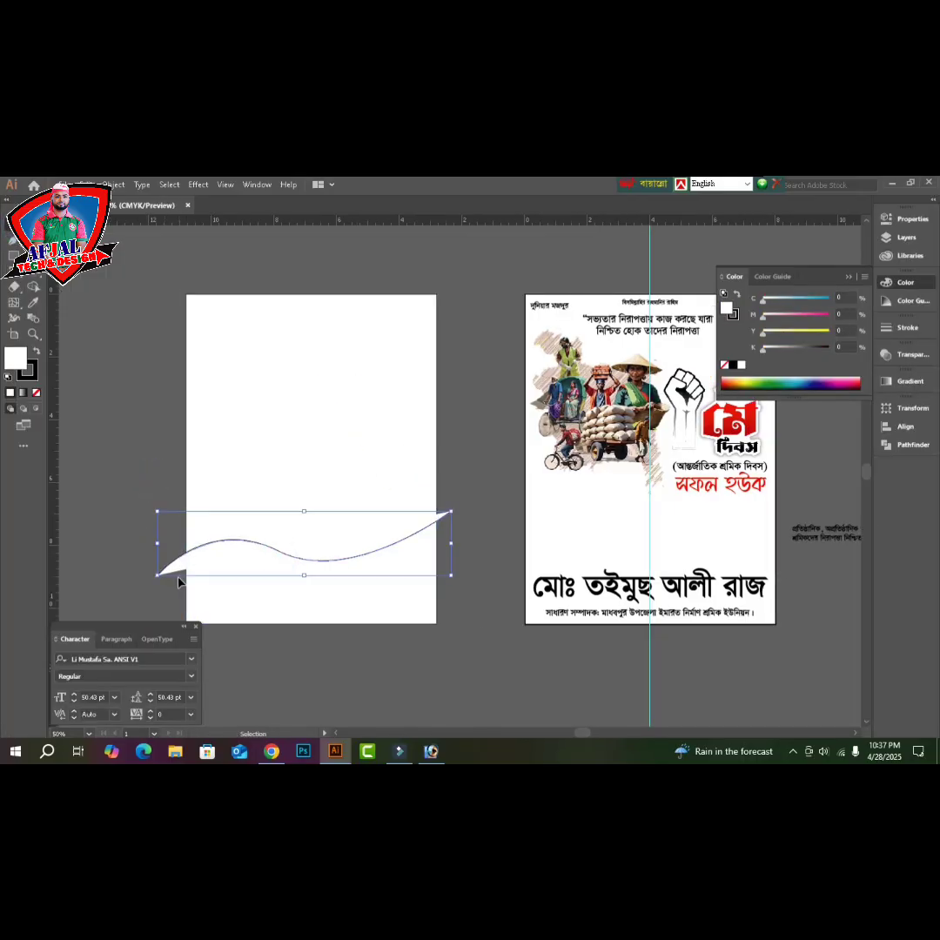
{"action": "left_click", "coordinate": [36, 393]}
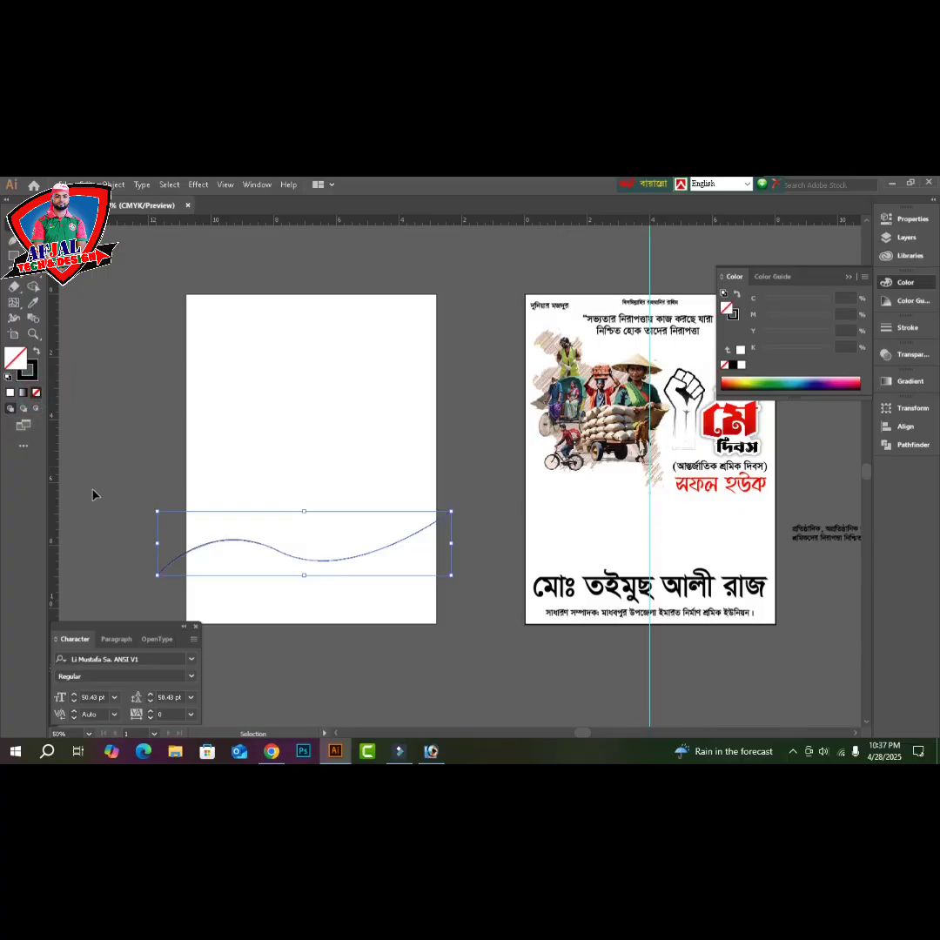
{"action": "left_click_drag", "start_coordinate": [100, 400], "coordinate": [376, 574]}
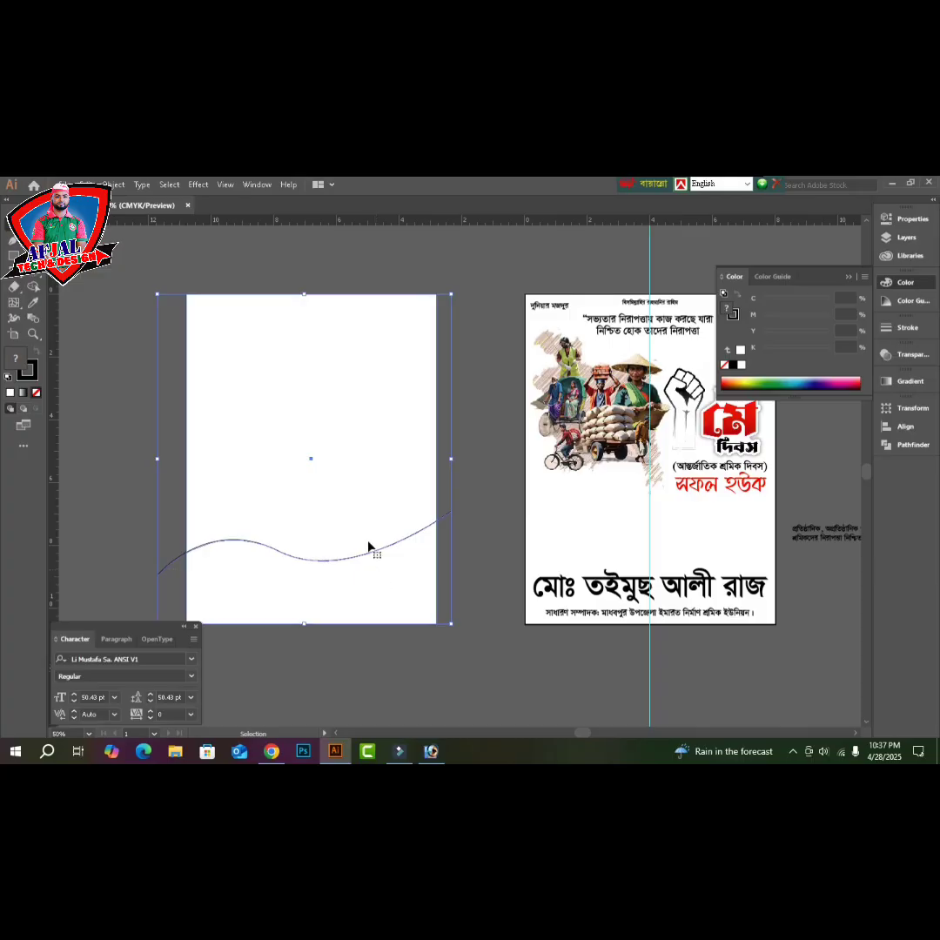
- Merge the region below the curve into a wave-topped shape, lift it higher, and remove its stroke
{"action": "left_click", "coordinate": [33, 288]}
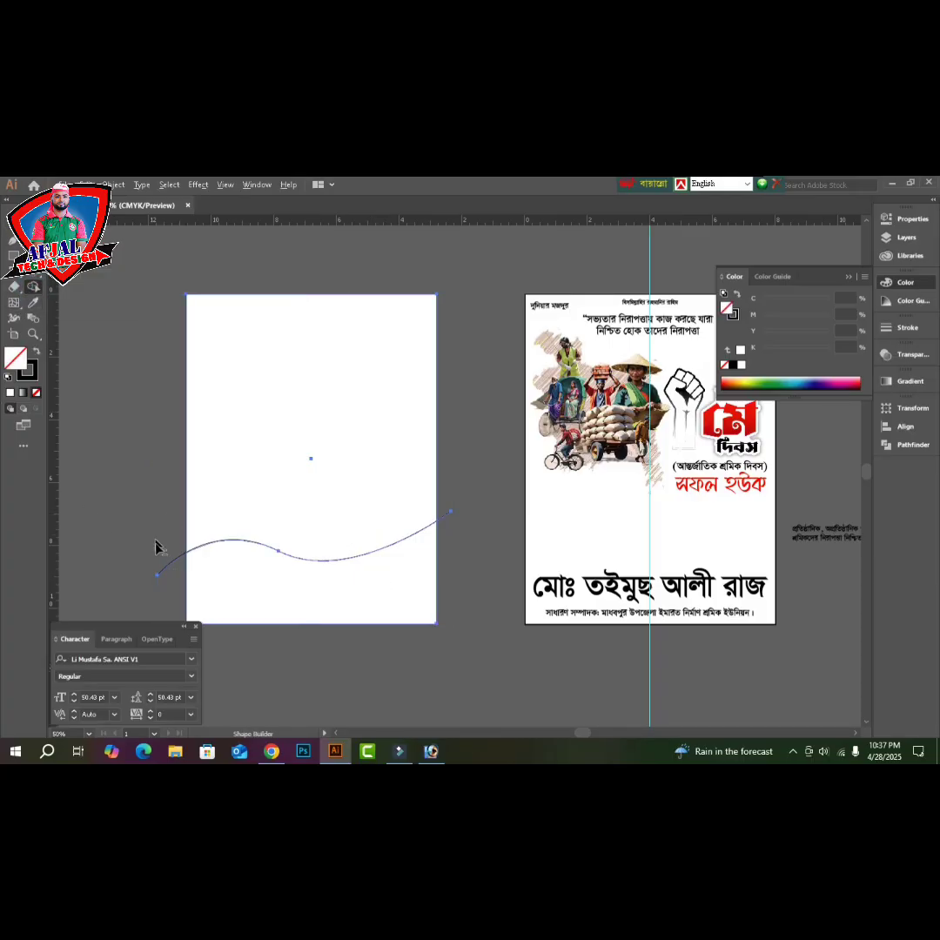
{"action": "left_click_drag", "start_coordinate": [158, 545], "coordinate": [171, 573]}
{"action": "mouse_move", "coordinate": [172, 475]}
{"action": "left_mouse_down"}
{"action": "mouse_move", "coordinate": [360, 462]}
{"action": "mouse_move", "coordinate": [435, 471]}
{"action": "mouse_move", "coordinate": [440, 457]}
{"action": "mouse_move", "coordinate": [412, 457]}
{"action": "mouse_move", "coordinate": [452, 541]}
{"action": "mouse_move", "coordinate": [446, 511]}
{"action": "left_mouse_up"}
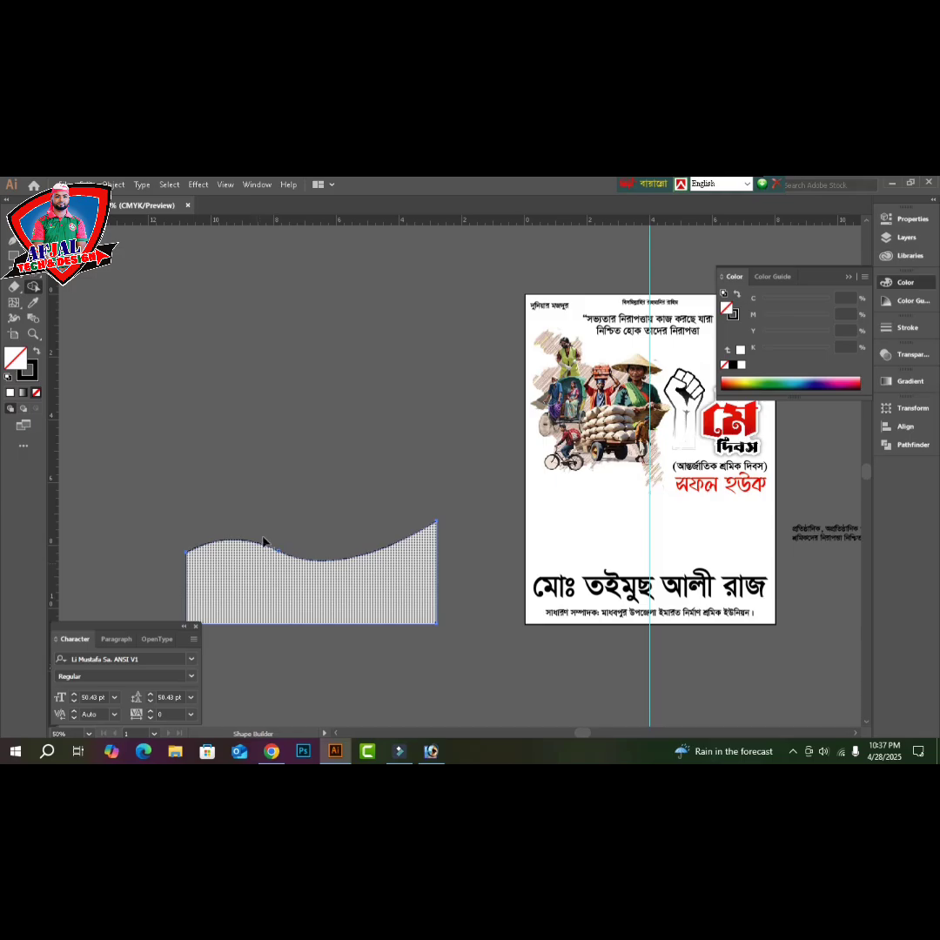
{"action": "key", "text": "v"}
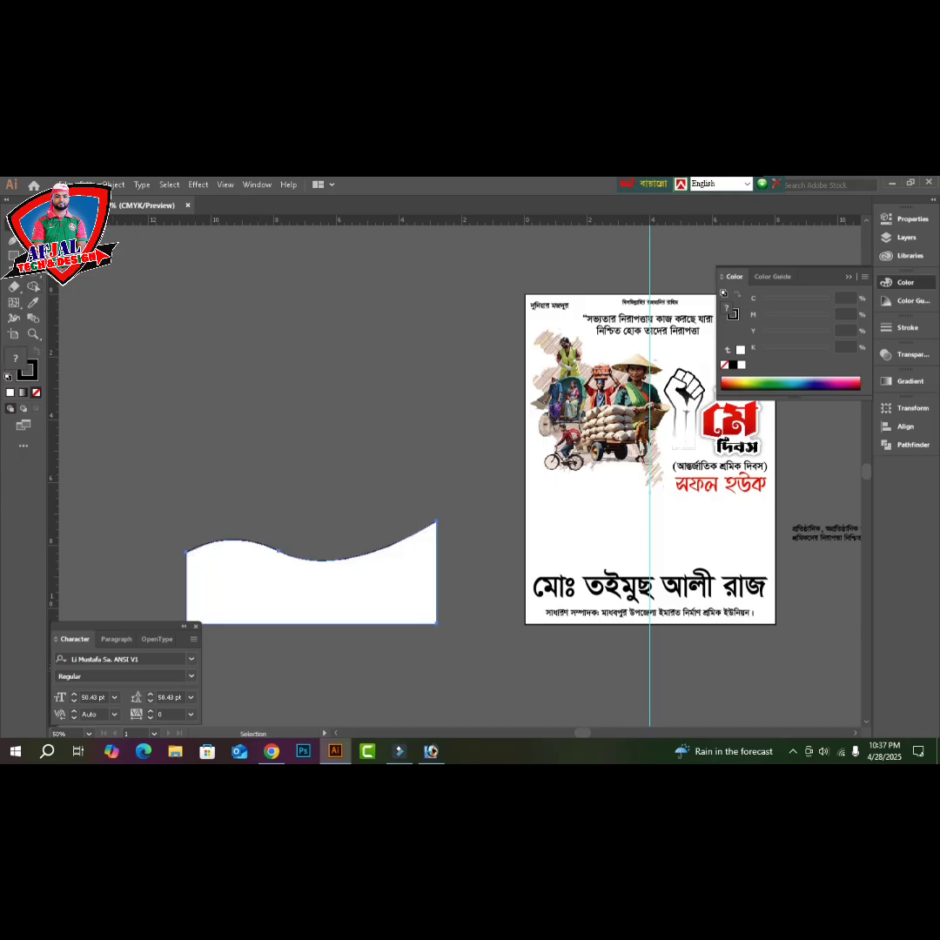
{"action": "left_click_drag", "start_coordinate": [280, 592], "coordinate": [296, 461]}
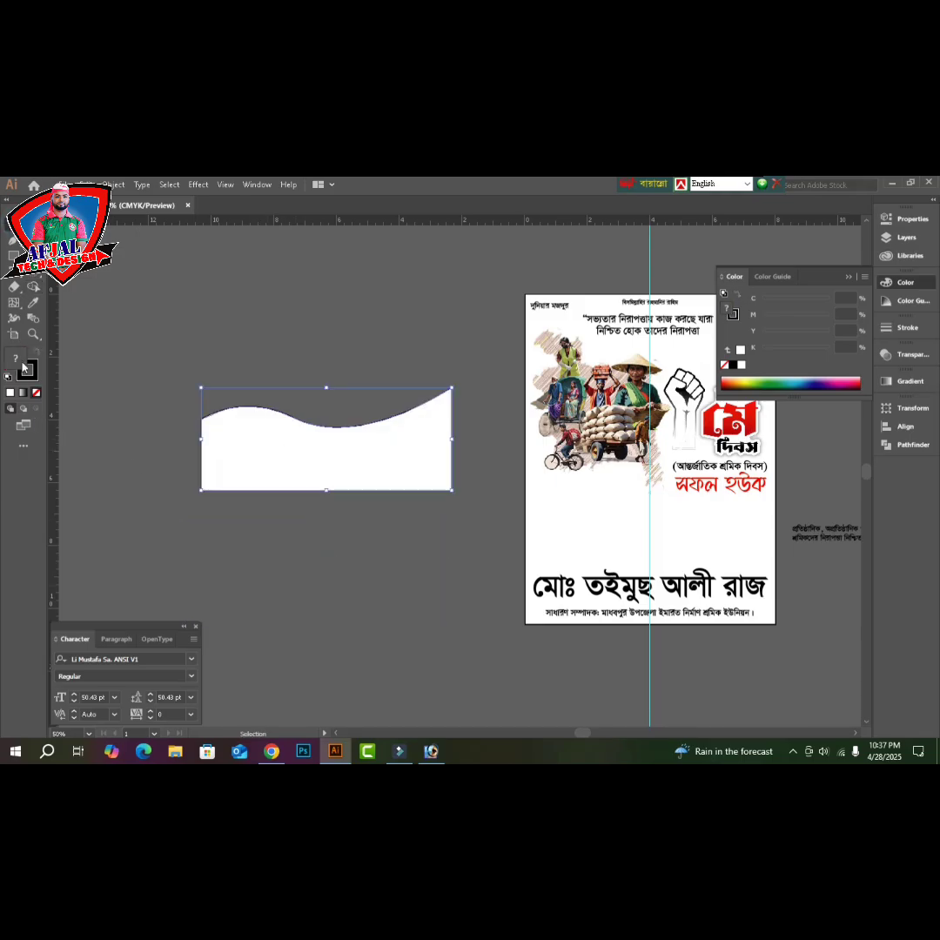
{"action": "left_click", "coordinate": [35, 392]}
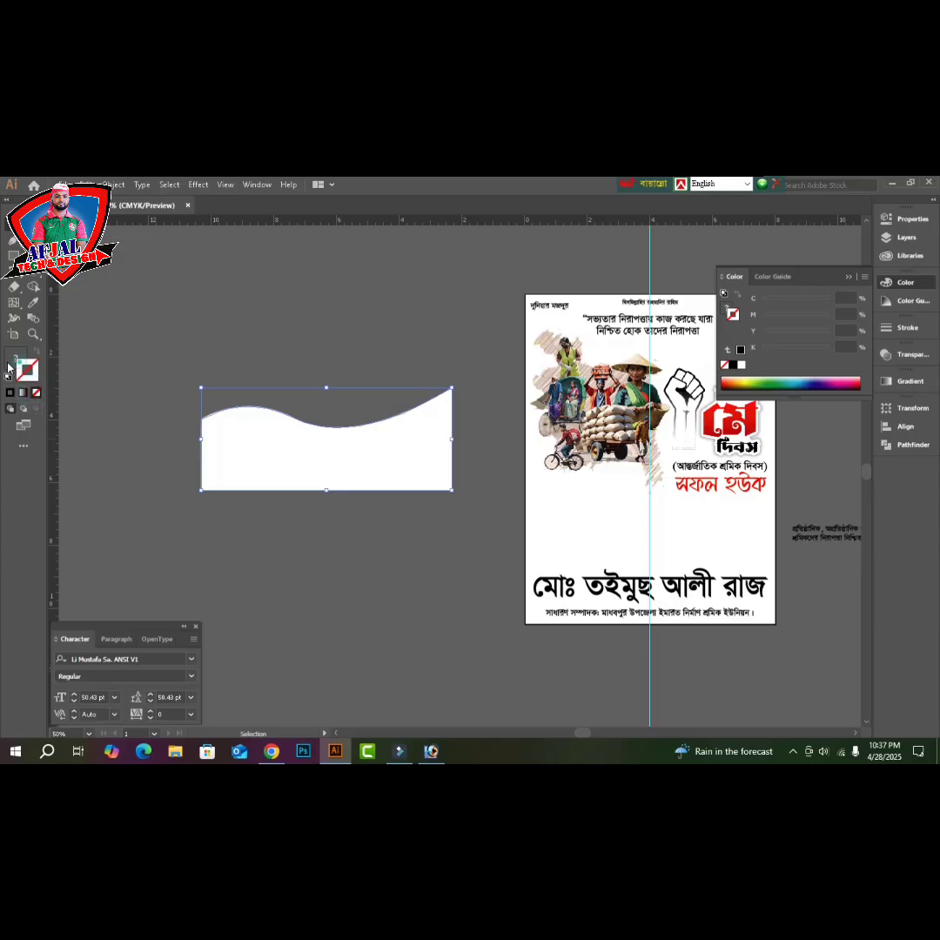
- Fill the wave shape black and nudge it upward
{"action": "left_click", "coordinate": [733, 366]}
{"action": "left_click", "coordinate": [328, 560]}
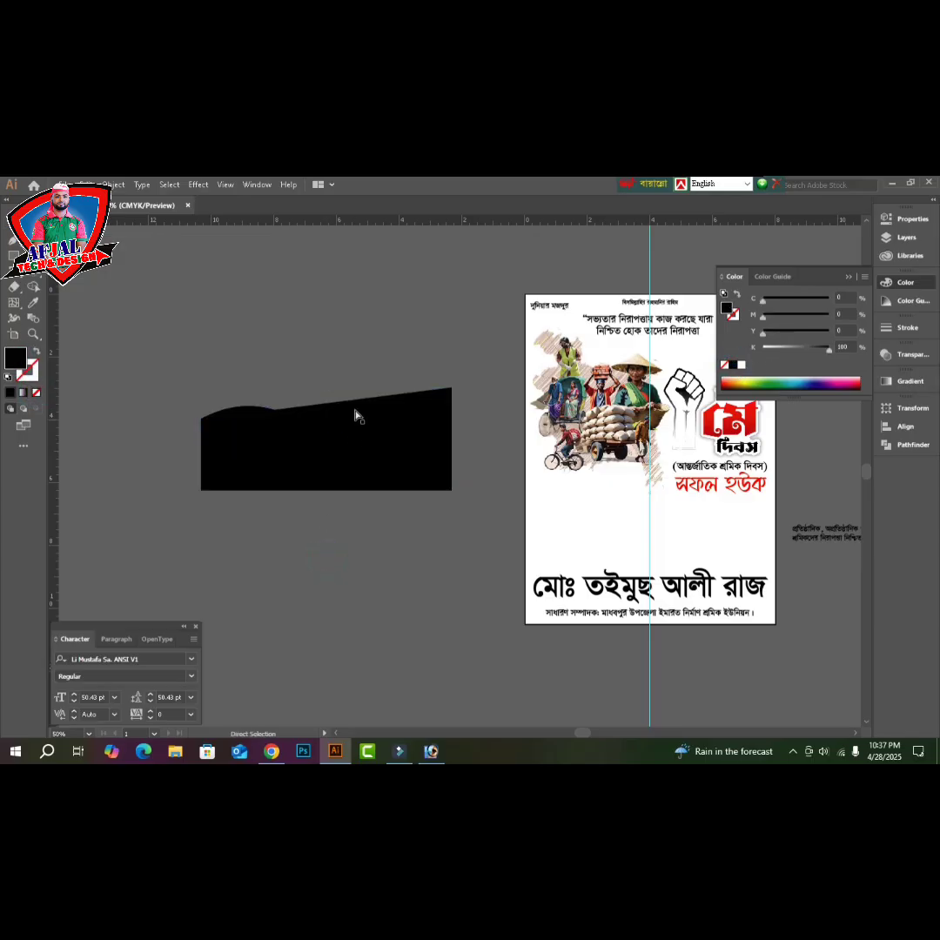
{"action": "left_click_drag", "start_coordinate": [354, 411], "coordinate": [362, 374]}
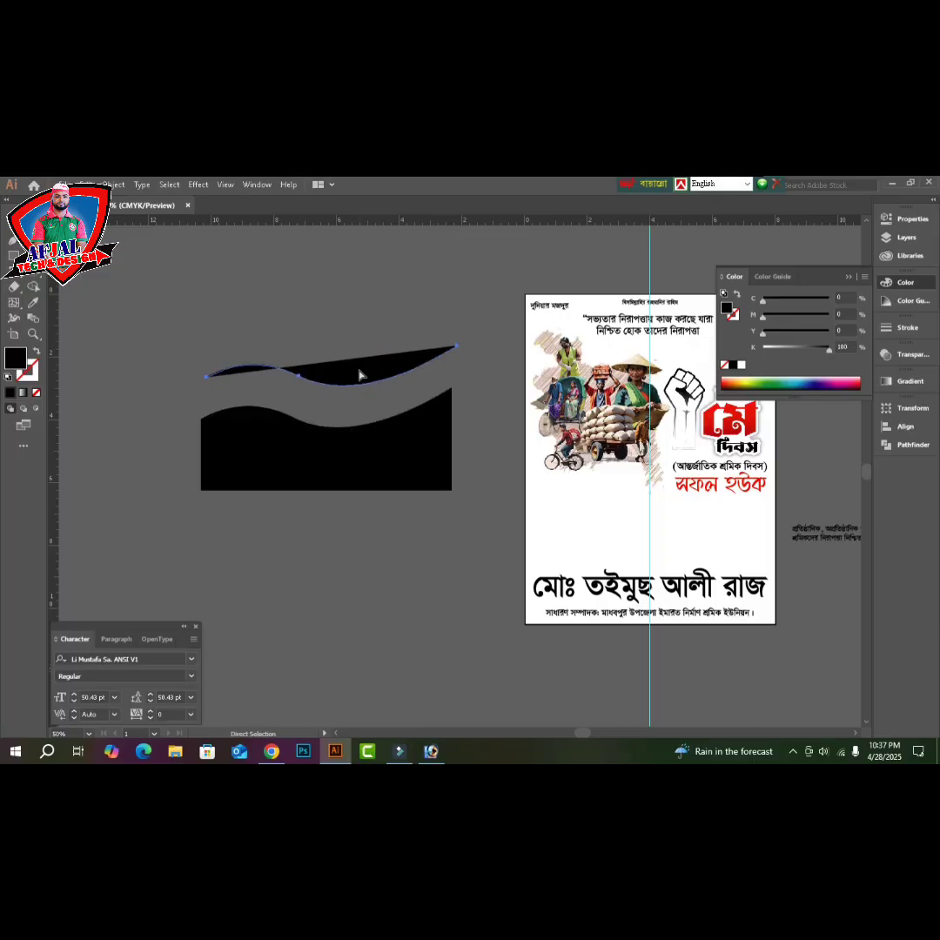
- Align the black wave to the poster's bottom edge and zoom in on the lower section
{"action": "left_click", "coordinate": [342, 464]}
{"action": "left_click", "coordinate": [616, 542], "text": "shift"}
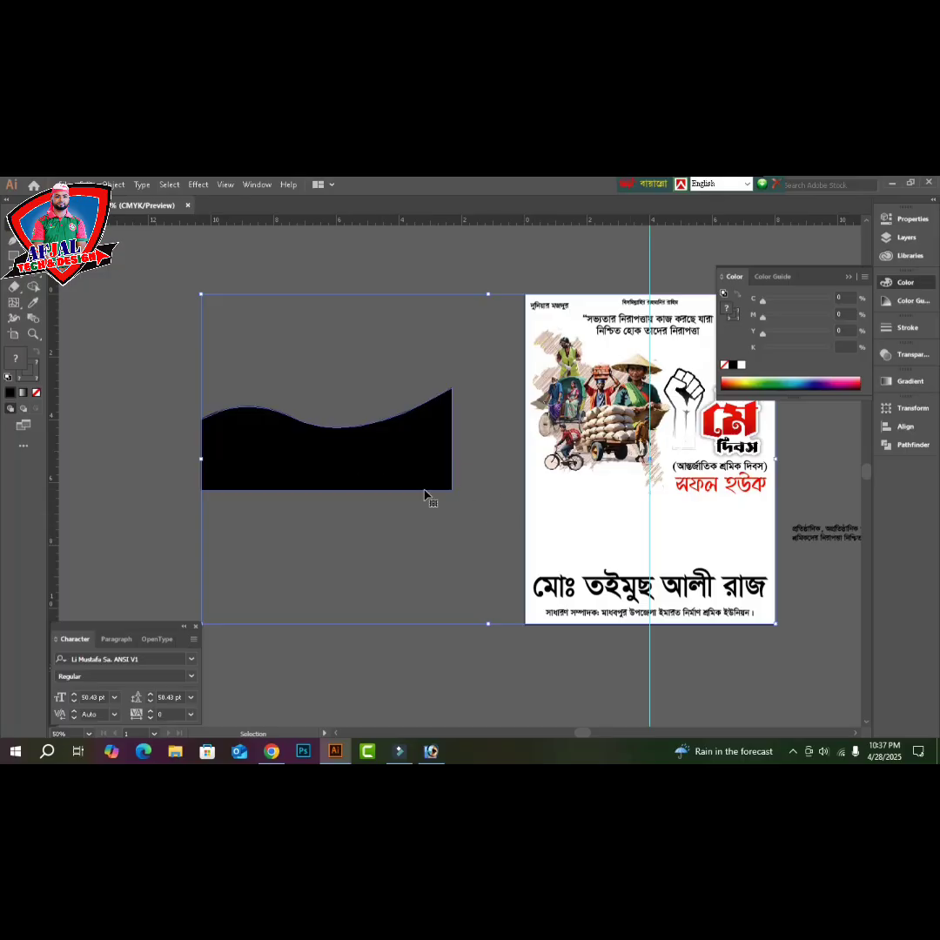
{"action": "left_click", "coordinate": [905, 426]}
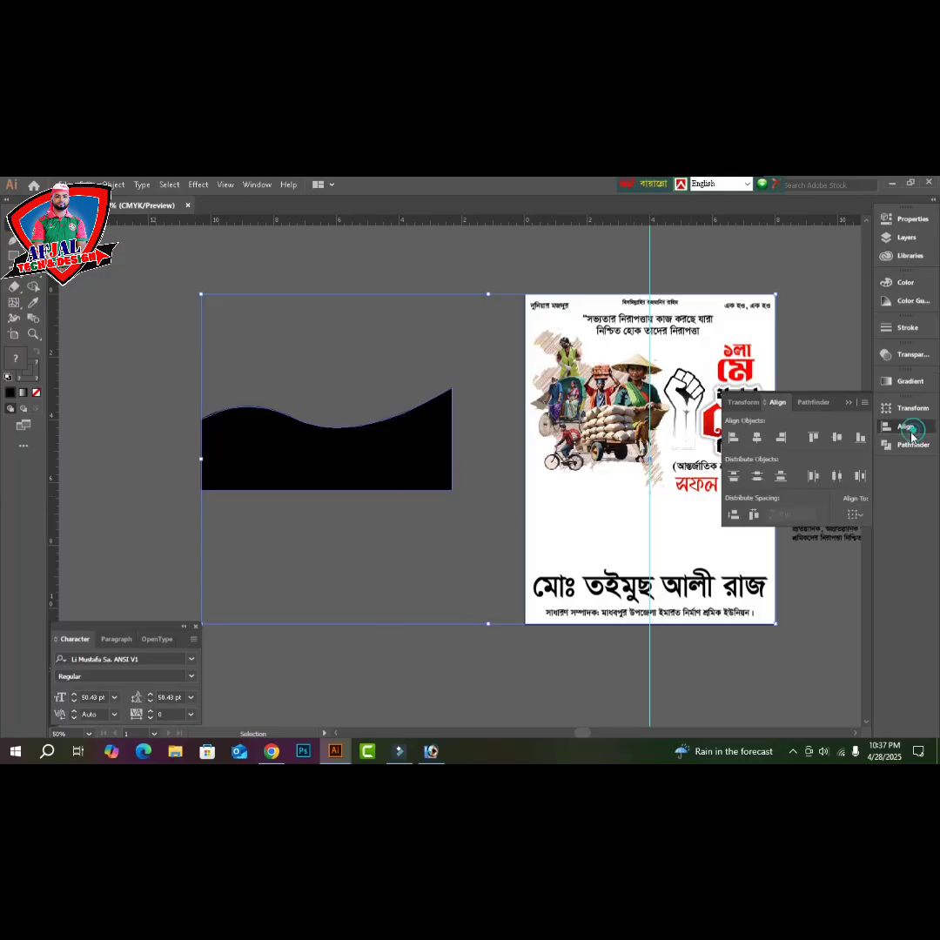
{"action": "left_click", "coordinate": [783, 437]}
{"action": "left_click", "coordinate": [860, 437]}
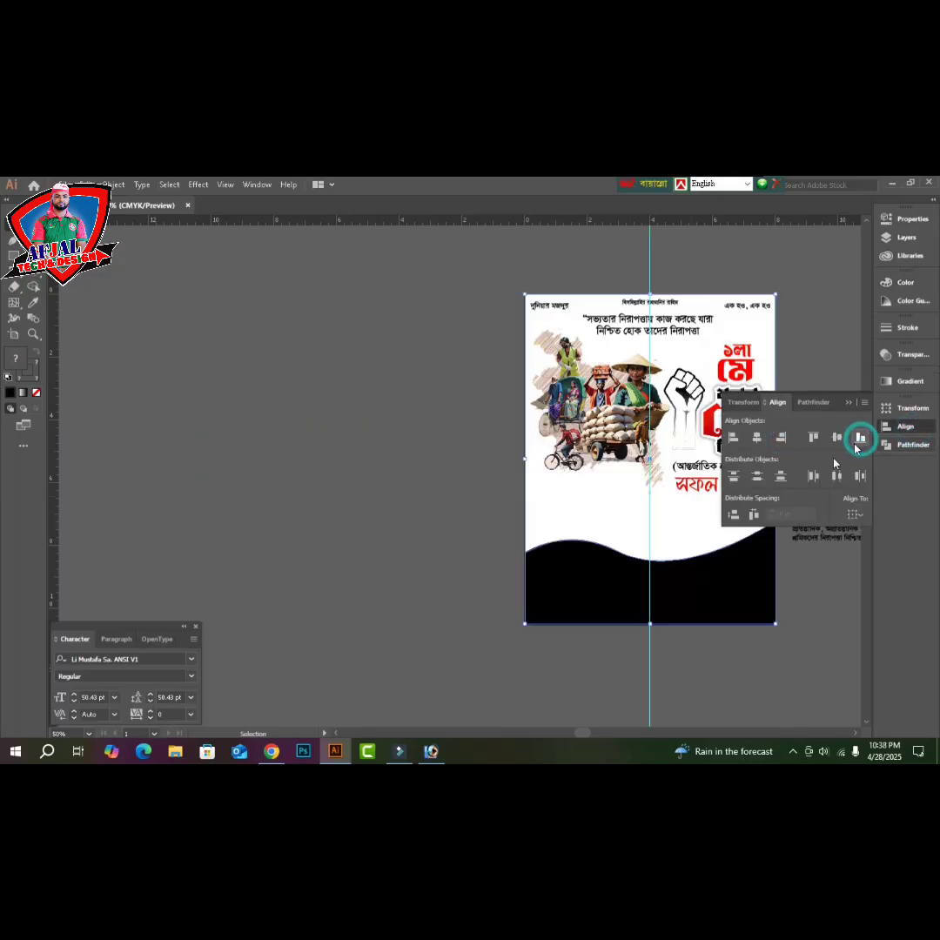
{"action": "left_click", "coordinate": [776, 646]}
{"action": "key", "text": "Tab"}
{"action": "left_click_drag", "start_coordinate": [443, 495], "coordinate": [875, 644]}
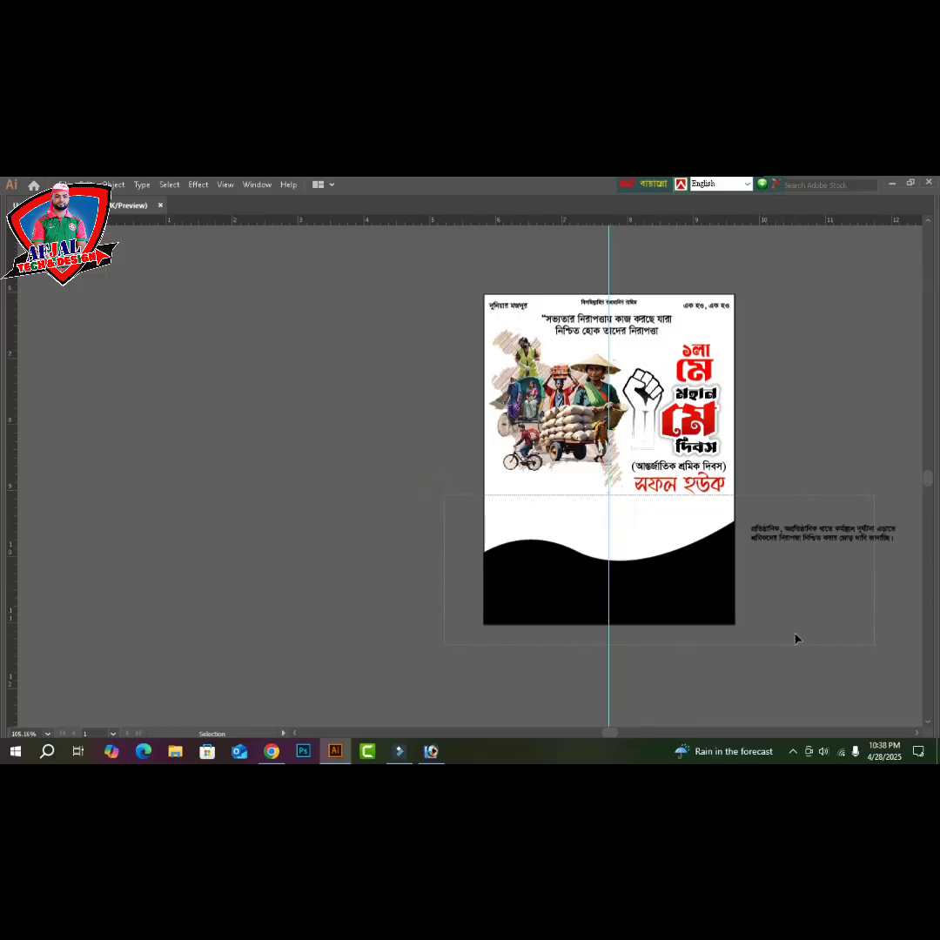
- Recolor the bottom wave red (M100 Y100) in the Color panel
{"action": "left_click", "coordinate": [794, 633]}
{"action": "left_click", "coordinate": [416, 565]}
{"action": "left_click", "coordinate": [464, 458]}
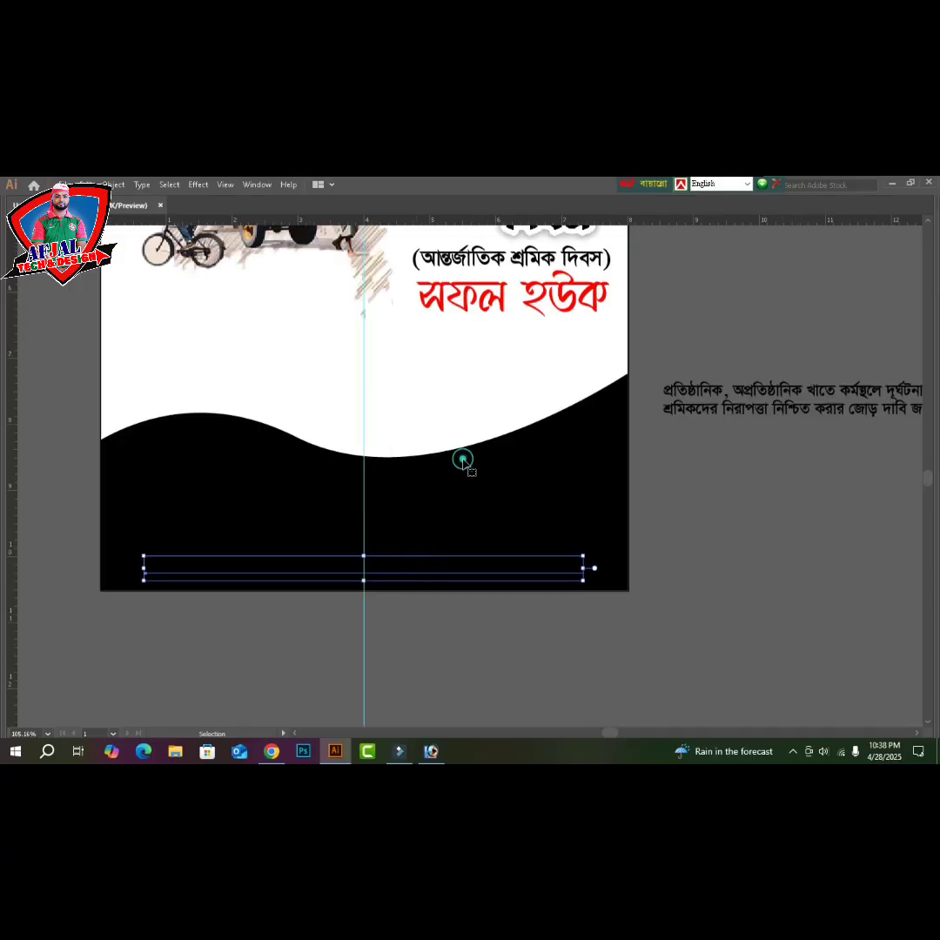
{"action": "key", "text": "shift+F7"}
{"action": "key", "text": "Tab"}
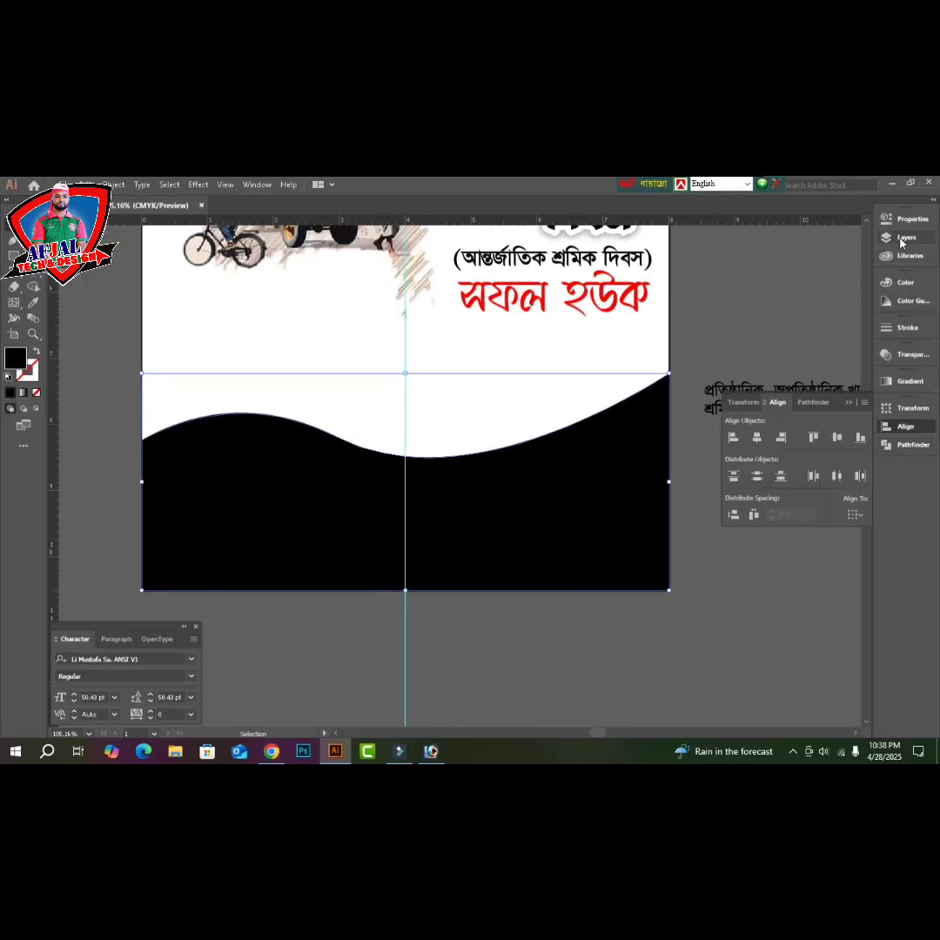
{"action": "left_click", "coordinate": [908, 283]}
{"action": "left_click_drag", "start_coordinate": [804, 298], "coordinate": [861, 310]}
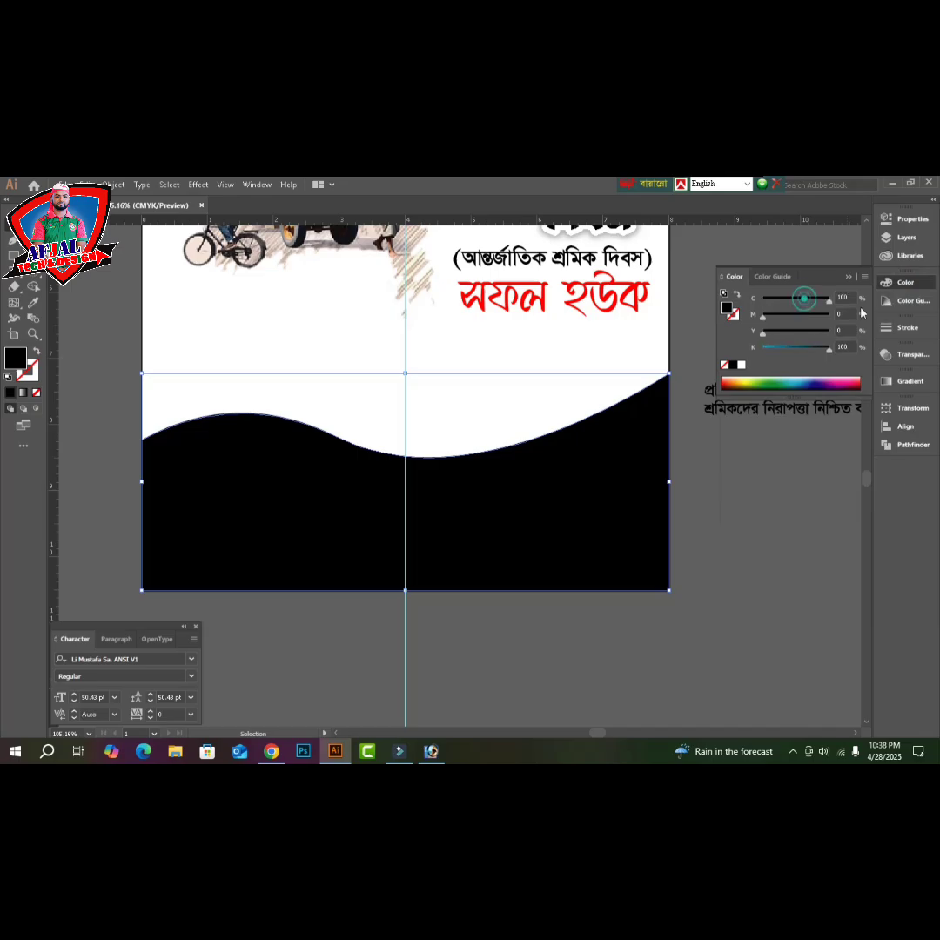
{"action": "left_click_drag", "start_coordinate": [792, 316], "coordinate": [894, 347]}
{"action": "left_click_drag", "start_coordinate": [814, 346], "coordinate": [767, 528]}
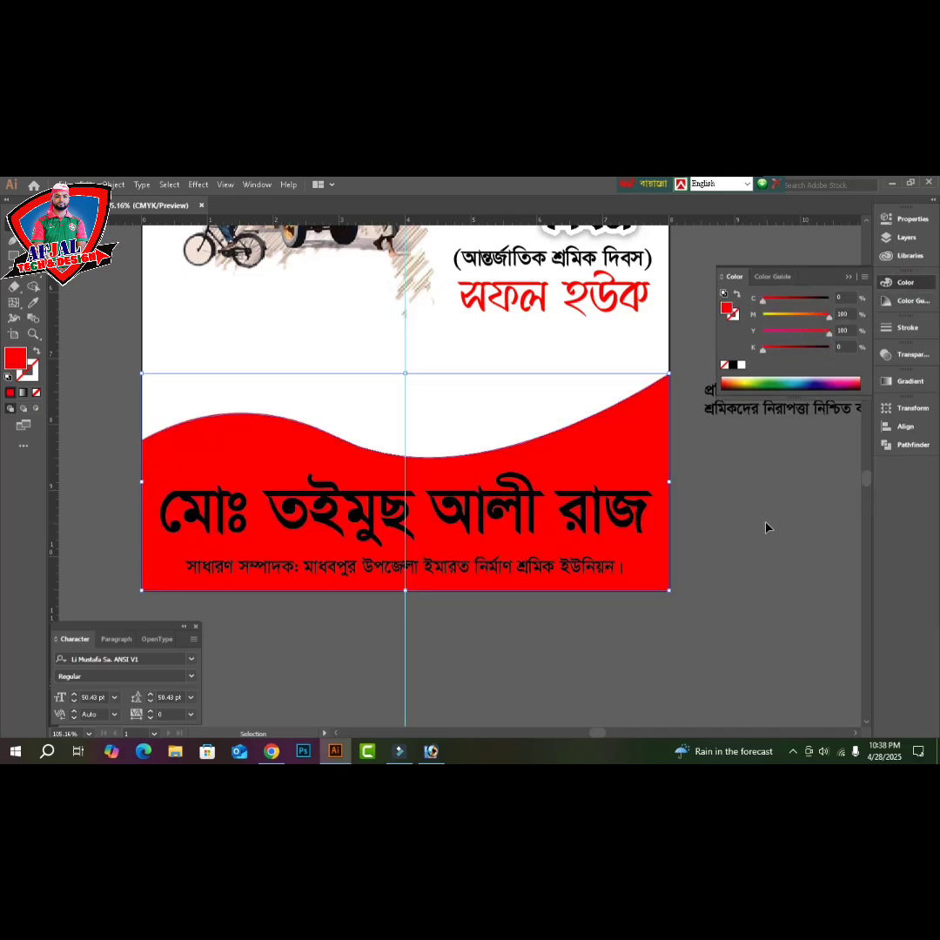
{"action": "left_click", "coordinate": [768, 531]}
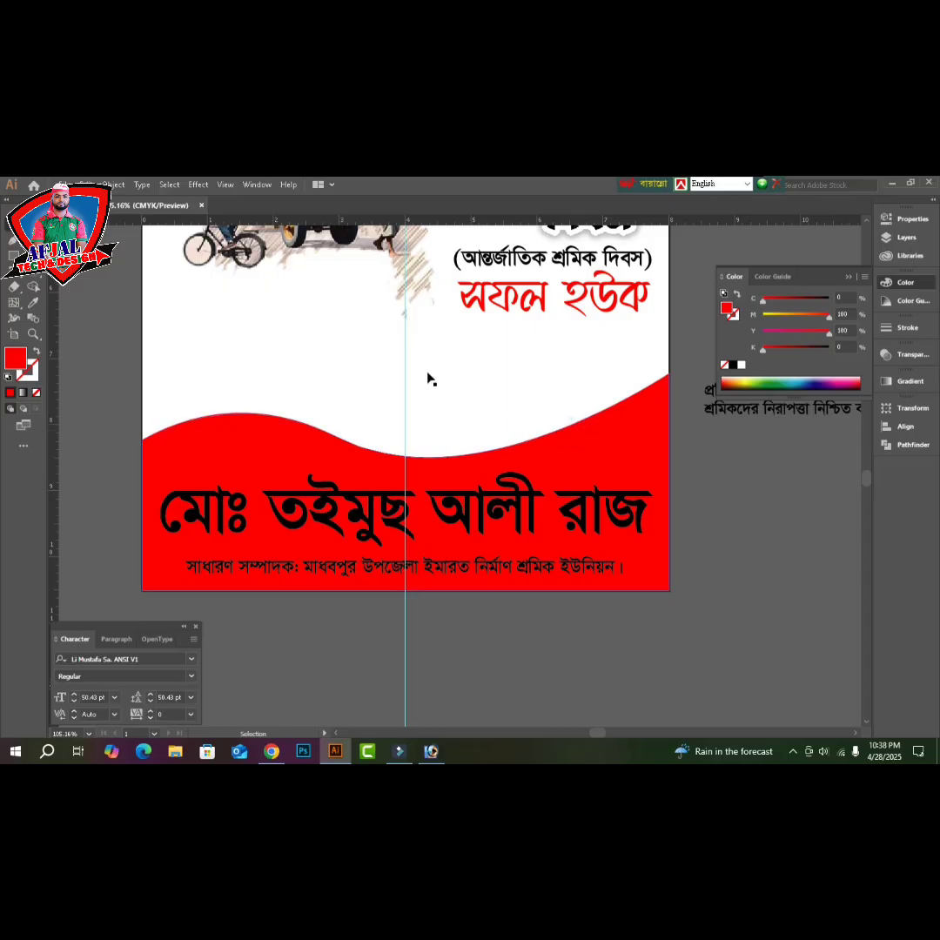
- Shorten the red wave from the top so the name text sits on the red band
{"action": "left_click", "coordinate": [434, 414]}
{"action": "left_click_drag", "start_coordinate": [409, 373], "coordinate": [407, 409]}
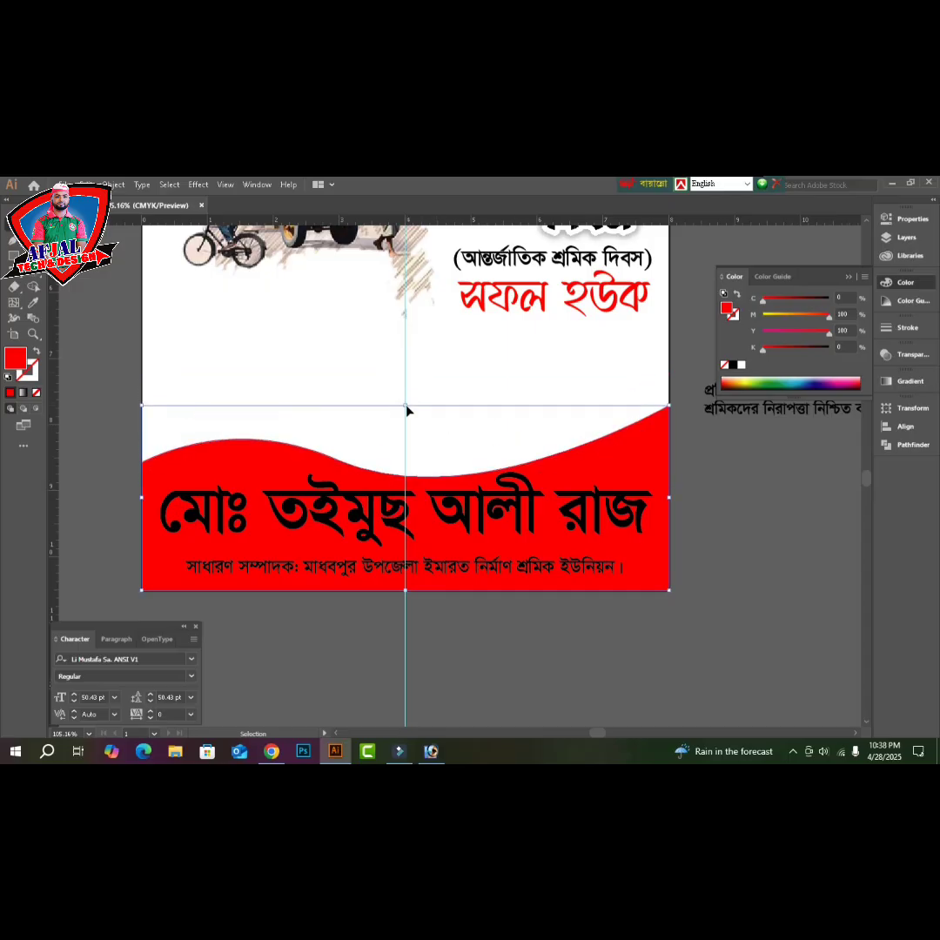
{"action": "left_click", "coordinate": [730, 550]}
{"action": "left_click", "coordinate": [451, 516]}
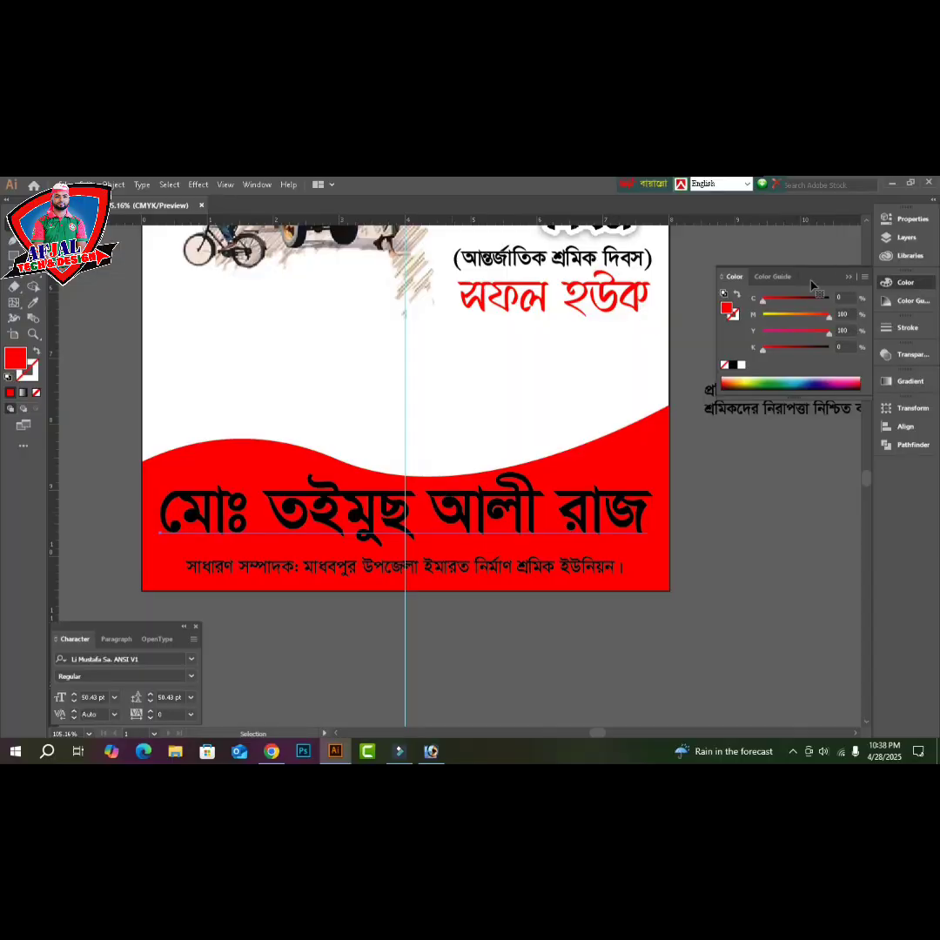
- Set the name to FN Himel Borno ANSI V1, narrow it to the poster width, and make it white
{"action": "left_click", "coordinate": [142, 664]}
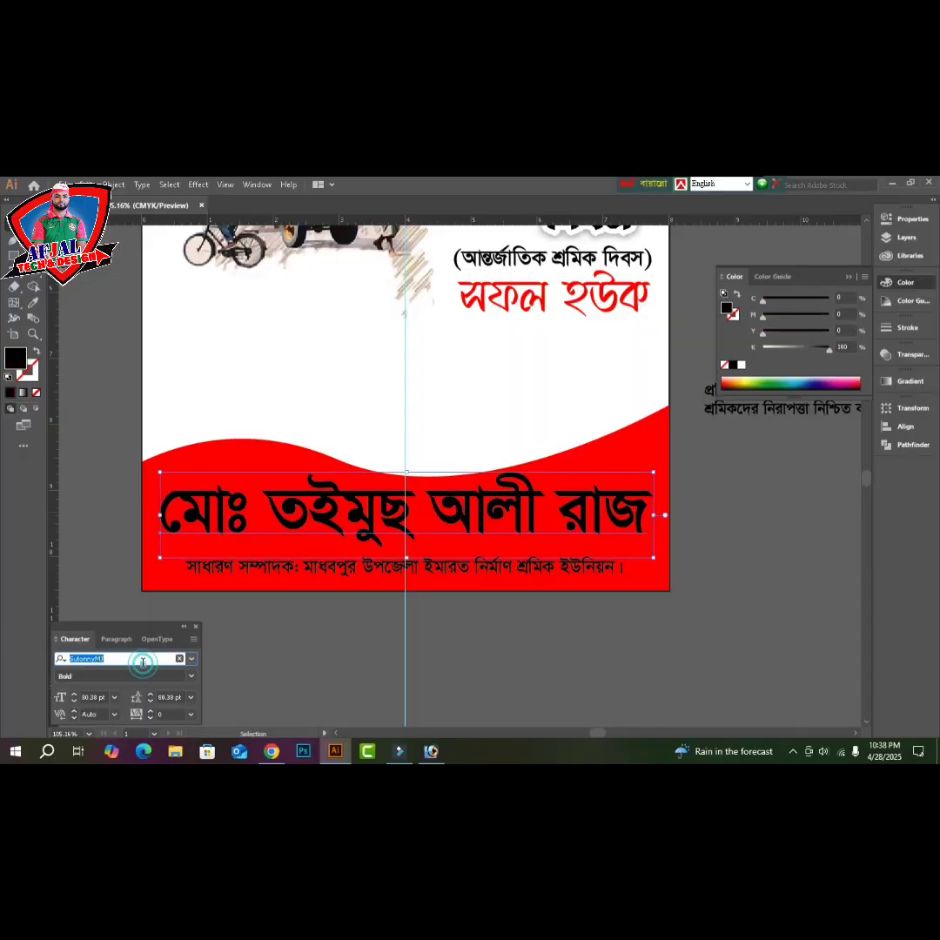
{"action": "type", "text": "fn"}
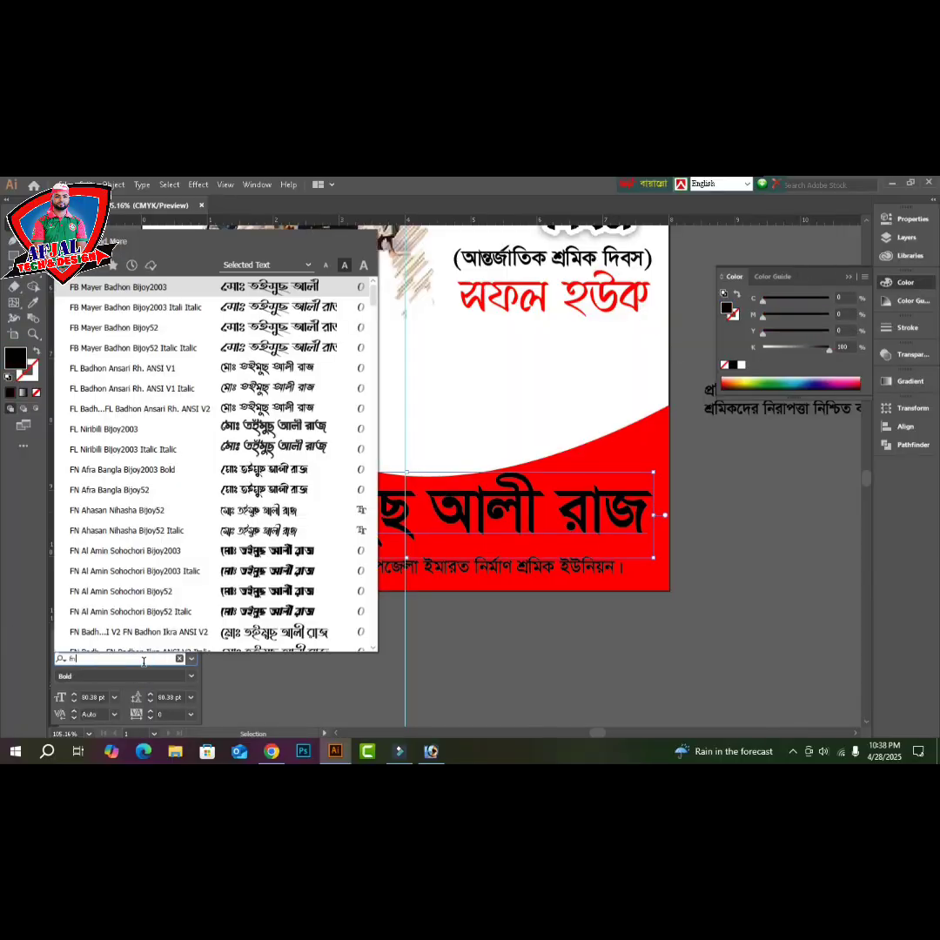
{"action": "type", "text": " no"}
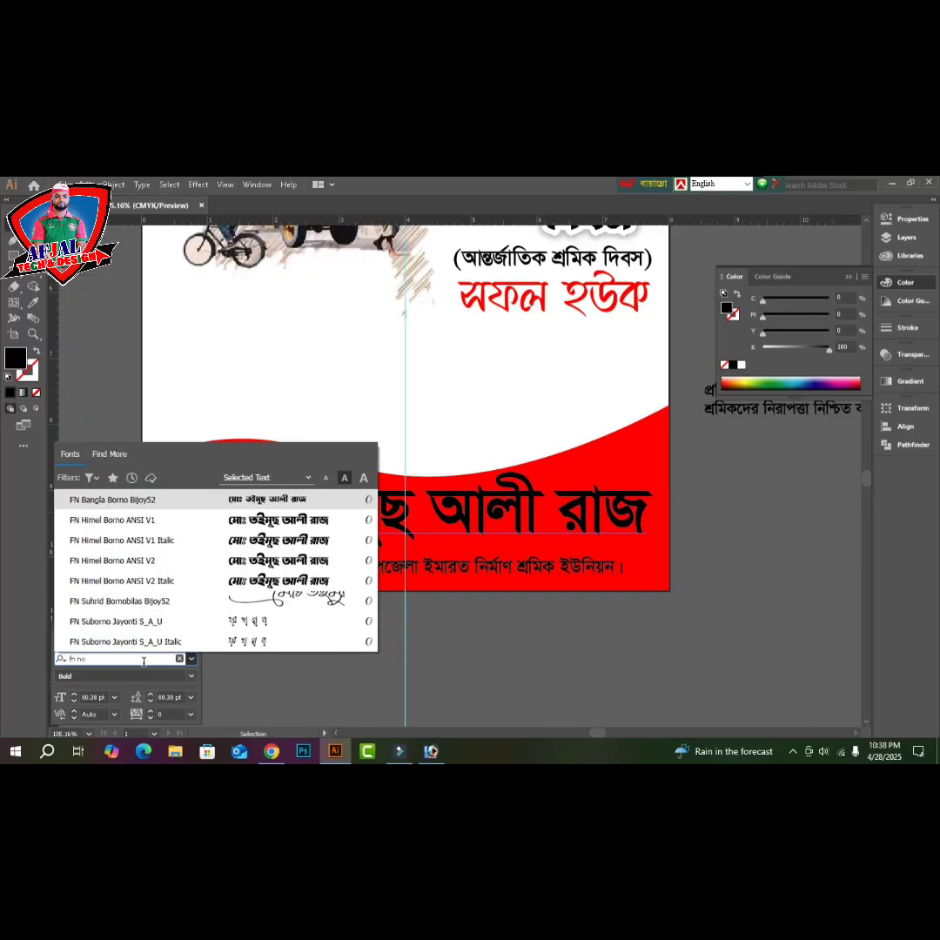
{"action": "key", "text": "Down"}
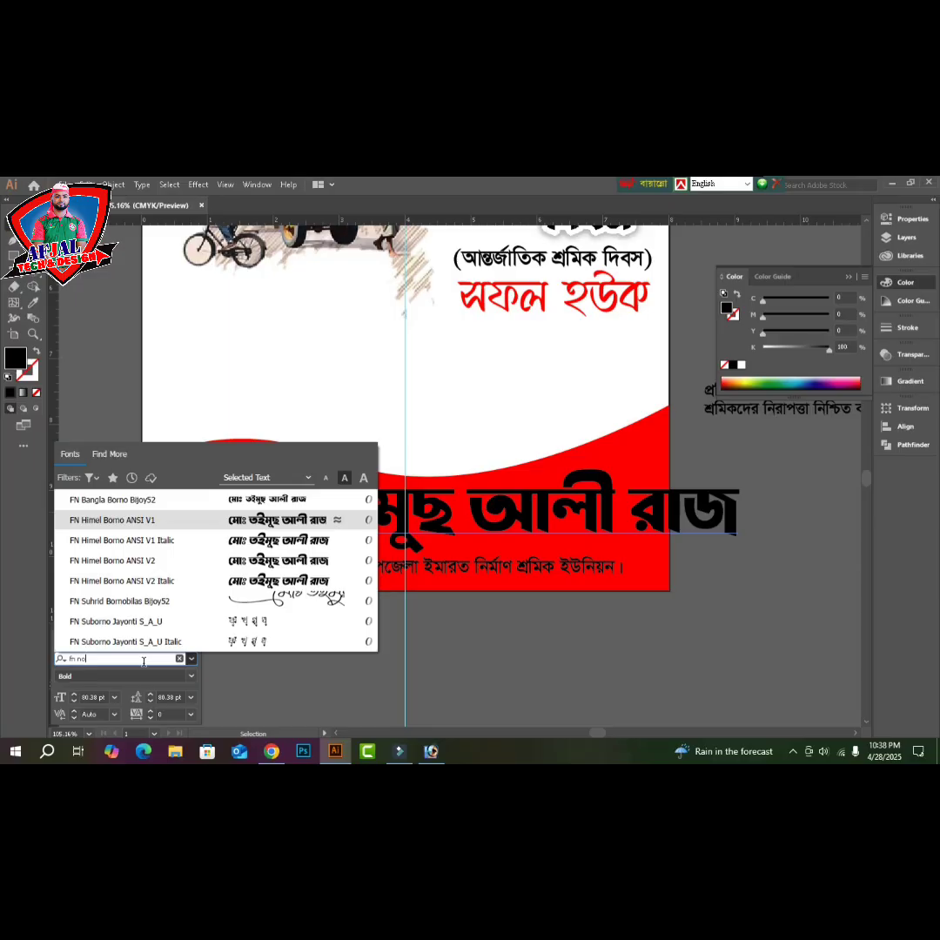
{"action": "key", "text": "Return"}
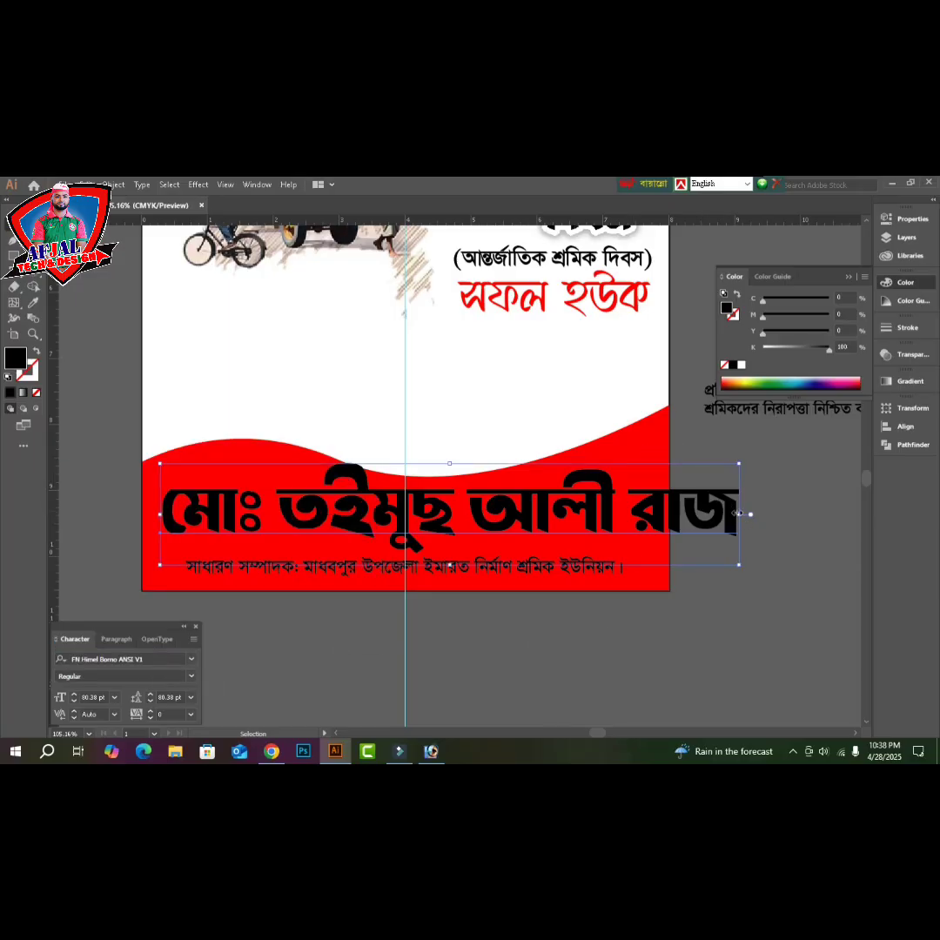
{"action": "left_click_drag", "start_coordinate": [740, 515], "coordinate": [648, 514]}
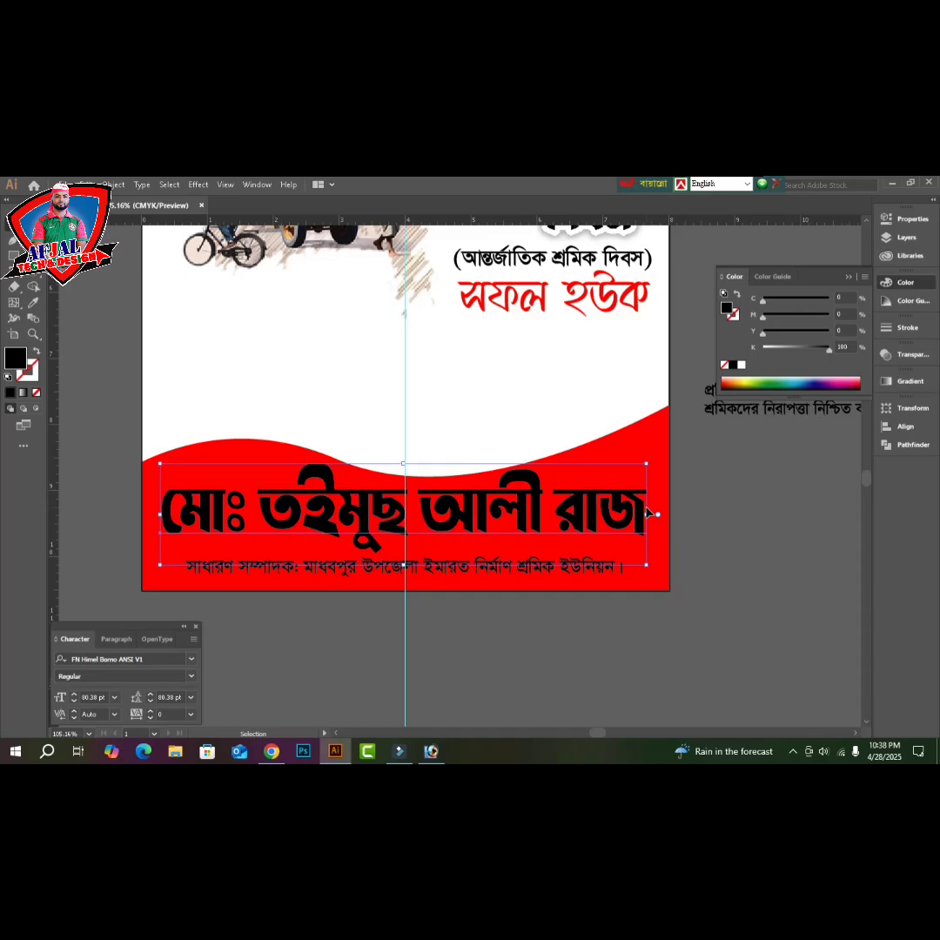
{"action": "left_click", "coordinate": [741, 365]}
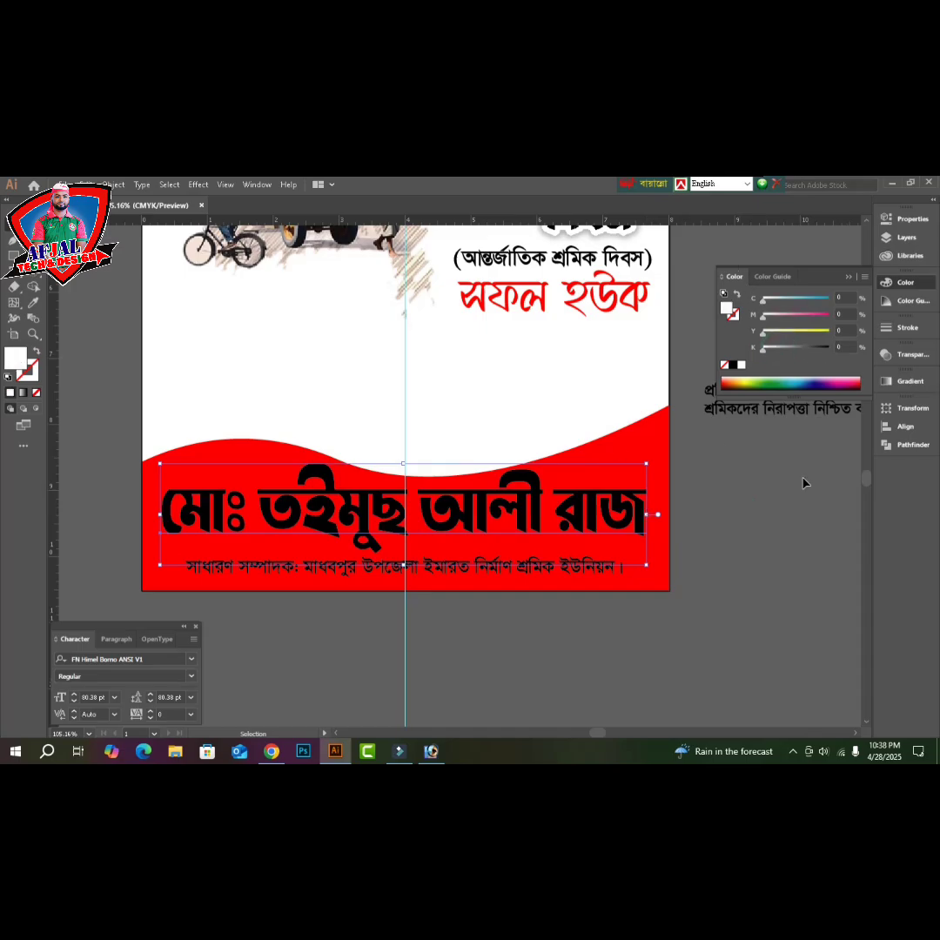
{"action": "left_click", "coordinate": [804, 477]}
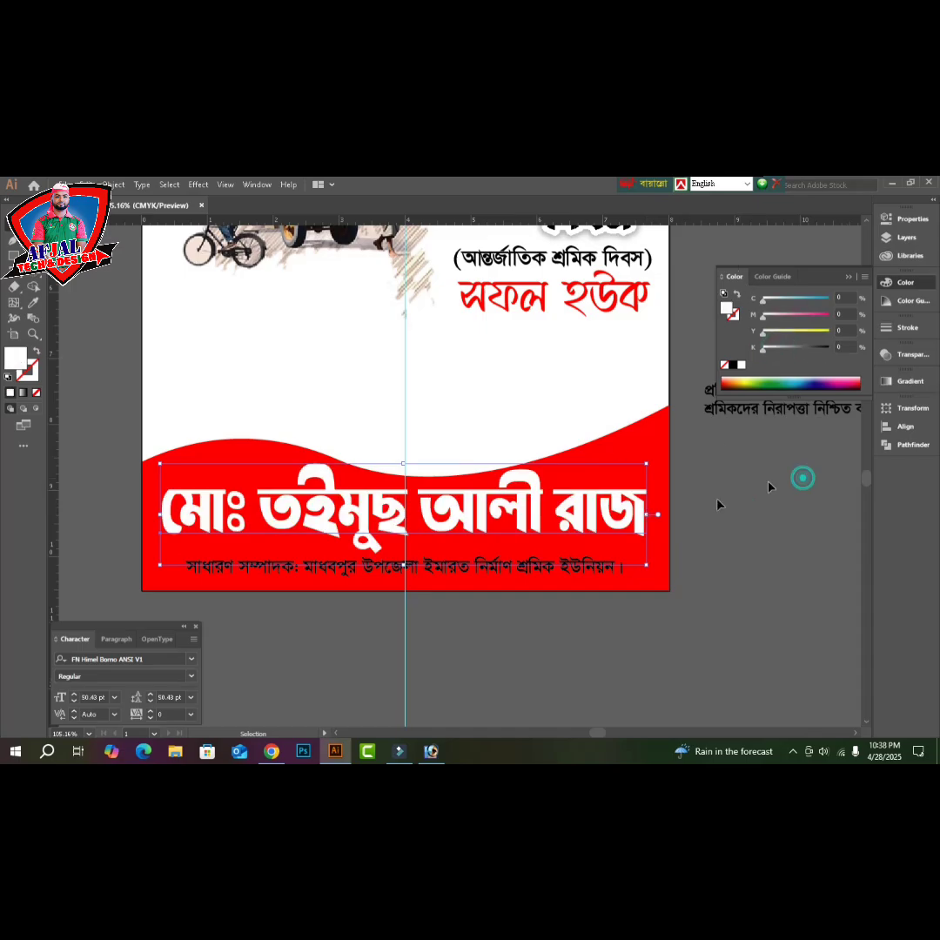
- Change the name font to FN Nuralam Sheike Mujib B52 Bold and narrow it to fit the artboard
{"action": "left_click", "coordinate": [370, 546]}
{"action": "key", "text": "Tab"}
{"action": "key", "text": "Tab"}
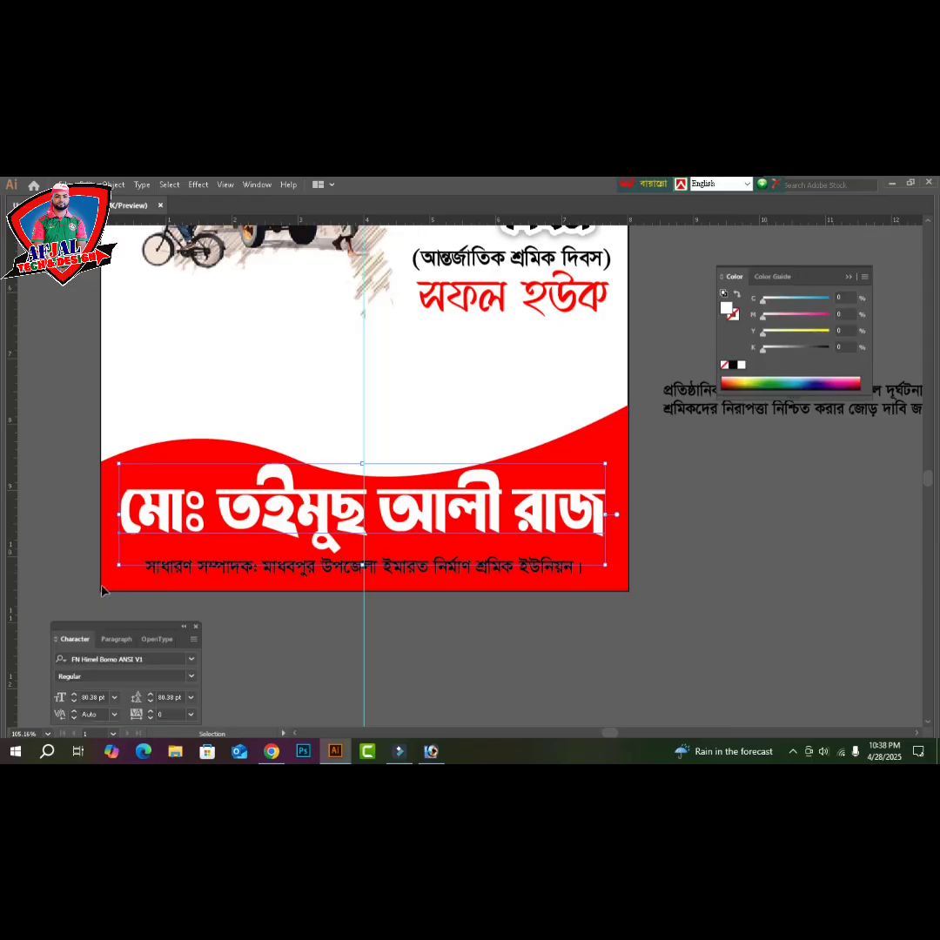
{"action": "left_click", "coordinate": [162, 658]}
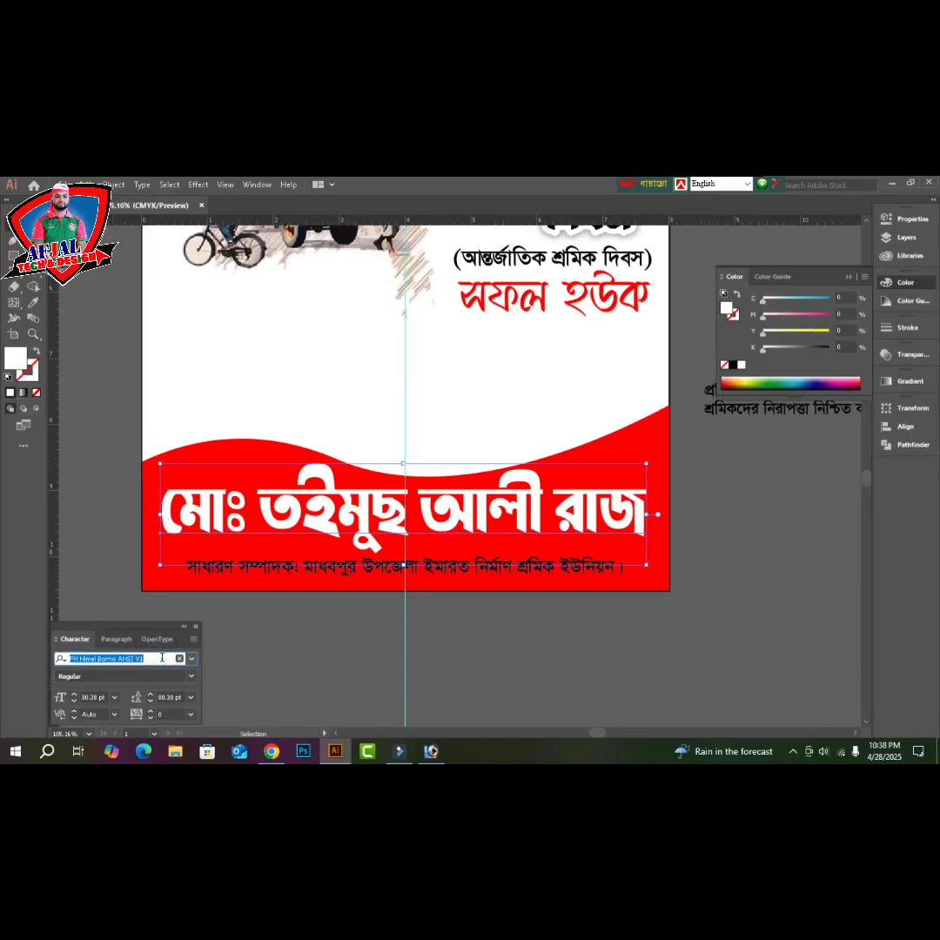
{"action": "type", "text": "fn"}
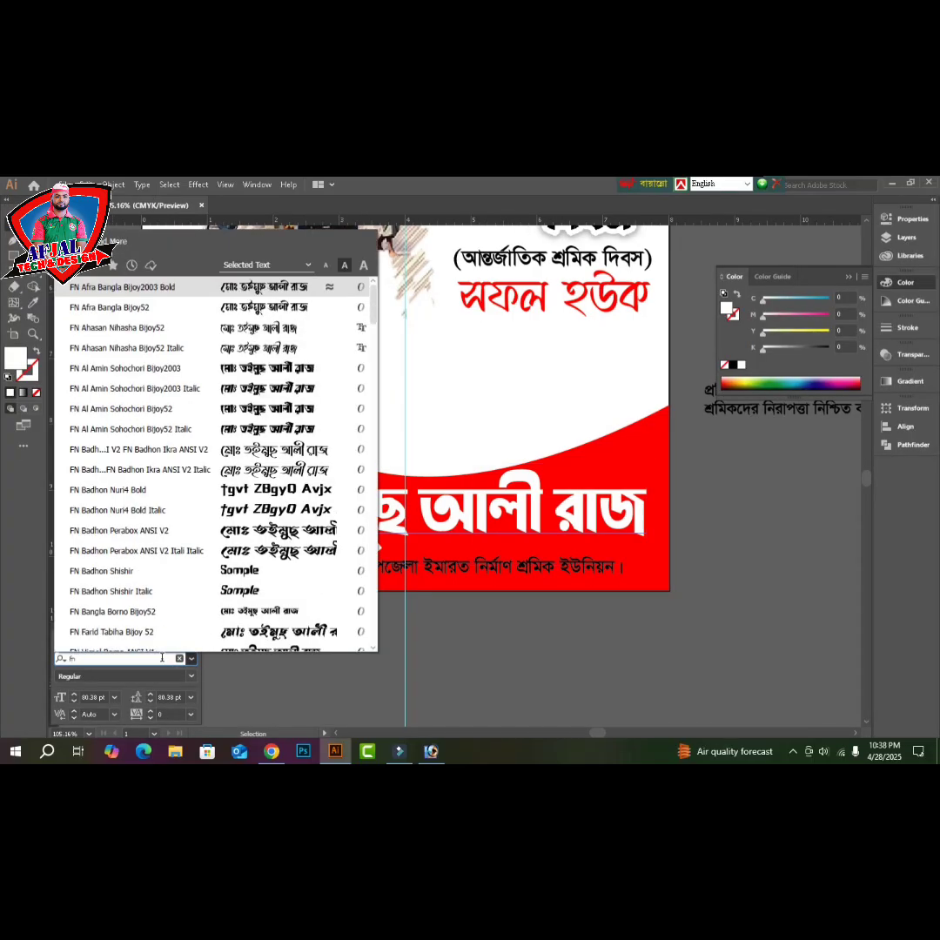
{"action": "type", "text": " n"}
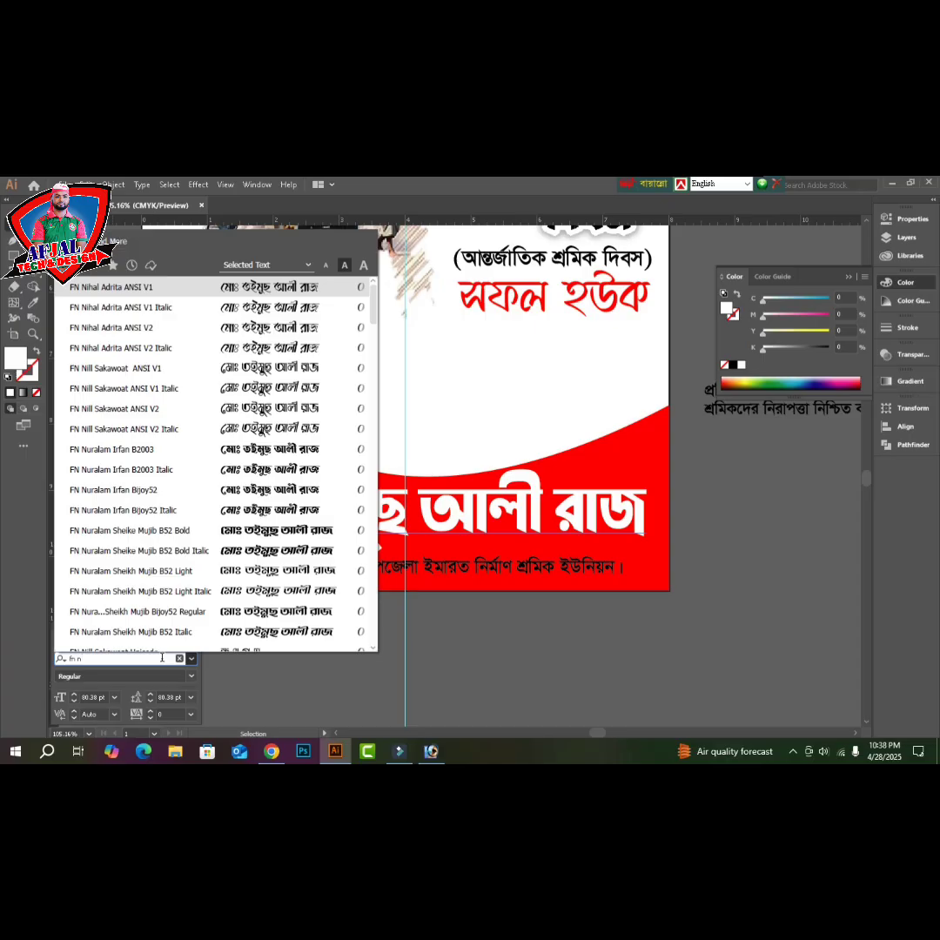
{"action": "left_click", "coordinate": [179, 533]}
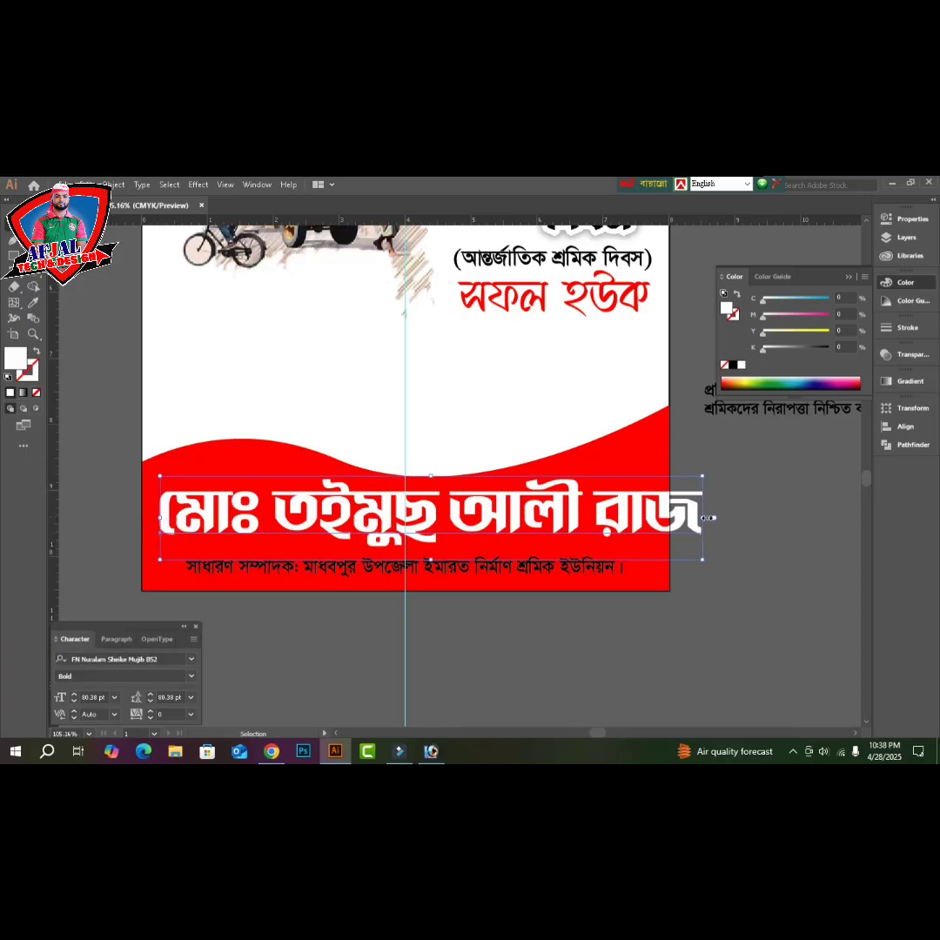
{"action": "left_click_drag", "start_coordinate": [706, 518], "coordinate": [654, 516]}
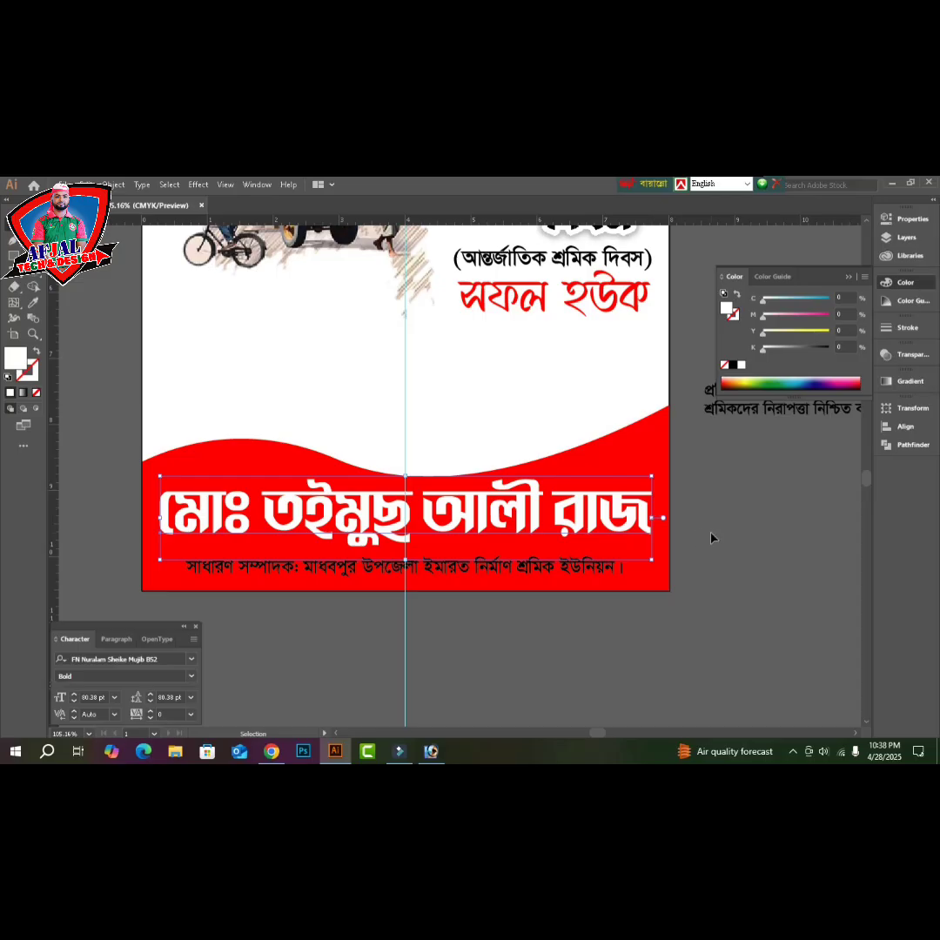
{"action": "key", "text": "a"}
{"action": "left_click", "coordinate": [636, 470]}
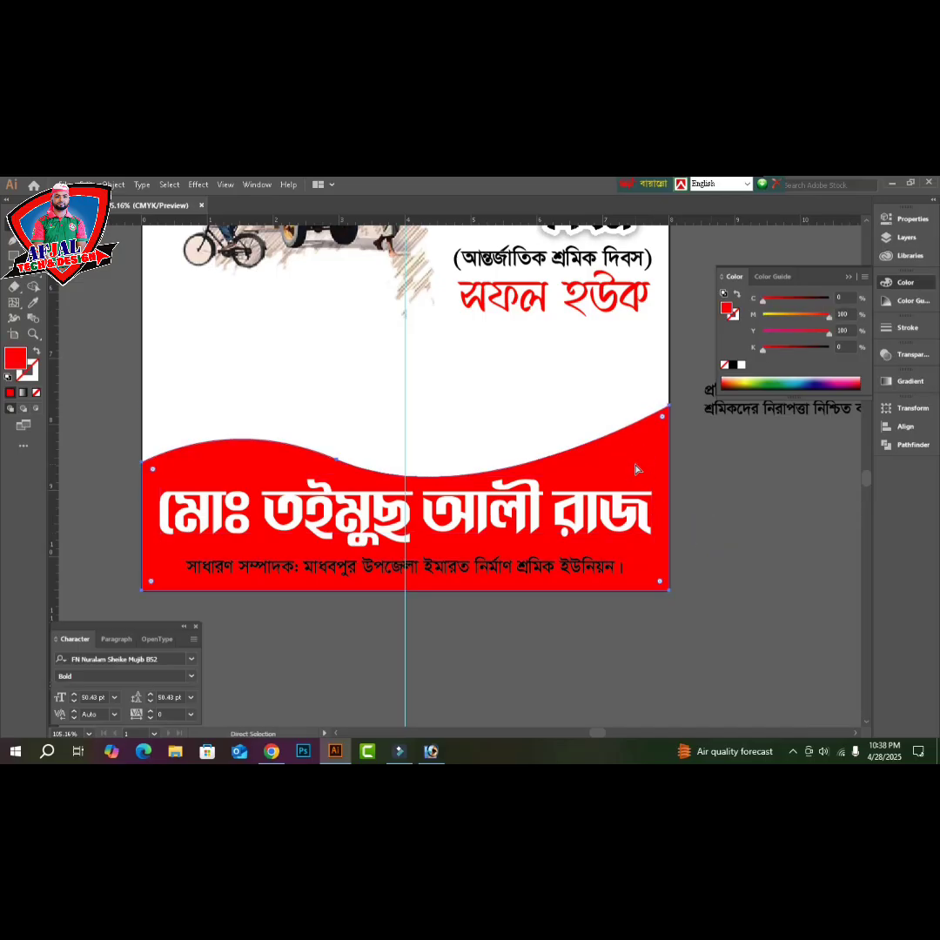
- Give the red wave a golden-yellow stroke (C0 M22 Y100 K0)
{"action": "key", "text": "v"}
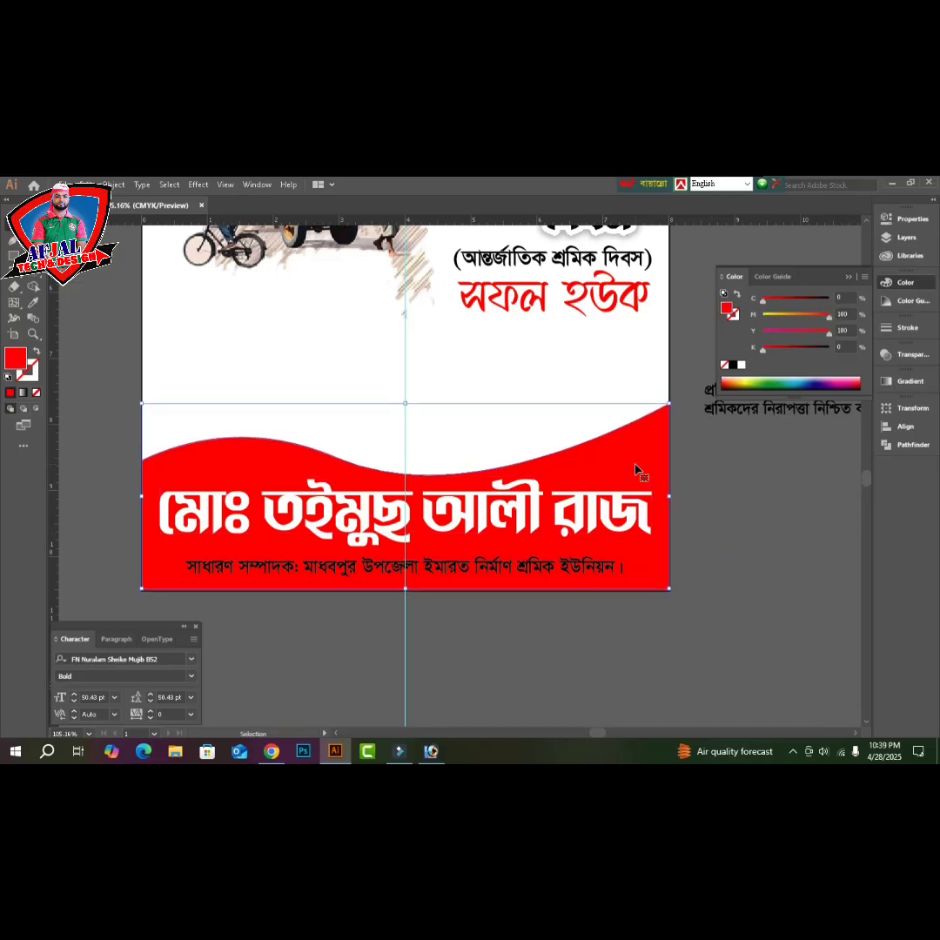
{"action": "key", "text": "a"}
{"action": "key", "text": "v"}
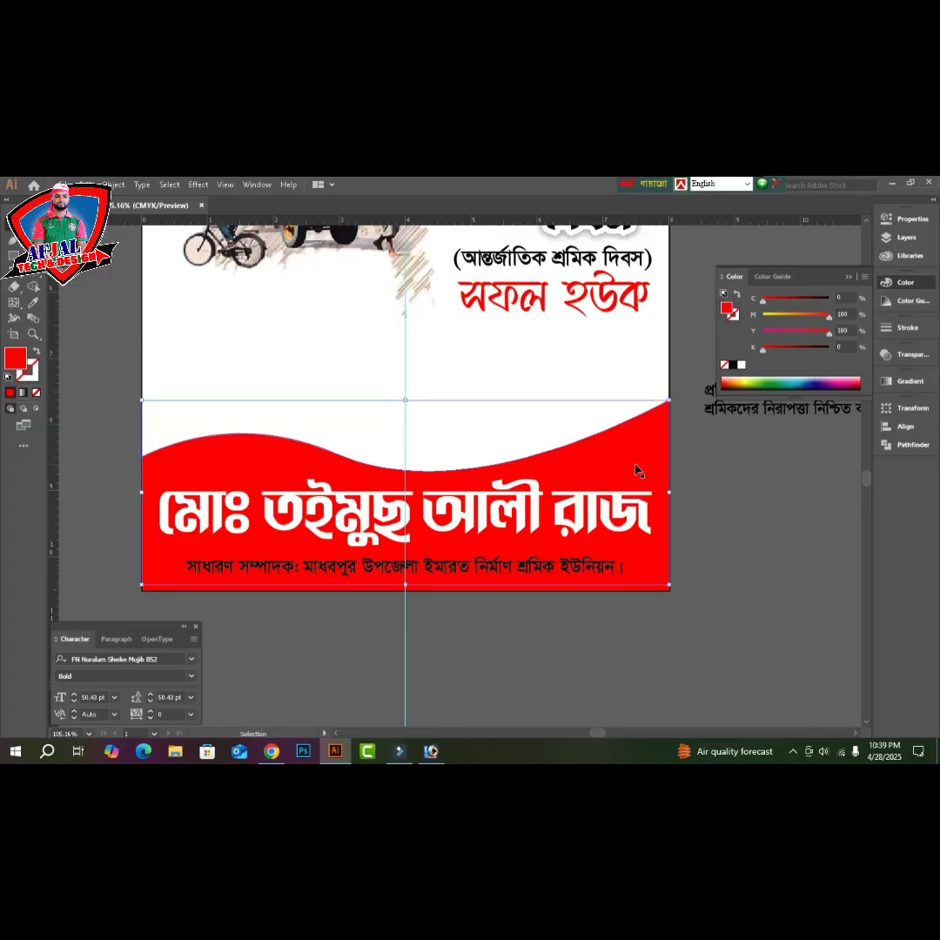
{"action": "left_click_drag", "start_coordinate": [802, 321], "coordinate": [764, 319]}
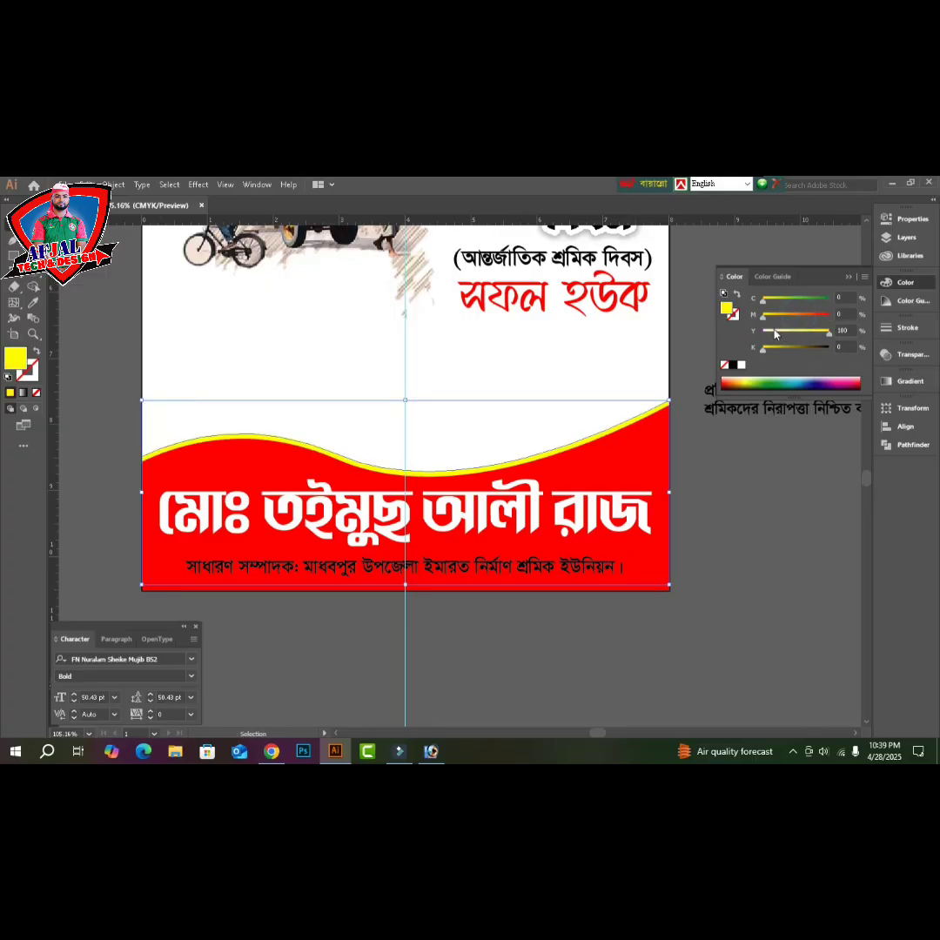
{"action": "left_click", "coordinate": [777, 320]}
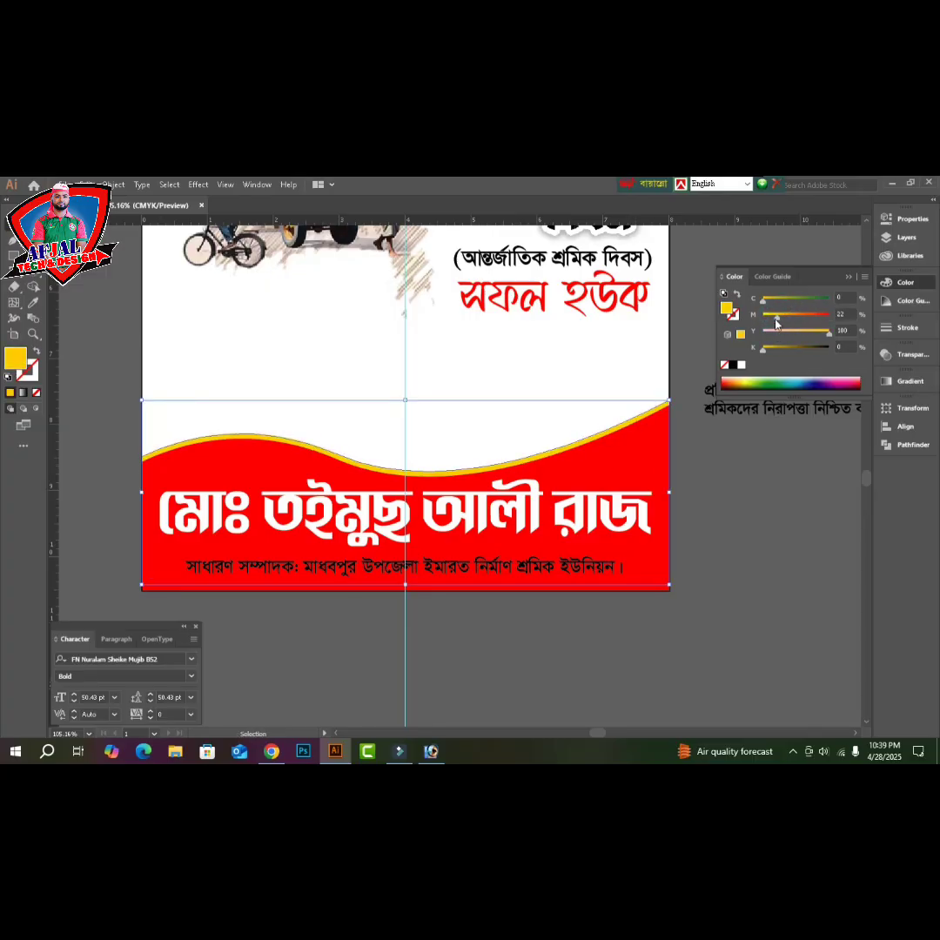
{"action": "left_click", "coordinate": [731, 508]}
- Make the designation line beneath the name white
{"action": "left_click", "coordinate": [503, 527]}
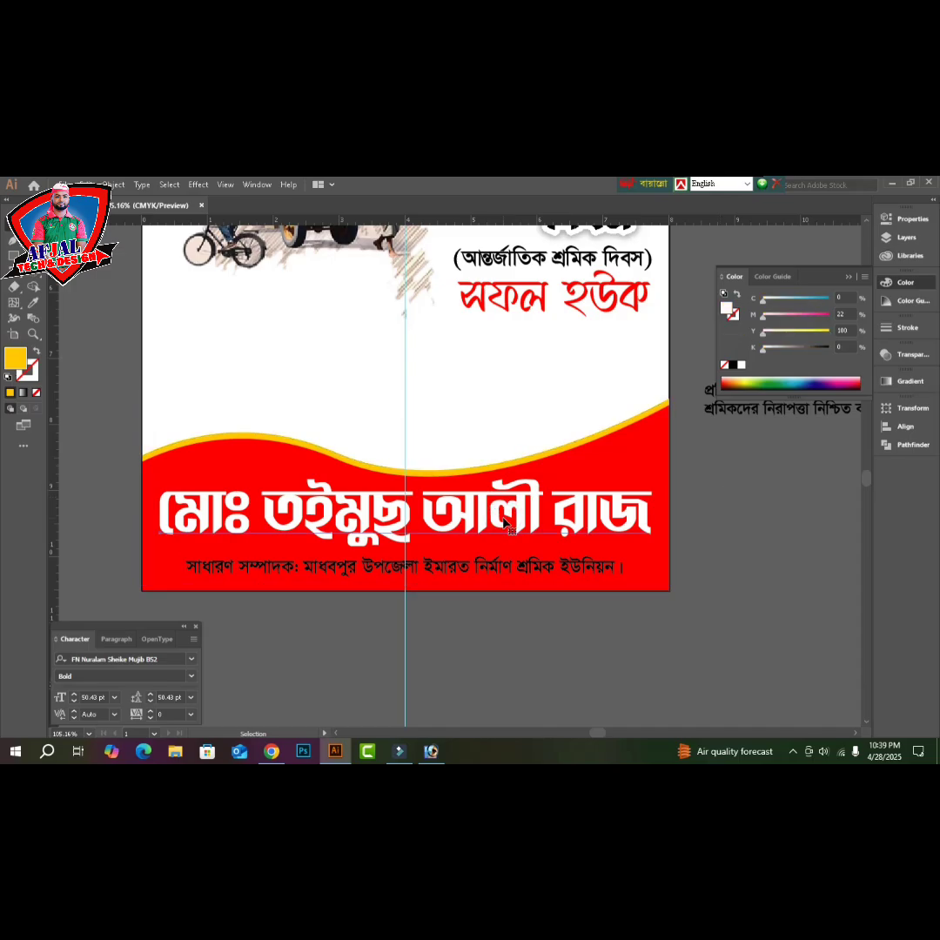
{"action": "left_click", "coordinate": [505, 523]}
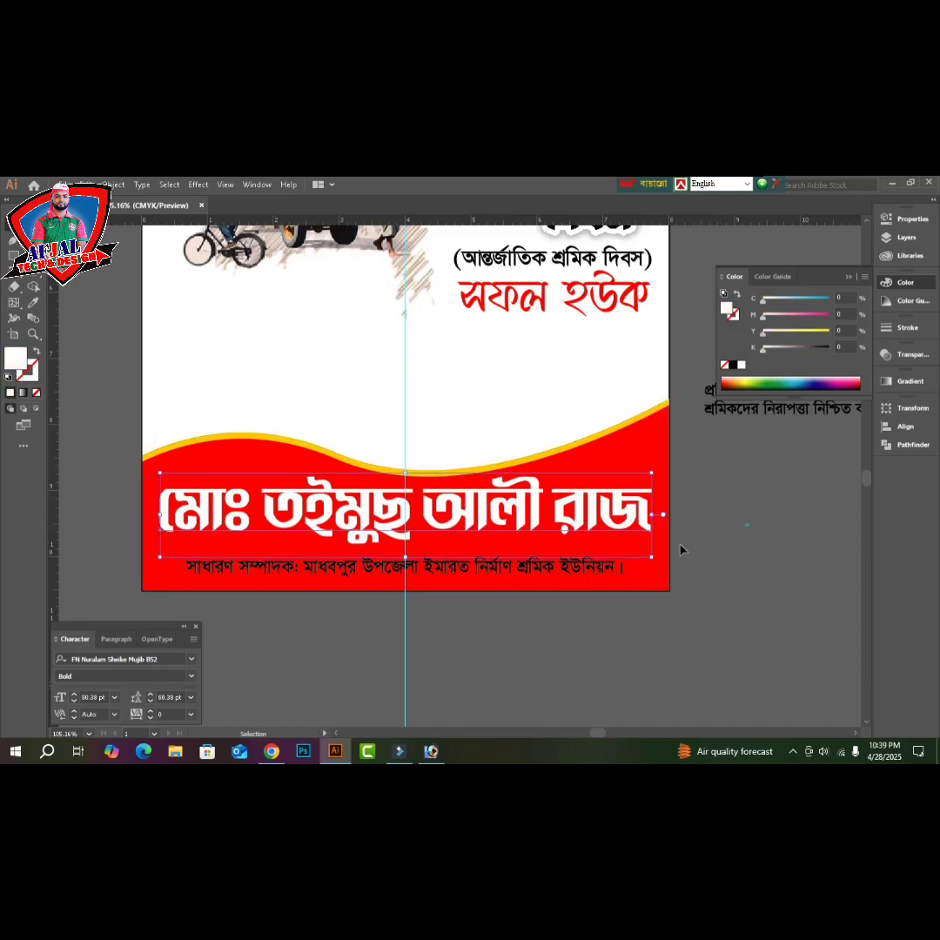
{"action": "left_click", "coordinate": [481, 567]}
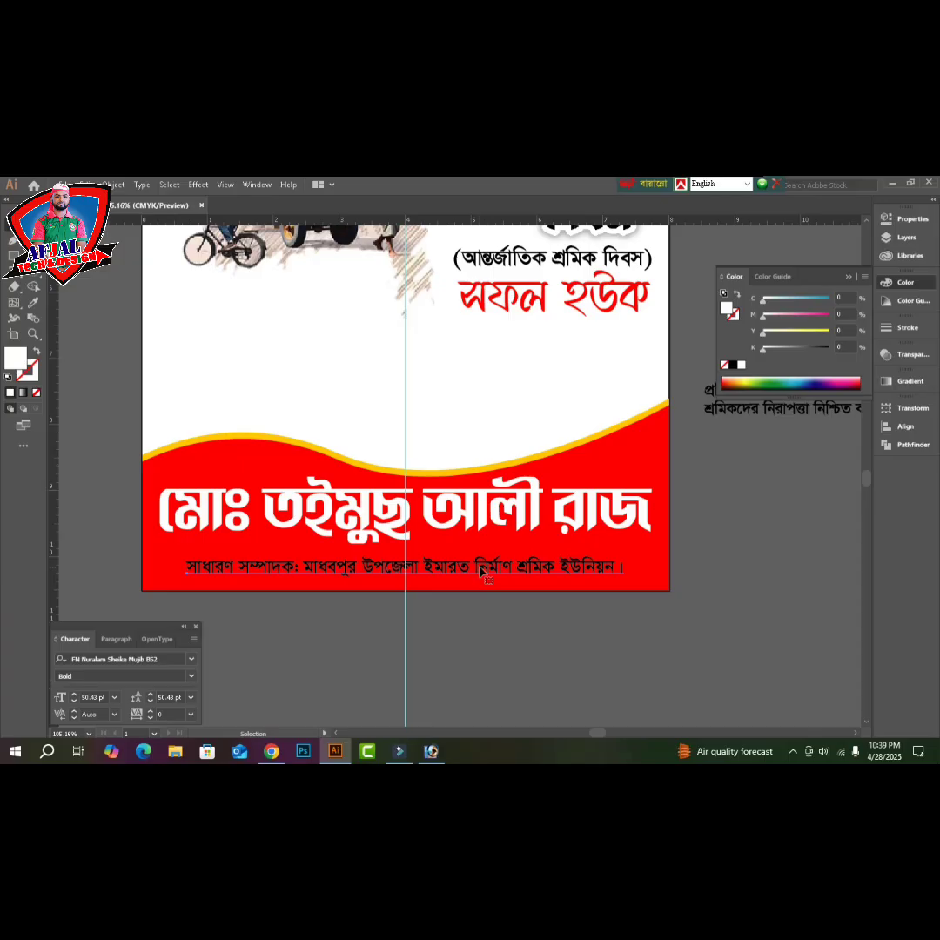
{"action": "left_click", "coordinate": [481, 570]}
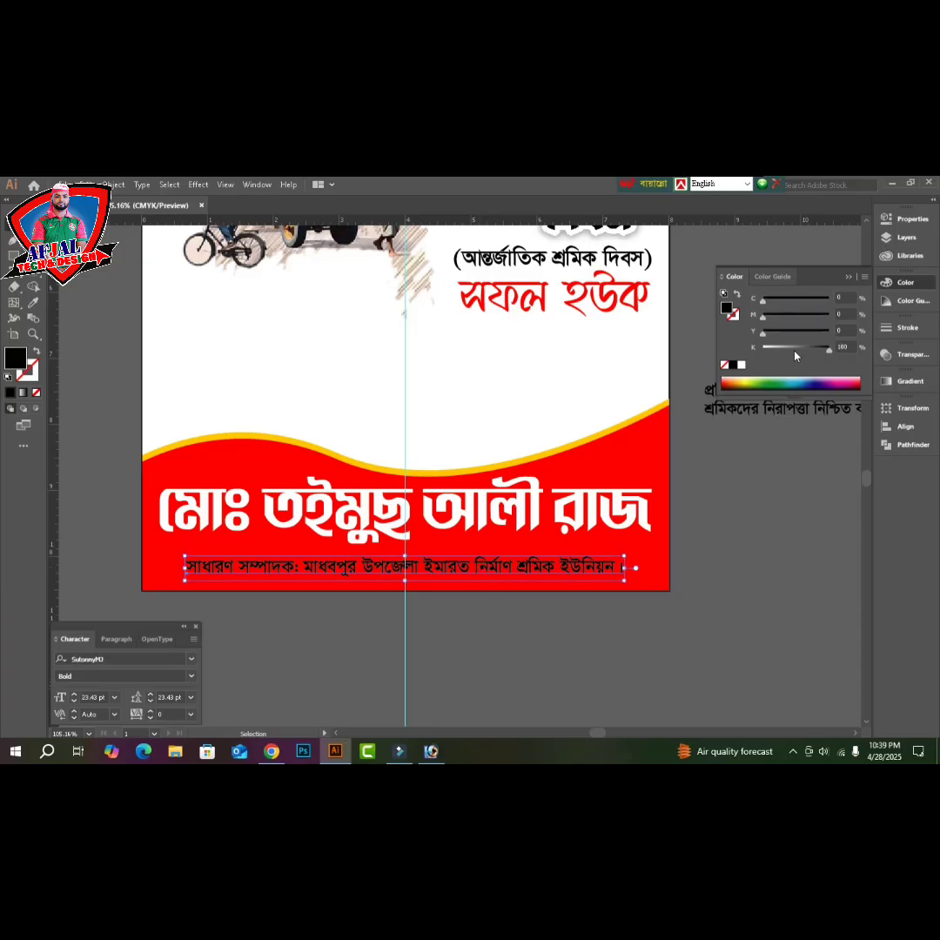
{"action": "left_click_drag", "start_coordinate": [789, 350], "coordinate": [717, 355]}
{"action": "left_click_drag", "start_coordinate": [805, 333], "coordinate": [838, 334]}
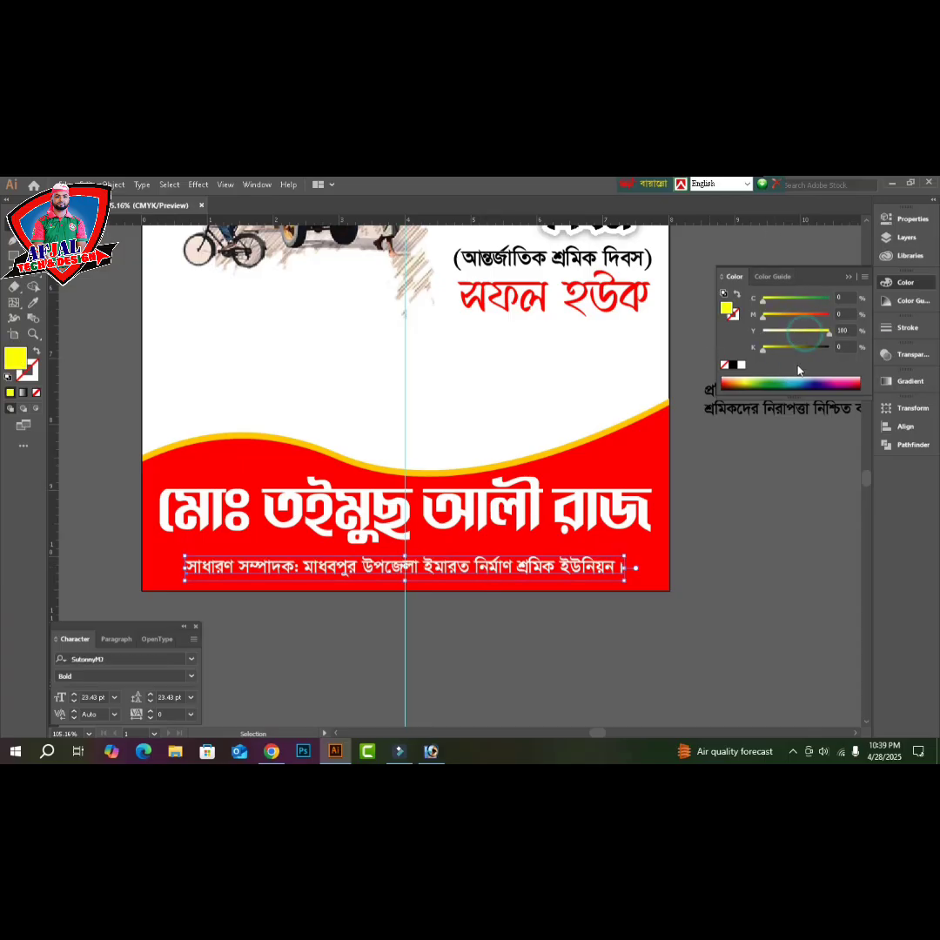
{"action": "left_click", "coordinate": [812, 505]}
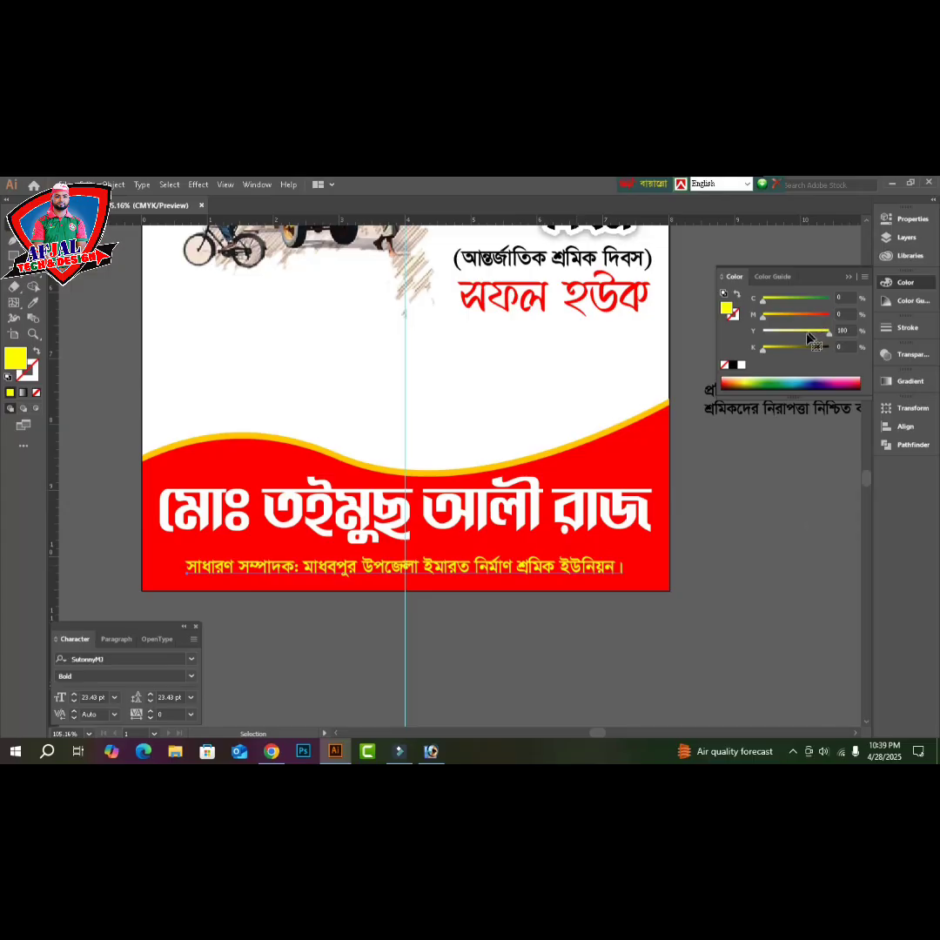
{"action": "left_click_drag", "start_coordinate": [806, 333], "coordinate": [719, 341]}
{"action": "left_click", "coordinate": [800, 450]}
- Turn the name text yellow and stretch it taller
{"action": "left_click", "coordinate": [600, 485]}
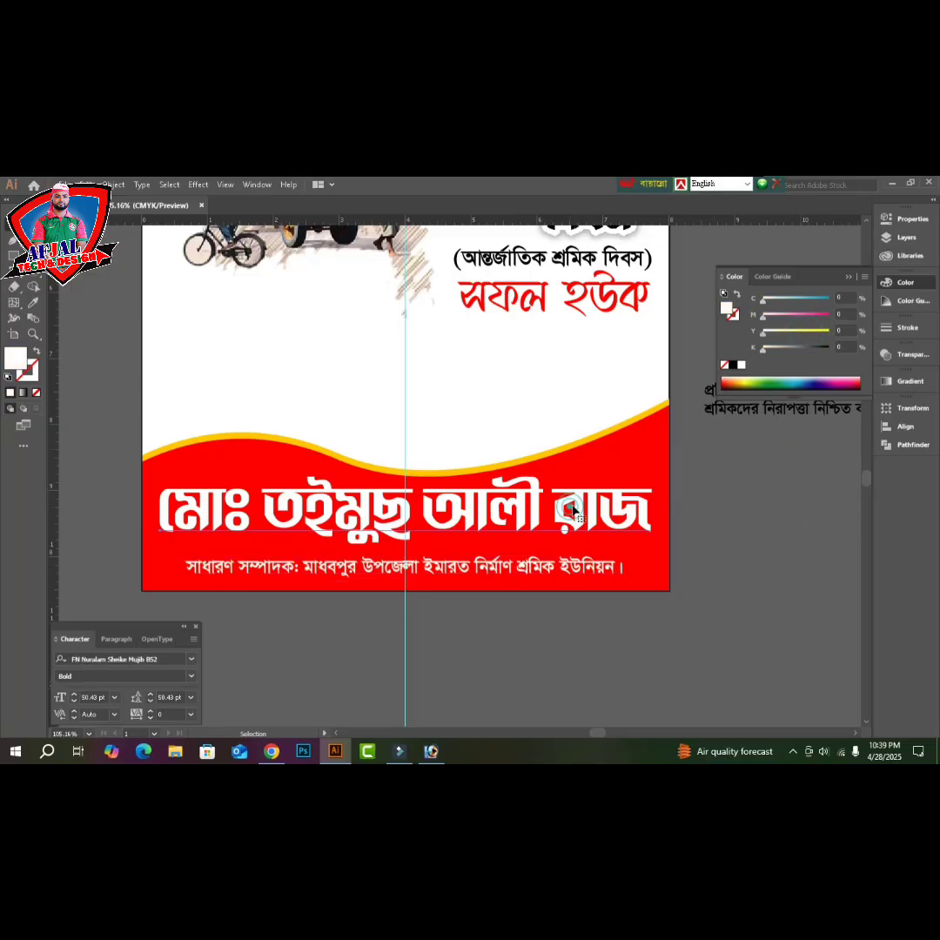
{"action": "left_click_drag", "start_coordinate": [797, 330], "coordinate": [894, 340]}
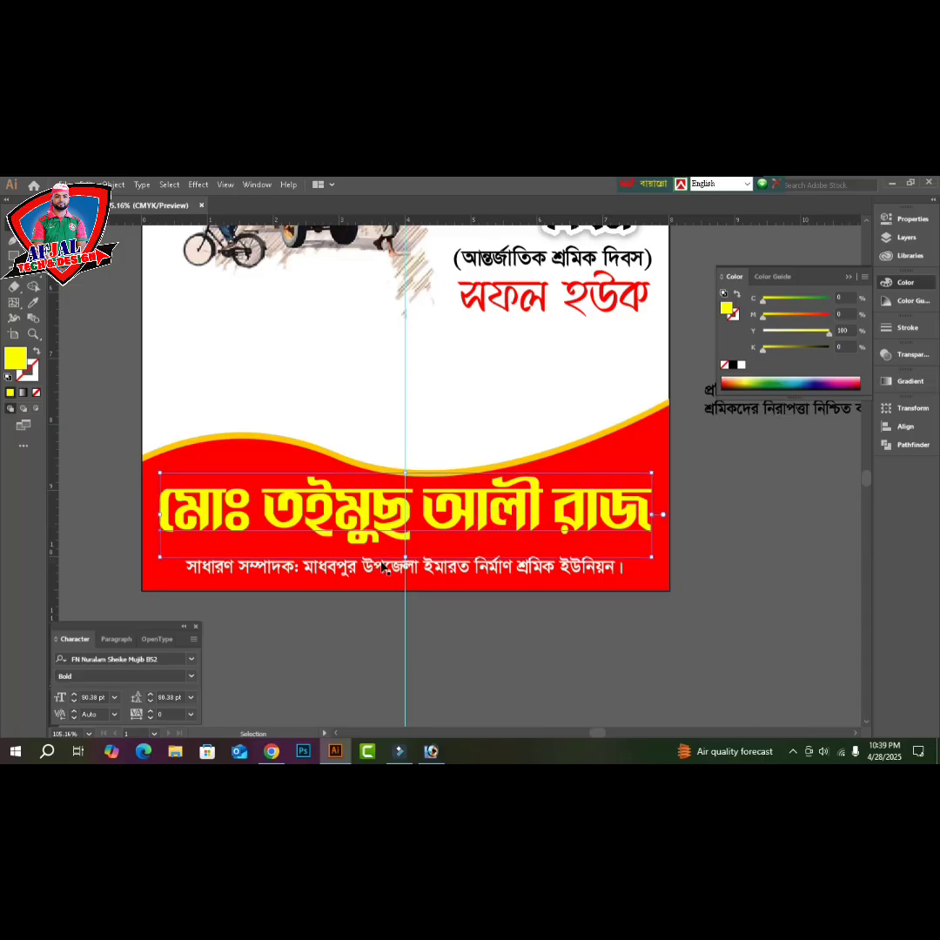
{"action": "left_click_drag", "start_coordinate": [405, 555], "coordinate": [405, 571]}
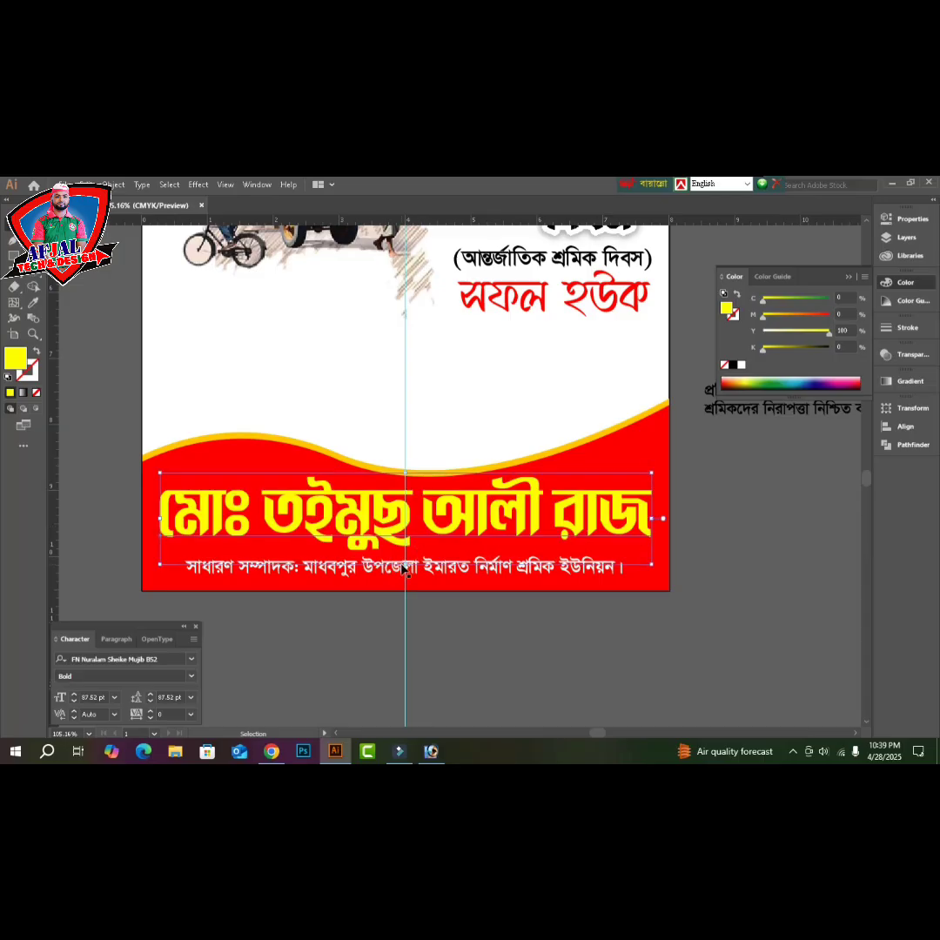
{"action": "left_click", "coordinate": [733, 562]}
{"action": "key", "text": "ctrl+1"}
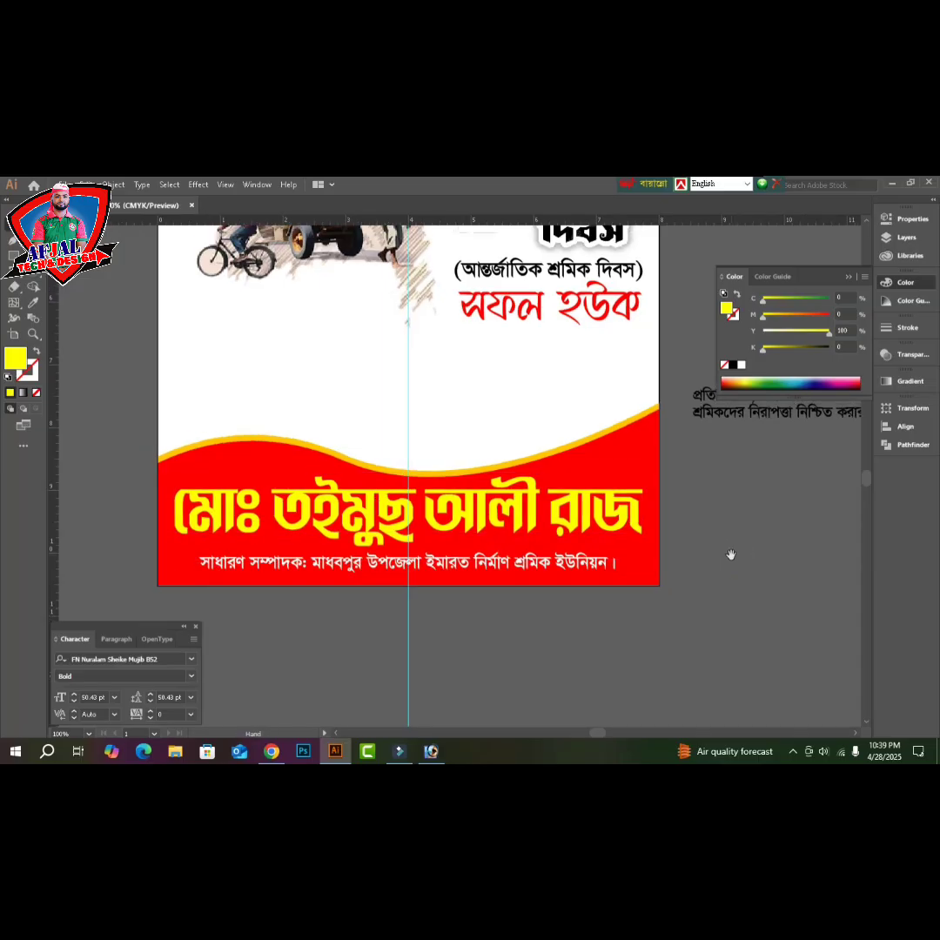
- Move the slogan paragraph onto the artboard and re-break it into three lines, breaking before করার
{"action": "left_click_drag", "start_coordinate": [753, 524], "coordinate": [693, 578]}
{"action": "left_click_drag", "start_coordinate": [757, 480], "coordinate": [578, 444]}
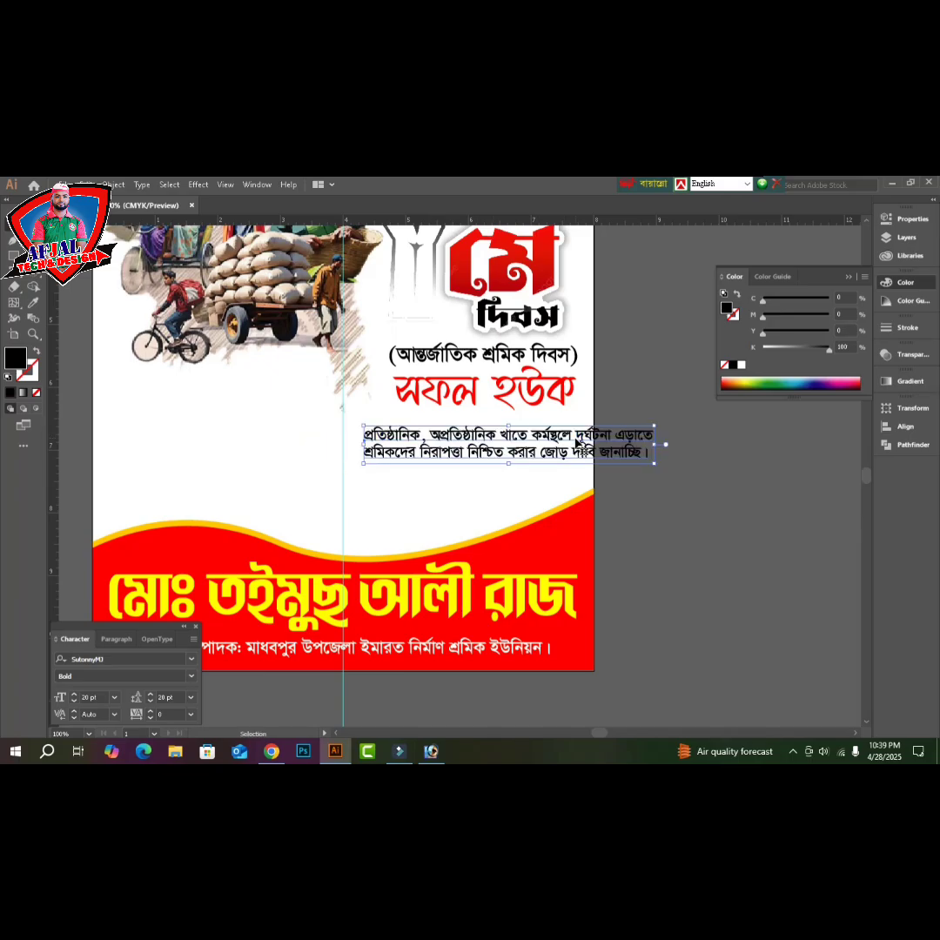
{"action": "double_click", "coordinate": [578, 444]}
{"action": "key", "text": "Return"}
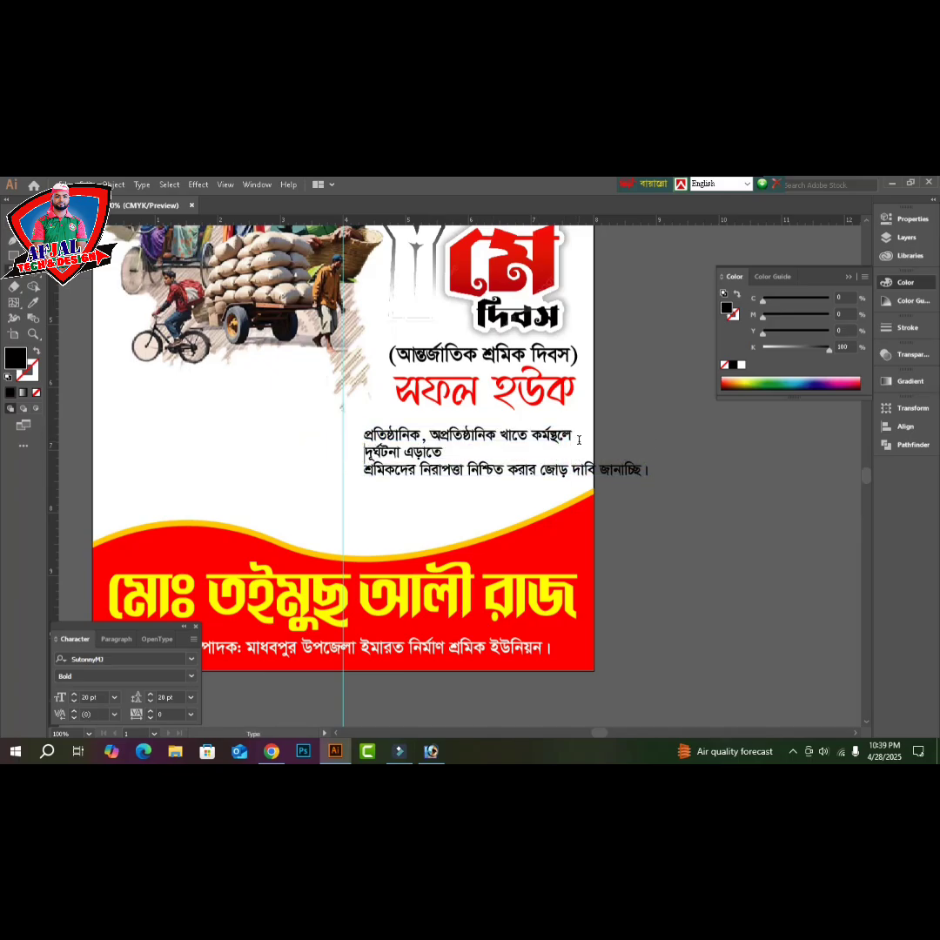
{"action": "key", "text": "BackSpace"}
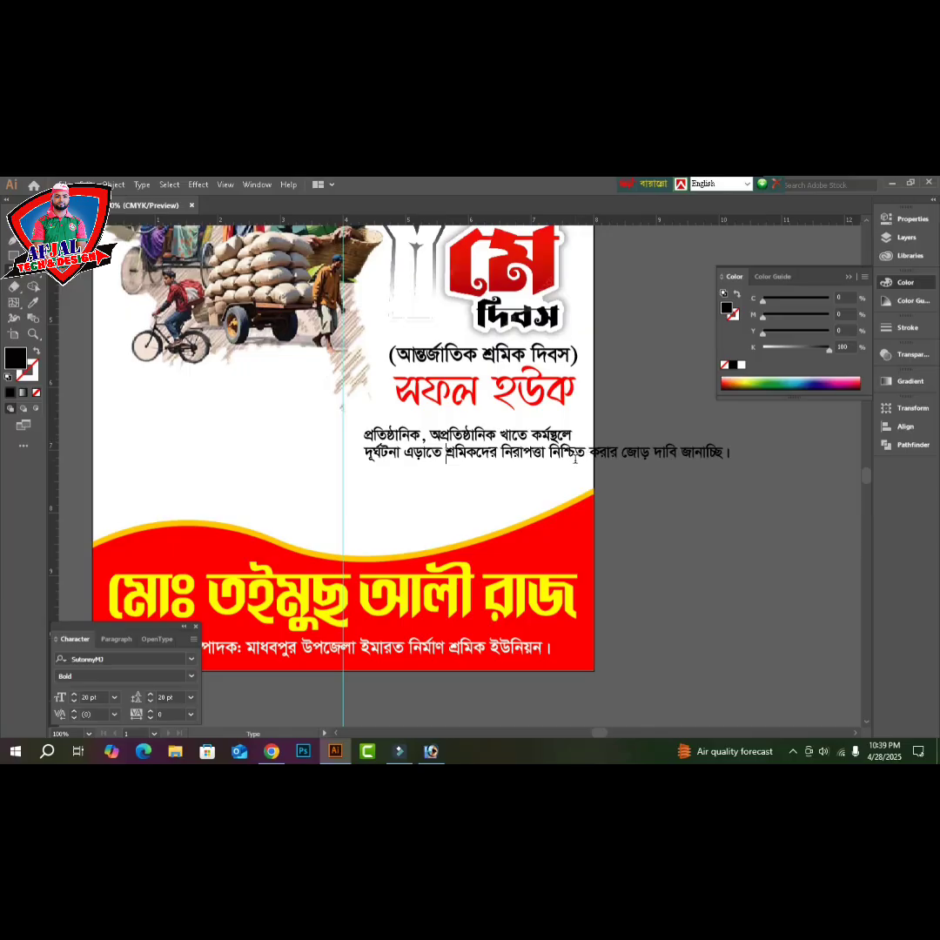
{"action": "left_click", "coordinate": [590, 452]}
{"action": "key", "text": "Return"}
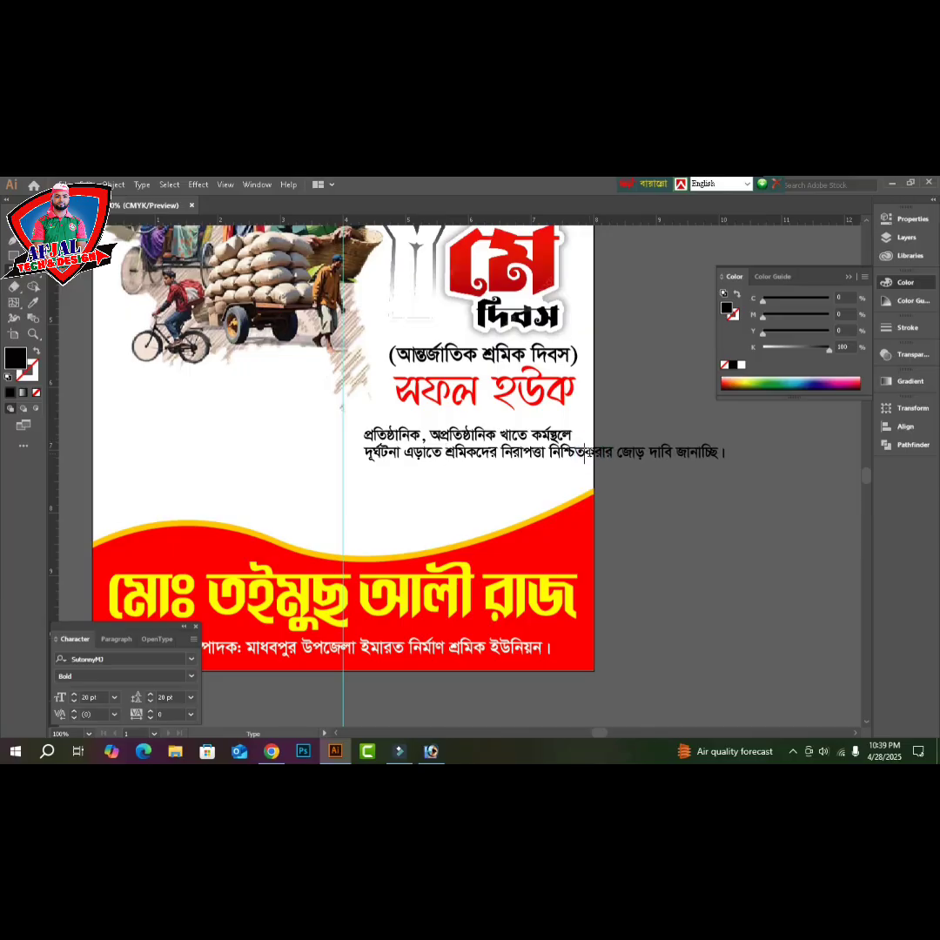
{"action": "key", "text": "Escape"}
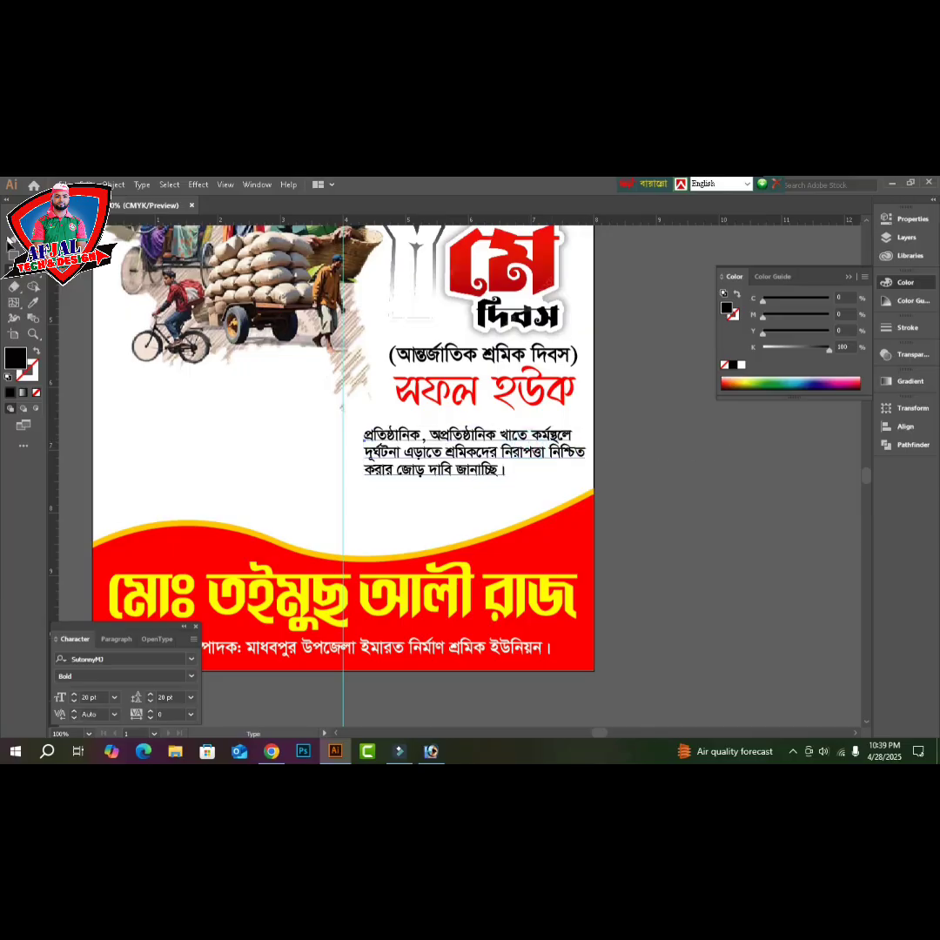
- Centre-align the slogan, scale it to fit the page, and place it just above the wave
{"action": "key", "text": "Tab"}
{"action": "key", "text": "Tab"}
{"action": "key", "text": "Tab"}
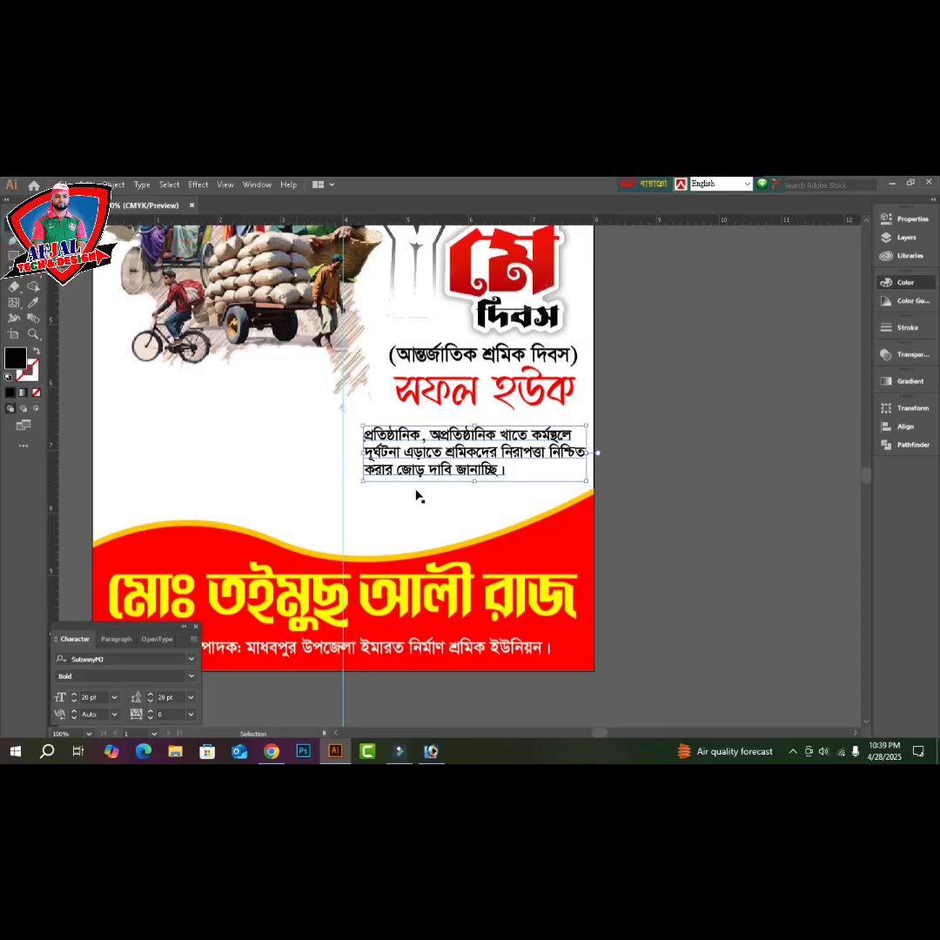
{"action": "key", "text": "ctrl+shift+c"}
{"action": "left_click_drag", "start_coordinate": [373, 459], "coordinate": [478, 480]}
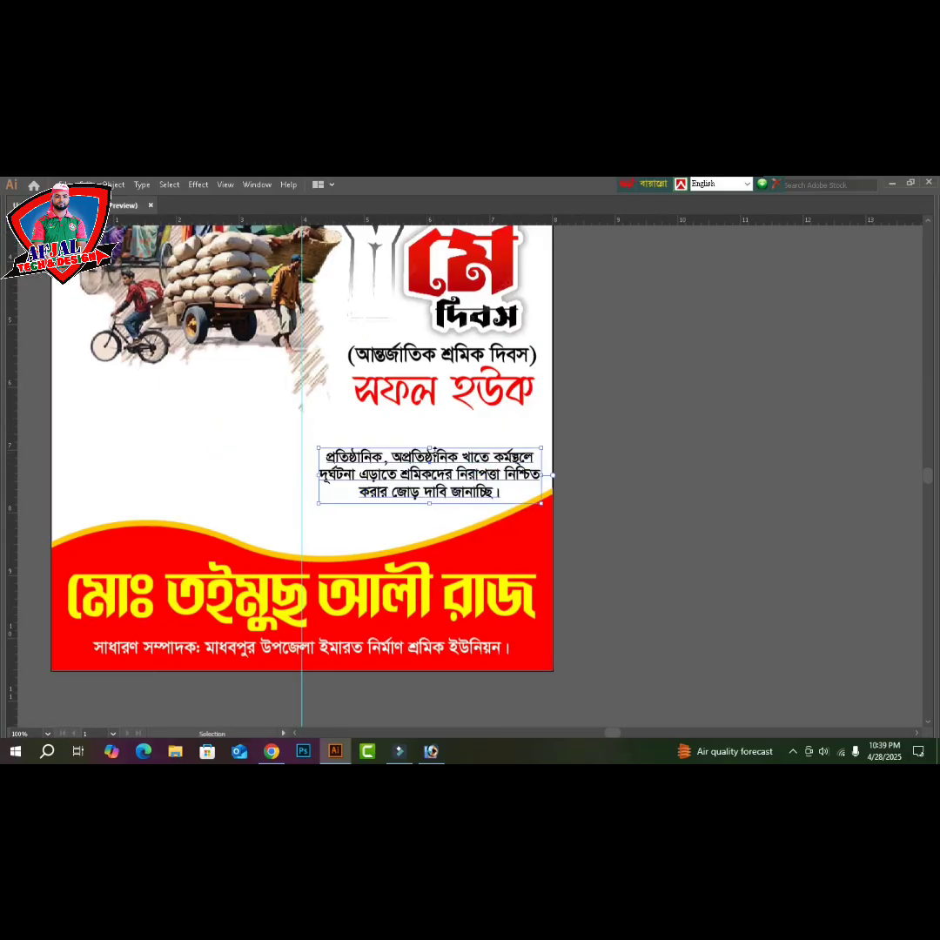
{"action": "left_click_drag", "start_coordinate": [431, 447], "coordinate": [431, 442]}
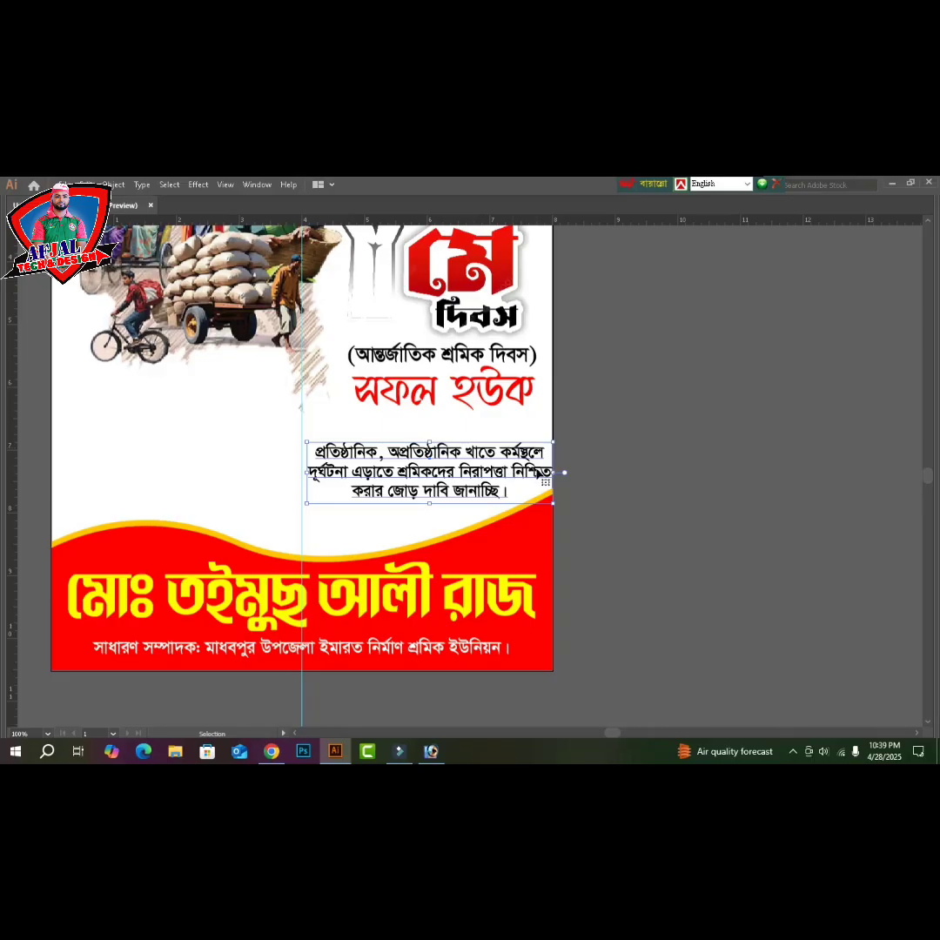
{"action": "left_click_drag", "start_coordinate": [554, 472], "coordinate": [540, 473]}
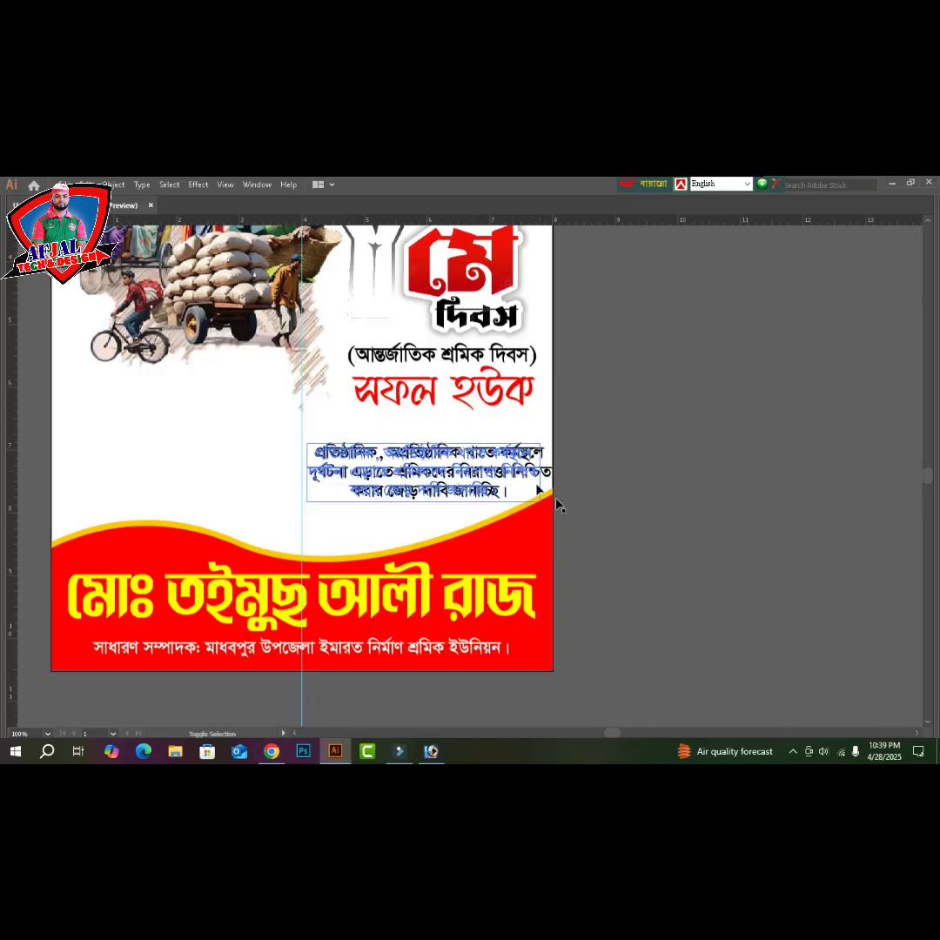
{"action": "left_click", "coordinate": [654, 508]}
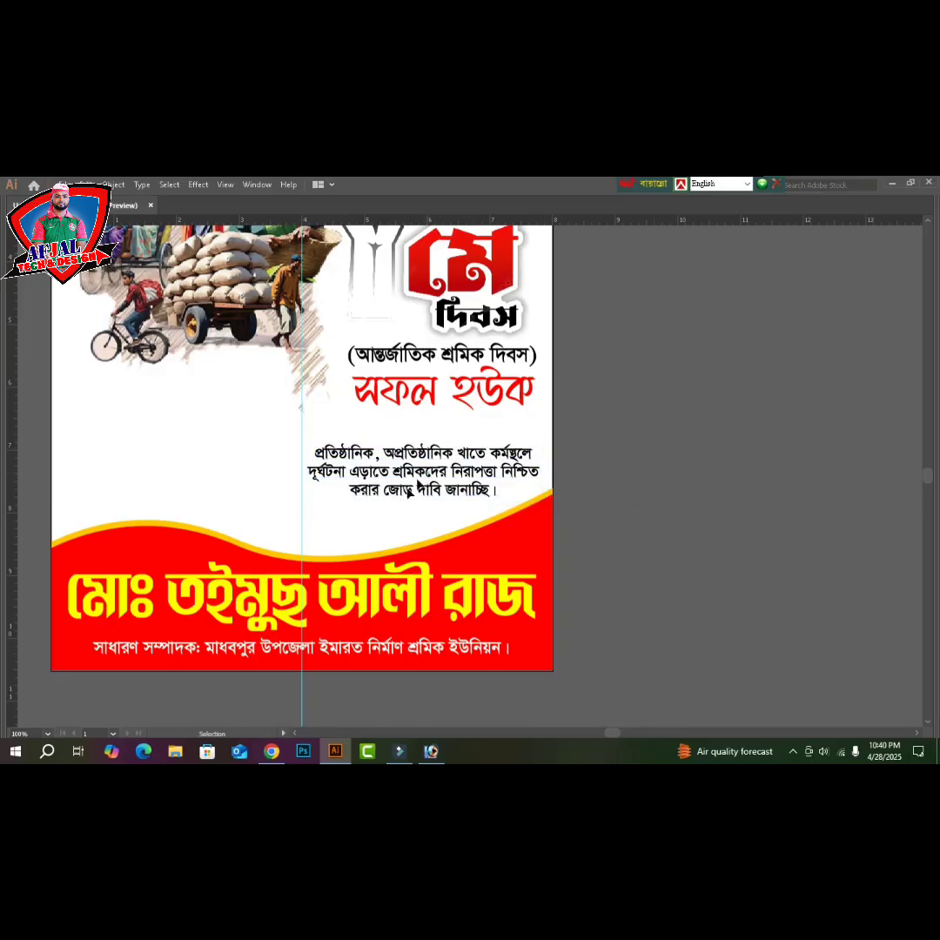
{"action": "mouse_move", "coordinate": [419, 491]}
{"action": "left_mouse_down"}
{"action": "mouse_move", "coordinate": [372, 521]}
{"action": "mouse_move", "coordinate": [357, 487]}
{"action": "mouse_move", "coordinate": [339, 488]}
{"action": "mouse_move", "coordinate": [426, 512]}
{"action": "mouse_move", "coordinate": [415, 507]}
{"action": "left_mouse_up"}
{"action": "scroll", "coordinate": [365, 525], "scroll_direction": "up", "scroll_amount": 1}
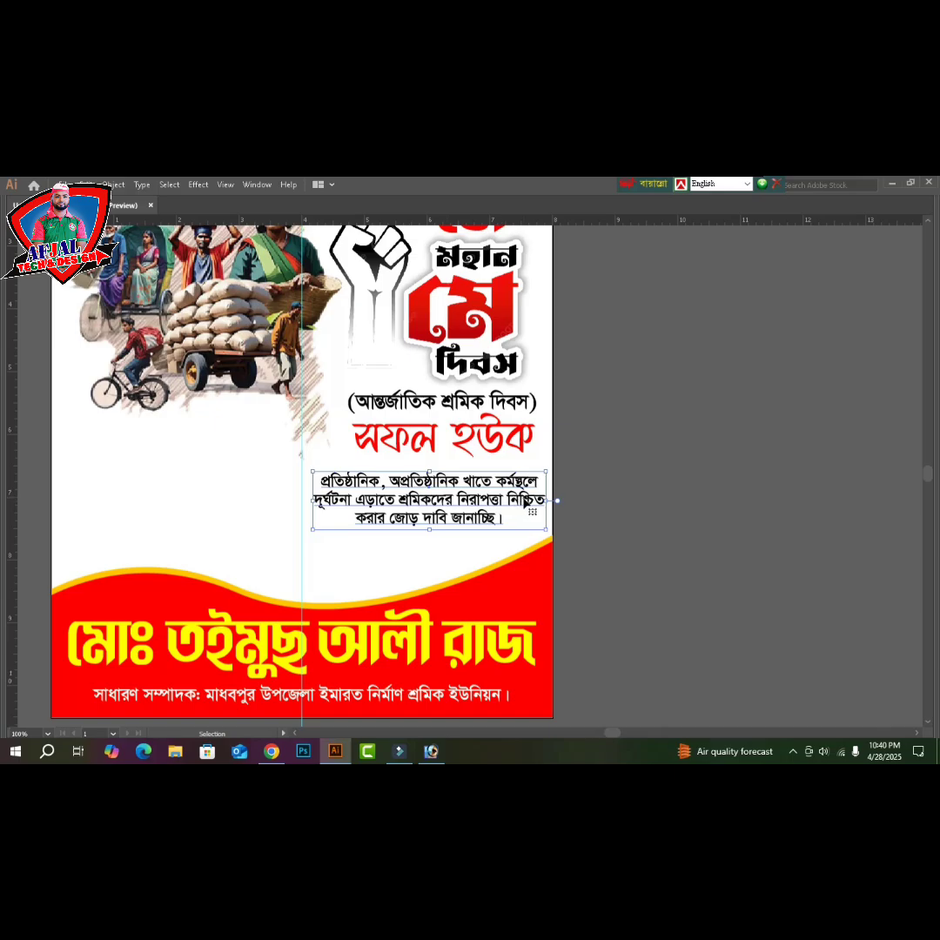
{"action": "left_click", "coordinate": [683, 503]}
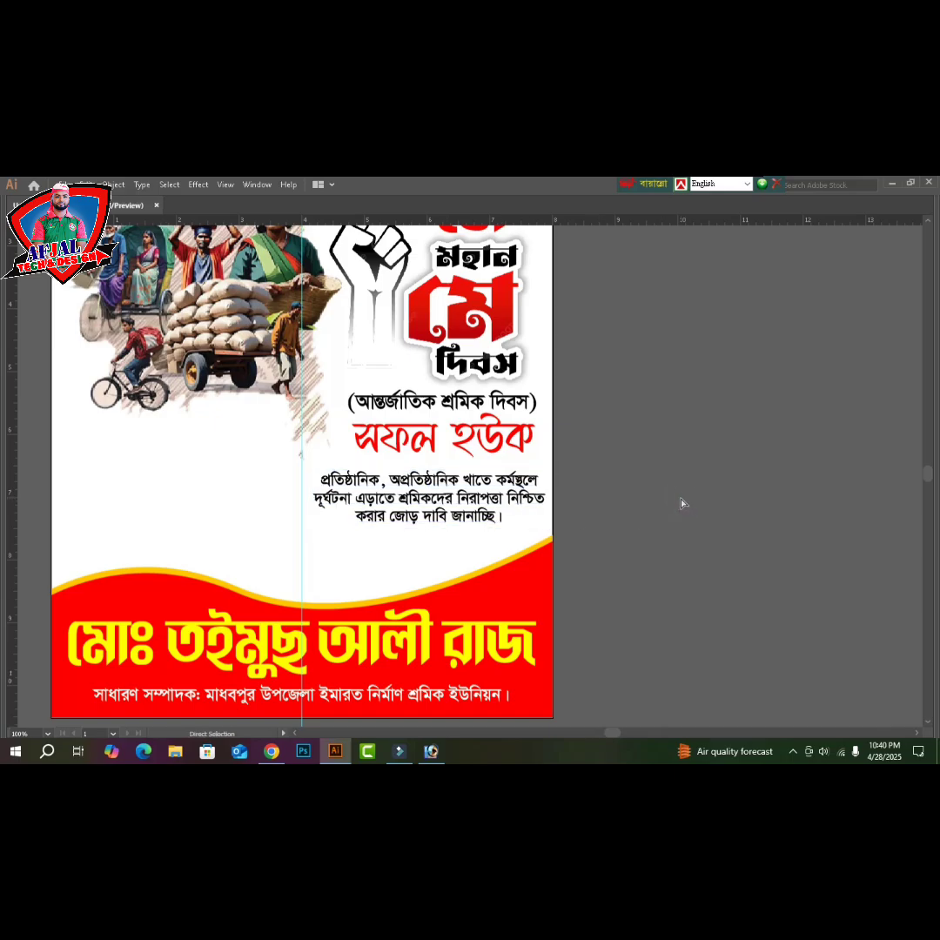
{"action": "key", "text": "ctrl+minus"}
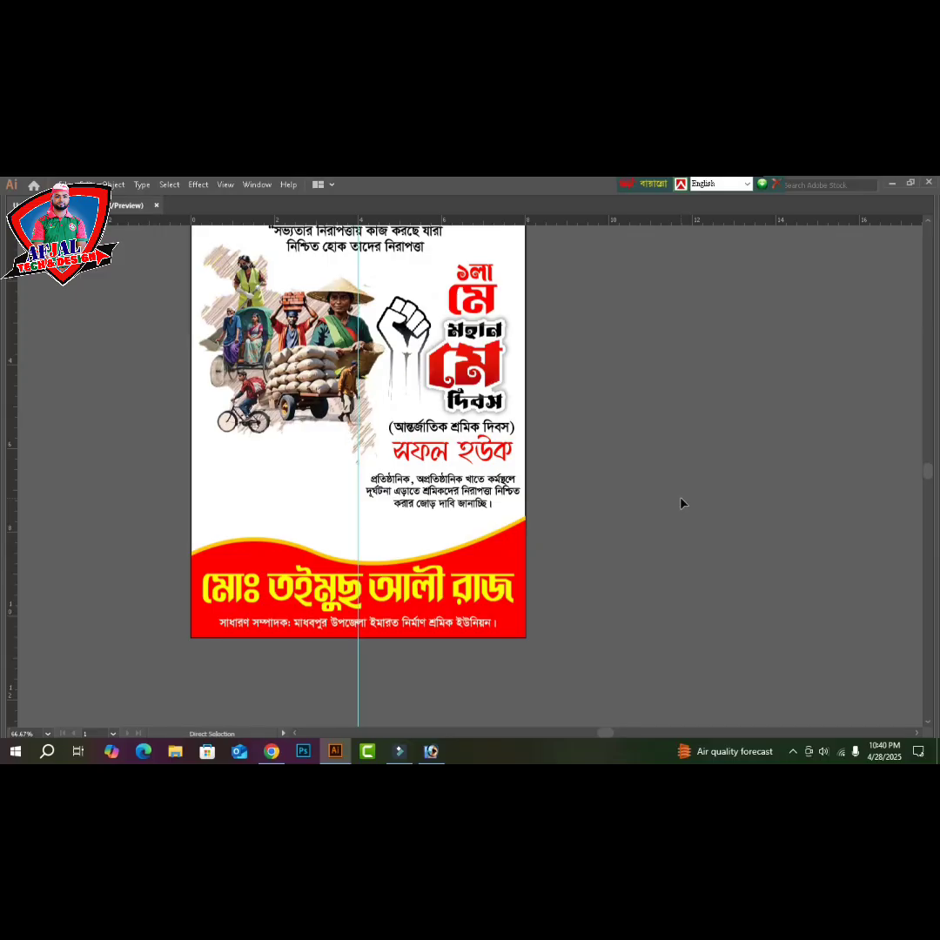
{"action": "key", "text": "ctrl+0"}
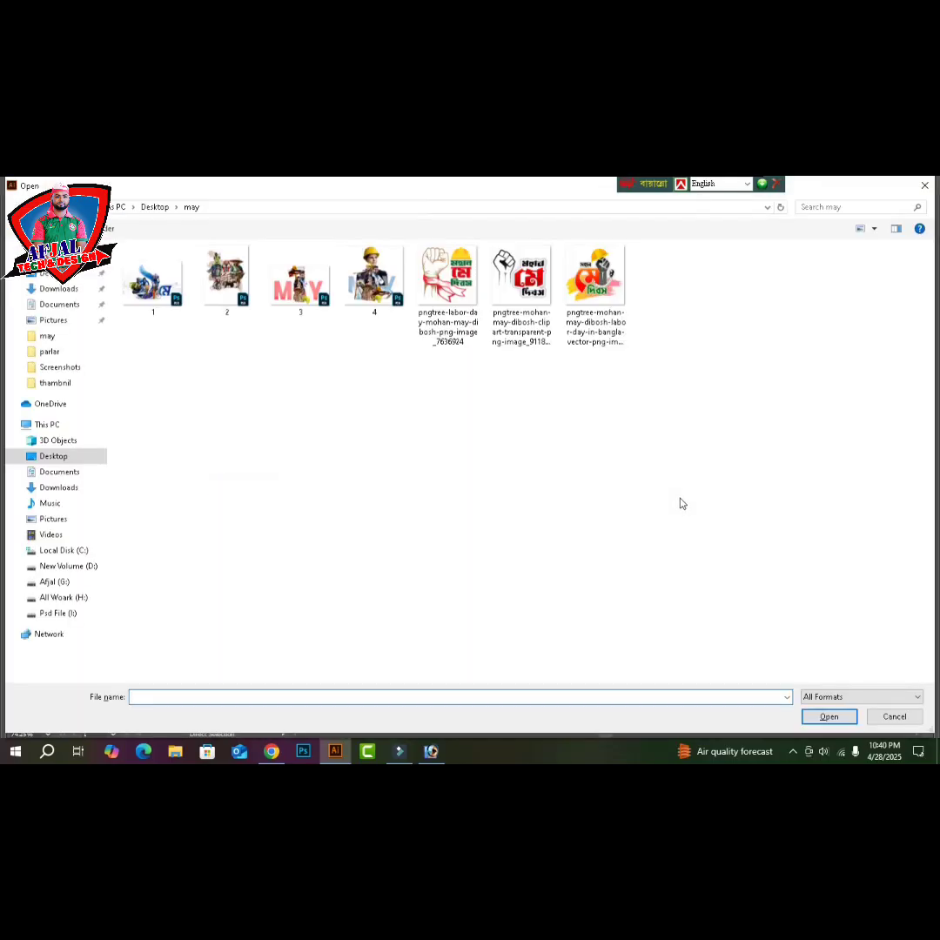
{"action": "left_click", "coordinate": [54, 599]}
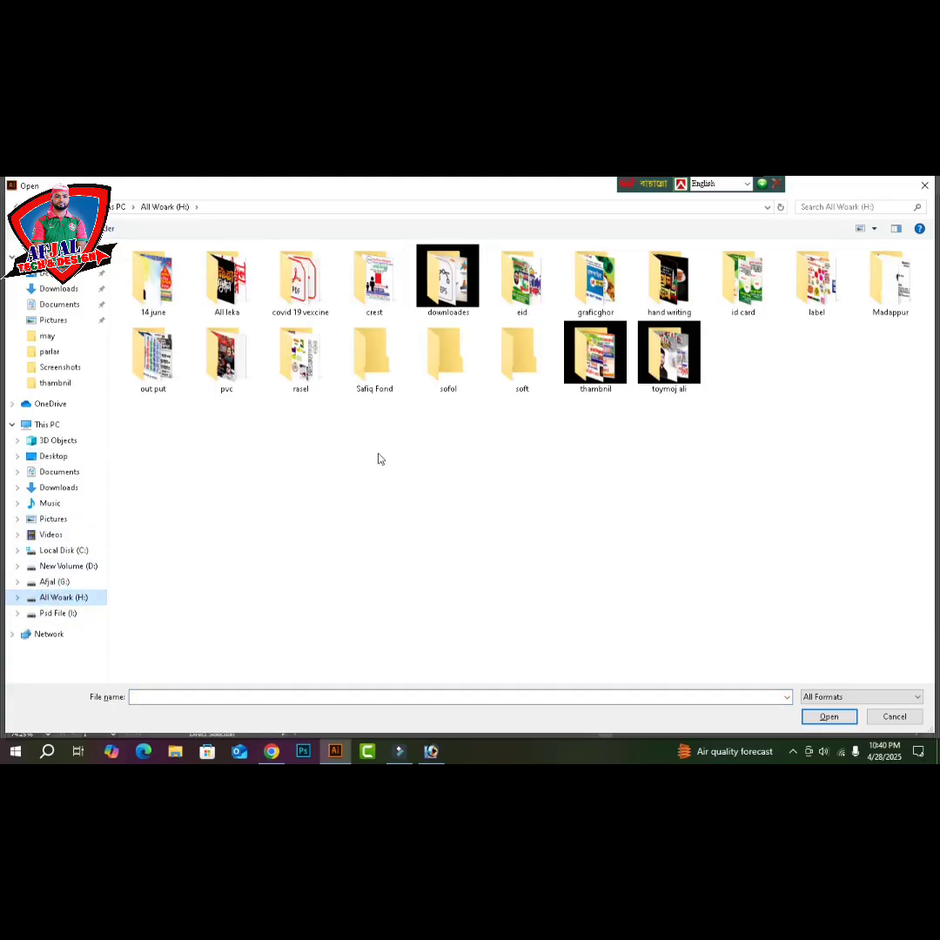
{"action": "left_click", "coordinate": [379, 459]}
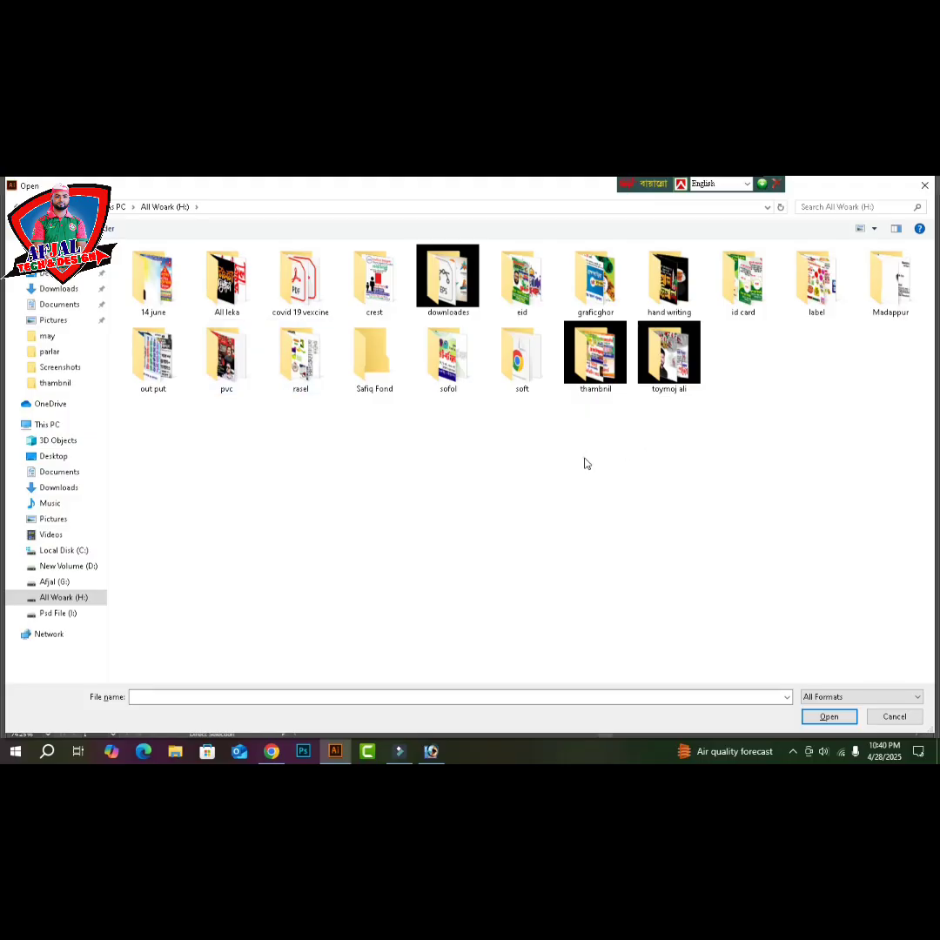
{"action": "double_click", "coordinate": [670, 379]}
{"action": "left_click", "coordinate": [317, 447]}
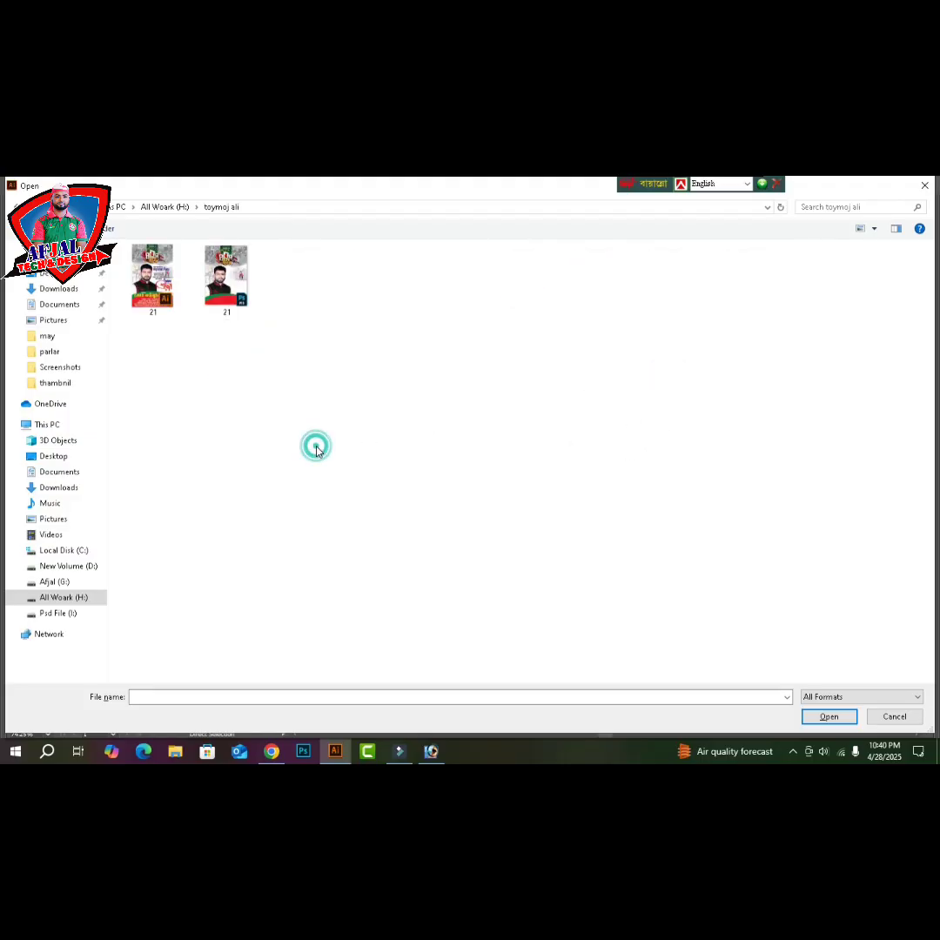
{"action": "left_click", "coordinate": [317, 450]}
{"action": "key", "text": "BackSpace"}
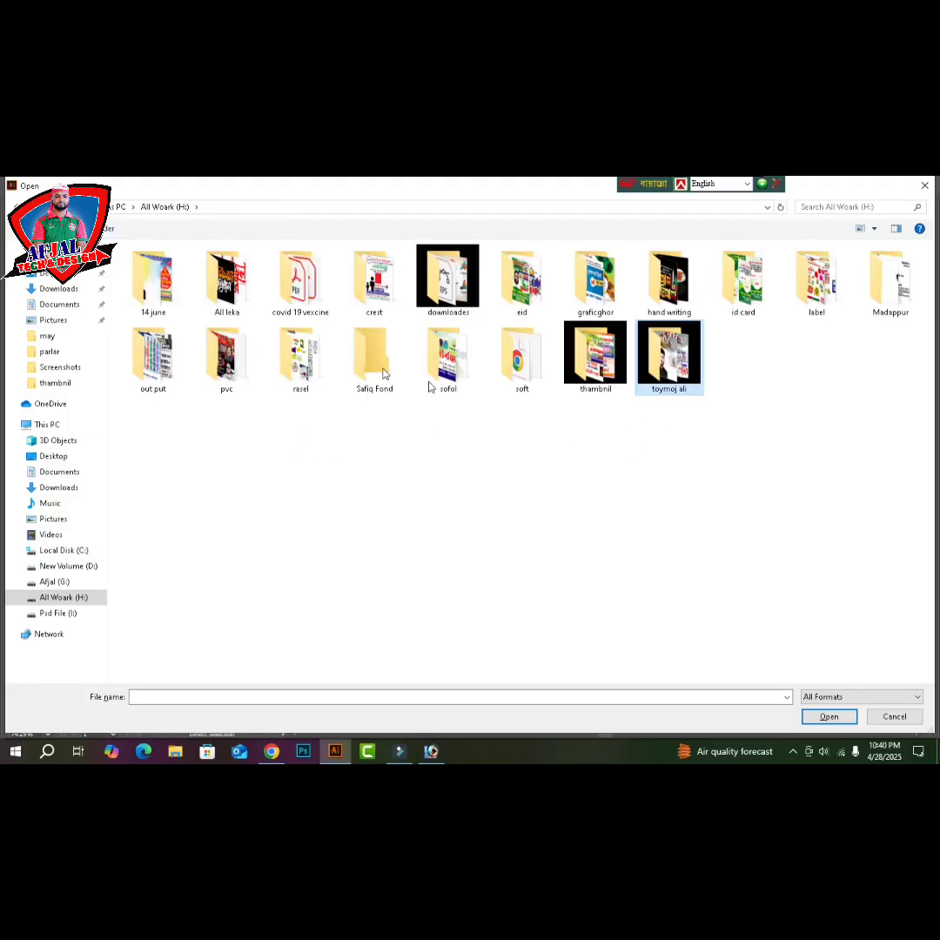
{"action": "double_click", "coordinate": [152, 278]}
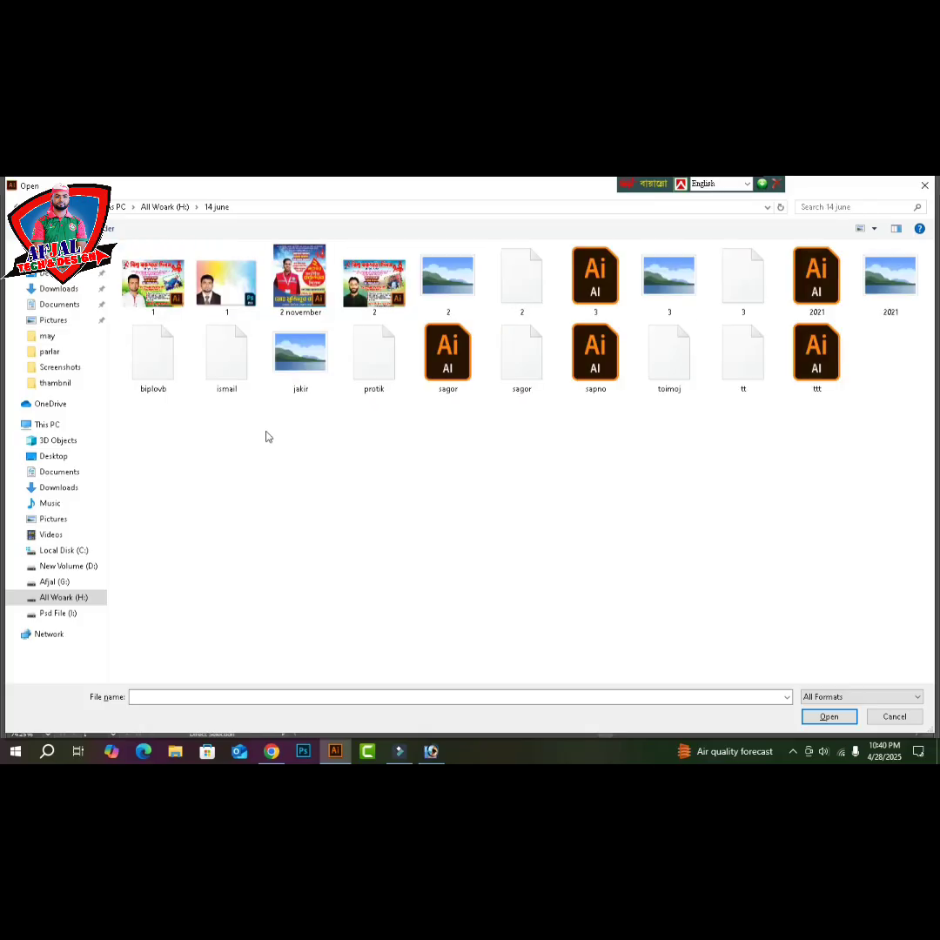
{"action": "left_click", "coordinate": [440, 487]}
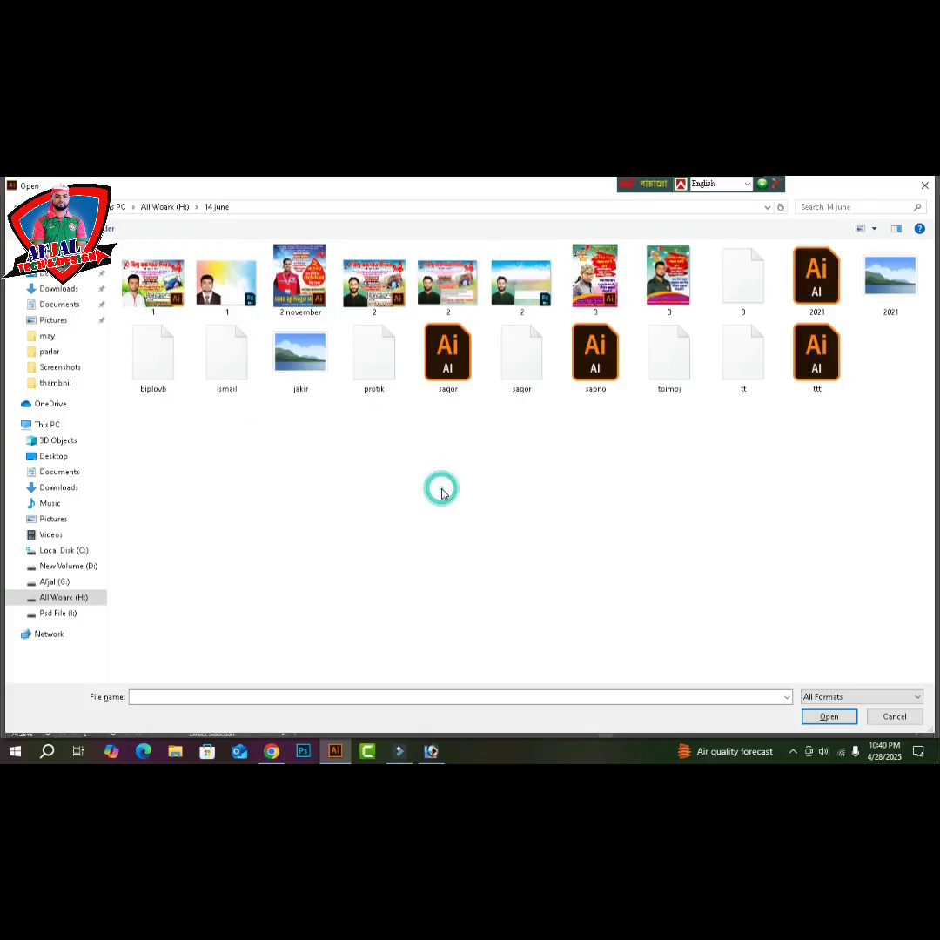
{"action": "key", "text": "BackSpace"}
{"action": "left_click", "coordinate": [614, 491]}
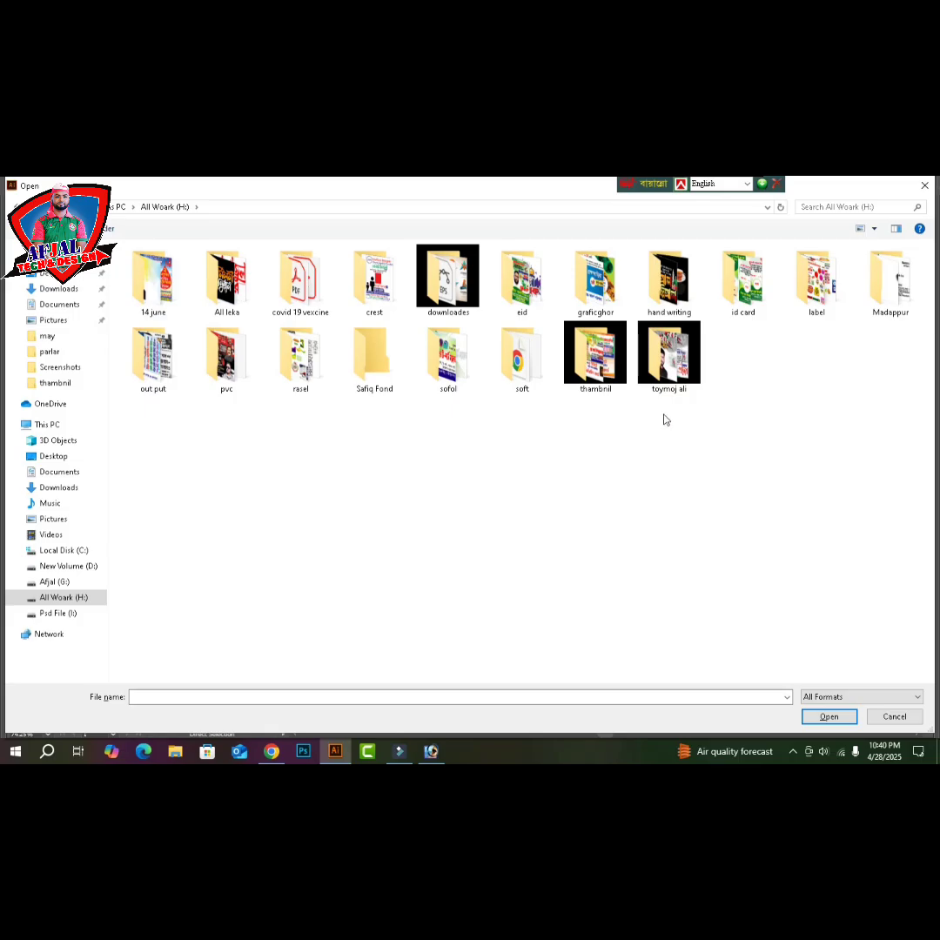
{"action": "key", "text": "BackSpace"}
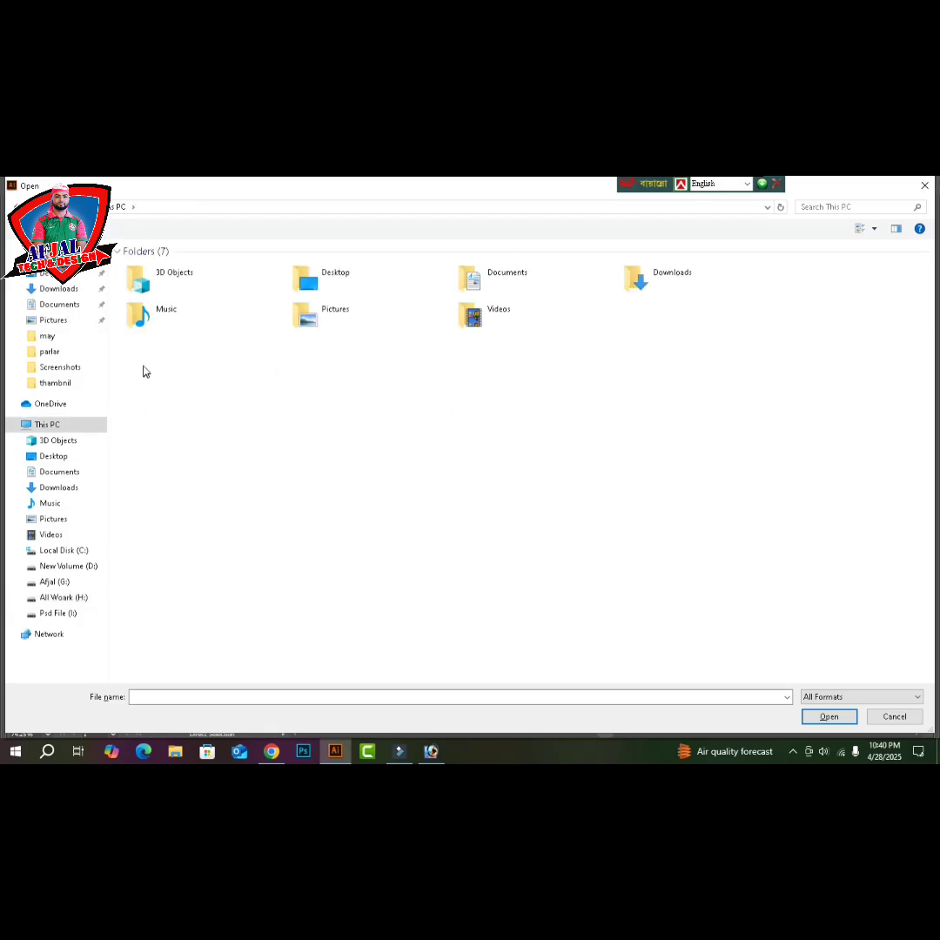
- Open may 2023.ai from the G: drive poster folder, viewed as large thumbnails
{"action": "double_click", "coordinate": [504, 378]}
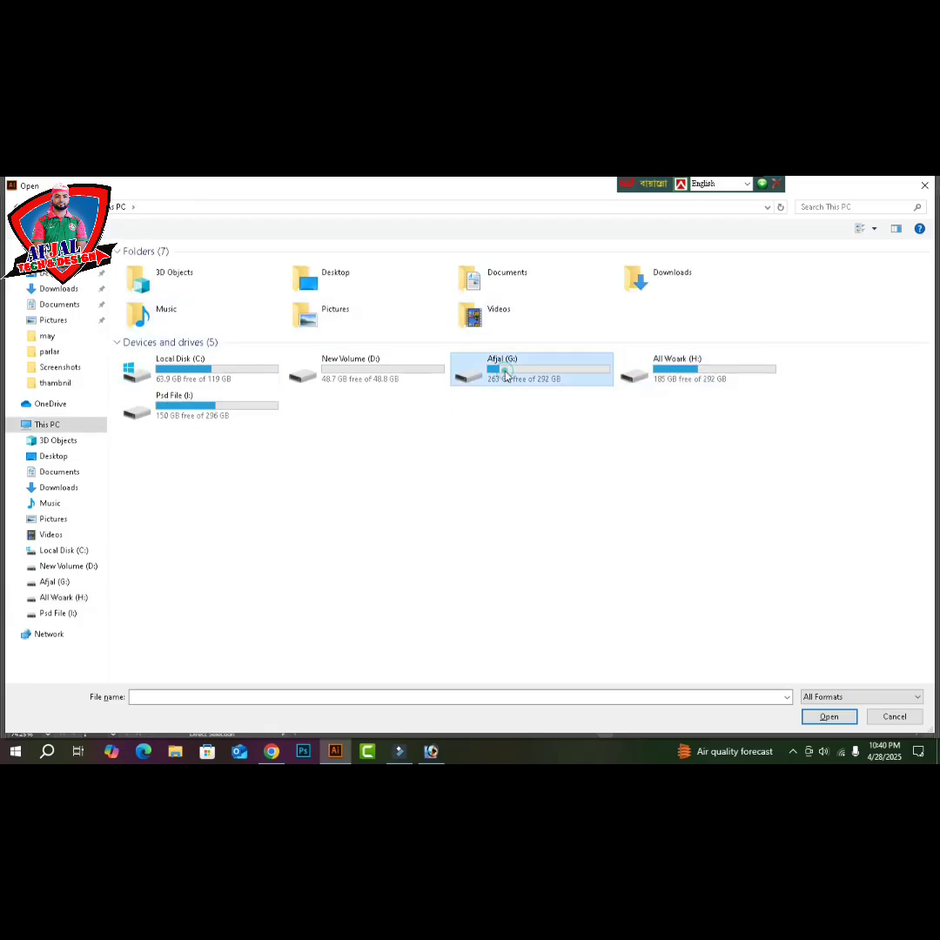
{"action": "double_click", "coordinate": [153, 280]}
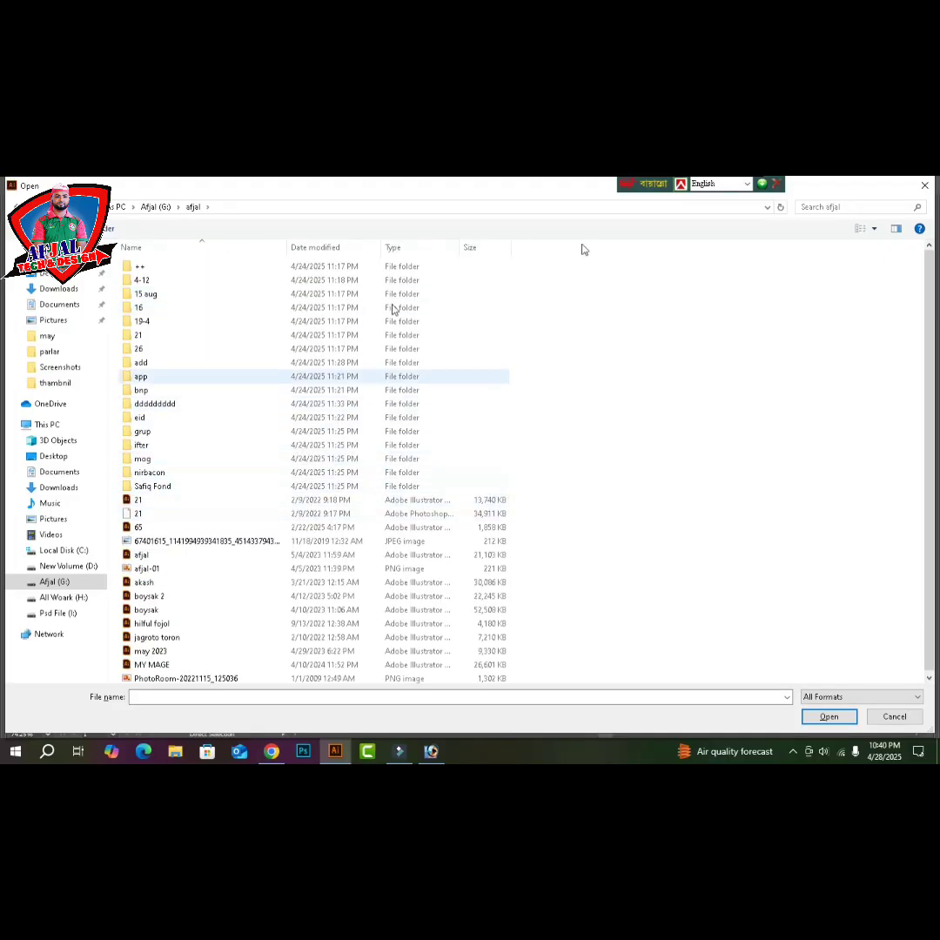
{"action": "left_click", "coordinate": [876, 232]}
{"action": "left_click", "coordinate": [873, 212]}
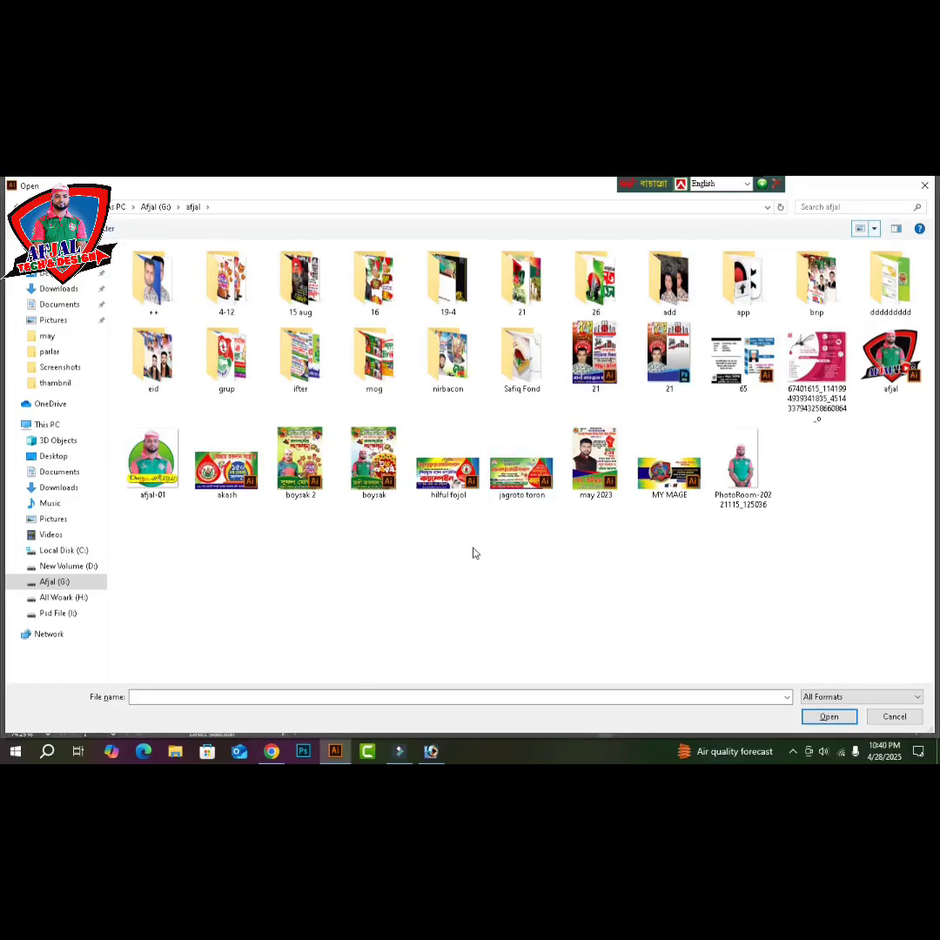
{"action": "left_click", "coordinate": [590, 483]}
{"action": "double_click", "coordinate": [590, 485]}
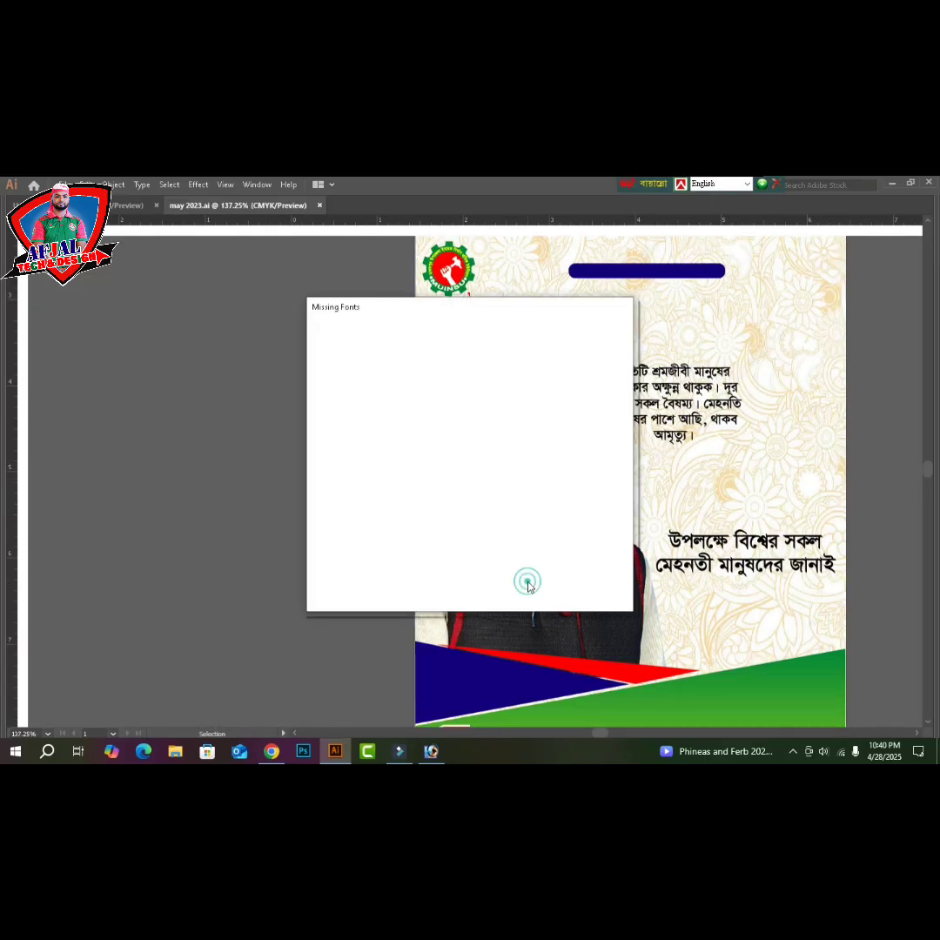
- Dismiss Missing Fonts, move the portrait off the artboard, and ungroup the red fist beside it
{"action": "left_click", "coordinate": [348, 537]}
{"action": "left_click", "coordinate": [537, 577]}
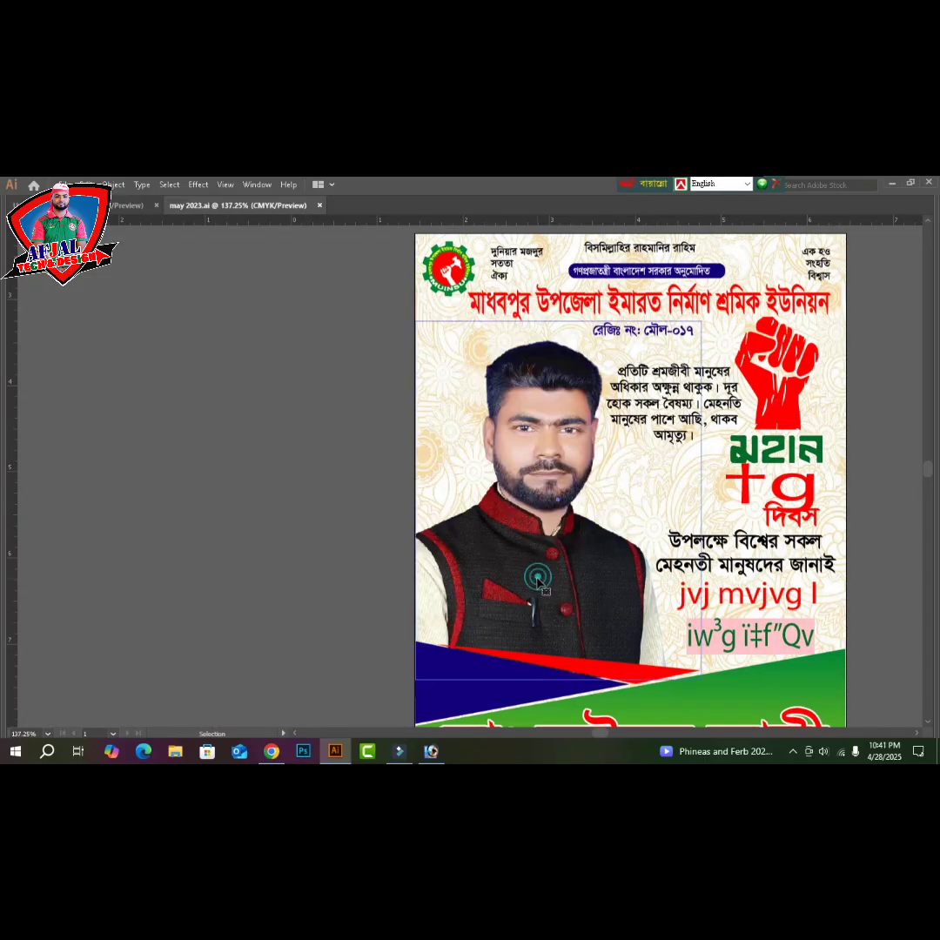
{"action": "left_click_drag", "start_coordinate": [295, 559], "coordinate": [271, 567]}
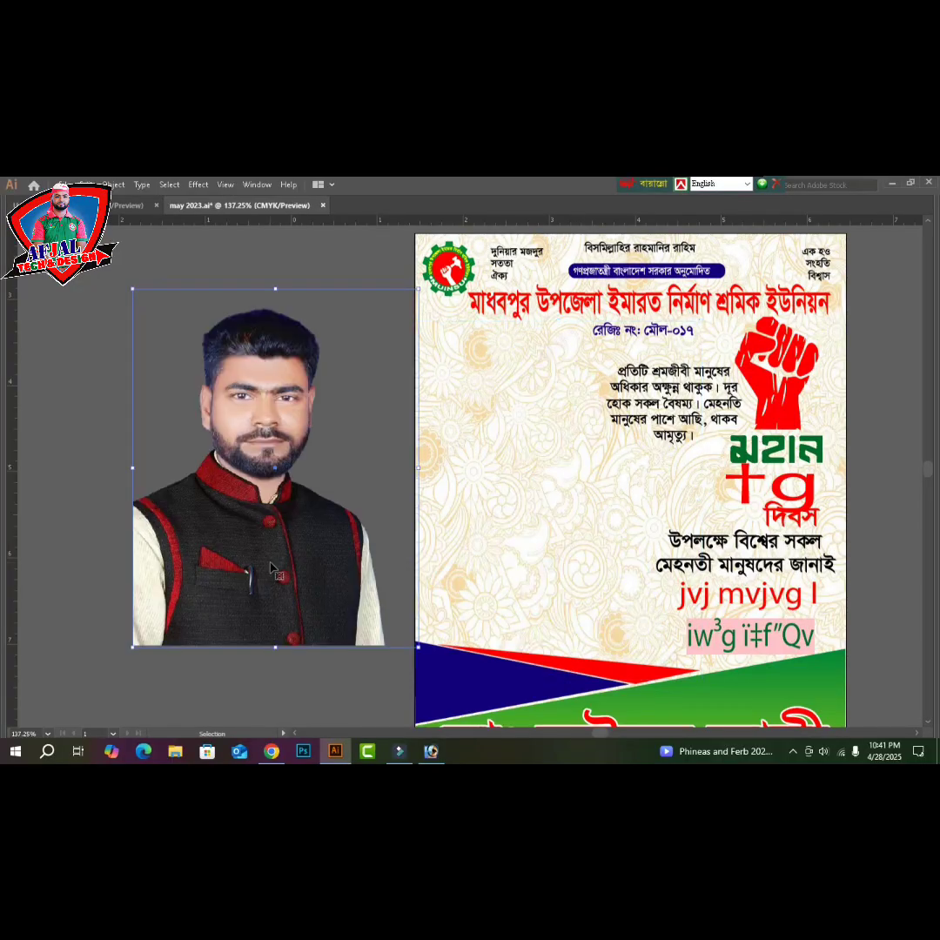
{"action": "key", "text": "ctrl+minus"}
{"action": "key", "text": "ctrl+minus"}
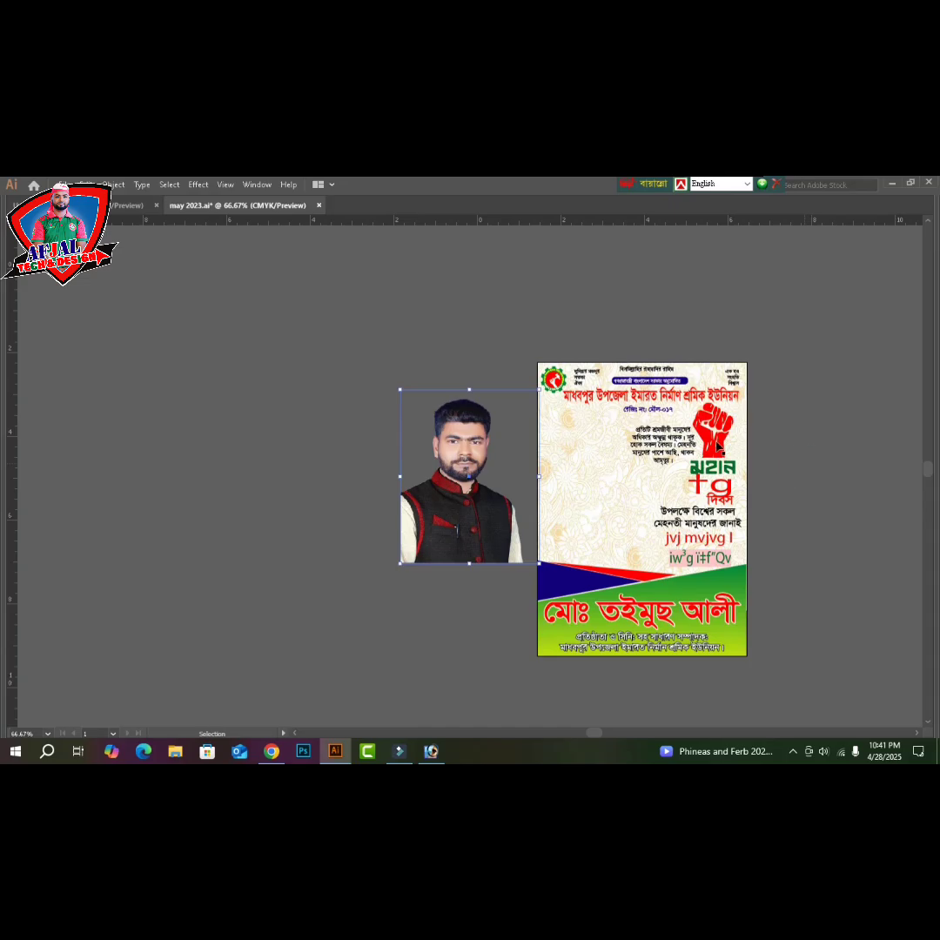
{"action": "left_click", "coordinate": [717, 446]}
{"action": "right_click", "coordinate": [718, 442]}
{"action": "left_click", "coordinate": [758, 552]}
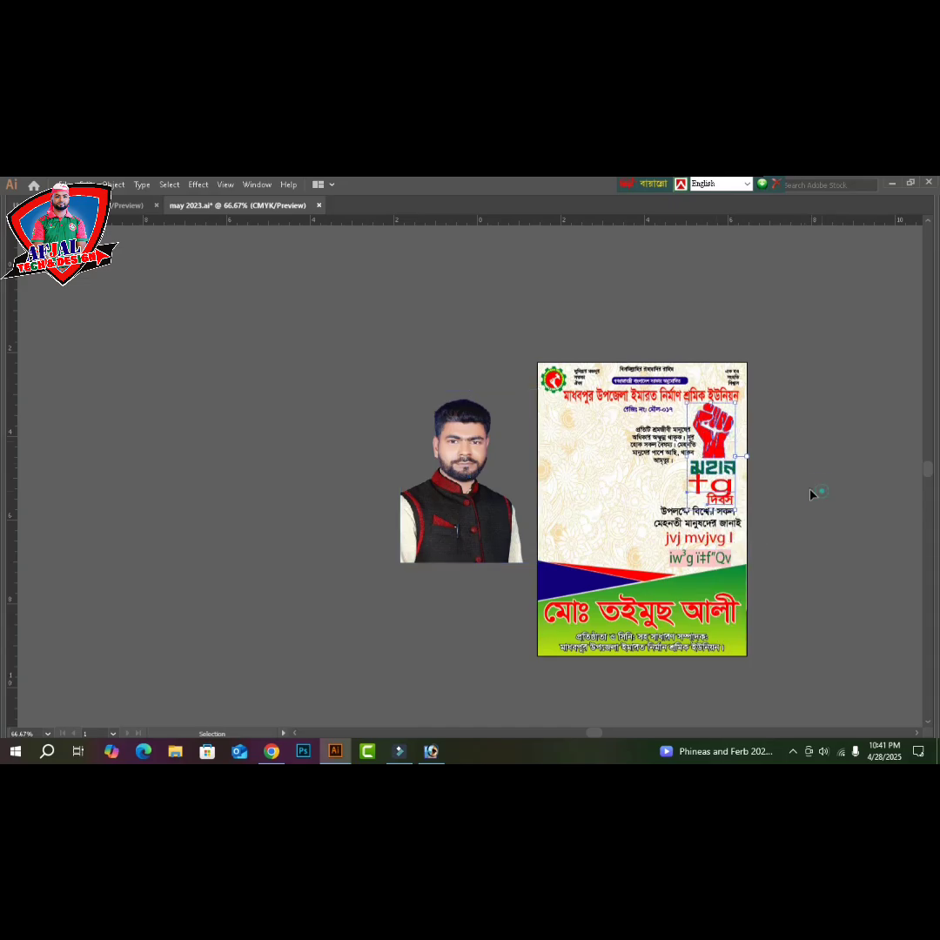
{"action": "left_click_drag", "start_coordinate": [712, 431], "coordinate": [372, 478]}
- Cut the portrait and fist together and close may 2023.ai without saving
{"action": "left_click_drag", "start_coordinate": [296, 372], "coordinate": [458, 537]}
{"action": "key", "text": "Delete"}
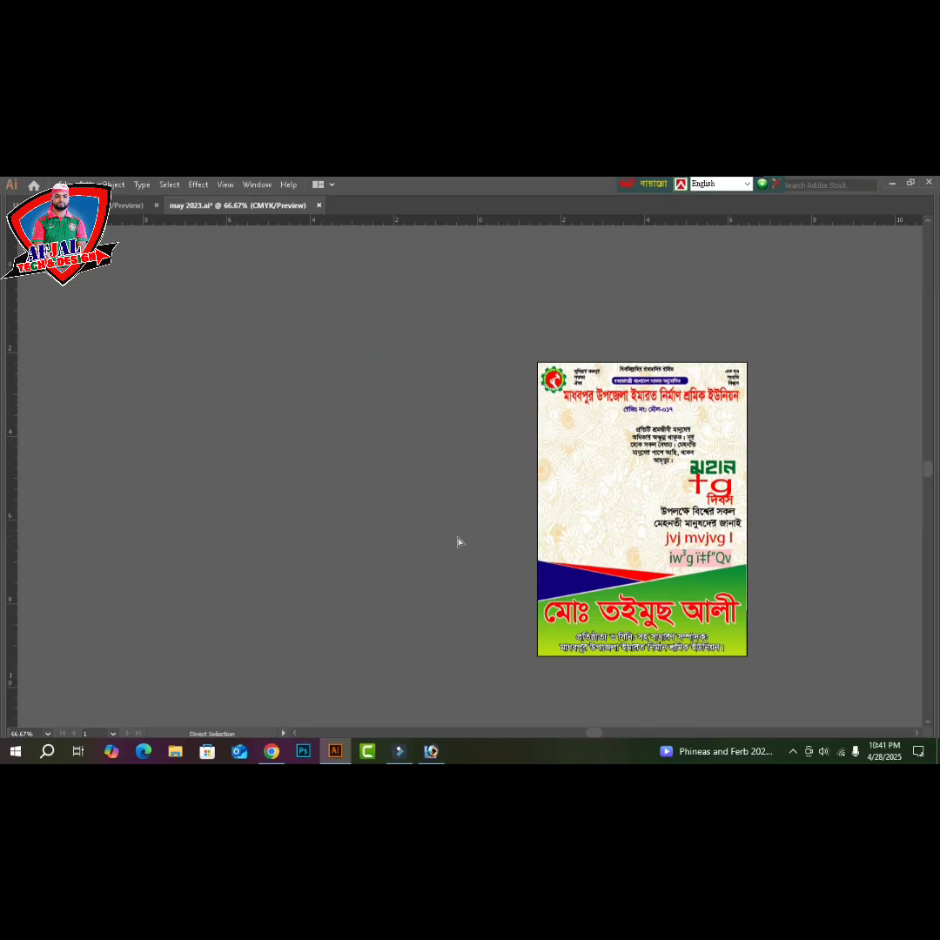
{"action": "key", "text": "ctrl+w"}
{"action": "left_click", "coordinate": [533, 480]}
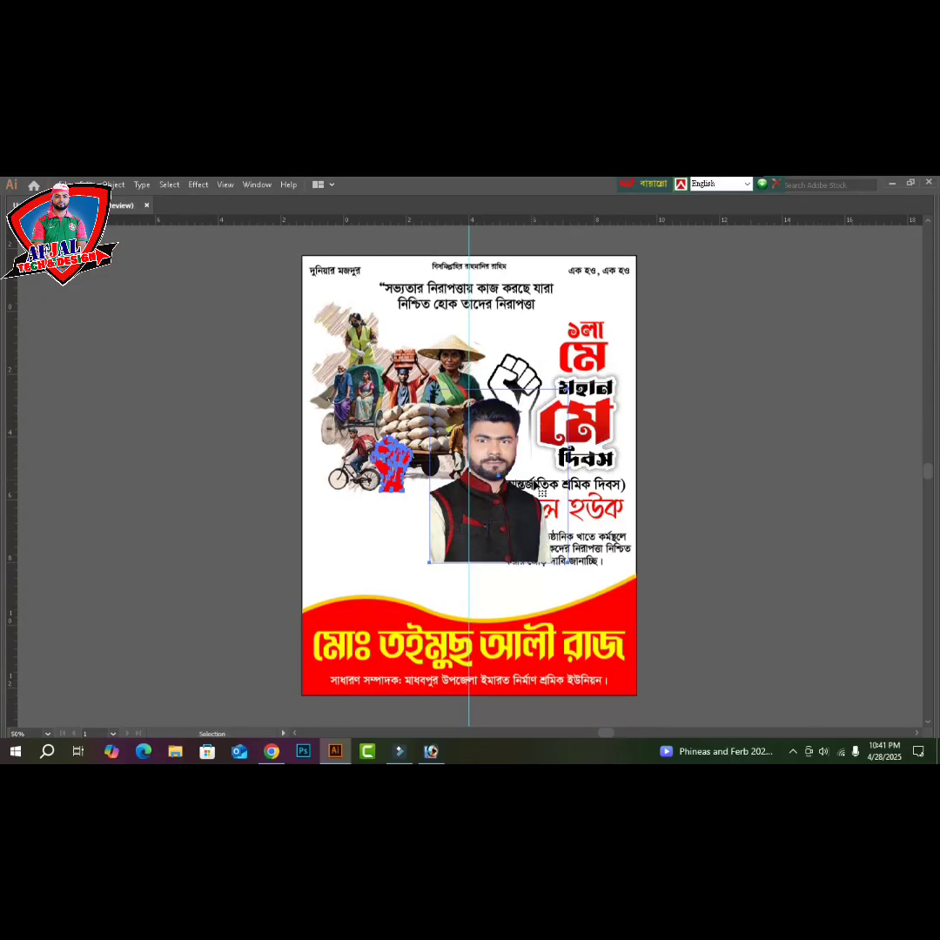
- Place the pasted portrait on the poster's lower left, one level above the background
{"action": "key", "text": "ctrl+minus"}
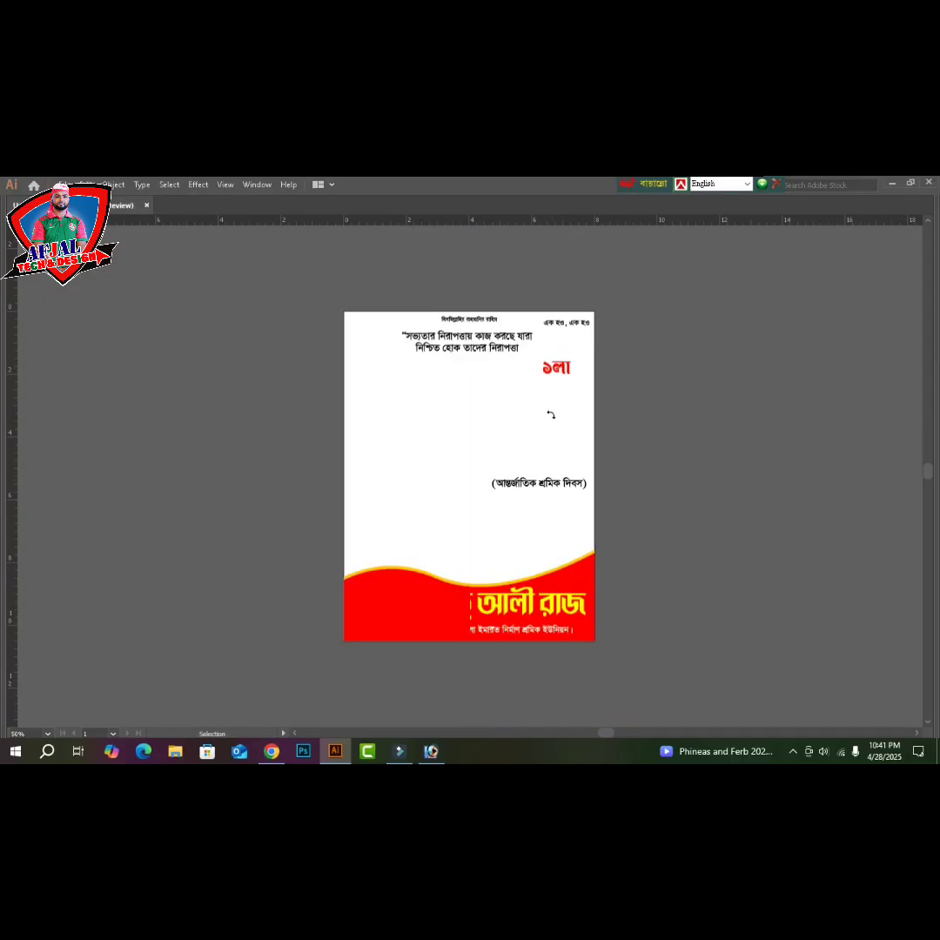
{"action": "left_click_drag", "start_coordinate": [483, 489], "coordinate": [277, 528]}
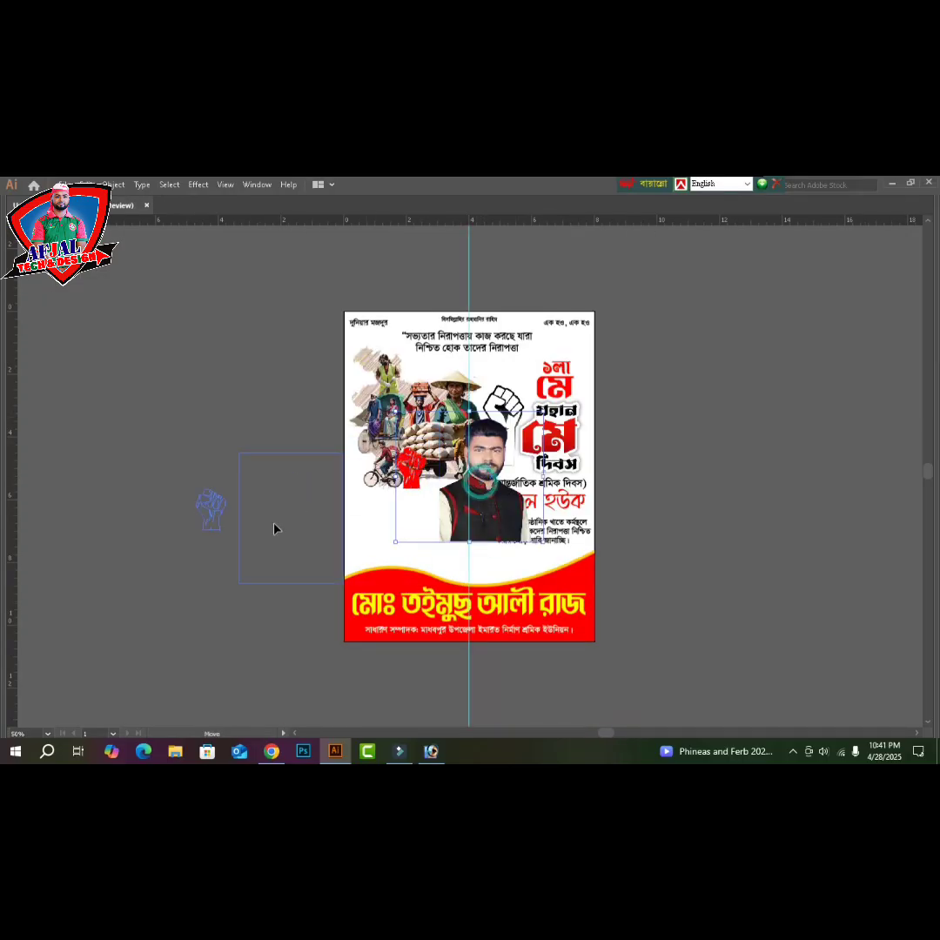
{"action": "left_click", "coordinate": [275, 393]}
{"action": "left_click", "coordinate": [215, 515]}
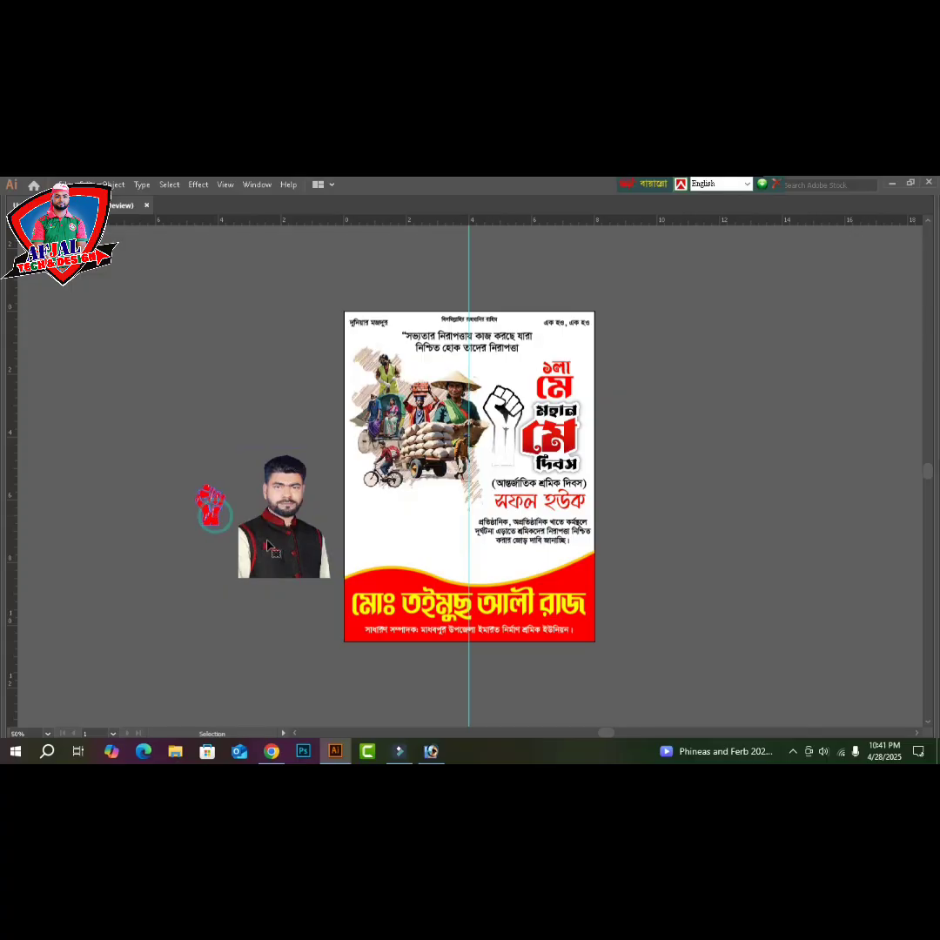
{"action": "left_click", "coordinate": [271, 545]}
{"action": "left_click_drag", "start_coordinate": [275, 550], "coordinate": [380, 553]}
{"action": "key", "text": "ctrl+plus"}
{"action": "key", "text": "ctrl+plus"}
{"action": "key", "text": "Down"}
{"action": "key", "text": "Down"}
{"action": "key", "text": "Down"}
{"action": "key", "text": "Down"}
{"action": "key", "text": "Down"}
{"action": "key", "text": "Down"}
{"action": "key", "text": "Down"}
{"action": "key", "text": "Down"}
{"action": "key", "text": "Down"}
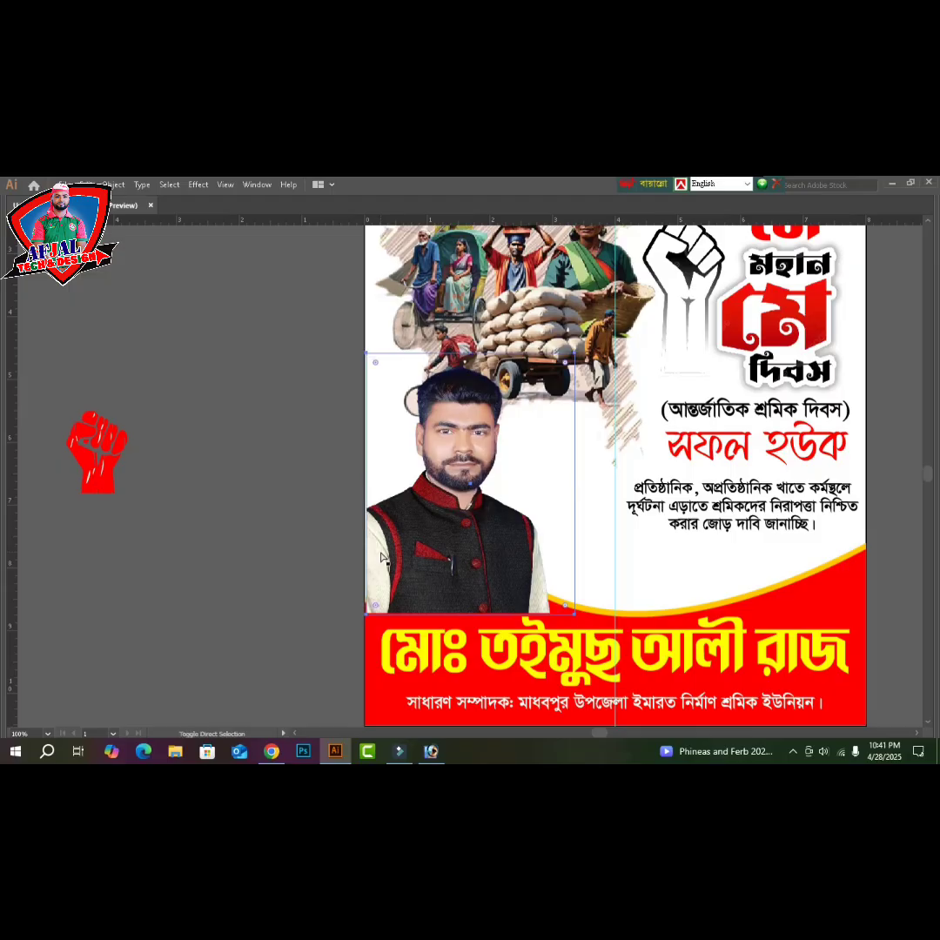
{"action": "key", "text": "ctrl+shift+["}
{"action": "key", "text": "ctrl+]"}
{"action": "left_click", "coordinate": [325, 466]}
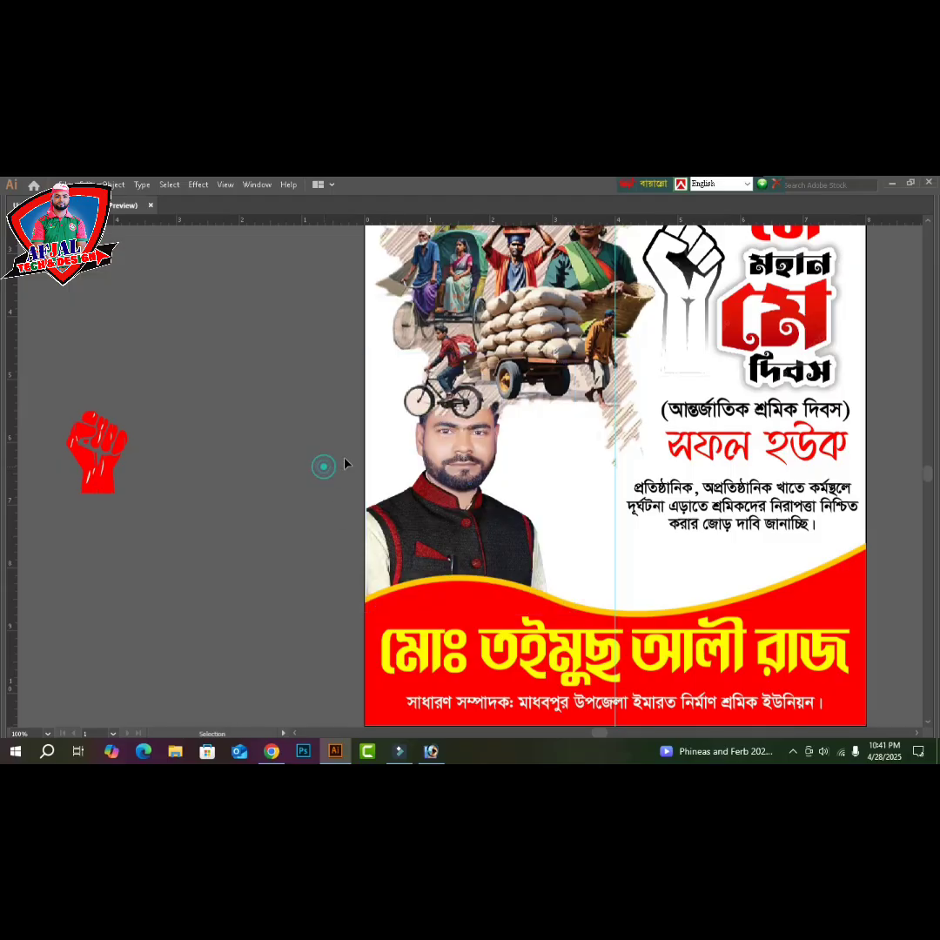
- Reposition the workers collage higher and shrink it a little
{"action": "left_click", "coordinate": [510, 361]}
{"action": "scroll", "coordinate": [609, 452], "scroll_direction": "up", "scroll_amount": 2}
{"action": "scroll", "coordinate": [610, 461], "scroll_direction": "up", "scroll_amount": 2}
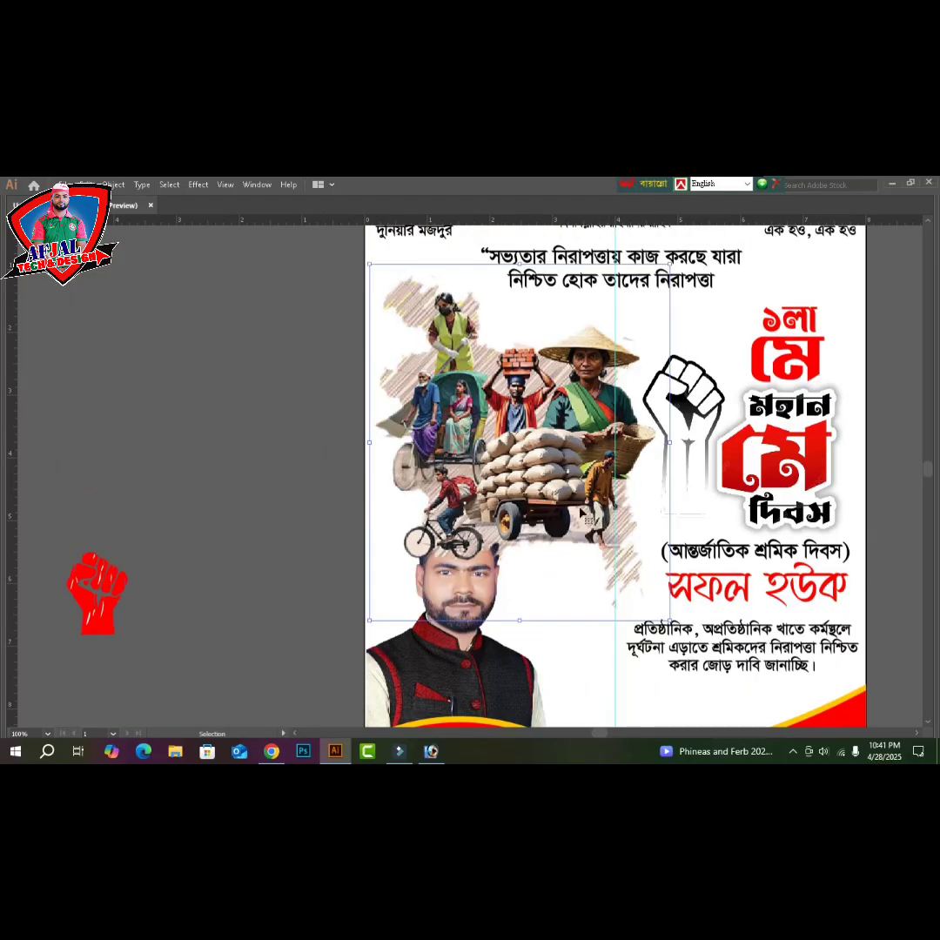
{"action": "left_click_drag", "start_coordinate": [574, 436], "coordinate": [573, 434]}
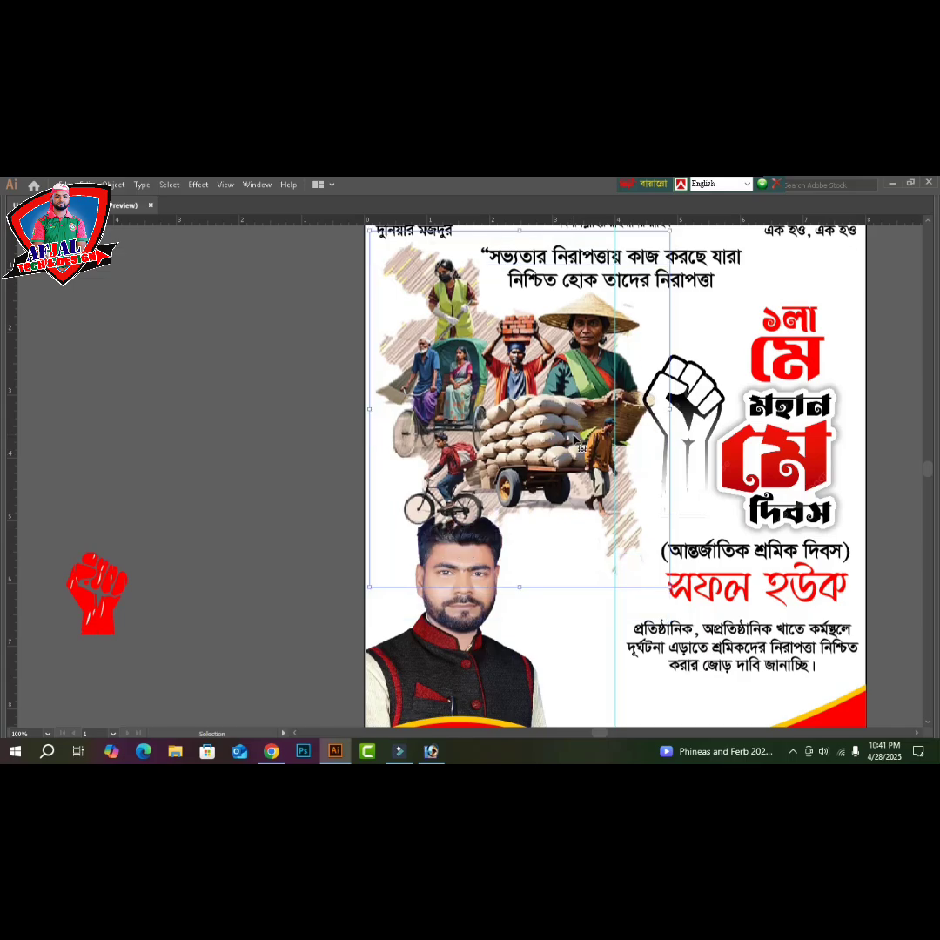
{"action": "key", "text": "Down"}
{"action": "key", "text": "Down"}
{"action": "key", "text": "Down"}
{"action": "key", "text": "Down"}
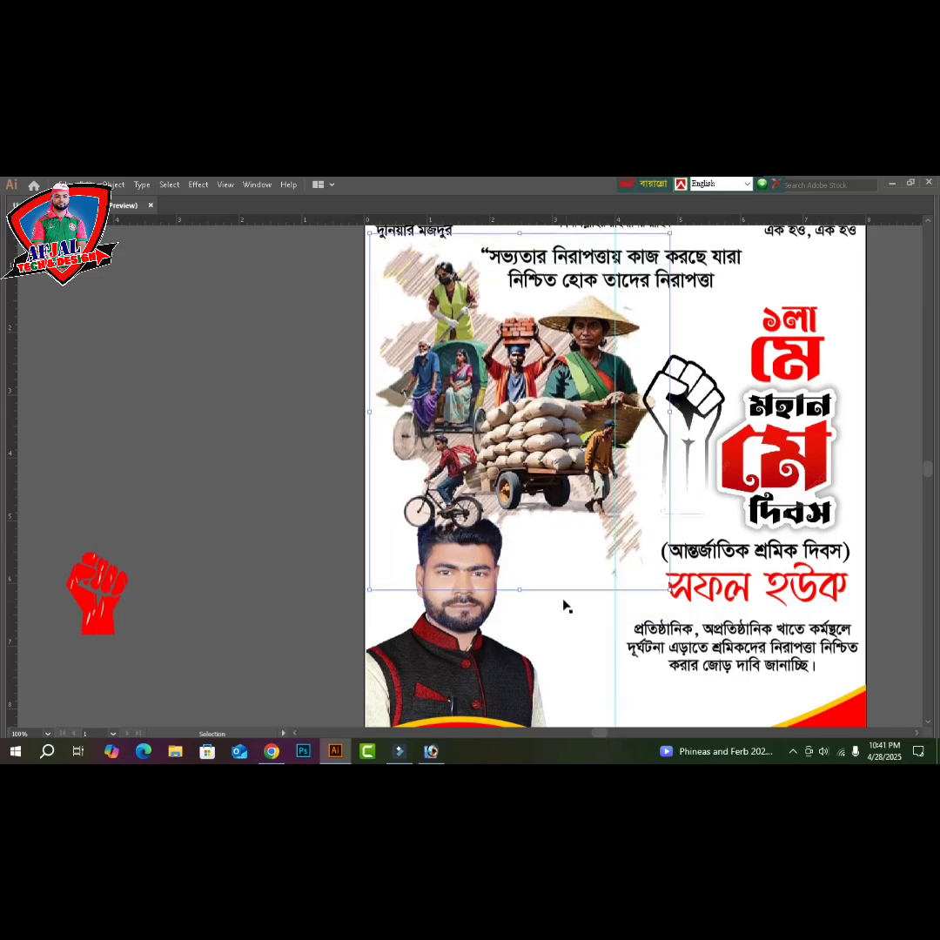
{"action": "left_click_drag", "start_coordinate": [669, 591], "coordinate": [640, 543]}
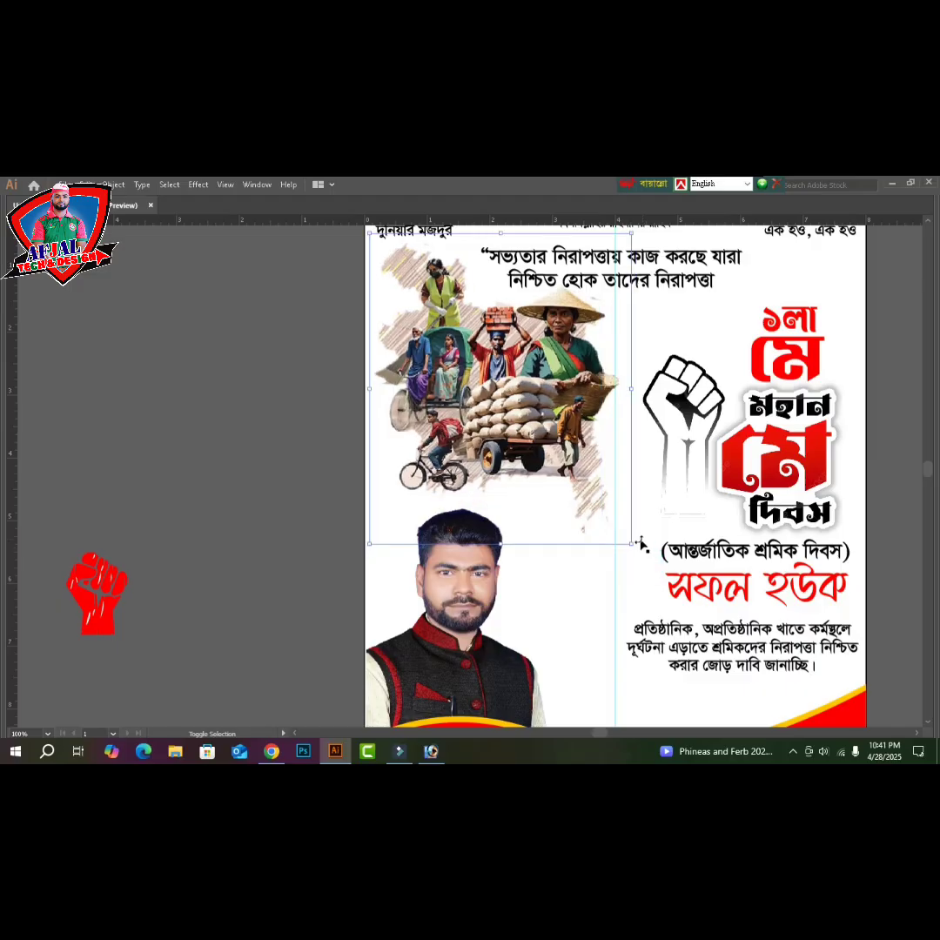
- Enlarge the portrait and restack it one level above the back, beneath the wave
{"action": "scroll", "coordinate": [629, 541], "scroll_direction": "down", "scroll_amount": 1}
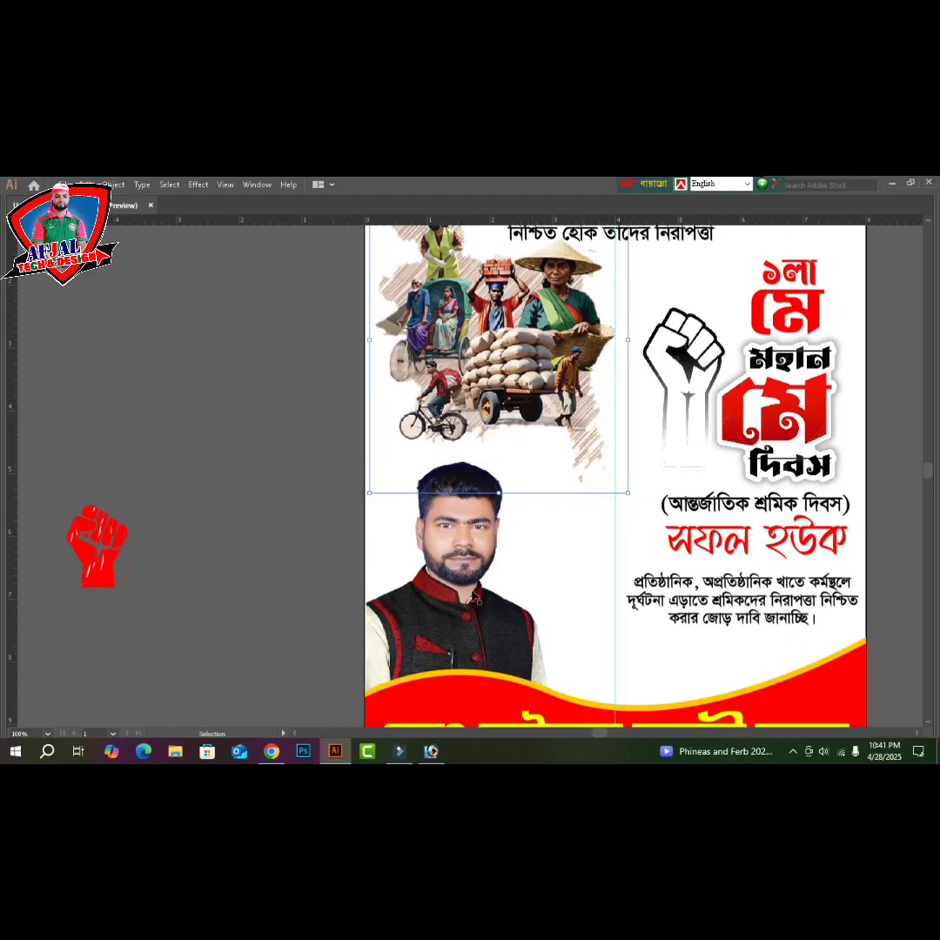
{"action": "left_click", "coordinate": [467, 594]}
{"action": "scroll", "coordinate": [558, 450], "scroll_direction": "down", "scroll_amount": 1}
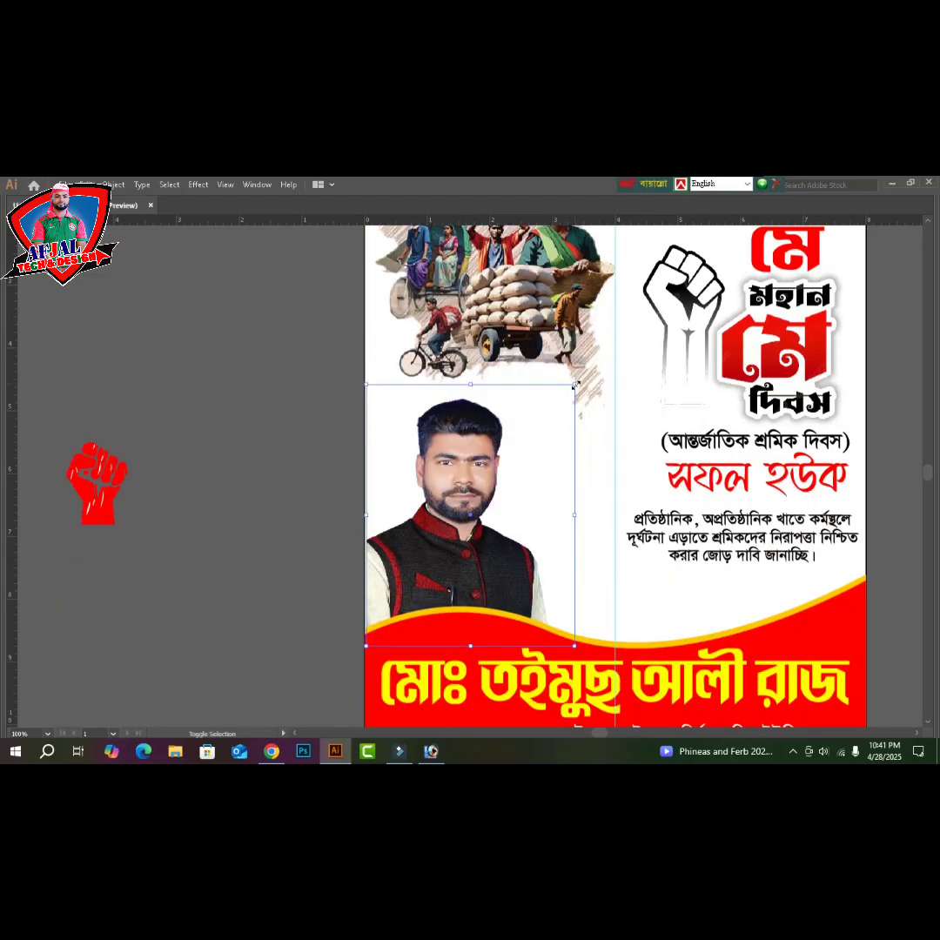
{"action": "left_click_drag", "start_coordinate": [575, 384], "coordinate": [600, 352]}
{"action": "scroll", "coordinate": [590, 592], "scroll_direction": "down", "scroll_amount": 1}
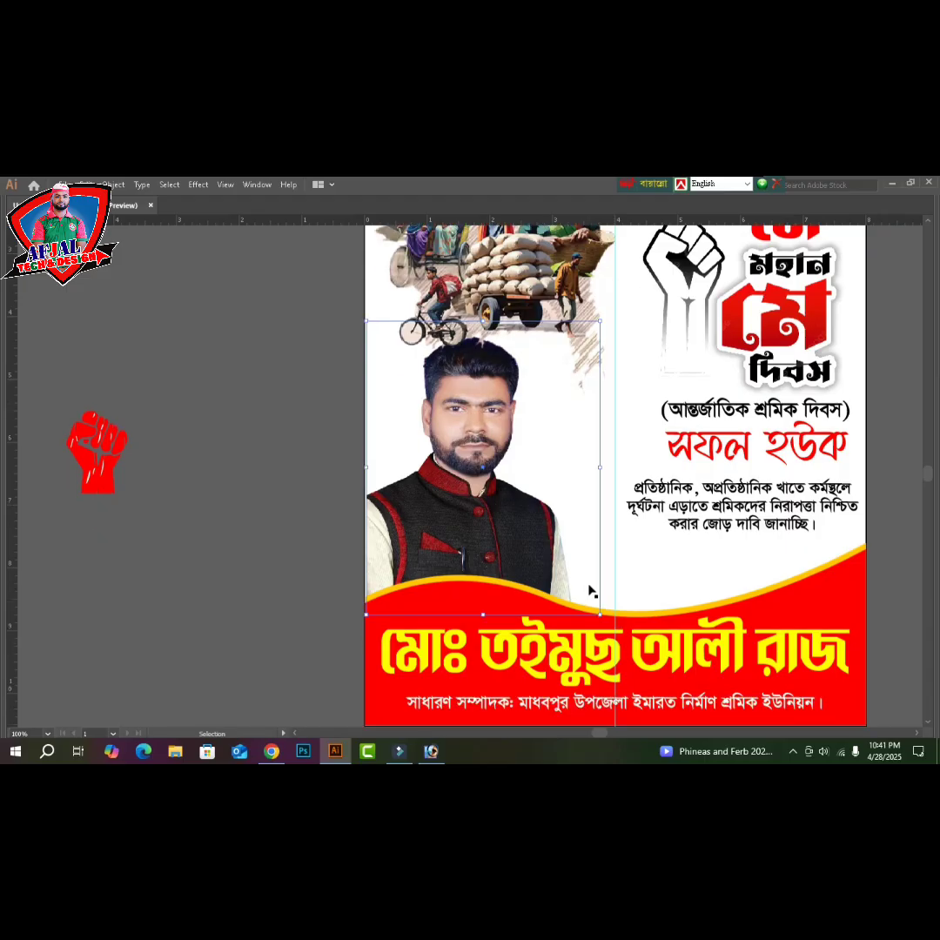
{"action": "key", "text": "a"}
{"action": "key", "text": "ctrl+]"}
{"action": "key", "text": "ctrl+]"}
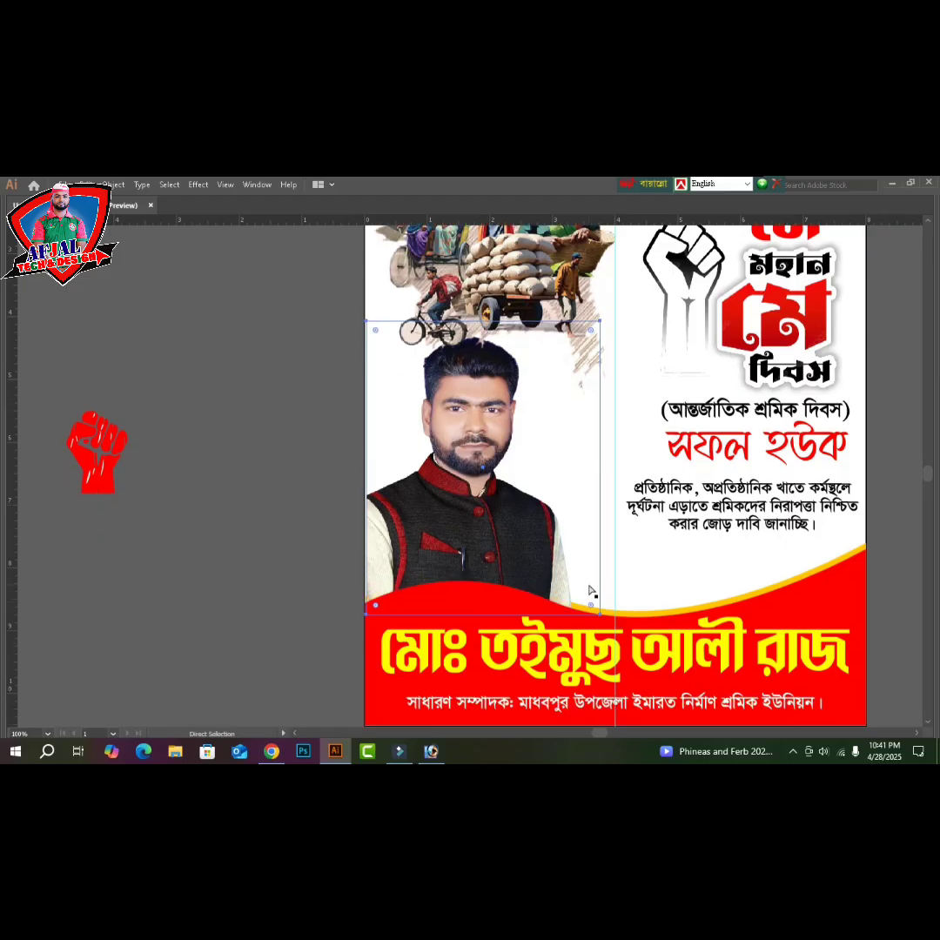
{"action": "key", "text": "ctrl+shift+["}
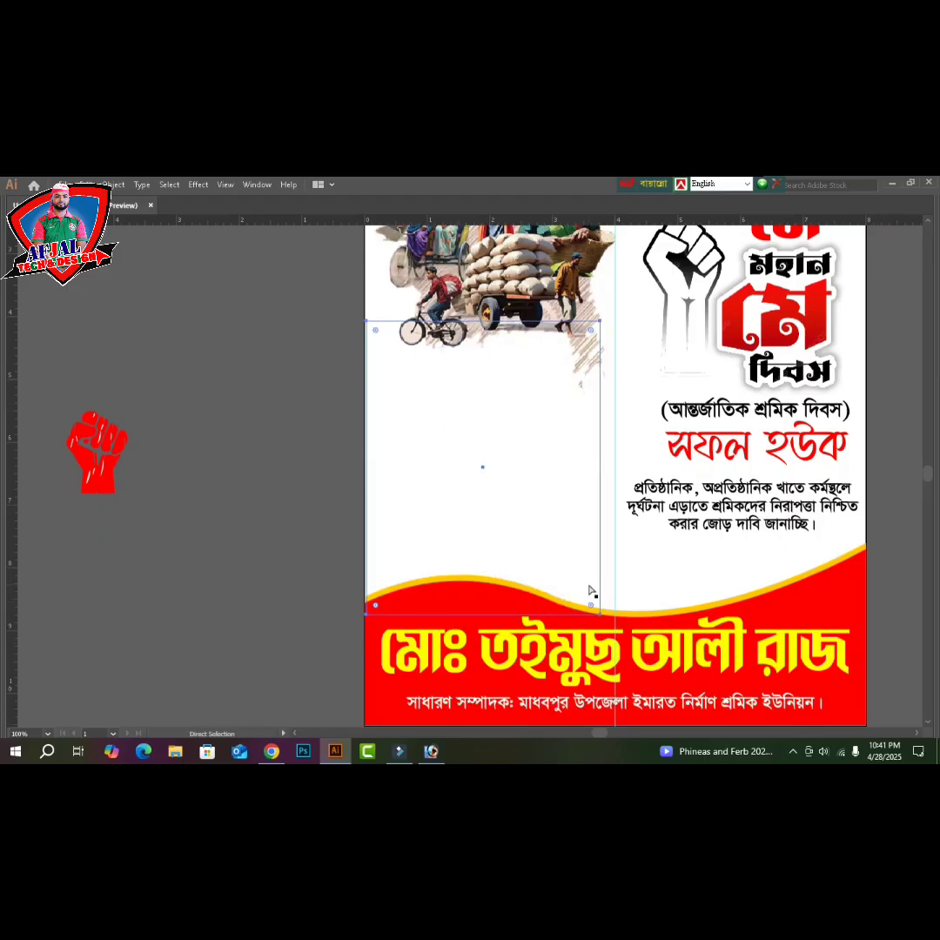
{"action": "key", "text": "ctrl+]"}
- Restack the workers collage to sit just behind the portrait
{"action": "scroll", "coordinate": [581, 531], "scroll_direction": "up", "scroll_amount": 2}
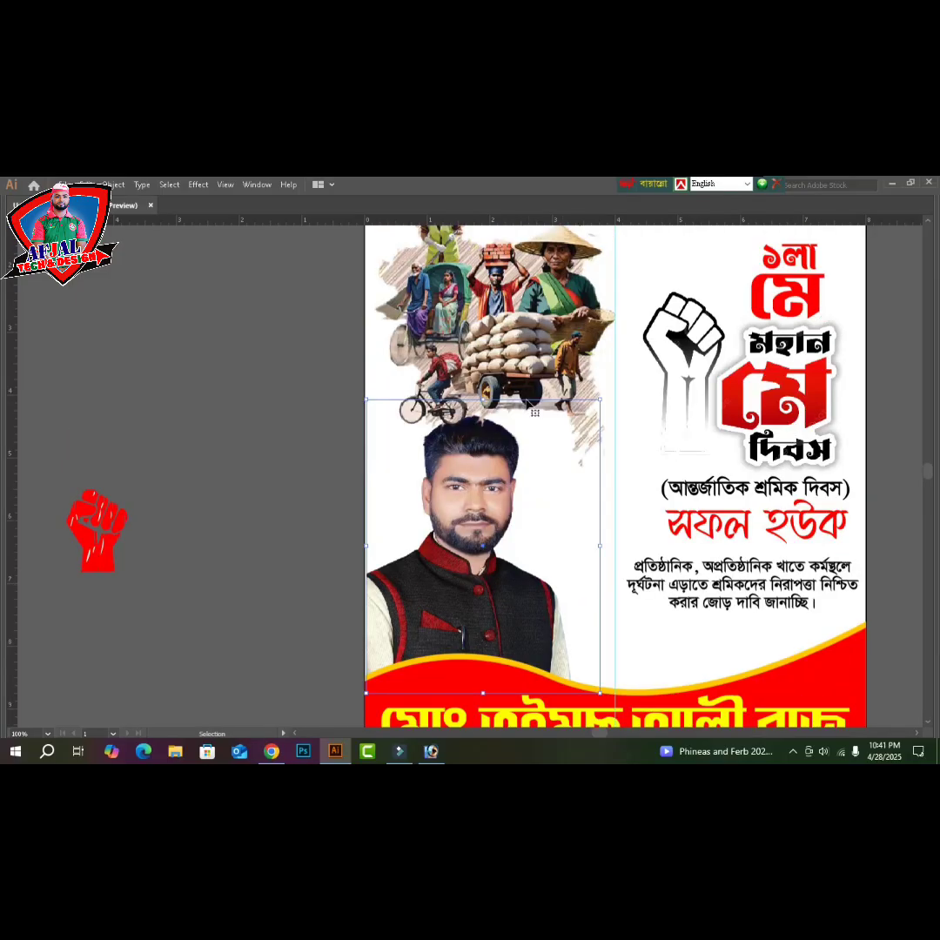
{"action": "left_click", "coordinate": [530, 346]}
{"action": "key", "text": "ctrl+shift+["}
{"action": "key", "text": "ctrl+]"}
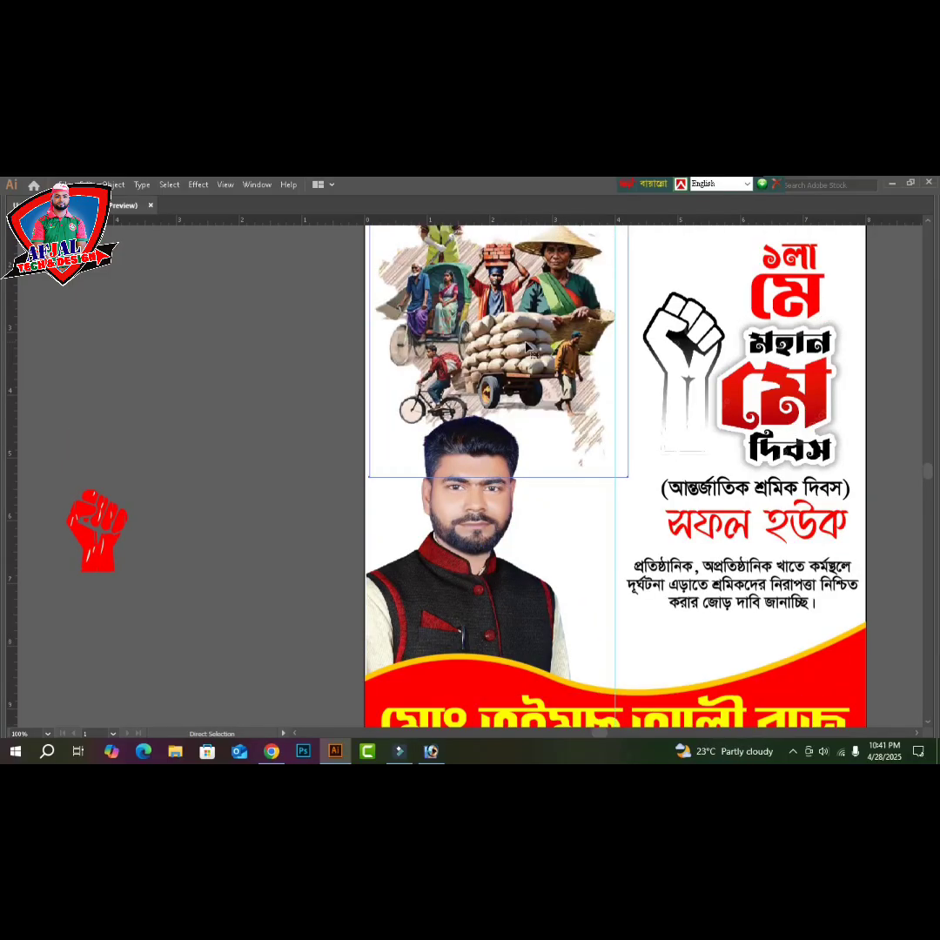
- Enlarge the portrait further up and right, then scale the workers illustration down slightly
{"action": "scroll", "coordinate": [530, 346], "scroll_direction": "up", "scroll_amount": 2}
{"action": "scroll", "coordinate": [512, 457], "scroll_direction": "up", "scroll_amount": 1}
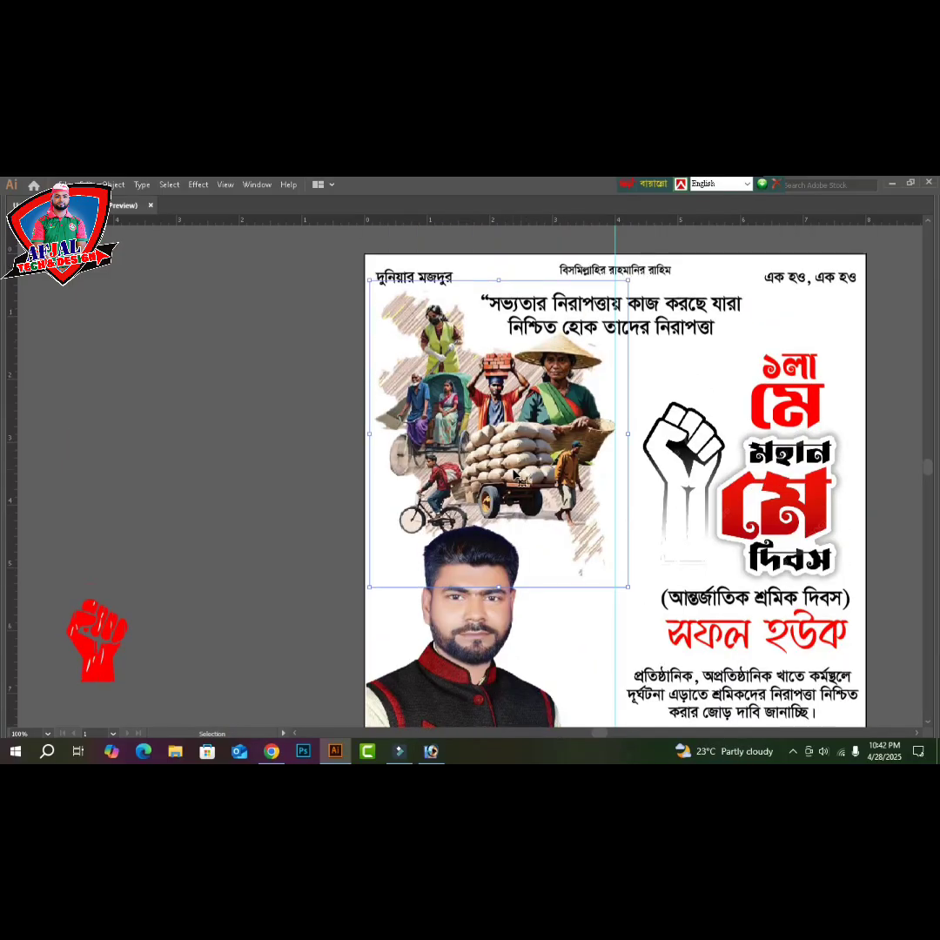
{"action": "scroll", "coordinate": [505, 487], "scroll_direction": "down", "scroll_amount": 5}
{"action": "left_click", "coordinate": [484, 554]}
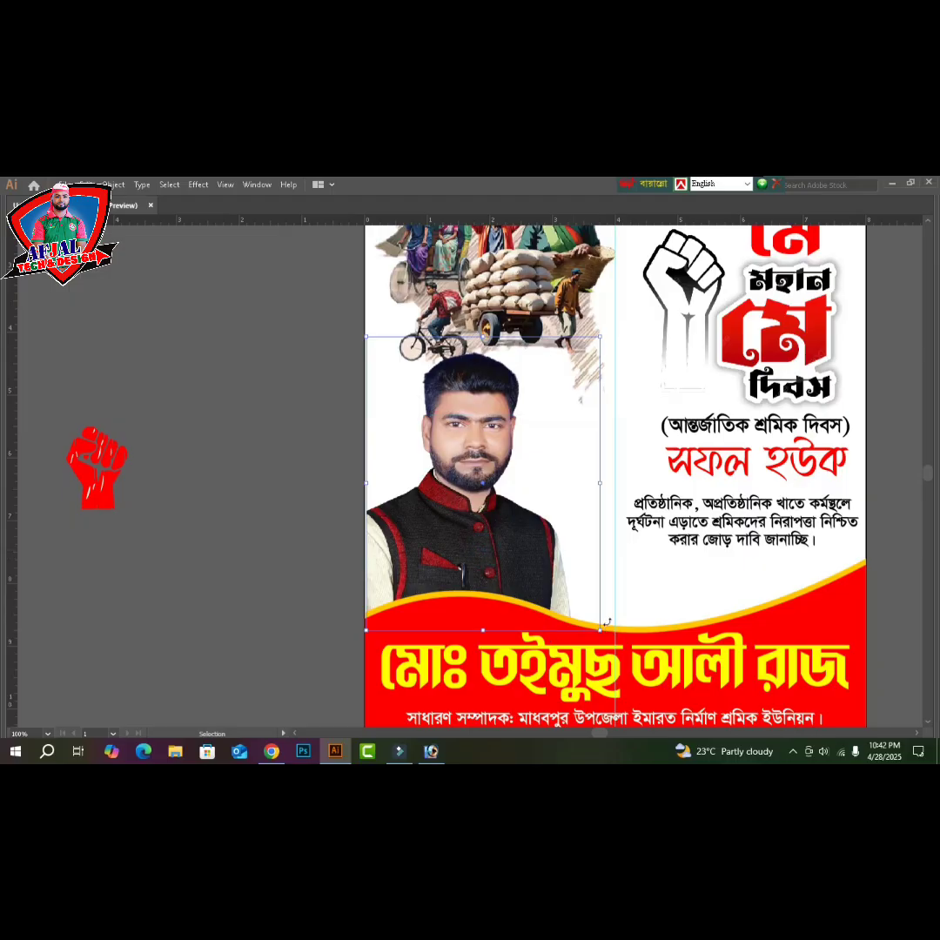
{"action": "left_click_drag", "start_coordinate": [599, 630], "coordinate": [640, 679]}
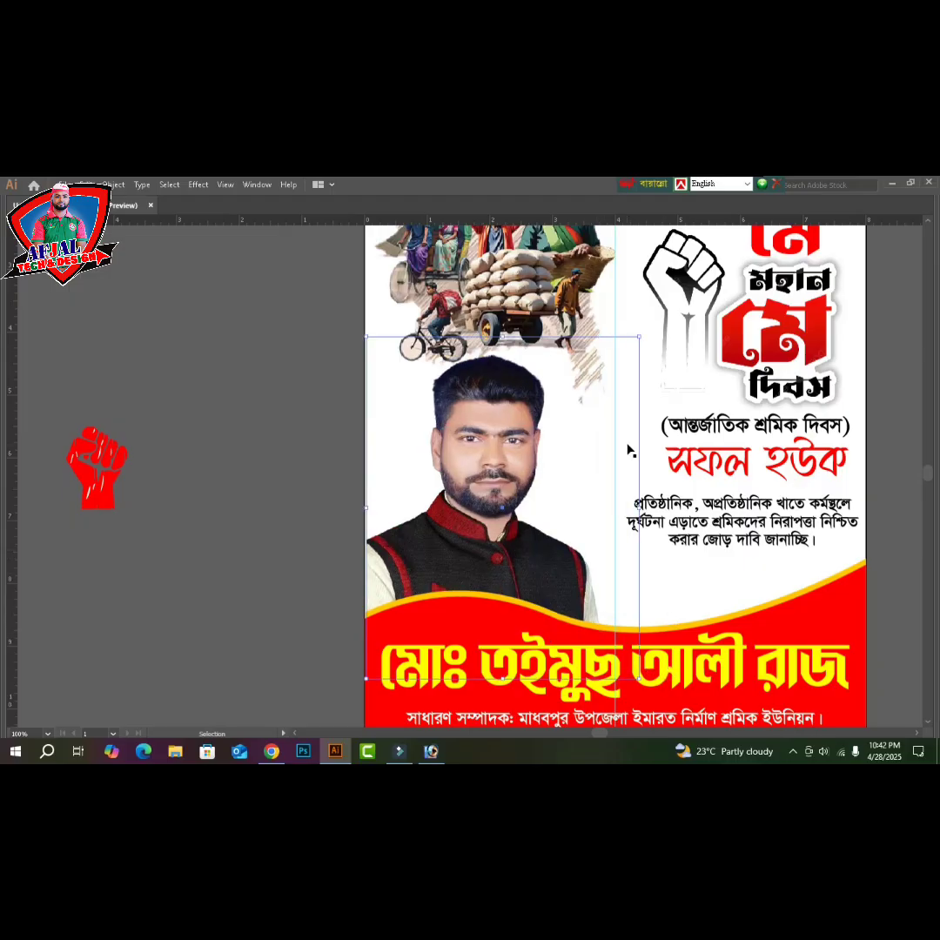
{"action": "left_click_drag", "start_coordinate": [634, 347], "coordinate": [667, 322]}
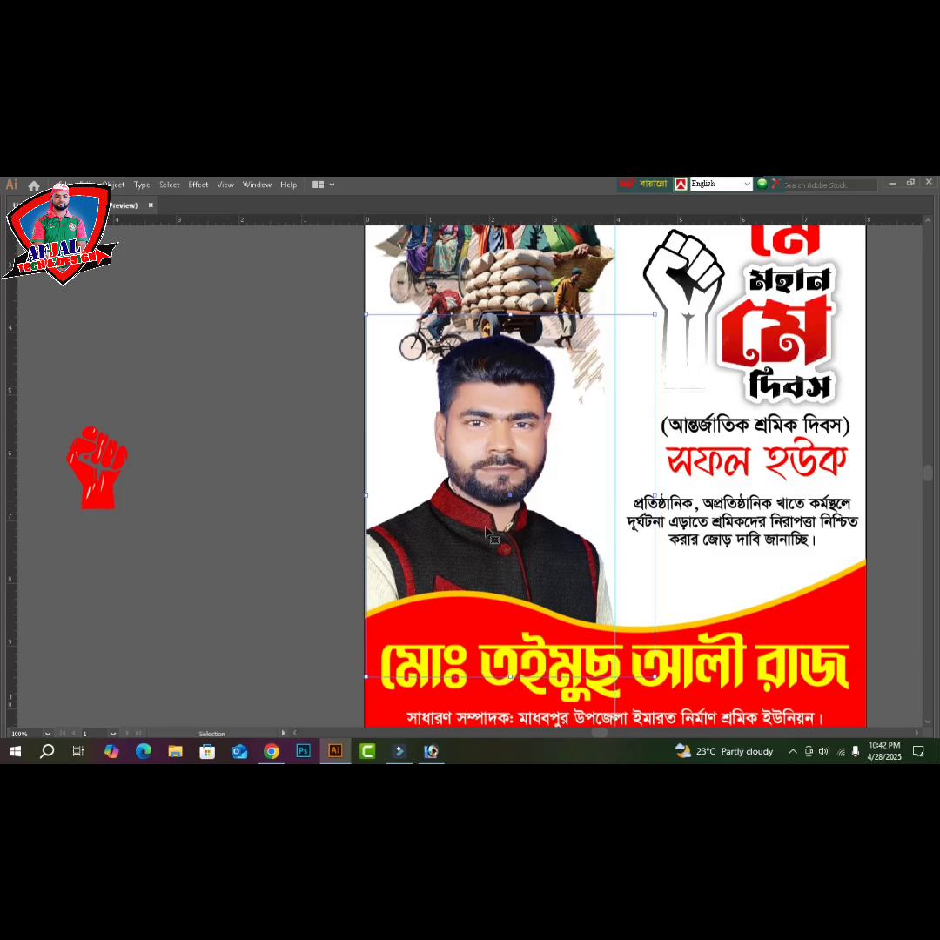
{"action": "left_click", "coordinate": [247, 493]}
{"action": "key", "text": "ctrl+minus"}
{"action": "key", "text": "ctrl+minus"}
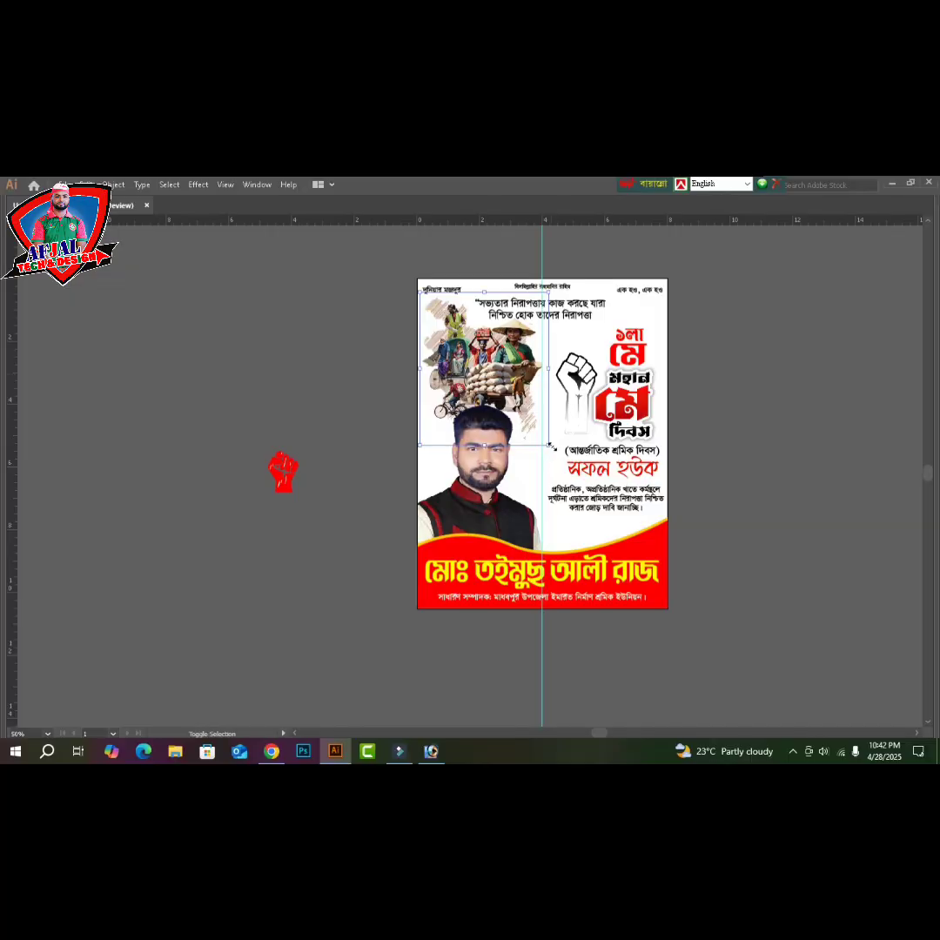
{"action": "left_click_drag", "start_coordinate": [549, 444], "coordinate": [538, 431]}
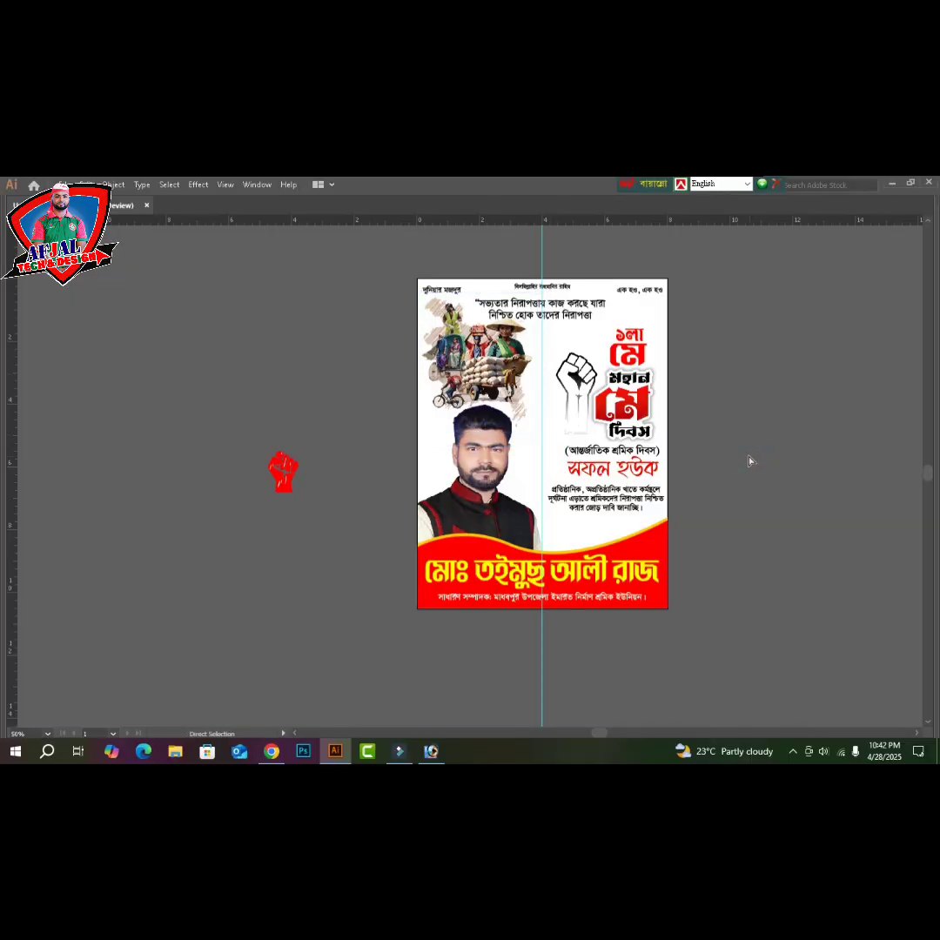
- Move the quote text block further to the right
{"action": "key", "text": "ctrl+plus"}
{"action": "key", "text": "ctrl+plus"}
{"action": "scroll", "coordinate": [754, 461], "scroll_direction": "up", "scroll_amount": 5}
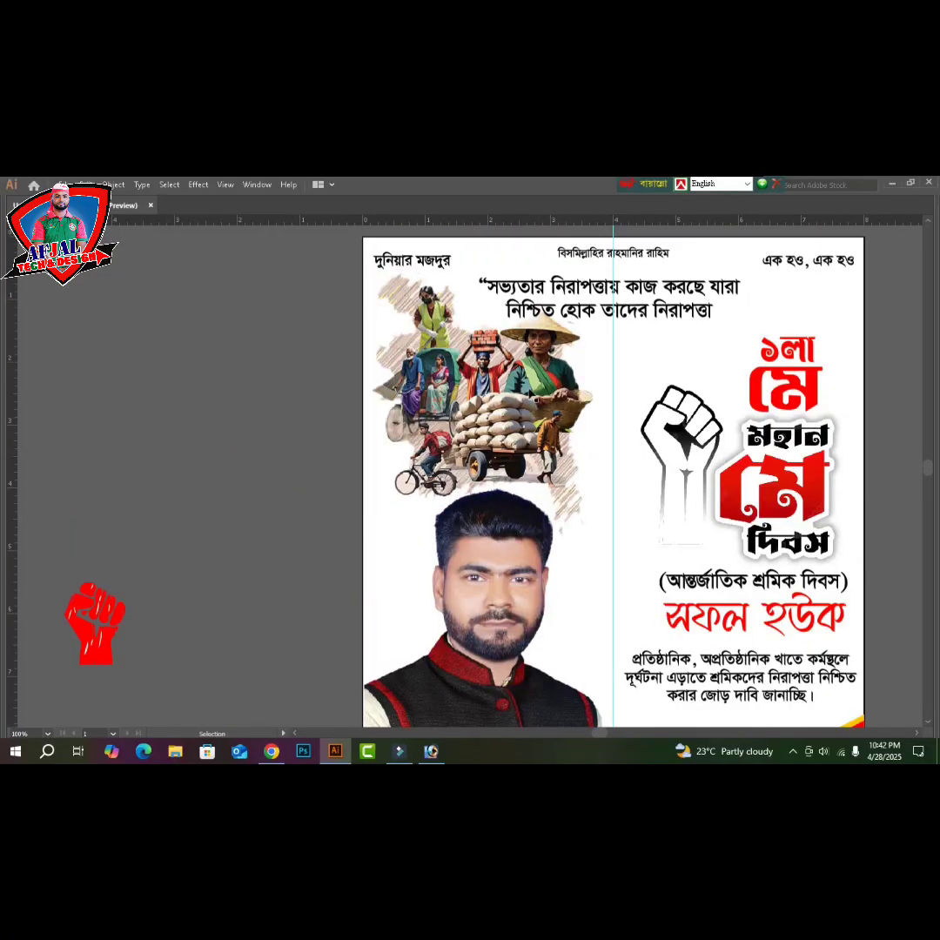
{"action": "left_click", "coordinate": [523, 399]}
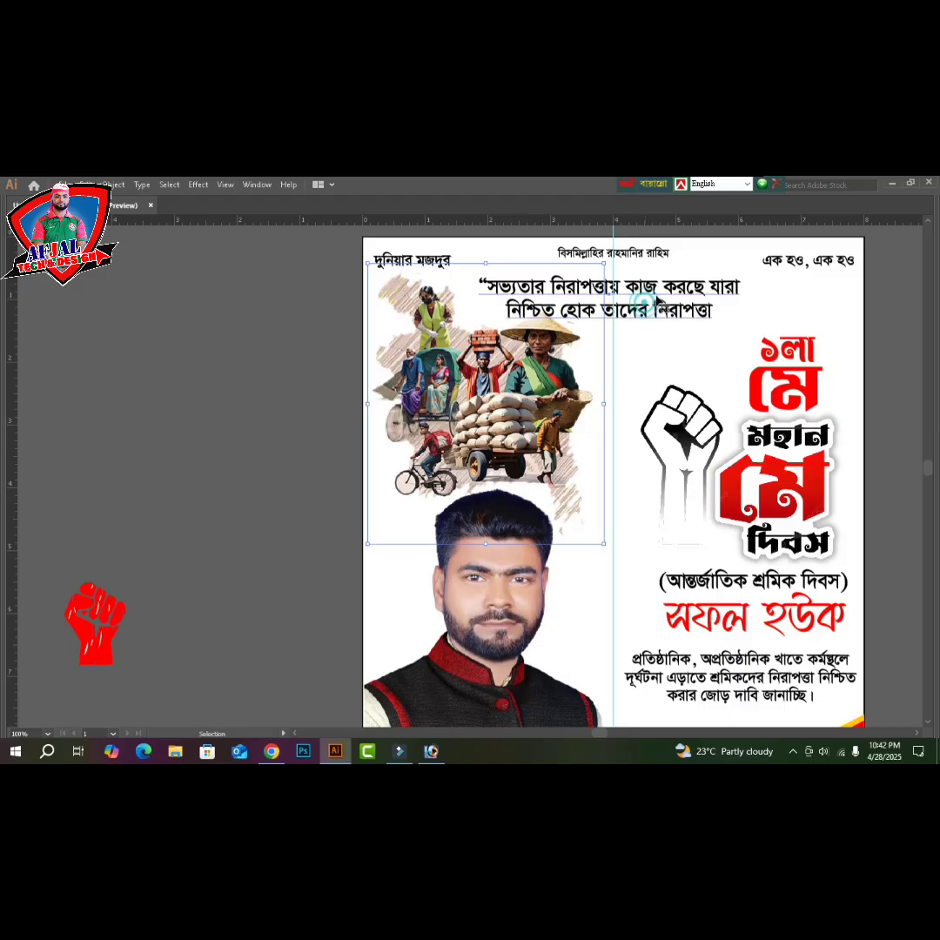
{"action": "left_click_drag", "start_coordinate": [648, 299], "coordinate": [740, 299]}
- Enlarge the workers illustration proportionally from its corner handles
{"action": "left_click", "coordinate": [556, 373]}
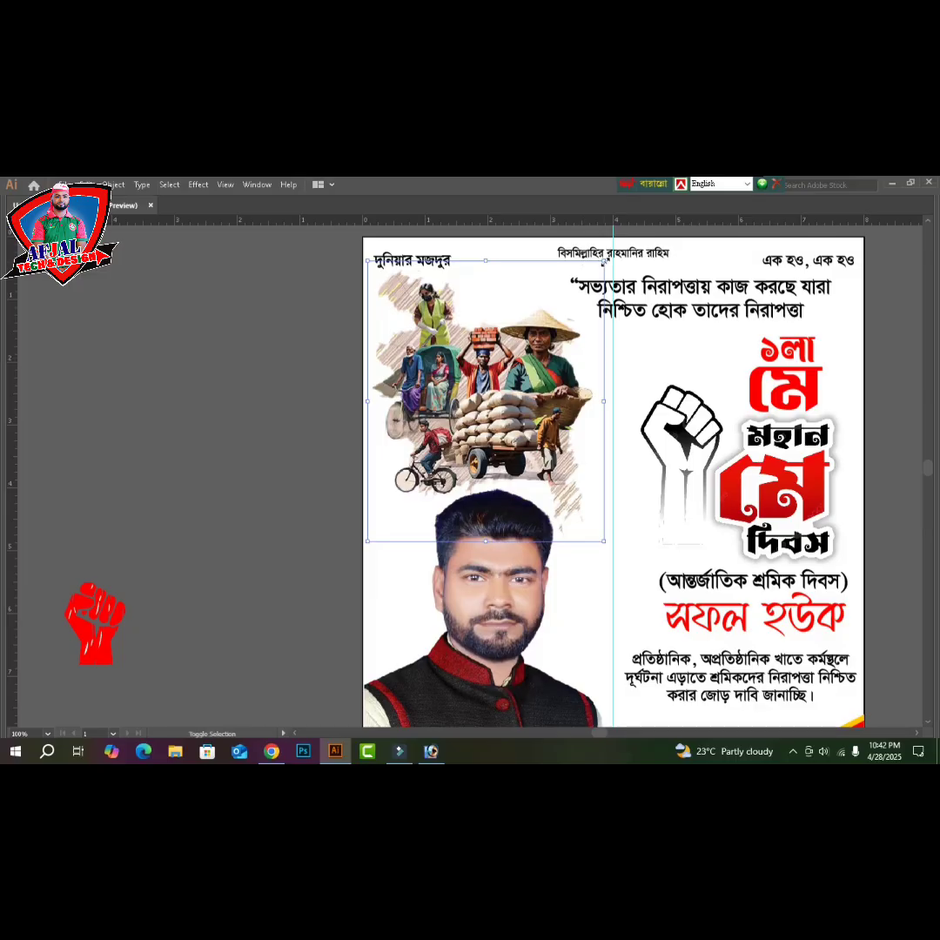
{"action": "left_click_drag", "start_coordinate": [604, 262], "coordinate": [619, 242]}
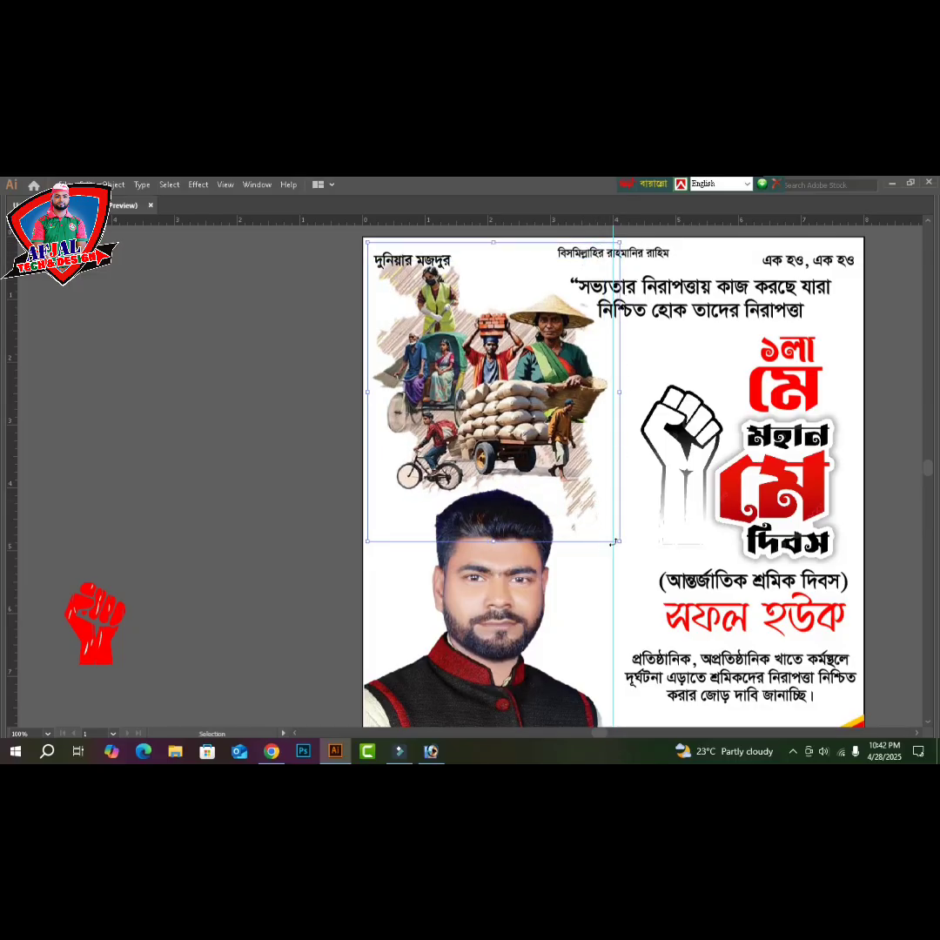
{"action": "left_click_drag", "start_coordinate": [618, 542], "coordinate": [625, 547]}
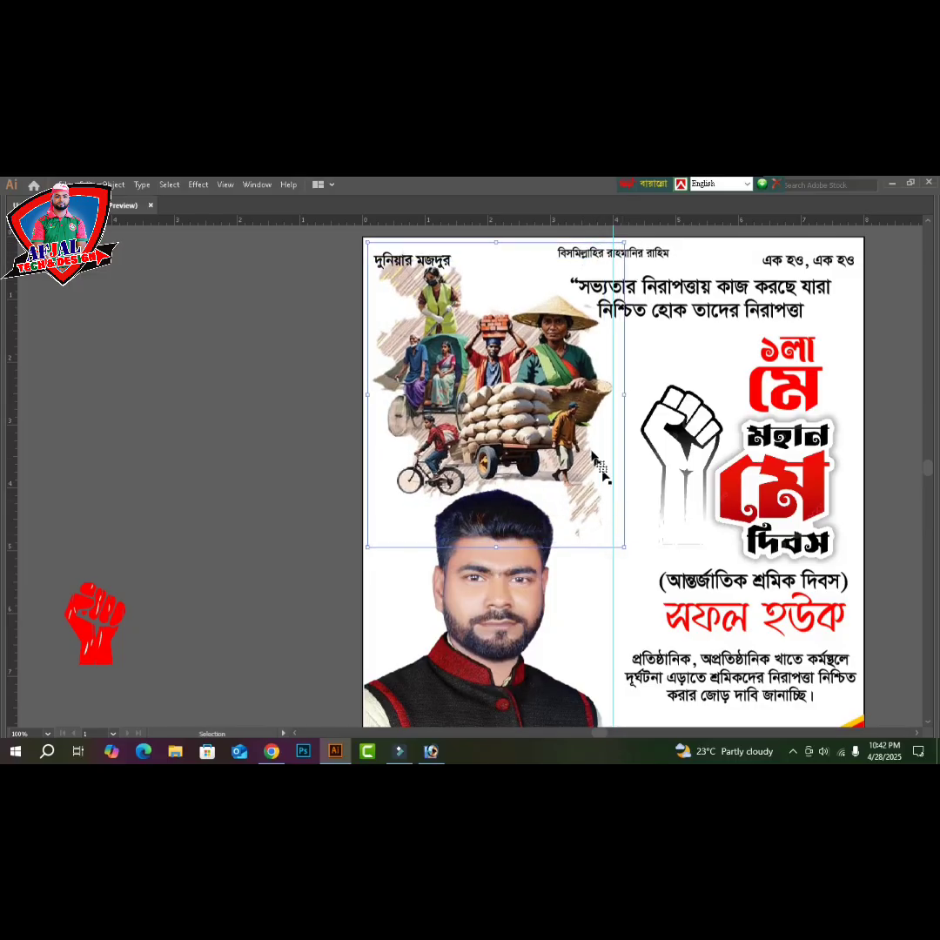
{"action": "scroll", "coordinate": [467, 314], "scroll_direction": "up", "scroll_amount": 2}
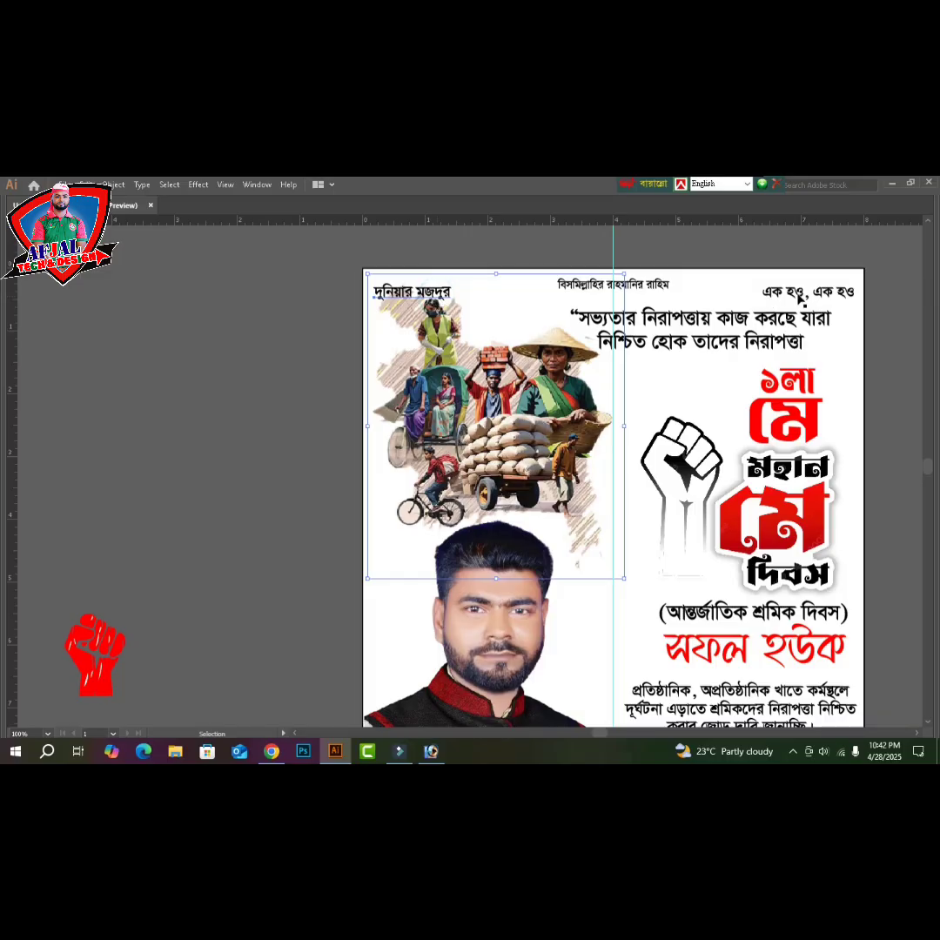
- Set the দুনিয়ার মজদুর top line to 16 pt and nudge it upward
{"action": "left_click", "coordinate": [412, 293]}
{"action": "key", "text": "Tab"}
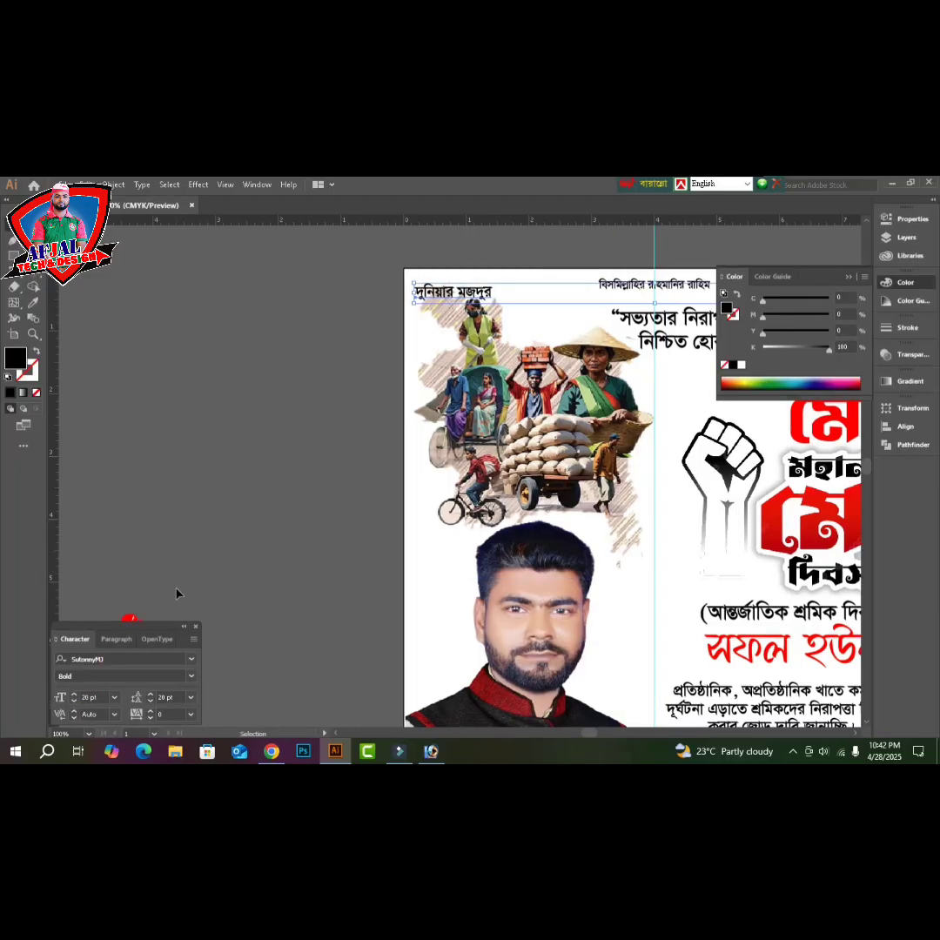
{"action": "left_click", "coordinate": [90, 698]}
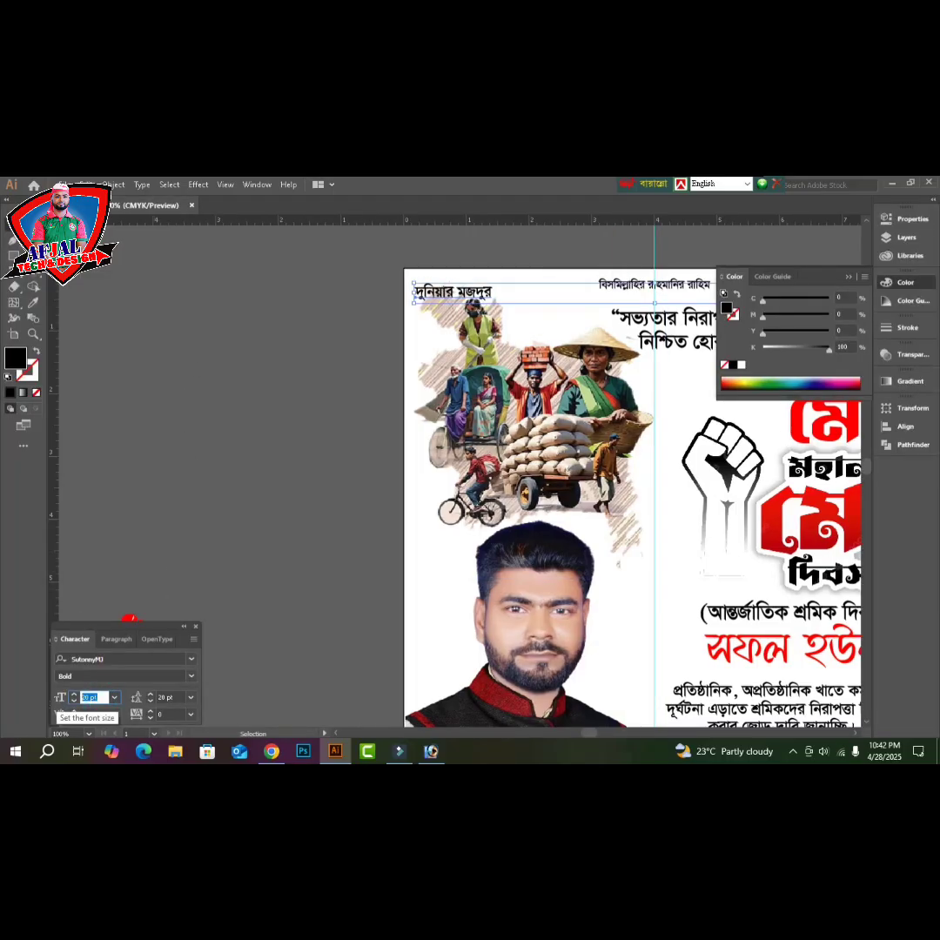
{"action": "type", "text": "16"}
{"action": "key", "text": "Return"}
{"action": "key", "text": "Tab"}
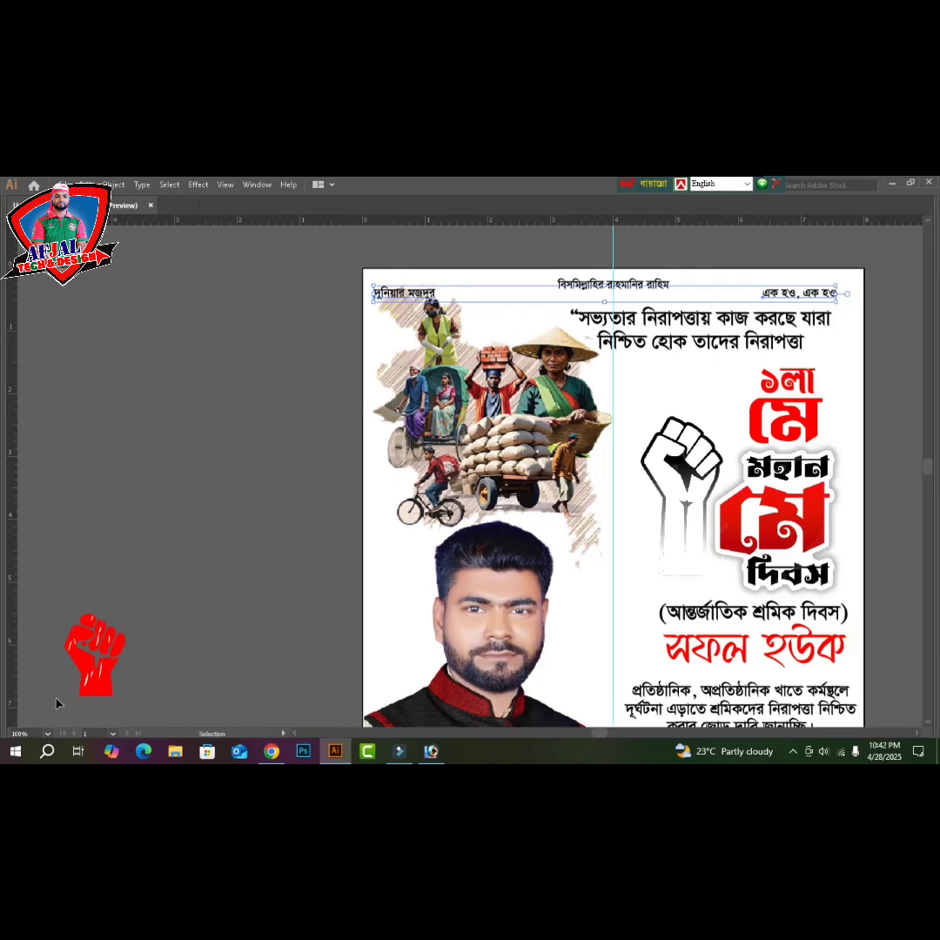
{"action": "key", "text": "Up"}
{"action": "key", "text": "Up"}
{"action": "key", "text": "Up"}
{"action": "key", "text": "Up"}
{"action": "key", "text": "Up"}
{"action": "key", "text": "Up"}
{"action": "key", "text": "Up"}
{"action": "key", "text": "Up"}
{"action": "key", "text": "Up"}
{"action": "key", "text": "Up"}
{"action": "key", "text": "Up"}
{"action": "key", "text": "Up"}
{"action": "key", "text": "Up"}
{"action": "key", "text": "Up"}
{"action": "key", "text": "Up"}
{"action": "key", "text": "Up"}
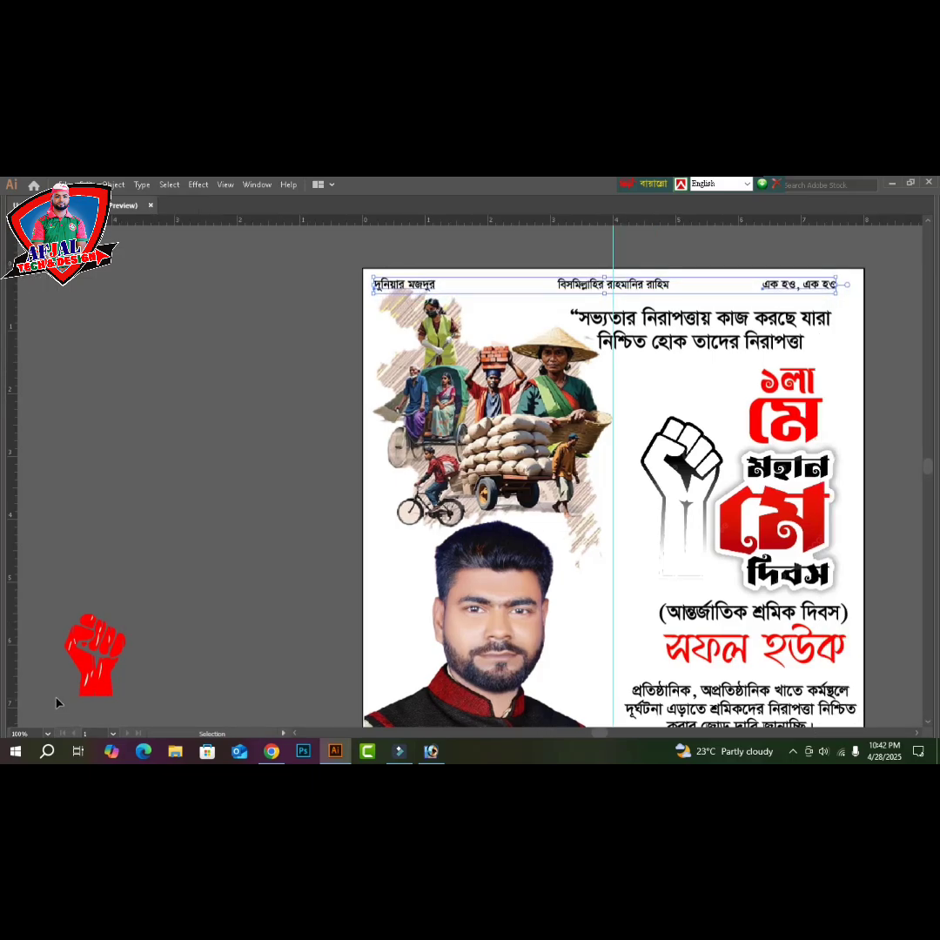
{"action": "left_click", "coordinate": [899, 336]}
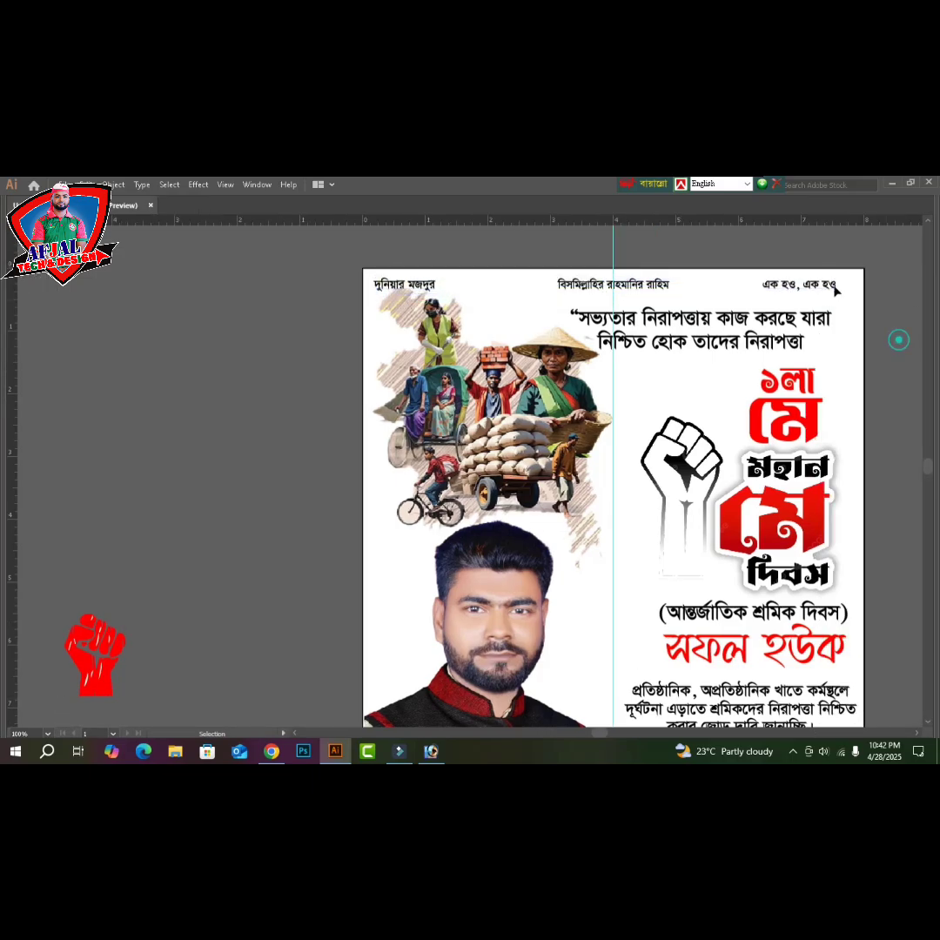
- Nudge 'এক হও, এক হও' right, then shift the quote up and right and enlarge it slightly
{"action": "left_click", "coordinate": [830, 289]}
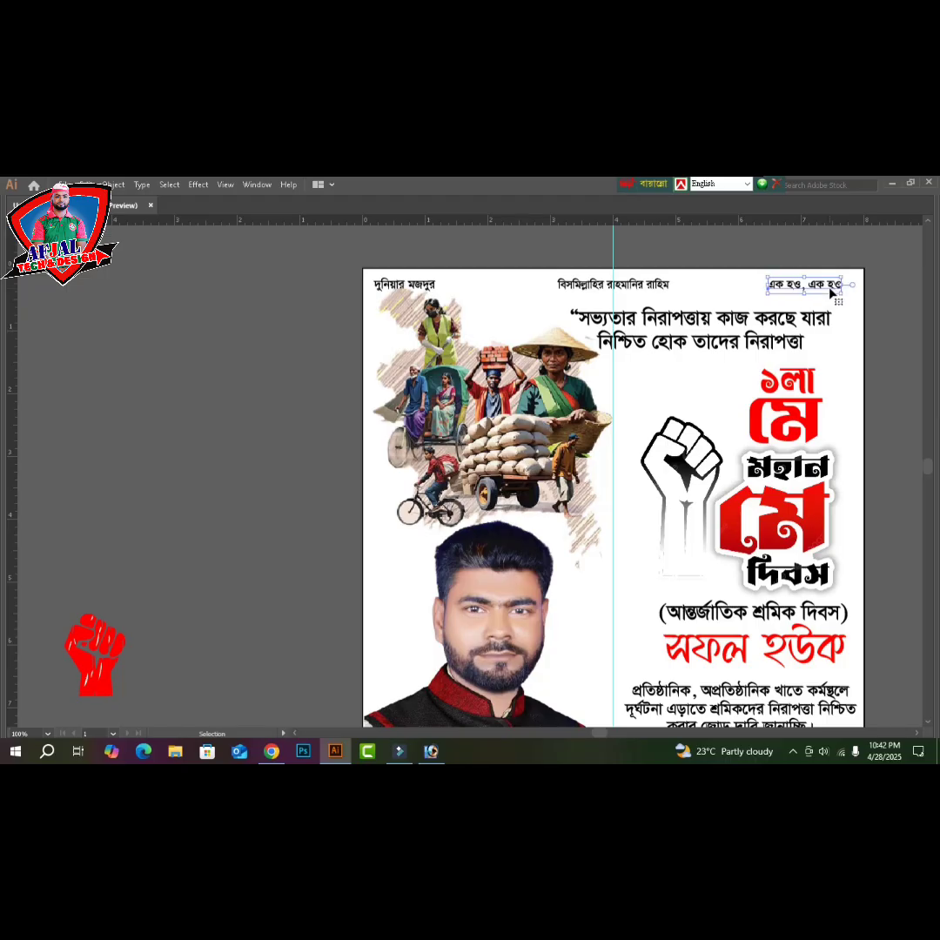
{"action": "key", "text": "Right"}
{"action": "key", "text": "Right"}
{"action": "key", "text": "Right"}
{"action": "key", "text": "Right"}
{"action": "key", "text": "Right"}
{"action": "key", "text": "Right"}
{"action": "key", "text": "Right"}
{"action": "key", "text": "Right"}
{"action": "key", "text": "Right"}
{"action": "key", "text": "Right"}
{"action": "key", "text": "Right"}
{"action": "key", "text": "Right"}
{"action": "key", "text": "Right"}
{"action": "key", "text": "Right"}
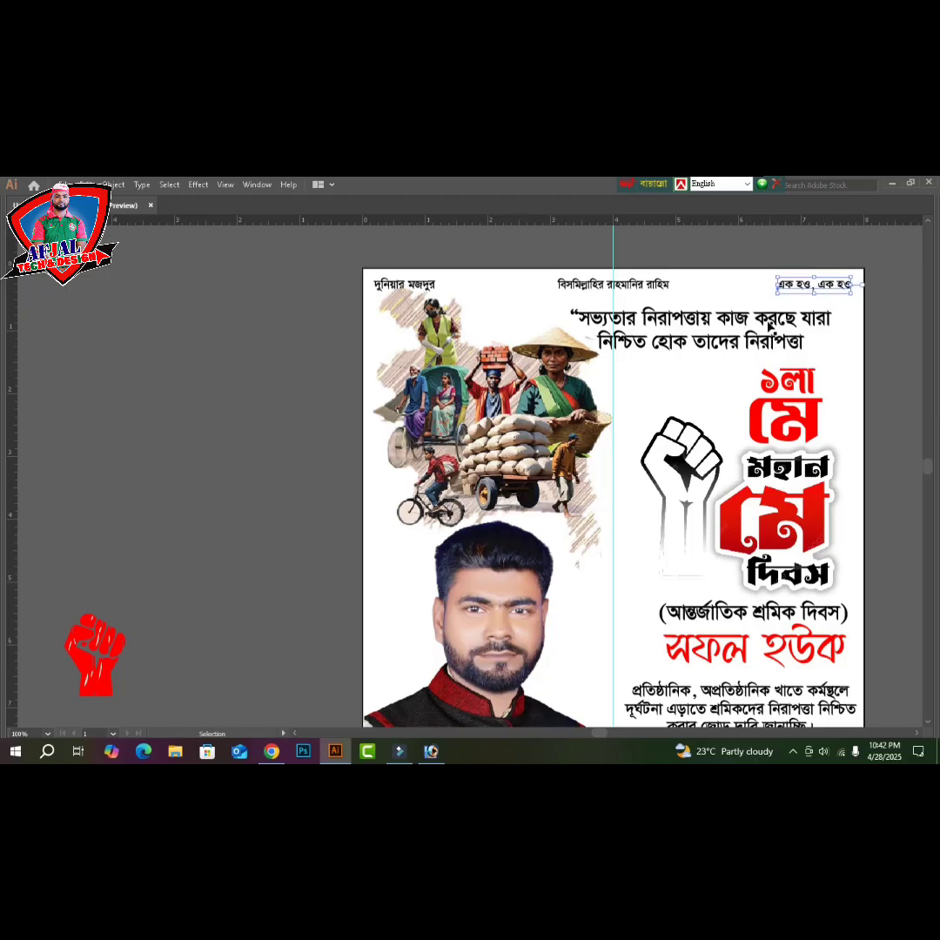
{"action": "left_click", "coordinate": [770, 325]}
{"action": "key", "text": "Up"}
{"action": "key", "text": "Up"}
{"action": "key", "text": "Up"}
{"action": "key", "text": "Up"}
{"action": "key", "text": "Up"}
{"action": "key", "text": "Up"}
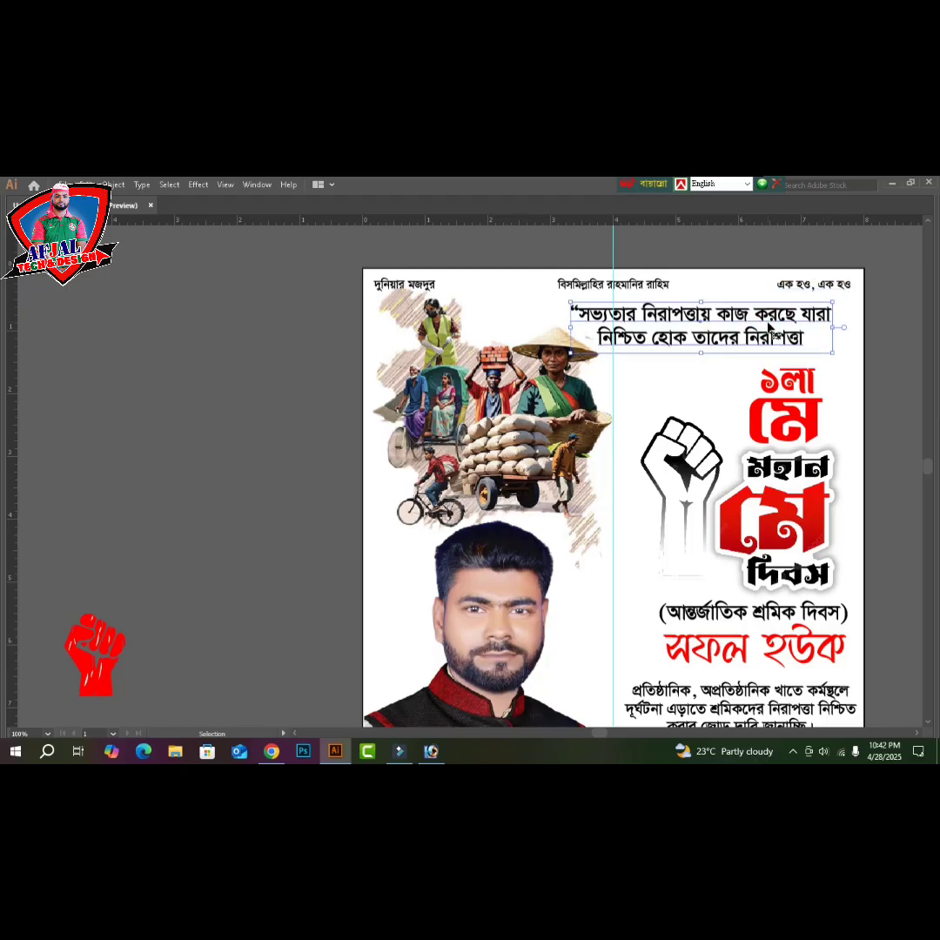
{"action": "key", "text": "Up"}
{"action": "key", "text": "Up"}
{"action": "key", "text": "Right"}
{"action": "key", "text": "Right"}
{"action": "key", "text": "Right"}
{"action": "key", "text": "Right"}
{"action": "key", "text": "Right"}
{"action": "key", "text": "Right"}
{"action": "key", "text": "Right"}
{"action": "key", "text": "Right"}
{"action": "key", "text": "Right"}
{"action": "key", "text": "Right"}
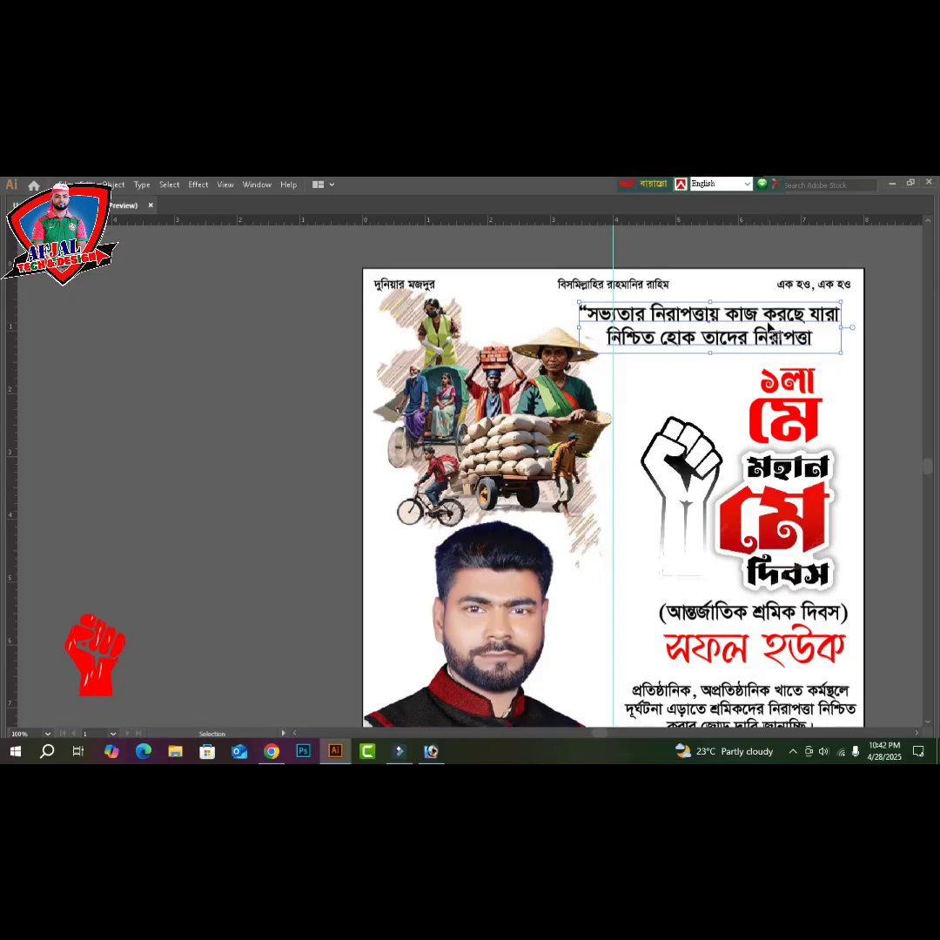
{"action": "key", "text": "Right"}
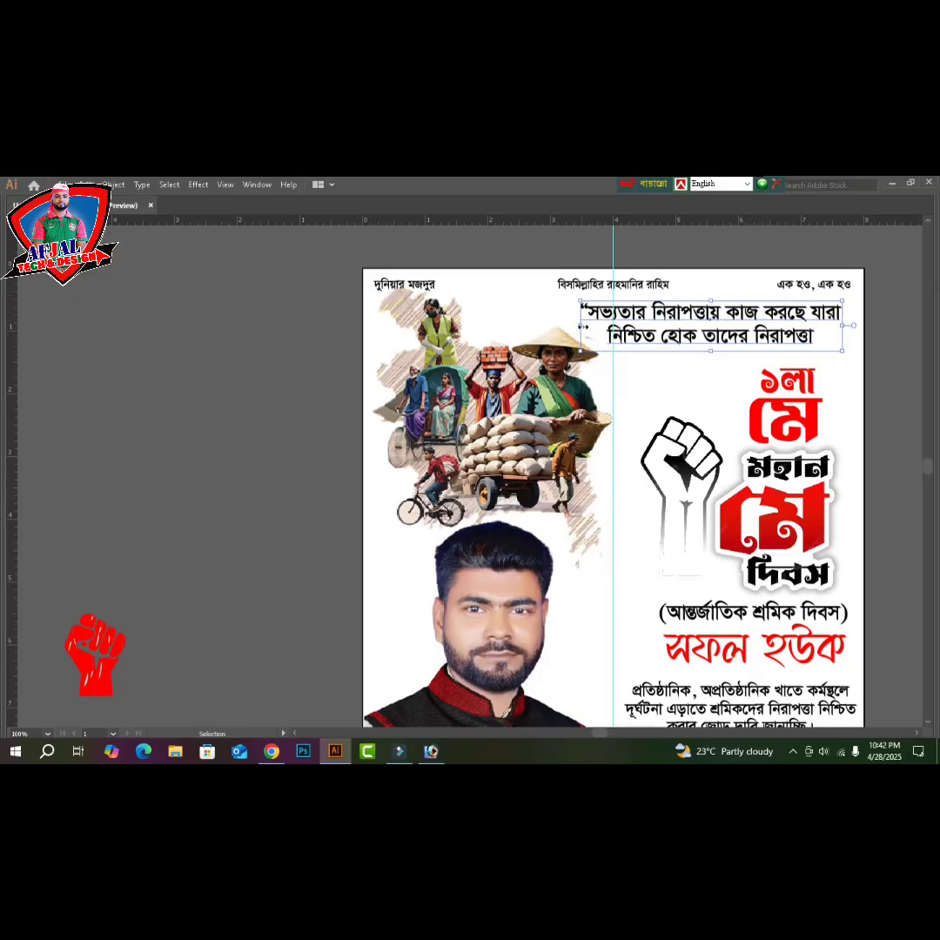
{"action": "left_click_drag", "start_coordinate": [579, 325], "coordinate": [576, 325]}
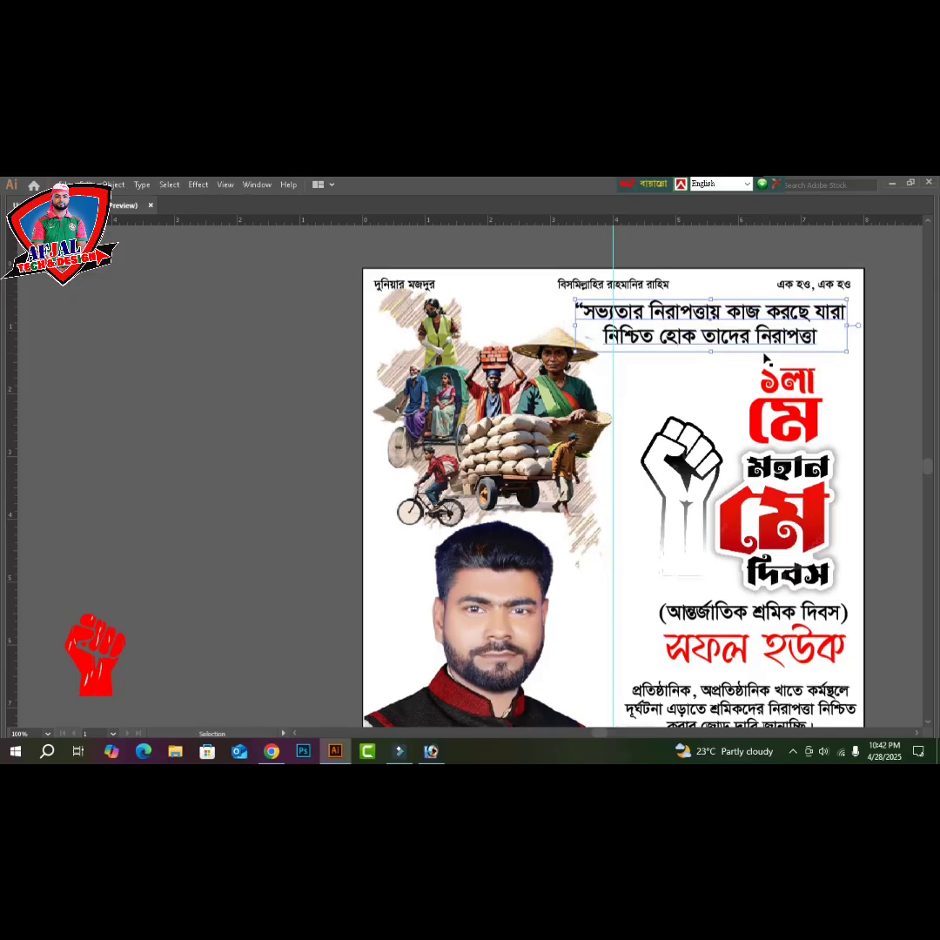
{"action": "left_click", "coordinate": [891, 390]}
{"action": "scroll", "coordinate": [800, 382], "scroll_direction": "down", "scroll_amount": 1}
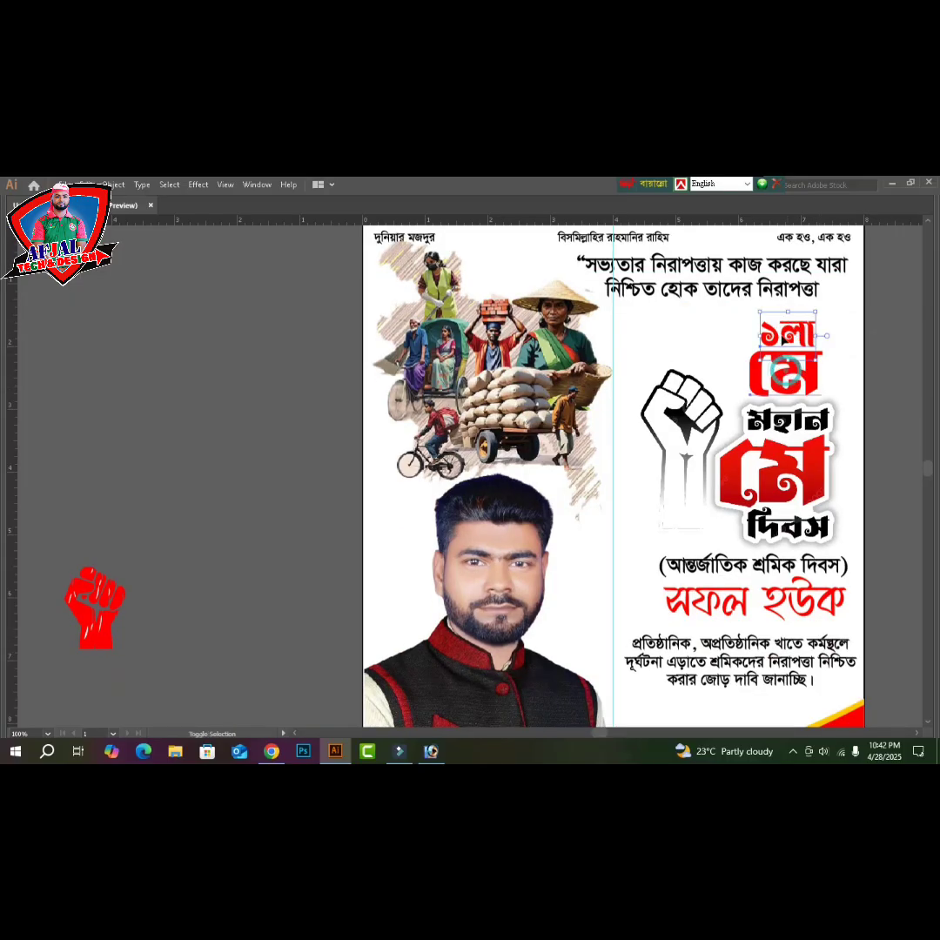
- Enlarge the ১লা মে title and widen the fist and মহান মে দিবস heading group leftward
{"action": "left_click", "coordinate": [764, 355]}
{"action": "left_click_drag", "start_coordinate": [752, 314], "coordinate": [742, 301]}
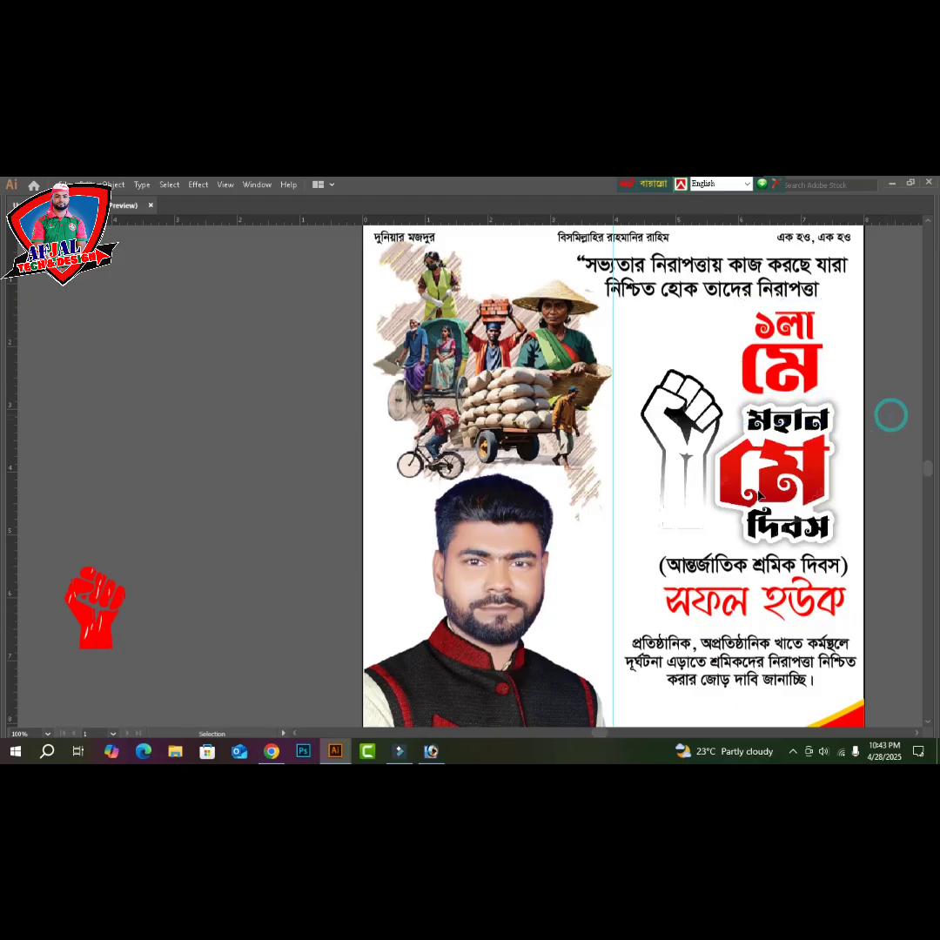
{"action": "left_click", "coordinate": [651, 470]}
{"action": "left_click_drag", "start_coordinate": [636, 465], "coordinate": [614, 461]}
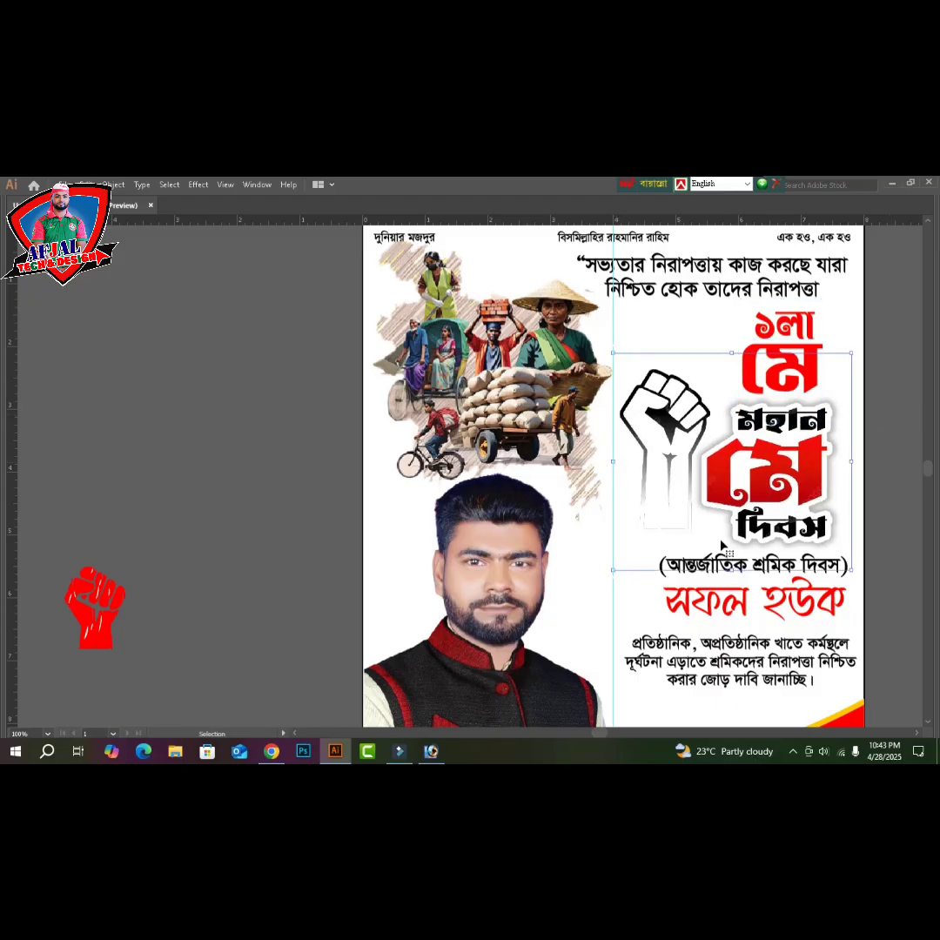
{"action": "left_click", "coordinate": [892, 526]}
{"action": "scroll", "coordinate": [892, 526], "scroll_direction": "down", "scroll_amount": 3}
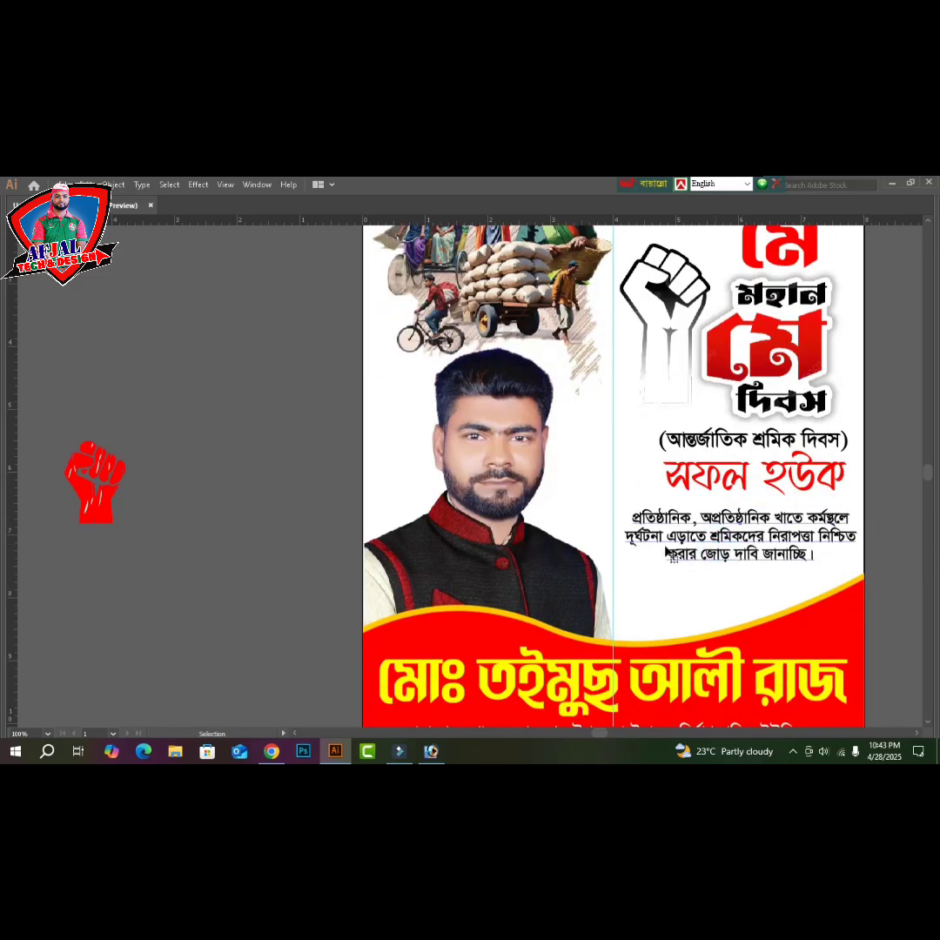
- Enlarge the paragraph text block and move it down slightly
{"action": "left_click", "coordinate": [633, 541]}
{"action": "left_click_drag", "start_coordinate": [625, 537], "coordinate": [570, 537]}
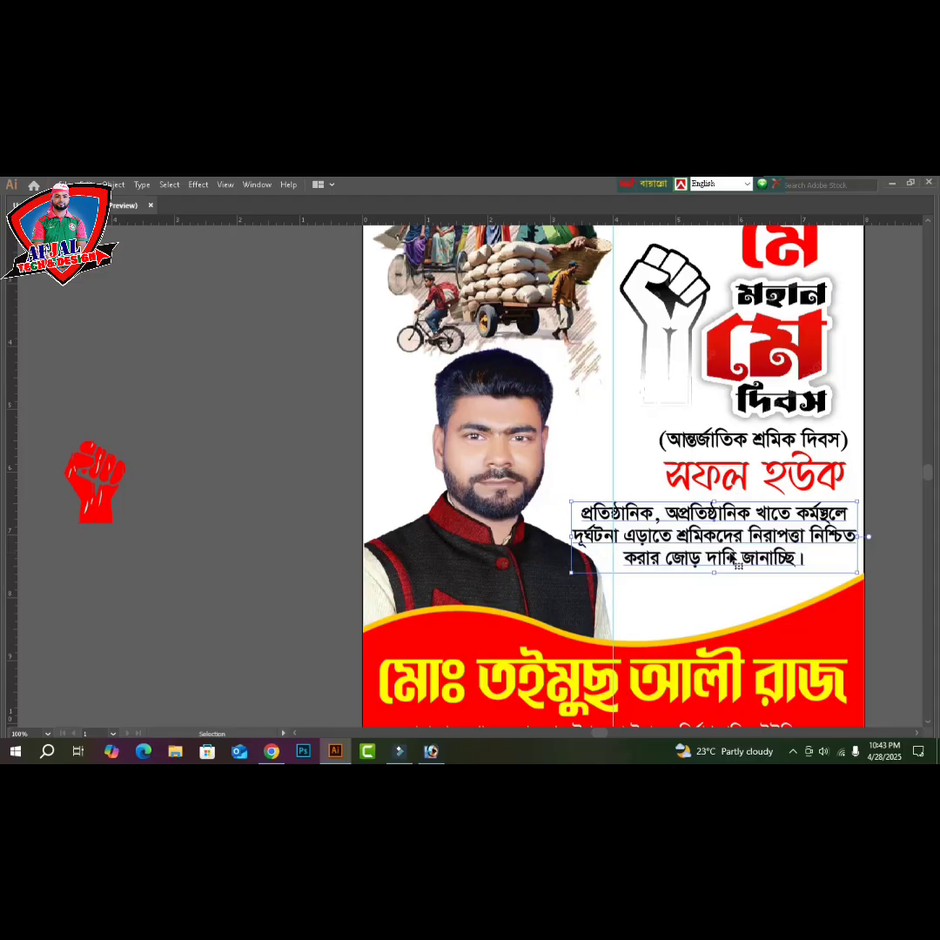
{"action": "left_click_drag", "start_coordinate": [739, 567], "coordinate": [740, 569]}
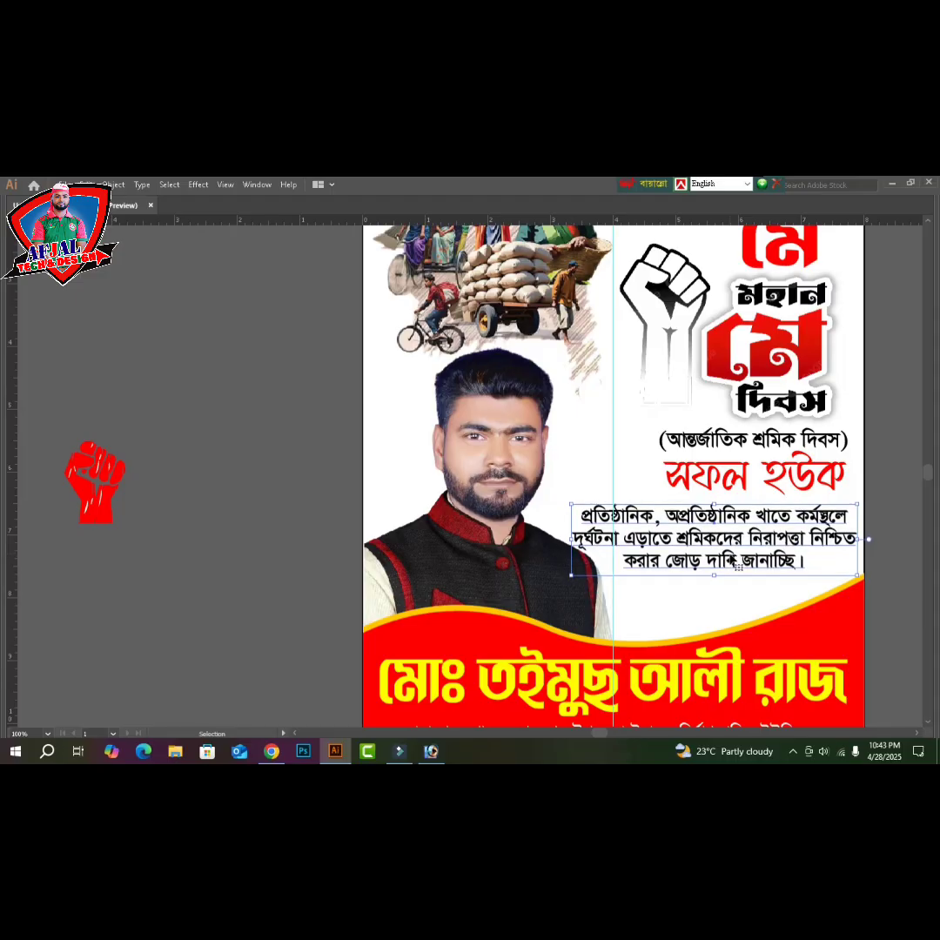
{"action": "left_click", "coordinate": [881, 497]}
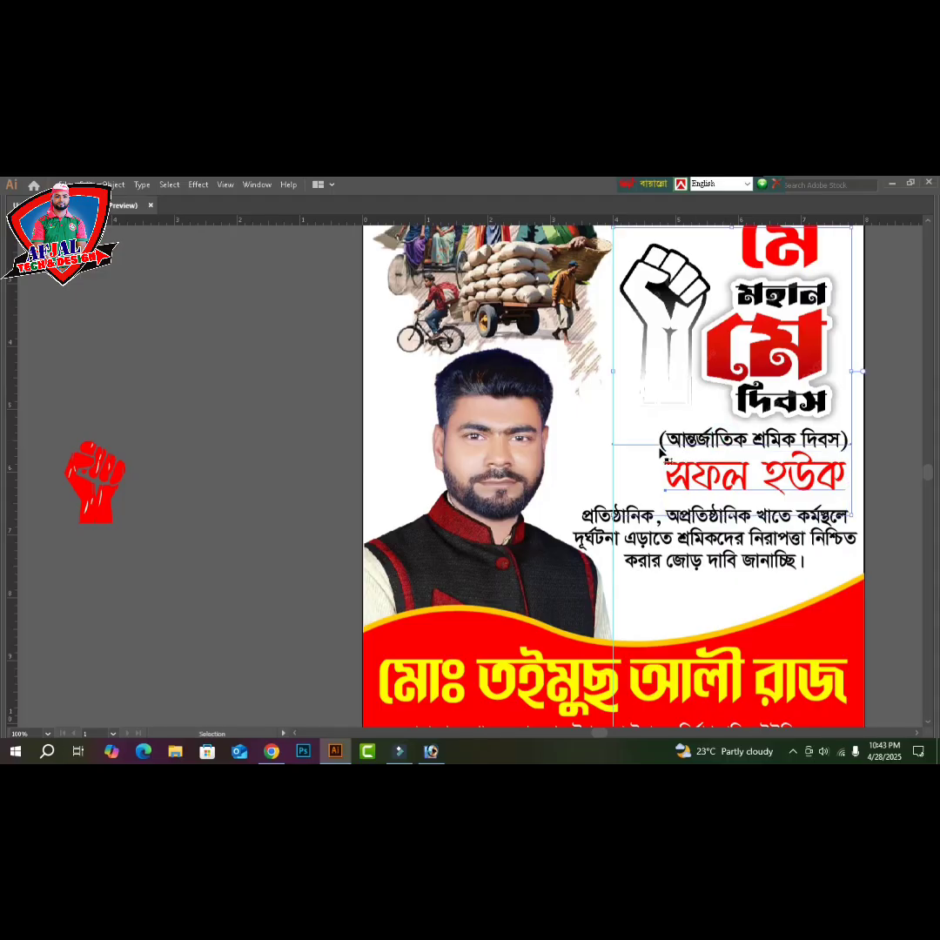
- Restack the fist and headline group one level backward and then forward again
{"action": "left_click", "coordinate": [844, 471]}
{"action": "left_click", "coordinate": [877, 480]}
{"action": "left_click", "coordinate": [774, 382]}
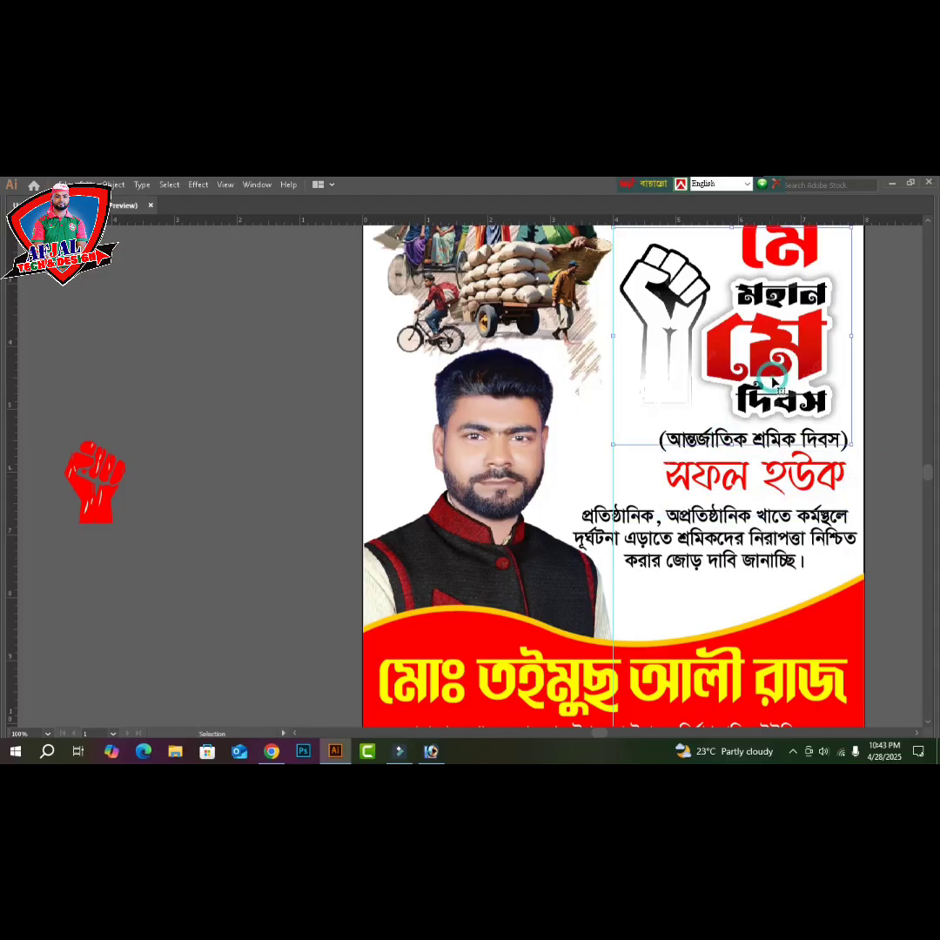
{"action": "key", "text": "ctrl+["}
{"action": "key", "text": "ctrl+]"}
{"action": "scroll", "coordinate": [774, 382], "scroll_direction": "up", "scroll_amount": 2}
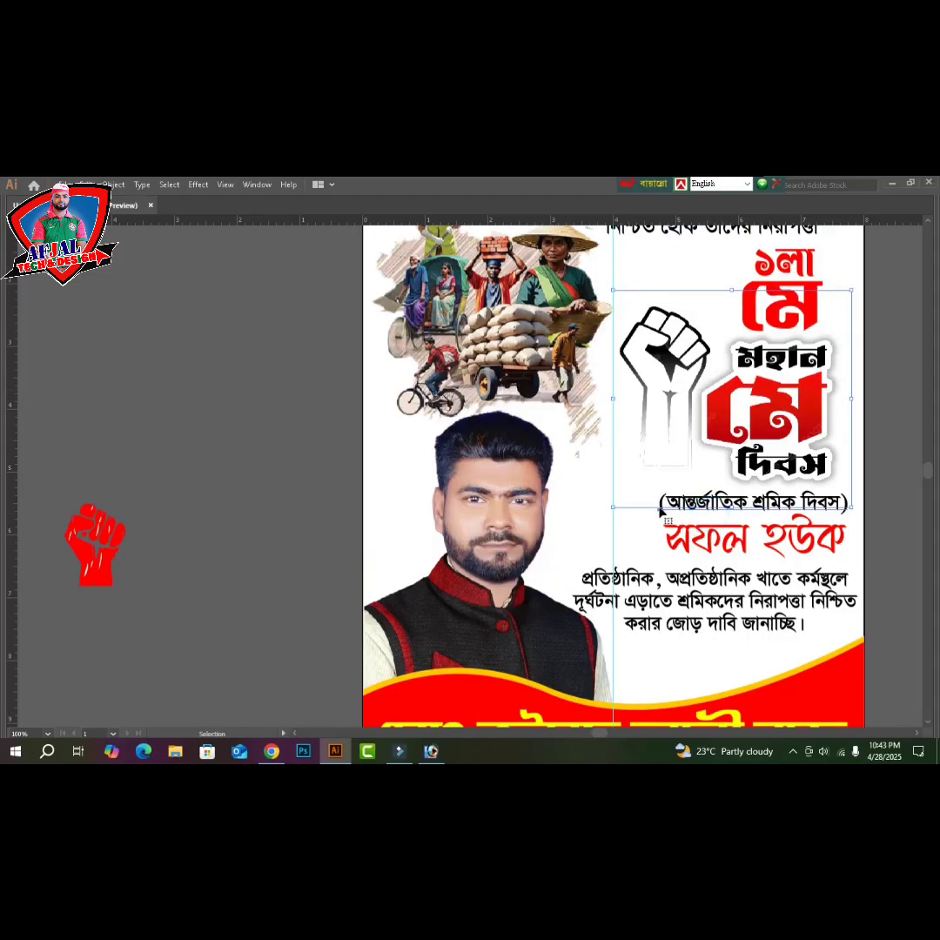
{"action": "left_click", "coordinate": [885, 524]}
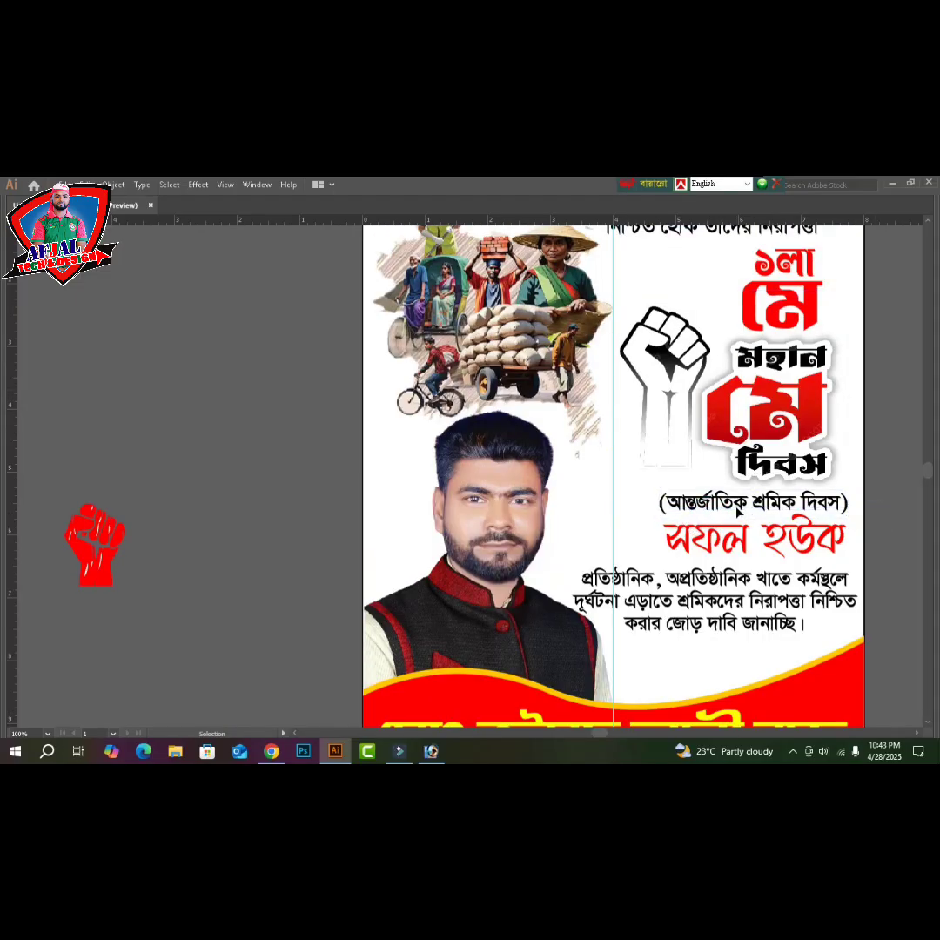
- Enlarge the (আন্তর্জাতিক শ্রমিক দিবস) subtitle leftward and move the সফল হউক text left
{"action": "left_click", "coordinate": [702, 510]}
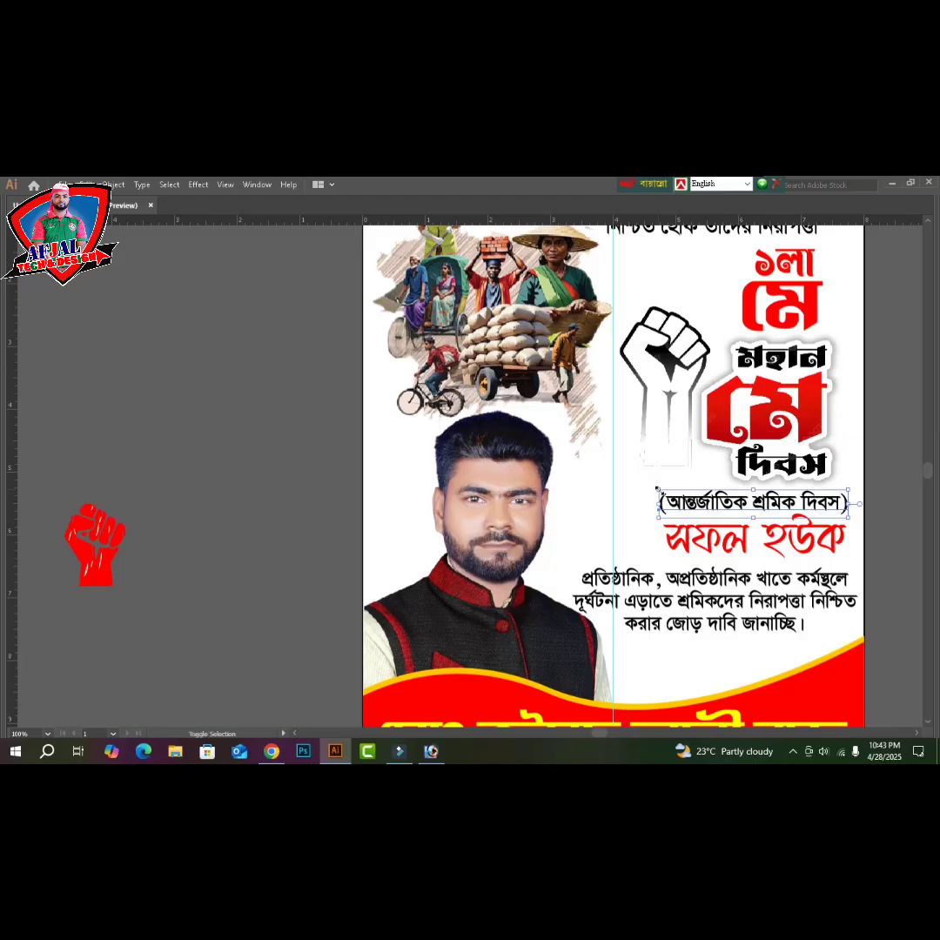
{"action": "left_click_drag", "start_coordinate": [655, 491], "coordinate": [624, 486]}
{"action": "left_click", "coordinate": [582, 454]}
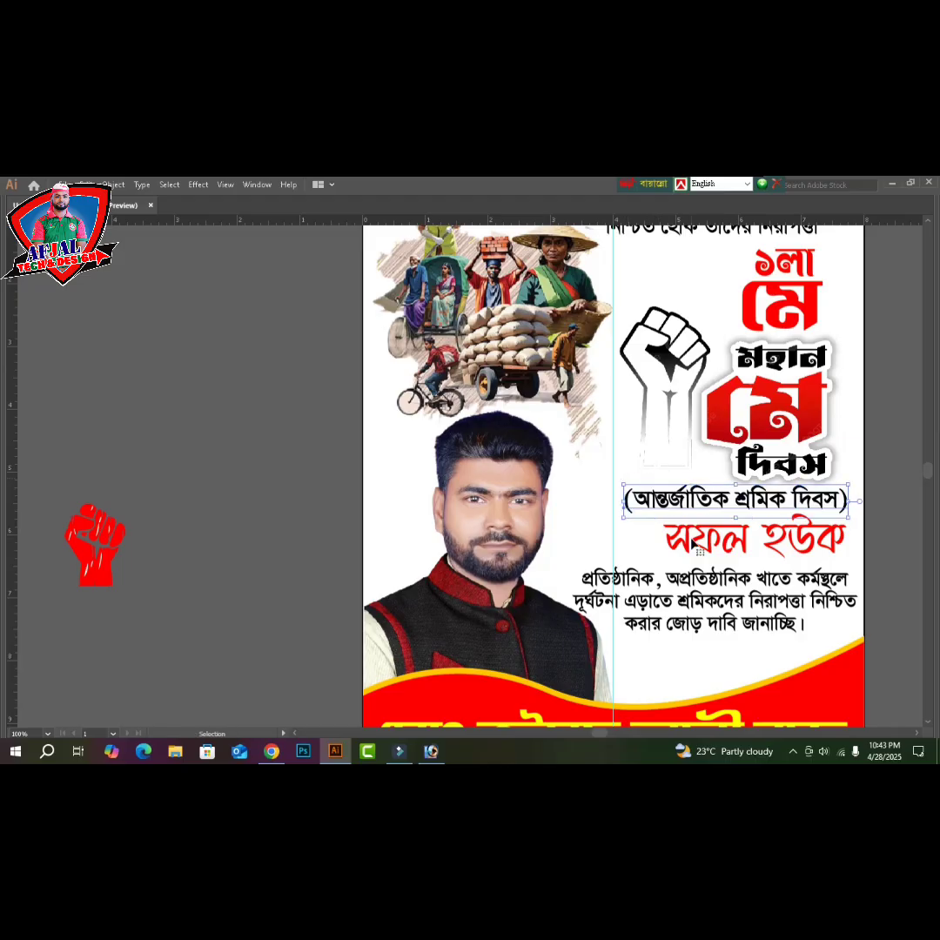
{"action": "left_click", "coordinate": [672, 548]}
{"action": "left_click_drag", "start_coordinate": [659, 568], "coordinate": [612, 567]}
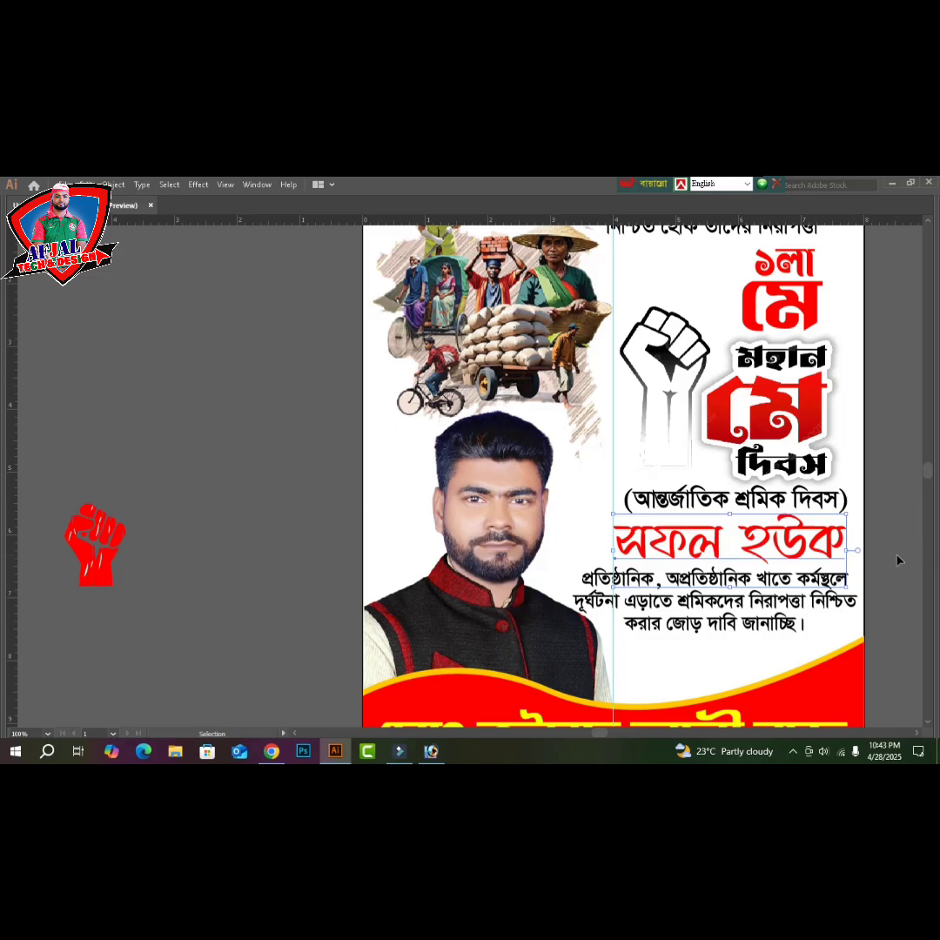
{"action": "left_click", "coordinate": [895, 558]}
{"action": "key", "text": "ctrl+minus"}
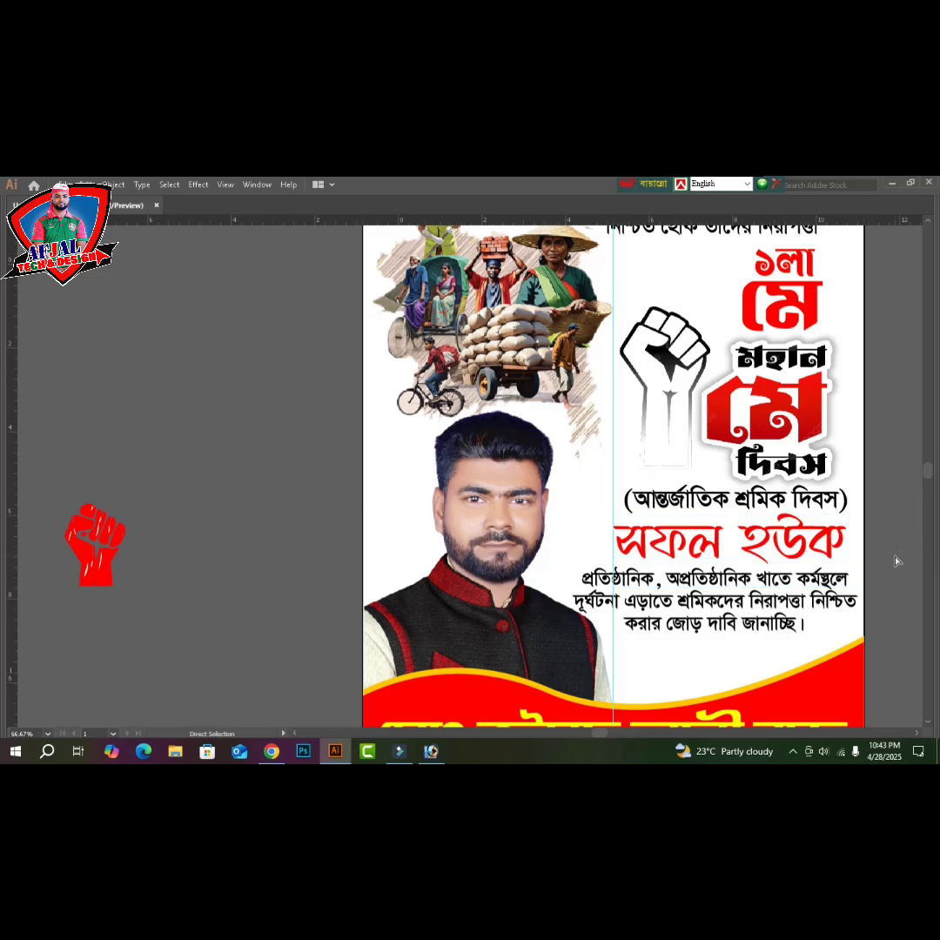
{"action": "key", "text": "ctrl+minus"}
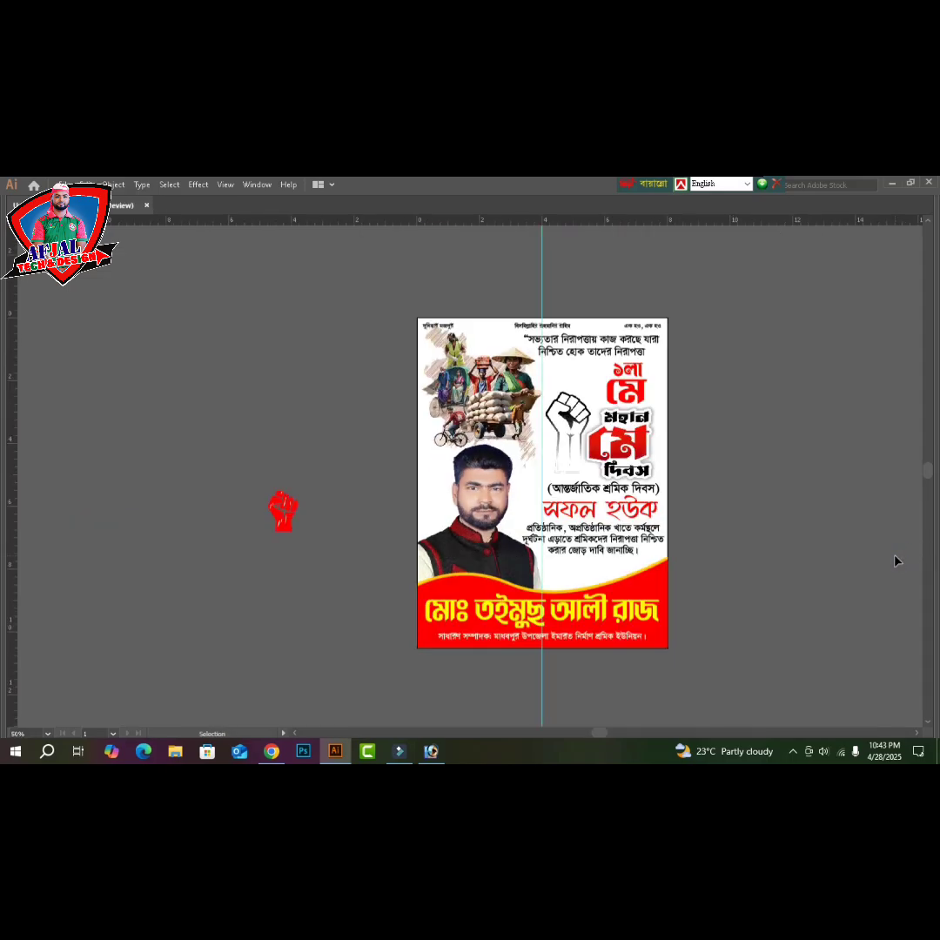
- Delete the spare red fist beside the poster, fit the artboard, and bring up the Open dialog
{"action": "left_click", "coordinate": [285, 524]}
{"action": "left_click_drag", "start_coordinate": [285, 524], "coordinate": [787, 486]}
{"action": "key", "text": "Delete"}
{"action": "left_click", "coordinate": [743, 521]}
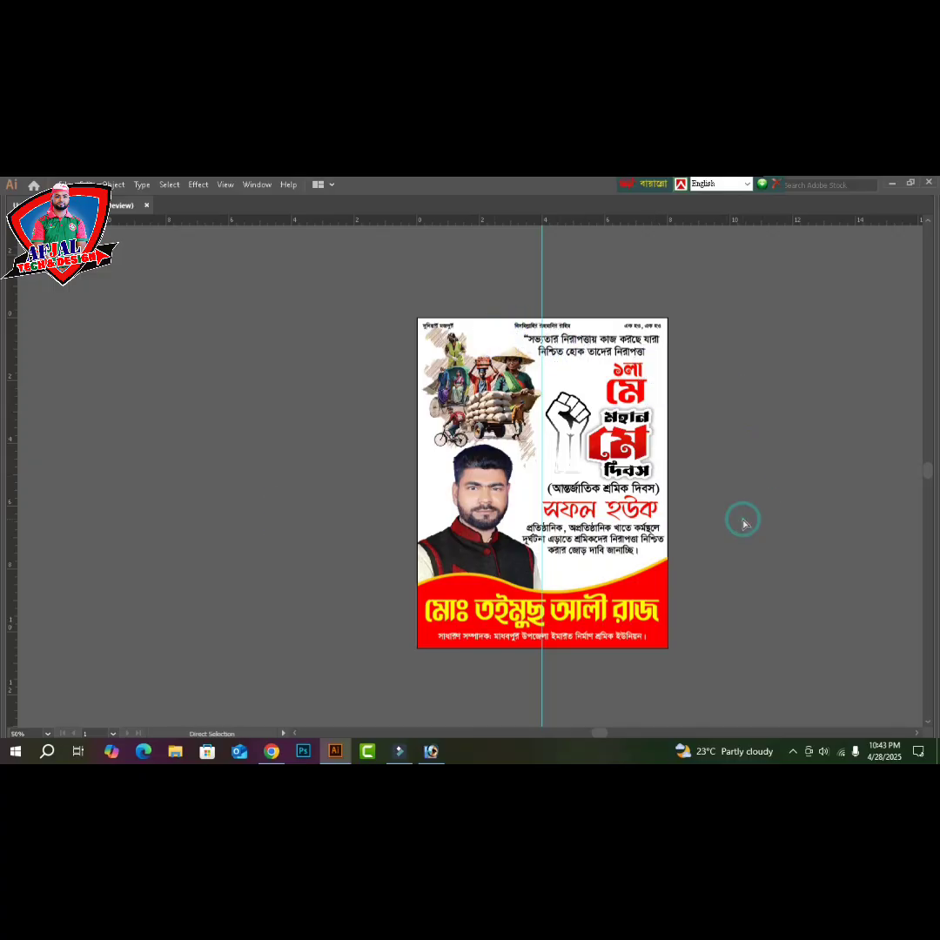
{"action": "key", "text": "ctrl+0"}
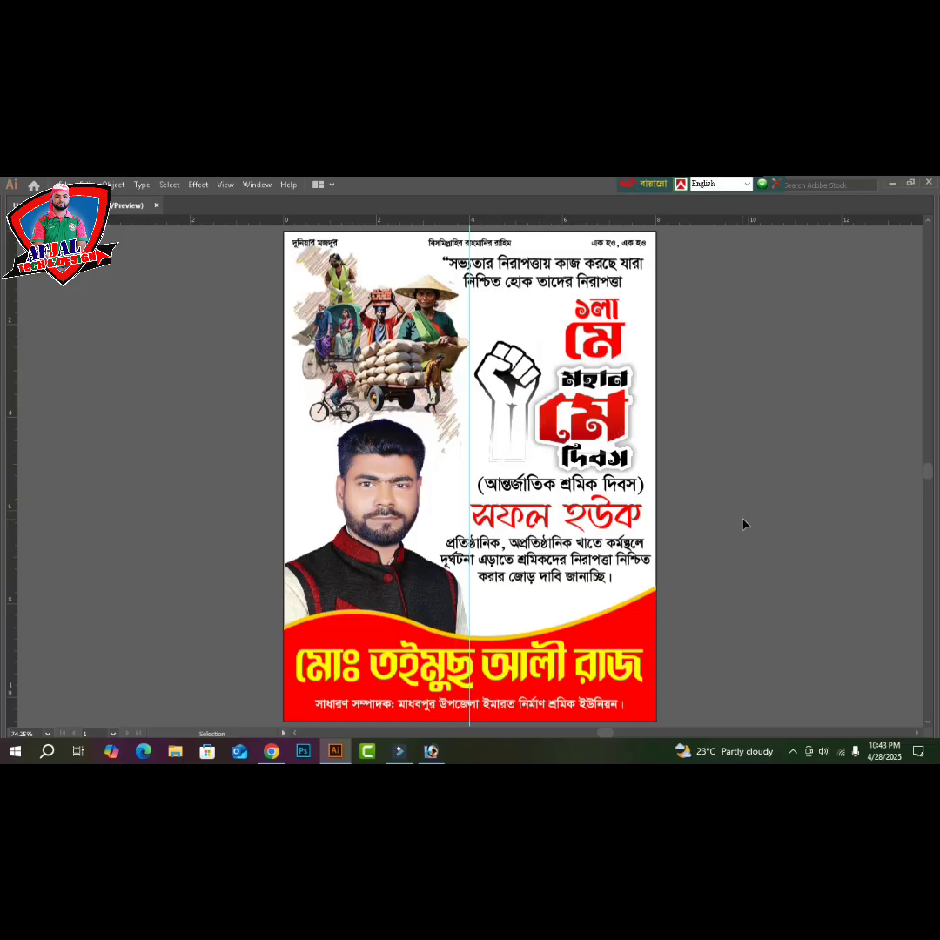
{"action": "key", "text": "ctrl+o"}
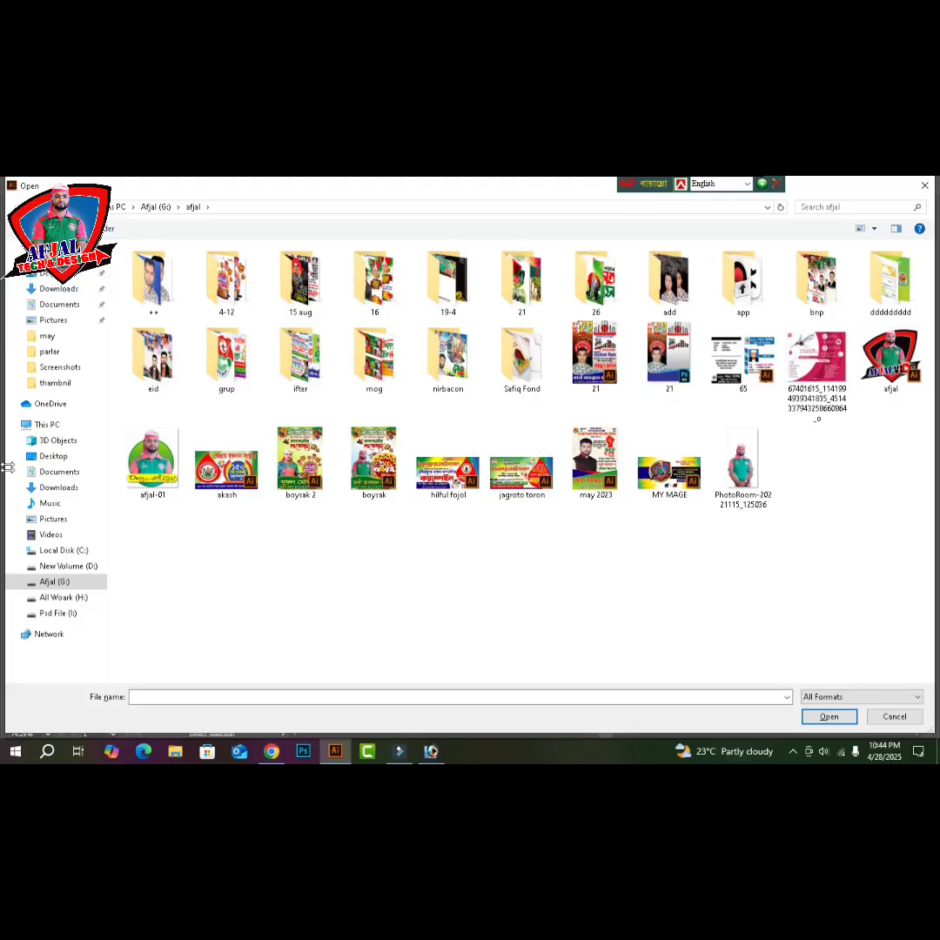
- Open the 'all' file from the label folder on Afjal (G:), shown as large thumbnails
{"action": "left_click", "coordinate": [55, 582]}
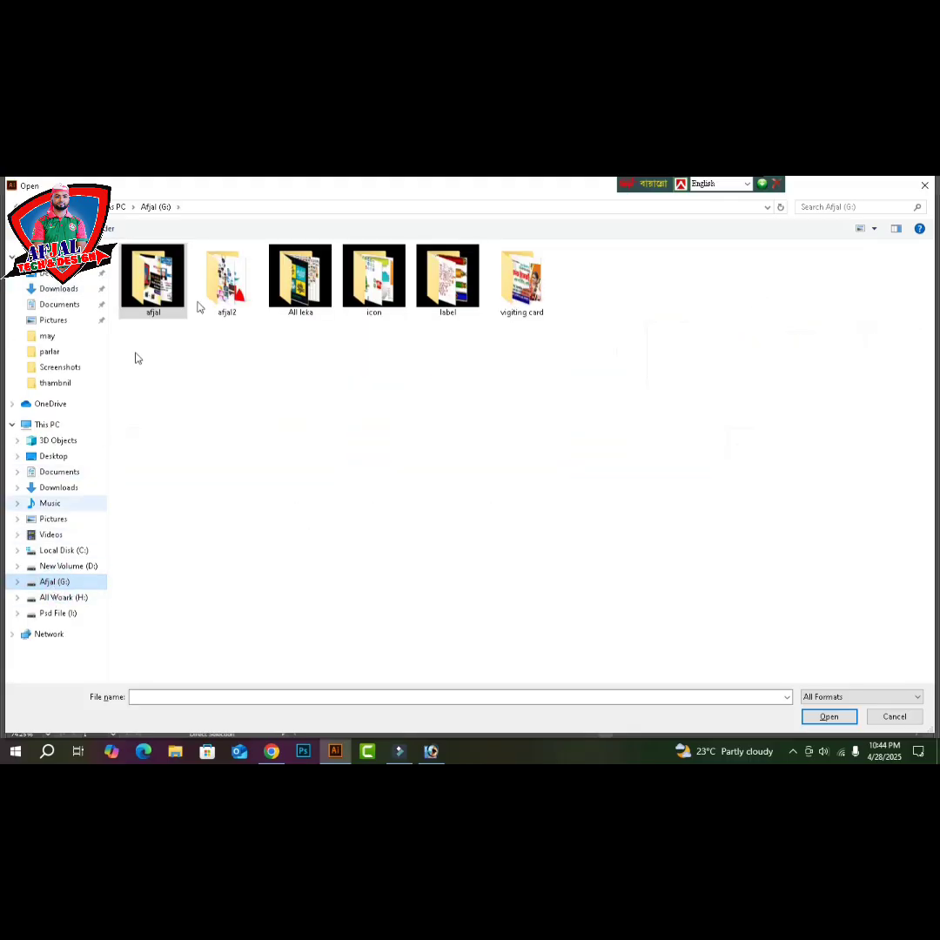
{"action": "double_click", "coordinate": [447, 277]}
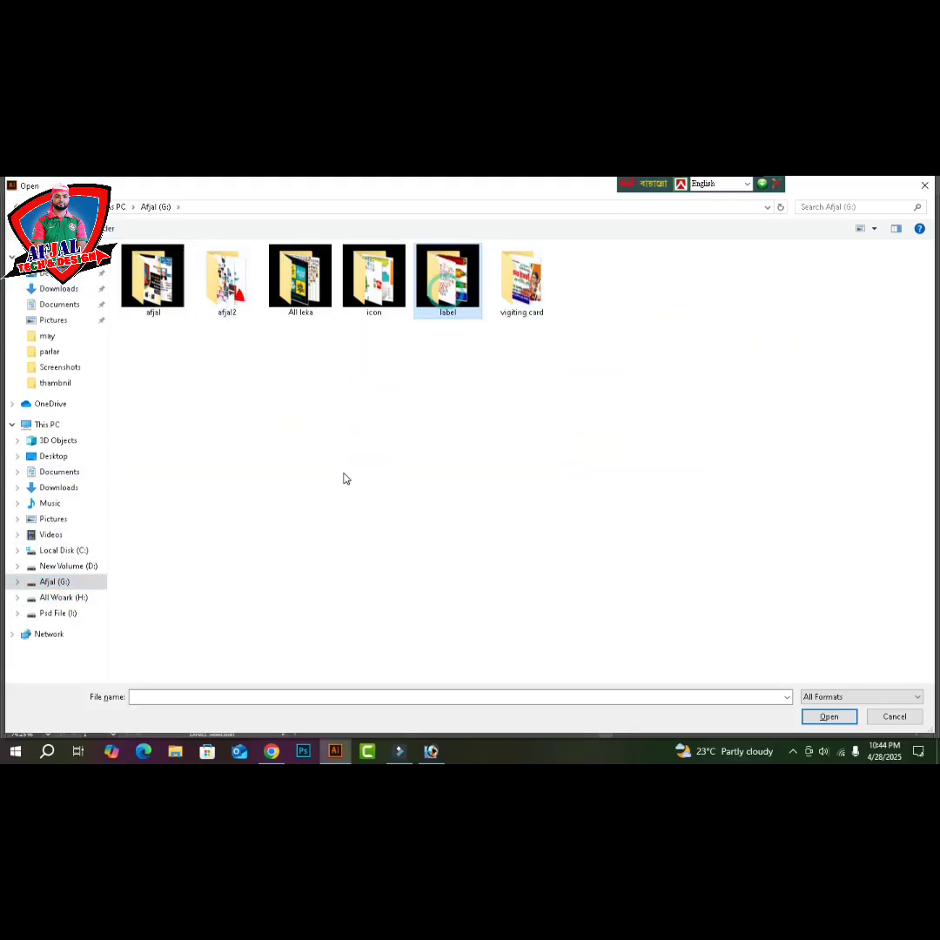
{"action": "left_click", "coordinate": [874, 229]}
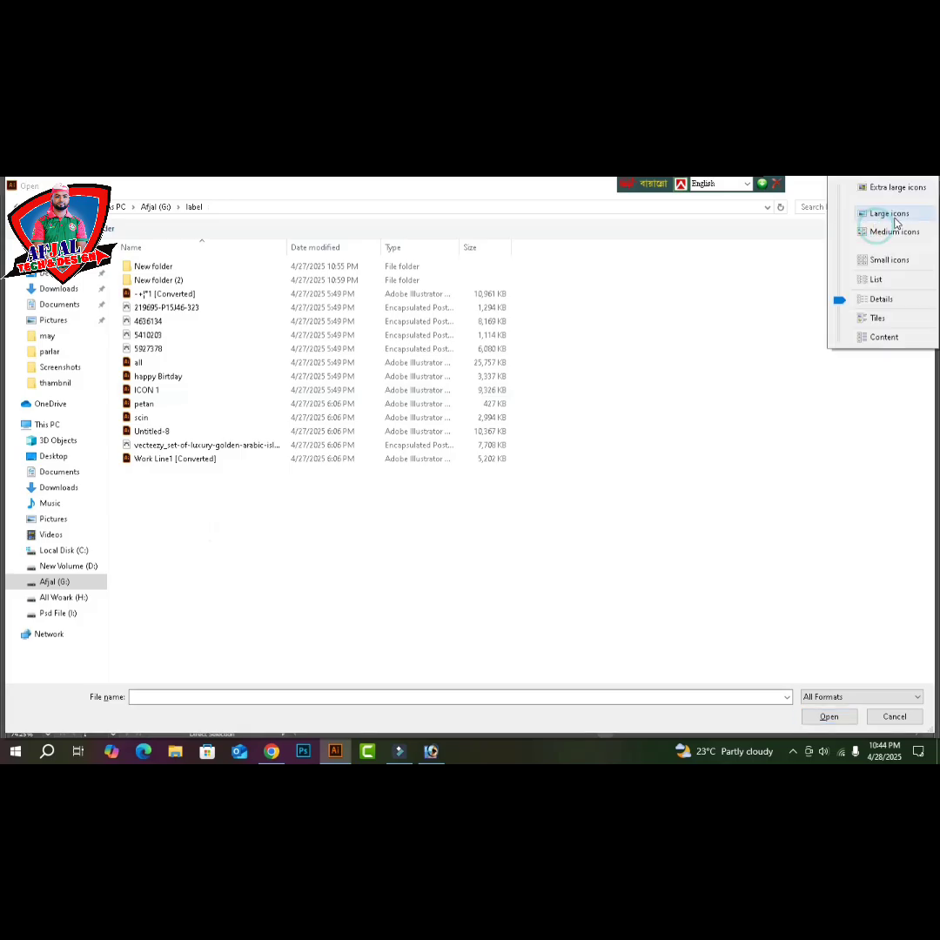
{"action": "left_click", "coordinate": [895, 213]}
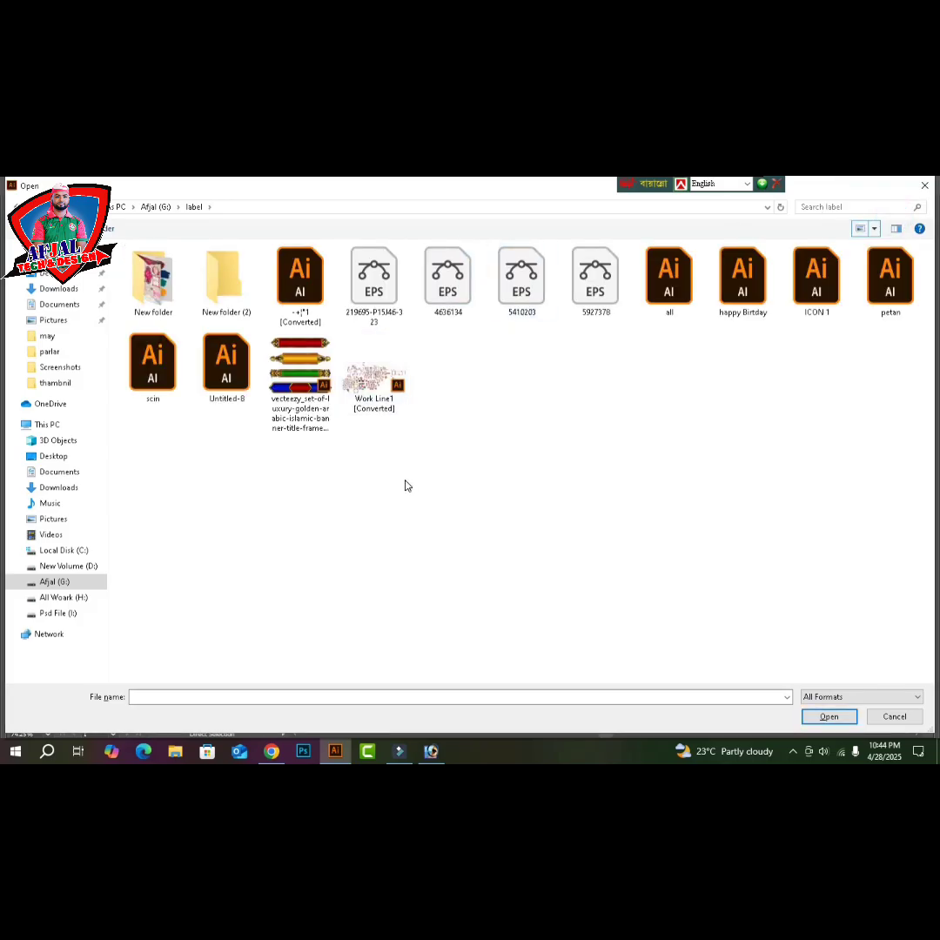
{"action": "left_click", "coordinate": [668, 296]}
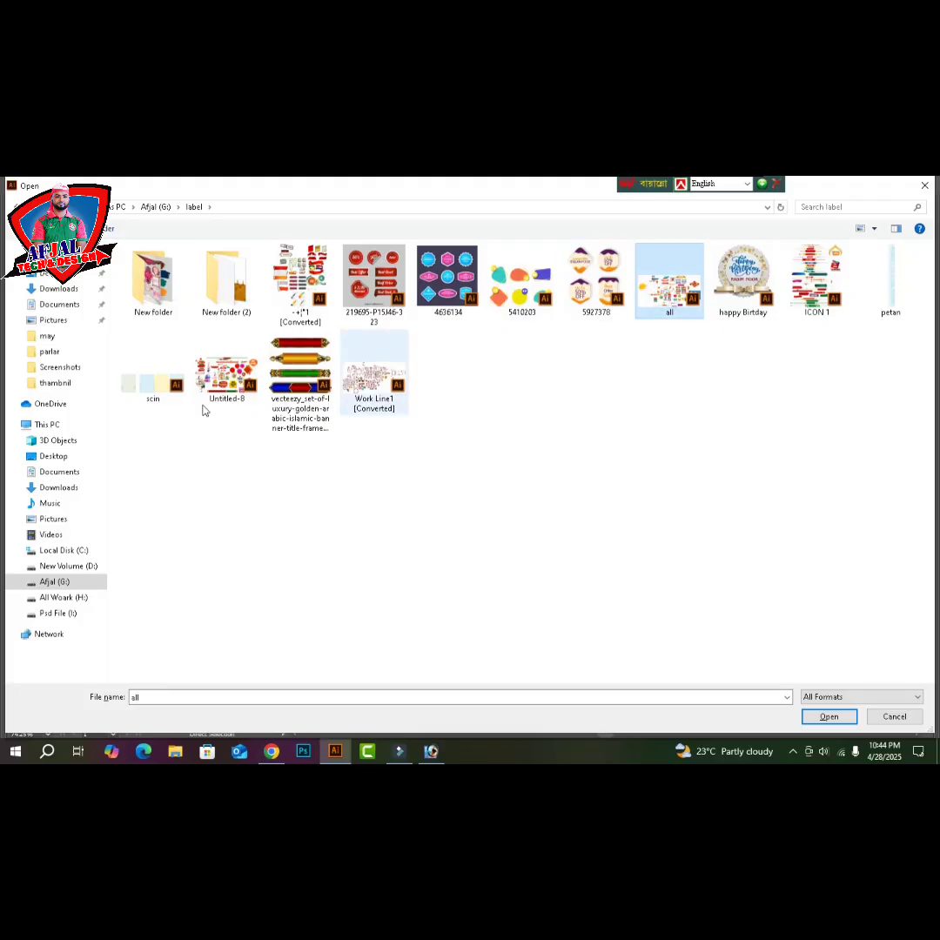
{"action": "double_click", "coordinate": [672, 300]}
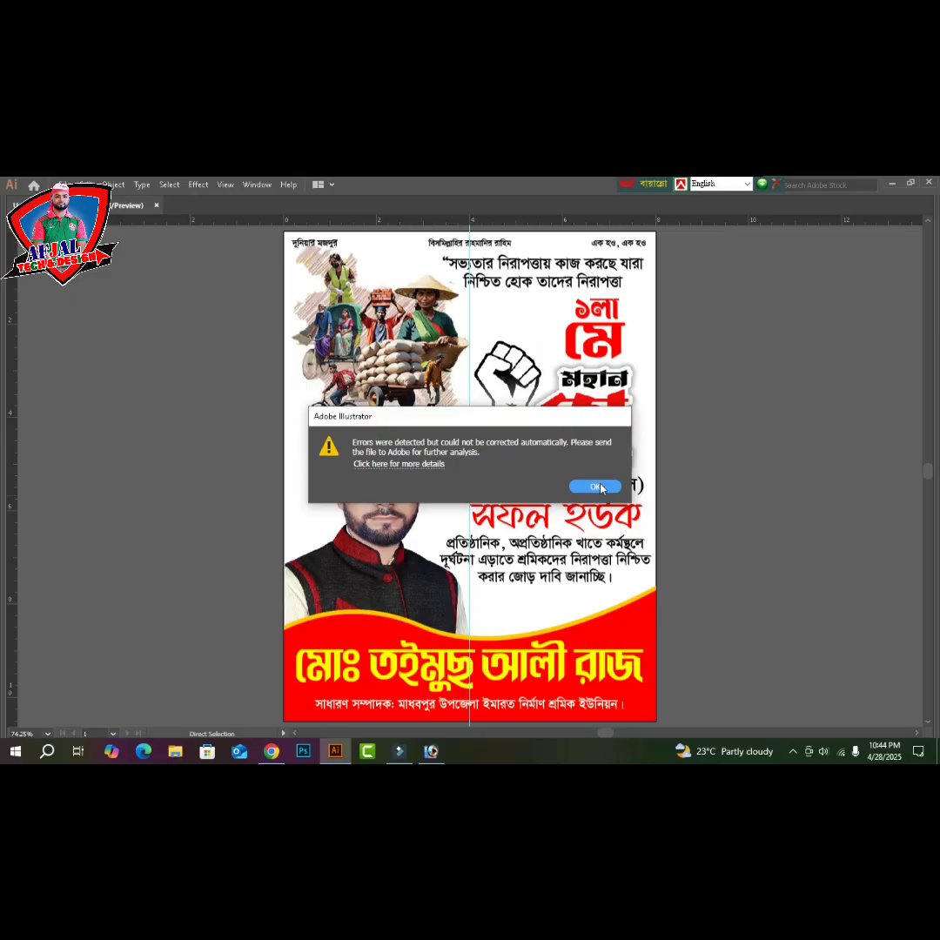
- Dismiss the error alert, ignore the missing psd.psd link for all, and close Missing Fonts
{"action": "left_click", "coordinate": [595, 487]}
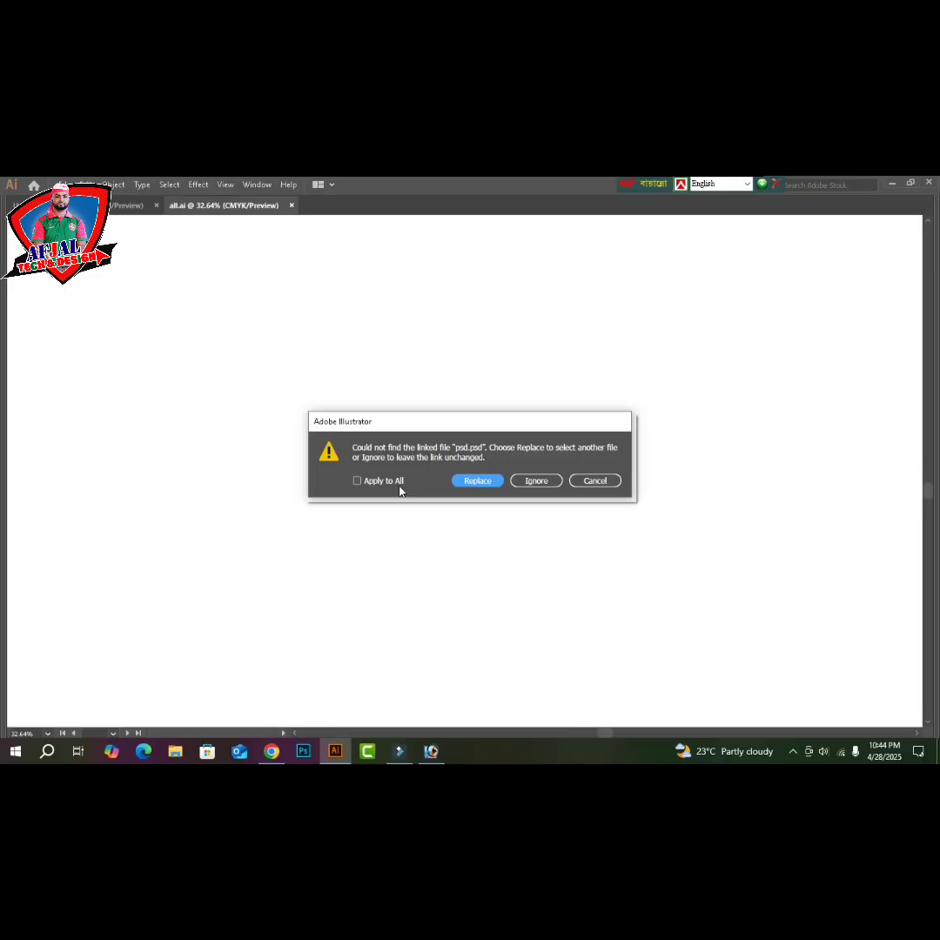
{"action": "left_click", "coordinate": [394, 483]}
{"action": "left_click", "coordinate": [527, 481]}
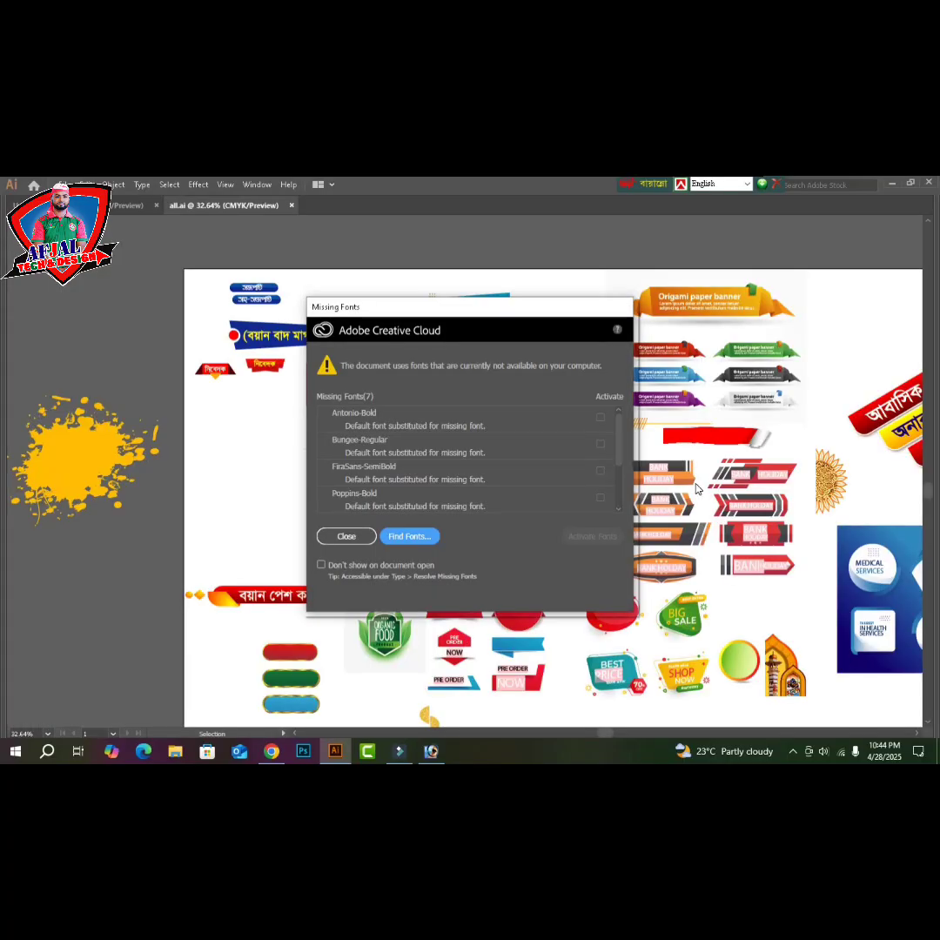
{"action": "left_click", "coordinate": [346, 536]}
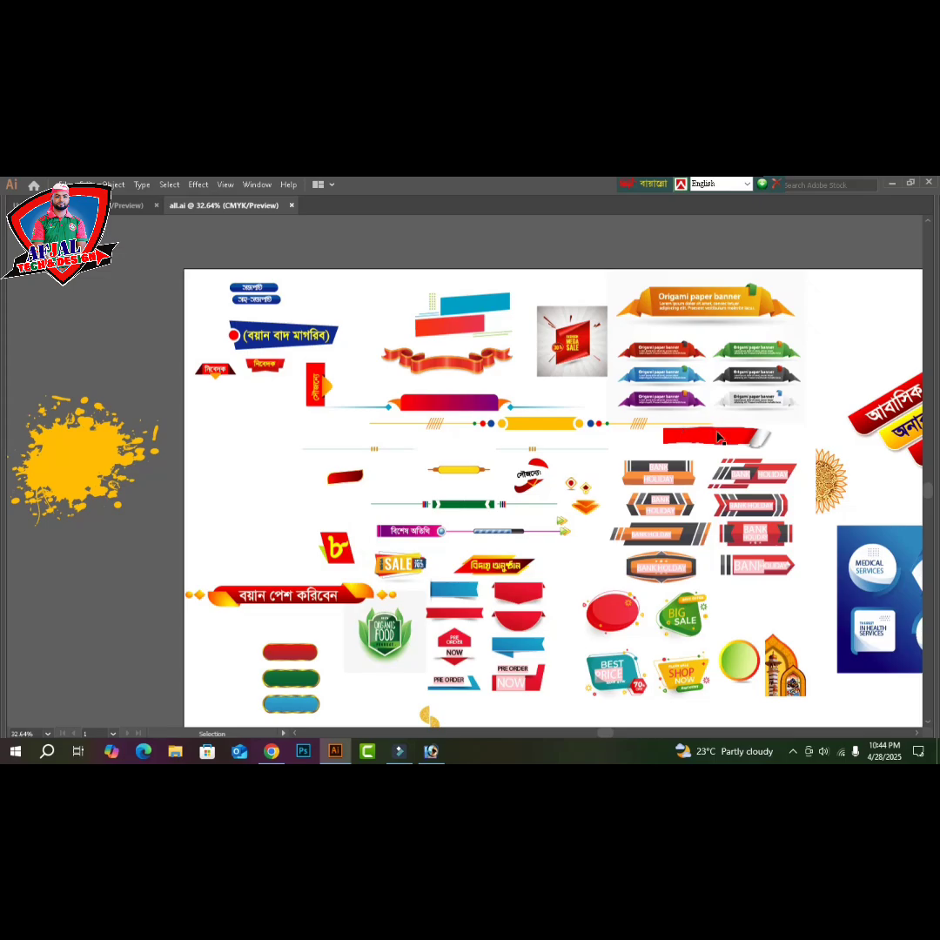
- Copy the red brush-stroke banner from all.ai and switch back to the May Day poster
{"action": "left_click", "coordinate": [715, 437]}
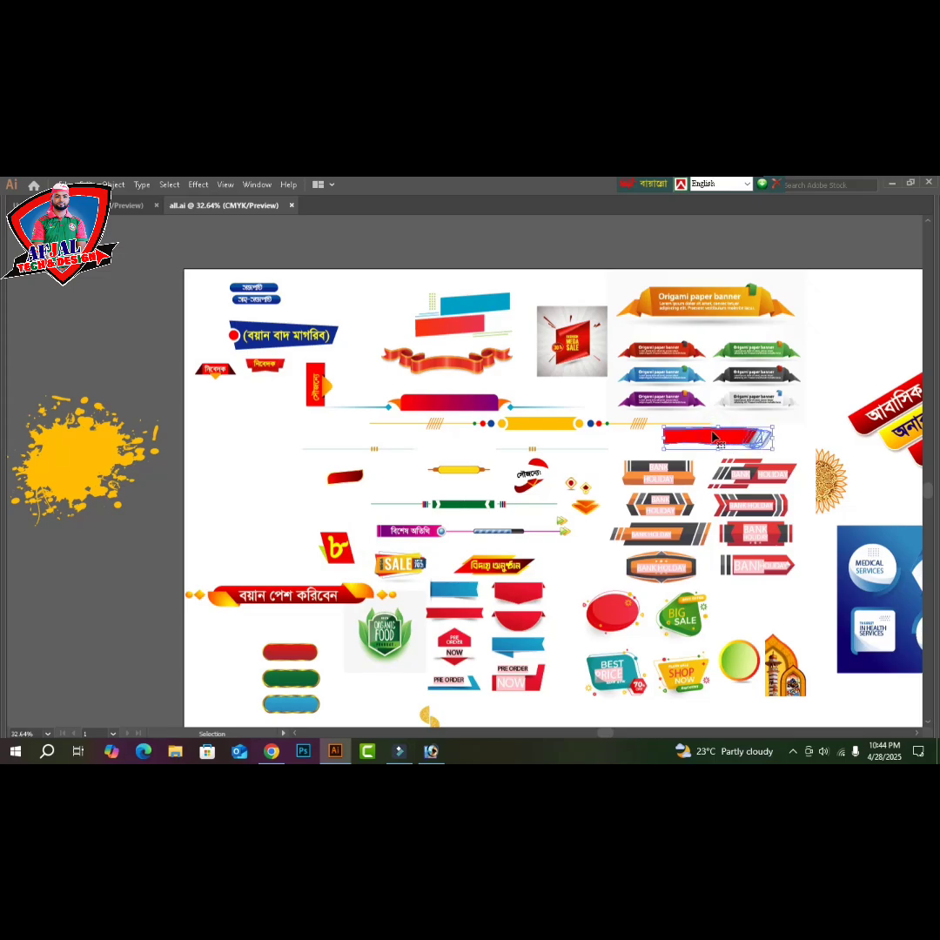
{"action": "key", "text": "a"}
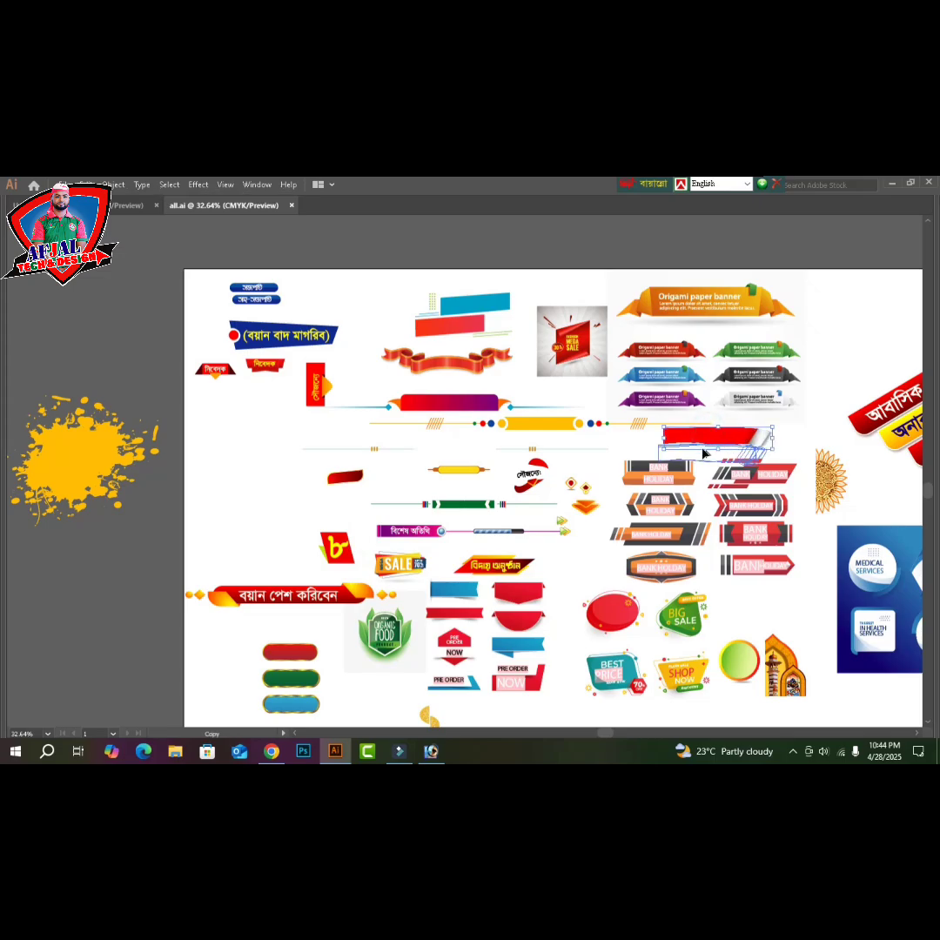
{"action": "left_click_drag", "start_coordinate": [709, 438], "coordinate": [704, 452]}
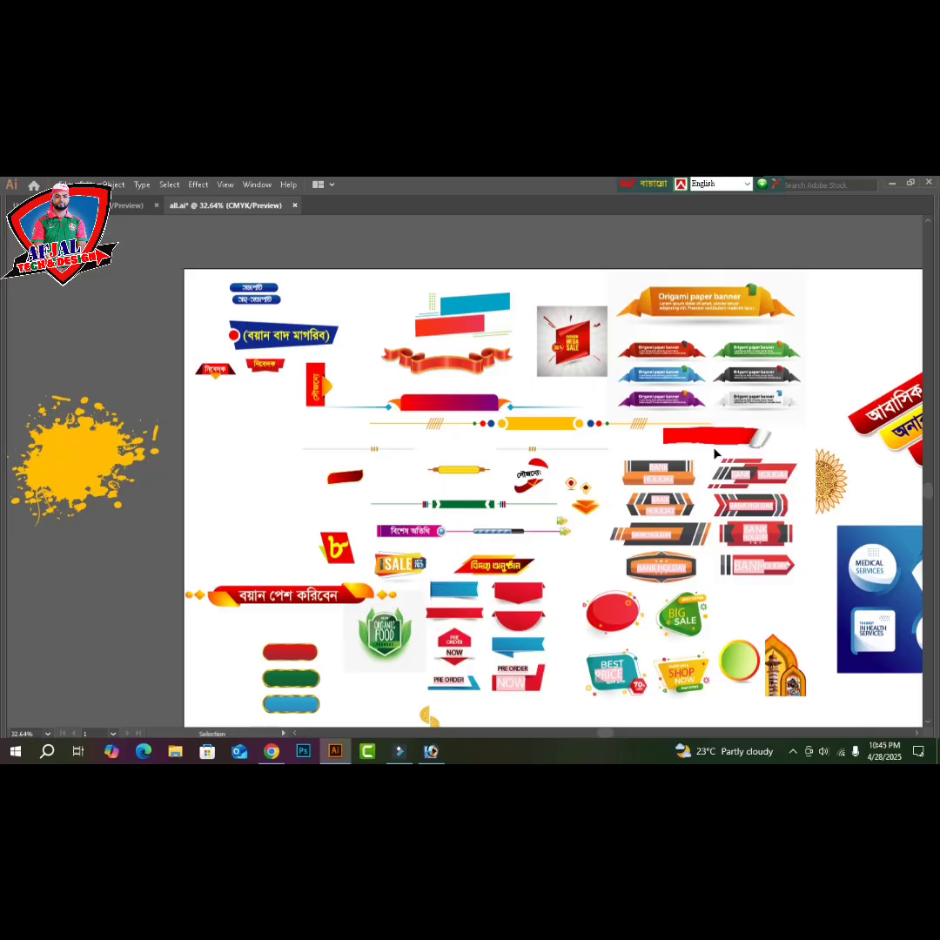
{"action": "key", "text": "ctrl+Tab"}
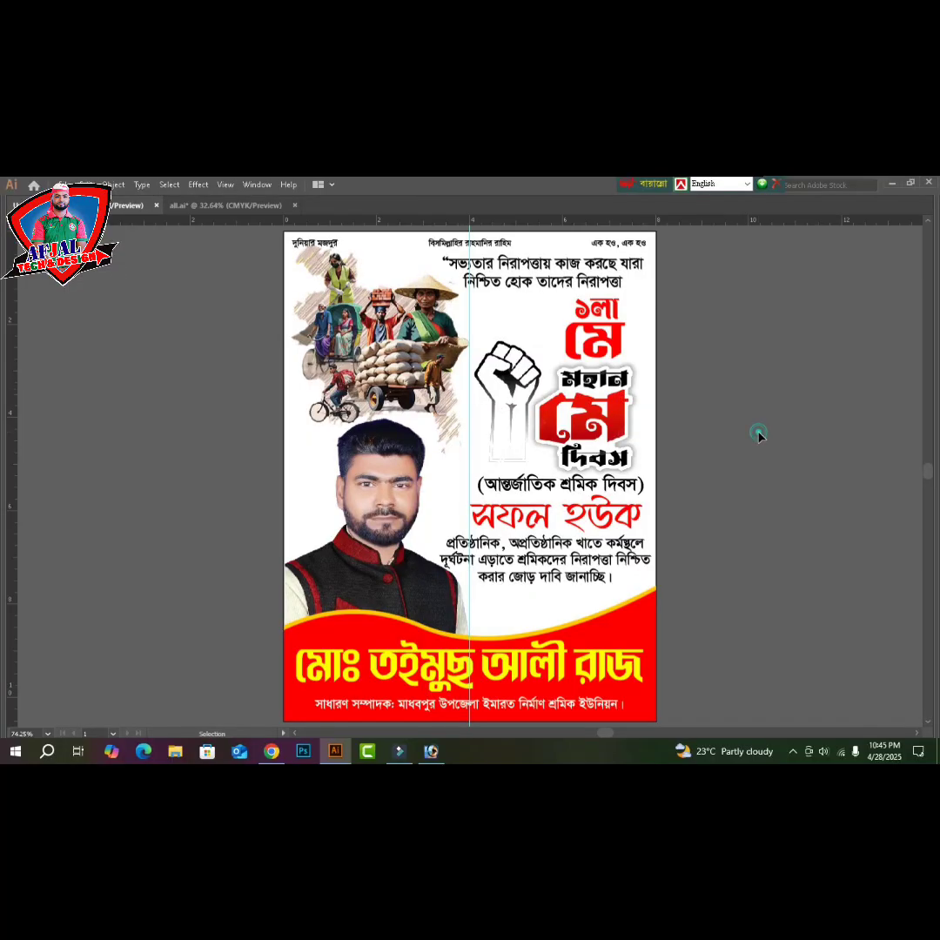
{"action": "scroll", "coordinate": [751, 435], "scroll_direction": "up", "scroll_amount": 2}
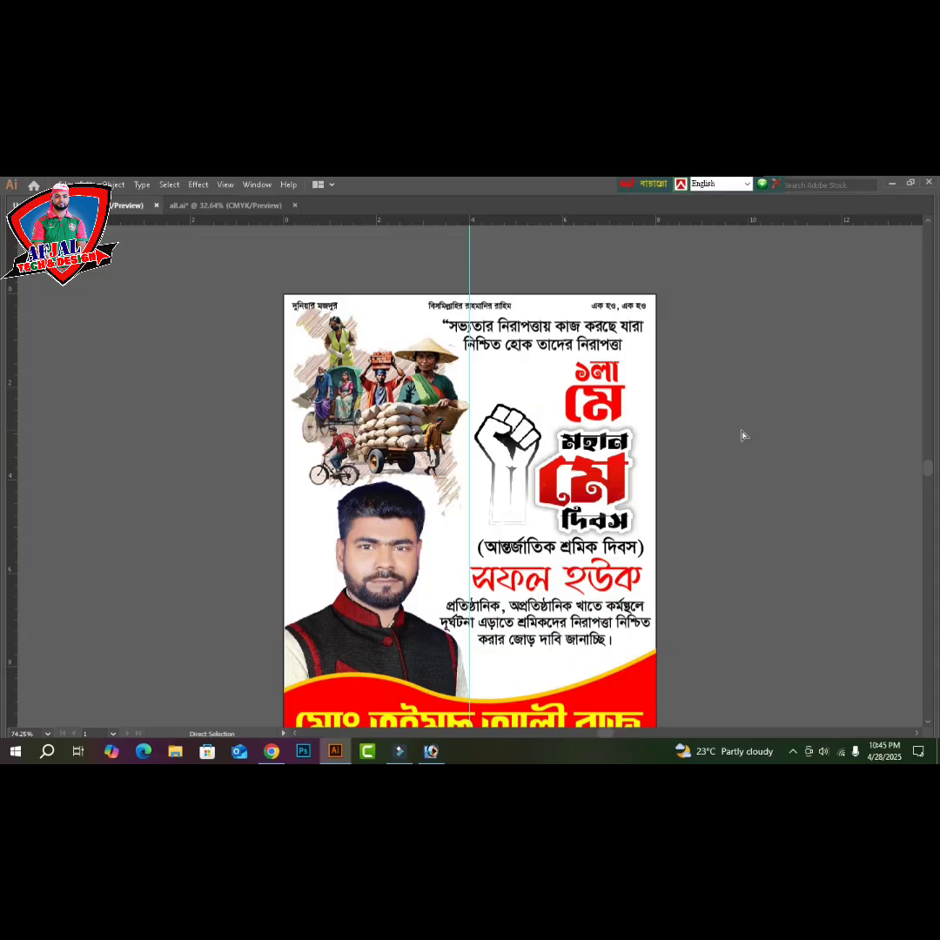
- Paste the red brush-stroke bar, move it over the top quote, and shorten its right end
{"action": "key", "text": "ctrl+v"}
{"action": "key", "text": "v"}
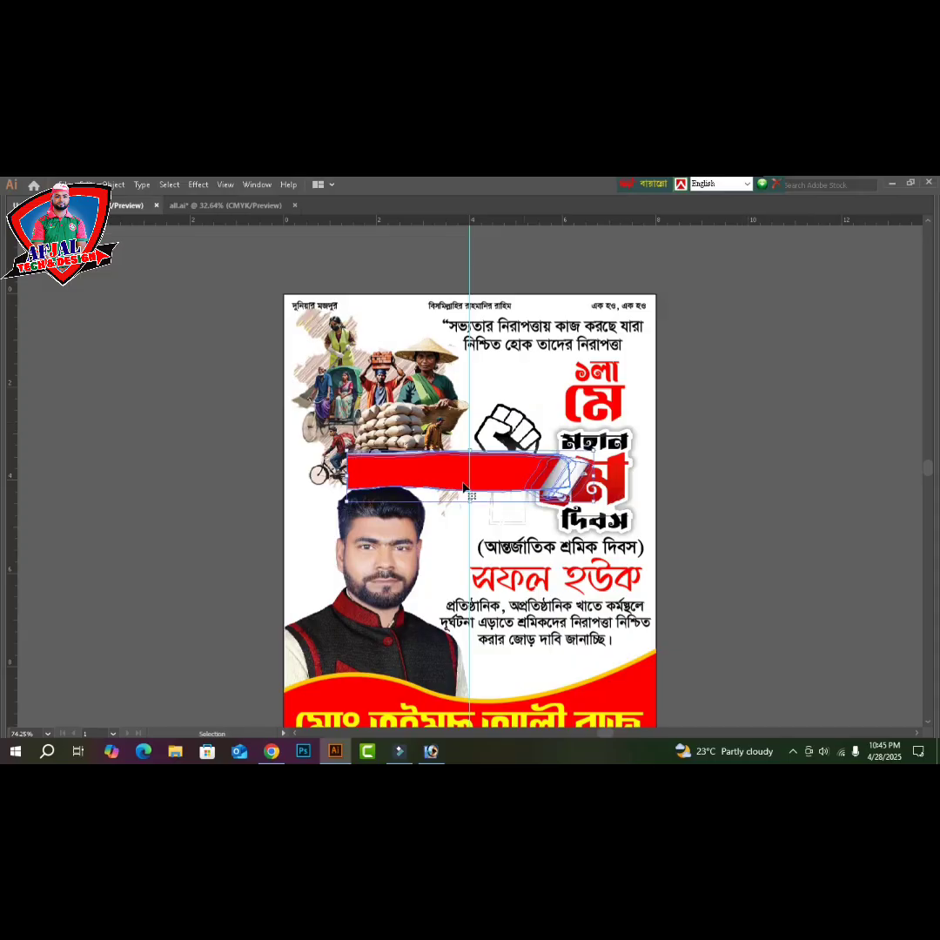
{"action": "mouse_move", "coordinate": [466, 482]}
{"action": "left_mouse_down"}
{"action": "mouse_move", "coordinate": [644, 371]}
{"action": "mouse_move", "coordinate": [628, 340]}
{"action": "left_mouse_up"}
{"action": "left_click_drag", "start_coordinate": [754, 340], "coordinate": [676, 342]}
{"action": "key", "text": "ctrl+equal"}
{"action": "key", "text": "ctrl+equal"}
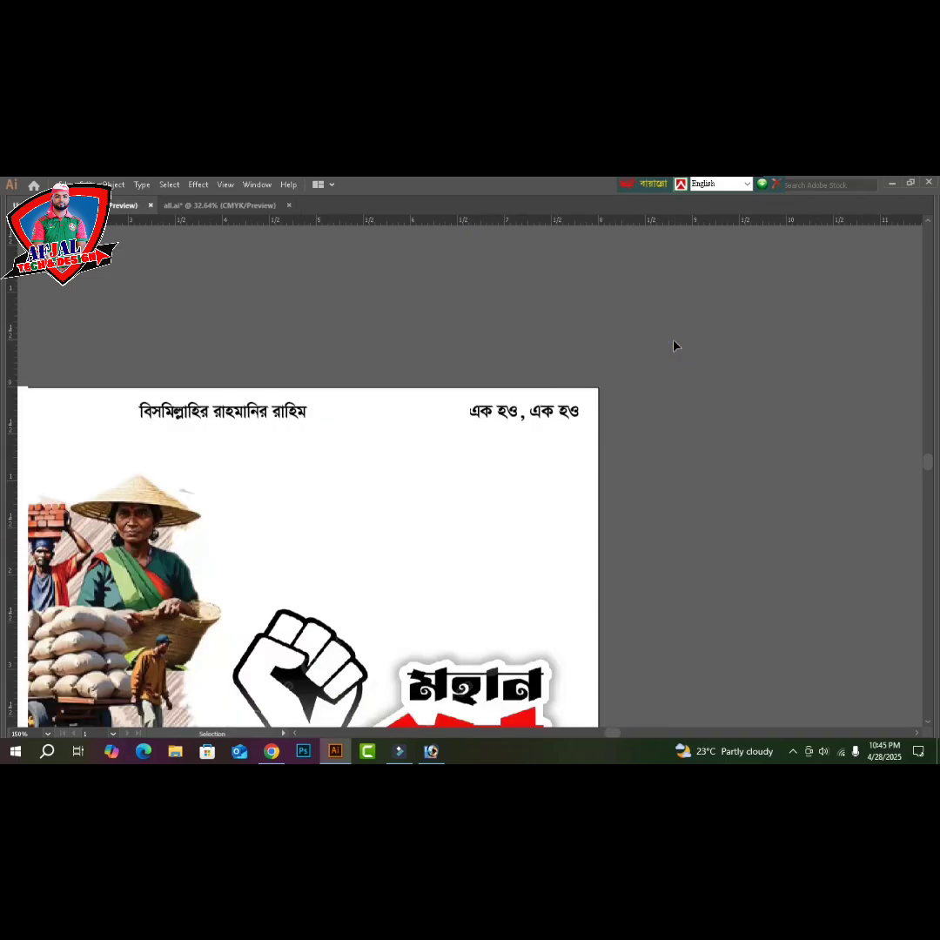
{"action": "left_click_drag", "start_coordinate": [466, 347], "coordinate": [655, 339]}
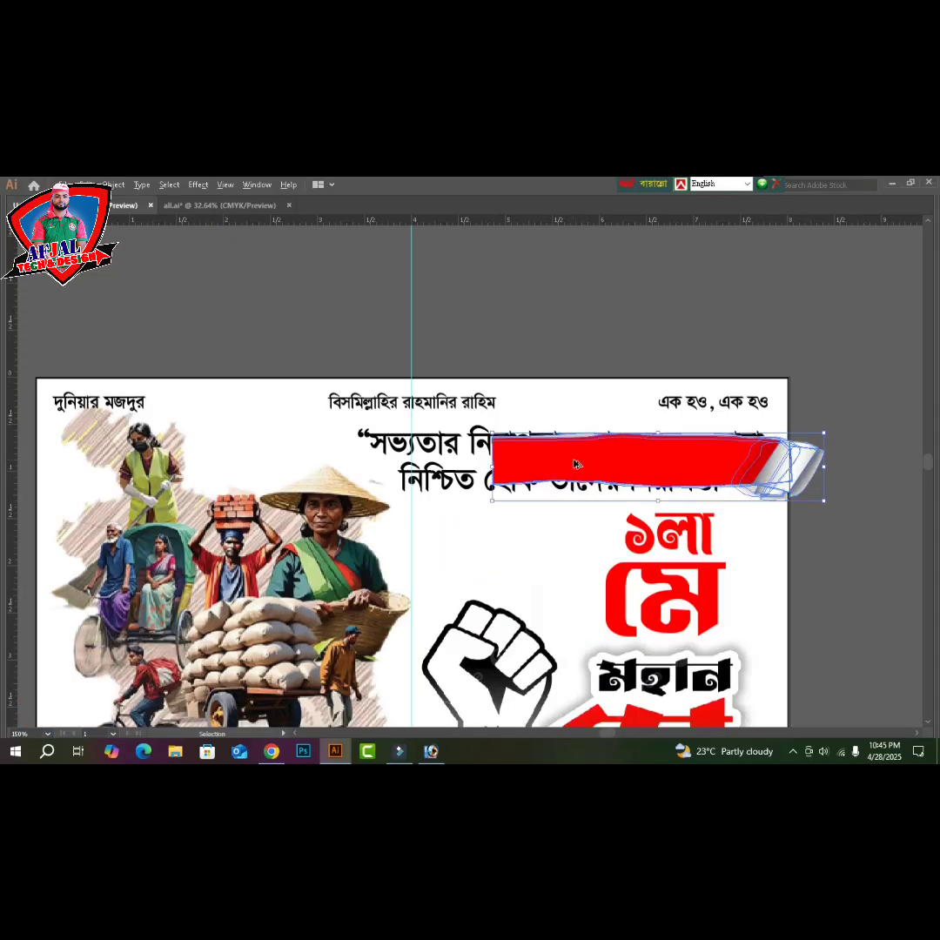
- Alt-drag a copy of the bar left and reflect it vertically, then select both halves
{"action": "left_click_drag", "start_coordinate": [578, 460], "coordinate": [351, 459]}
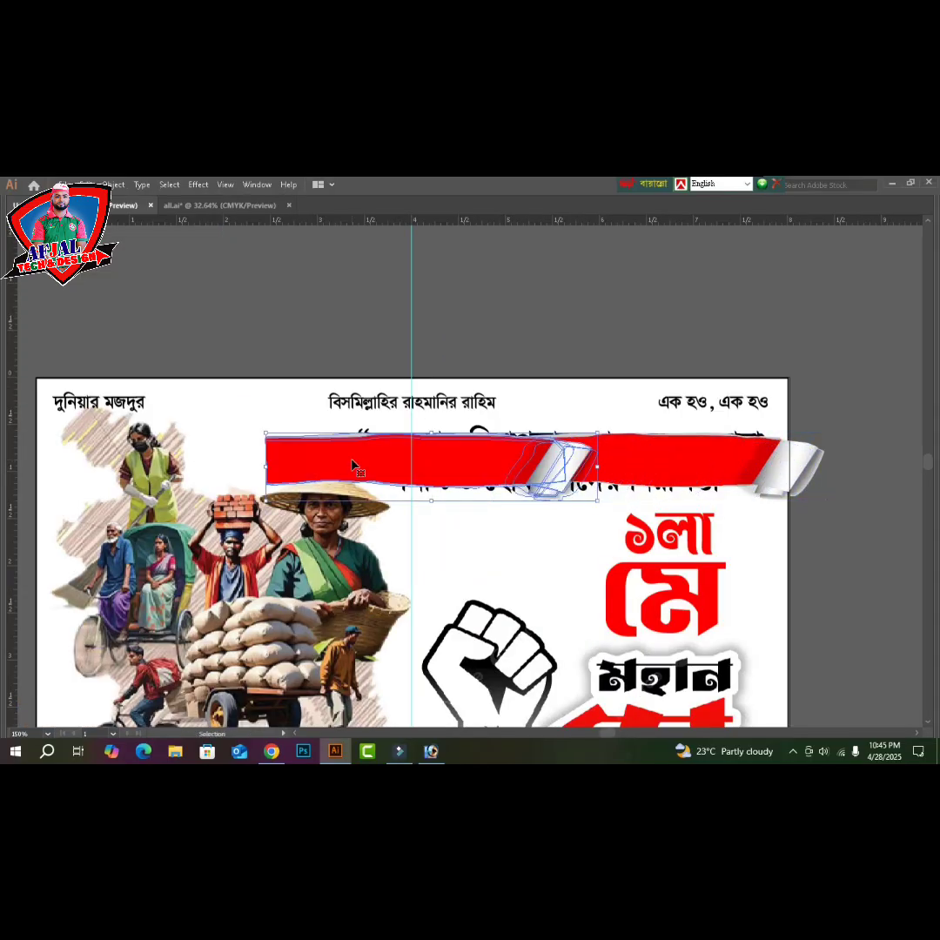
{"action": "right_click", "coordinate": [351, 460]}
{"action": "mouse_move", "coordinate": [420, 587]}
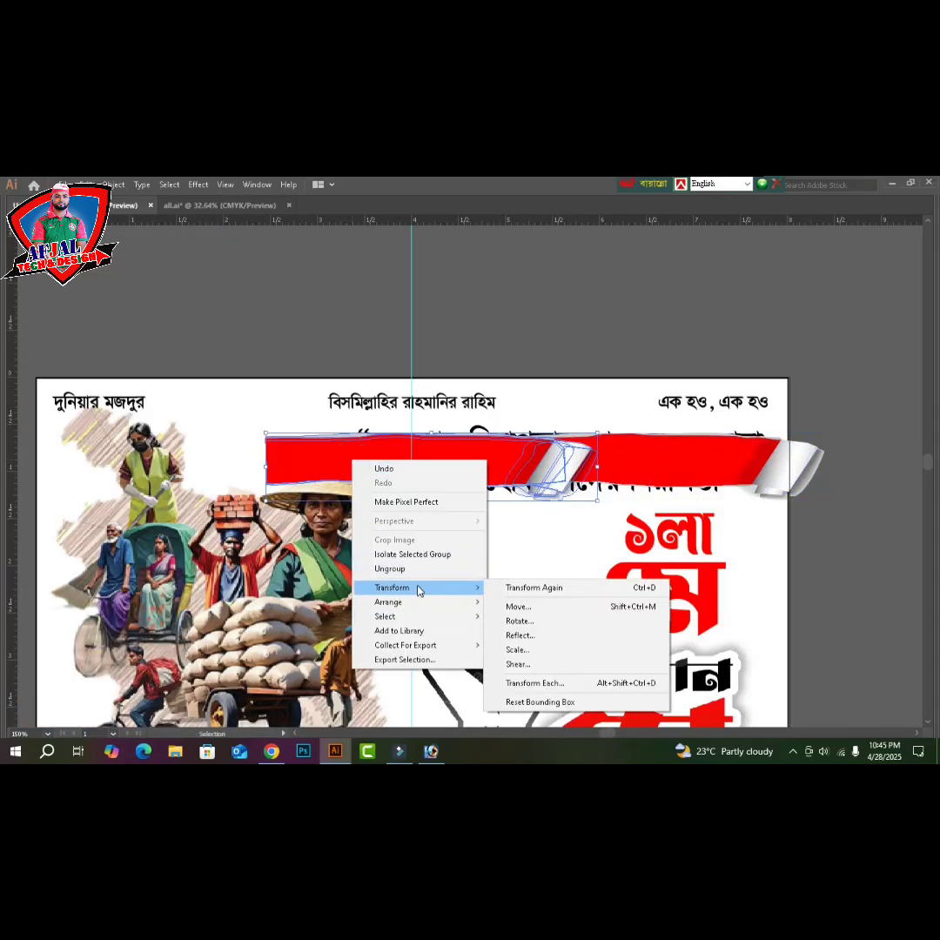
{"action": "left_click", "coordinate": [540, 635]}
{"action": "left_click", "coordinate": [482, 548]}
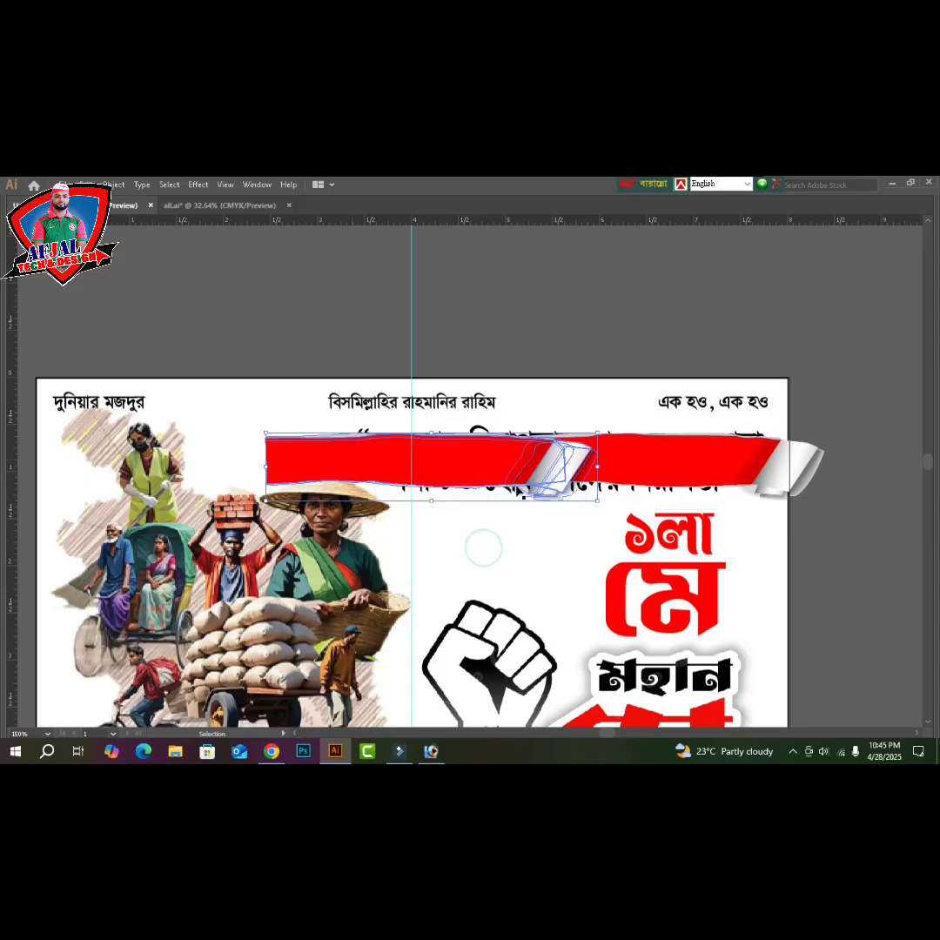
{"action": "left_click_drag", "start_coordinate": [543, 466], "coordinate": [547, 314]}
{"action": "left_click", "coordinate": [526, 464], "text": "shift"}
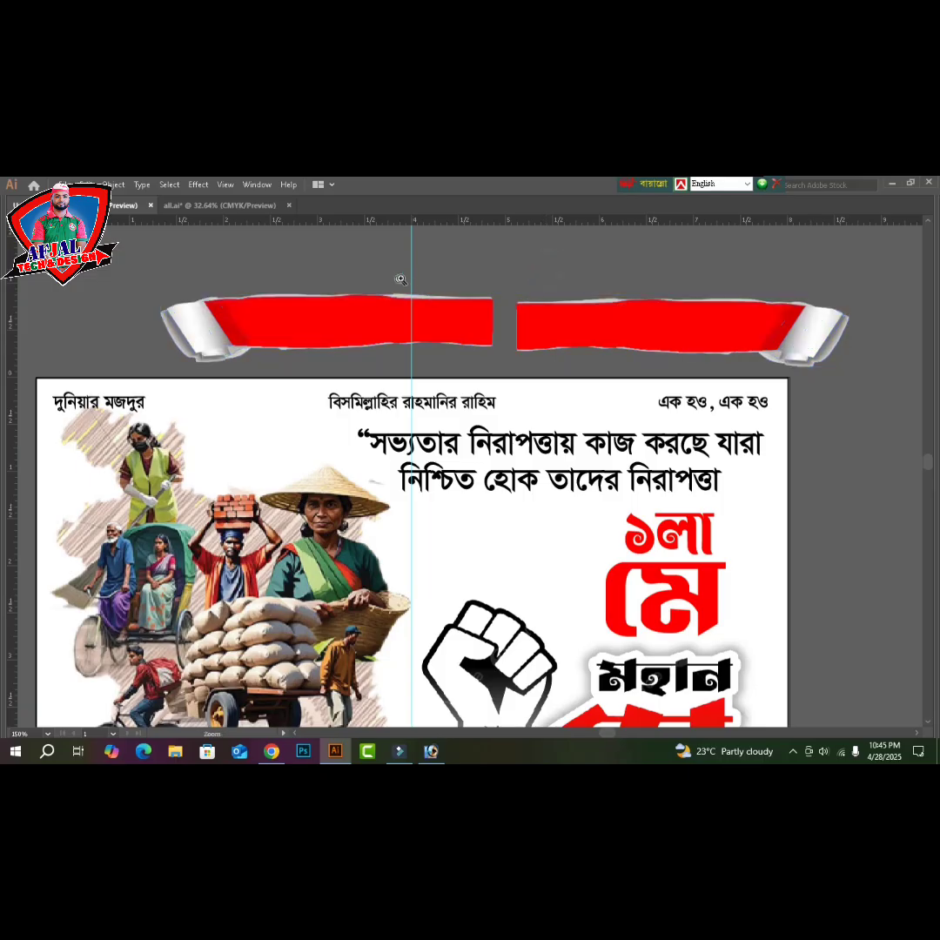
- Zoom in on the seam, nudge the right ribbon piece down, and inspect the left piece's edge
{"action": "left_click_drag", "start_coordinate": [669, 406], "coordinate": [551, 398]}
{"action": "left_click", "coordinate": [522, 409]}
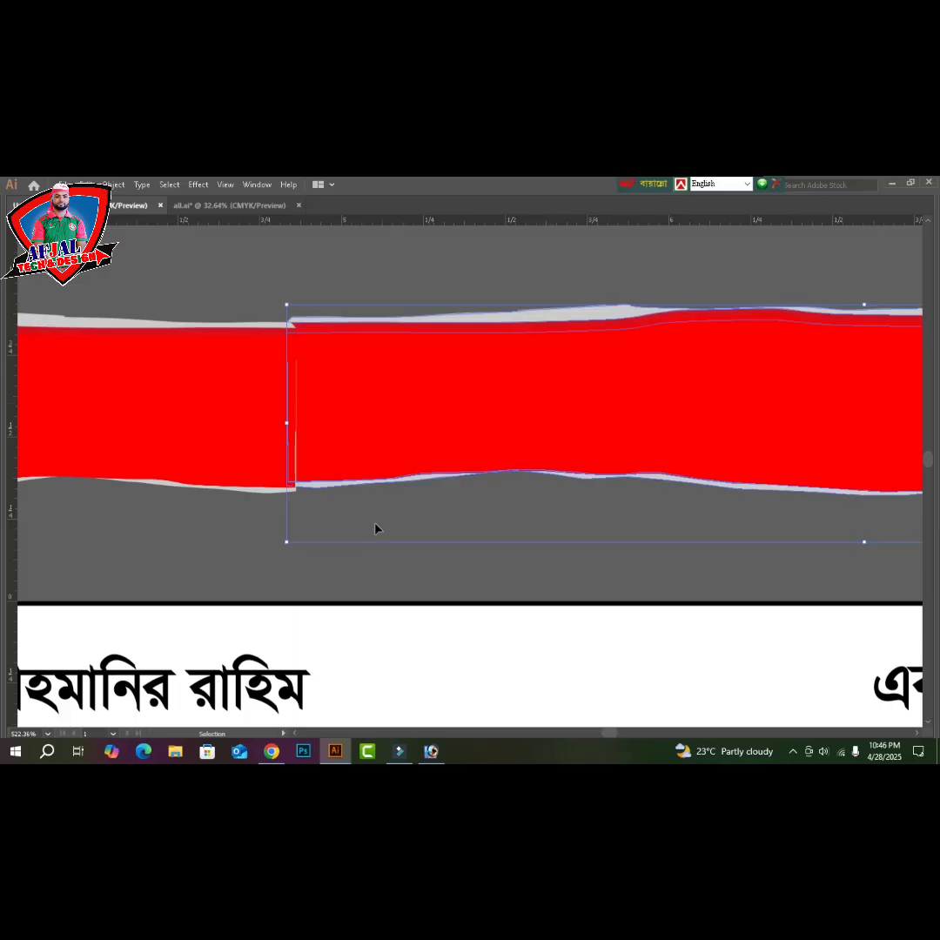
{"action": "key", "text": "Down"}
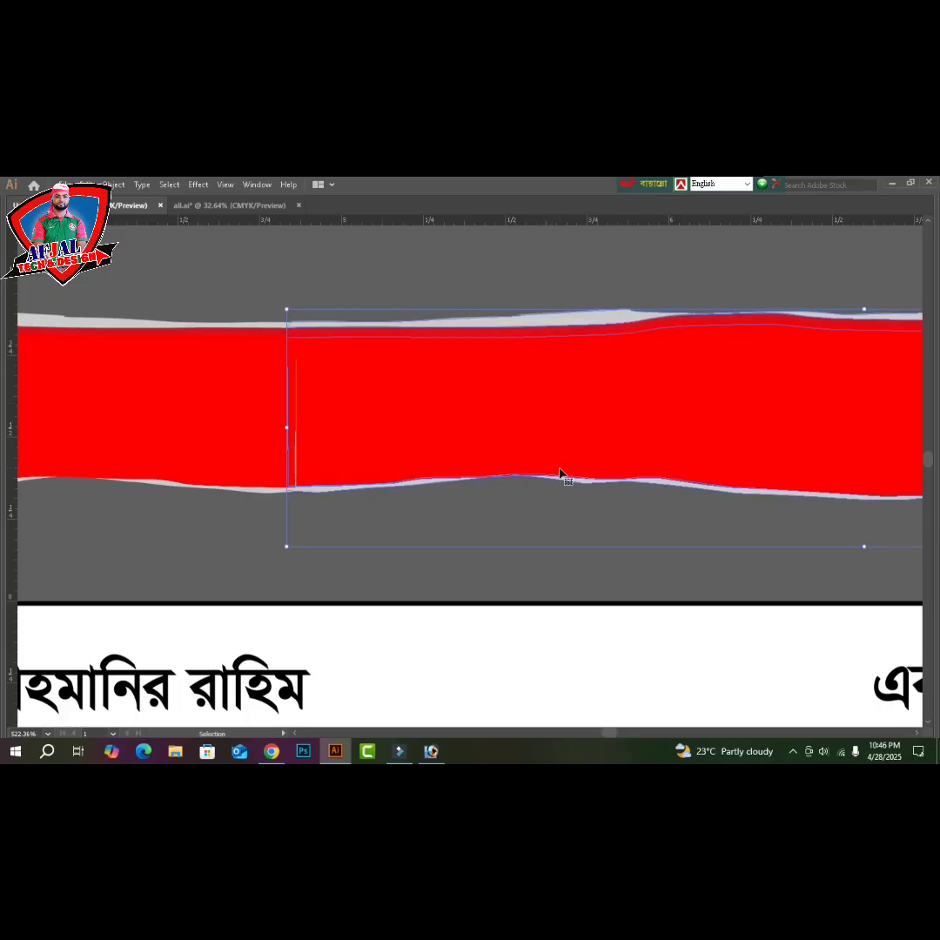
{"action": "left_click", "coordinate": [352, 298]}
{"action": "key", "text": "a"}
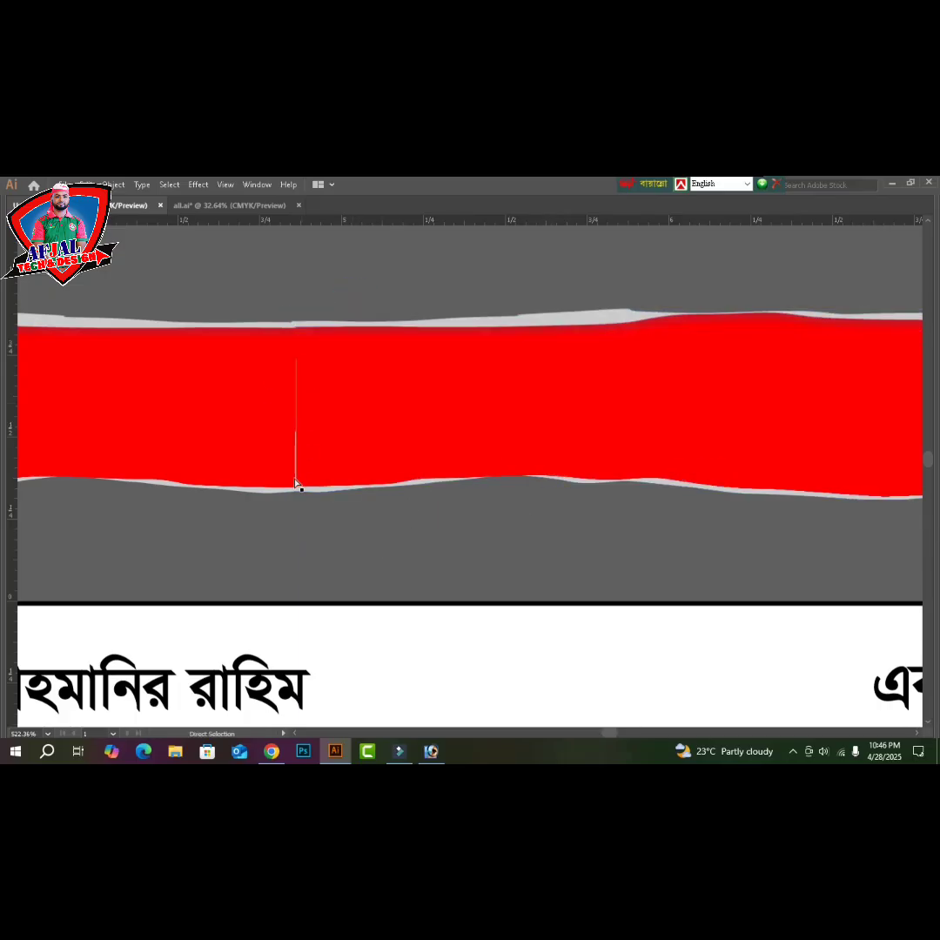
{"action": "left_click", "coordinate": [297, 475]}
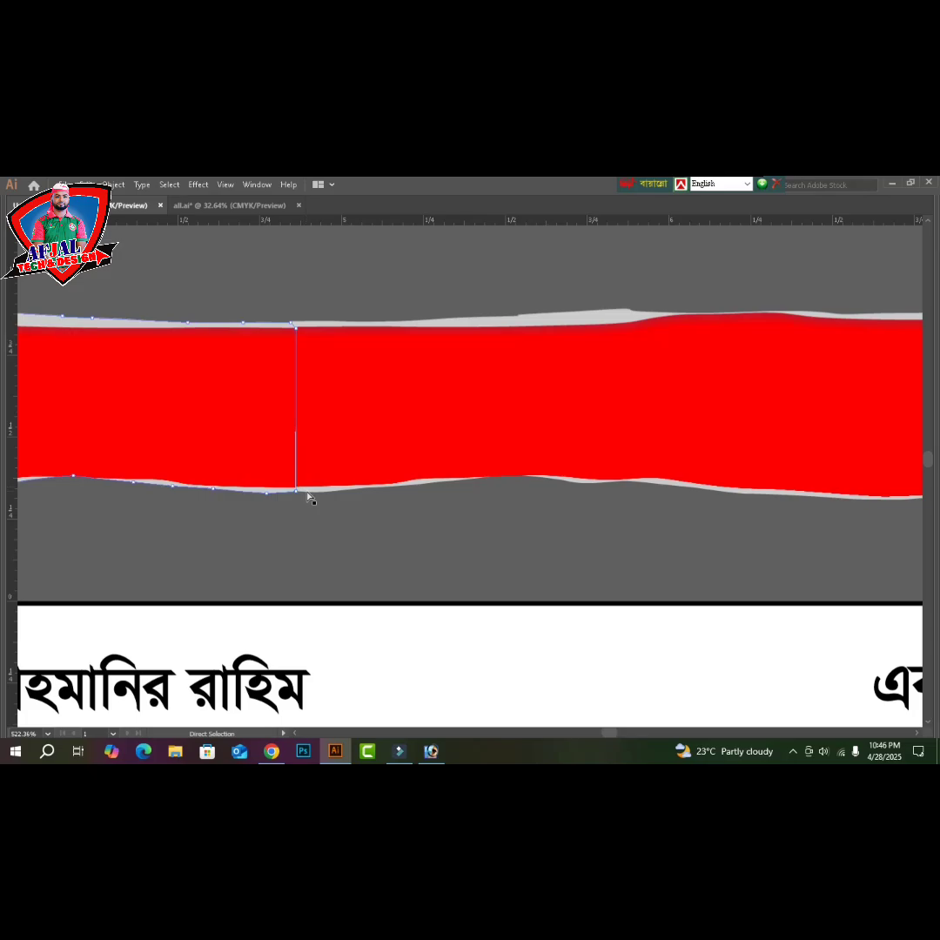
{"action": "key", "text": "v"}
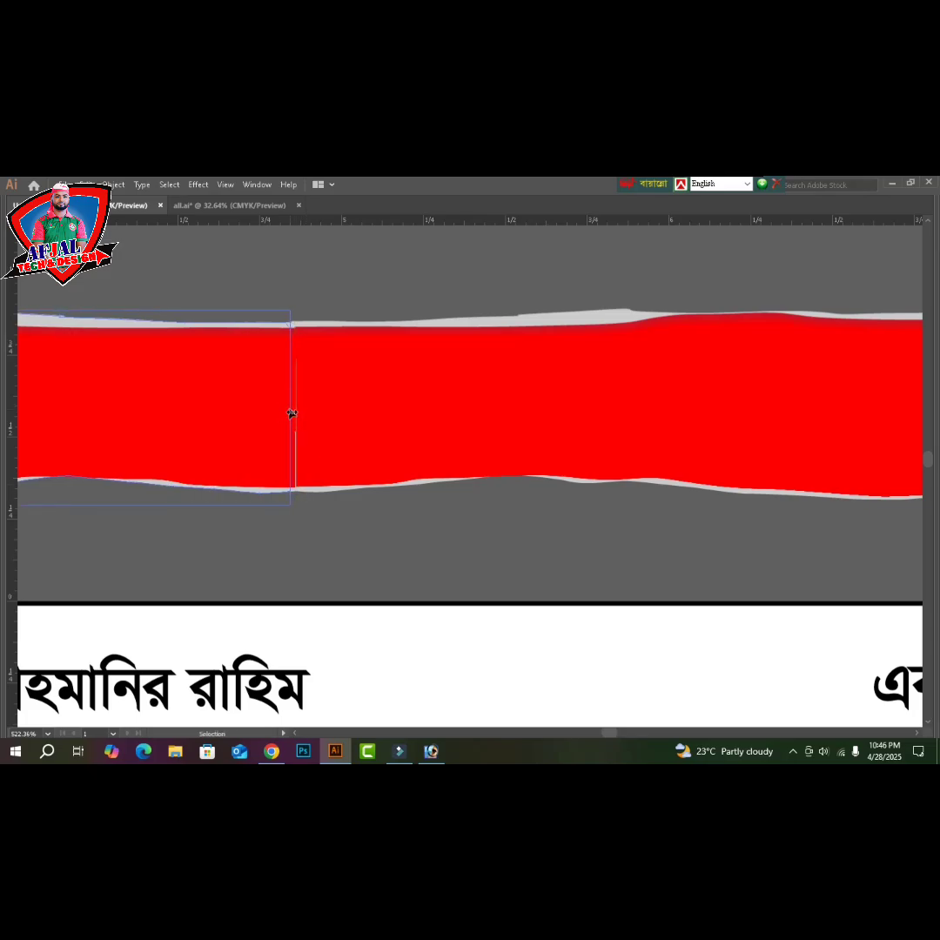
{"action": "left_click", "coordinate": [383, 530]}
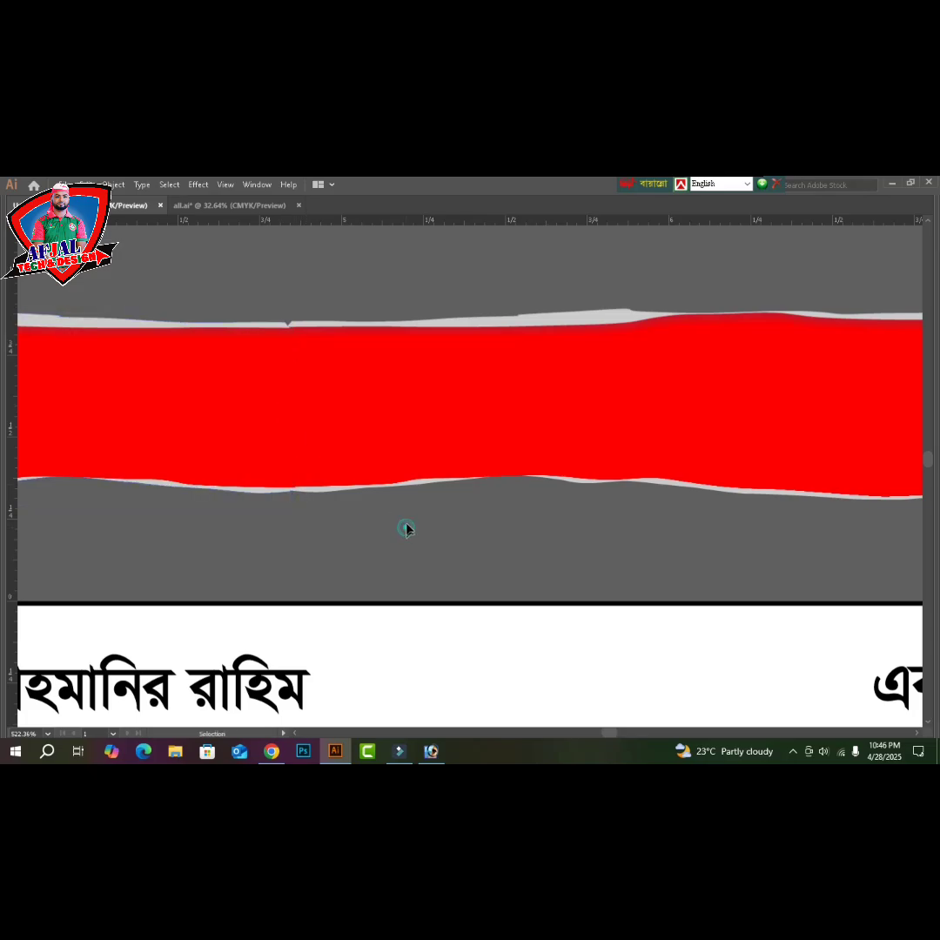
- Slide the right ribbon piece left to close the gap with the left piece
{"action": "left_click", "coordinate": [585, 392]}
{"action": "left_click_drag", "start_coordinate": [585, 396], "coordinate": [581, 394]}
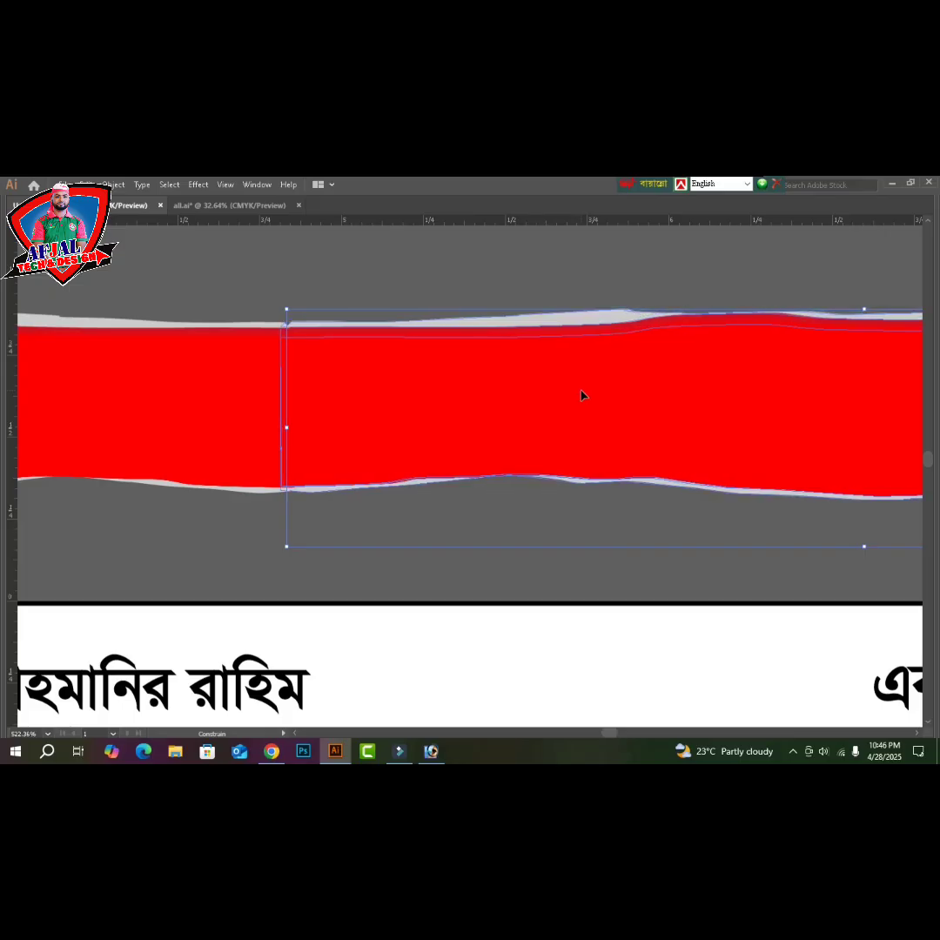
{"action": "left_click", "coordinate": [470, 277]}
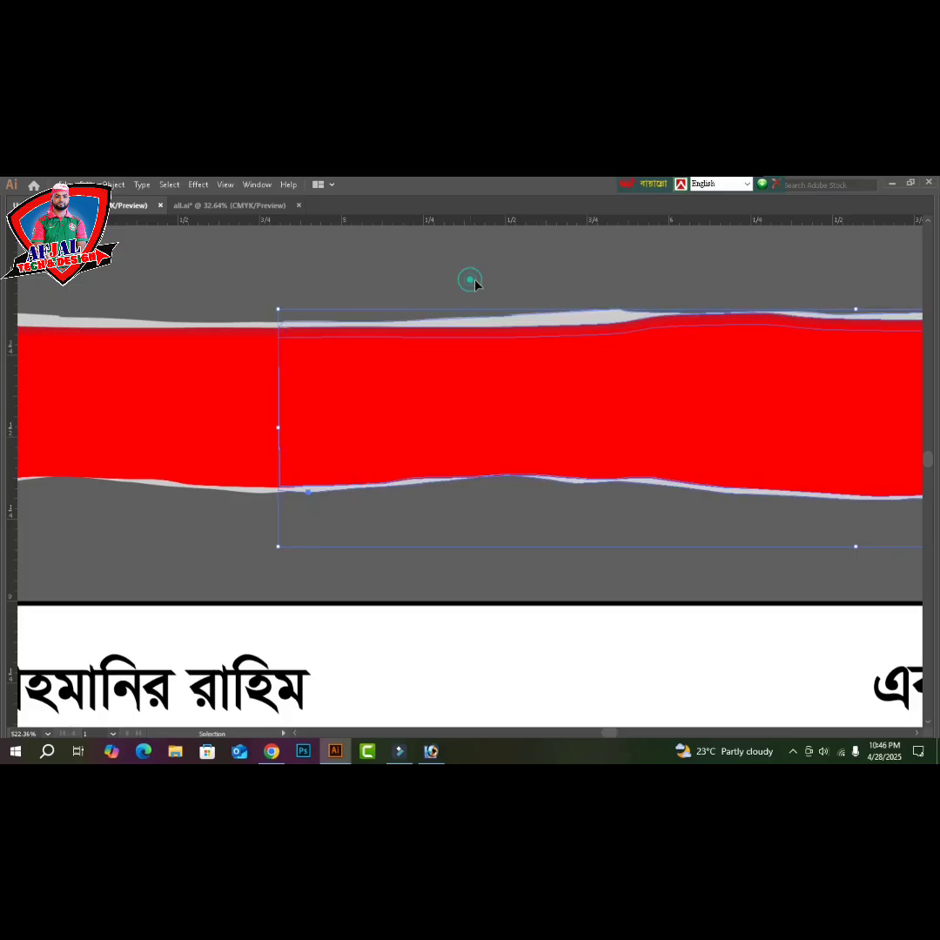
{"action": "left_click_drag", "start_coordinate": [249, 455], "coordinate": [228, 499]}
{"action": "key", "text": "a"}
{"action": "key", "text": "ctrl+minus"}
{"action": "key", "text": "ctrl+minus"}
{"action": "key", "text": "ctrl+minus"}
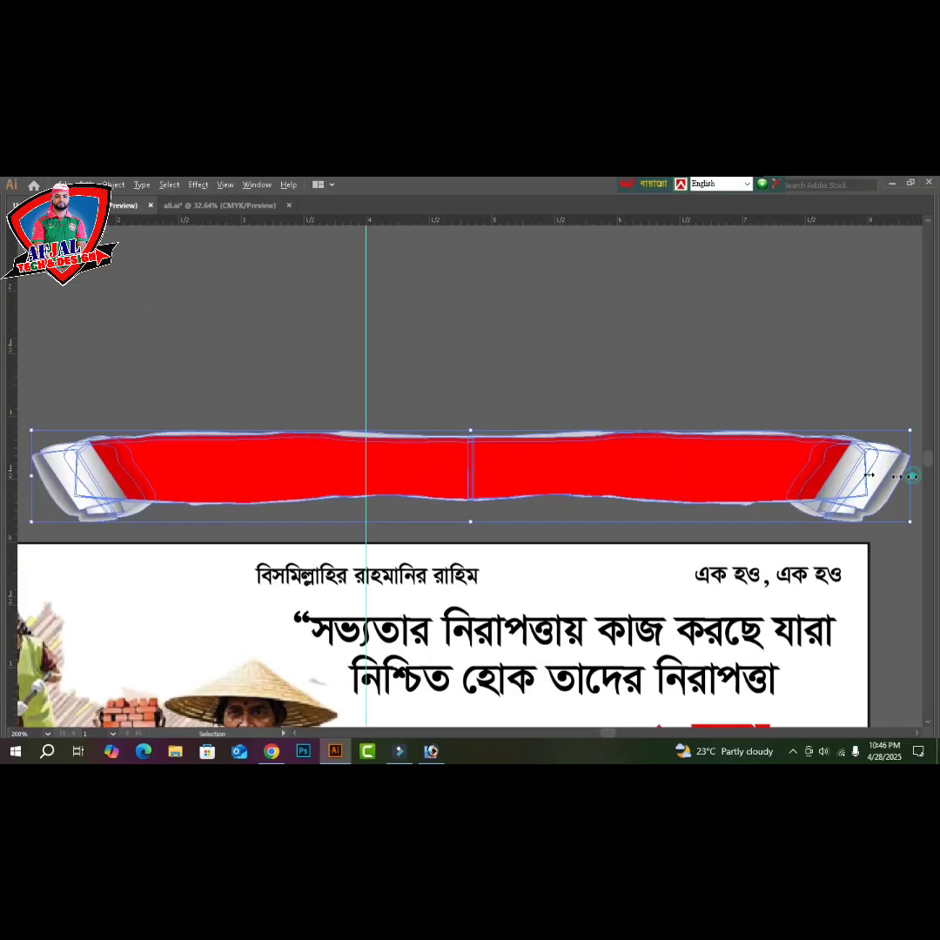
- Narrow the ribbon, rotate it 180°, and resize it over the slogan headline
{"action": "left_click_drag", "start_coordinate": [911, 476], "coordinate": [676, 484]}
{"action": "scroll", "coordinate": [676, 485], "scroll_direction": "down", "scroll_amount": 2}
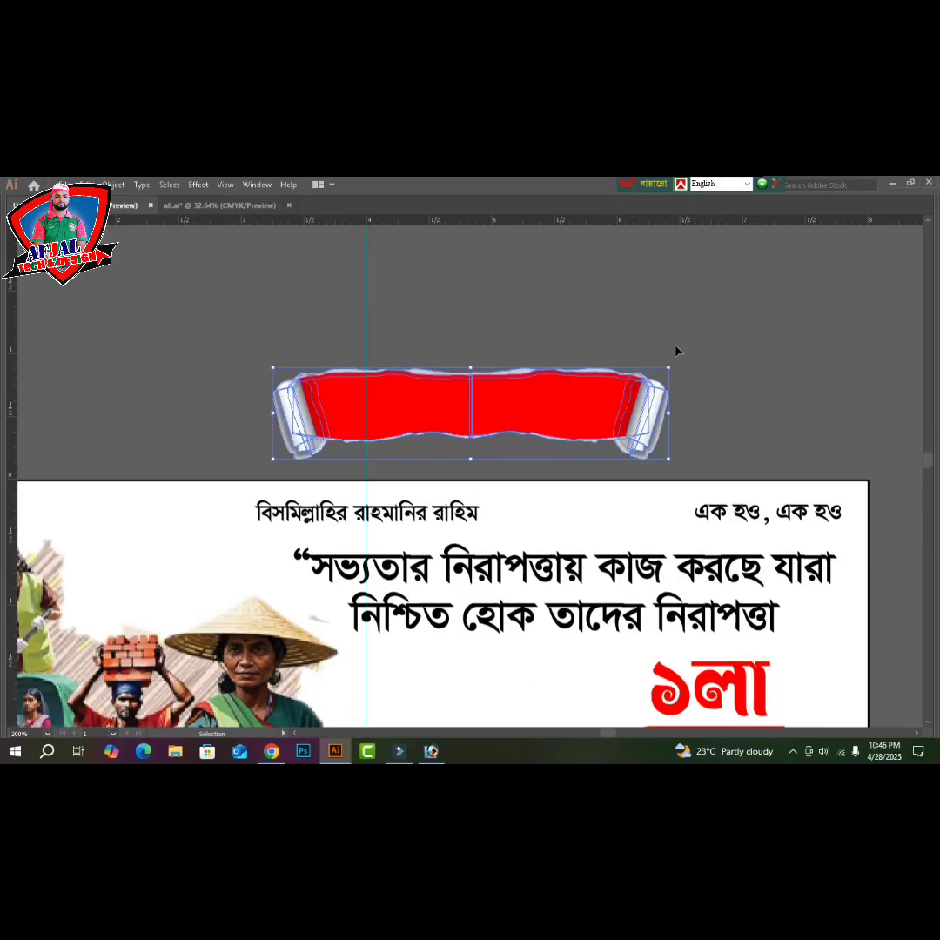
{"action": "left_click_drag", "start_coordinate": [671, 373], "coordinate": [267, 453]}
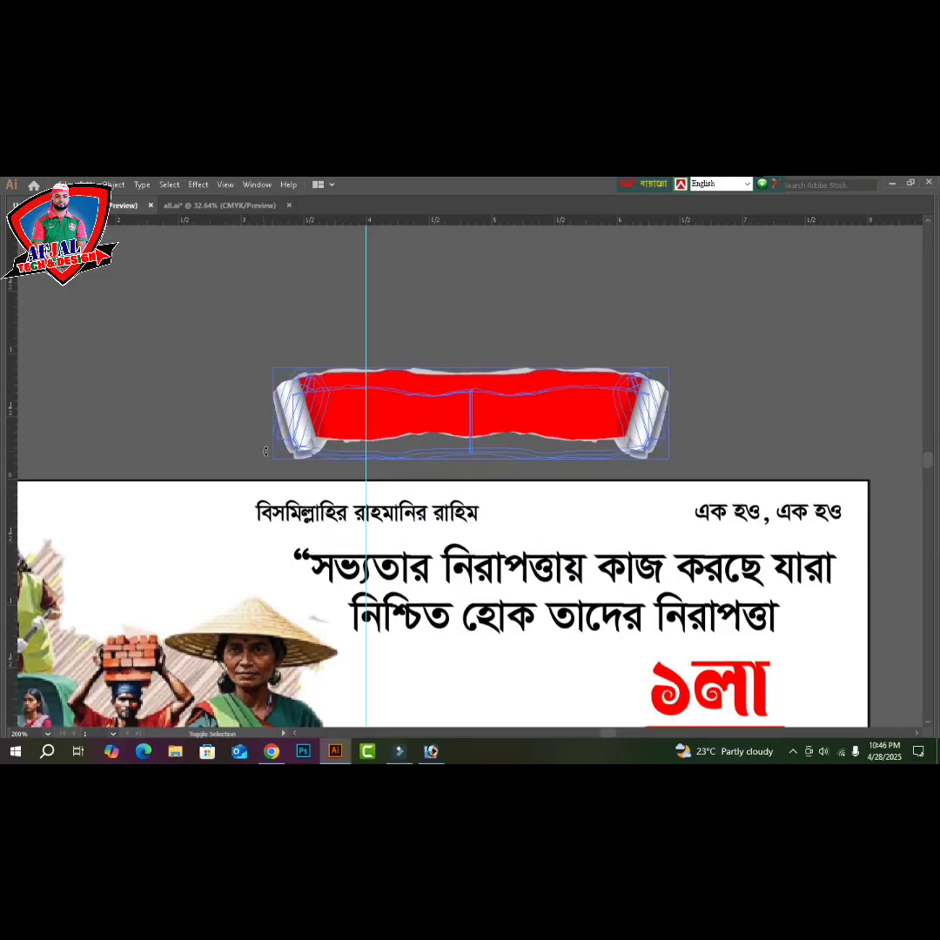
{"action": "mouse_move", "coordinate": [467, 416]}
{"action": "left_mouse_down"}
{"action": "mouse_move", "coordinate": [435, 557]}
{"action": "mouse_move", "coordinate": [457, 558]}
{"action": "mouse_move", "coordinate": [444, 561]}
{"action": "left_mouse_up"}
{"action": "scroll", "coordinate": [522, 523], "scroll_direction": "down", "scroll_amount": 5}
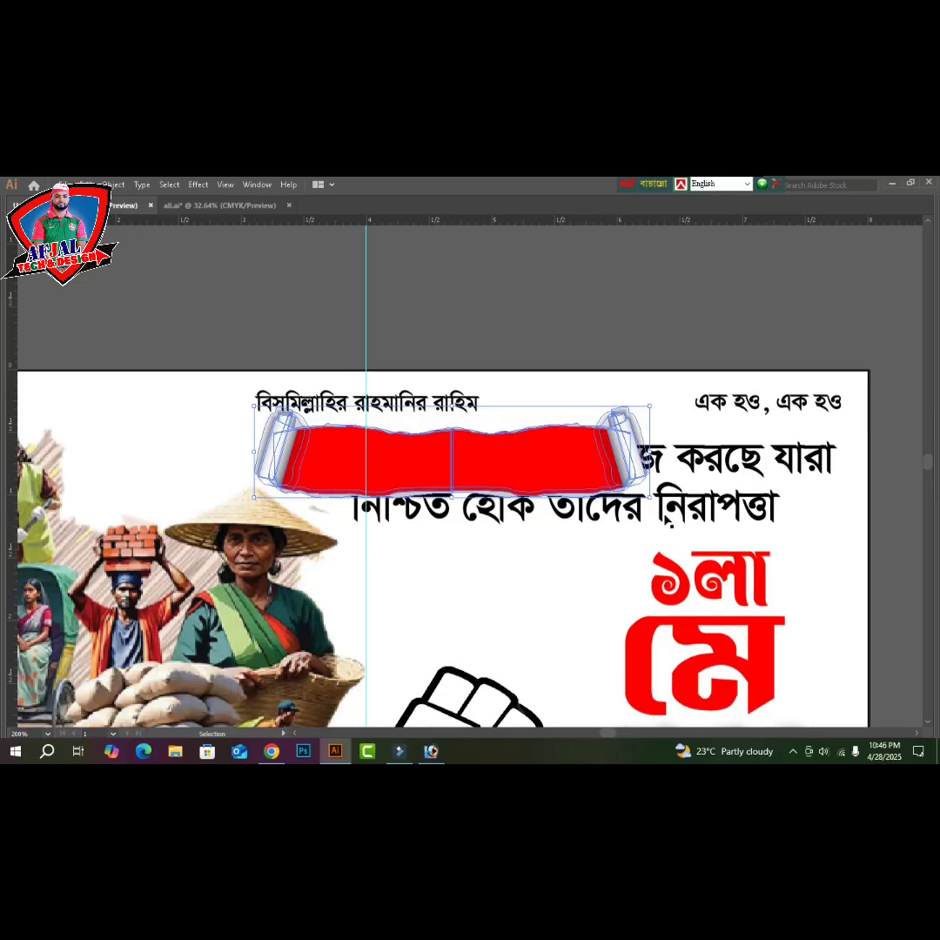
{"action": "left_click_drag", "start_coordinate": [650, 498], "coordinate": [862, 534]}
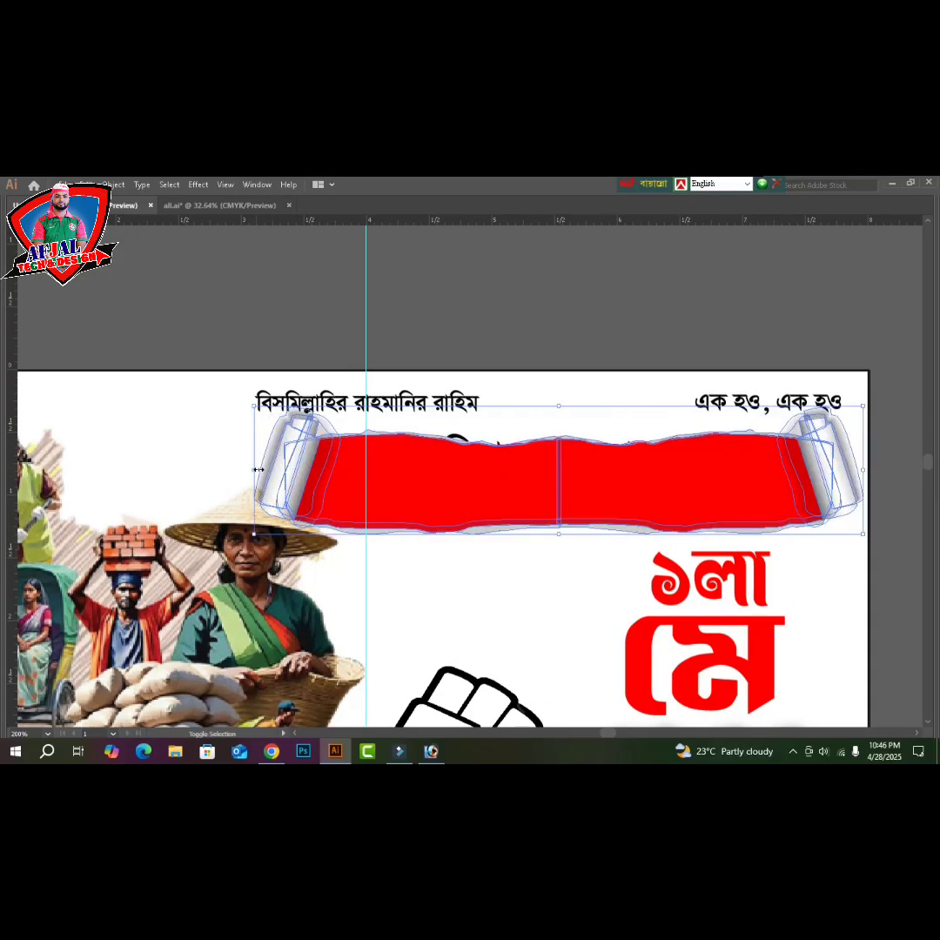
{"action": "left_click_drag", "start_coordinate": [259, 478], "coordinate": [330, 473]}
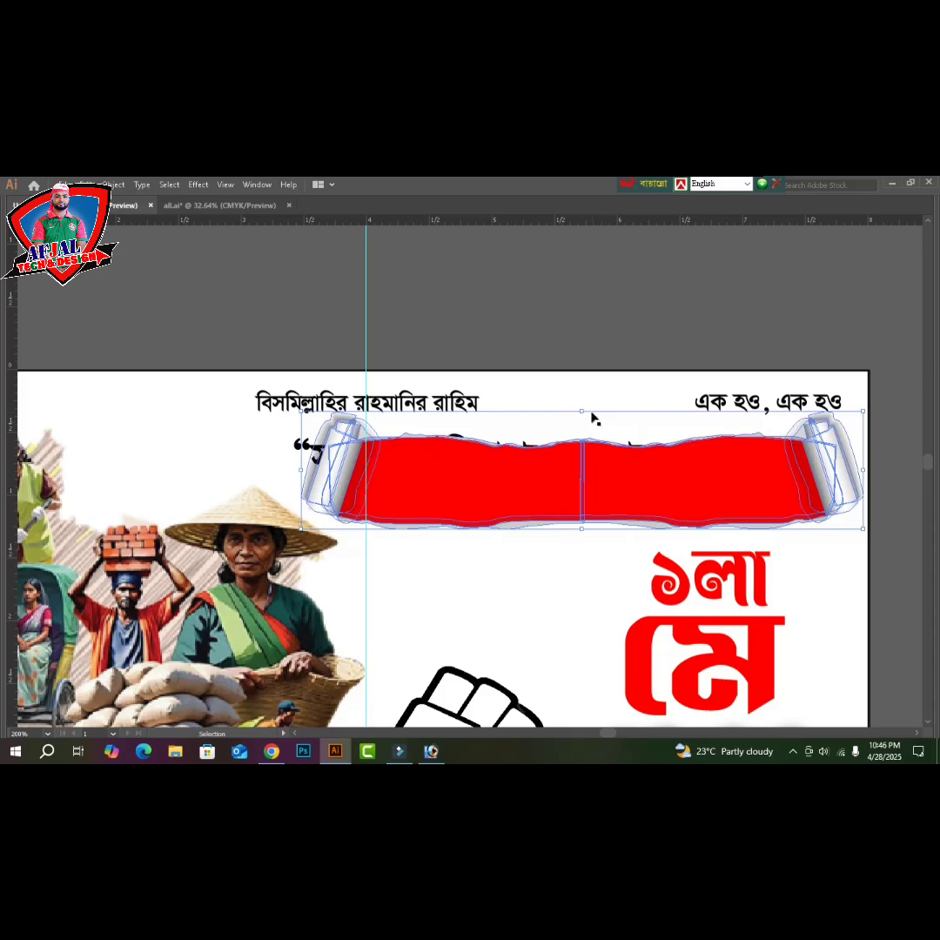
{"action": "left_click_drag", "start_coordinate": [585, 412], "coordinate": [585, 410]}
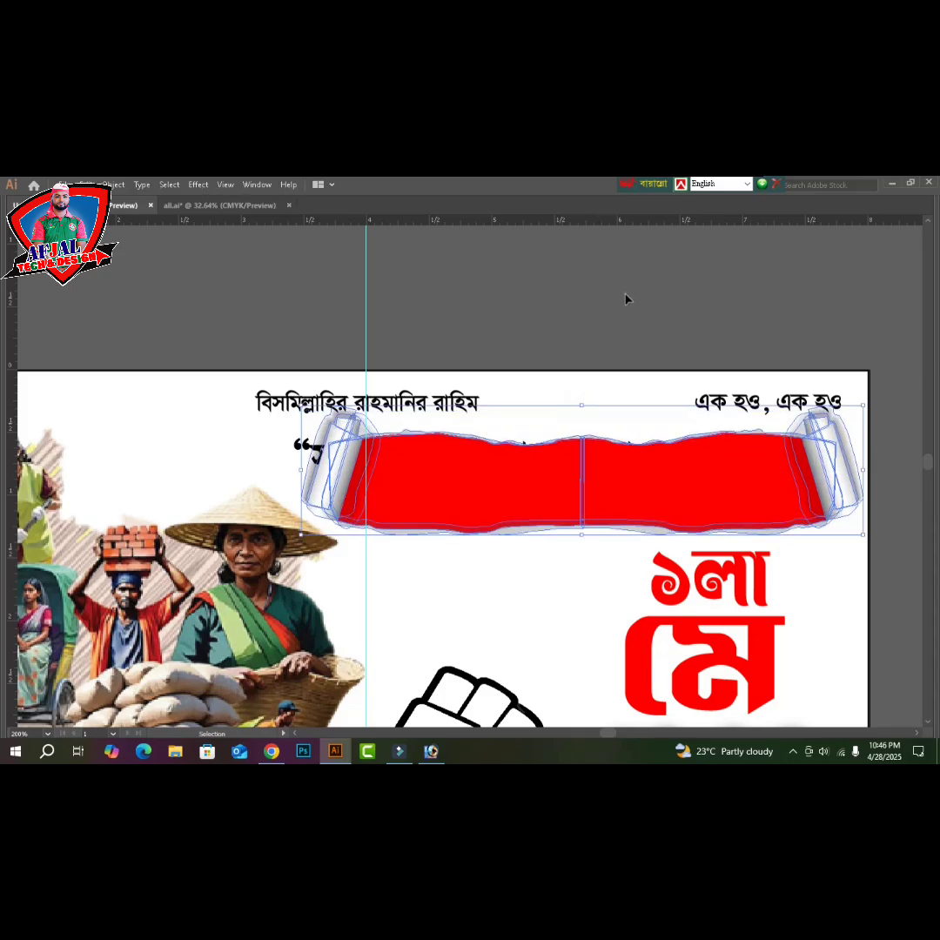
- Cut the ribbon and Paste in Back behind the slogan, then fine-tune ribbon size and text position
{"action": "key", "text": "a"}
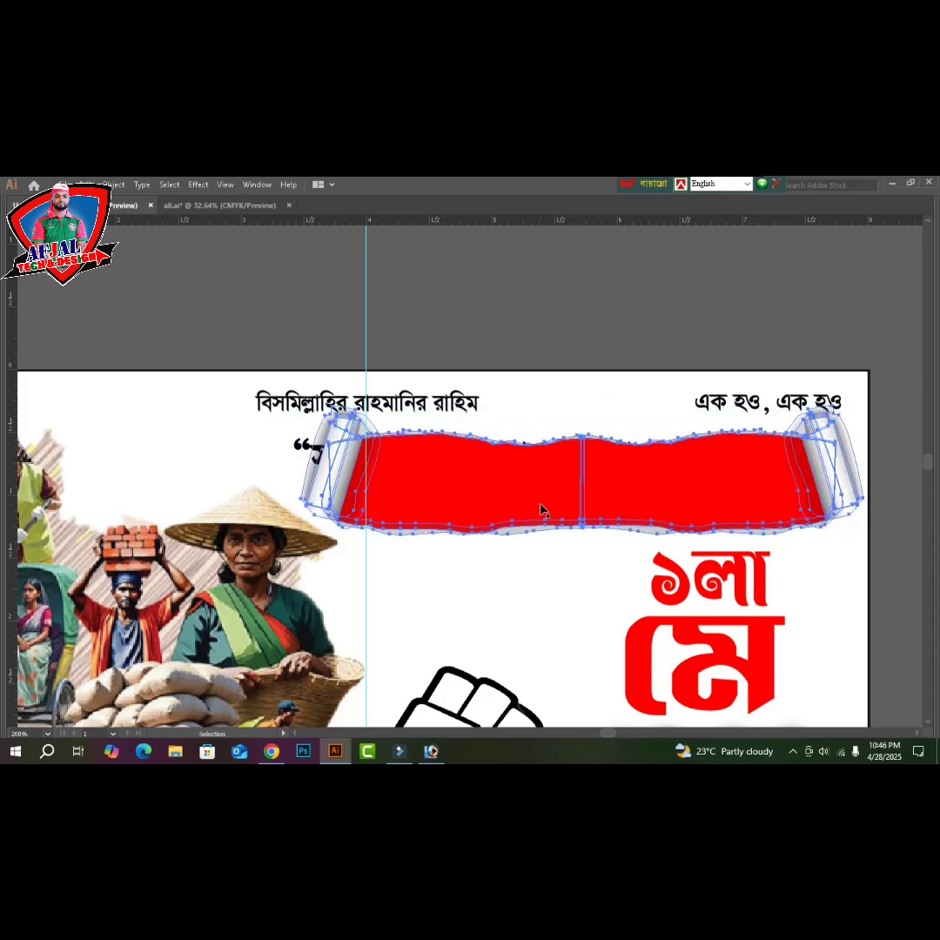
{"action": "key", "text": "ctrl+x"}
{"action": "left_click", "coordinate": [541, 507]}
{"action": "key", "text": "a"}
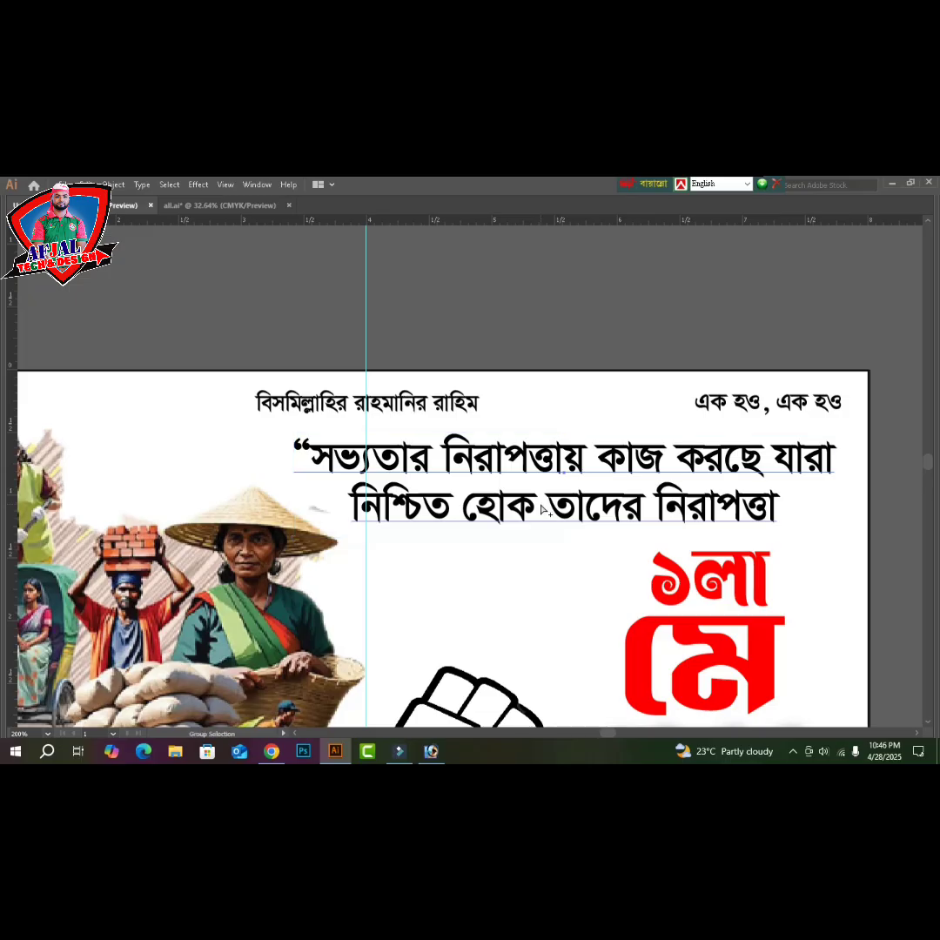
{"action": "key", "text": "ctrl+b"}
{"action": "key", "text": "v"}
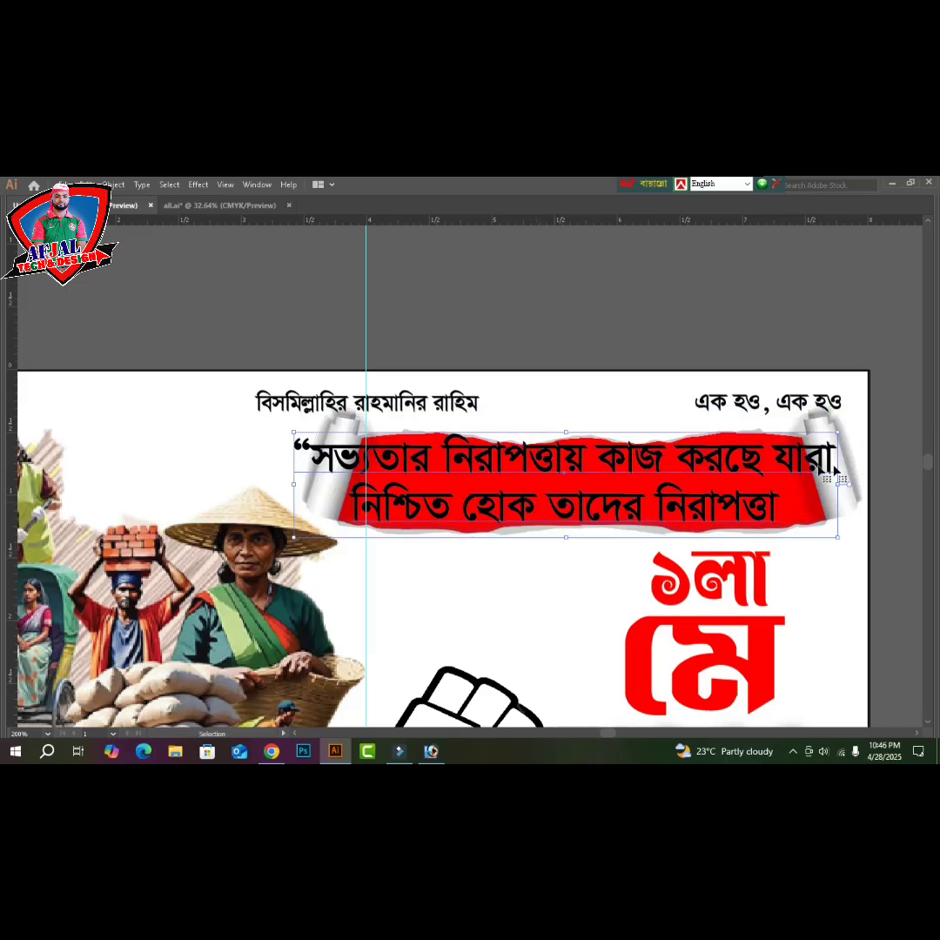
{"action": "left_click_drag", "start_coordinate": [834, 488], "coordinate": [780, 490]}
{"action": "key", "text": "Right"}
{"action": "key", "text": "Right"}
{"action": "key", "text": "Right"}
{"action": "key", "text": "Right"}
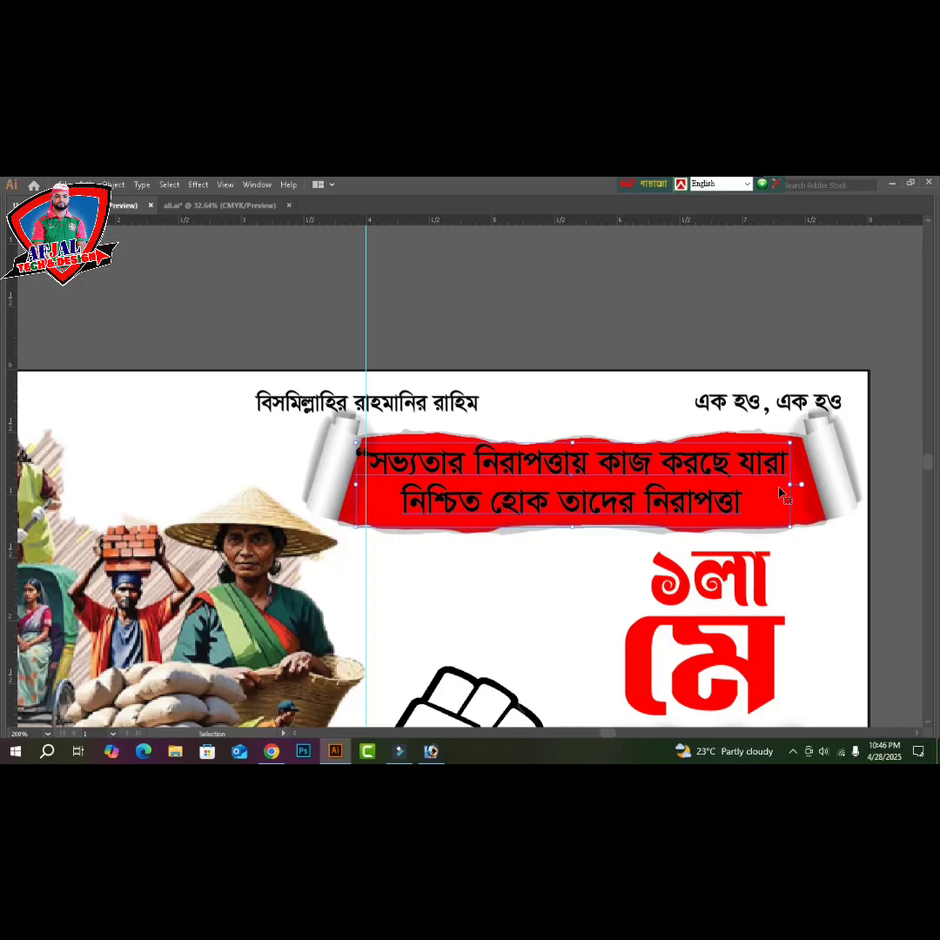
{"action": "key", "text": "Right"}
{"action": "key", "text": "Right"}
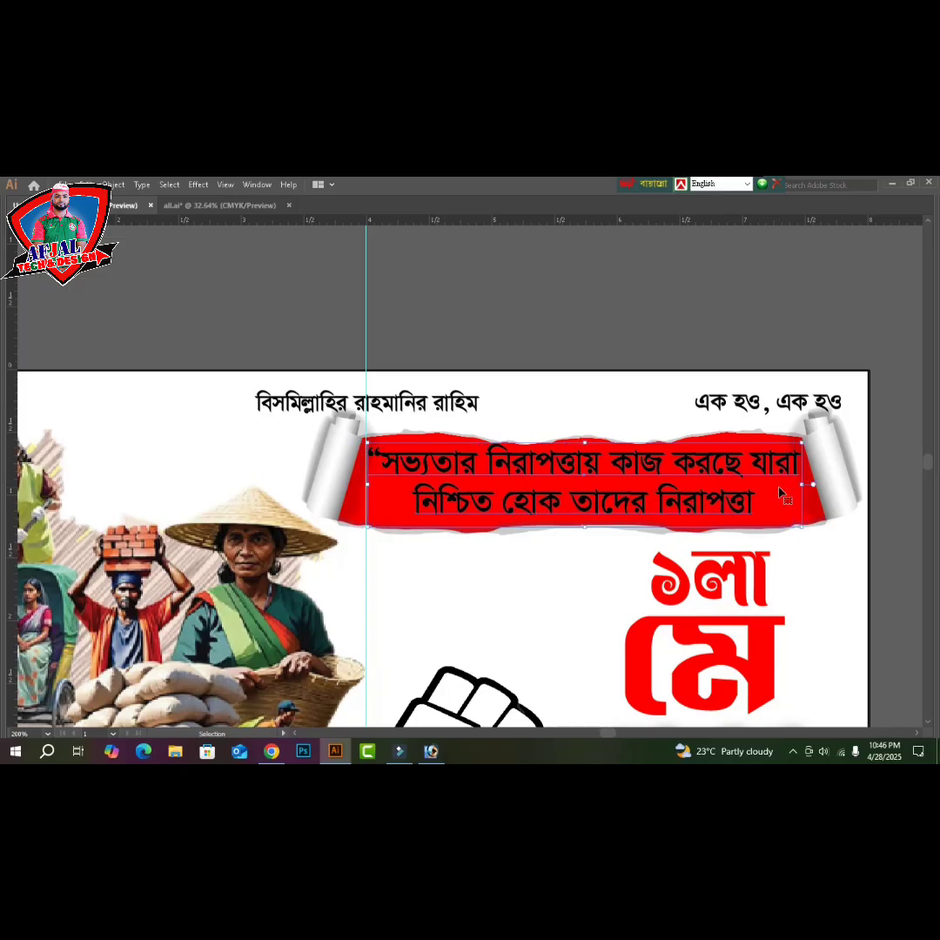
{"action": "key", "text": "Down"}
- Set the slogan text fill to white and fit the whole poster in the window
{"action": "key", "text": "Tab"}
{"action": "scroll", "coordinate": [807, 460], "scroll_direction": "left", "scroll_amount": 2}
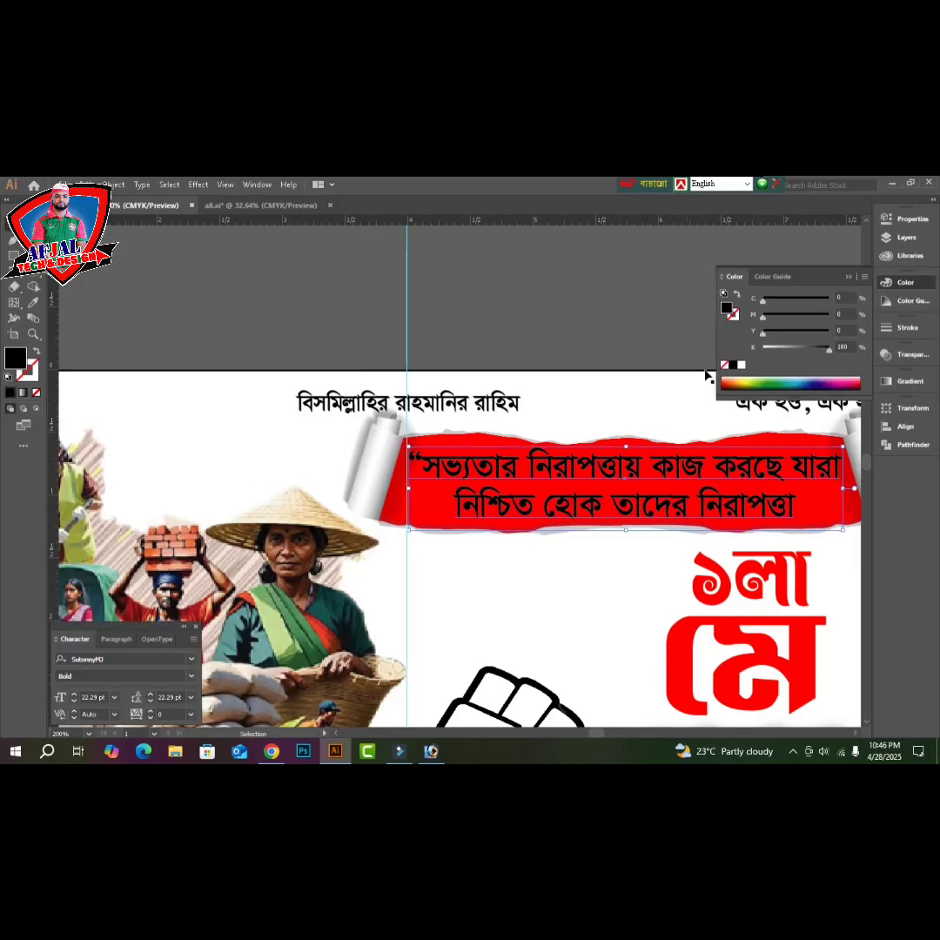
{"action": "left_click", "coordinate": [598, 320]}
{"action": "key", "text": "Tab"}
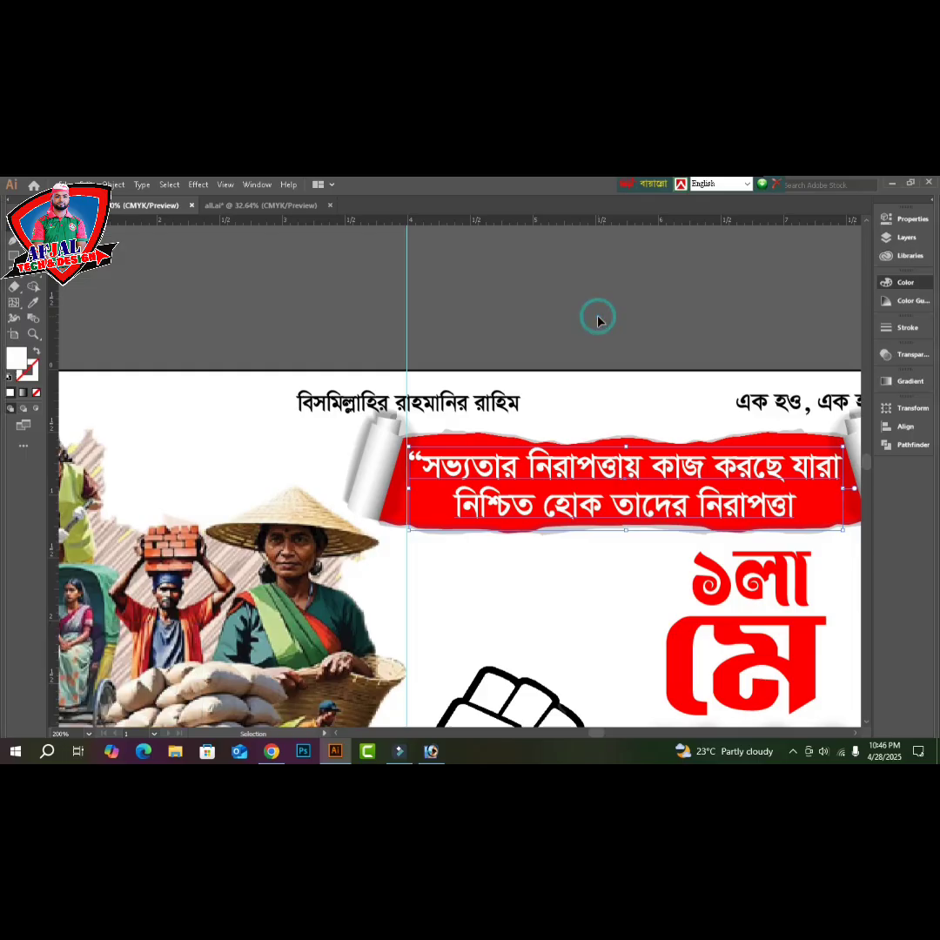
{"action": "scroll", "coordinate": [599, 322], "scroll_direction": "right", "scroll_amount": 2}
{"action": "key", "text": "ctrl+0"}
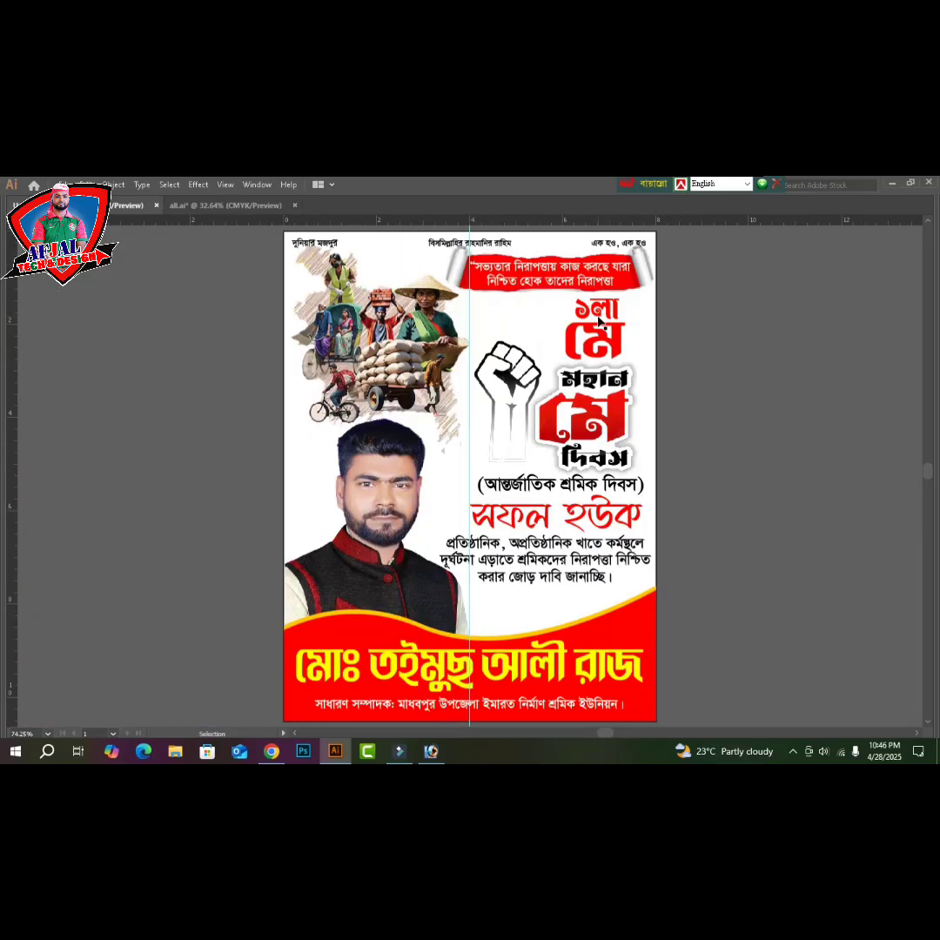
{"action": "scroll", "coordinate": [598, 322], "scroll_direction": "up", "scroll_amount": 2}
{"action": "key", "text": "v"}
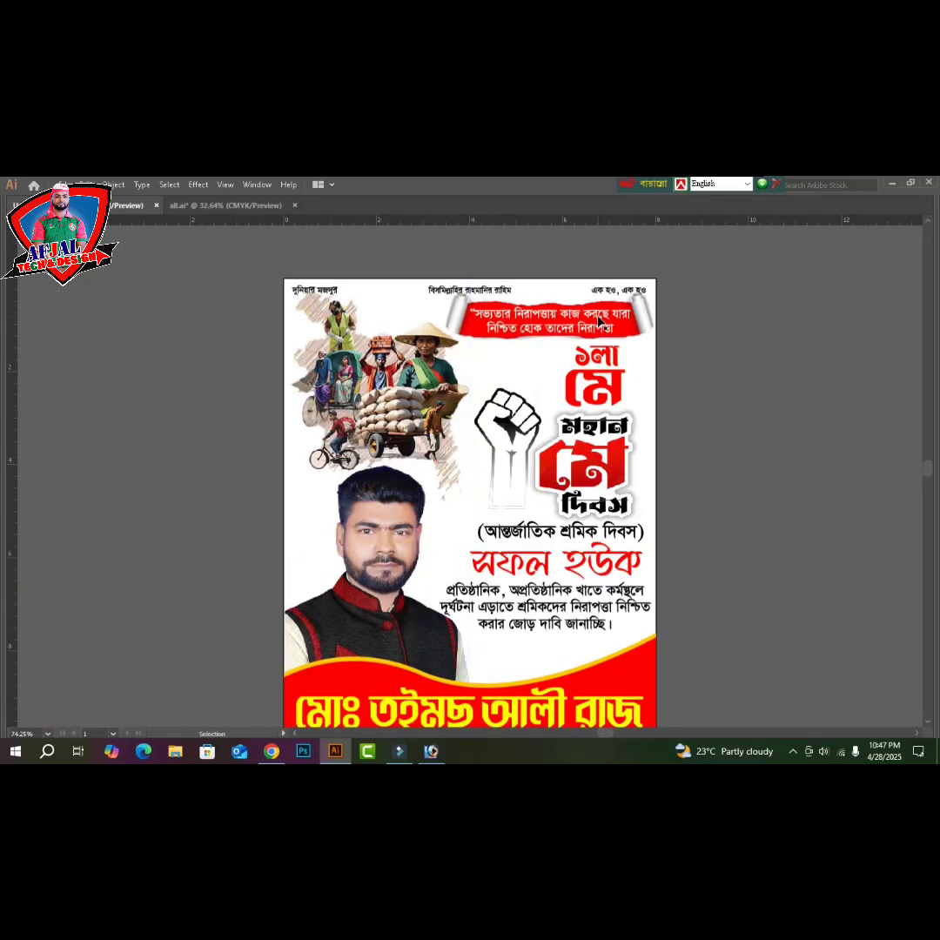
{"action": "left_click_drag", "start_coordinate": [229, 269], "coordinate": [766, 673]}
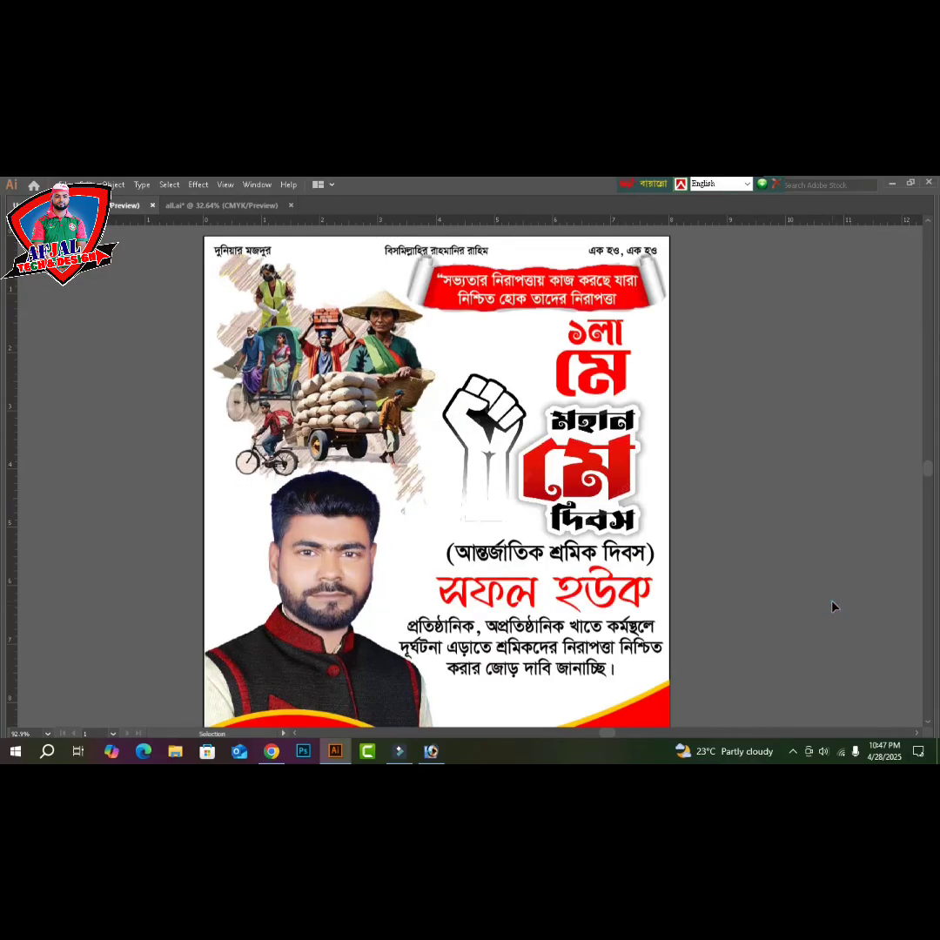
{"action": "key", "text": "ctrl+minus"}
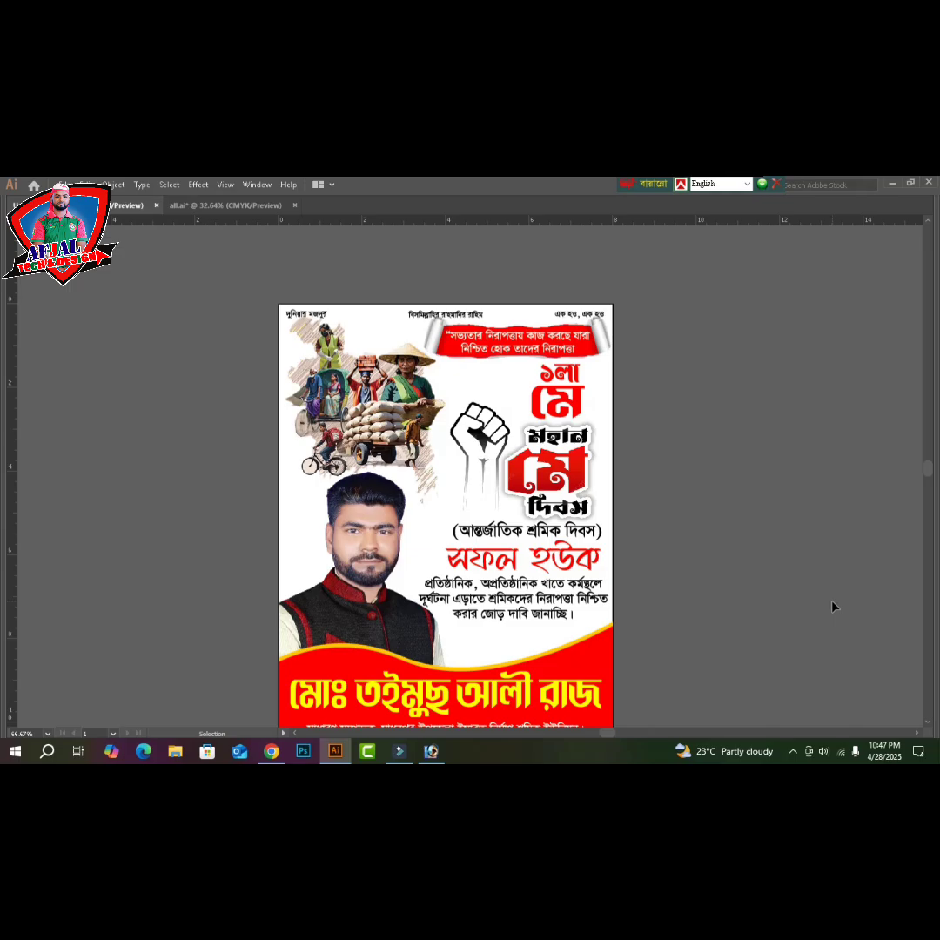
{"action": "key", "text": "ctrl+o"}
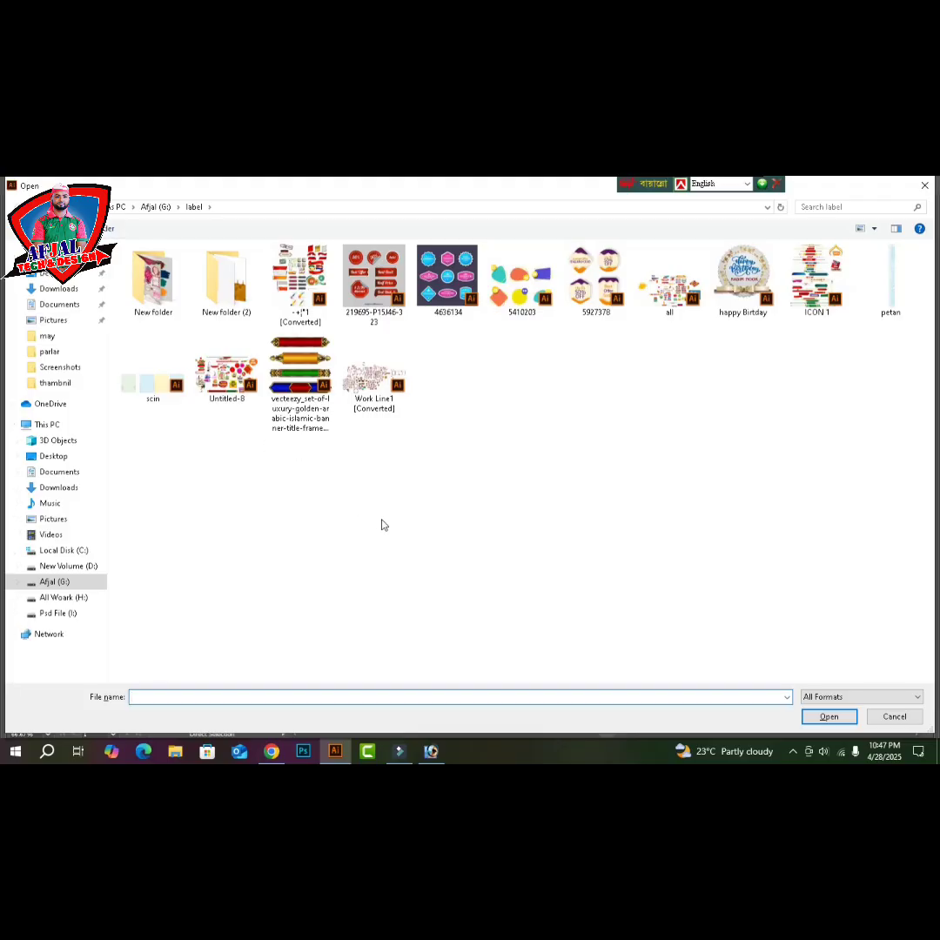
- Browse to Psd File (I:) > all psd bagraund > 2021 in the Open dialog
{"action": "left_click", "coordinate": [59, 613]}
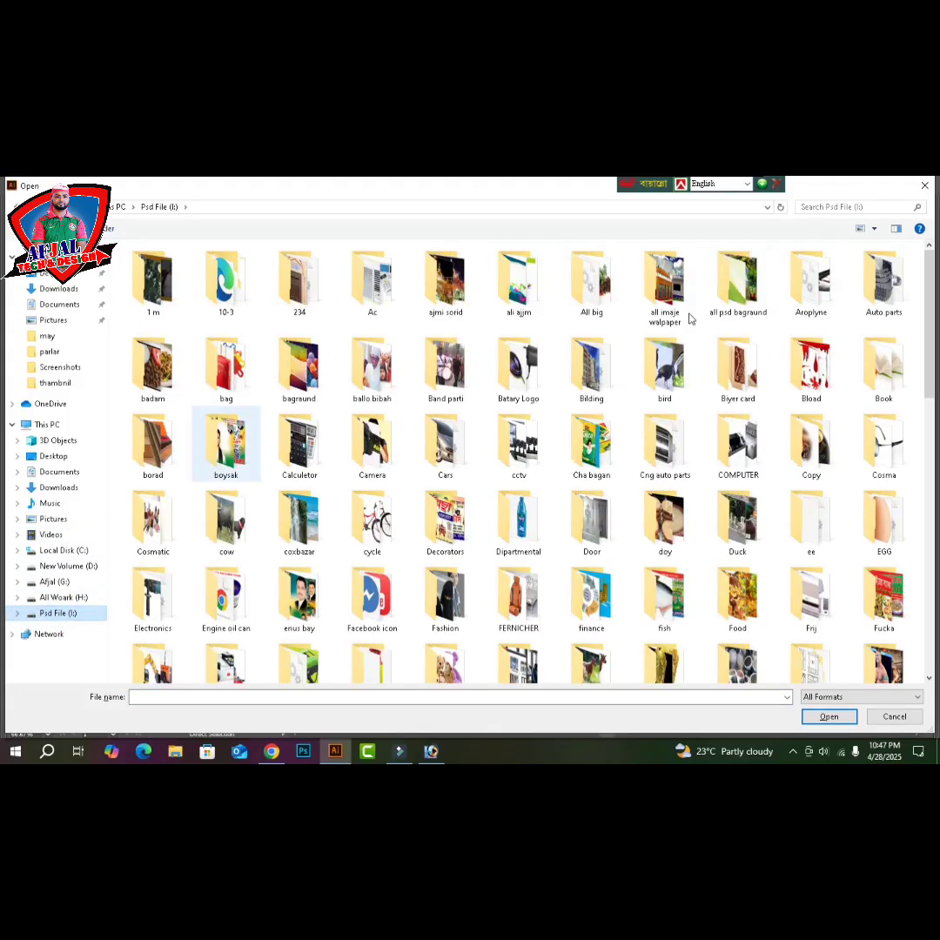
{"action": "left_click", "coordinate": [738, 283]}
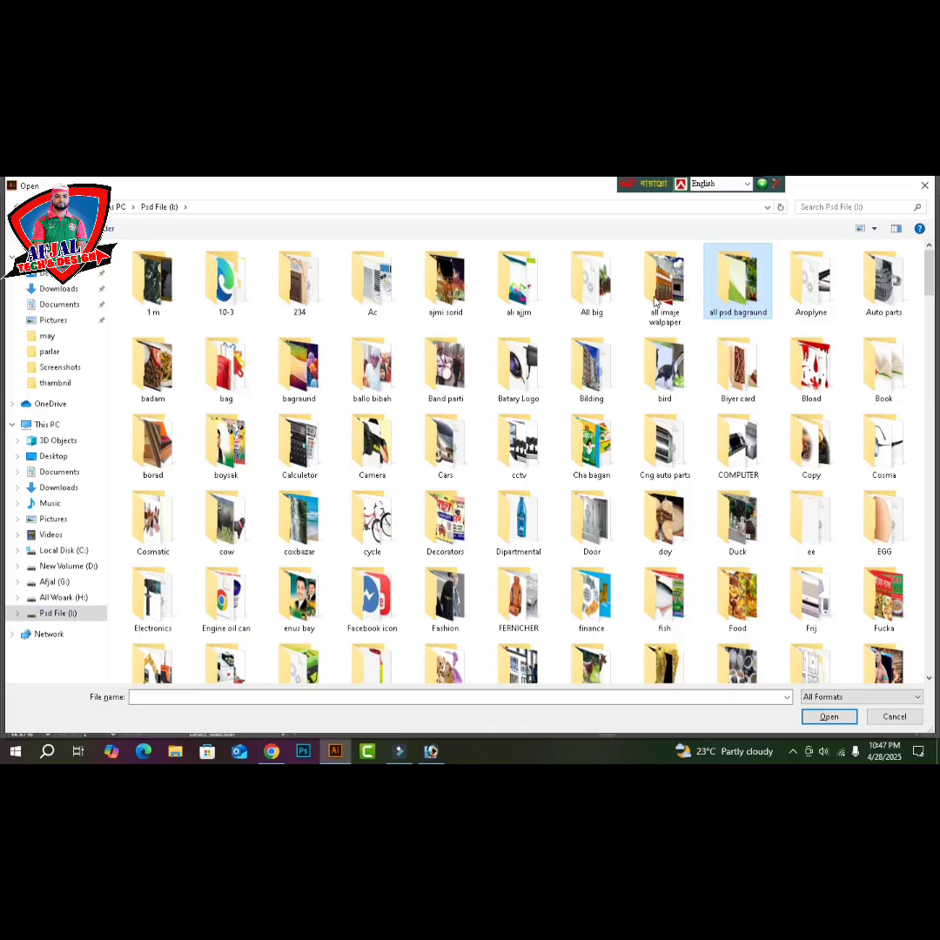
{"action": "key", "text": "Return"}
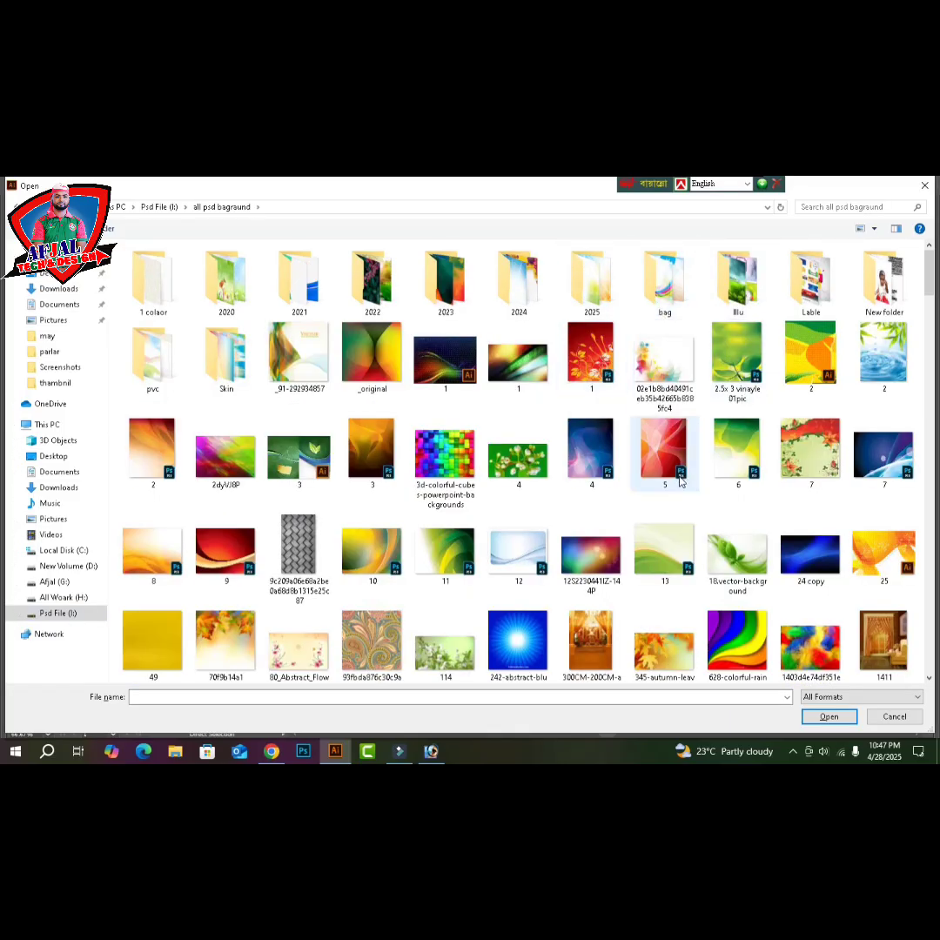
{"action": "scroll", "coordinate": [679, 482], "scroll_direction": "down", "scroll_amount": 6}
{"action": "scroll", "coordinate": [680, 482], "scroll_direction": "up", "scroll_amount": 6}
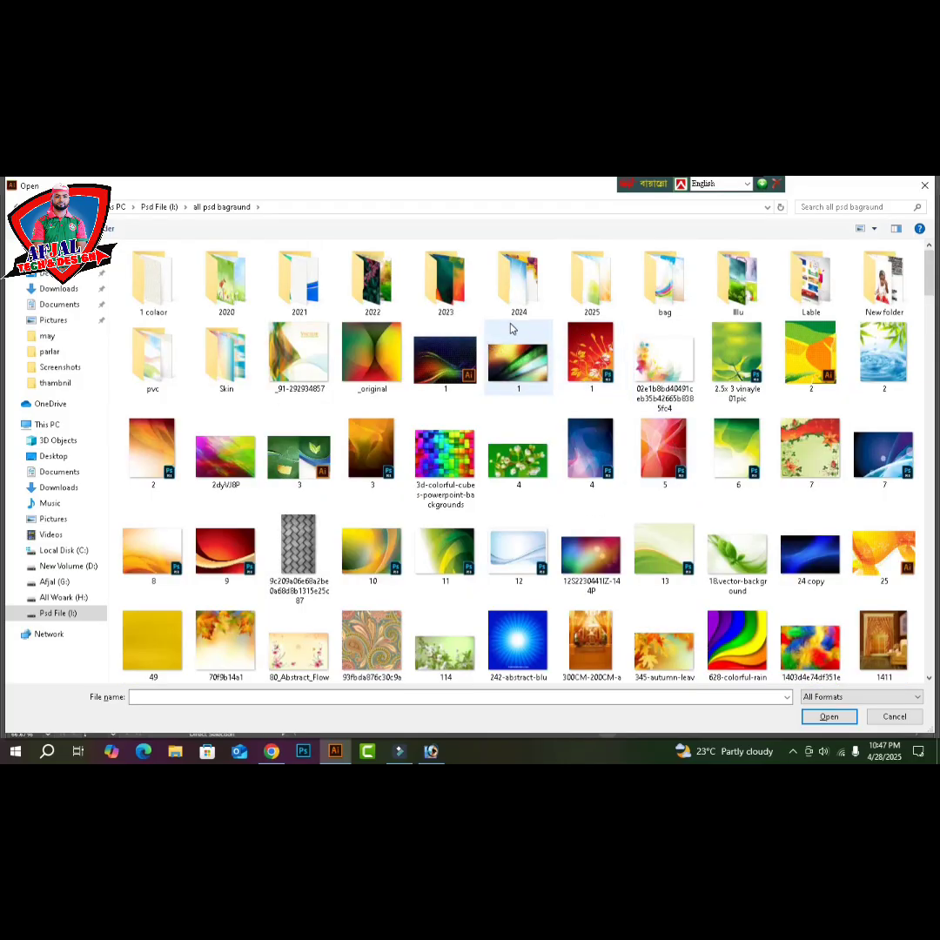
{"action": "double_click", "coordinate": [305, 296]}
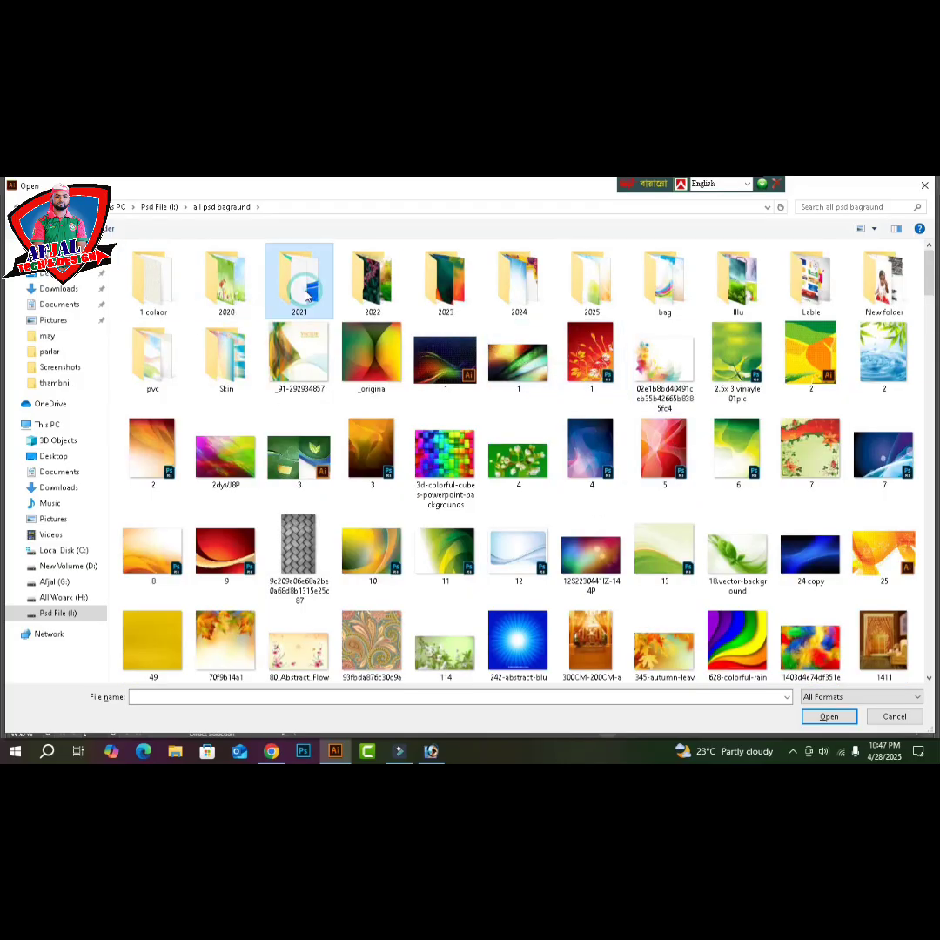
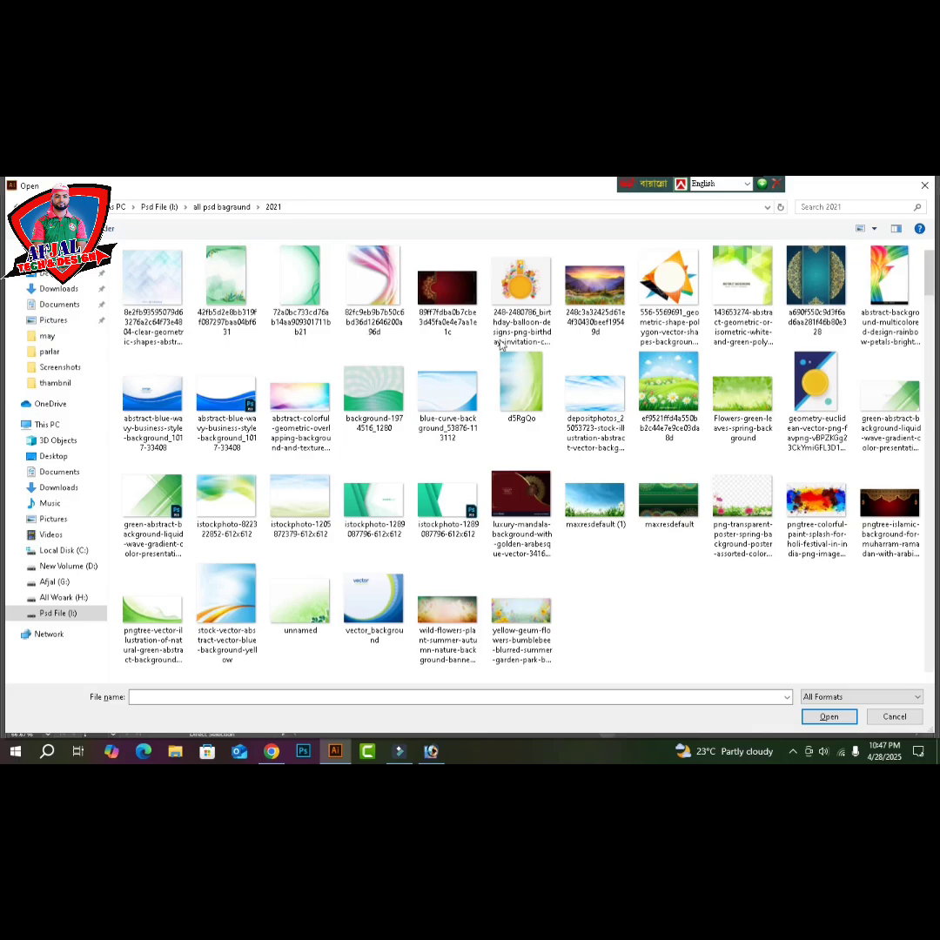
- Look through the ali ajjm folder on Psd File (I:) in large icon view for a sky background
{"action": "key", "text": "BackSpace"}
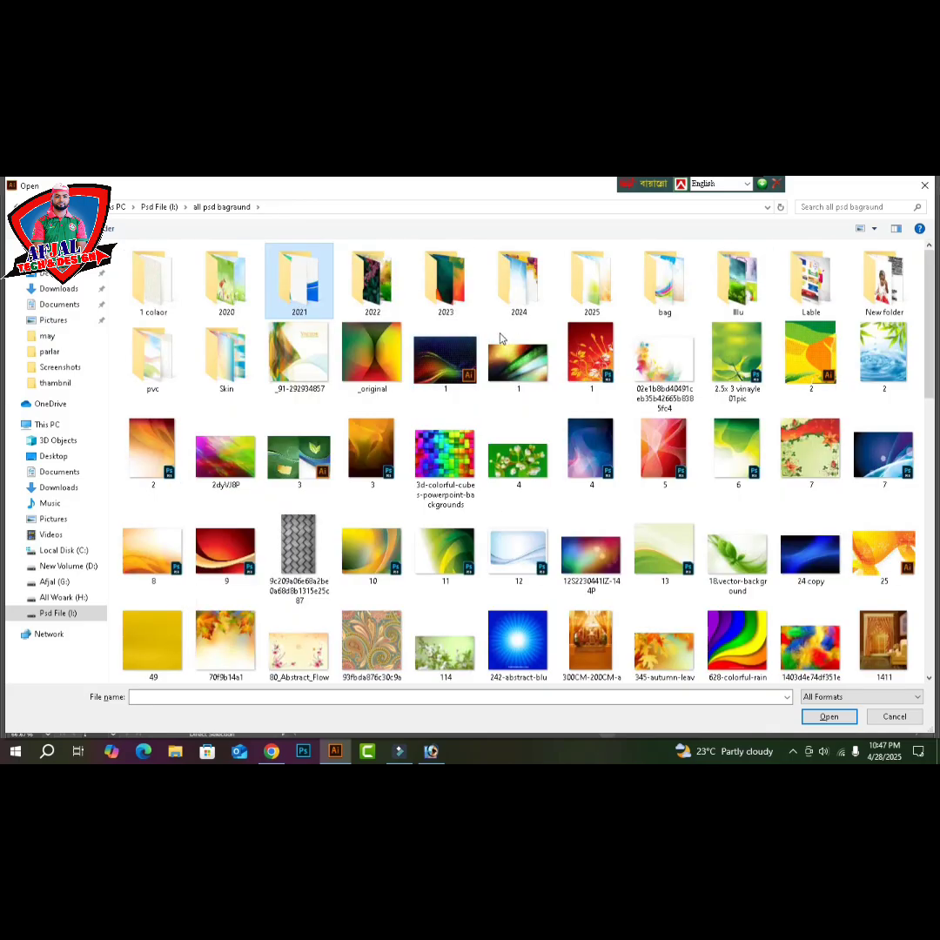
{"action": "key", "text": "BackSpace"}
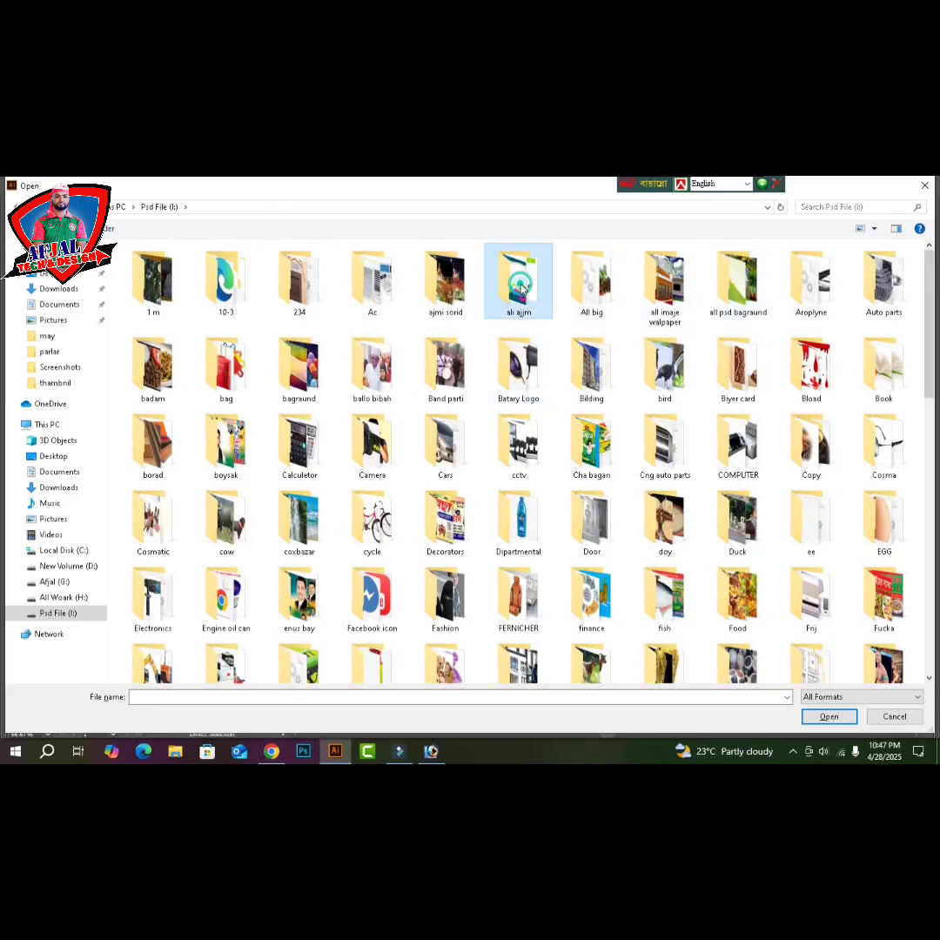
{"action": "double_click", "coordinate": [520, 290]}
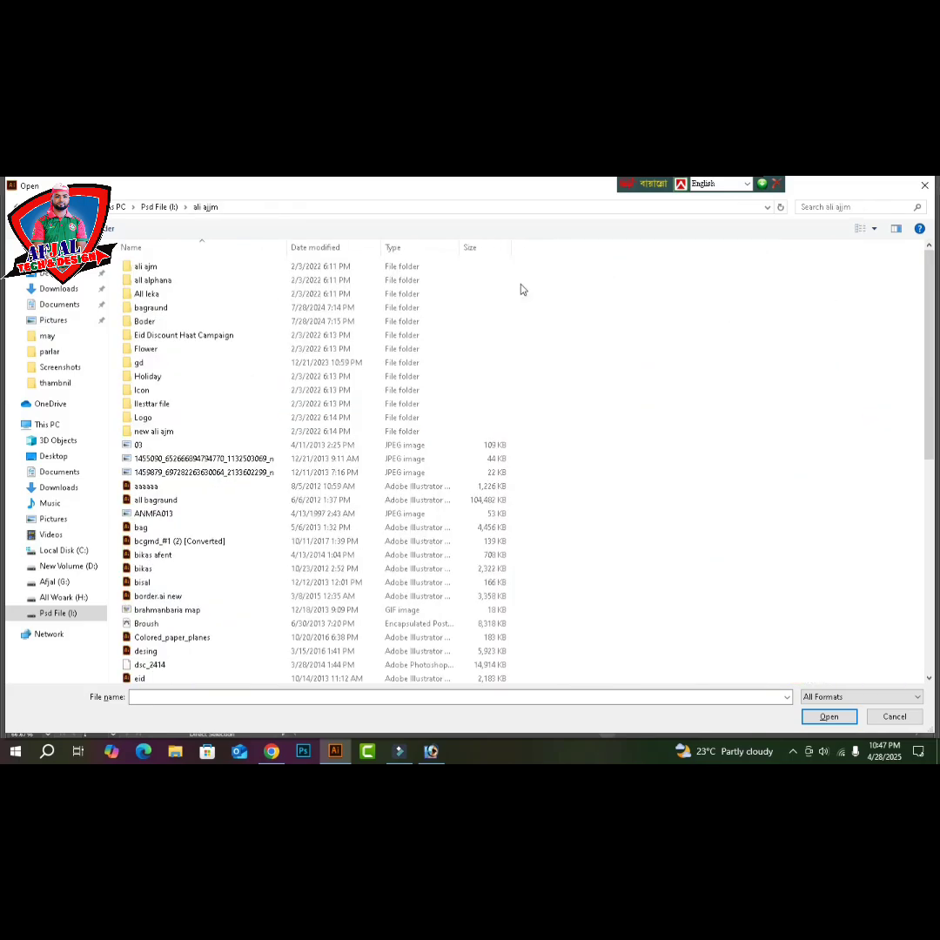
{"action": "left_click", "coordinate": [874, 228]}
{"action": "left_click", "coordinate": [874, 228]}
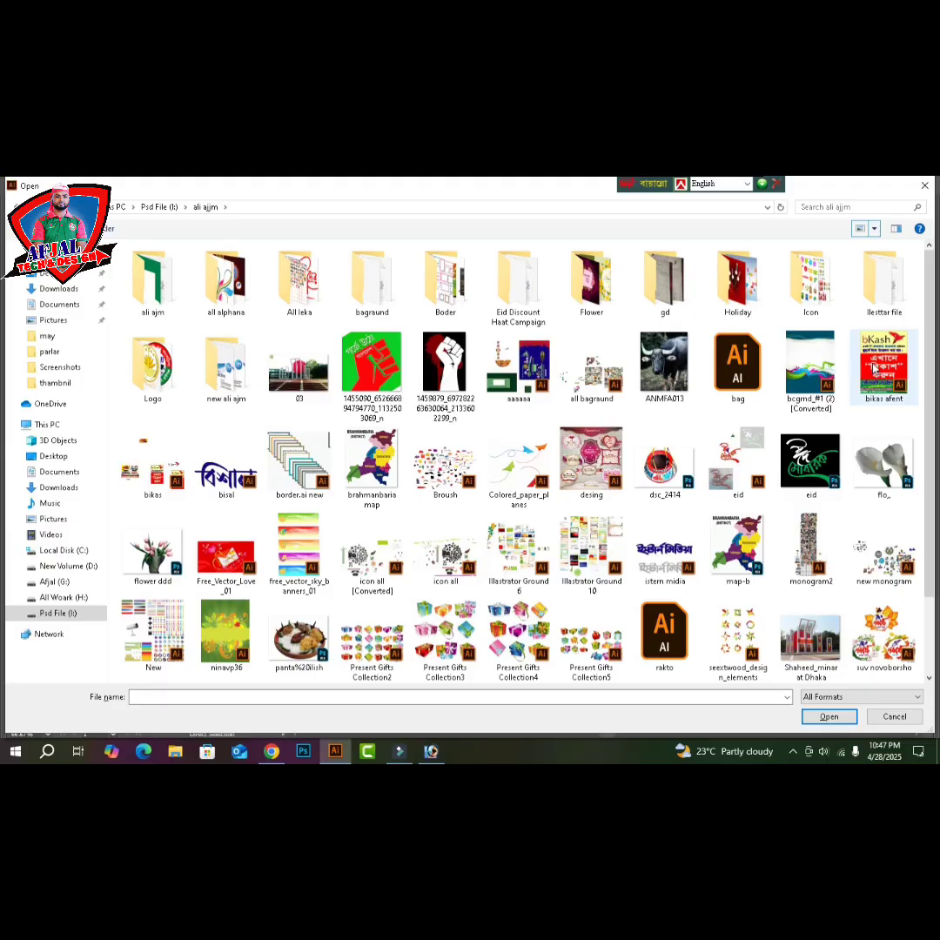
{"action": "scroll", "coordinate": [879, 357], "scroll_direction": "down", "scroll_amount": 1}
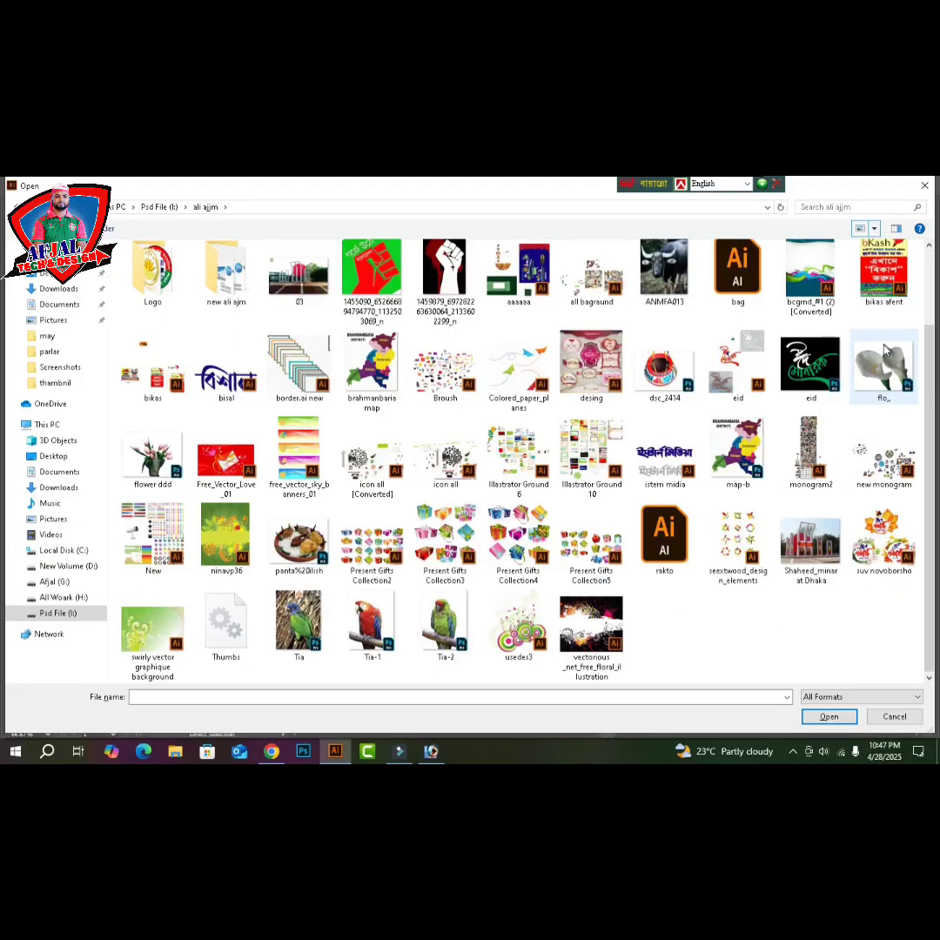
{"action": "scroll", "coordinate": [885, 350], "scroll_direction": "up", "scroll_amount": 1}
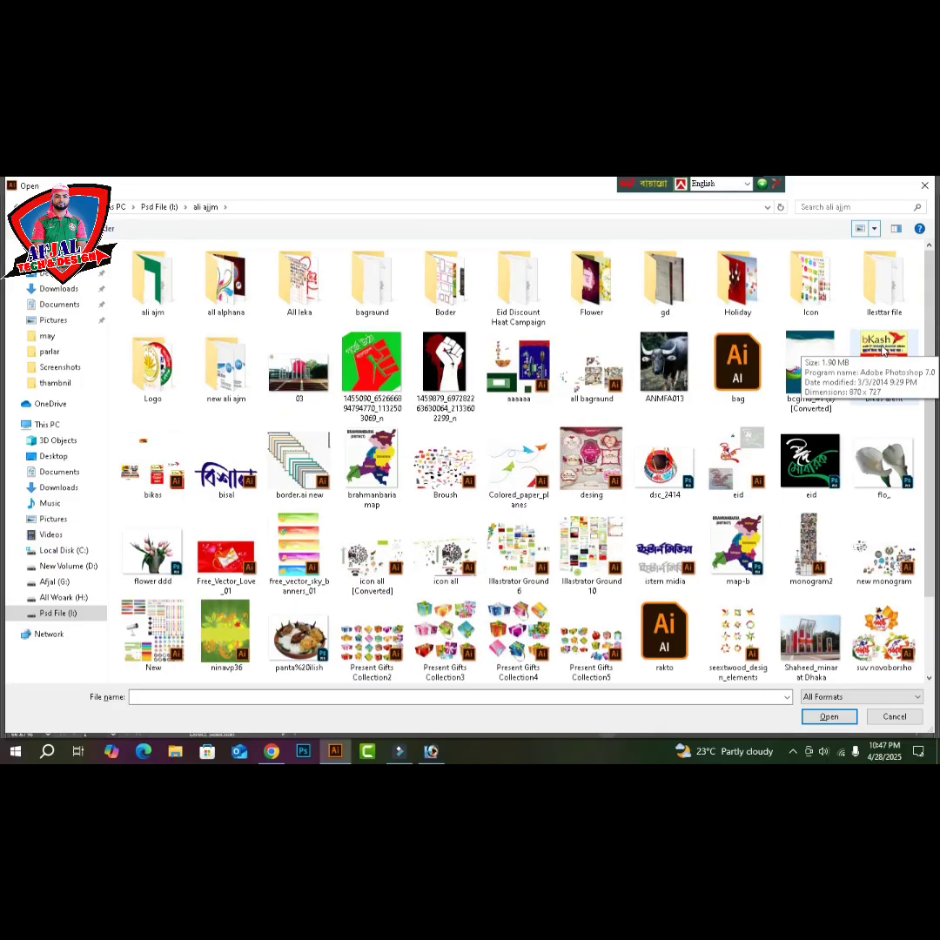
{"action": "left_click", "coordinate": [222, 366]}
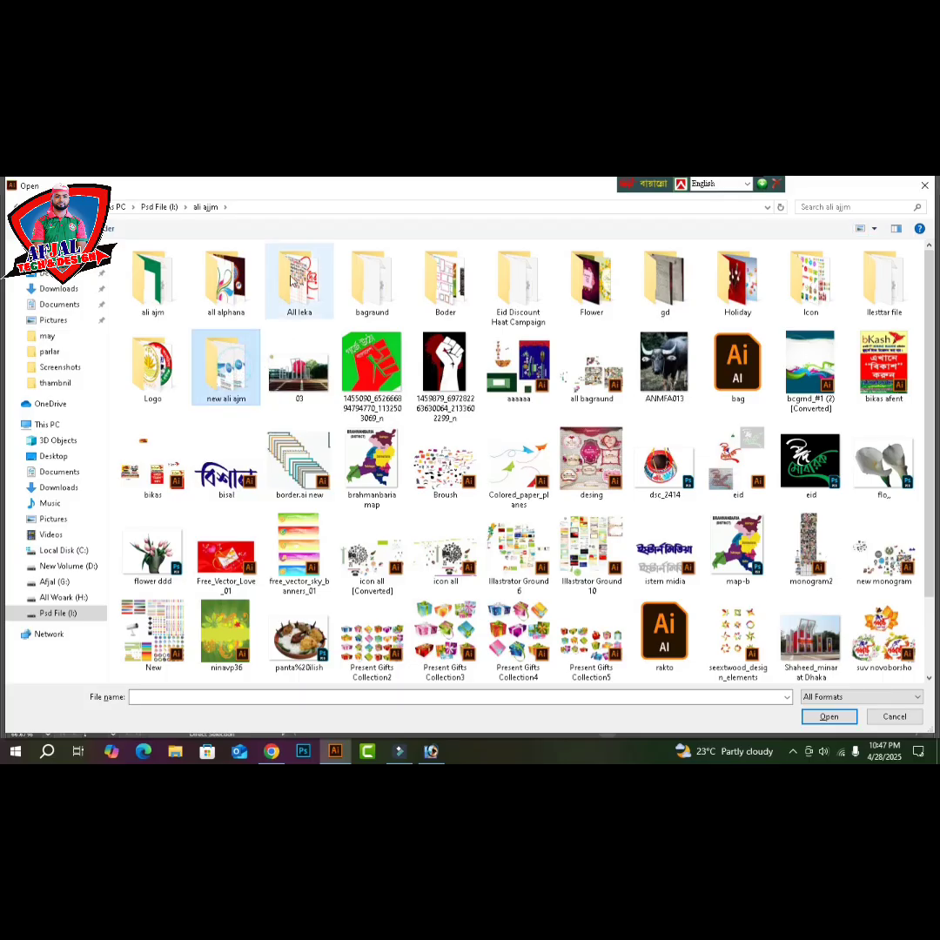
{"action": "left_click", "coordinate": [226, 280]}
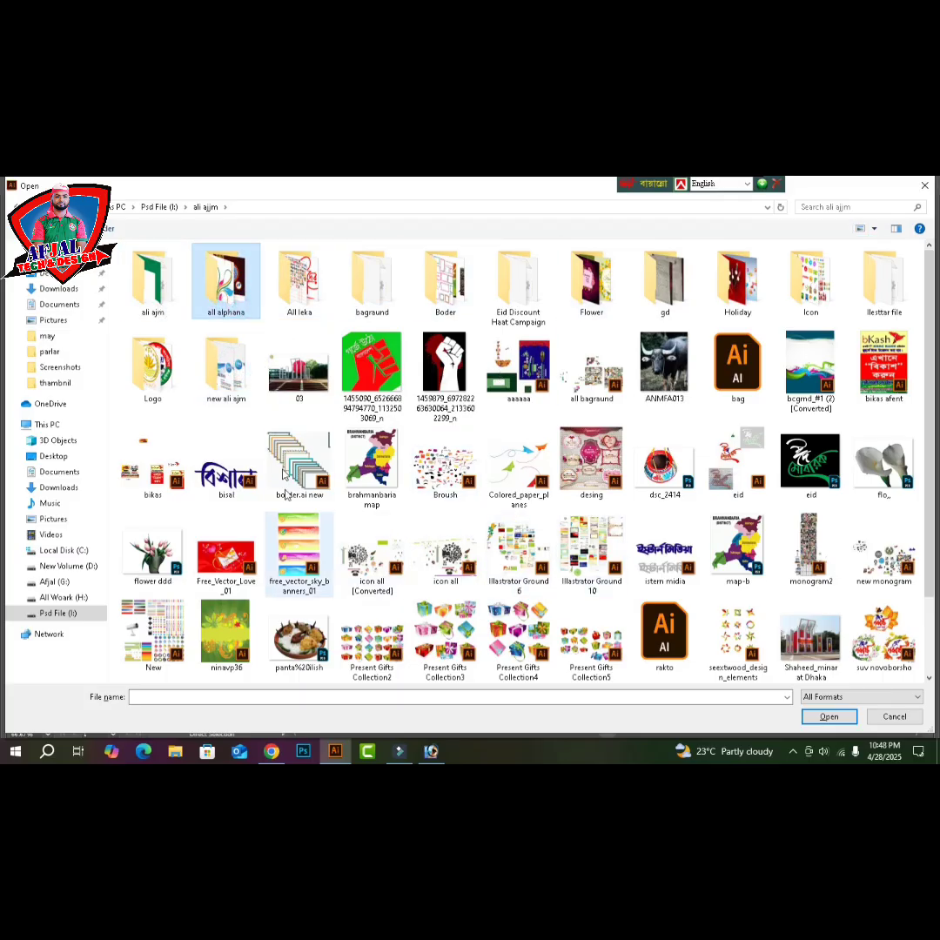
{"action": "left_click", "coordinate": [299, 550]}
{"action": "scroll", "coordinate": [610, 513], "scroll_direction": "down", "scroll_amount": 1}
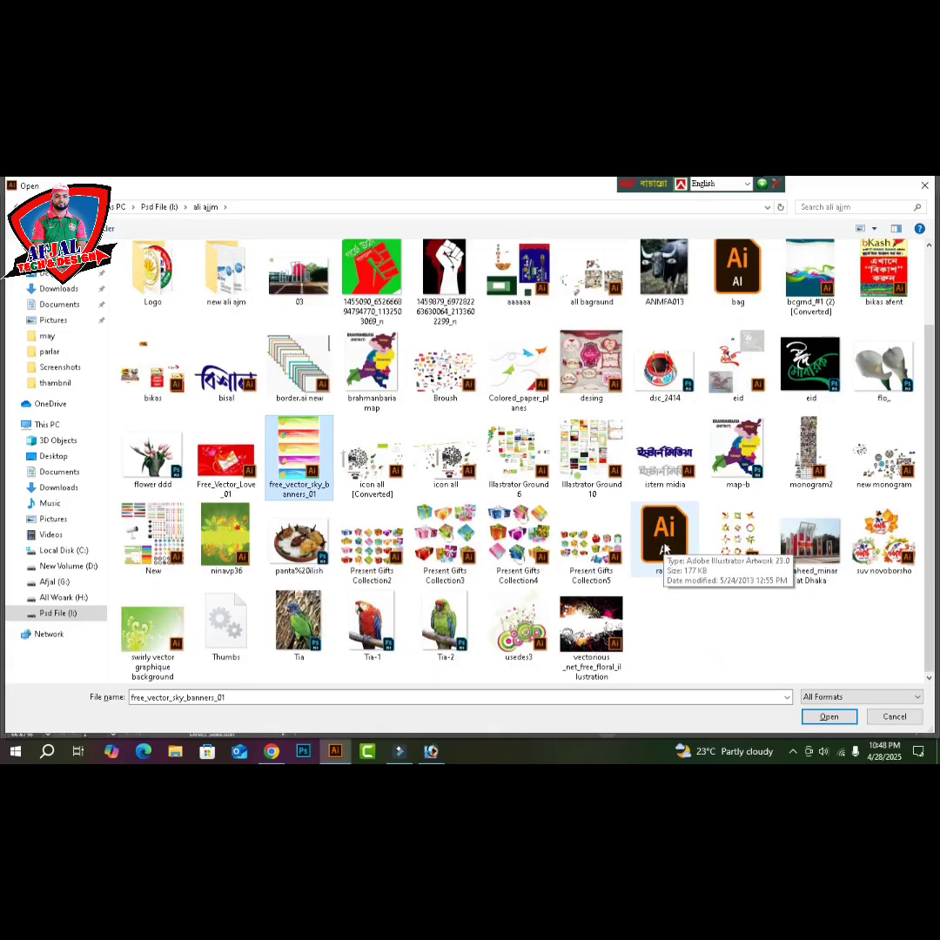
{"action": "scroll", "coordinate": [722, 435], "scroll_direction": "up", "scroll_amount": 1}
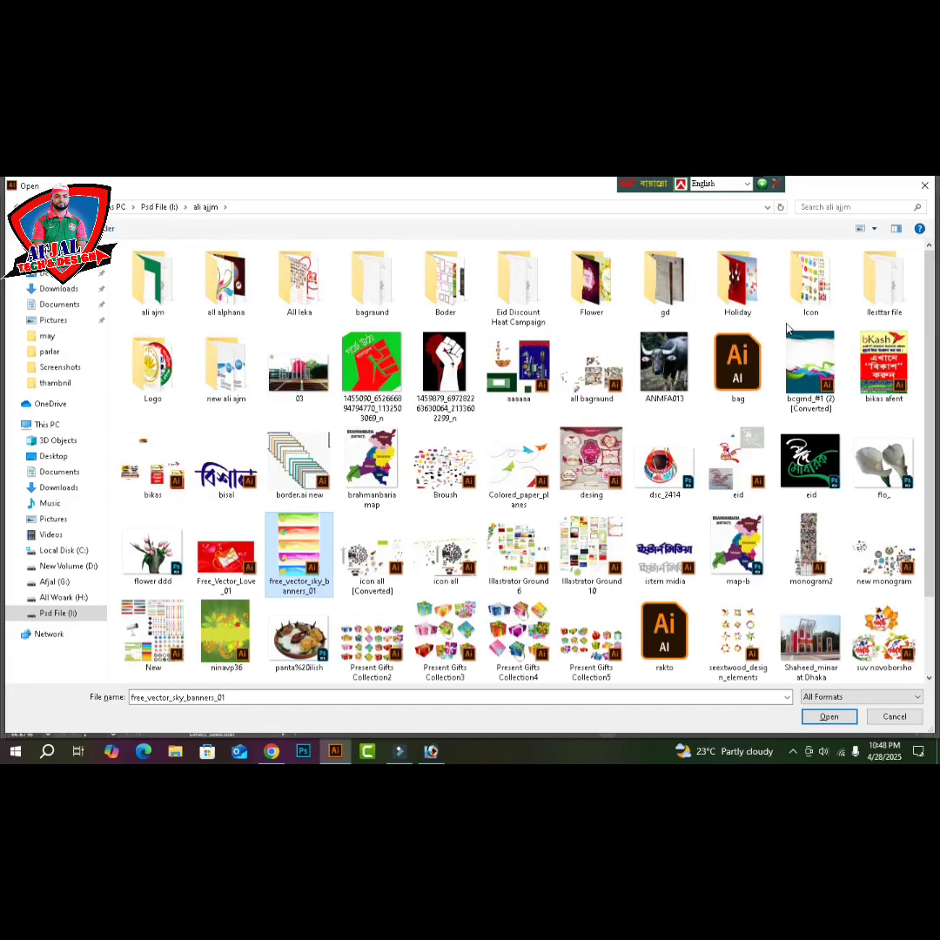
- Check the icon and label folders on the Afjal (G:) drive for a suitable image
{"action": "key", "text": "BackSpace"}
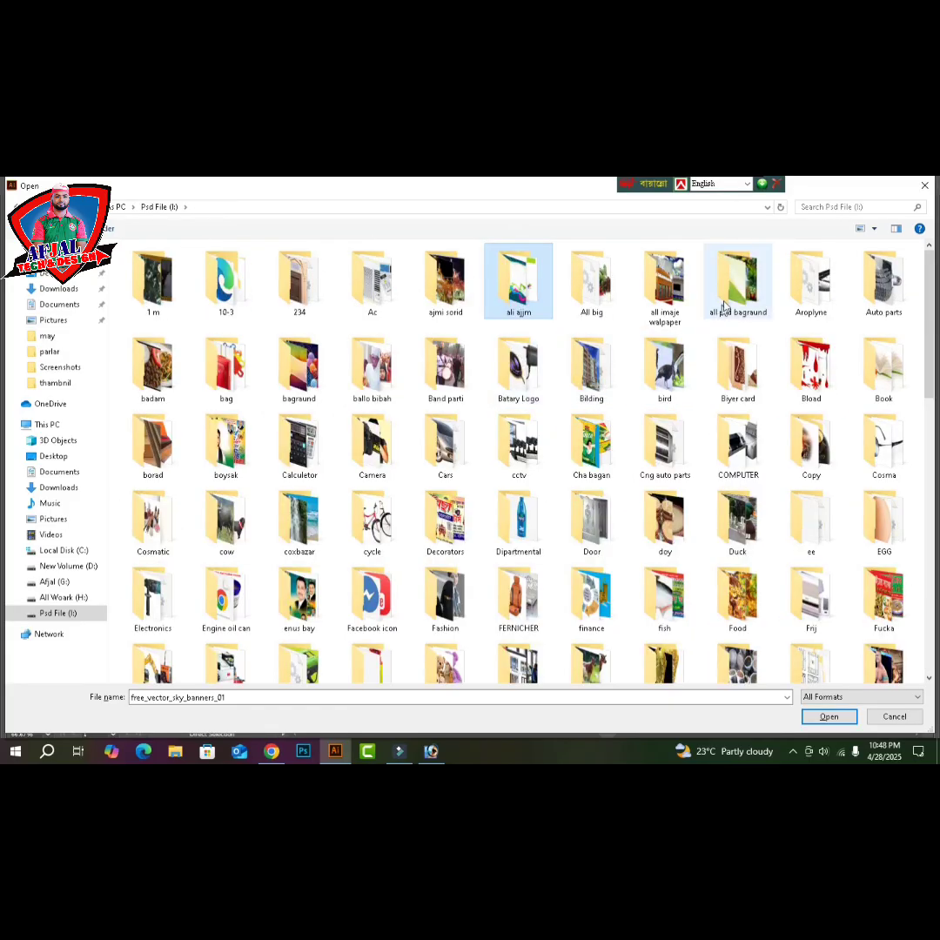
{"action": "key", "text": "BackSpace"}
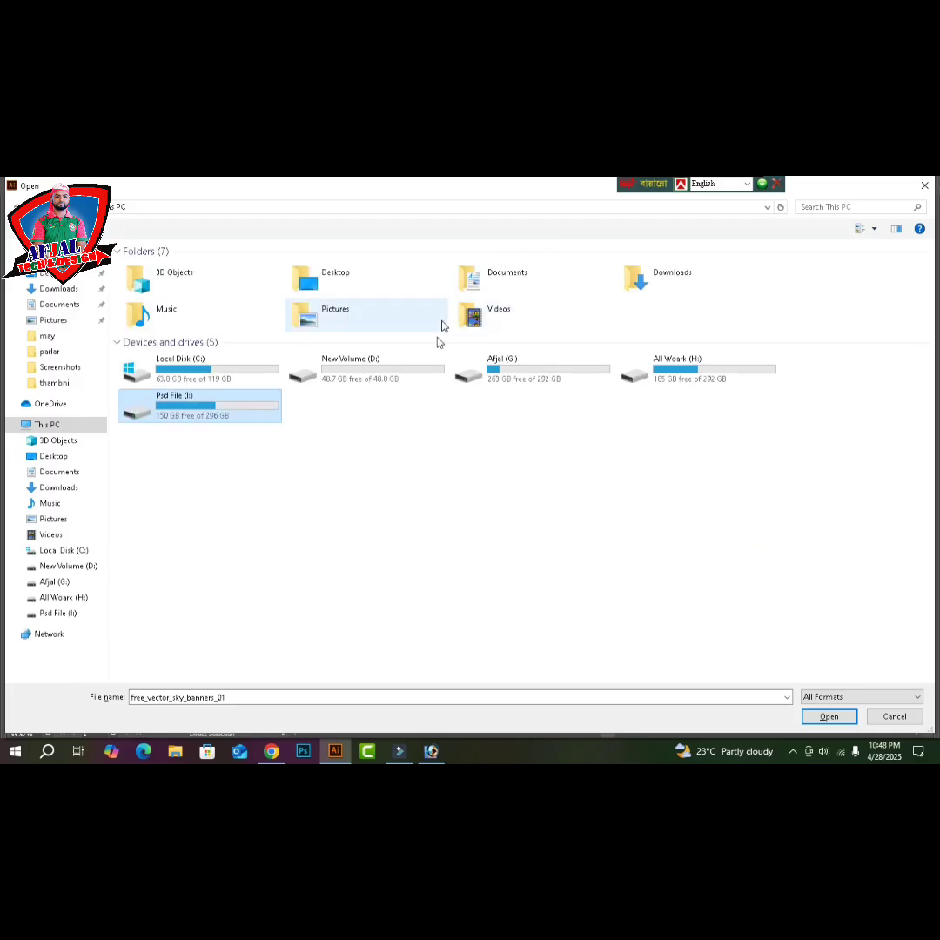
{"action": "double_click", "coordinate": [561, 376]}
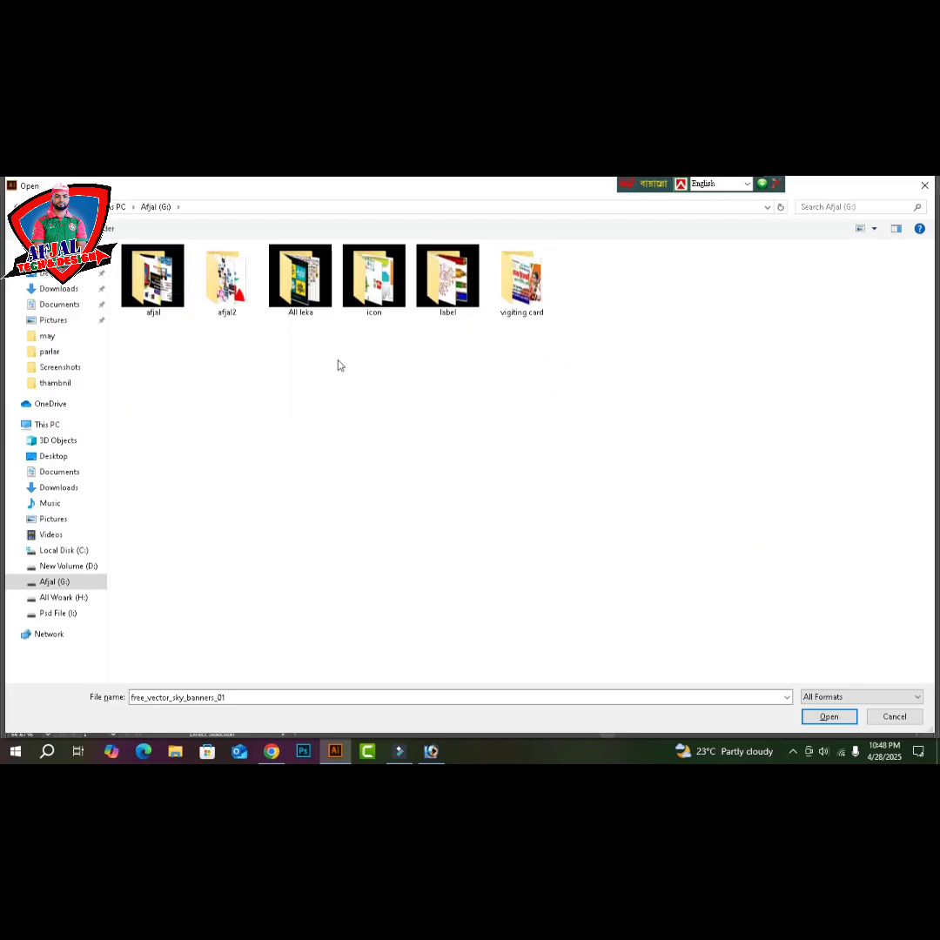
{"action": "double_click", "coordinate": [374, 277]}
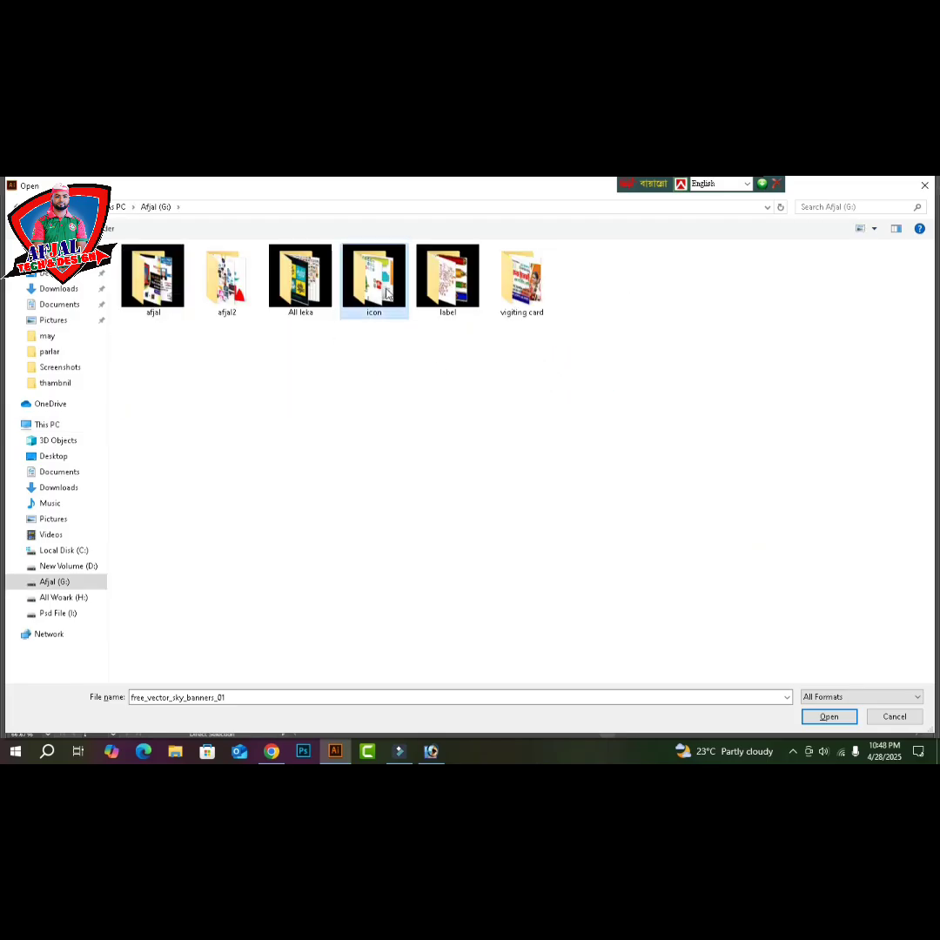
{"action": "left_click", "coordinate": [262, 426]}
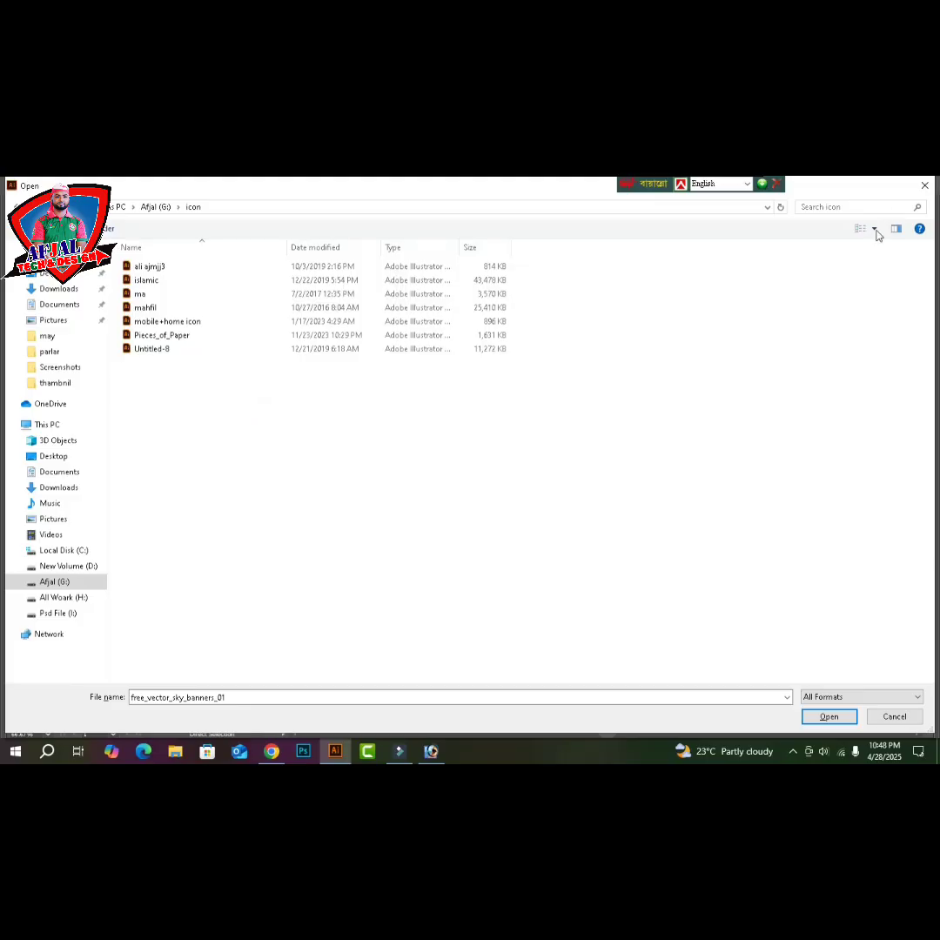
{"action": "left_click", "coordinate": [875, 229]}
{"action": "left_click", "coordinate": [874, 229]}
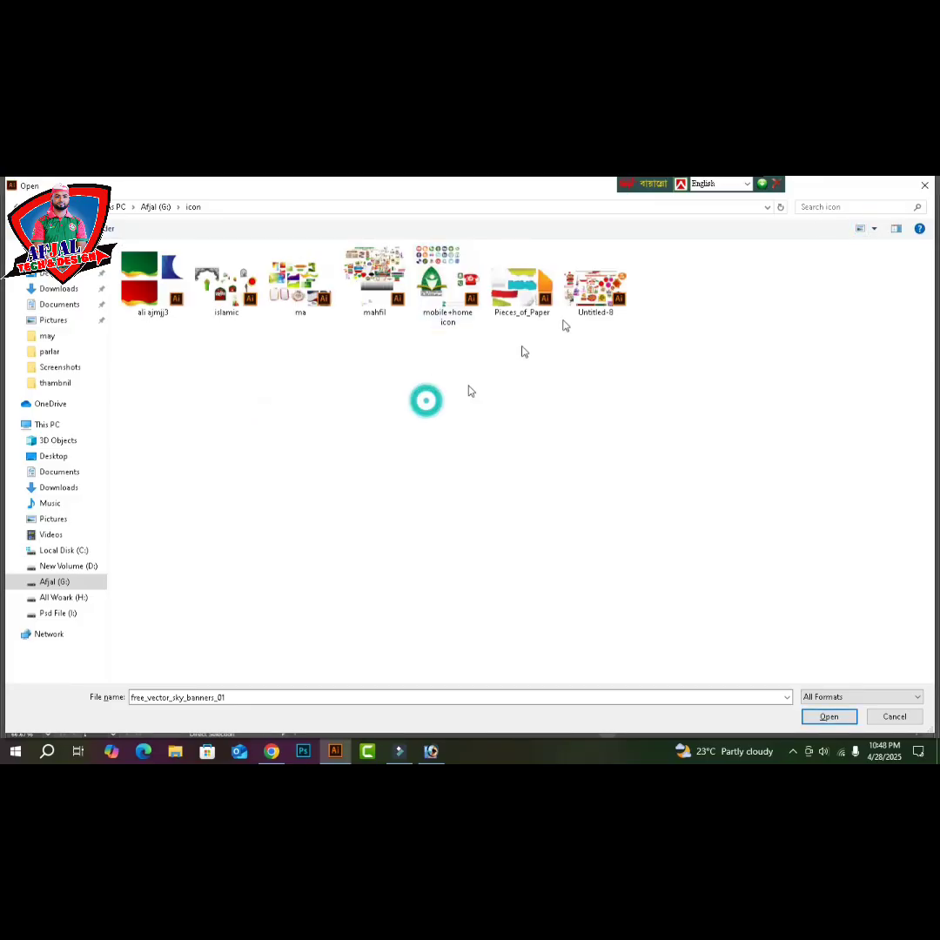
{"action": "left_click", "coordinate": [280, 303]}
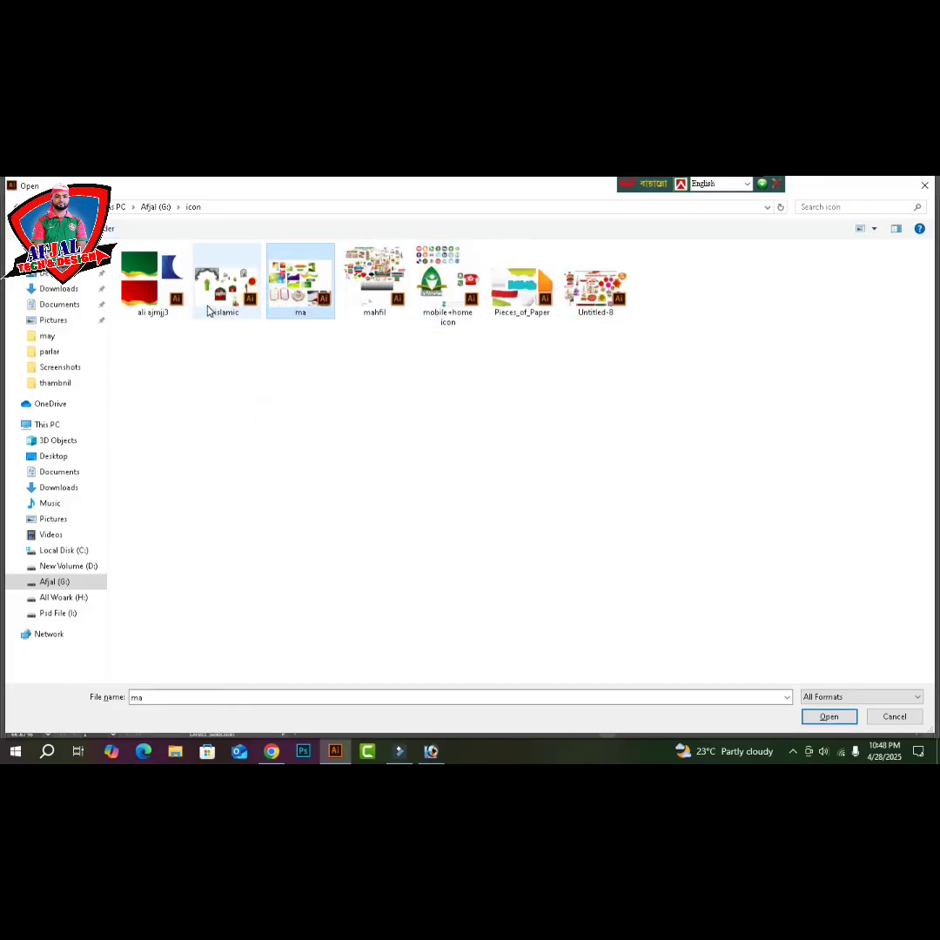
{"action": "left_click", "coordinate": [226, 288]}
{"action": "left_click", "coordinate": [155, 307]}
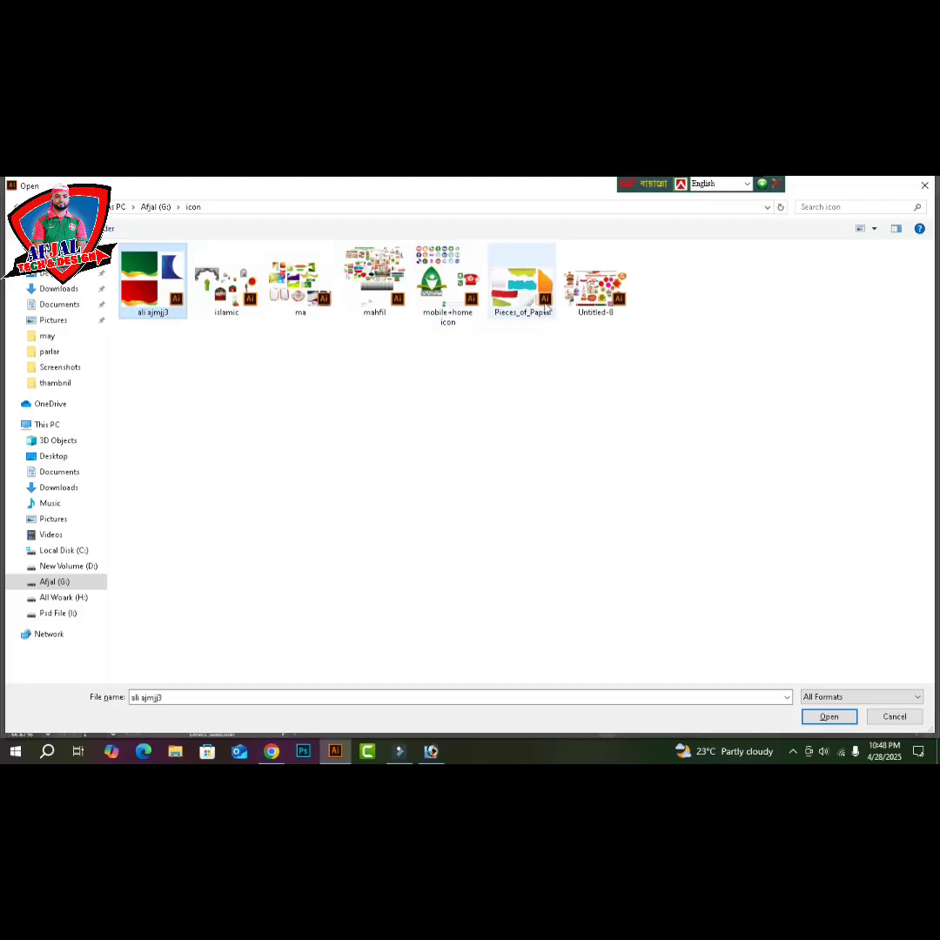
{"action": "left_click", "coordinate": [523, 287]}
{"action": "left_click", "coordinate": [610, 300]}
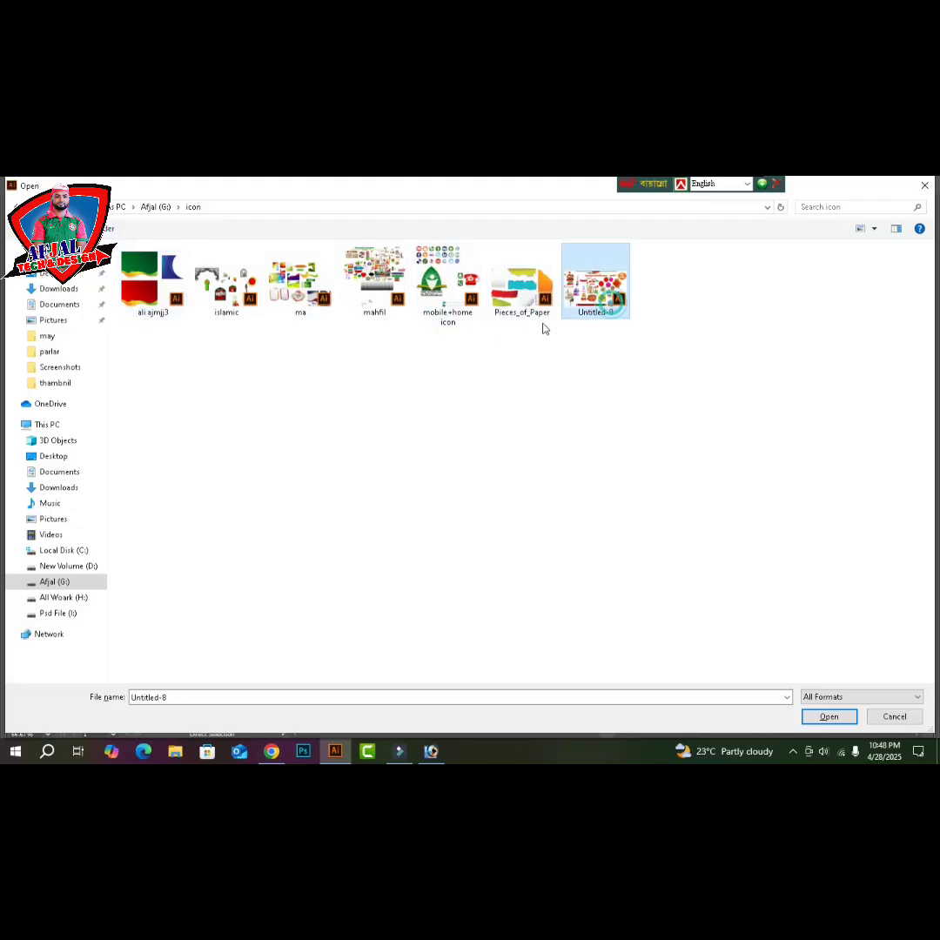
{"action": "left_click", "coordinate": [289, 295]}
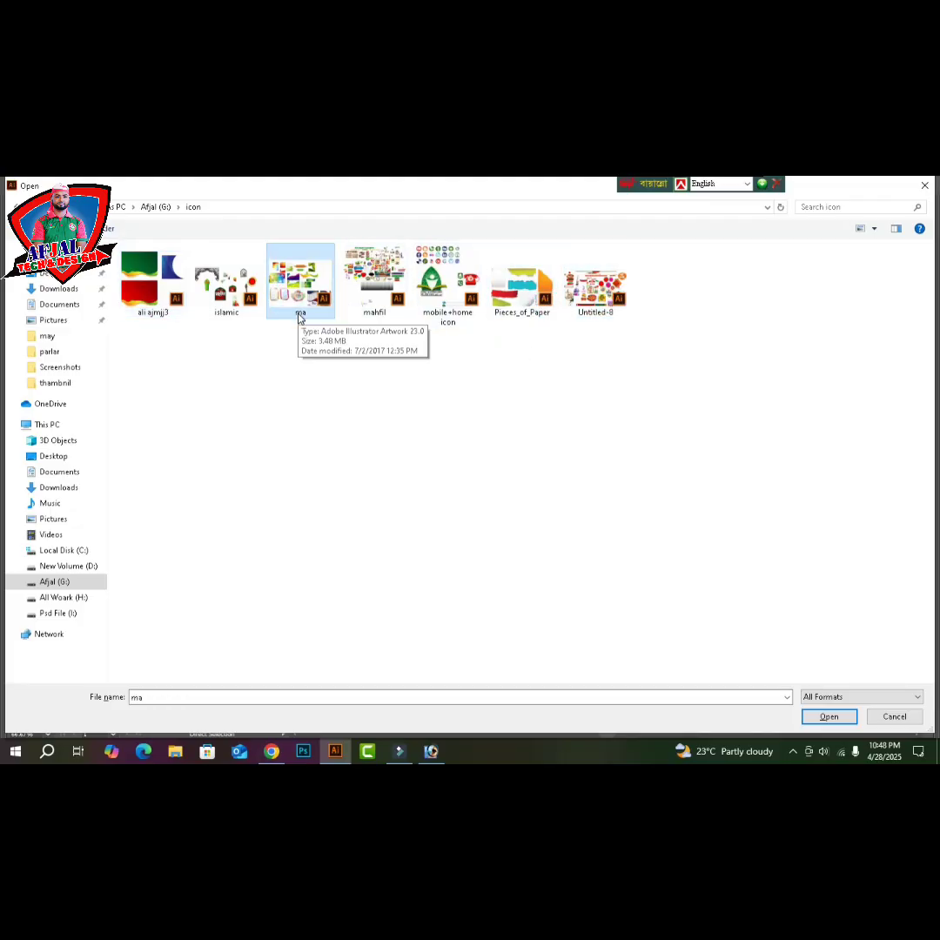
{"action": "key", "text": "alt+Up"}
{"action": "left_click", "coordinate": [464, 299]}
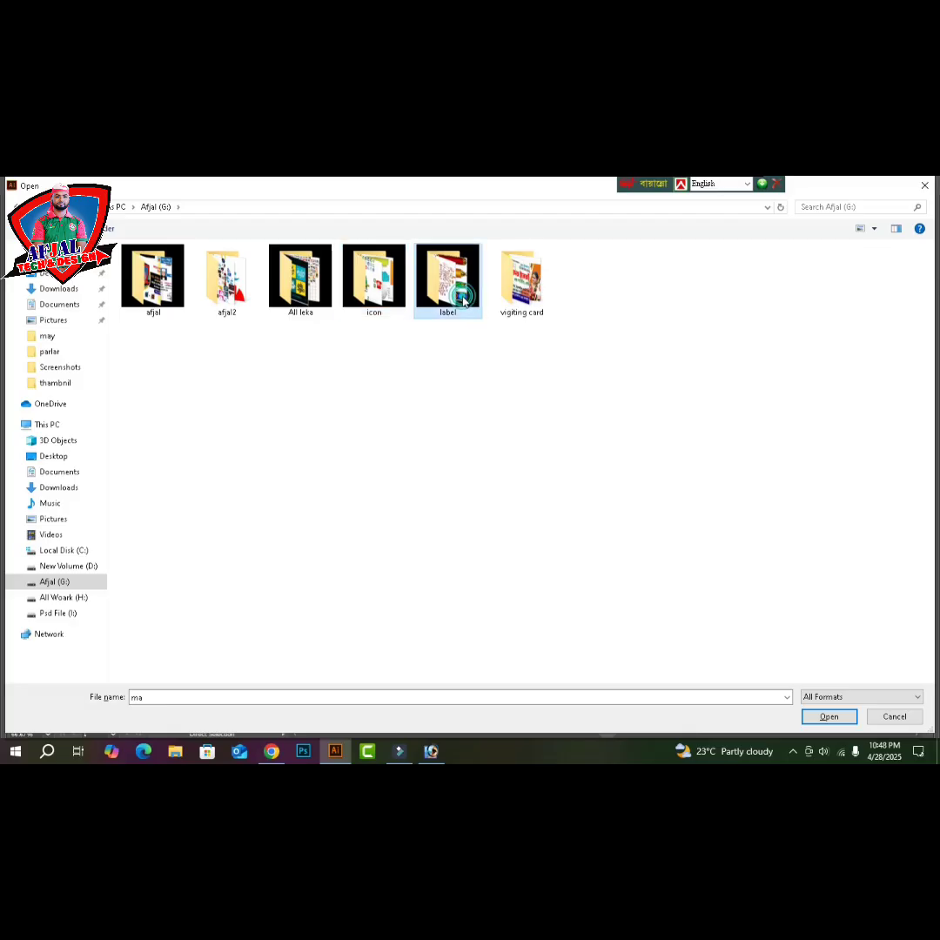
{"action": "double_click", "coordinate": [464, 299]}
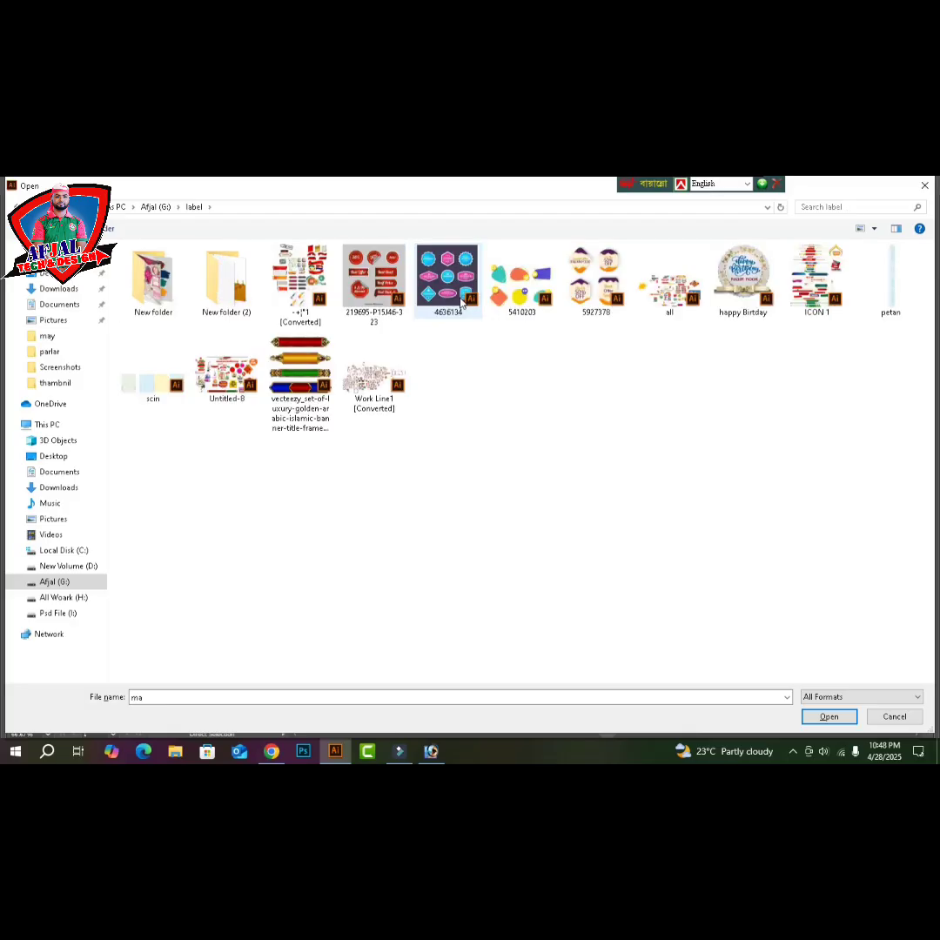
{"action": "key", "text": "alt+Up"}
- Open the light blue sky image a from Afjal (G:) > afjal2 > bg in Large icons view
{"action": "double_click", "coordinate": [228, 288]}
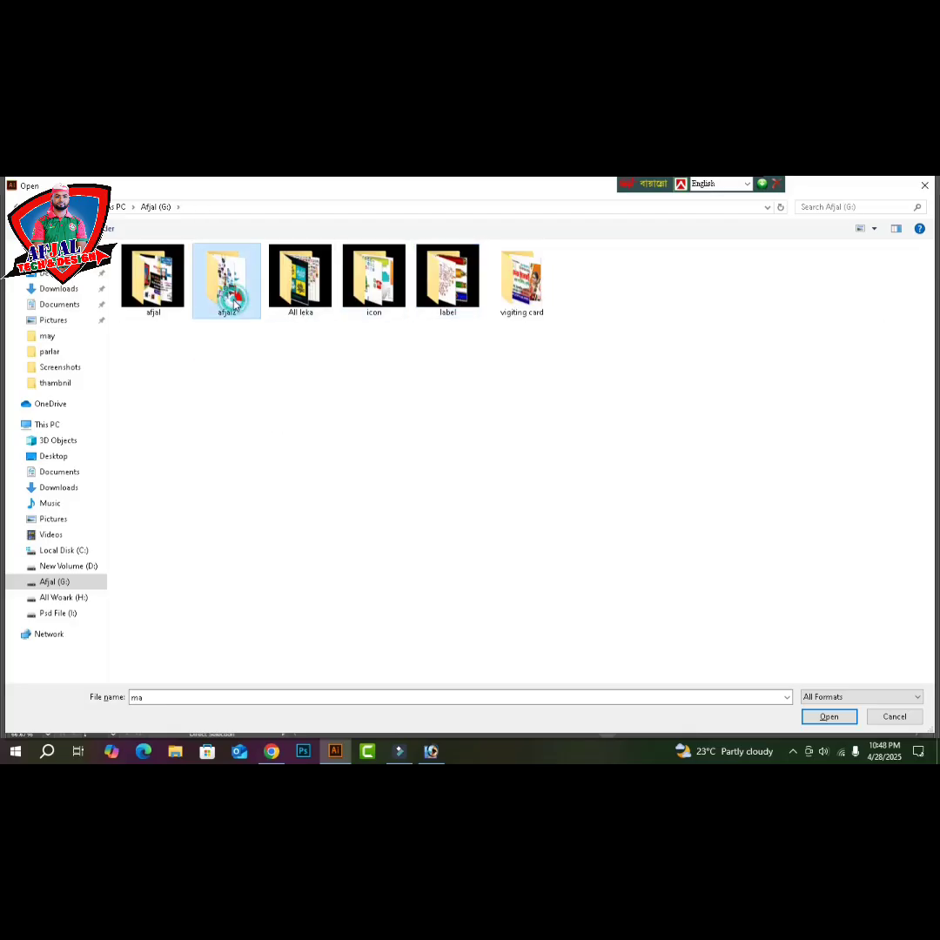
{"action": "left_click", "coordinate": [874, 229]}
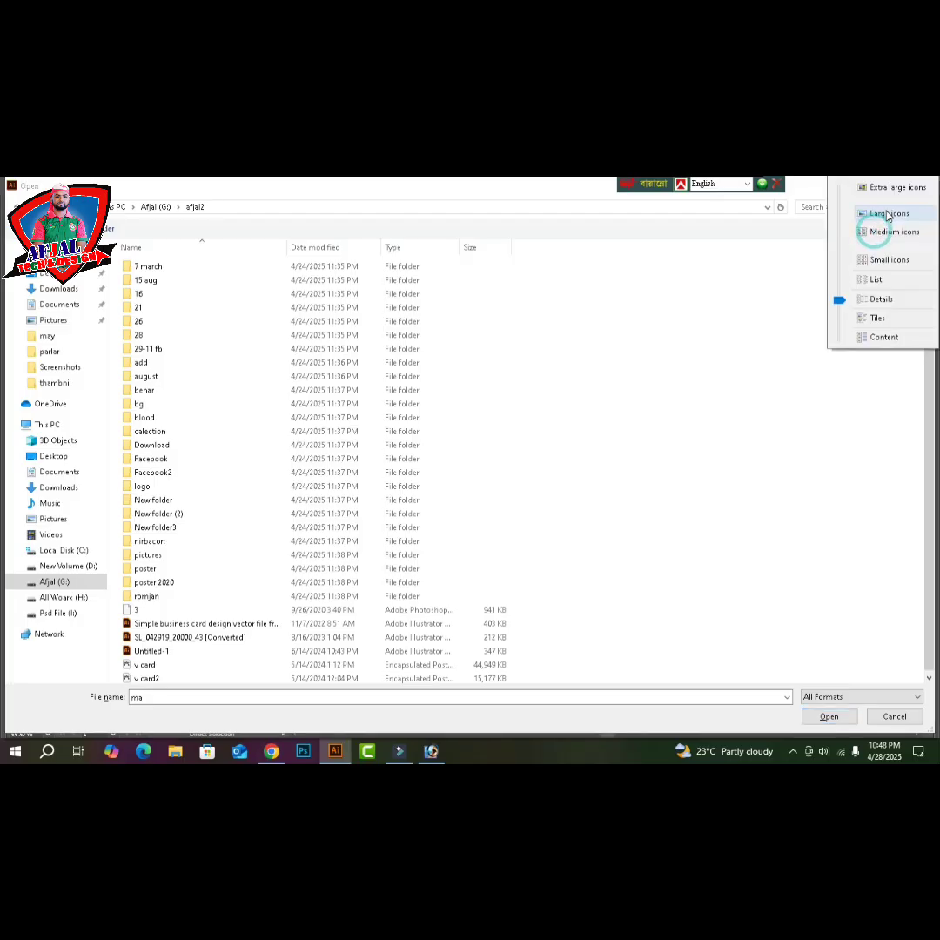
{"action": "left_click", "coordinate": [873, 213]}
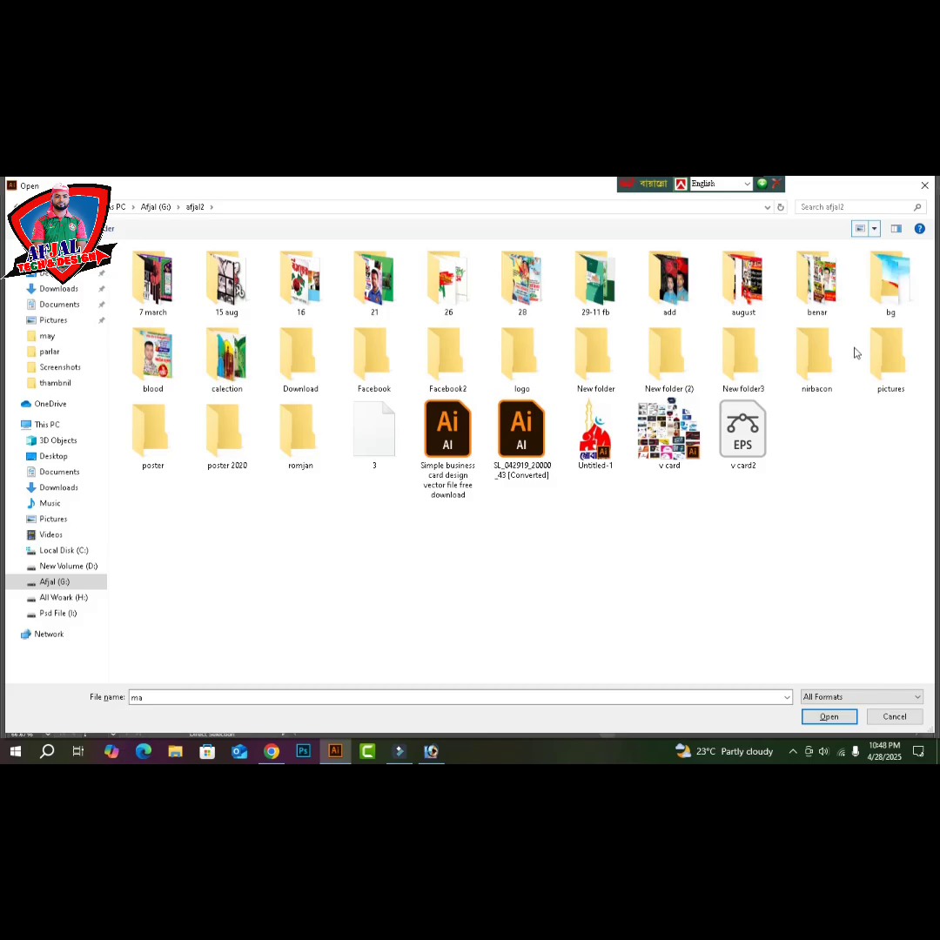
{"action": "double_click", "coordinate": [890, 280]}
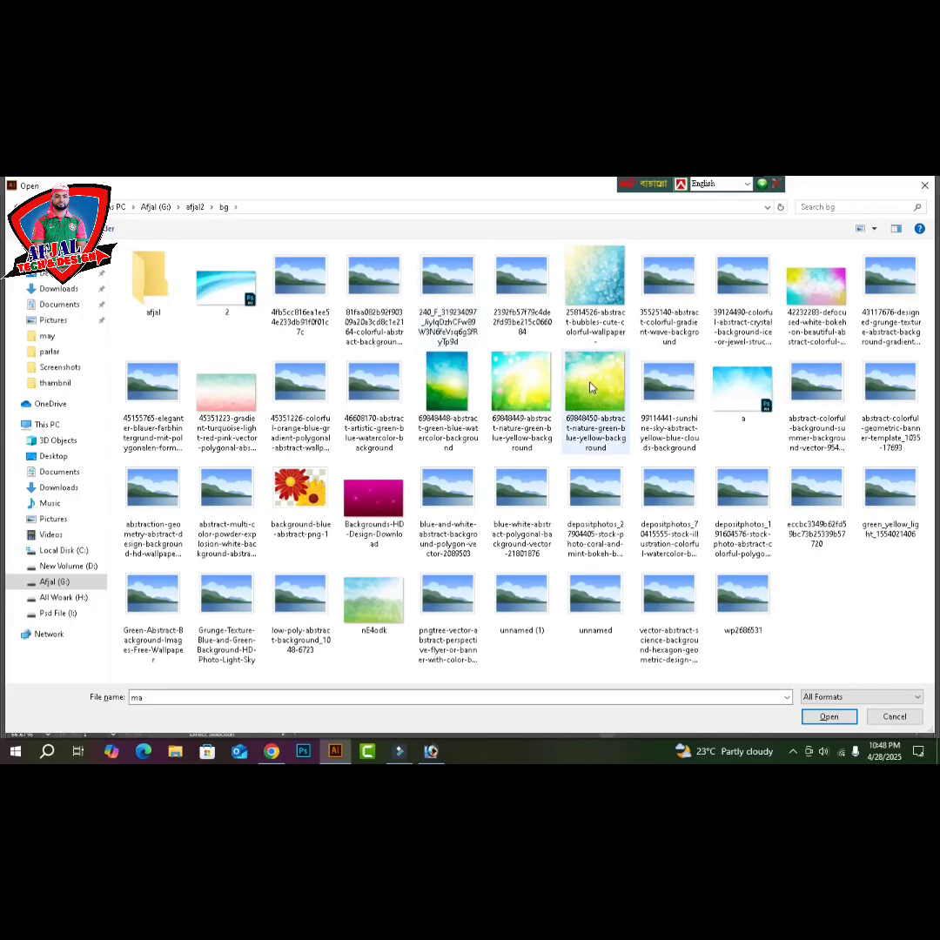
{"action": "left_click", "coordinate": [749, 396]}
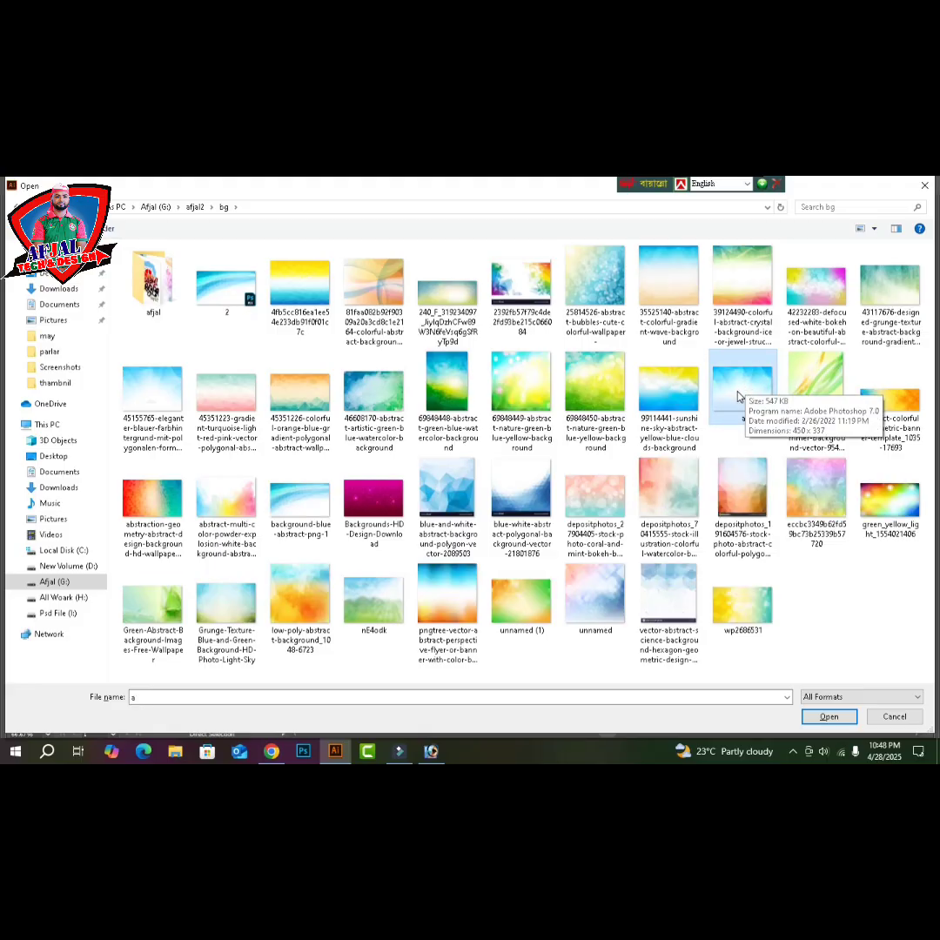
{"action": "double_click", "coordinate": [738, 397]}
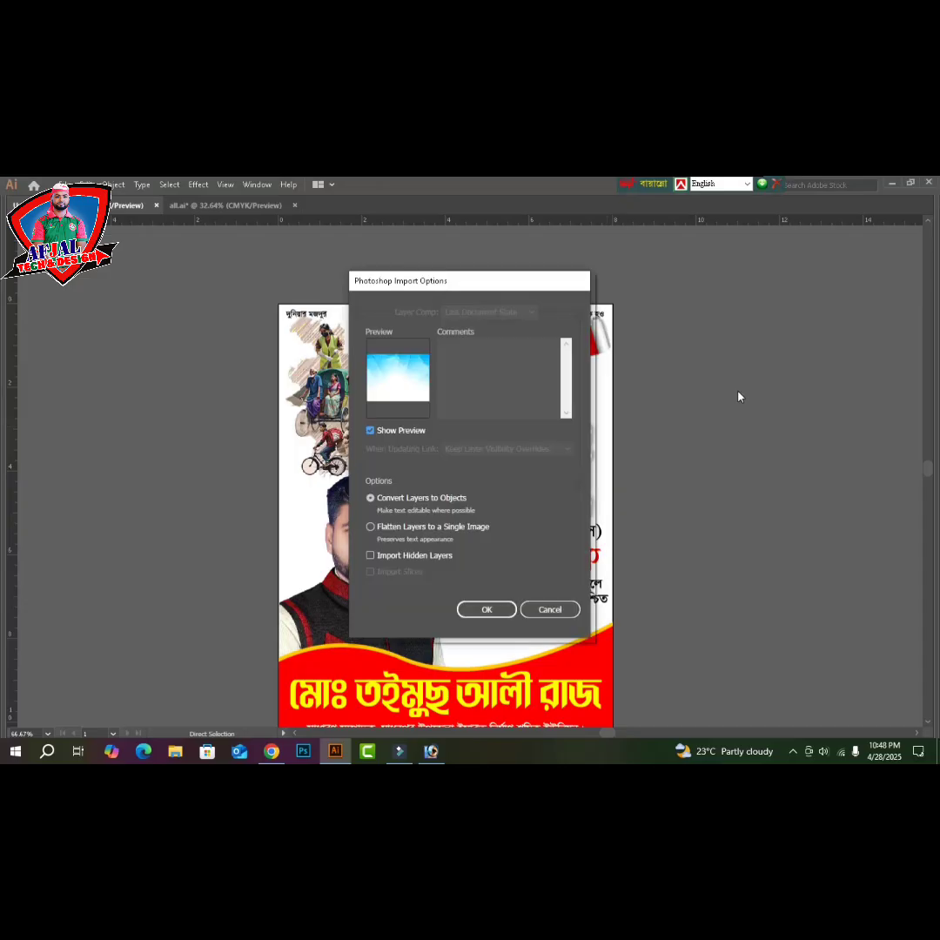
- Import the sky image, cut it, close its document unsaved, and paste it into the poster
{"action": "left_click", "coordinate": [487, 609]}
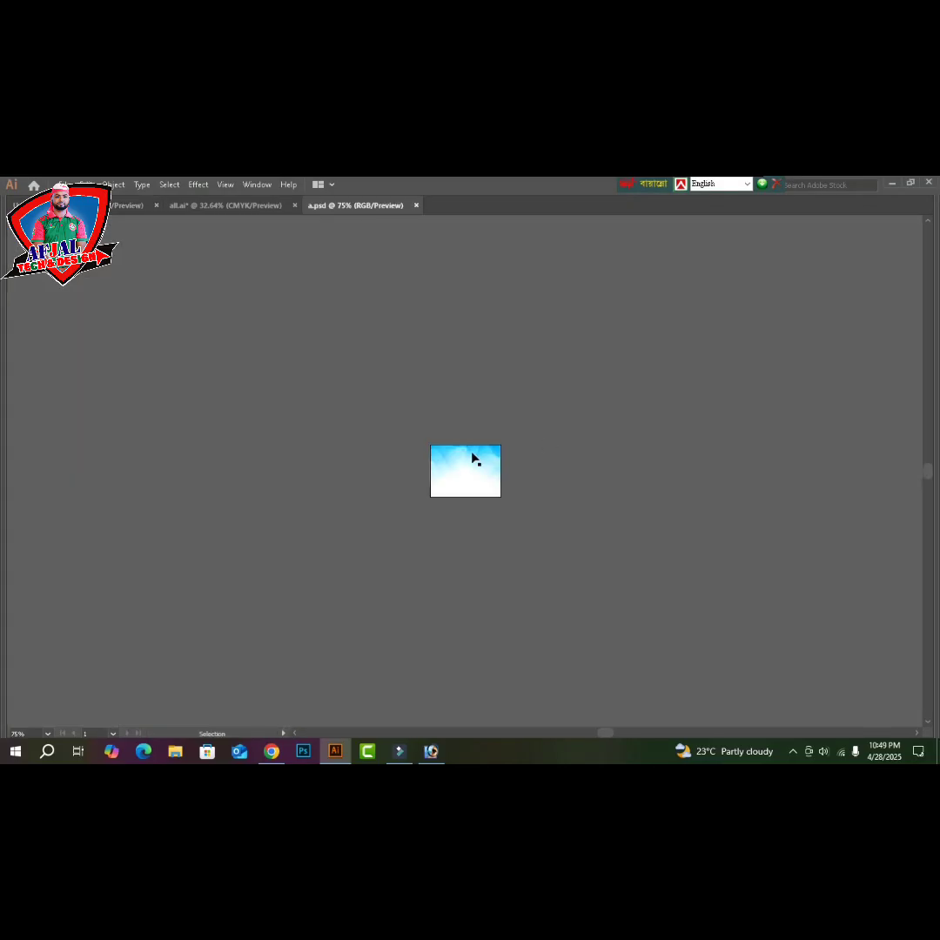
{"action": "key", "text": "a"}
{"action": "left_click", "coordinate": [472, 458]}
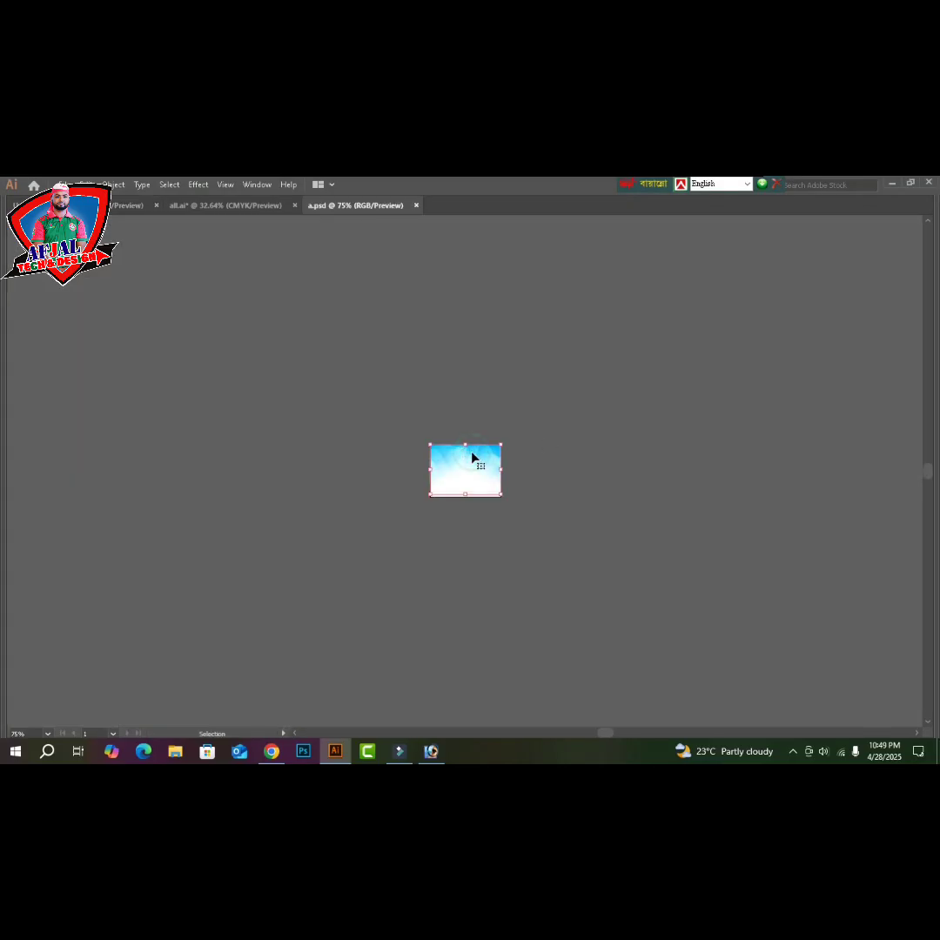
{"action": "key", "text": "ctrl+x"}
{"action": "key", "text": "ctrl+w"}
{"action": "left_click", "coordinate": [535, 478]}
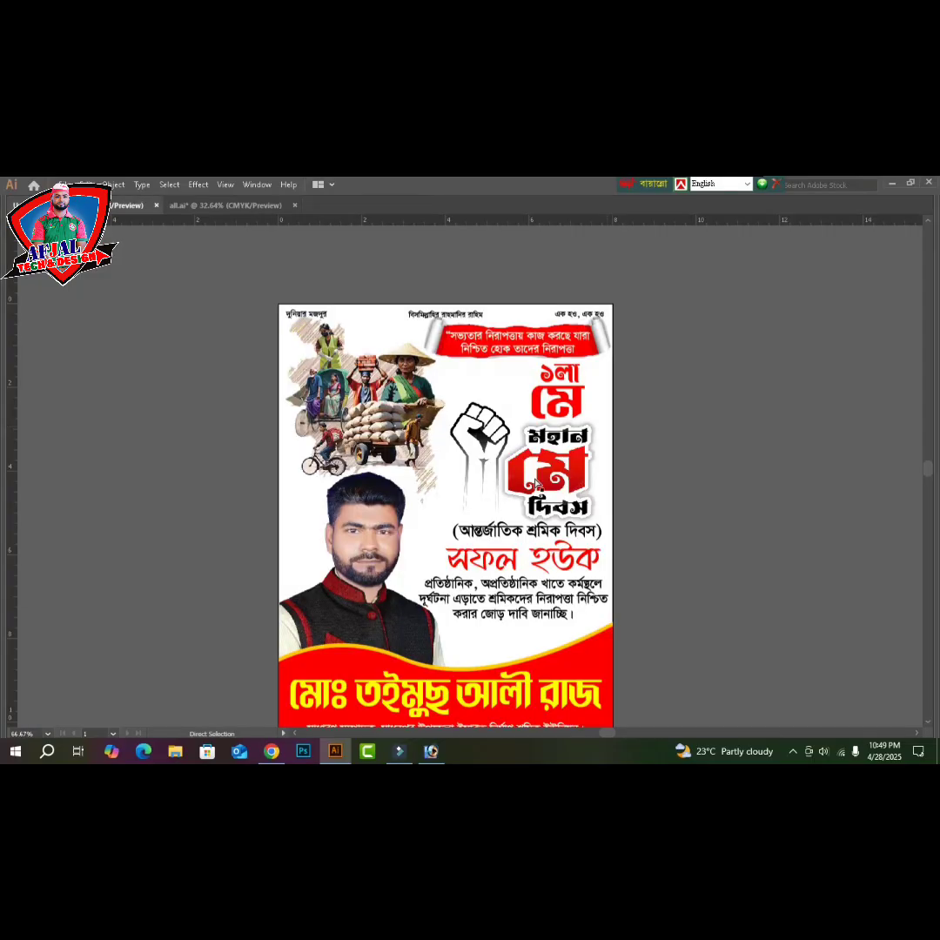
{"action": "key", "text": "ctrl+v"}
{"action": "key", "text": "v"}
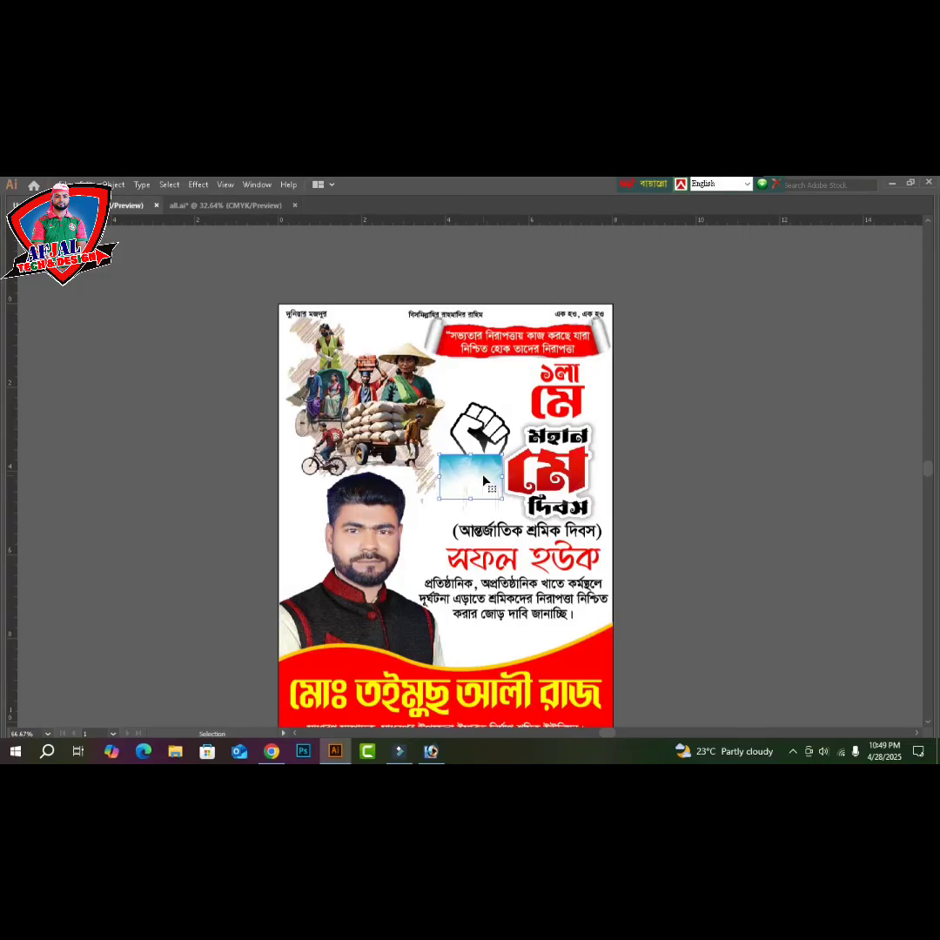
{"action": "key", "text": "Tab"}
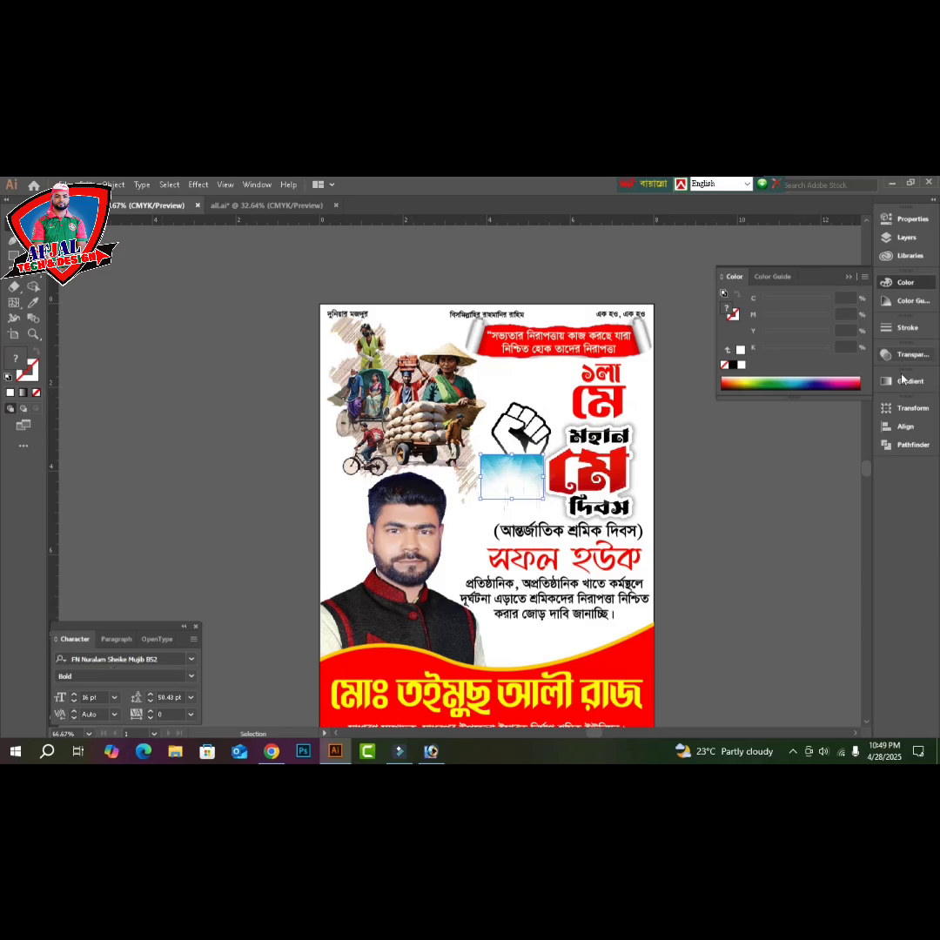
- Set the sky image width to 8 in and align it to the poster's top-left corner
{"action": "left_click", "coordinate": [906, 410]}
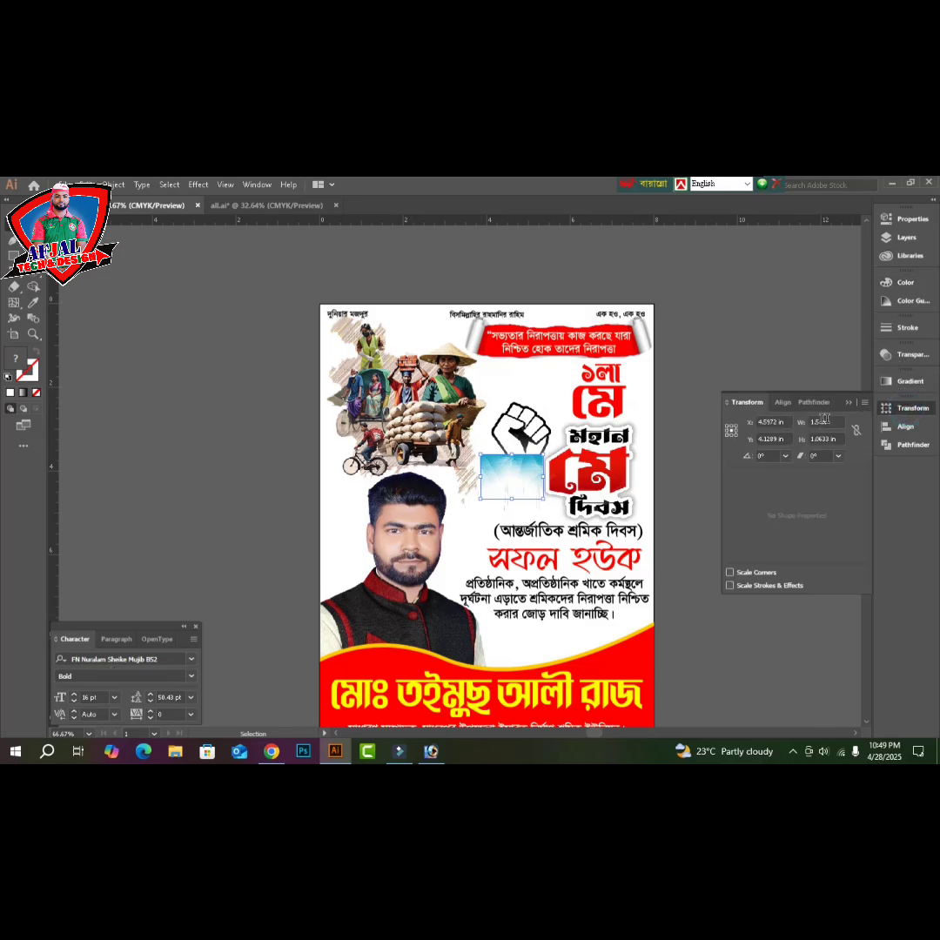
{"action": "left_click_drag", "start_coordinate": [837, 422], "coordinate": [782, 435]}
{"action": "type", "text": "8"}
{"action": "key", "text": "Return"}
{"action": "left_click", "coordinate": [417, 321], "text": "shift"}
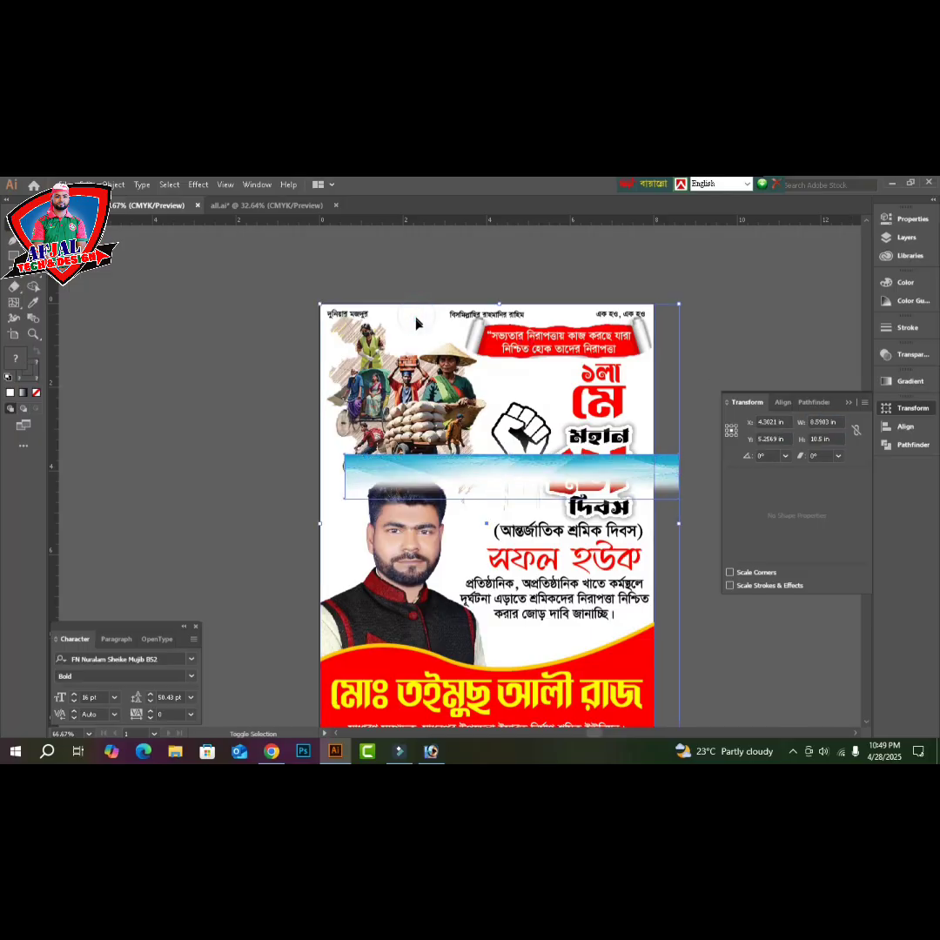
{"action": "left_click", "coordinate": [778, 403]}
{"action": "left_click", "coordinate": [734, 437]}
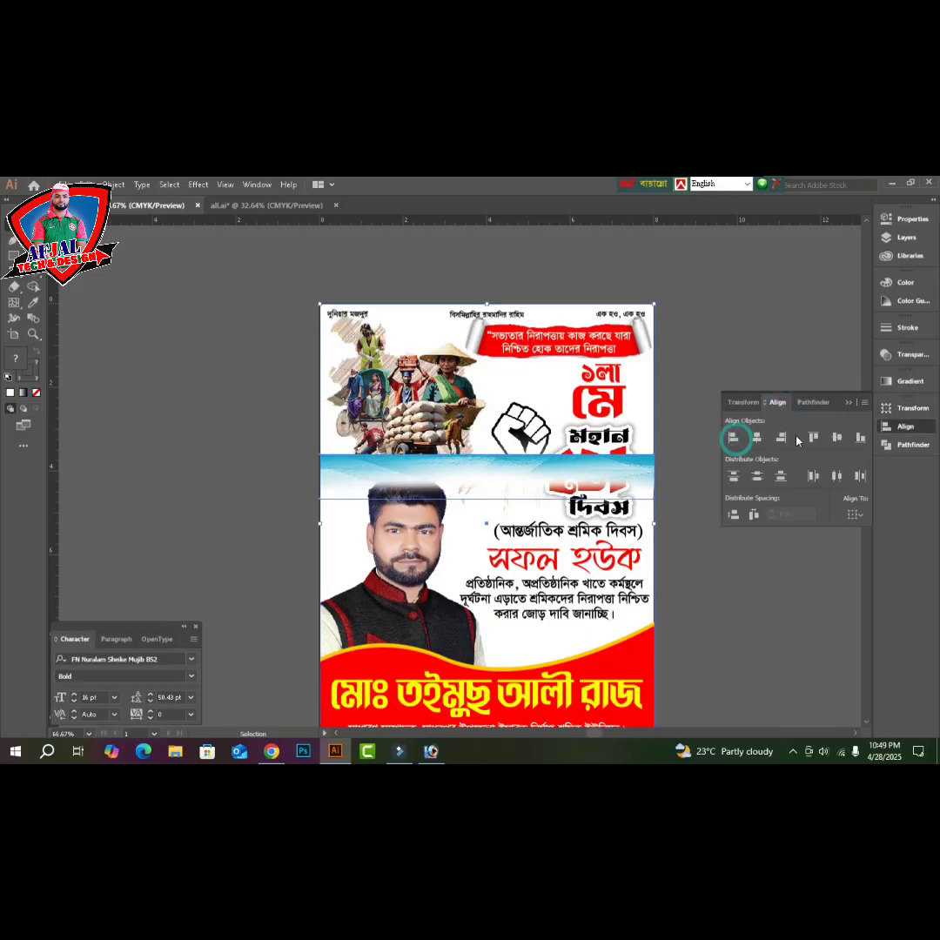
{"action": "left_click", "coordinate": [812, 437]}
- Send the sky band behind the header texts and stretch it down to the portrait
{"action": "key", "text": "Tab"}
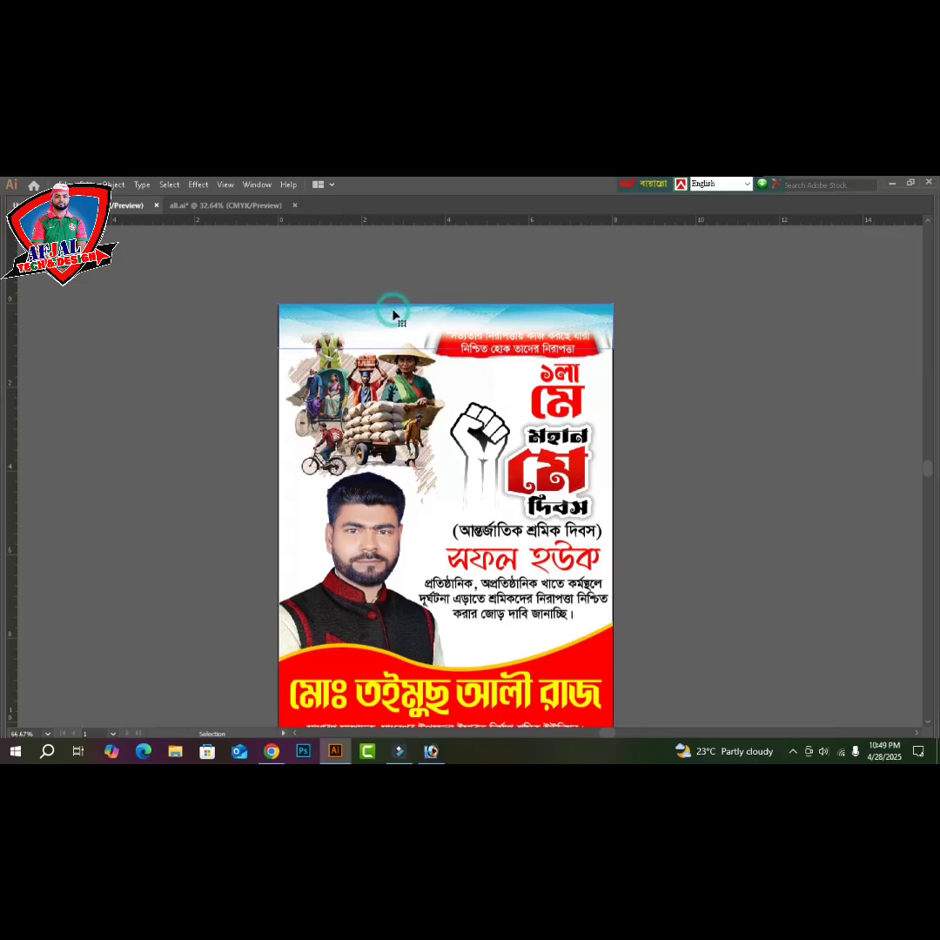
{"action": "key", "text": "ctrl+["}
{"action": "key", "text": "ctrl+["}
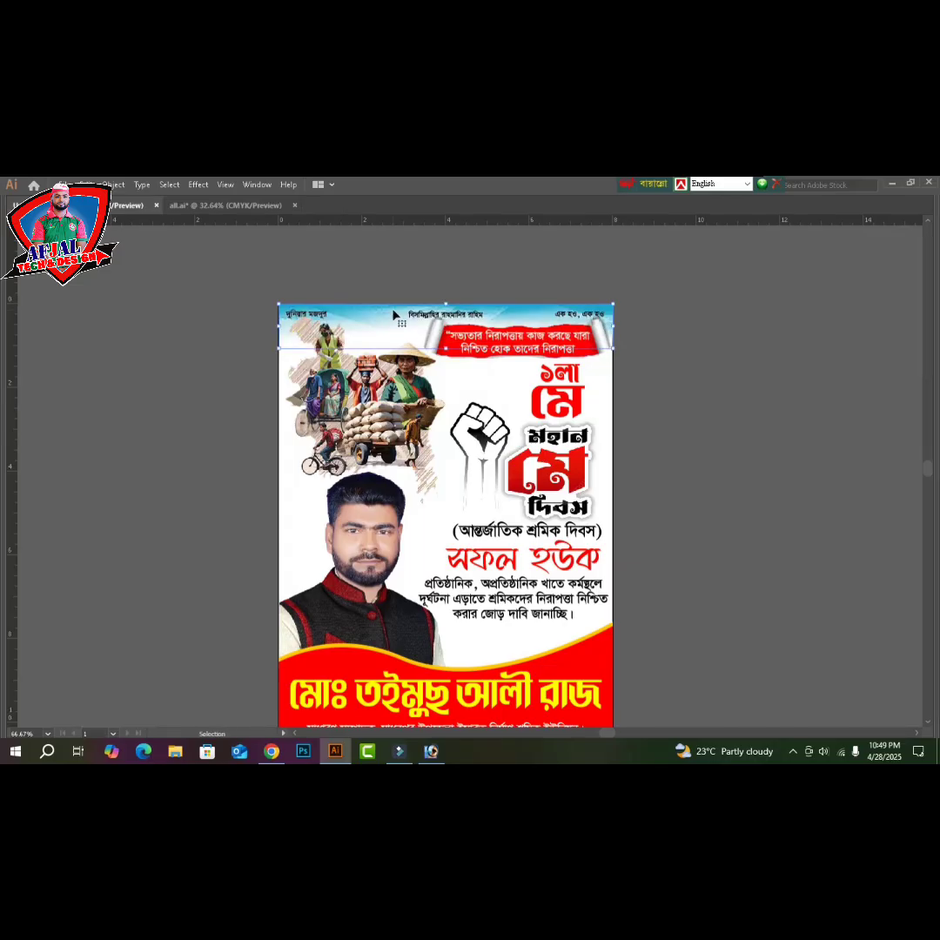
{"action": "key", "text": "v"}
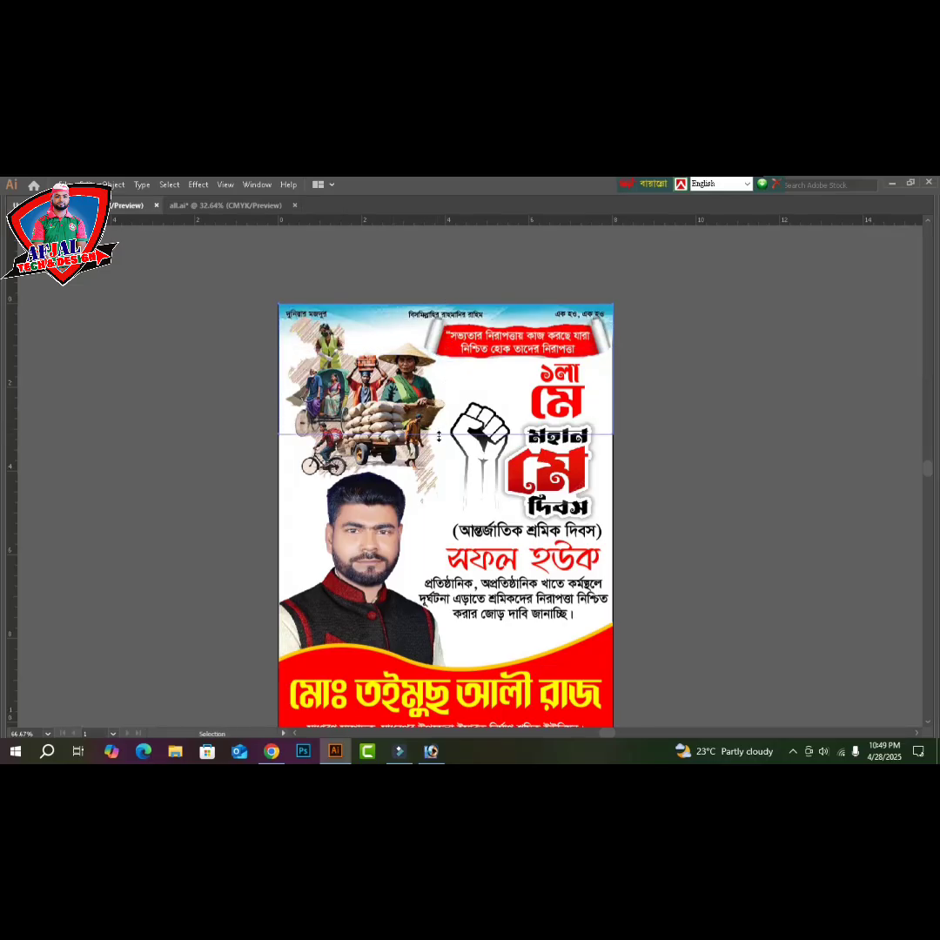
{"action": "left_click_drag", "start_coordinate": [446, 375], "coordinate": [440, 456]}
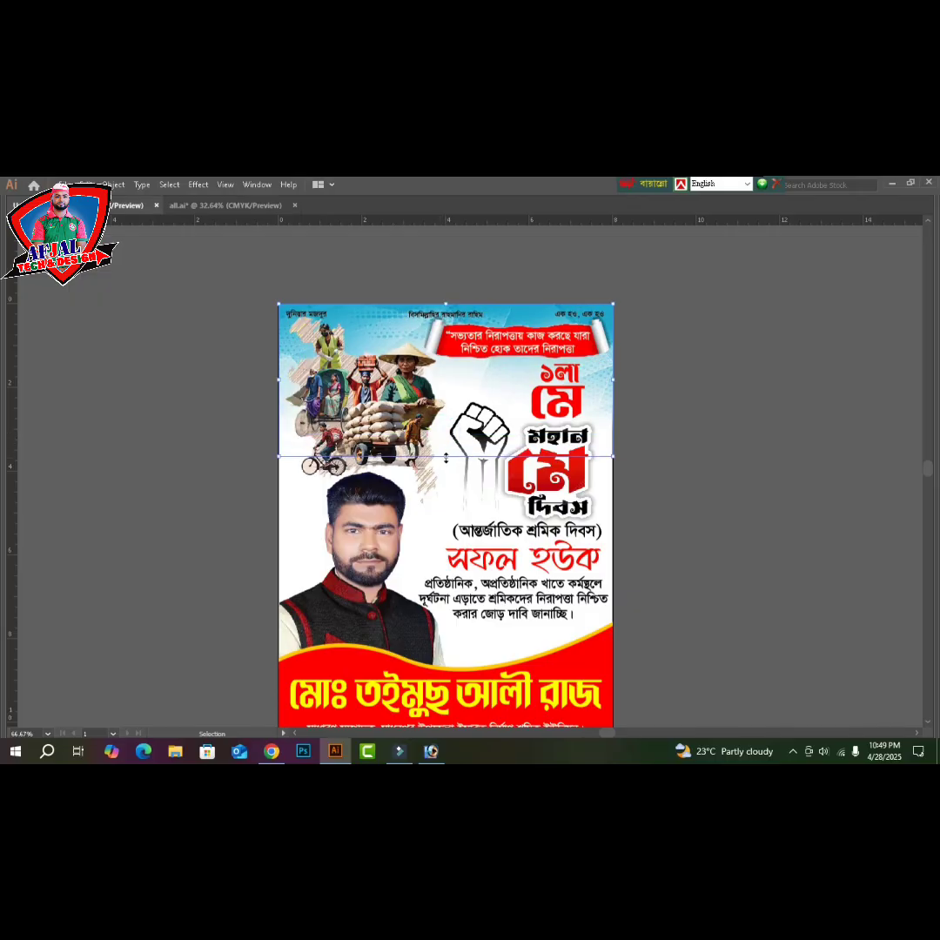
{"action": "left_click_drag", "start_coordinate": [446, 457], "coordinate": [446, 475]}
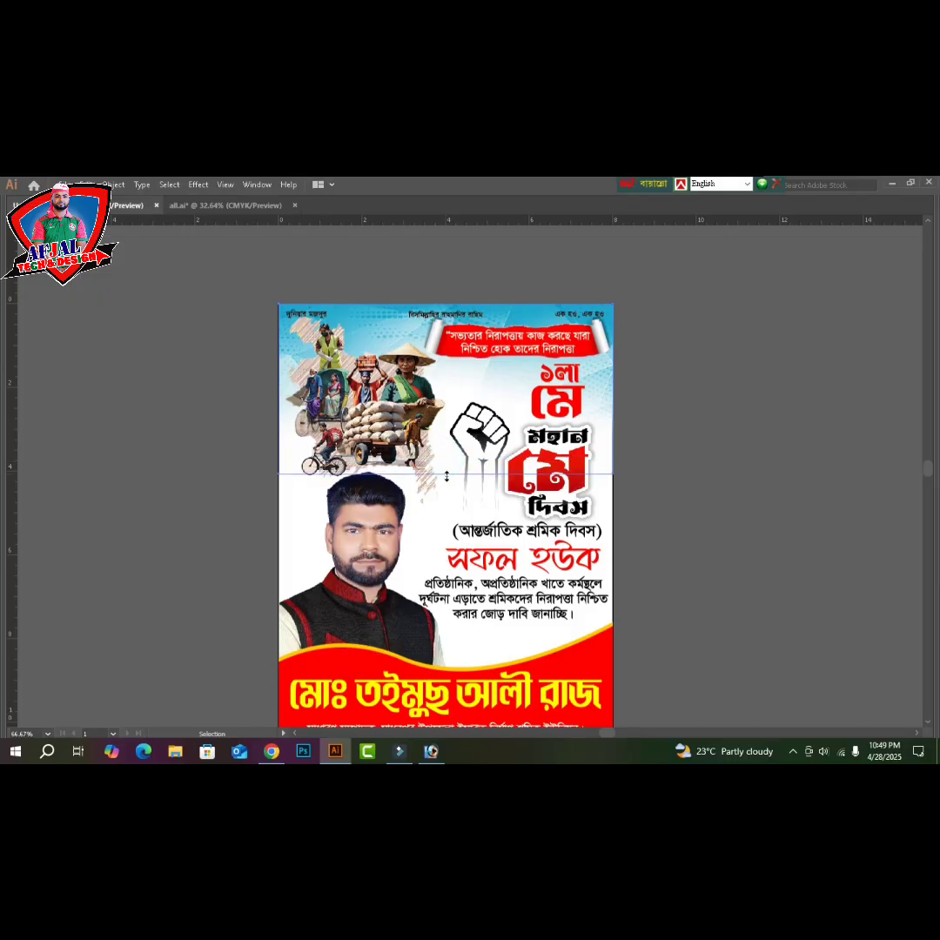
{"action": "left_click", "coordinate": [795, 462]}
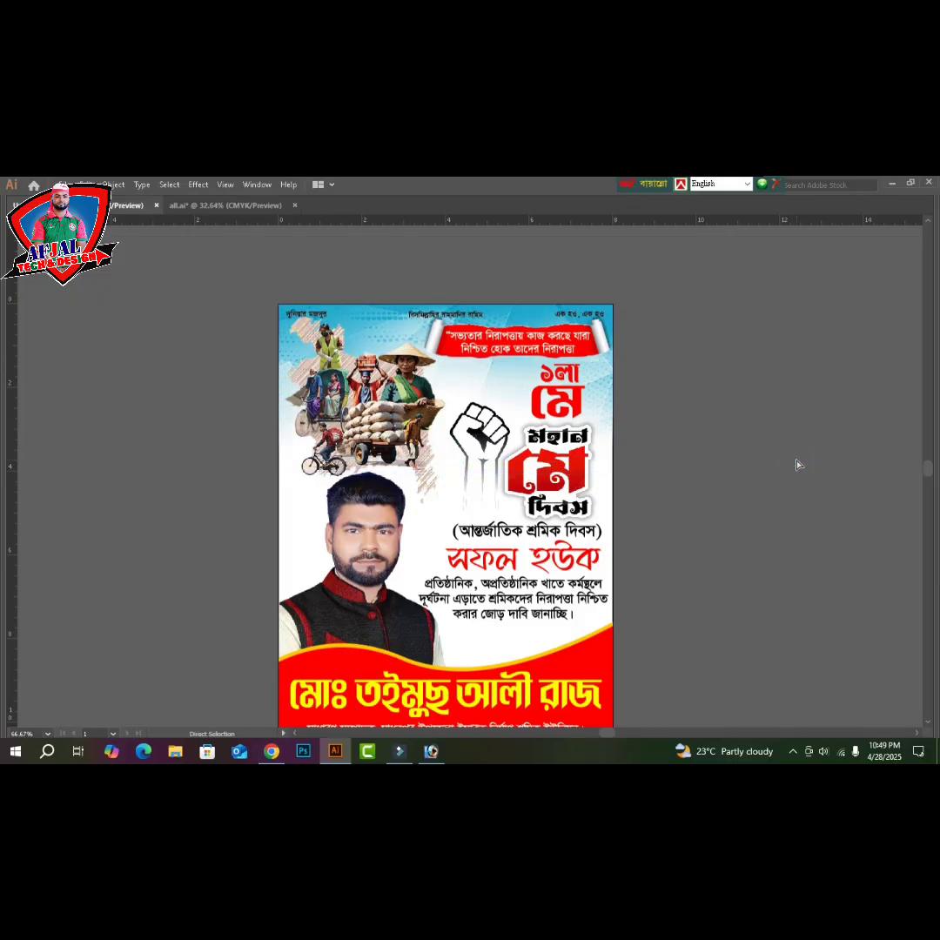
{"action": "key", "text": "ctrl+1"}
{"action": "scroll", "coordinate": [500, 477], "scroll_direction": "down", "scroll_amount": 2}
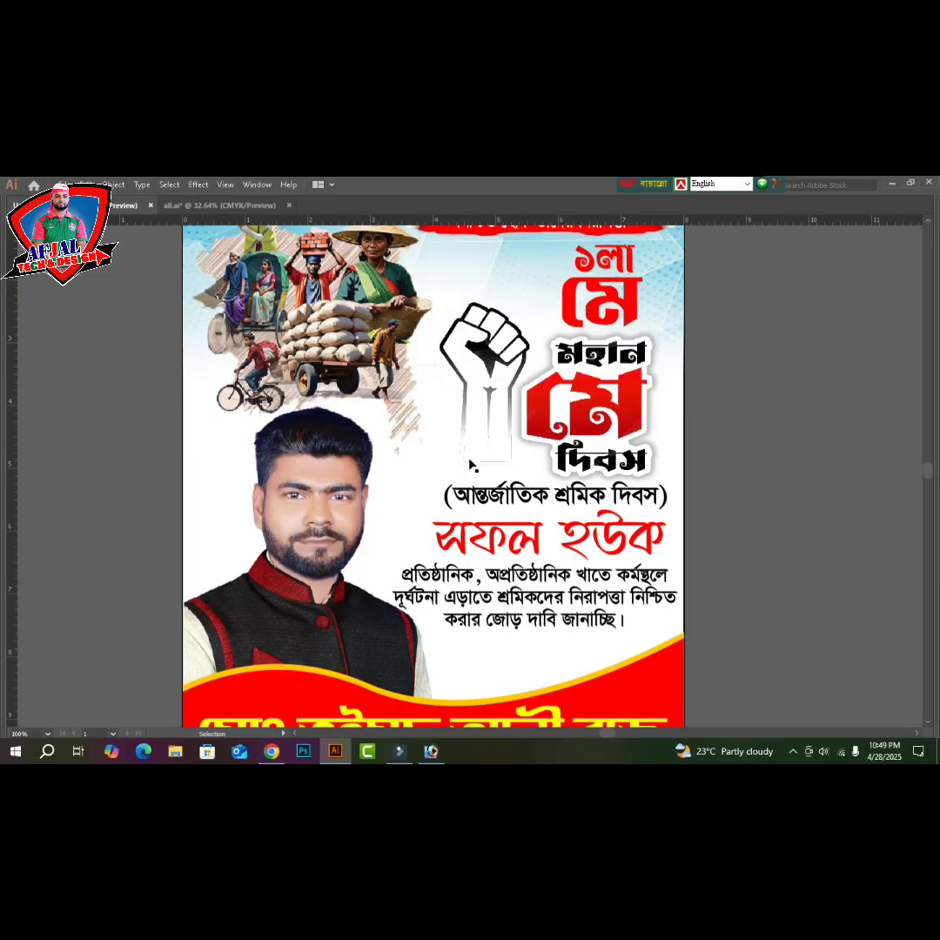
{"action": "key", "text": "ctrl+minus"}
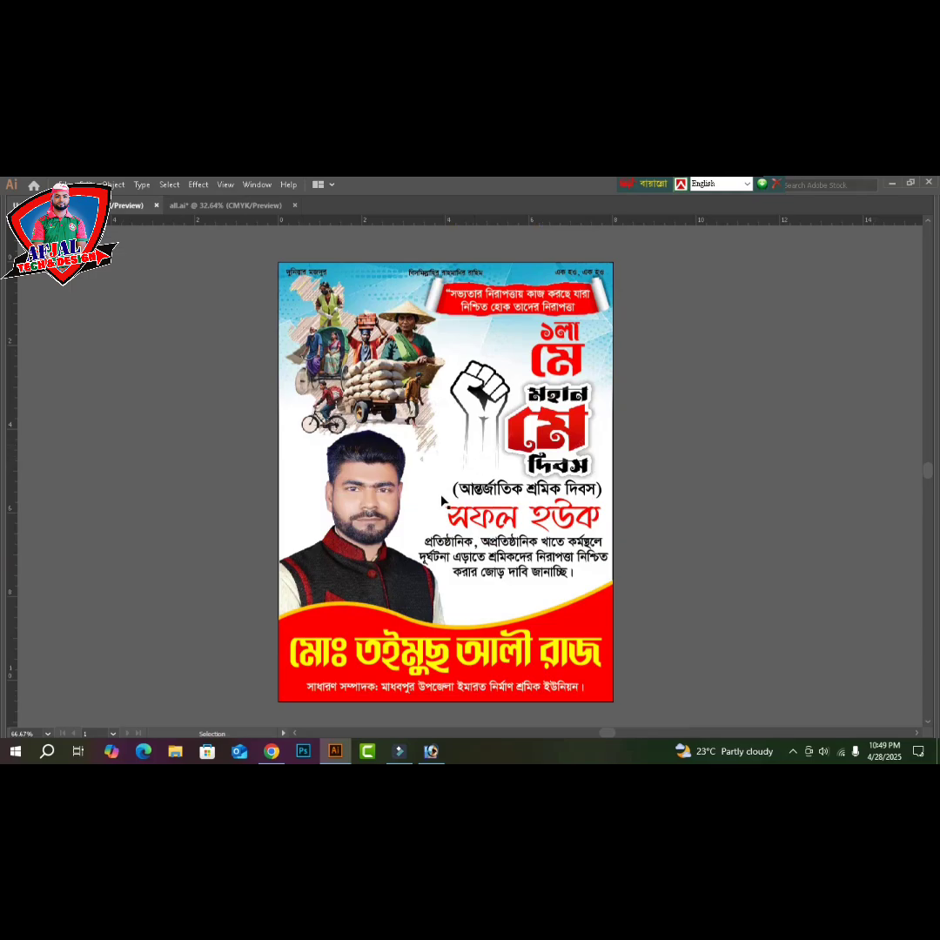
{"action": "left_click", "coordinate": [529, 600]}
{"action": "key", "text": "Tab"}
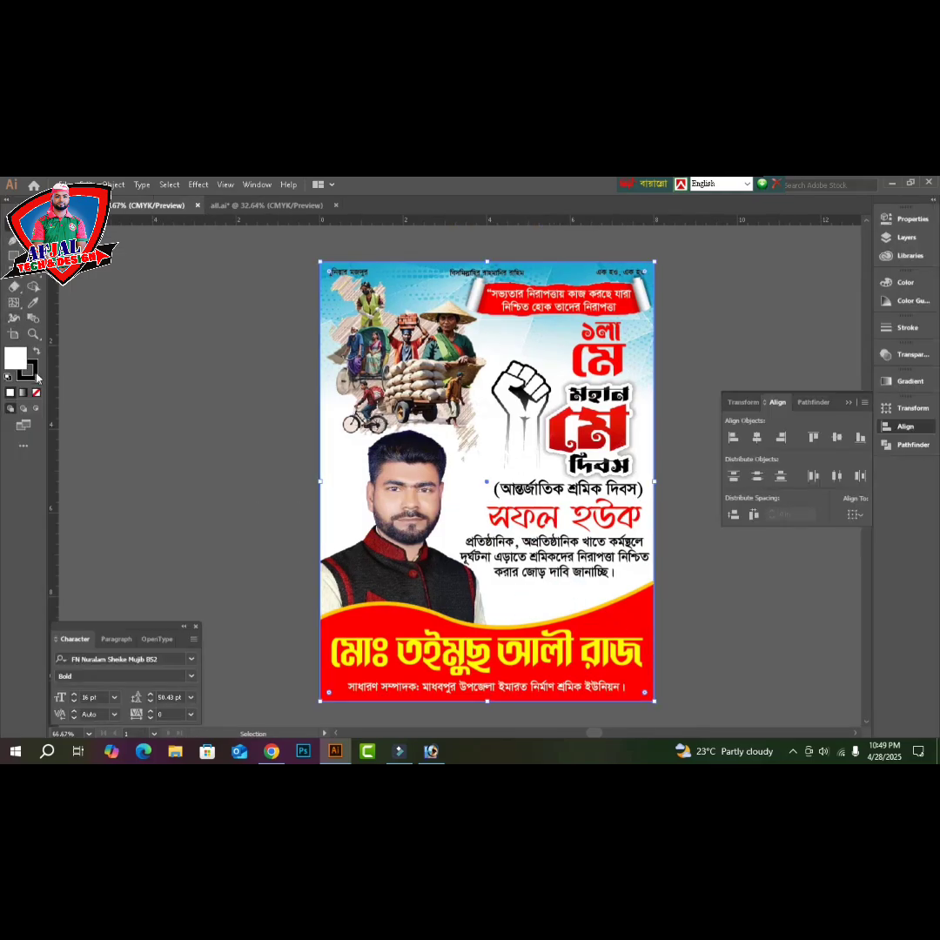
- Remove the background's stroke and apply a gradient fill running from poster top to bottom
{"action": "left_click", "coordinate": [27, 370]}
{"action": "left_click", "coordinate": [36, 391]}
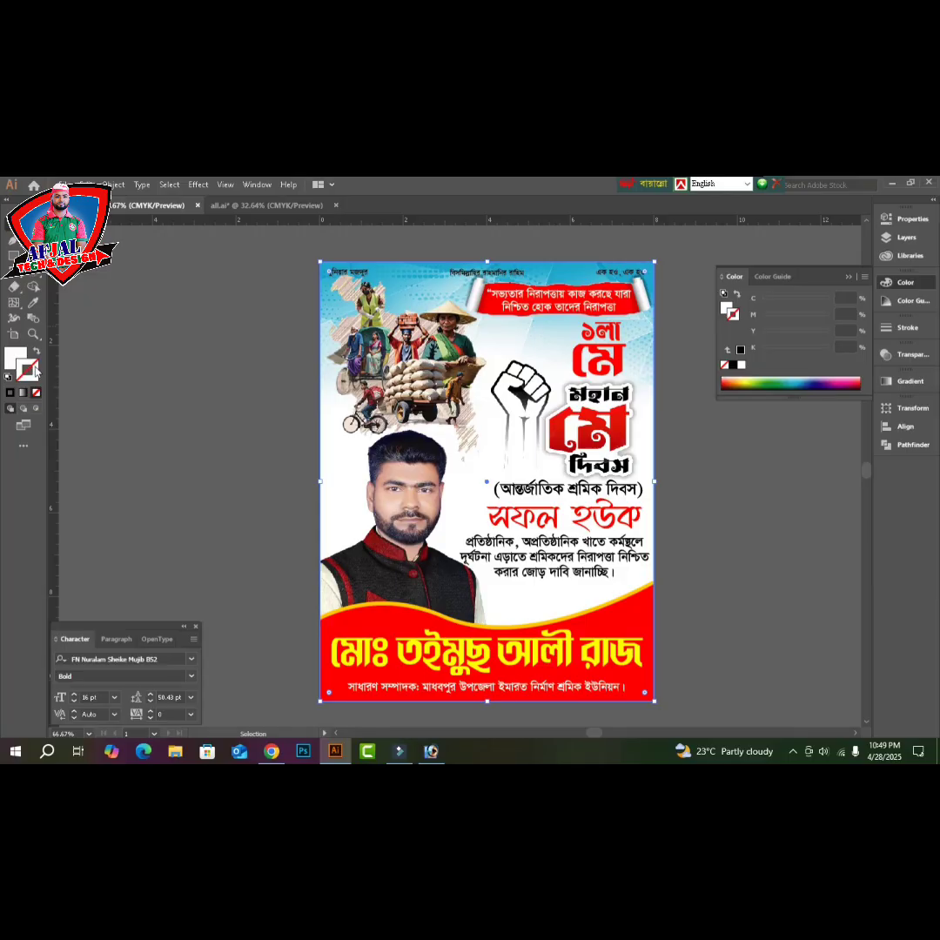
{"action": "left_click", "coordinate": [13, 359]}
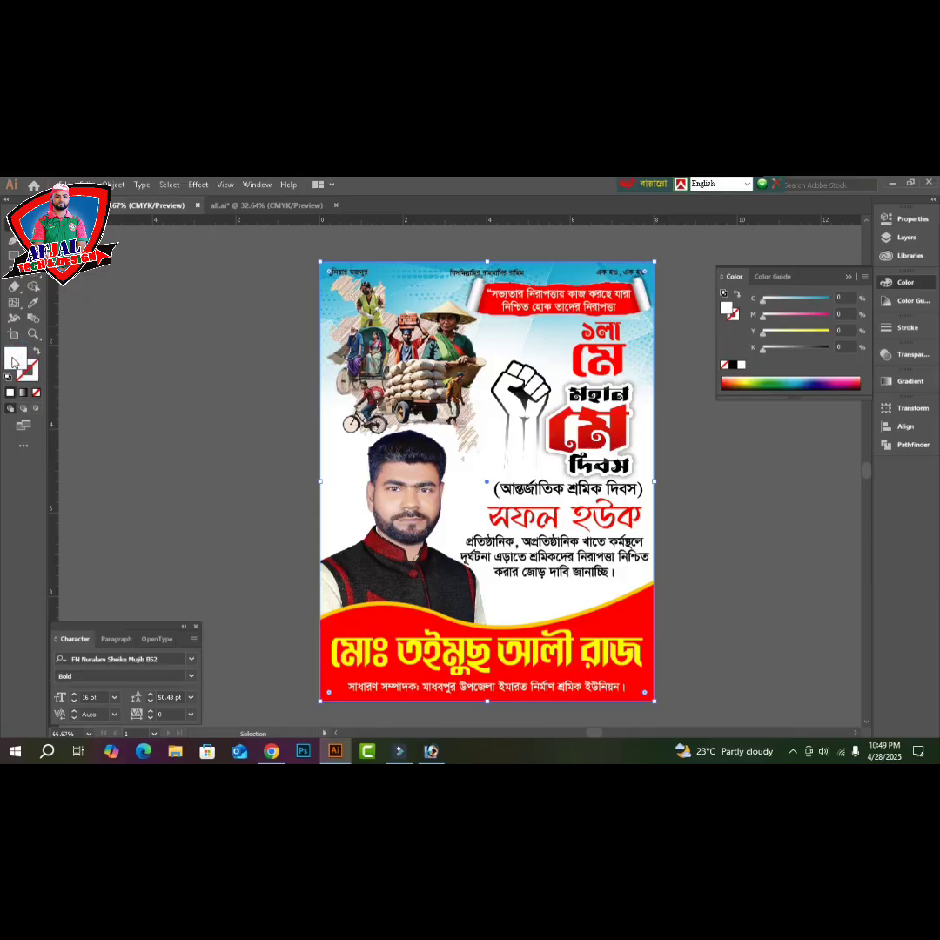
{"action": "left_click", "coordinate": [908, 384]}
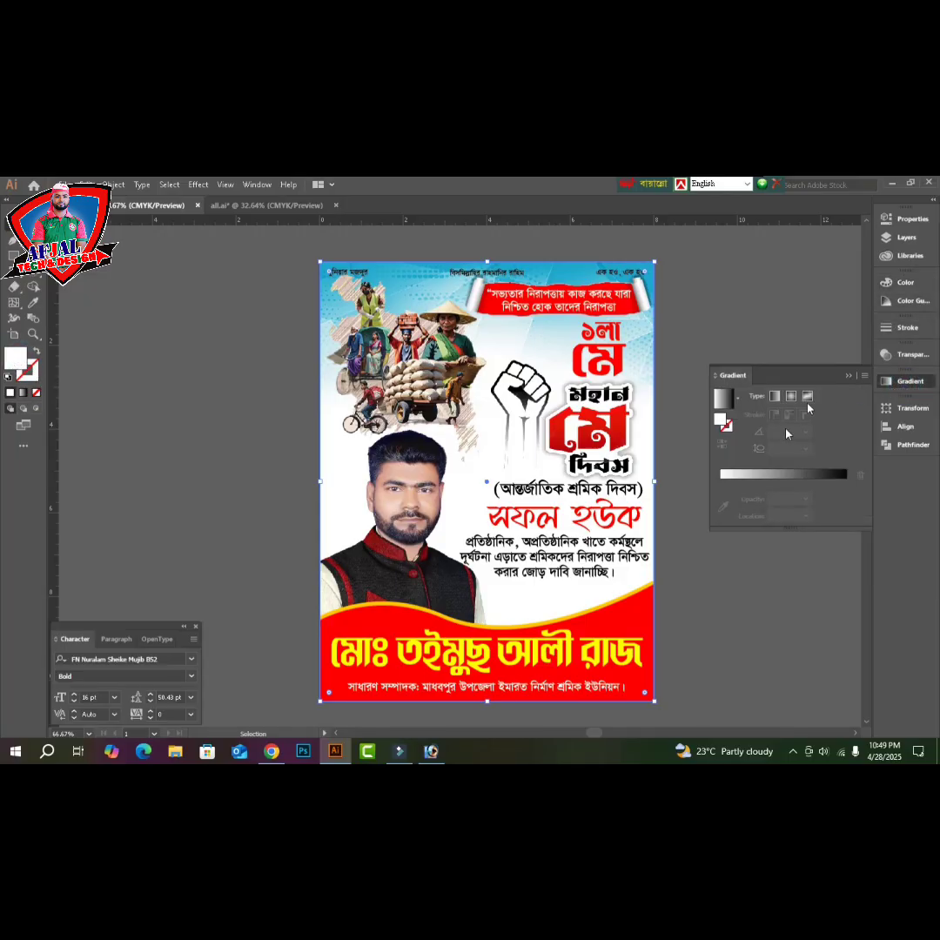
{"action": "left_click", "coordinate": [795, 477]}
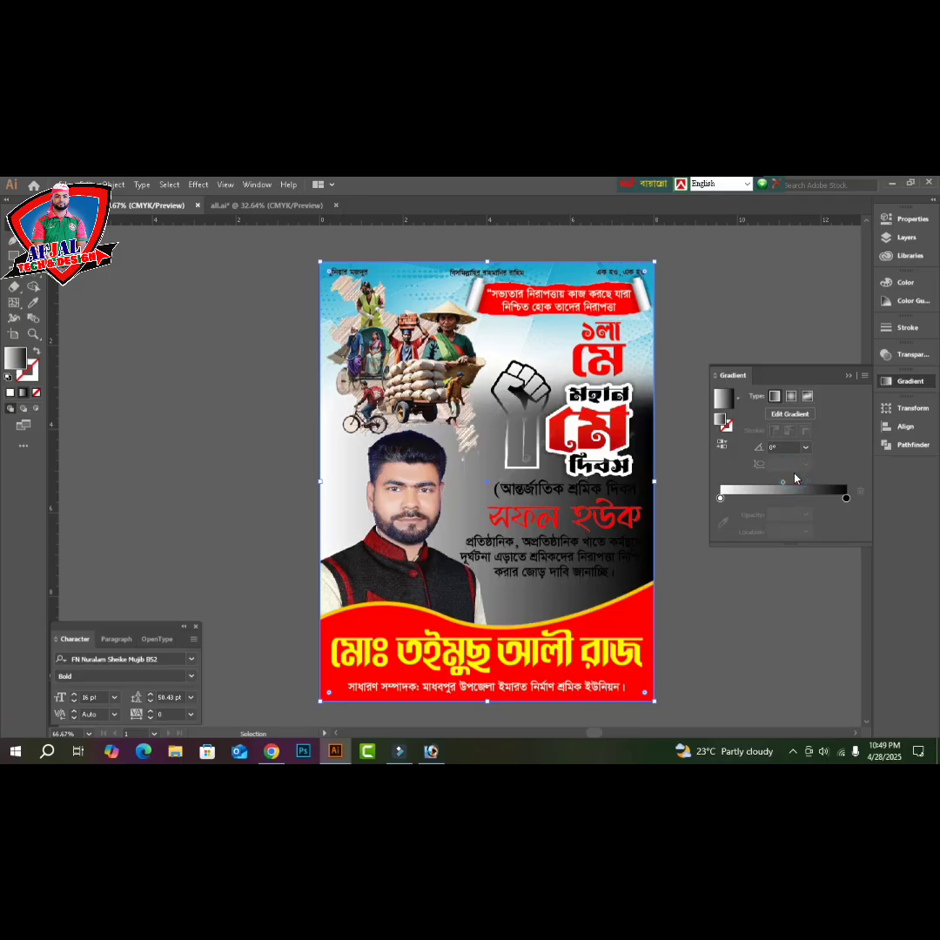
{"action": "key", "text": "g"}
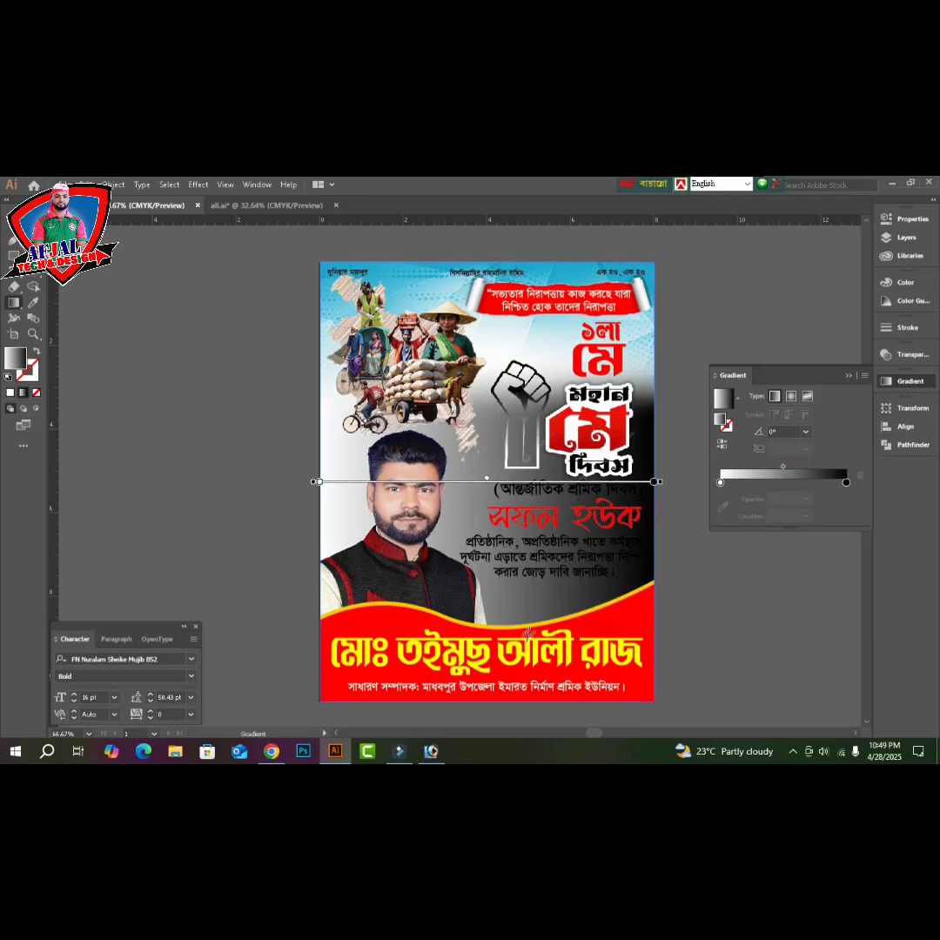
{"action": "left_click_drag", "start_coordinate": [506, 338], "coordinate": [502, 709]}
{"action": "key", "text": "v"}
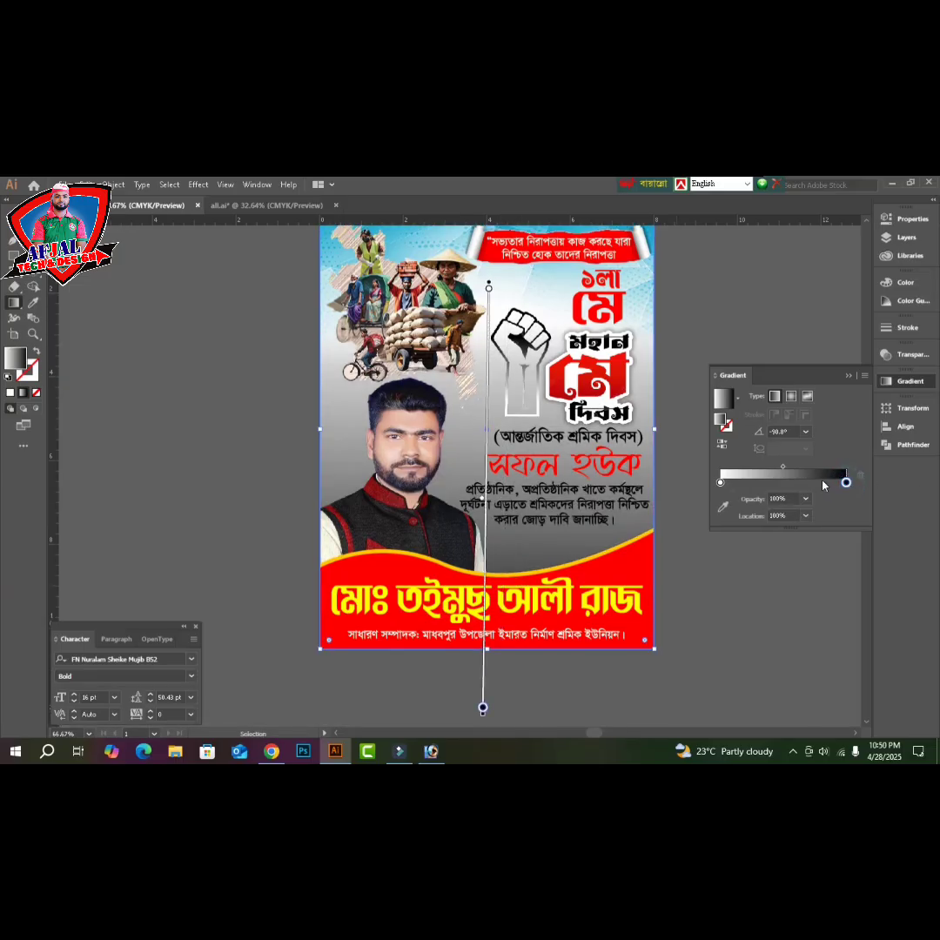
- Change the gradient's end stop to a light blue CMYK colour with cyan 29
{"action": "double_click", "coordinate": [846, 488]}
{"action": "left_click", "coordinate": [844, 496]}
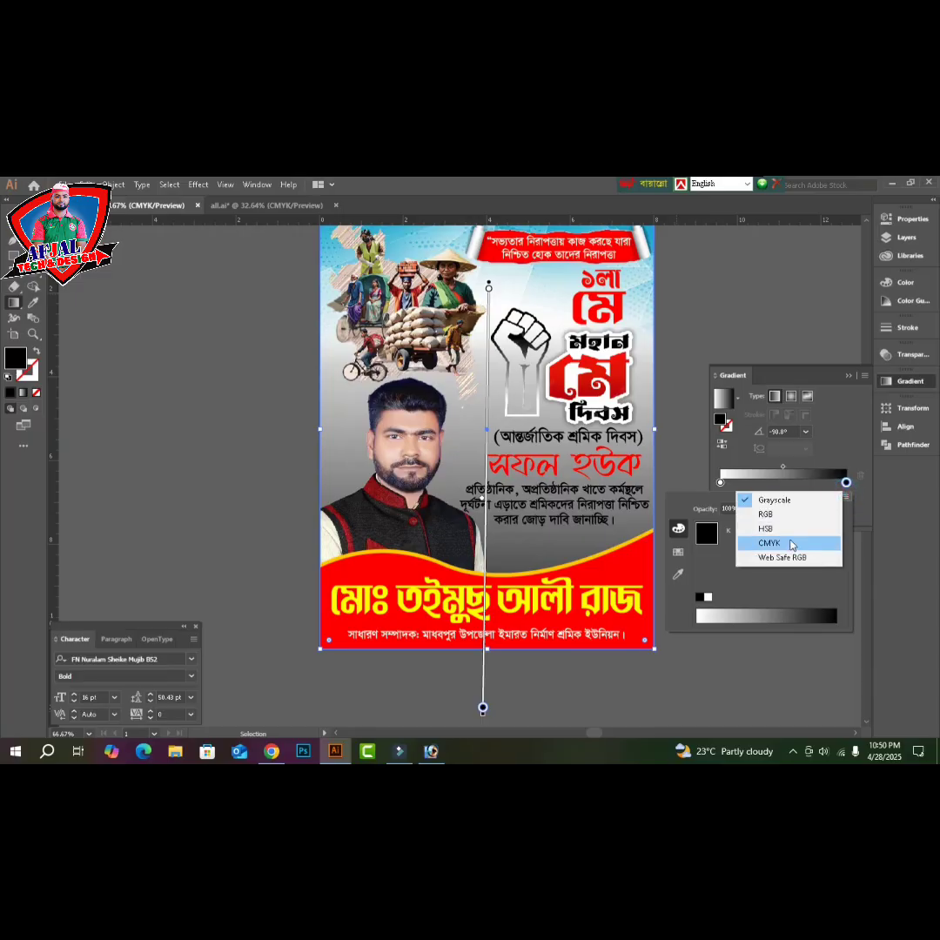
{"action": "left_click", "coordinate": [787, 540]}
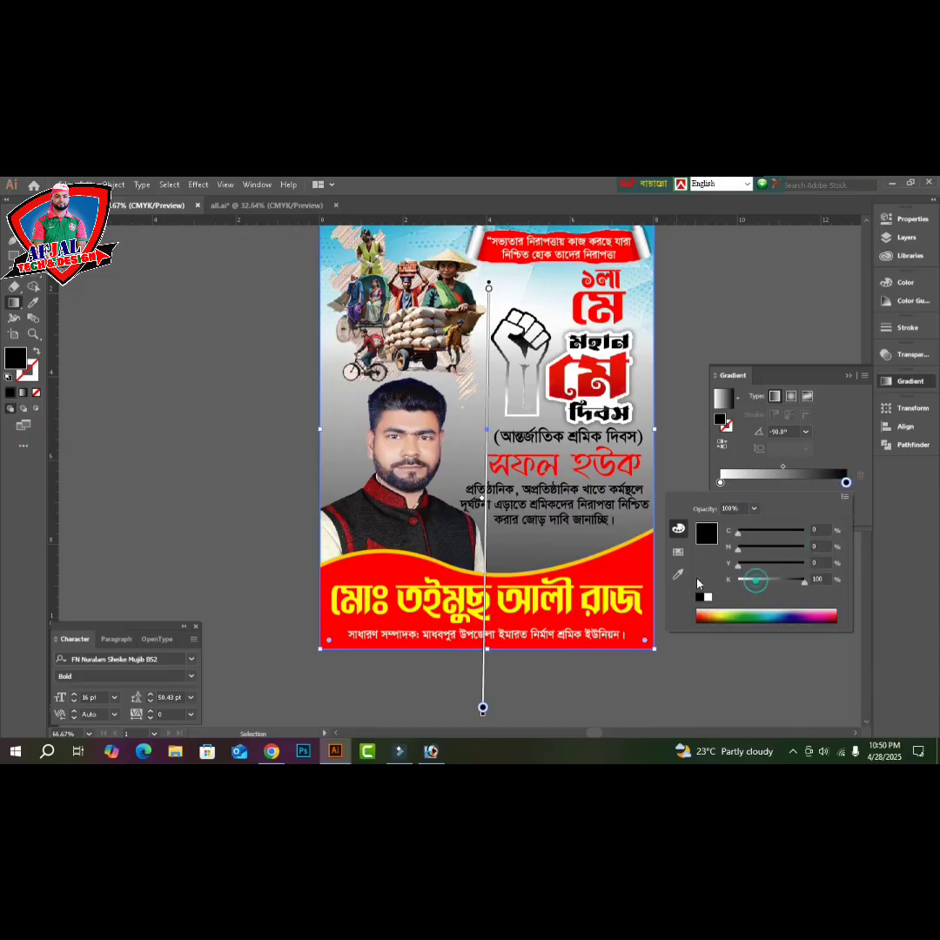
{"action": "left_click_drag", "start_coordinate": [756, 580], "coordinate": [697, 579]}
{"action": "left_click_drag", "start_coordinate": [756, 568], "coordinate": [757, 569]}
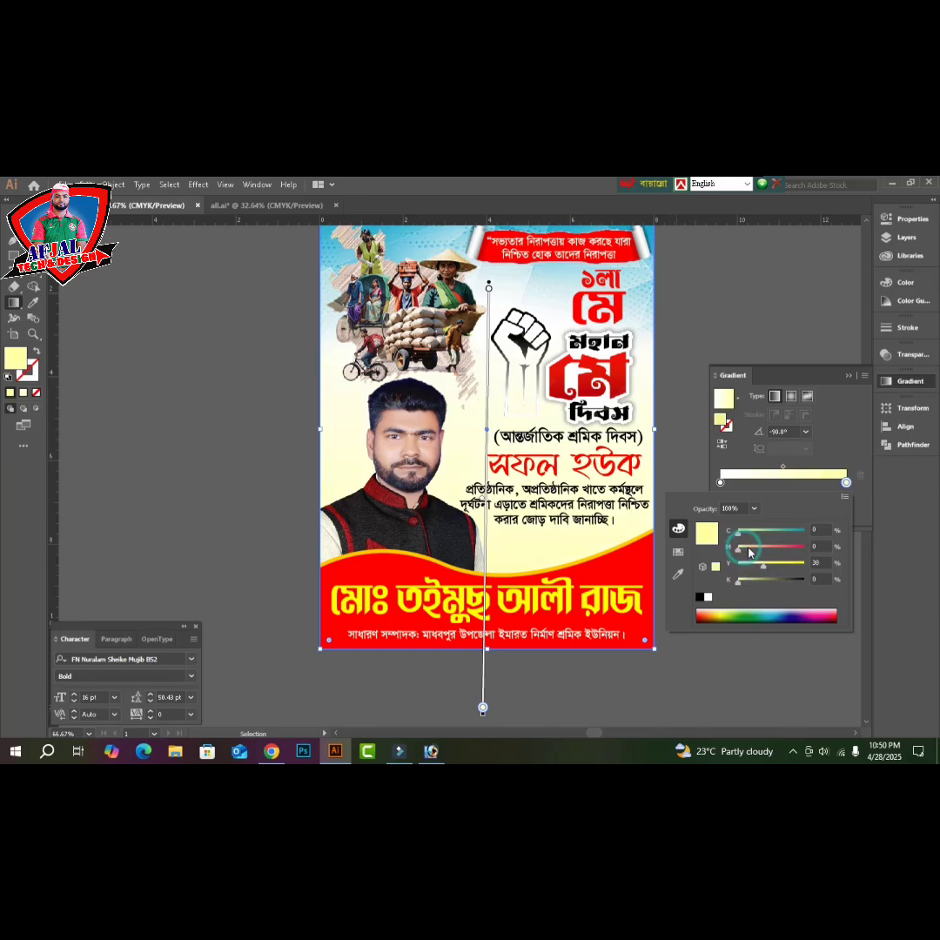
{"action": "left_click_drag", "start_coordinate": [745, 551], "coordinate": [750, 548]}
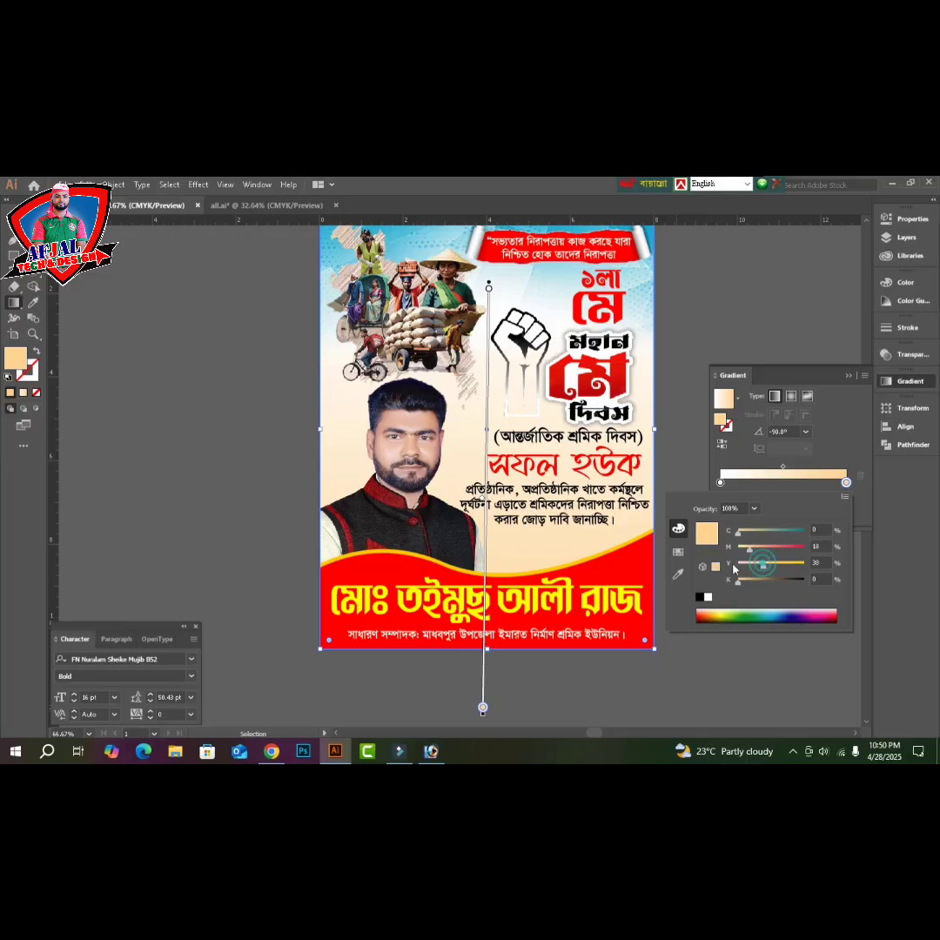
{"action": "left_click", "coordinate": [734, 565]}
{"action": "left_click_drag", "start_coordinate": [739, 531], "coordinate": [718, 553]}
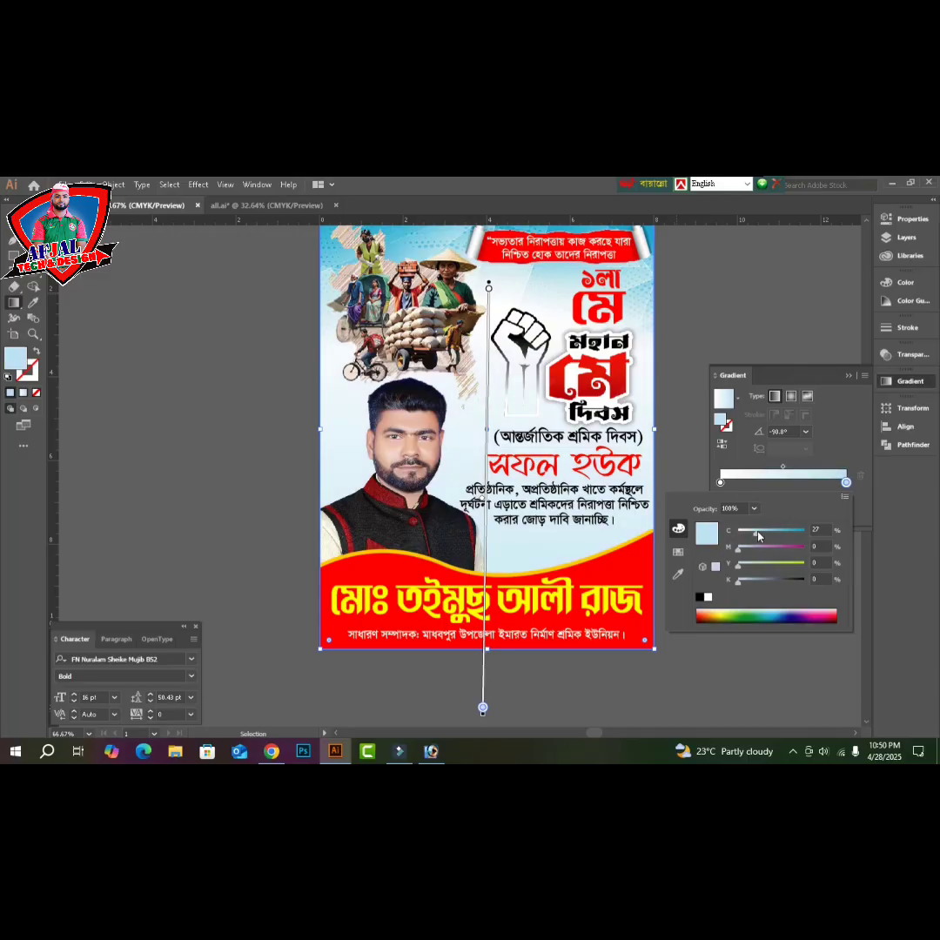
{"action": "left_click_drag", "start_coordinate": [758, 538], "coordinate": [760, 538]}
{"action": "key", "text": "g"}
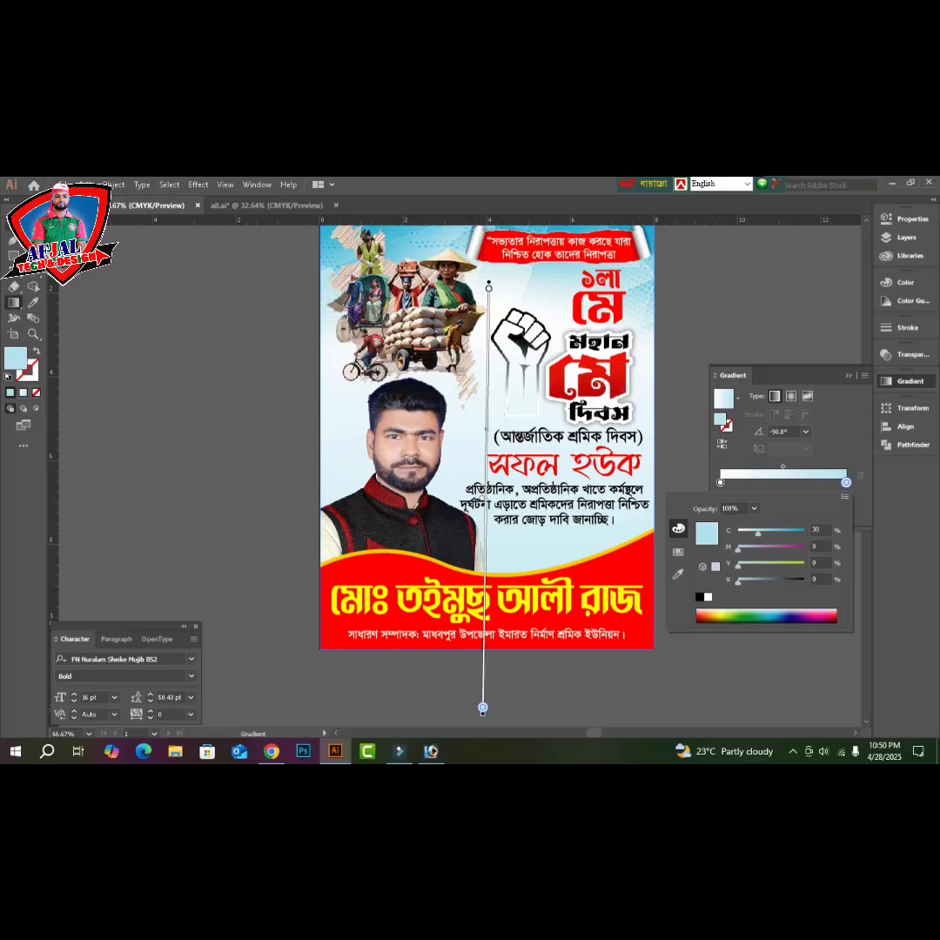
{"action": "key", "text": "Escape"}
{"action": "left_click", "coordinate": [174, 446]}
{"action": "key", "text": "v"}
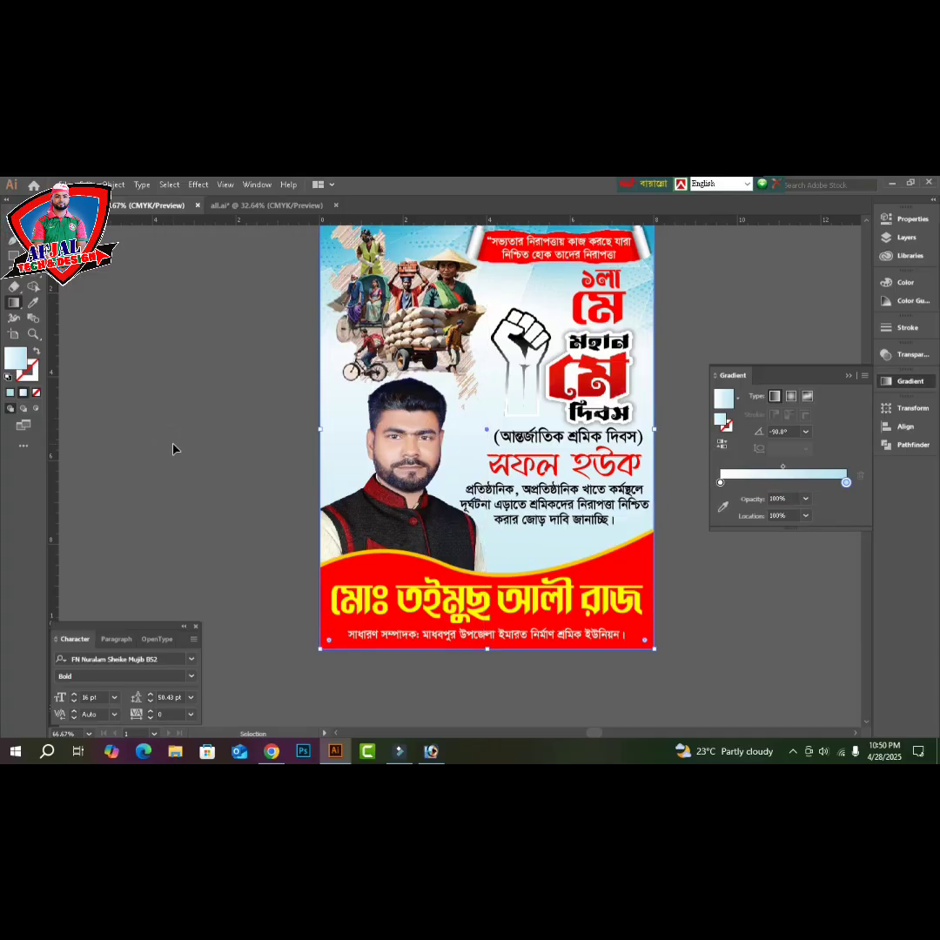
{"action": "scroll", "coordinate": [173, 450], "scroll_direction": "up", "scroll_amount": 1}
{"action": "key", "text": "g"}
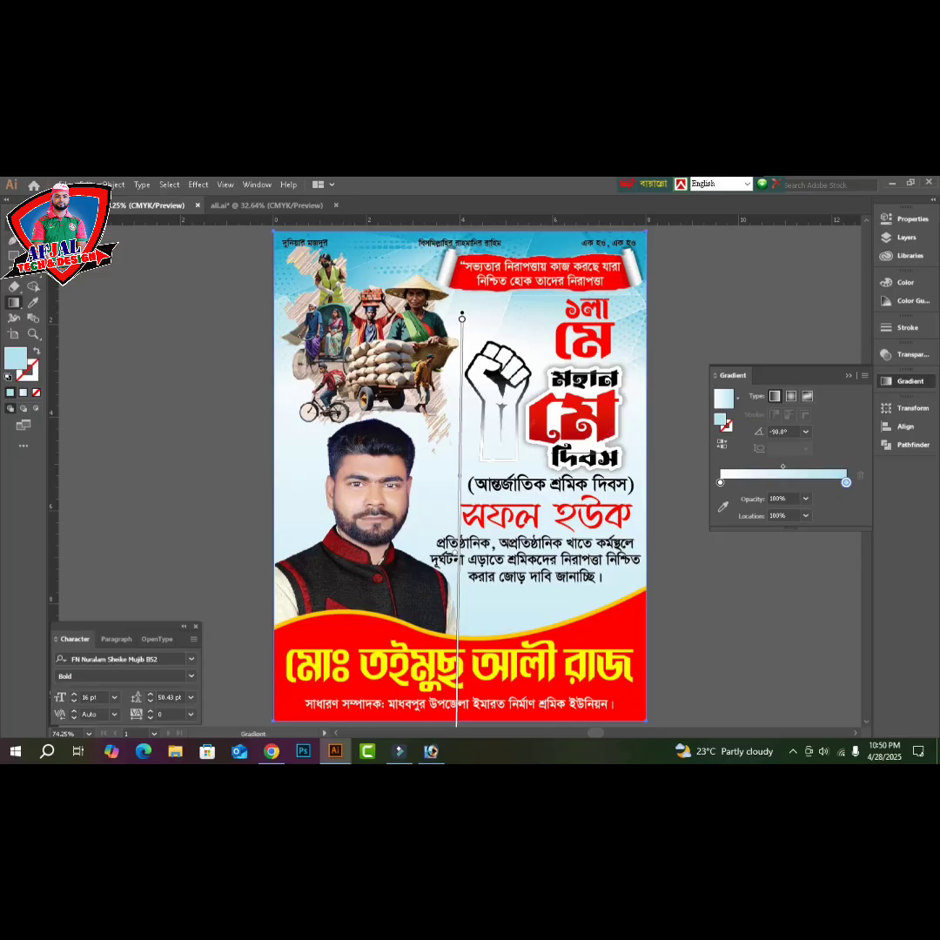
- Select the small header text lines along the top and make them white
{"action": "key", "text": "v"}
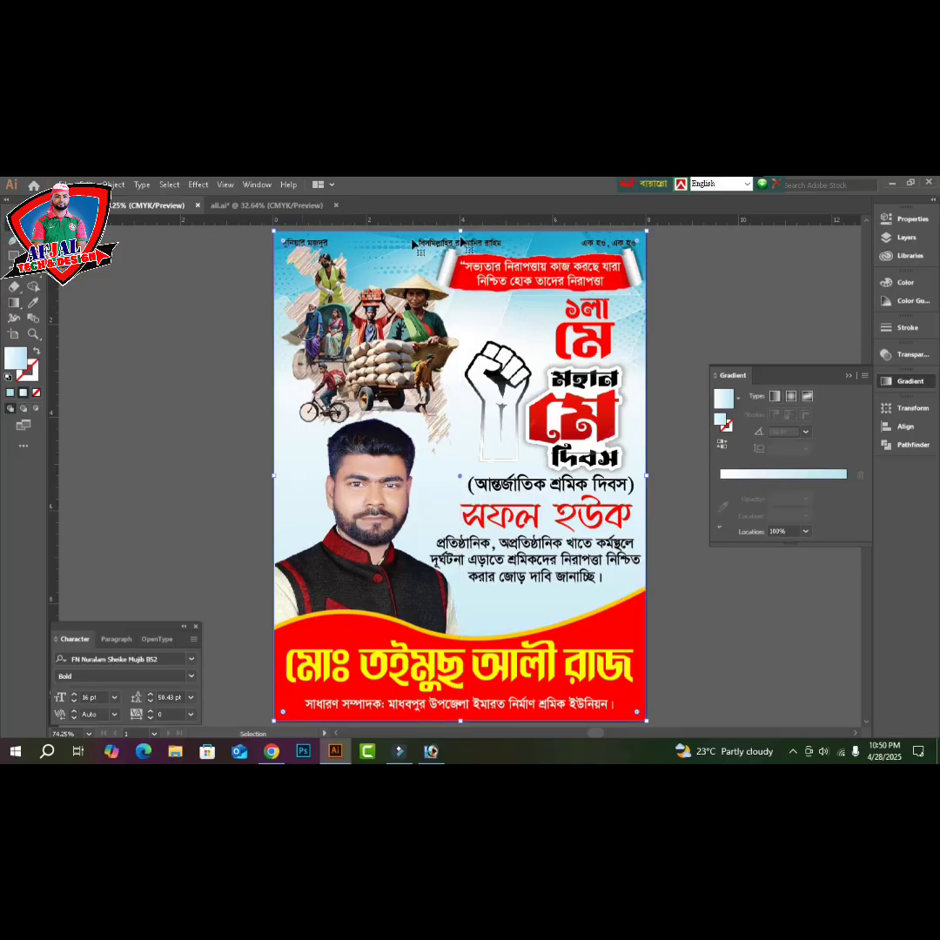
{"action": "left_click", "coordinate": [453, 245]}
{"action": "left_click", "coordinate": [613, 245], "text": "shift"}
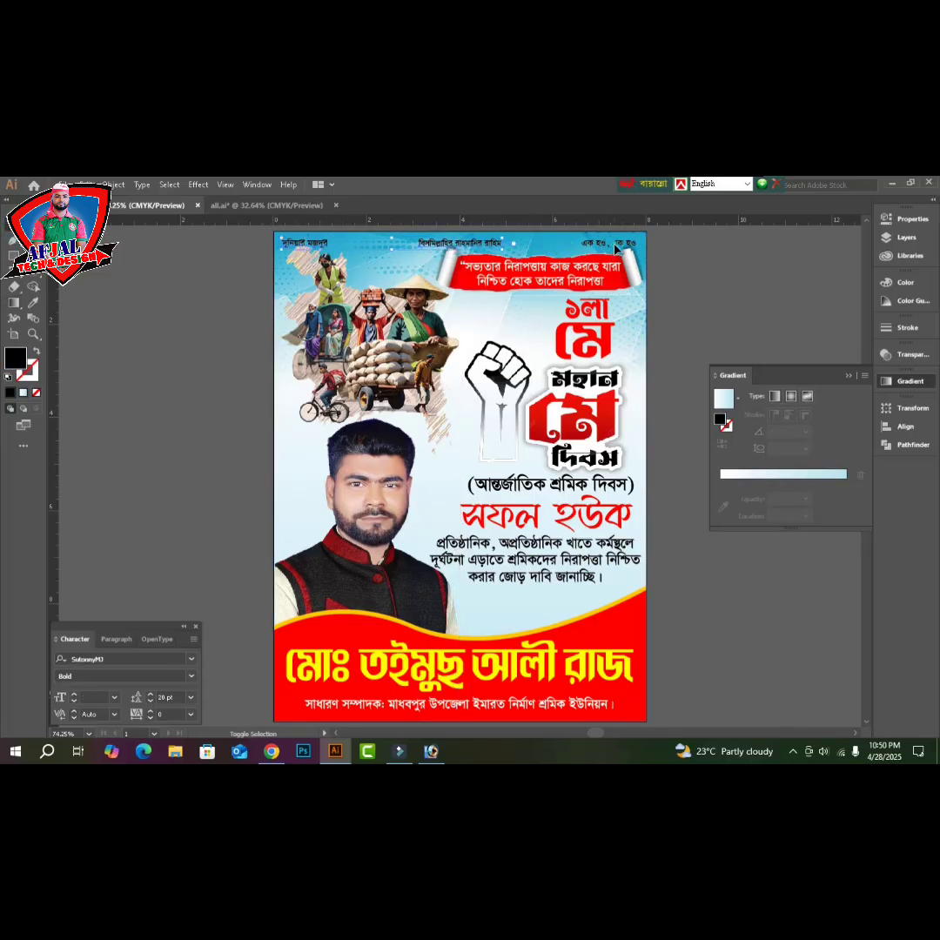
{"action": "left_click", "coordinate": [897, 282]}
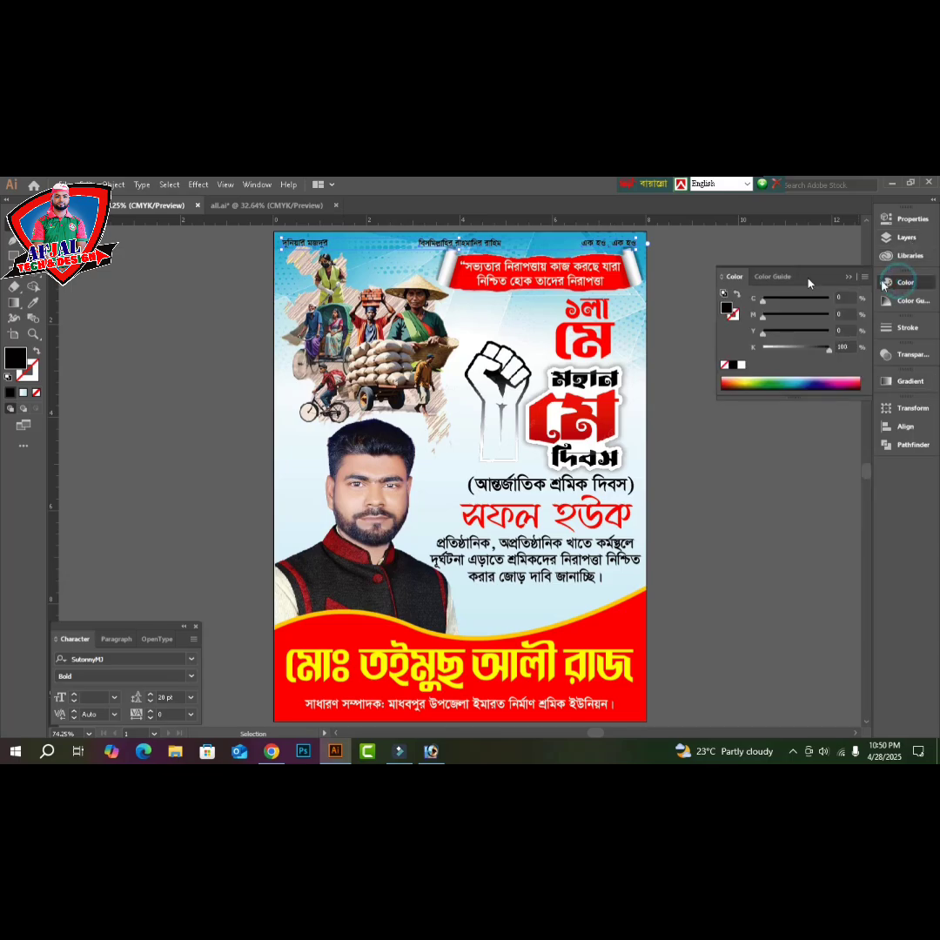
{"action": "left_click", "coordinate": [742, 366]}
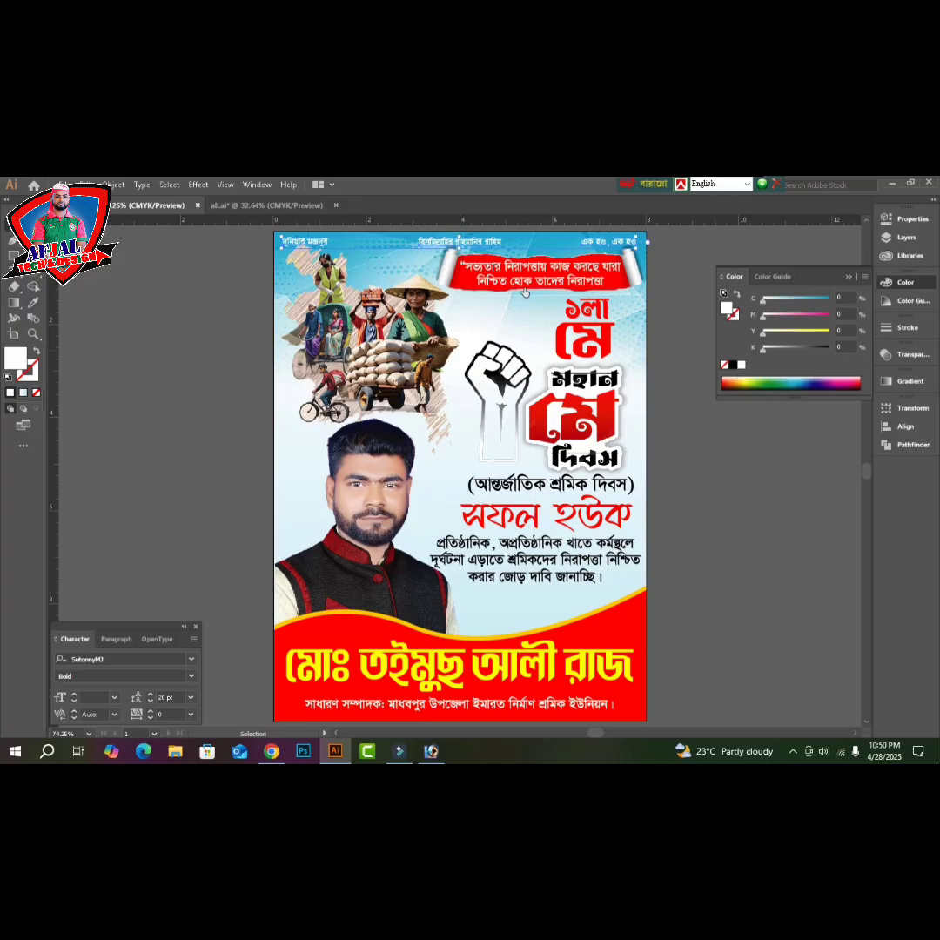
{"action": "left_click", "coordinate": [907, 330]}
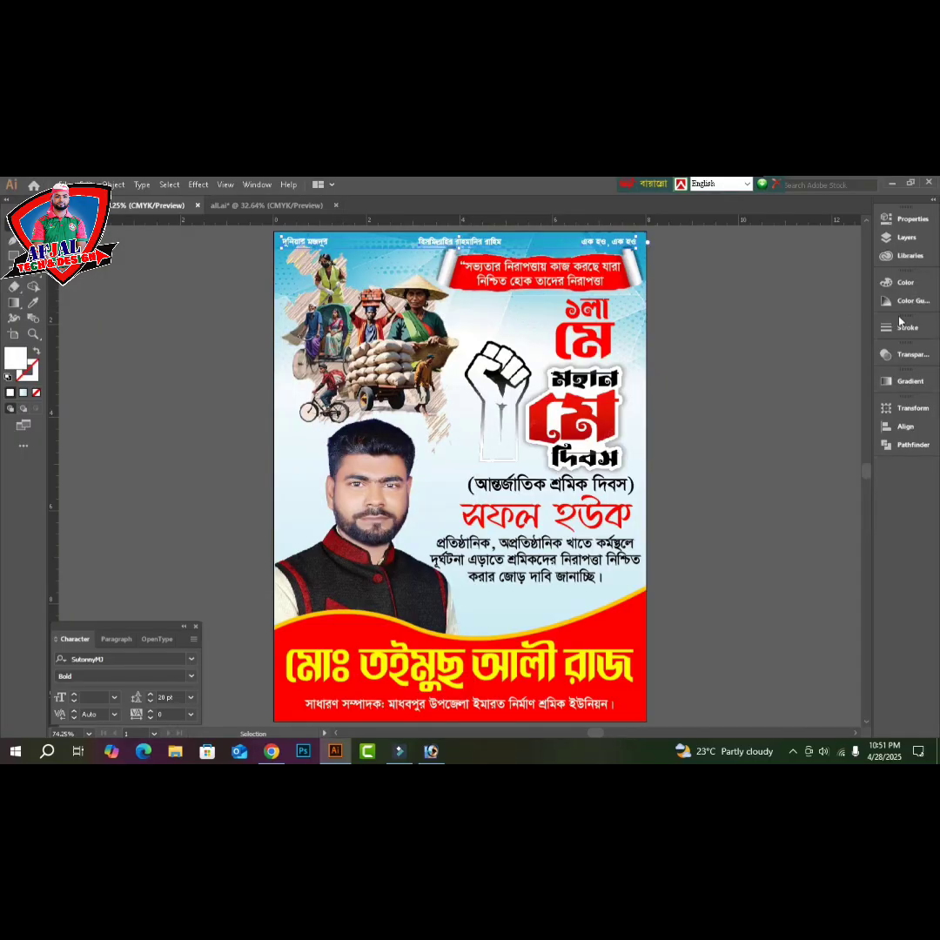
- Give the header texts a 2 pt stroke with round joins, then fit the poster in view
{"action": "left_click", "coordinate": [908, 327]}
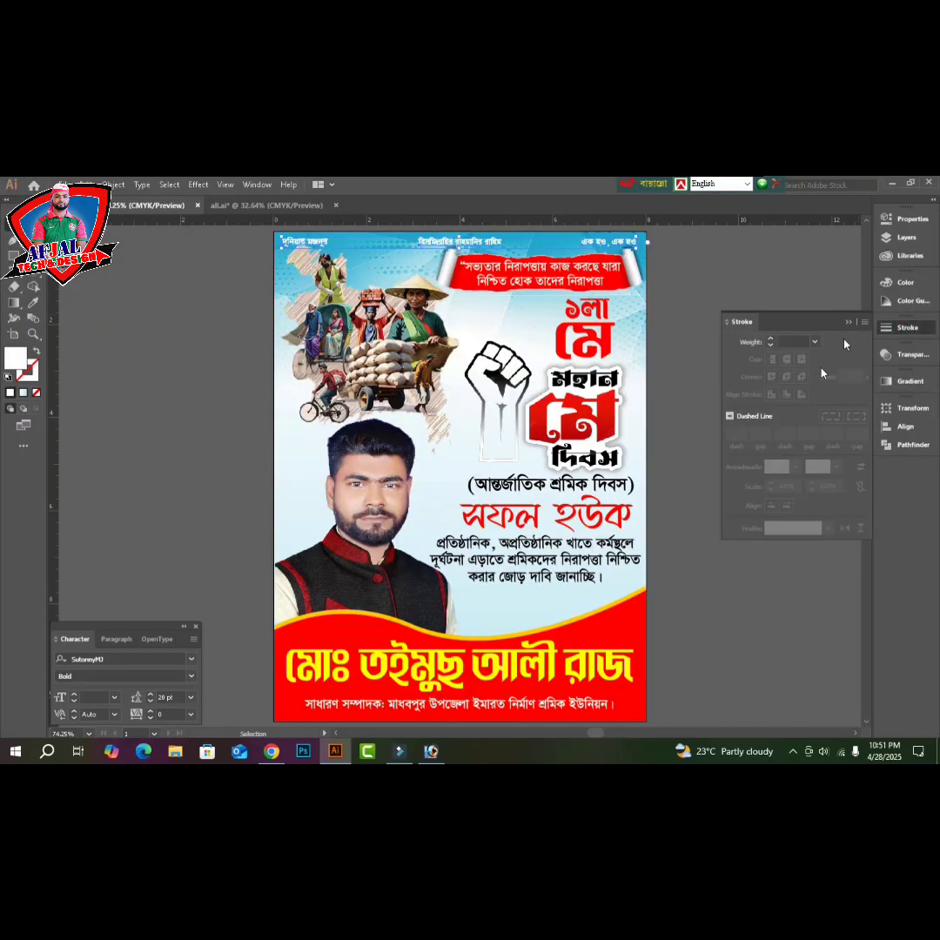
{"action": "left_click", "coordinate": [794, 342]}
{"action": "type", "text": "2"}
{"action": "key", "text": "Return"}
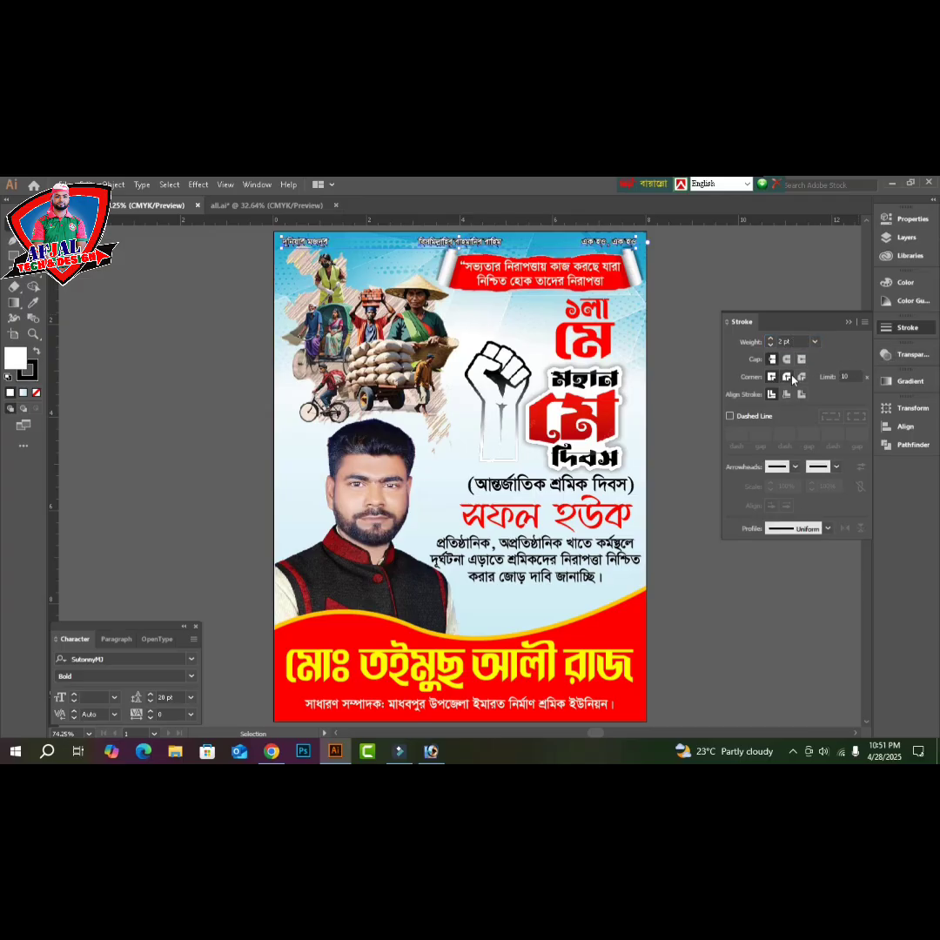
{"action": "left_click", "coordinate": [787, 376]}
{"action": "scroll", "coordinate": [538, 314], "scroll_direction": "up", "scroll_amount": 1}
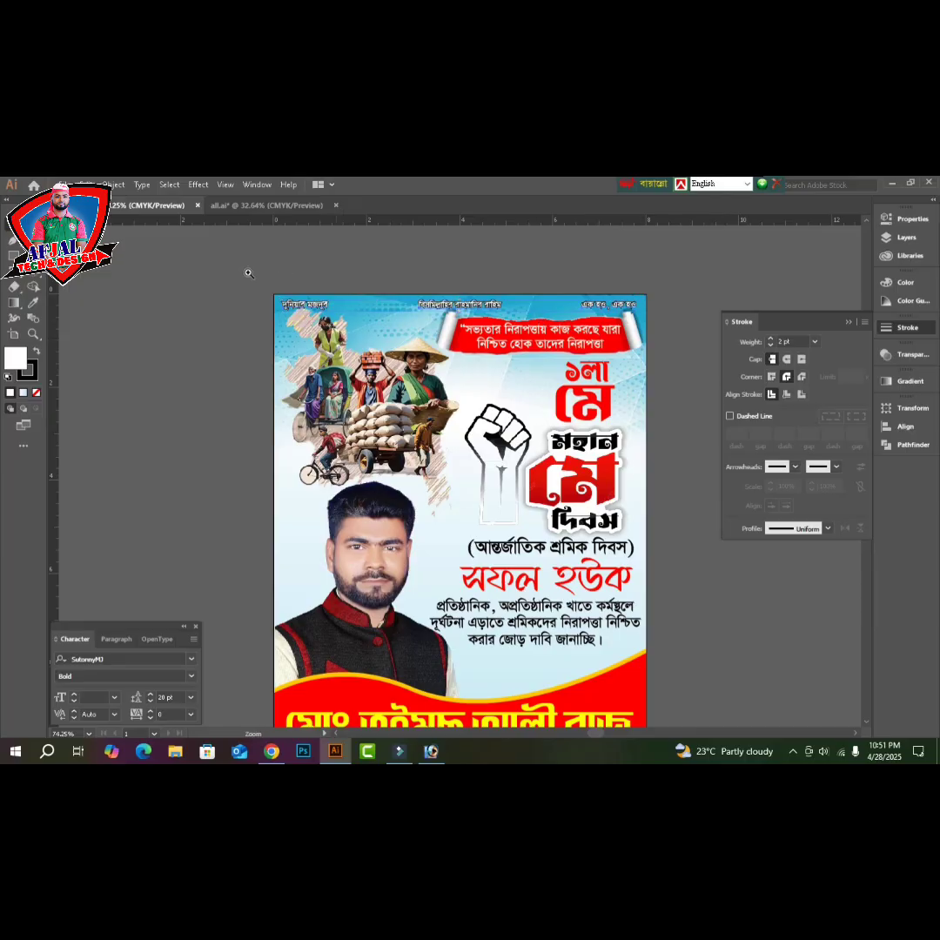
{"action": "left_click_drag", "start_coordinate": [229, 278], "coordinate": [510, 337]}
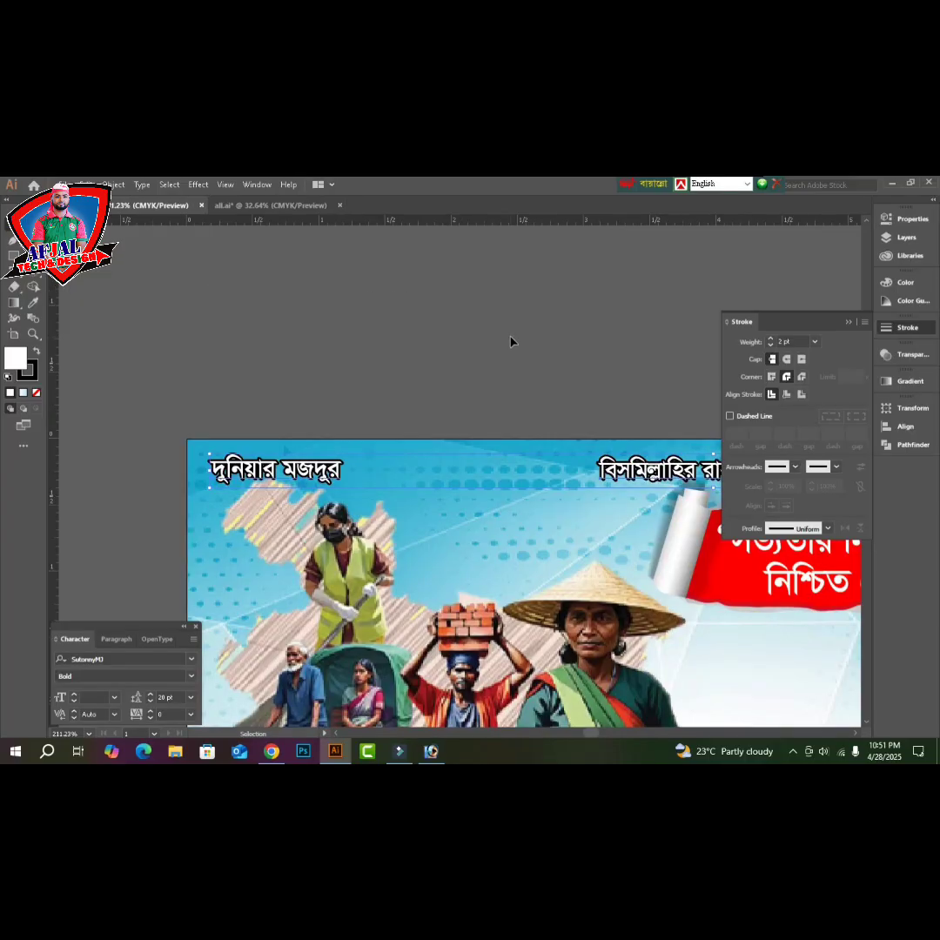
{"action": "left_click", "coordinate": [510, 339]}
{"action": "key", "text": "Tab"}
{"action": "key", "text": "ctrl+0"}
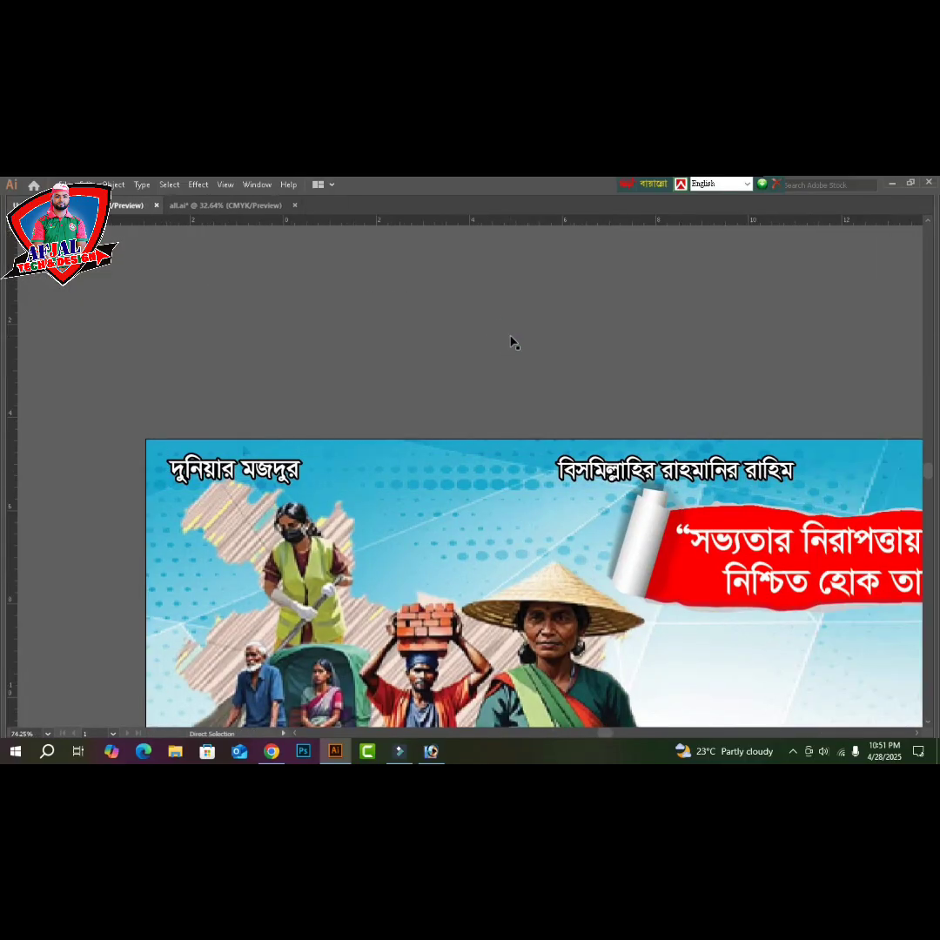
{"action": "left_click", "coordinate": [806, 503]}
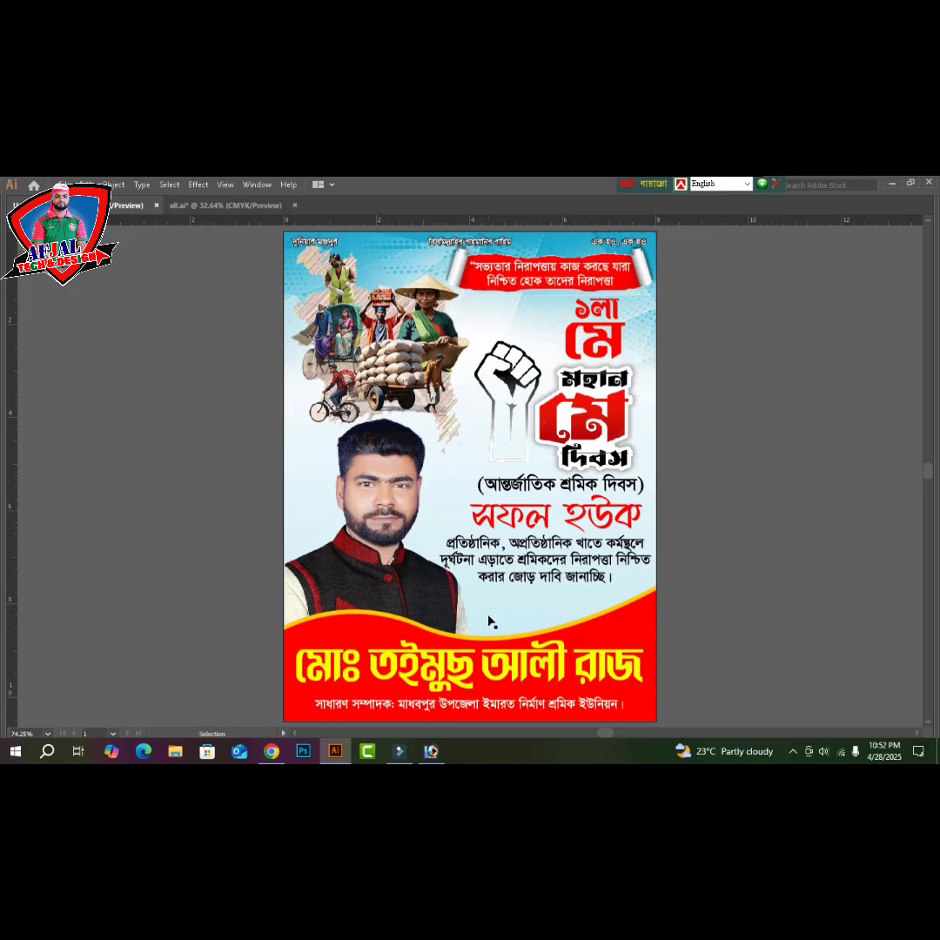
- Scroll through the 'vector may dibosh logo' image results in Chrome and open a new tab
{"action": "left_click", "coordinate": [272, 751]}
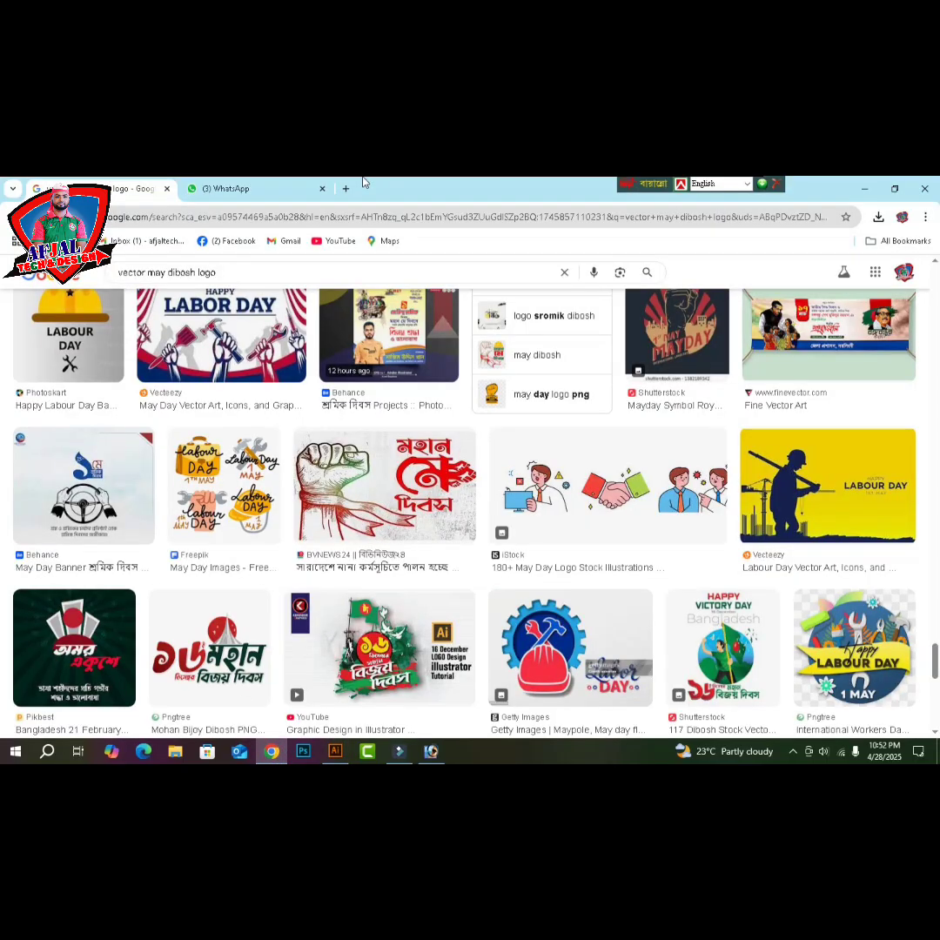
{"action": "scroll", "coordinate": [477, 470], "scroll_direction": "up", "scroll_amount": 3}
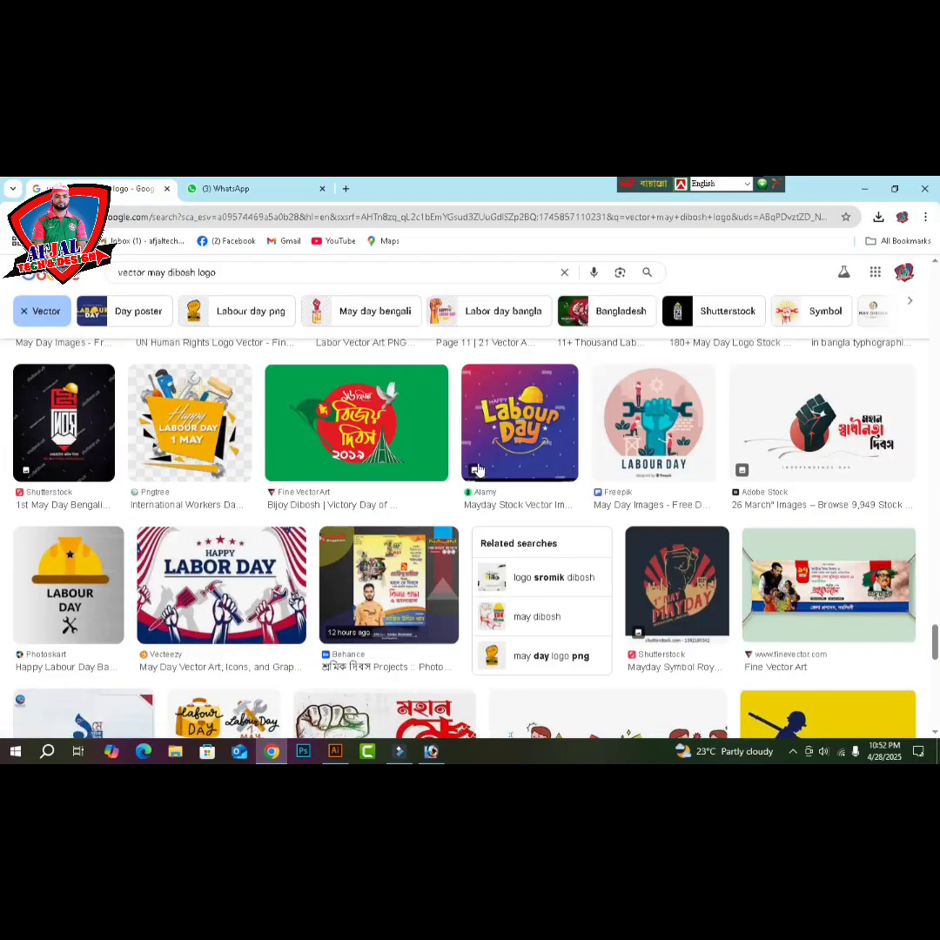
{"action": "scroll", "coordinate": [477, 470], "scroll_direction": "up", "scroll_amount": 5}
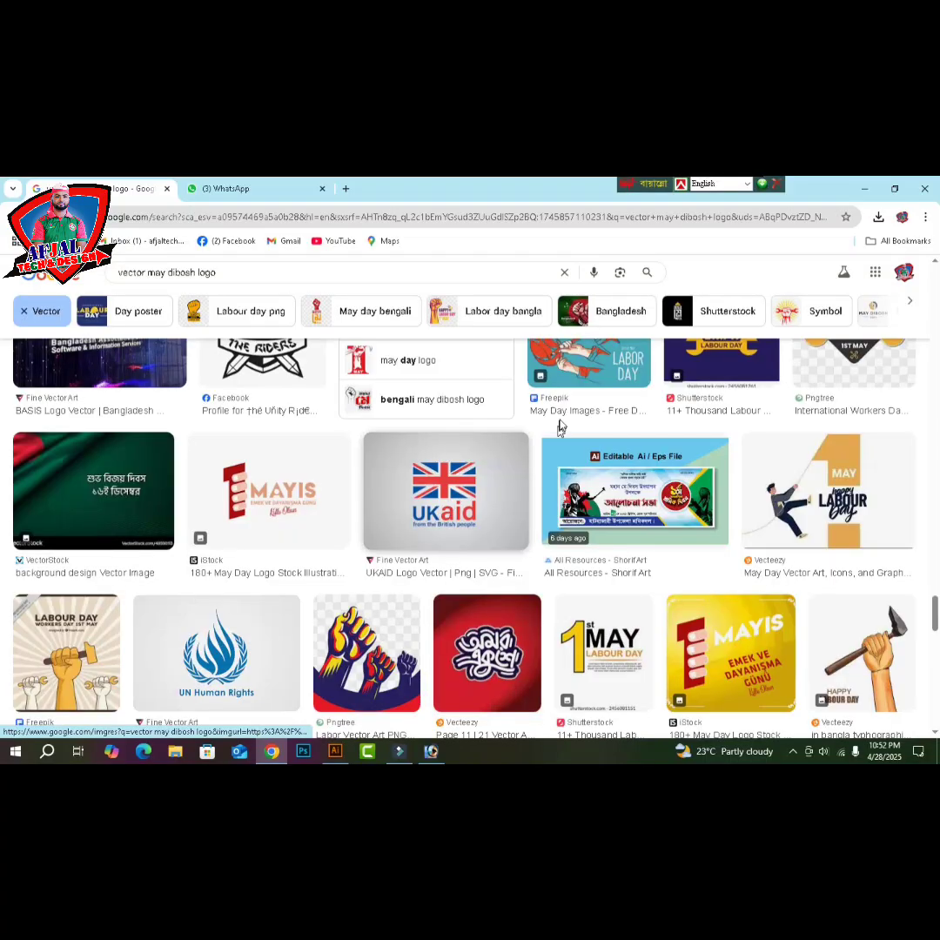
{"action": "scroll", "coordinate": [487, 495], "scroll_direction": "up", "scroll_amount": 4}
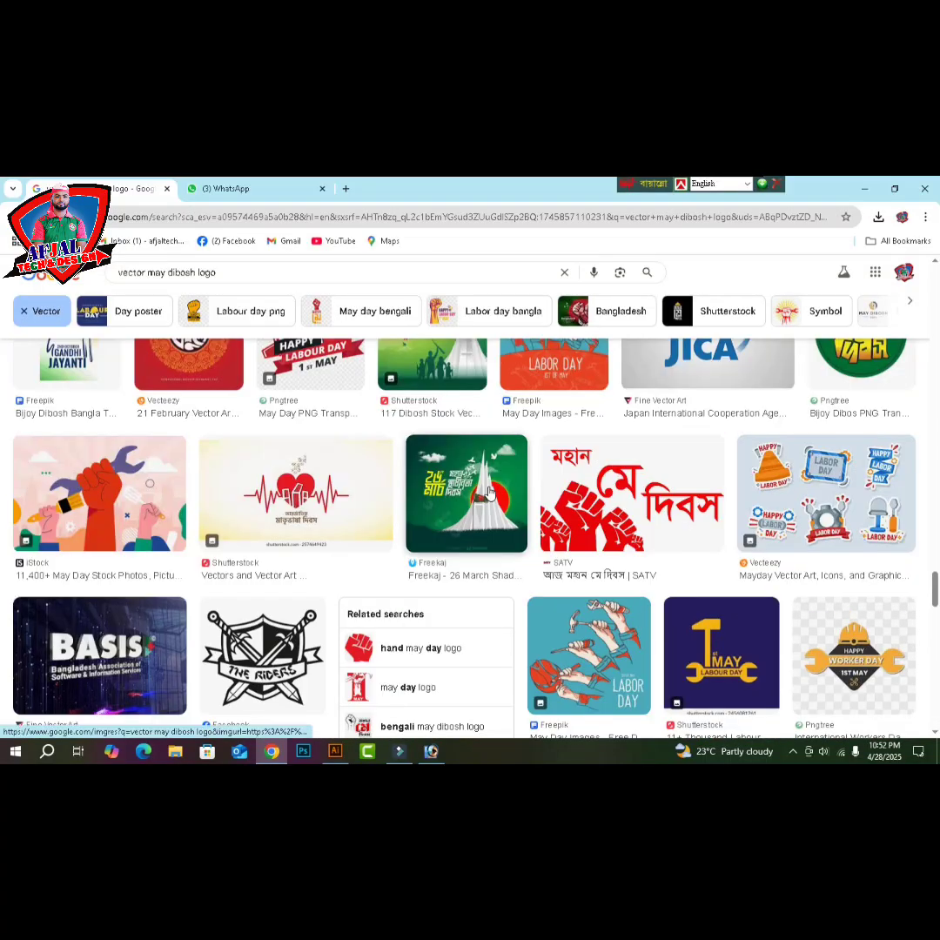
{"action": "scroll", "coordinate": [489, 493], "scroll_direction": "up", "scroll_amount": 4}
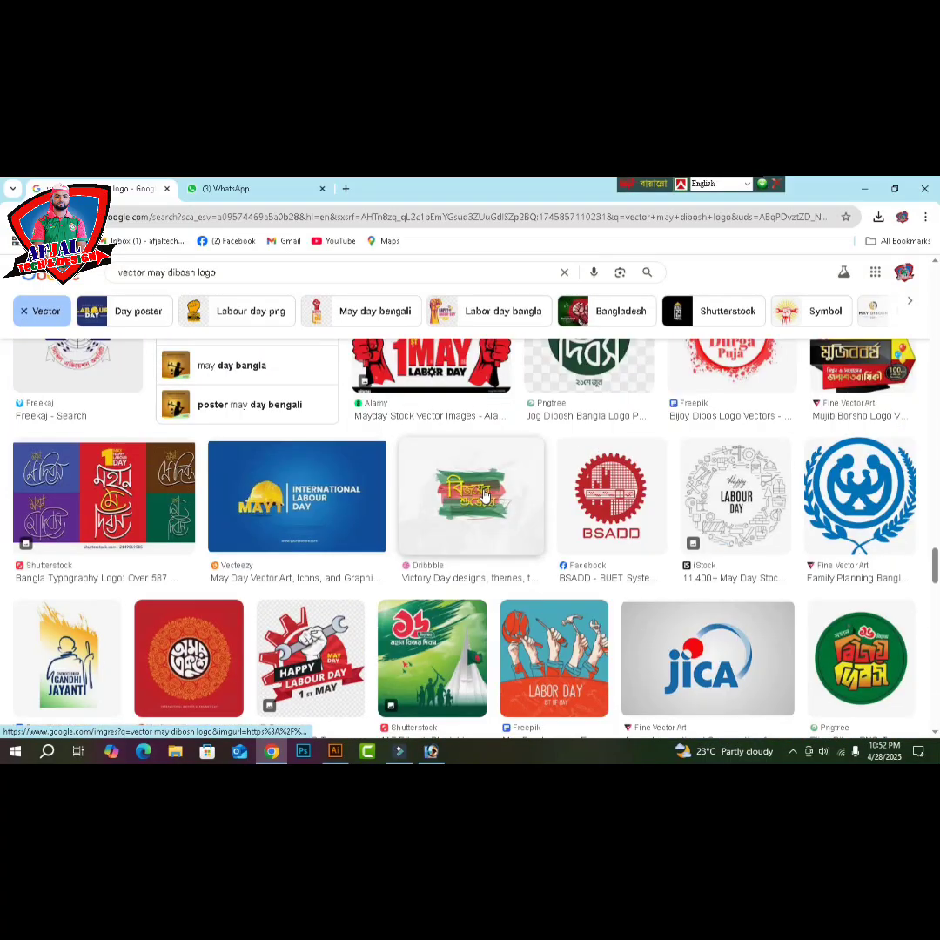
{"action": "scroll", "coordinate": [485, 495], "scroll_direction": "up", "scroll_amount": 4}
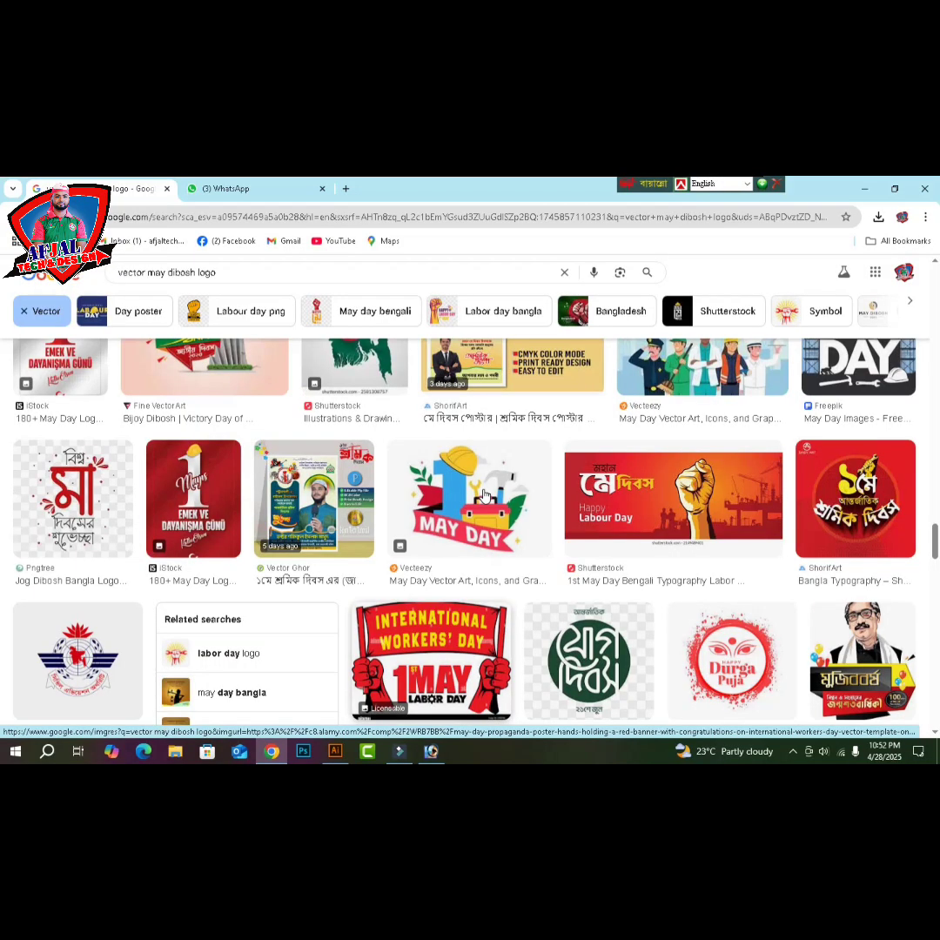
{"action": "scroll", "coordinate": [485, 495], "scroll_direction": "up", "scroll_amount": 6}
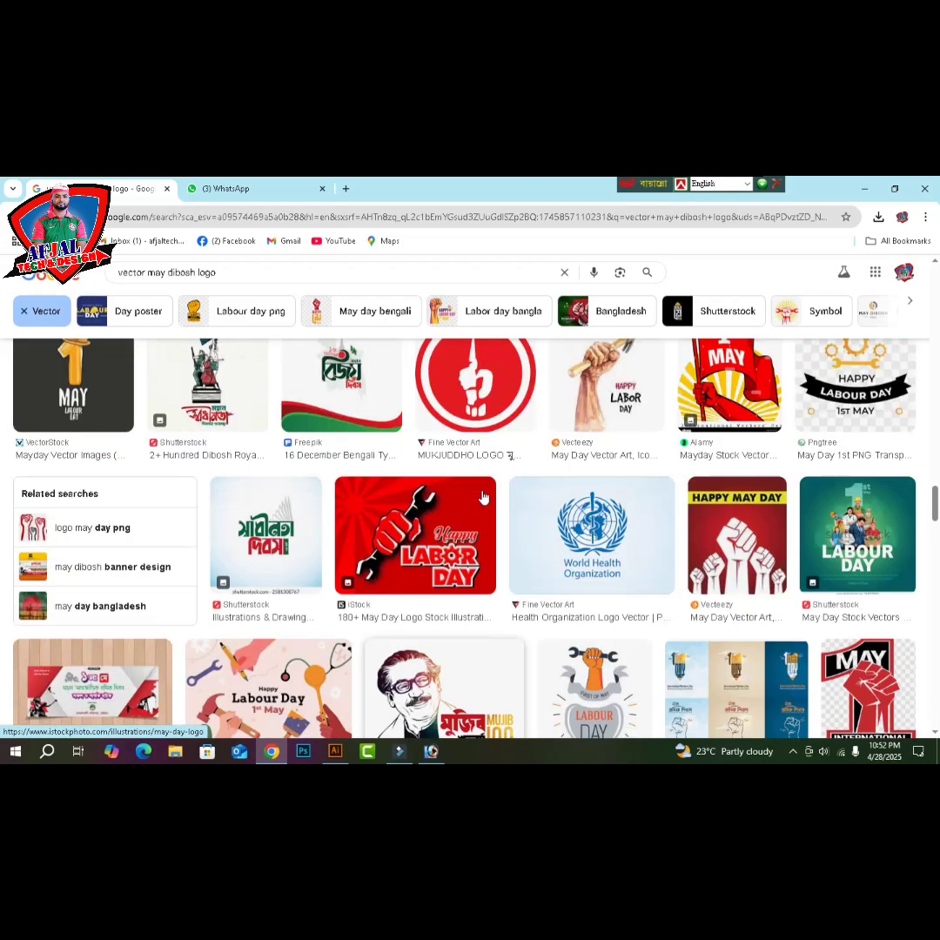
{"action": "scroll", "coordinate": [484, 496], "scroll_direction": "up", "scroll_amount": 2}
{"action": "key", "text": "ctrl+t"}
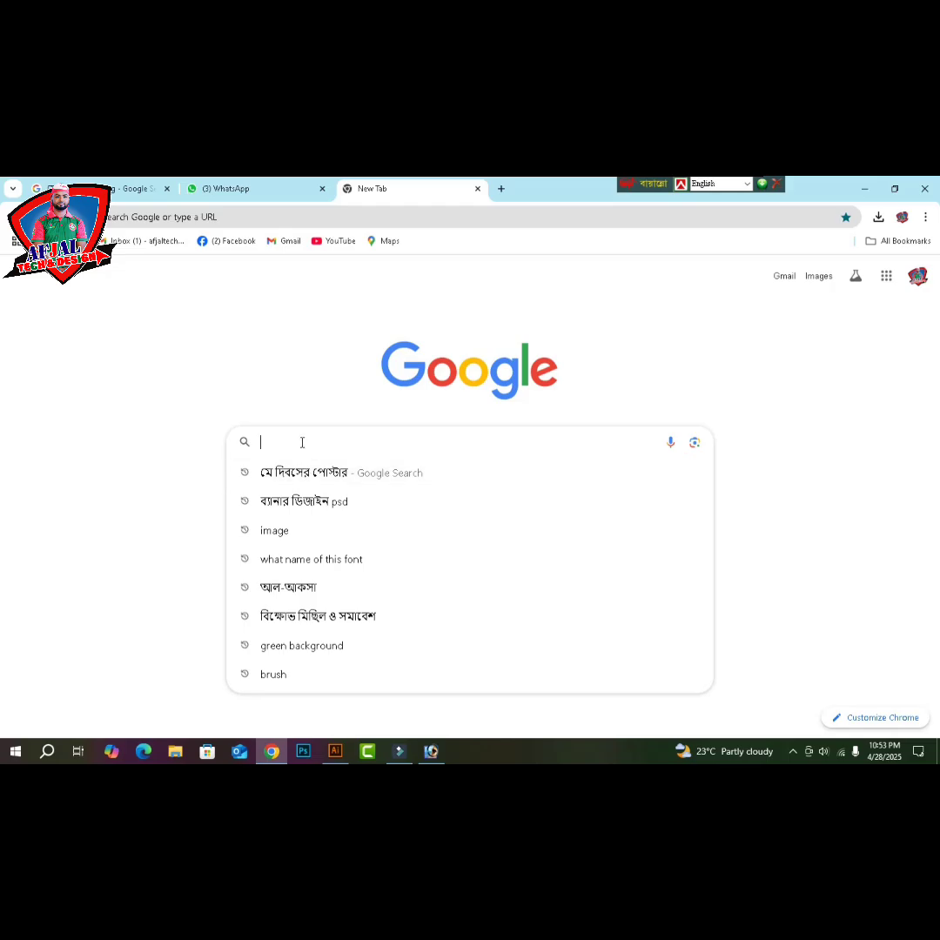
- Search Google Images for মে দিবস using Bangla Unicode keyboard input
{"action": "key", "text": "ctrl+alt+v"}
{"action": "type", "text": "মোদি"}
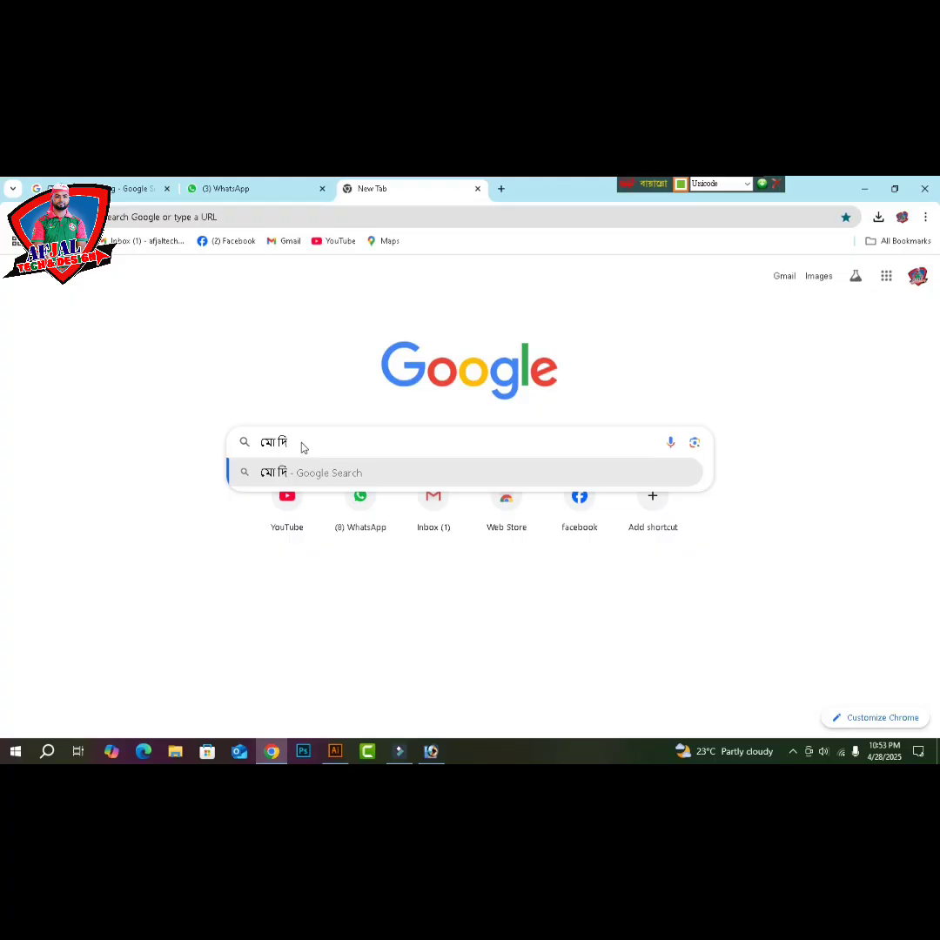
{"action": "key", "text": "BackSpace"}
{"action": "key", "text": "BackSpace"}
{"action": "key", "text": "BackSpace"}
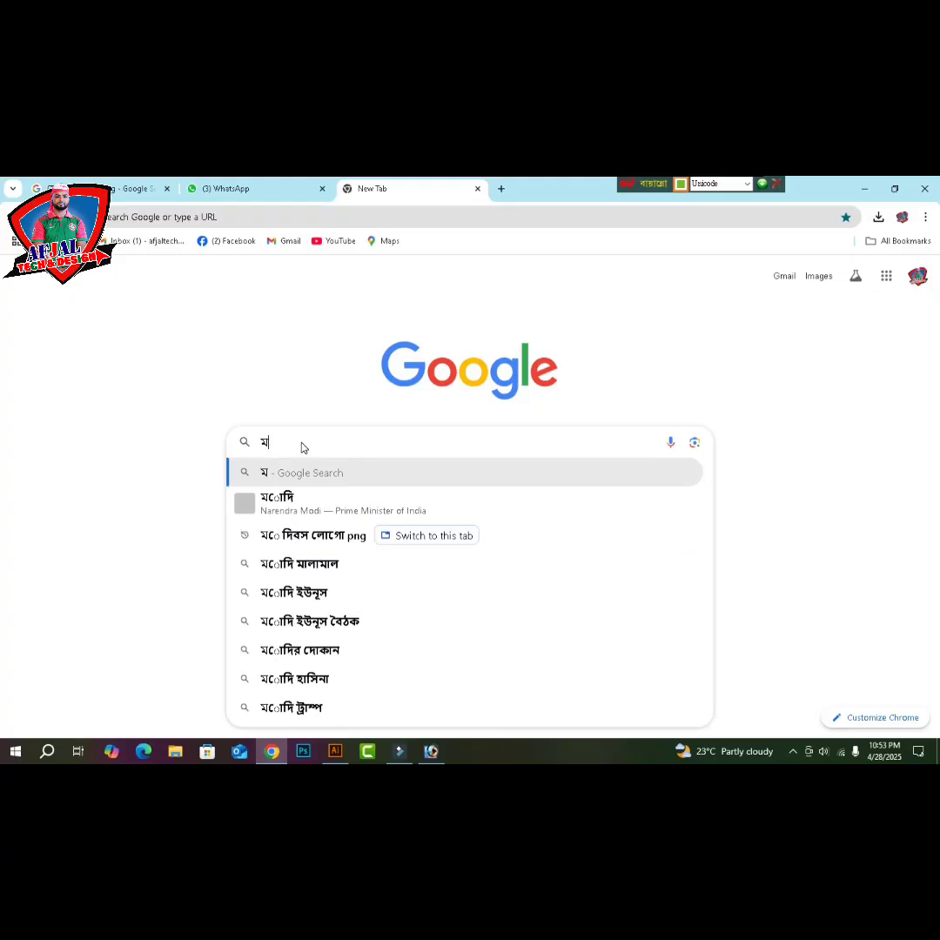
{"action": "key", "text": "BackSpace"}
{"action": "type", "text": "মে দি"}
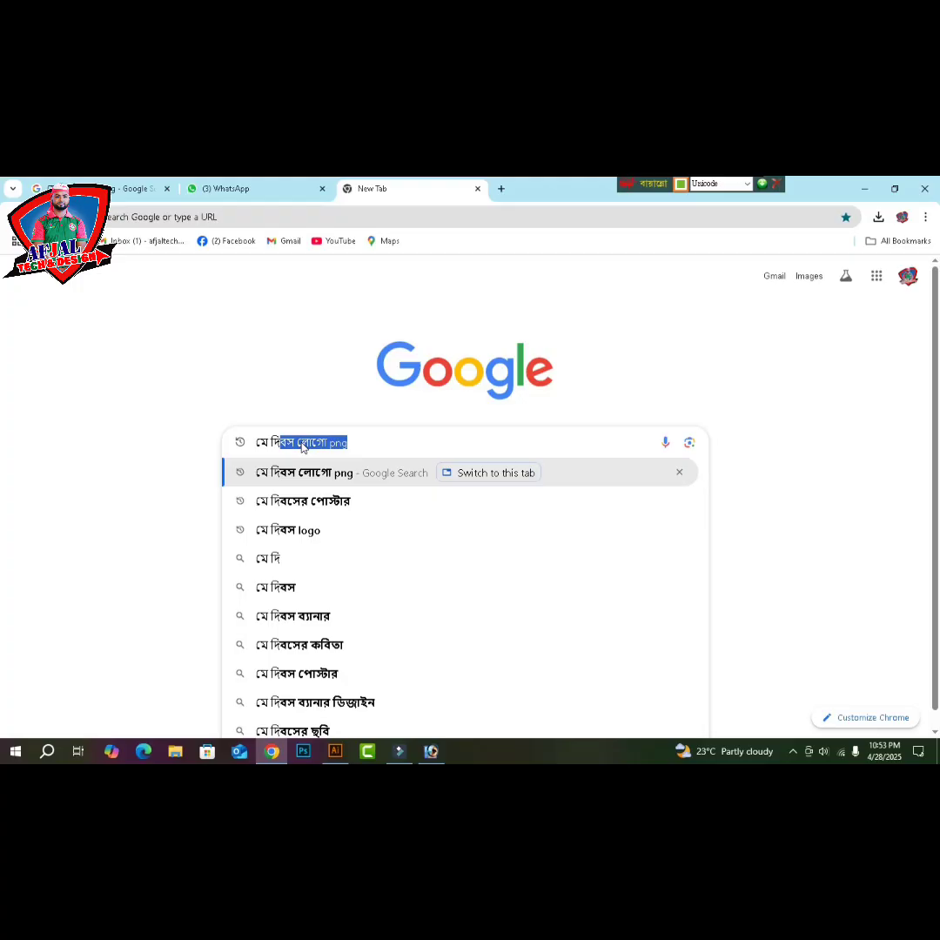
{"action": "type", "text": "বস"}
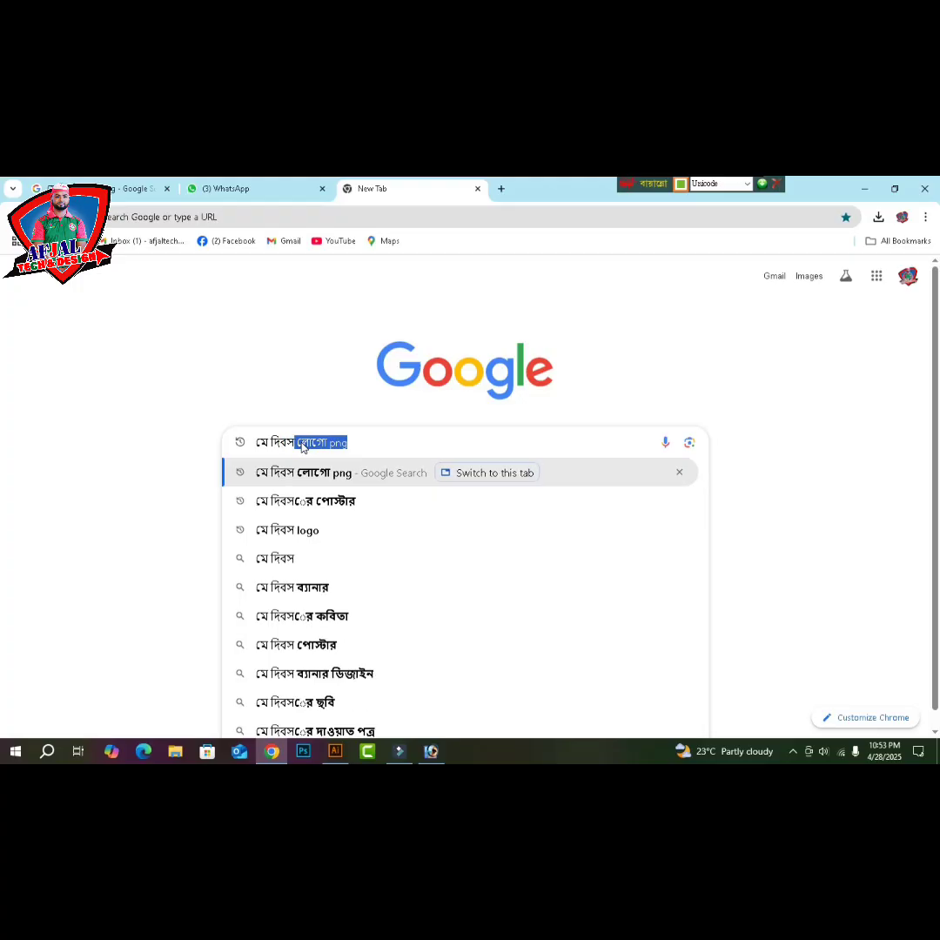
{"action": "key", "text": "Right"}
{"action": "key", "text": "BackSpace"}
{"action": "key", "text": "BackSpace"}
{"action": "key", "text": "BackSpace"}
{"action": "key", "text": "BackSpace"}
{"action": "key", "text": "BackSpace"}
{"action": "key", "text": "BackSpace"}
{"action": "key", "text": "BackSpace"}
{"action": "key", "text": "BackSpace"}
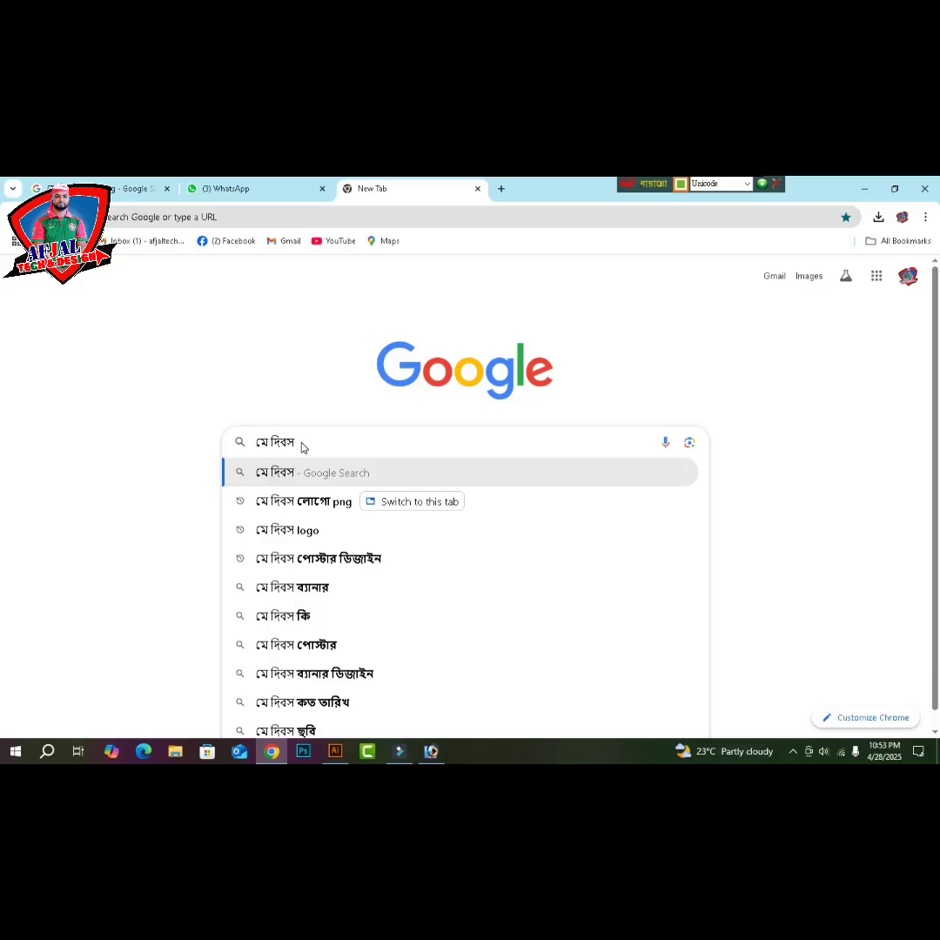
{"action": "key", "text": "Return"}
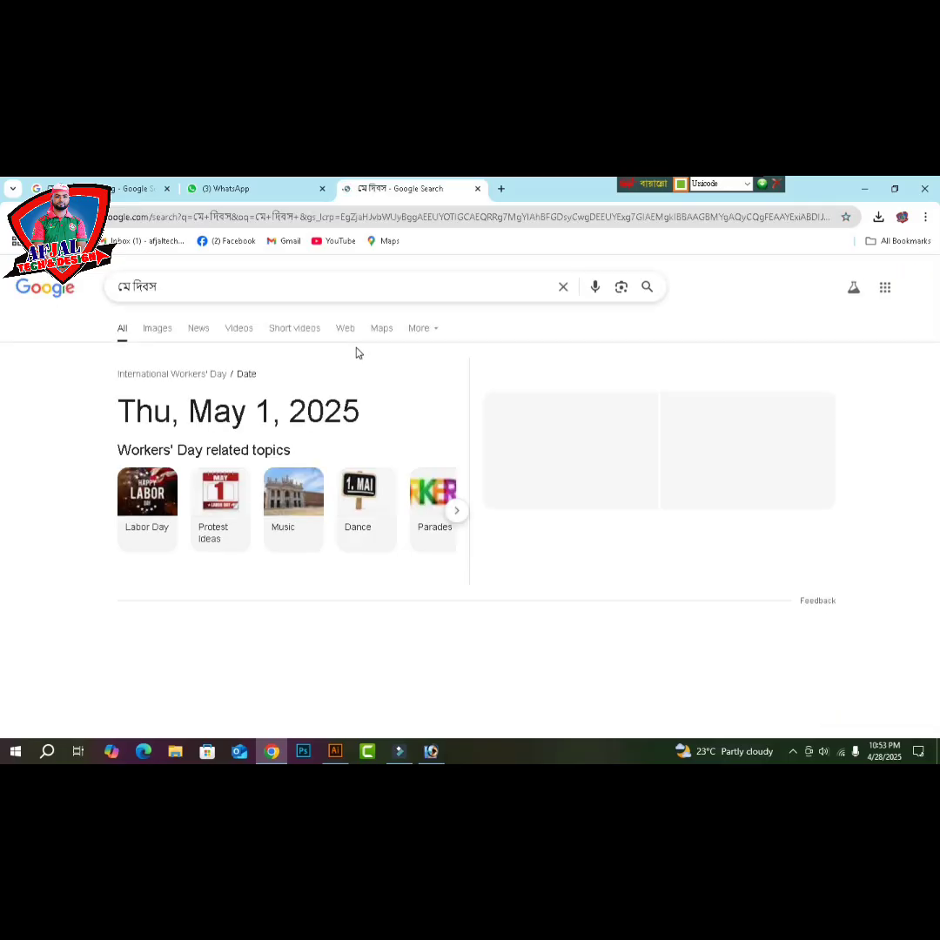
{"action": "left_click", "coordinate": [155, 333]}
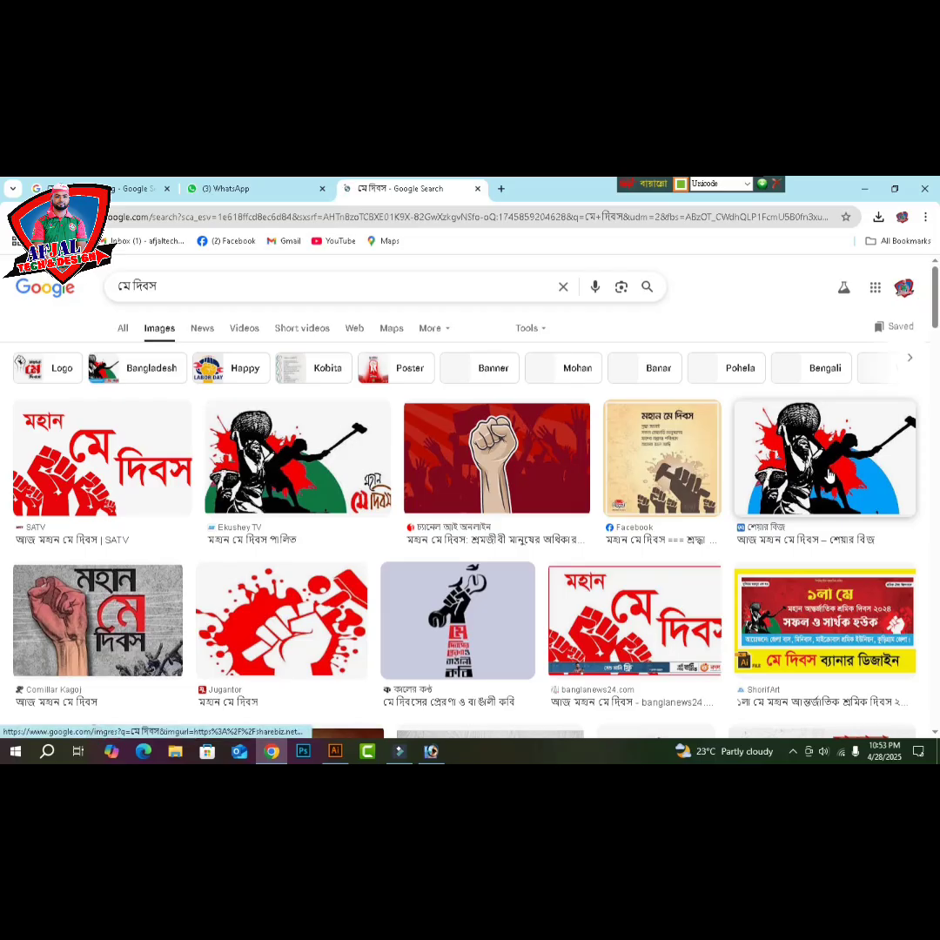
- Copy the worker-with-hammer image and return to the poster in Illustrator
{"action": "scroll", "coordinate": [781, 488], "scroll_direction": "down", "scroll_amount": 2}
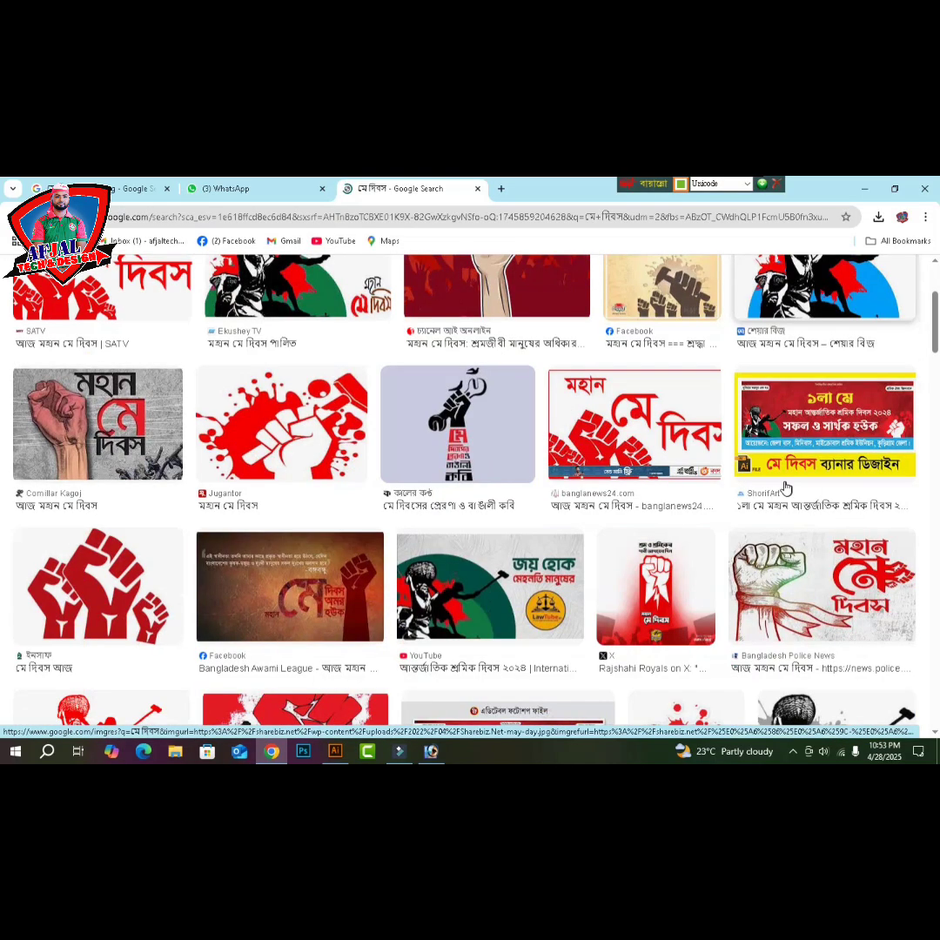
{"action": "scroll", "coordinate": [780, 488], "scroll_direction": "up", "scroll_amount": 2}
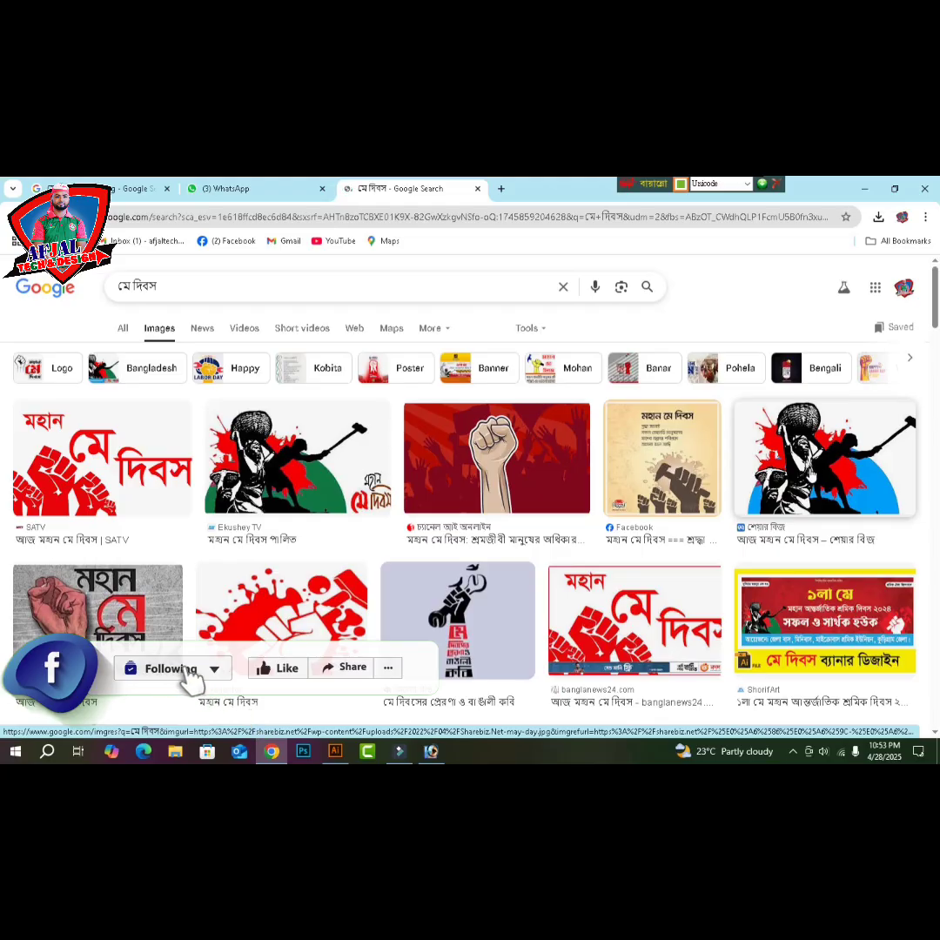
{"action": "right_click", "coordinate": [653, 470]}
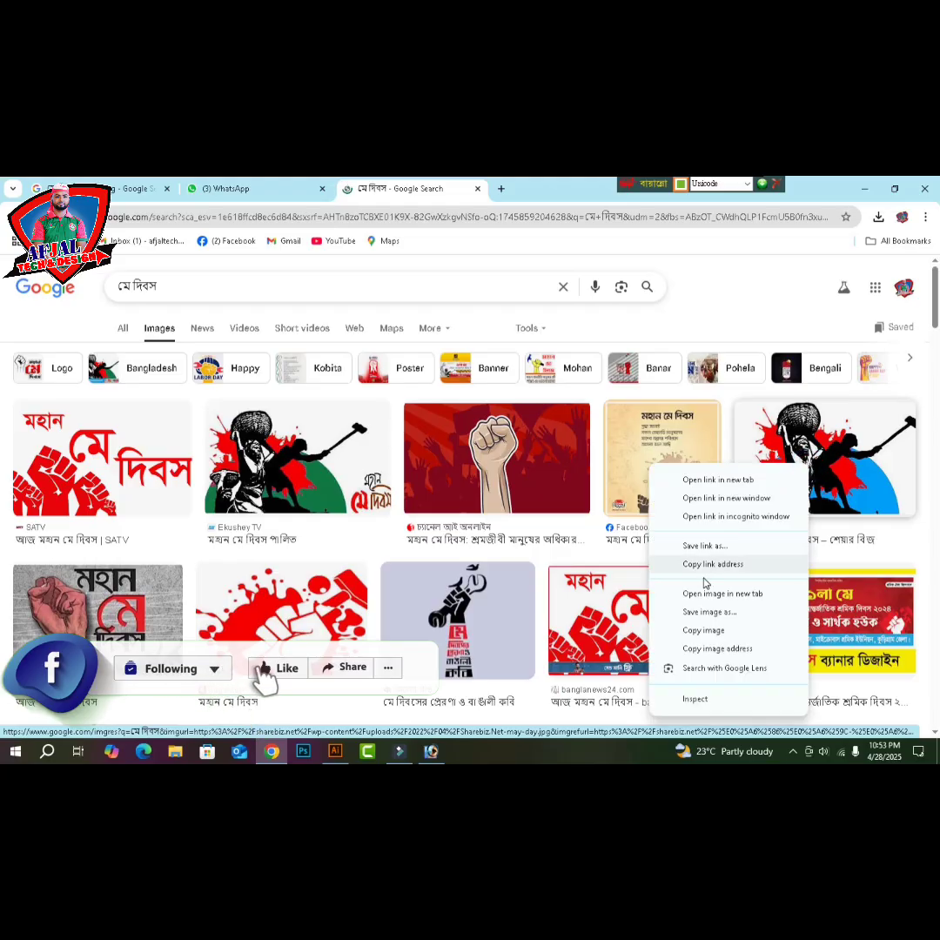
{"action": "left_click", "coordinate": [700, 630]}
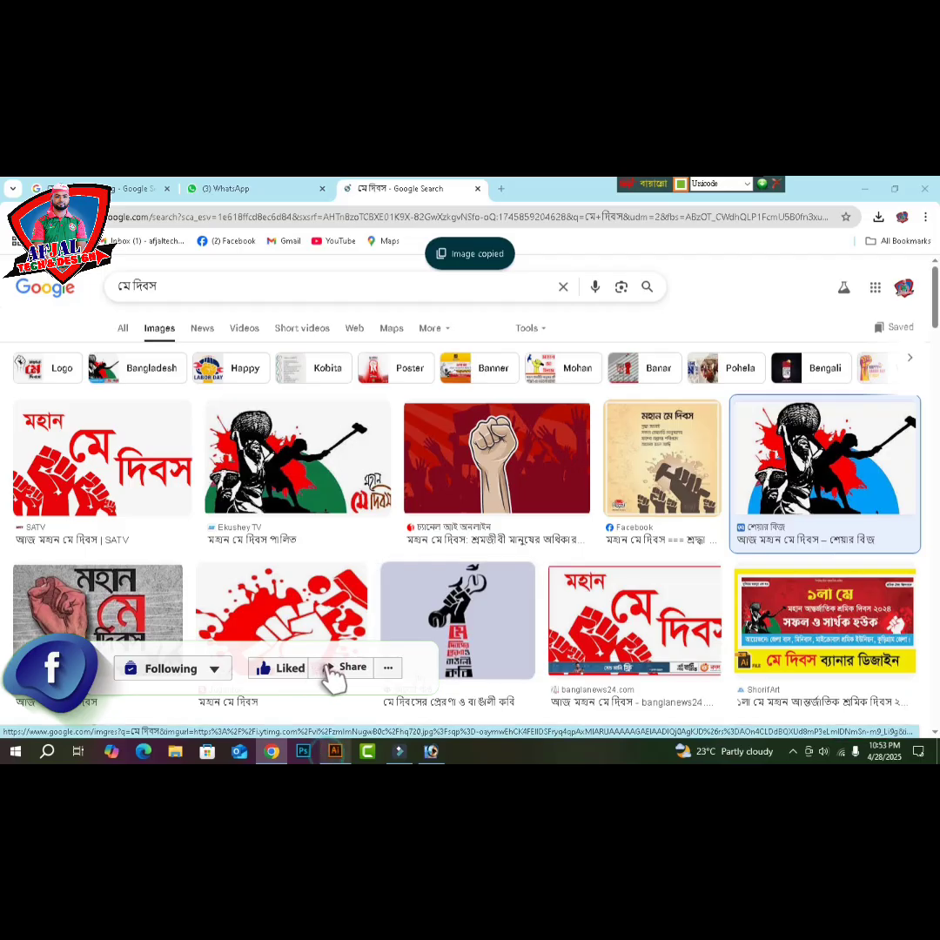
{"action": "left_click", "coordinate": [334, 754]}
- Paste the worker-with-hammer image over the lower-right text, adjust its stacking order, and shrink it
{"action": "key", "text": "a"}
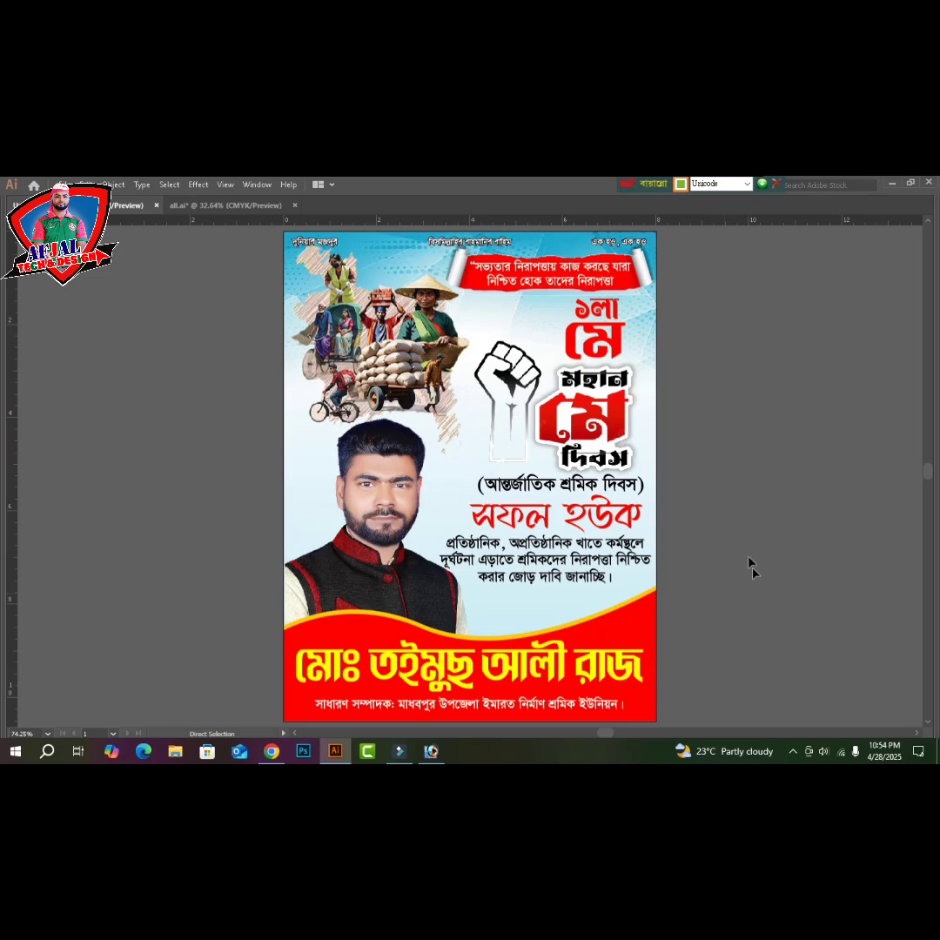
{"action": "key", "text": "ctrl+v"}
{"action": "key", "text": "v"}
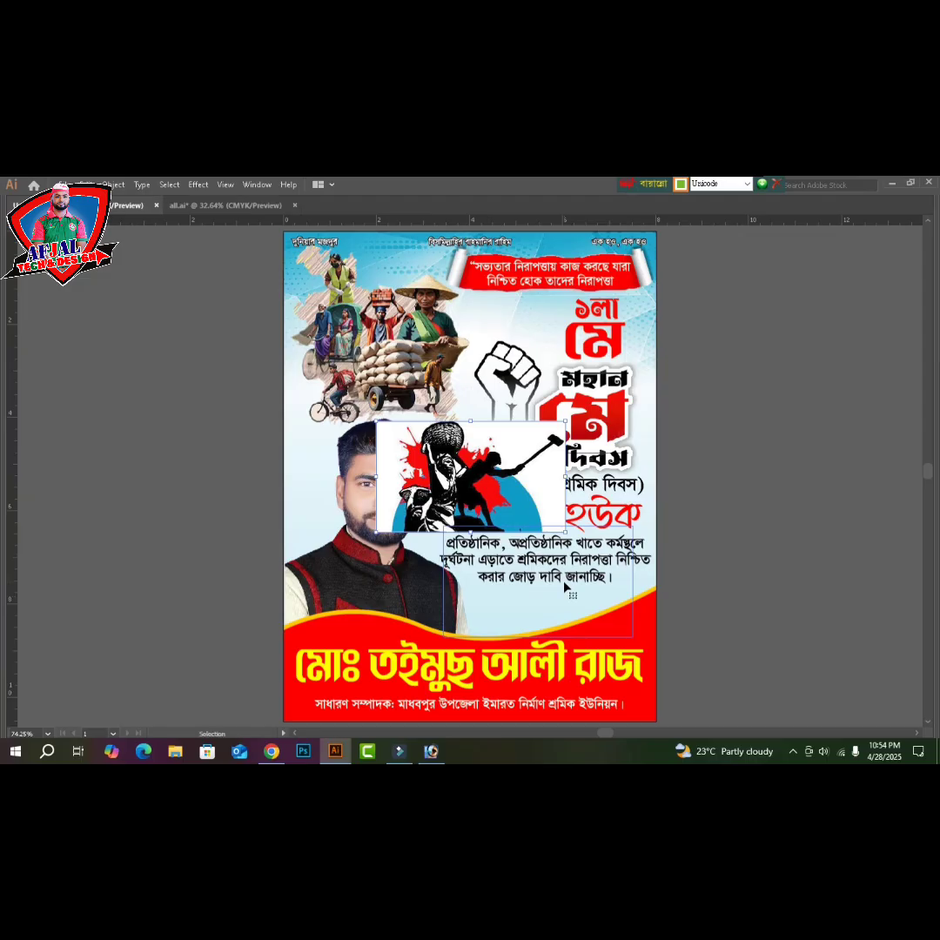
{"action": "left_click_drag", "start_coordinate": [476, 490], "coordinate": [543, 595]}
{"action": "key", "text": "ctrl+shift+["}
{"action": "key", "text": "ctrl+]"}
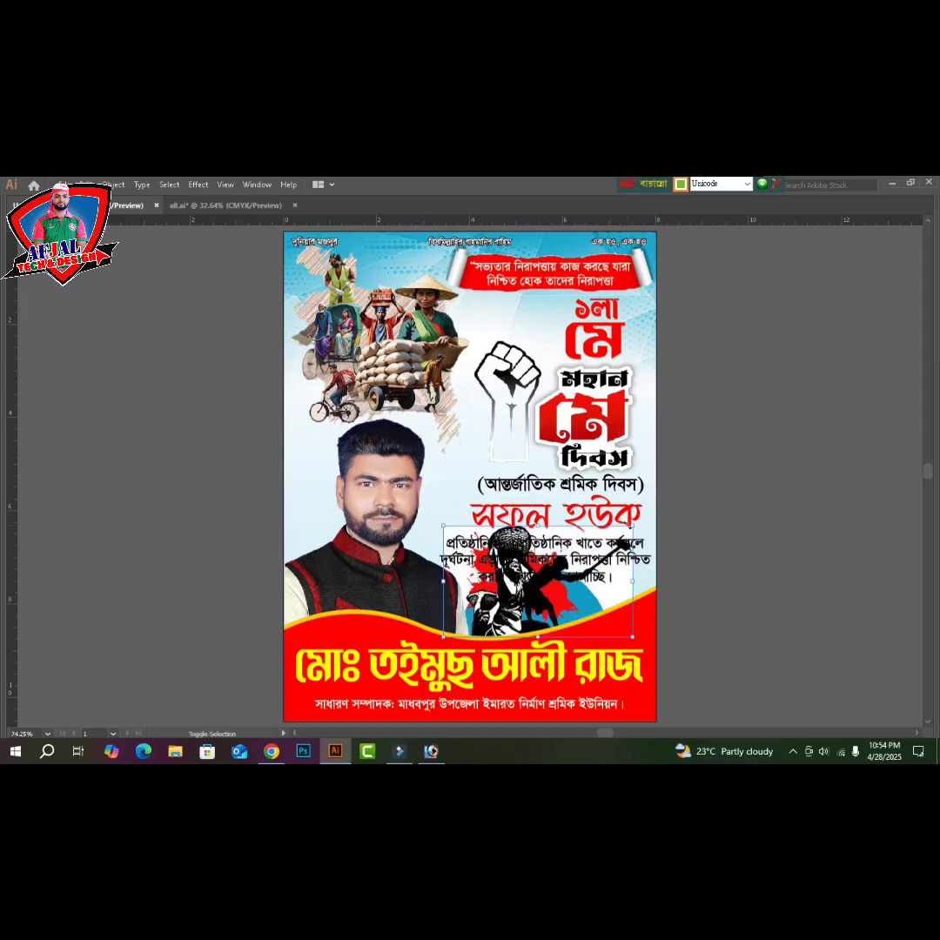
{"action": "left_click_drag", "start_coordinate": [633, 526], "coordinate": [558, 570]}
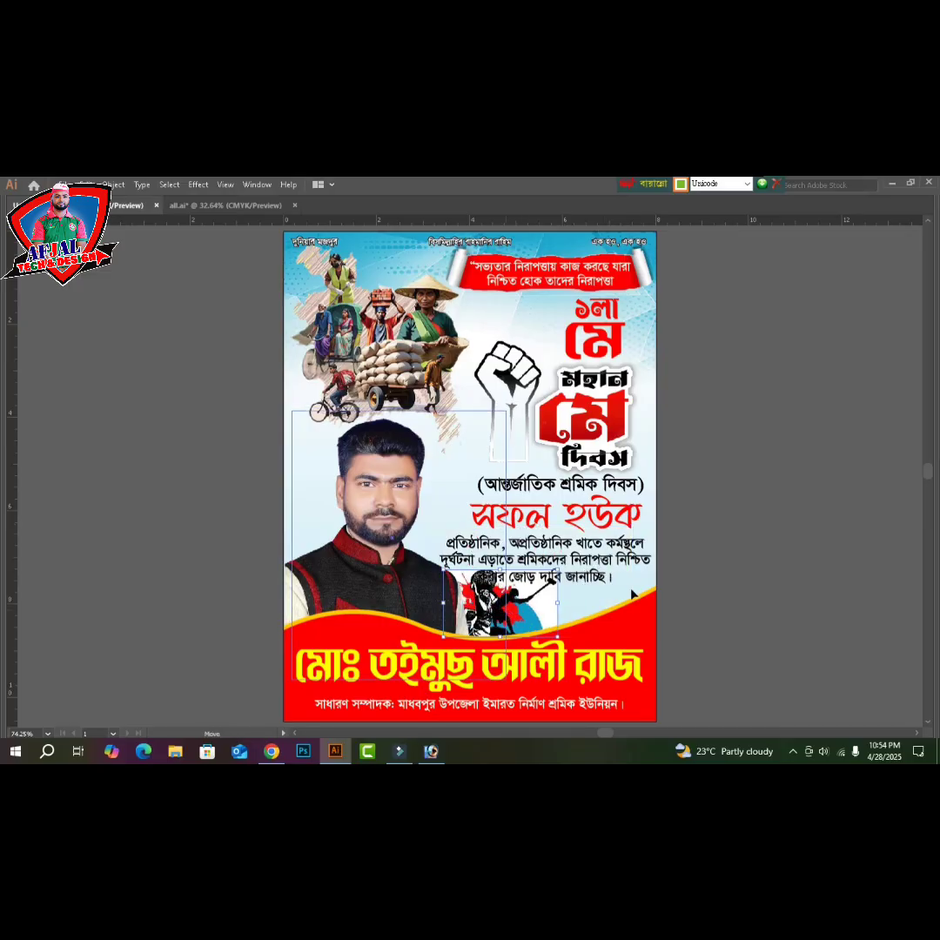
- Nudge the worker logo right and down and squash it slightly to sit above the banner
{"action": "left_click", "coordinate": [783, 594]}
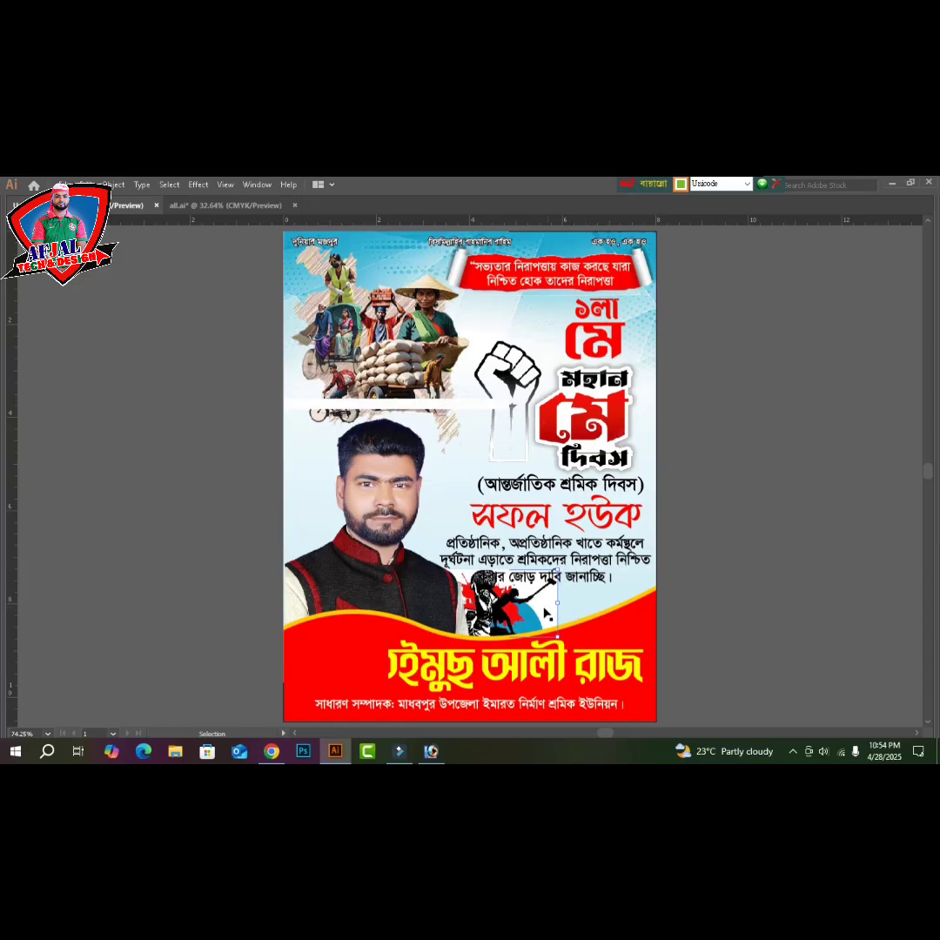
{"action": "left_click", "coordinate": [547, 613]}
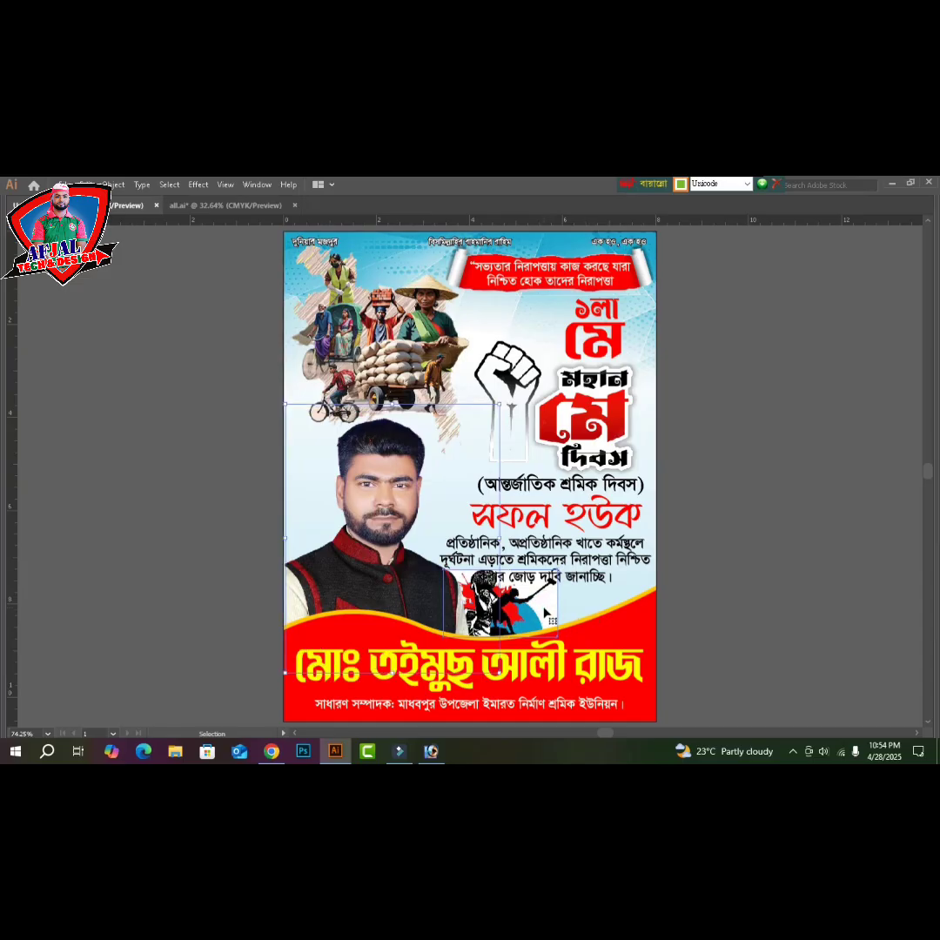
{"action": "left_click", "coordinate": [547, 614]}
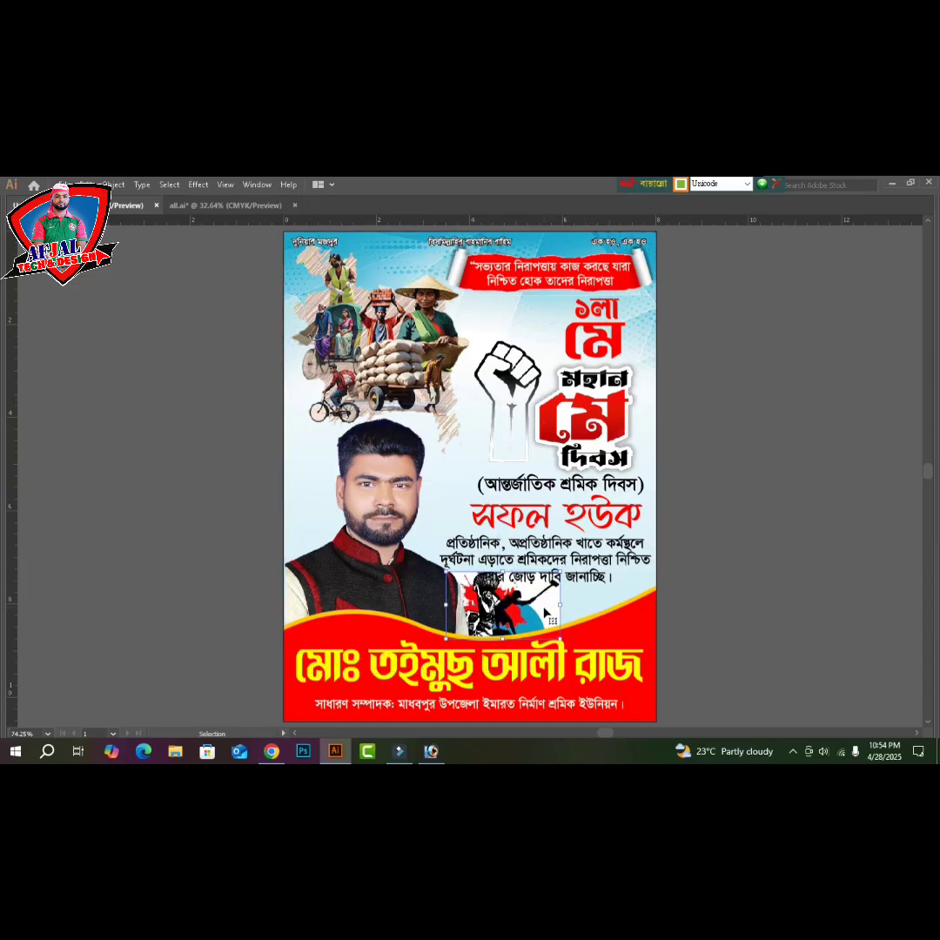
{"action": "key", "text": "Right"}
{"action": "key", "text": "Right"}
{"action": "key", "text": "Right"}
{"action": "key", "text": "Right"}
{"action": "key", "text": "Right"}
{"action": "key", "text": "Right"}
{"action": "key", "text": "Right"}
{"action": "key", "text": "Right"}
{"action": "key", "text": "Right"}
{"action": "key", "text": "Right"}
{"action": "key", "text": "Right"}
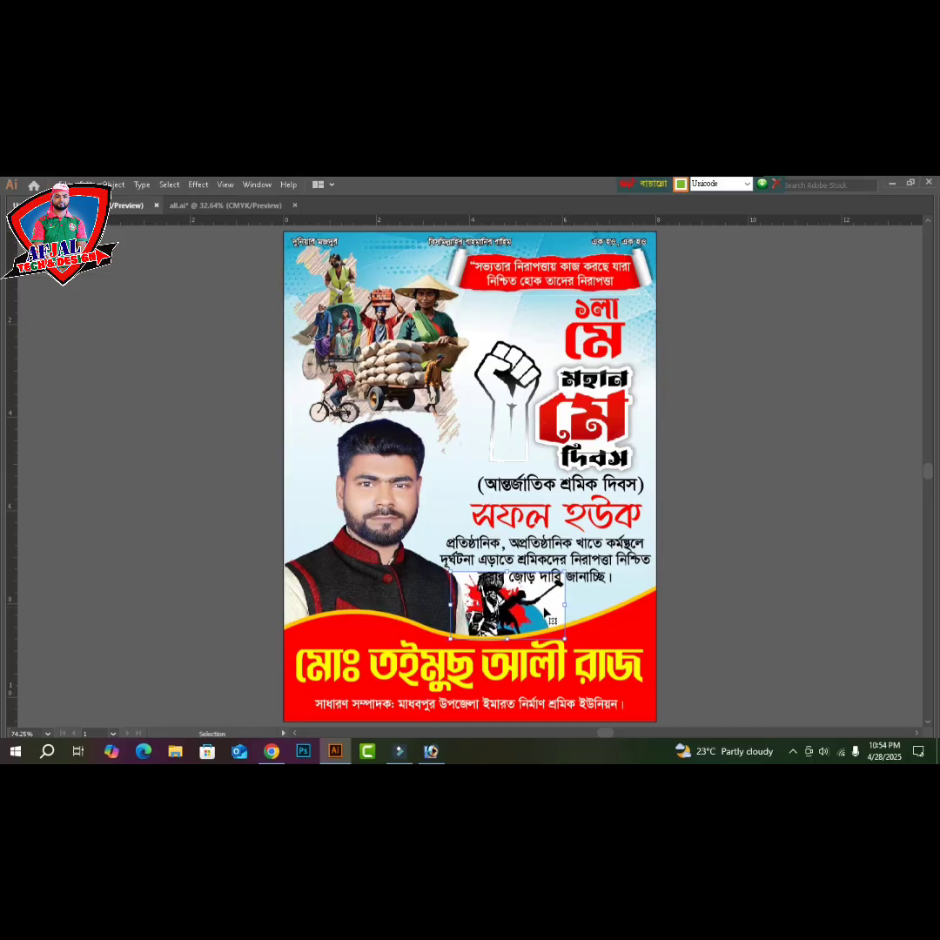
{"action": "key", "text": "Right"}
{"action": "key", "text": "Right"}
{"action": "key", "text": "Right"}
{"action": "key", "text": "Right"}
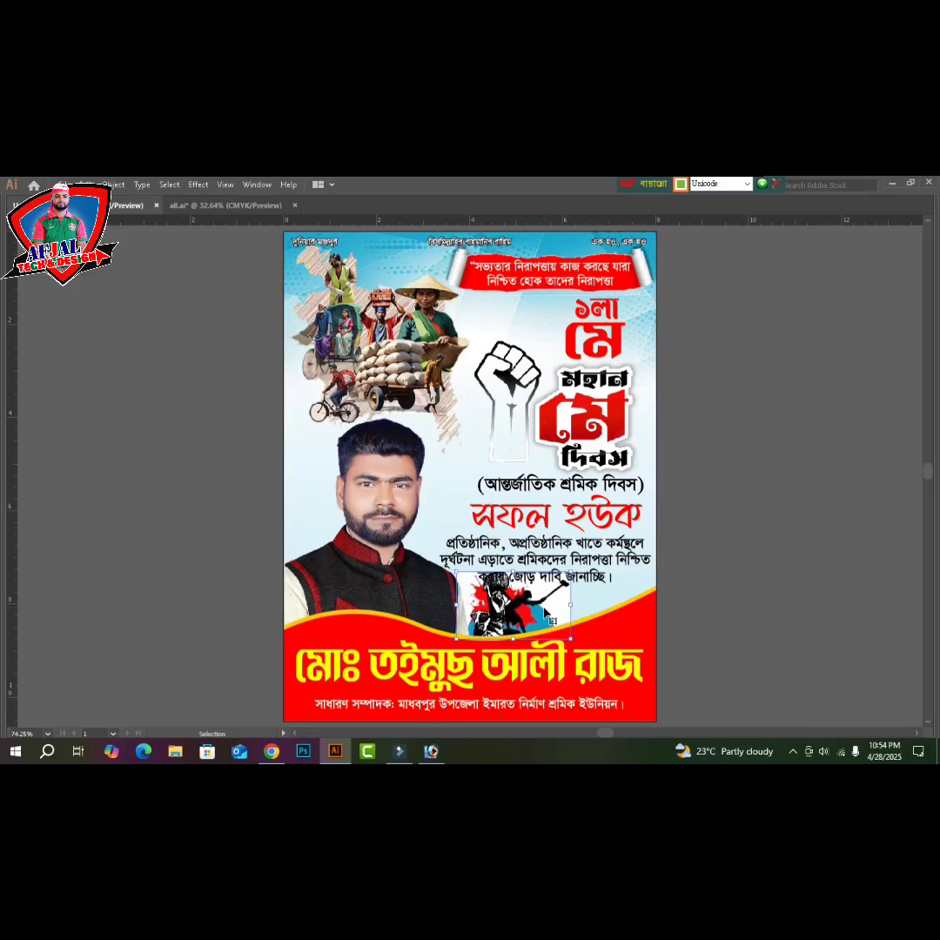
{"action": "key", "text": "Down"}
{"action": "key", "text": "Down"}
{"action": "key", "text": "Down"}
{"action": "key", "text": "Down"}
{"action": "key", "text": "Down"}
{"action": "key", "text": "Down"}
{"action": "key", "text": "Down"}
{"action": "key", "text": "Down"}
{"action": "key", "text": "Down"}
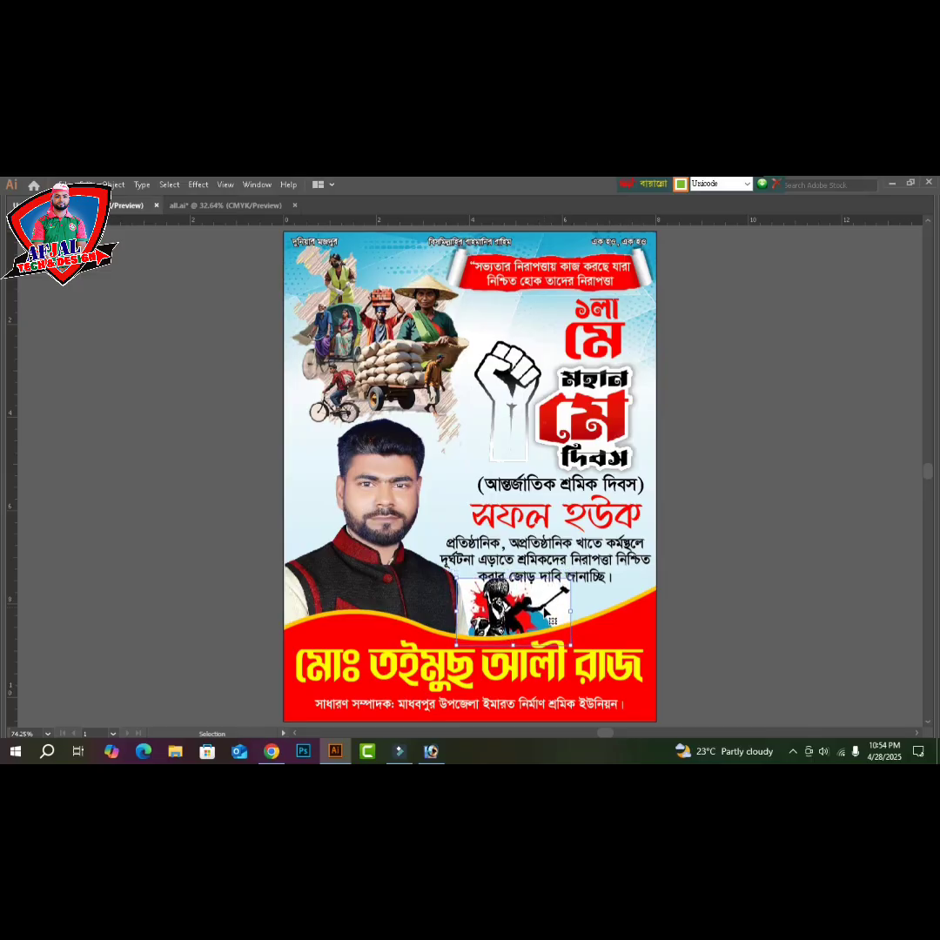
{"action": "key", "text": "Down"}
{"action": "key", "text": "Down"}
{"action": "key", "text": "Down"}
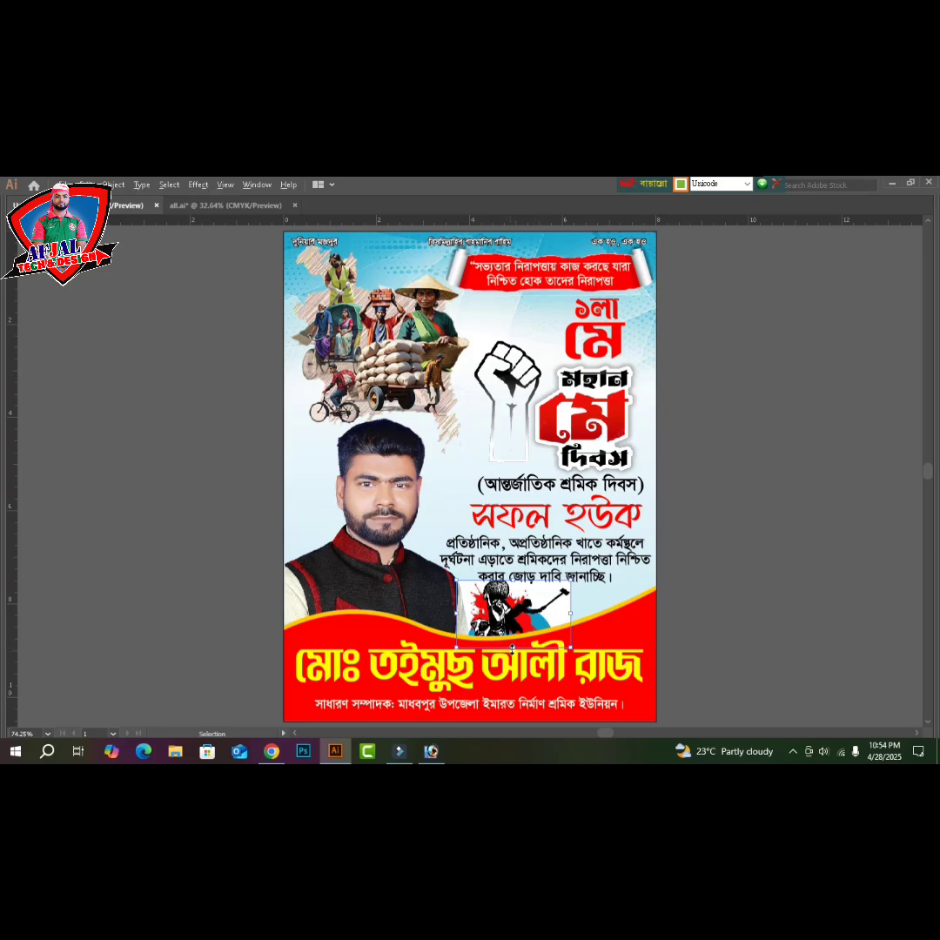
{"action": "left_click_drag", "start_coordinate": [513, 649], "coordinate": [513, 645]}
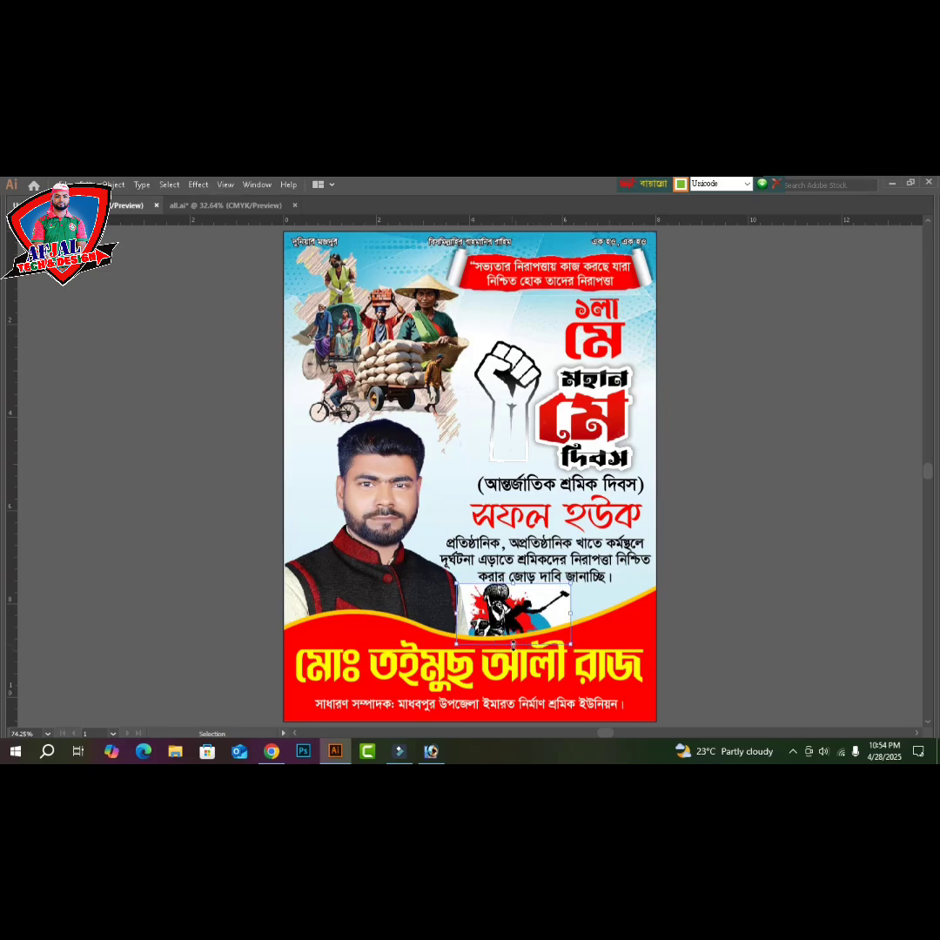
{"action": "key", "text": "Right"}
{"action": "key", "text": "Right"}
{"action": "key", "text": "Right"}
{"action": "key", "text": "Right"}
{"action": "key", "text": "Right"}
{"action": "key", "text": "Right"}
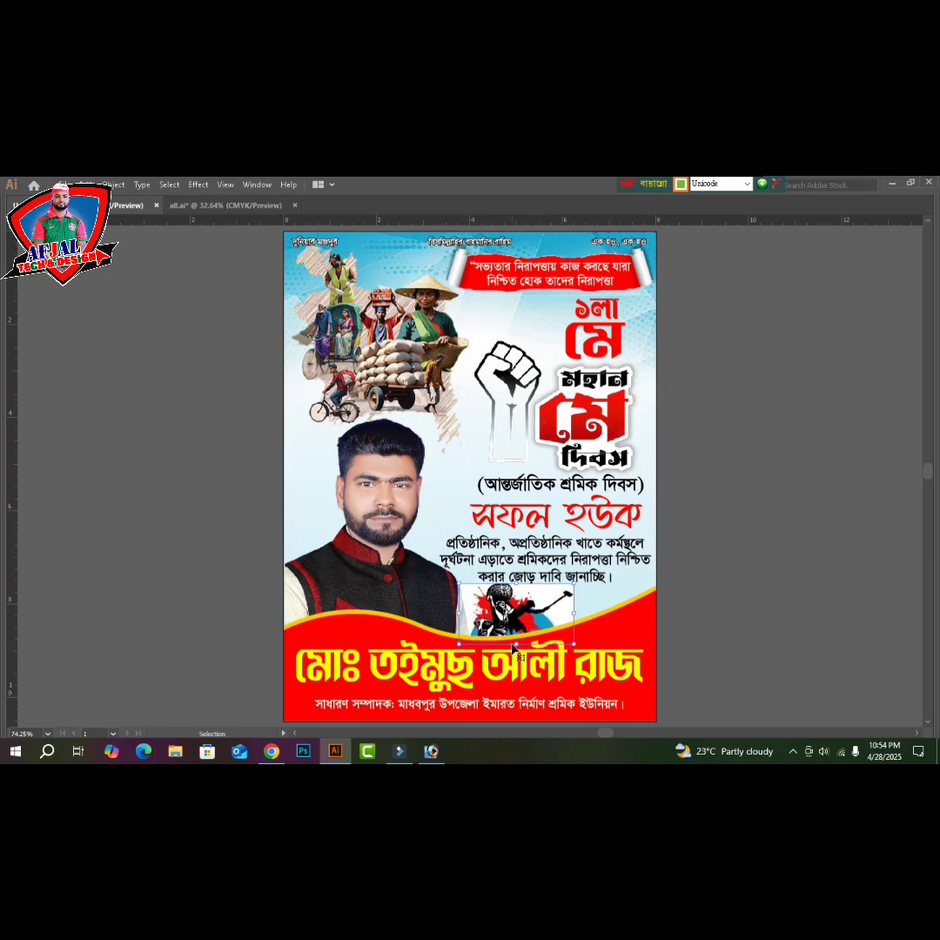
{"action": "key", "text": "Tab"}
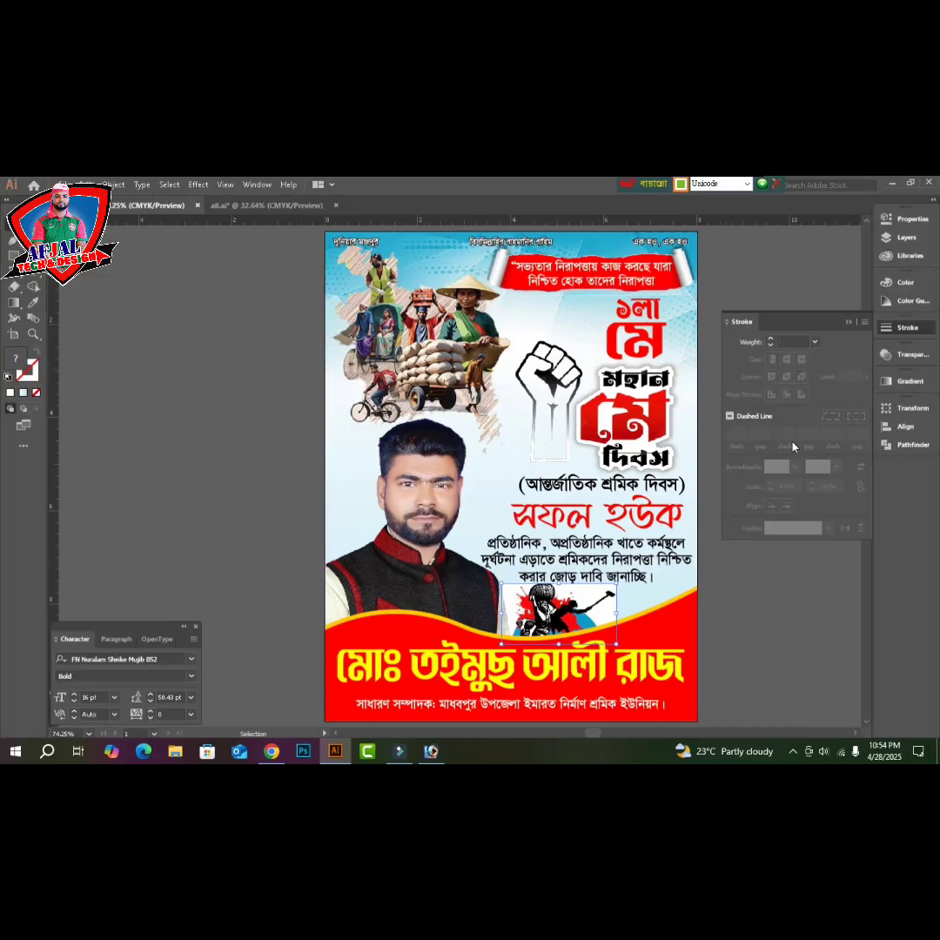
- Set the worker logo's blending mode to Multiply so its white box disappears
{"action": "left_click", "coordinate": [917, 361]}
{"action": "left_click", "coordinate": [778, 370]}
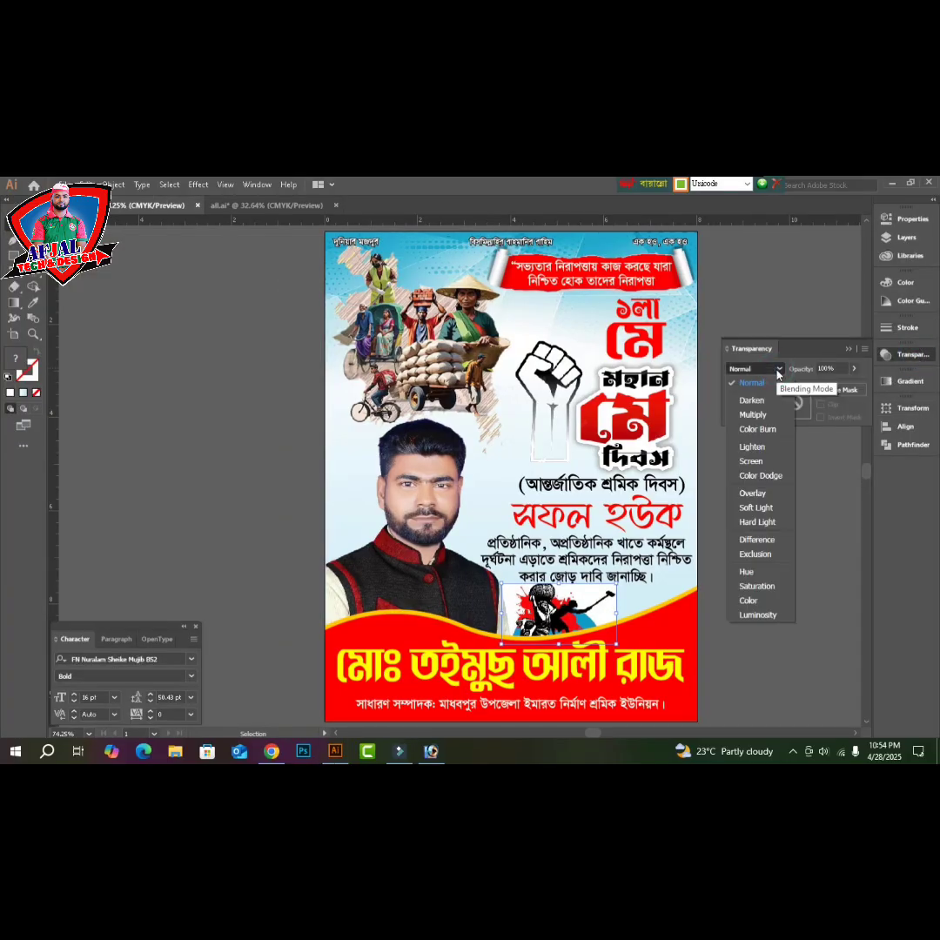
{"action": "left_click", "coordinate": [754, 417]}
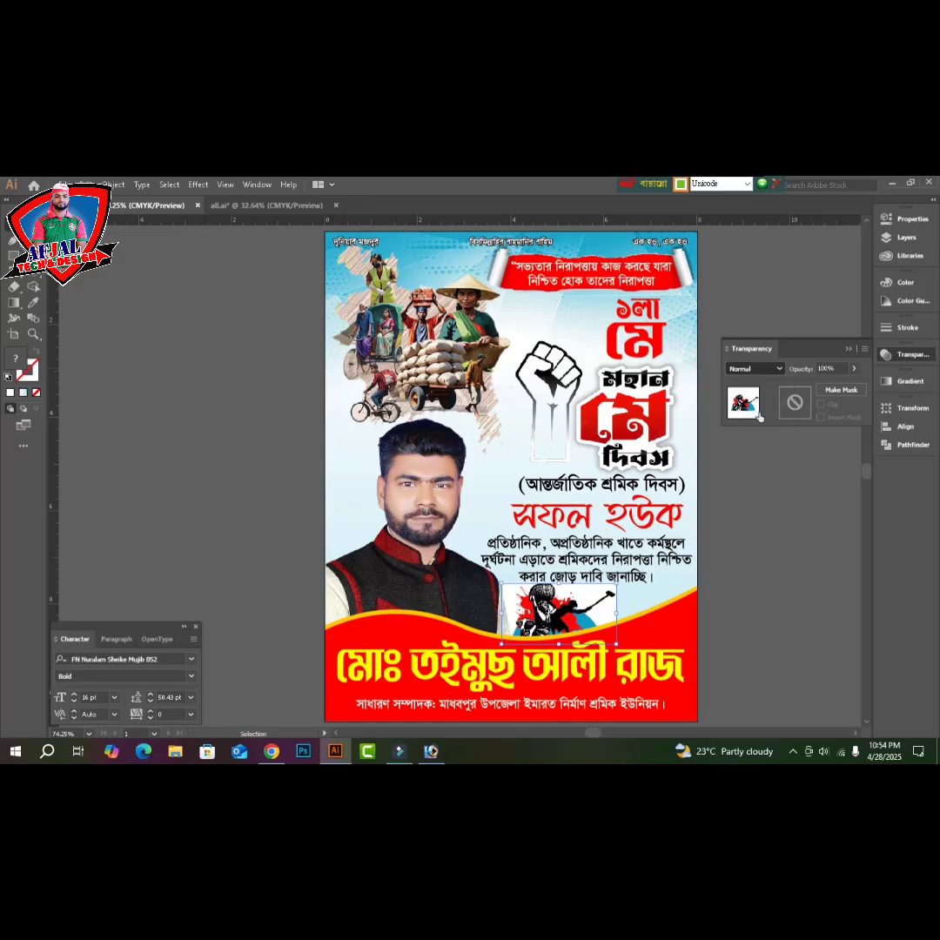
{"action": "left_click", "coordinate": [763, 553]}
{"action": "key", "text": "Tab"}
- Bring up the Save As dialog to save a copy of the poster
{"action": "key", "text": "a"}
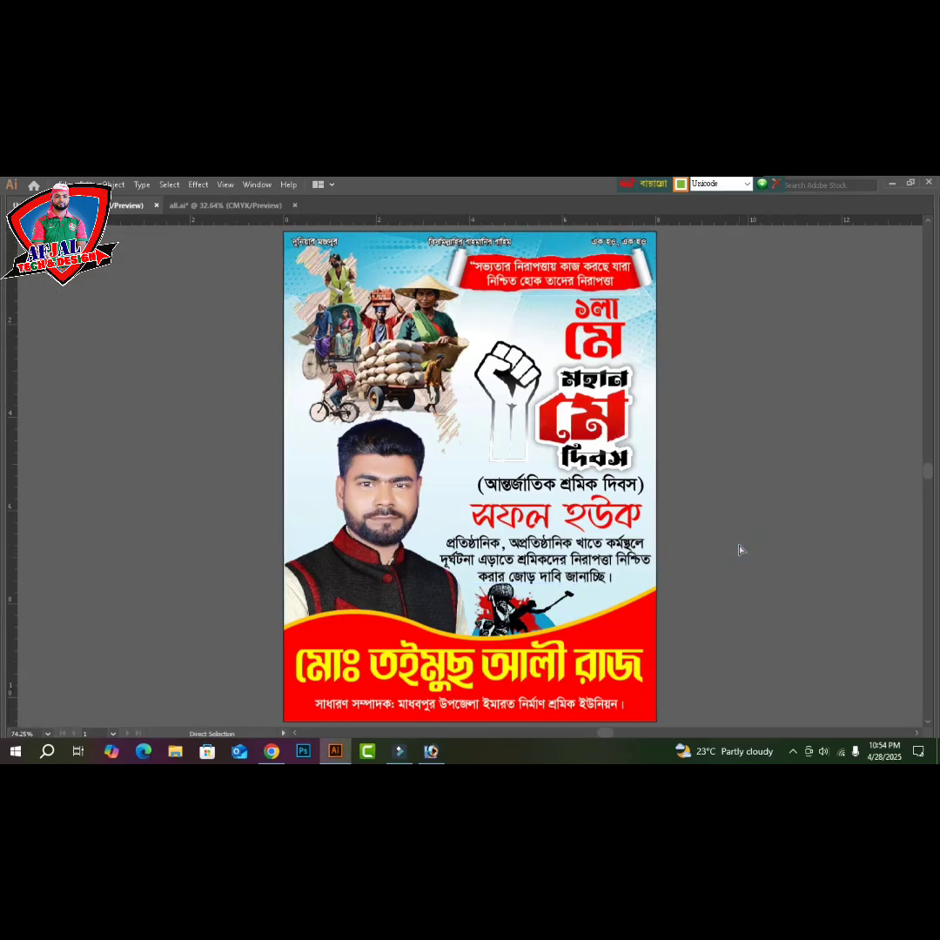
{"action": "key", "text": "v"}
{"action": "key", "text": "a"}
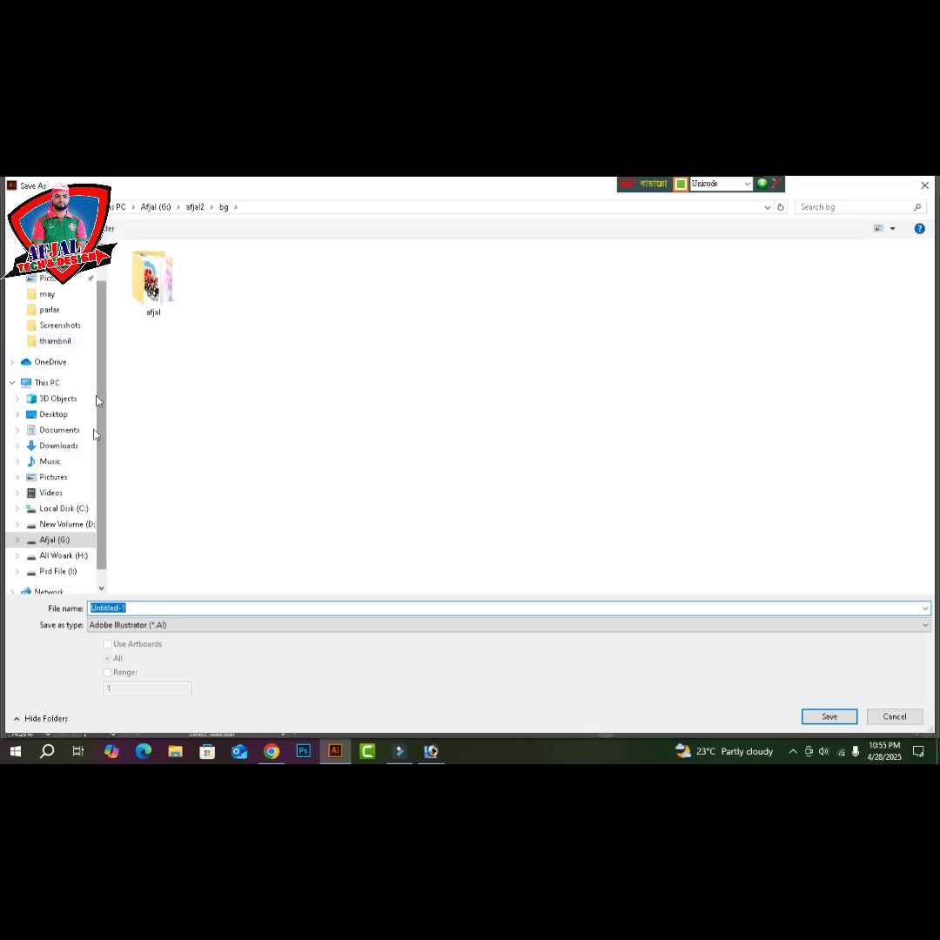
- Create a new folder named 'may' on the G: drive and open it
{"action": "left_click", "coordinate": [69, 544]}
{"action": "left_click", "coordinate": [231, 442]}
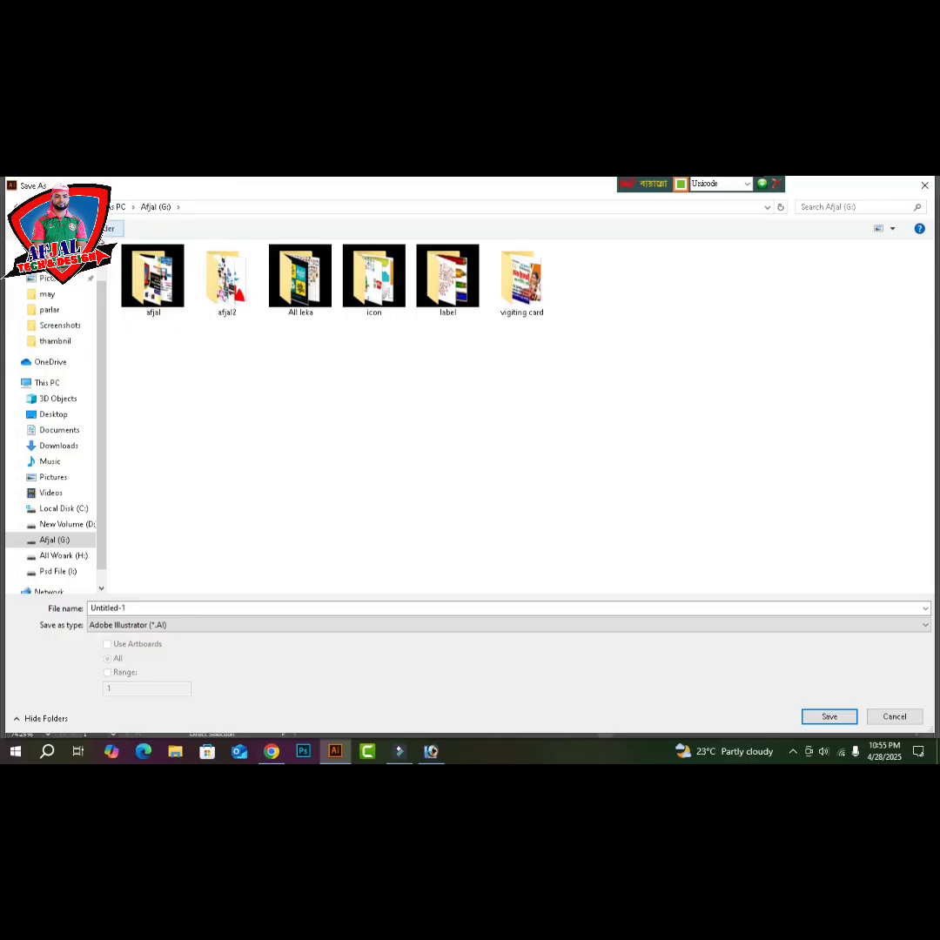
{"action": "left_click", "coordinate": [107, 229]}
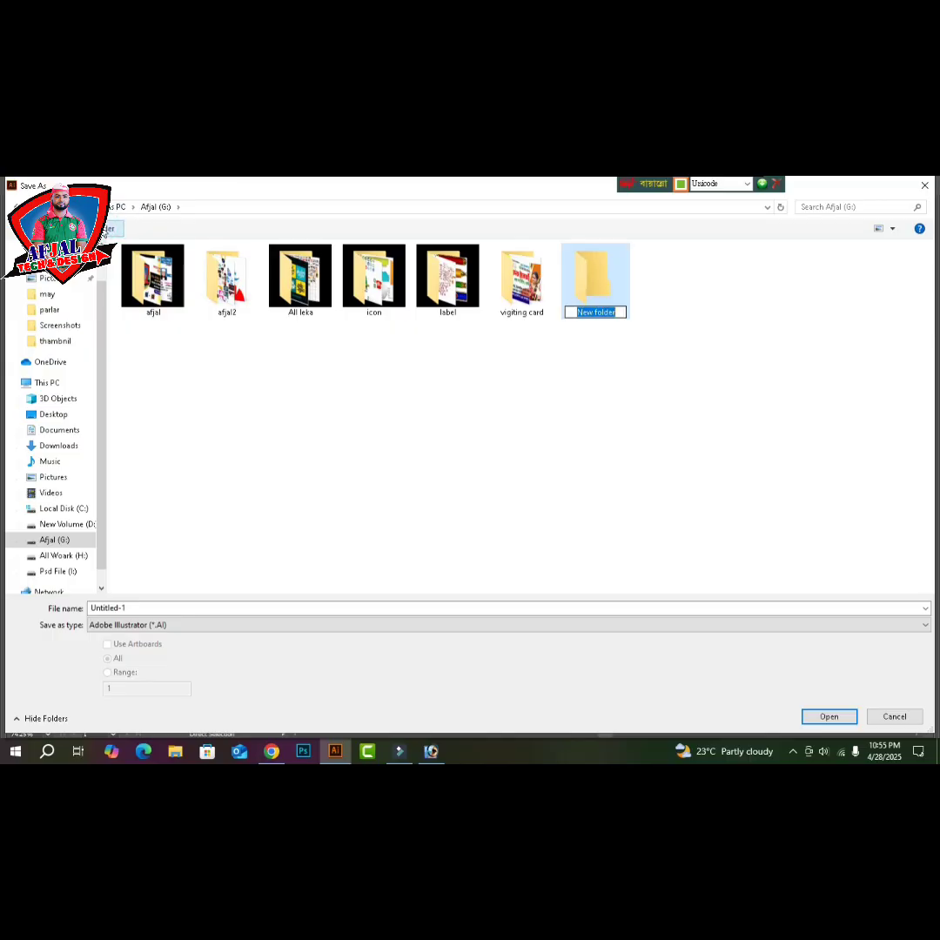
{"action": "type", "text": "ম"}
{"action": "key", "text": "BackSpace"}
{"action": "key", "text": "ctrl+alt+b"}
{"action": "key", "text": "ctrl+alt+v"}
{"action": "key", "text": "ctrl+alt+v"}
{"action": "type", "text": "may"}
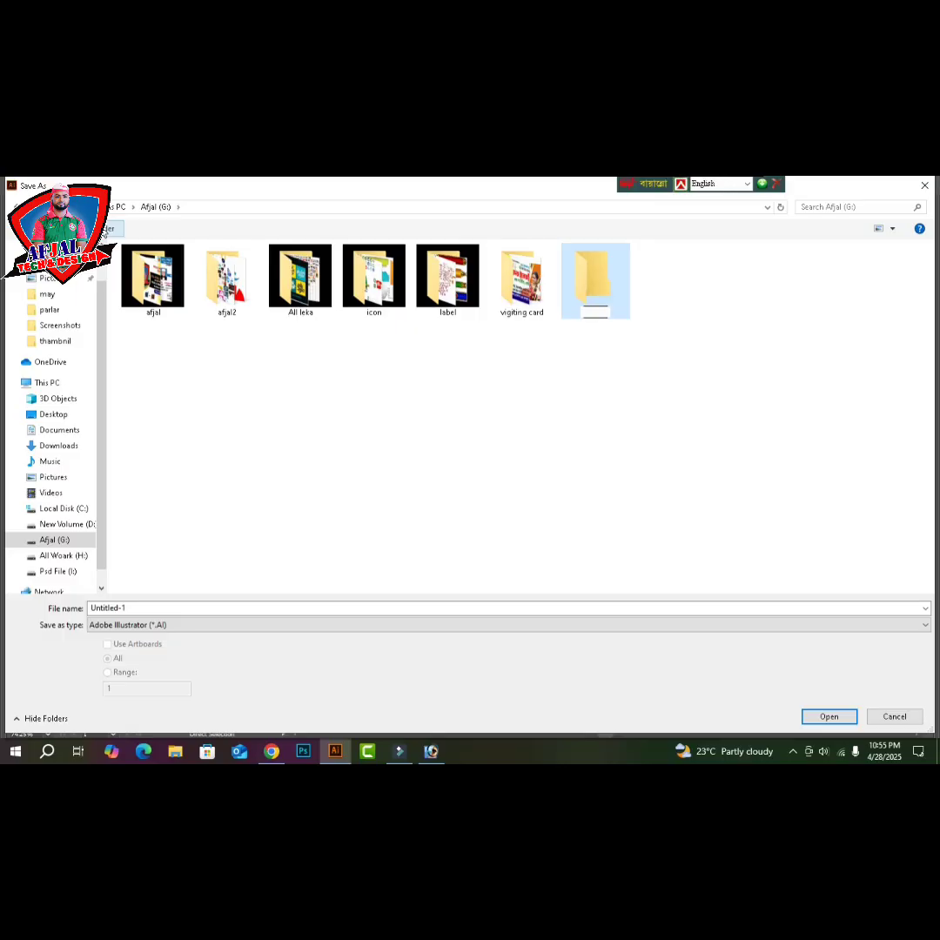
{"action": "key", "text": "Return"}
{"action": "key", "text": "Return"}
- Save the poster as 'toimoj' in Illustrator EPS format
{"action": "left_click", "coordinate": [137, 607]}
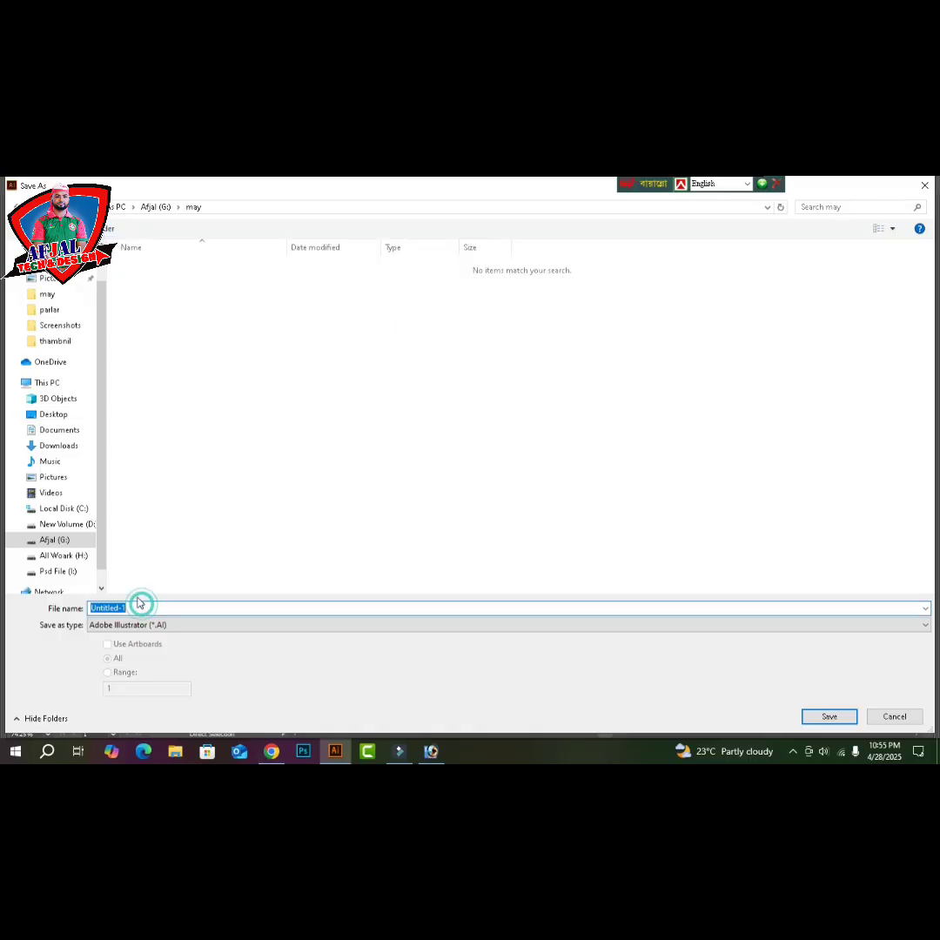
{"action": "type", "text": "to"}
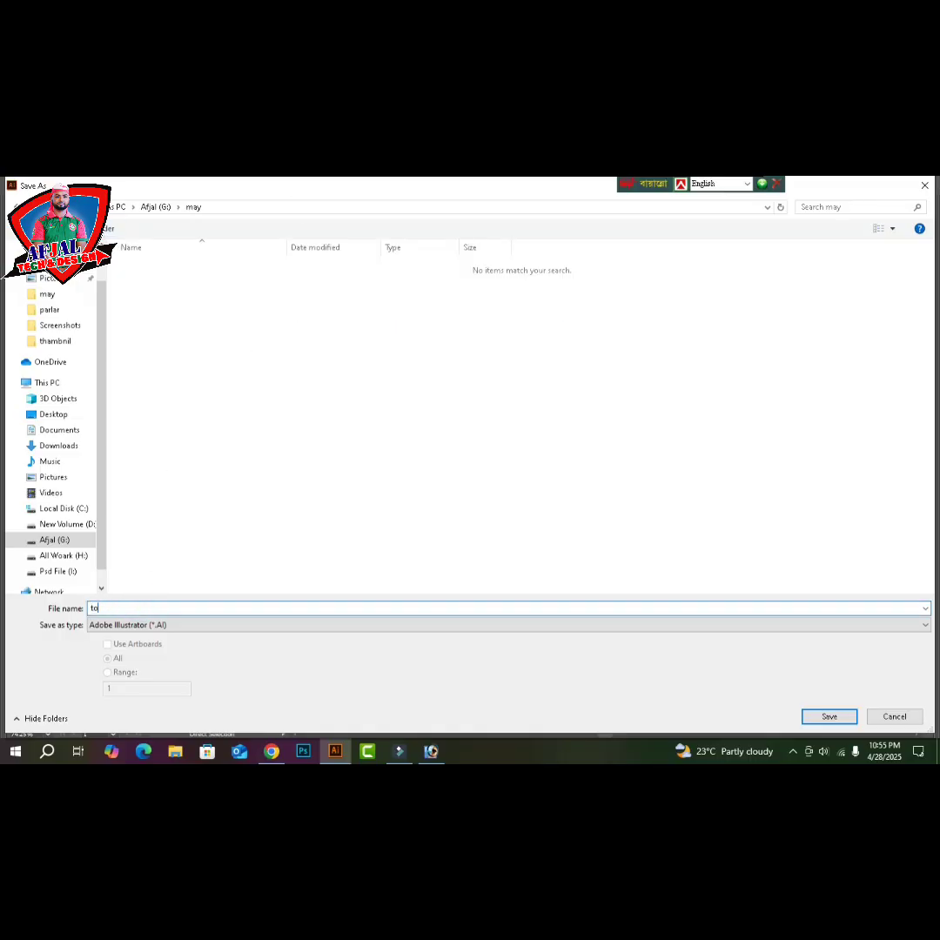
{"action": "type", "text": "imoj"}
{"action": "left_click", "coordinate": [150, 624]}
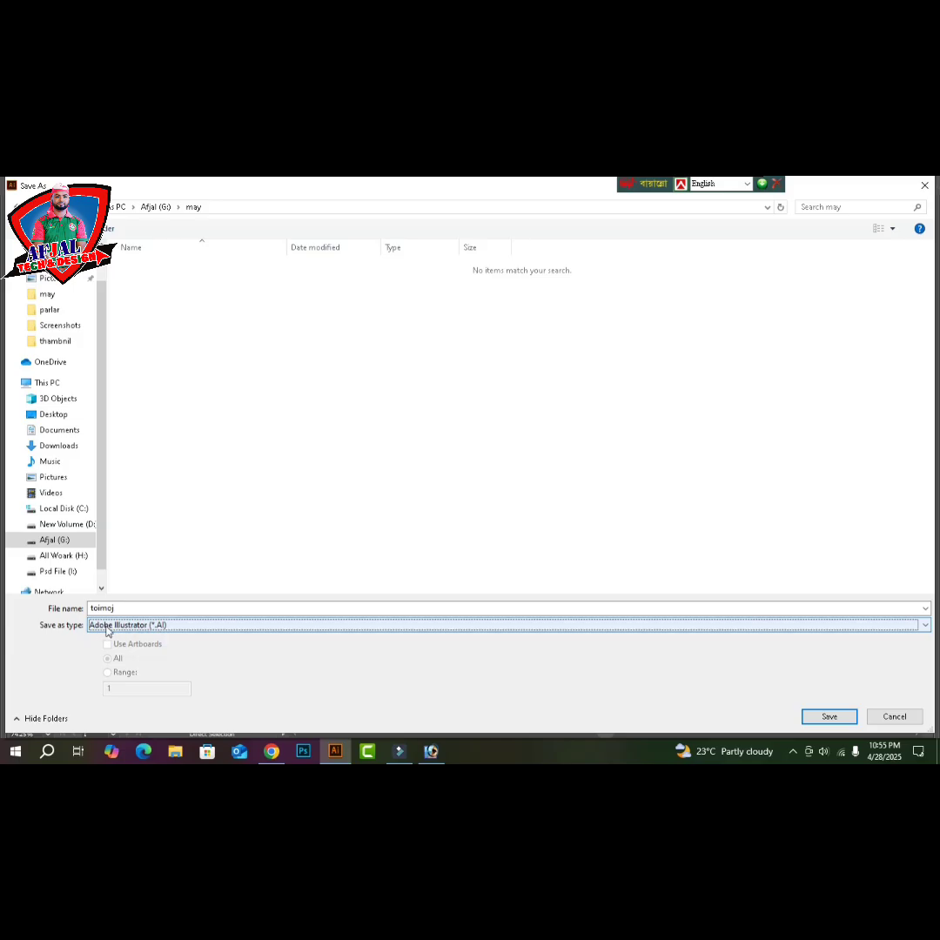
{"action": "left_click", "coordinate": [180, 625]}
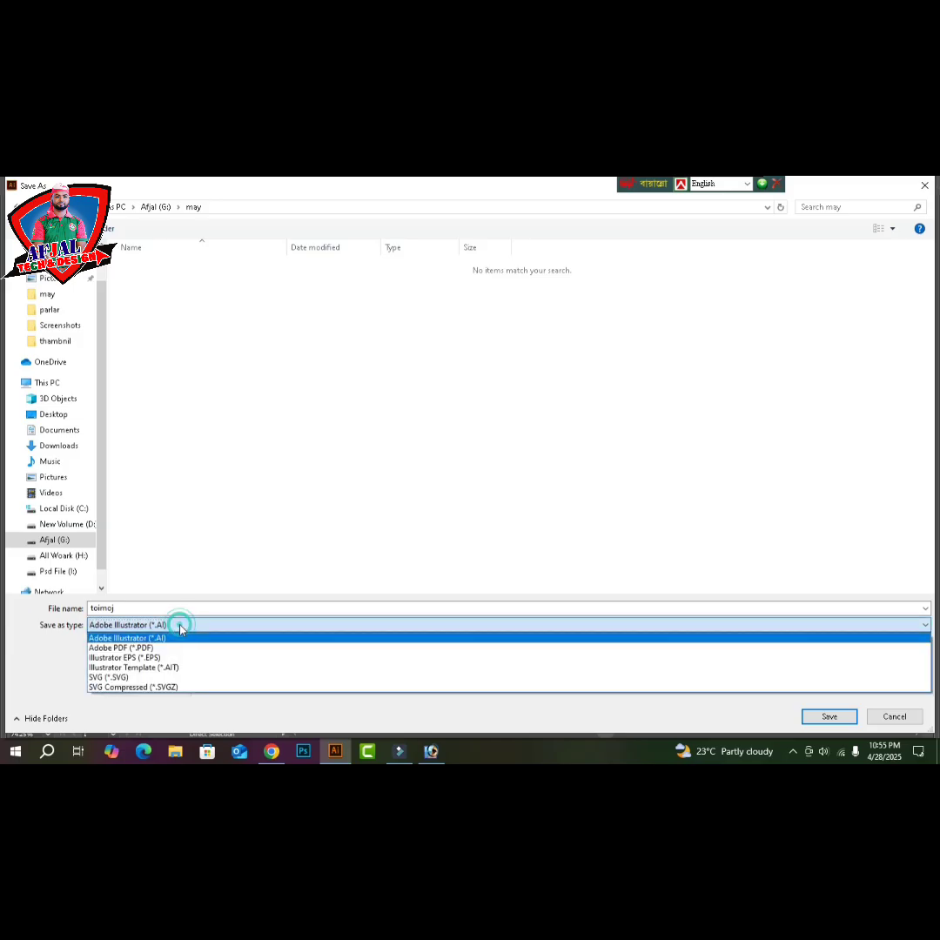
{"action": "left_click", "coordinate": [117, 659]}
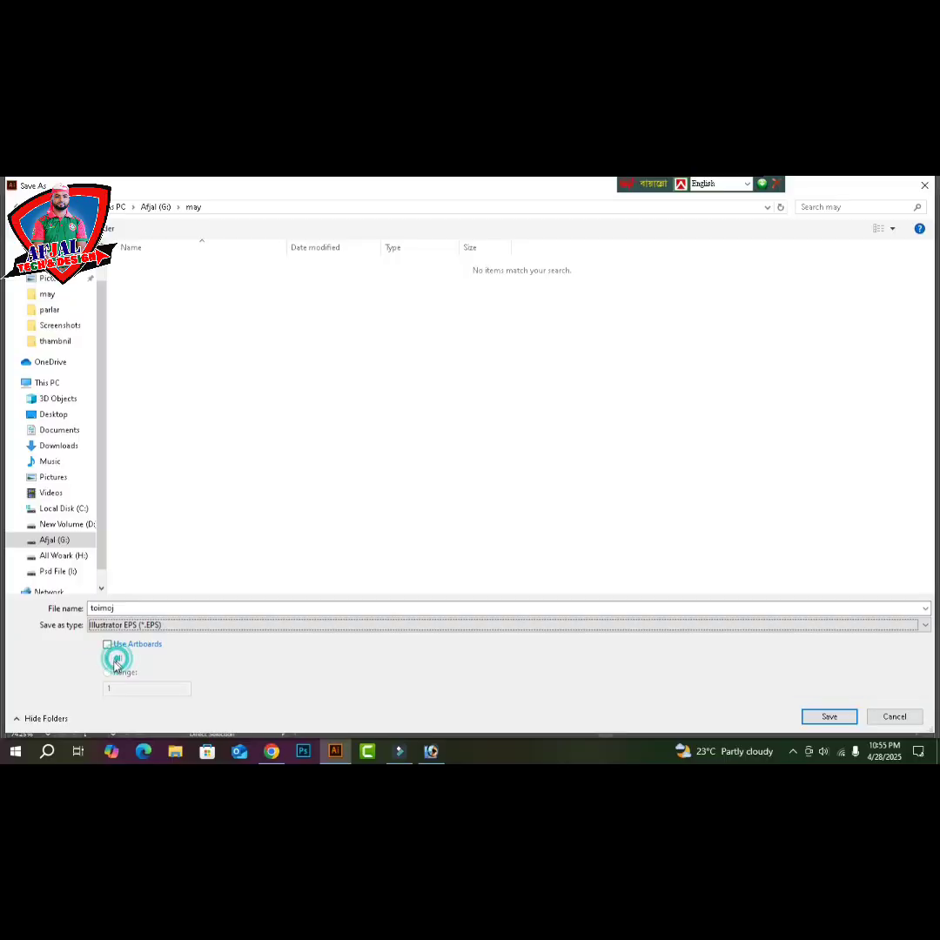
{"action": "left_click", "coordinate": [830, 717]}
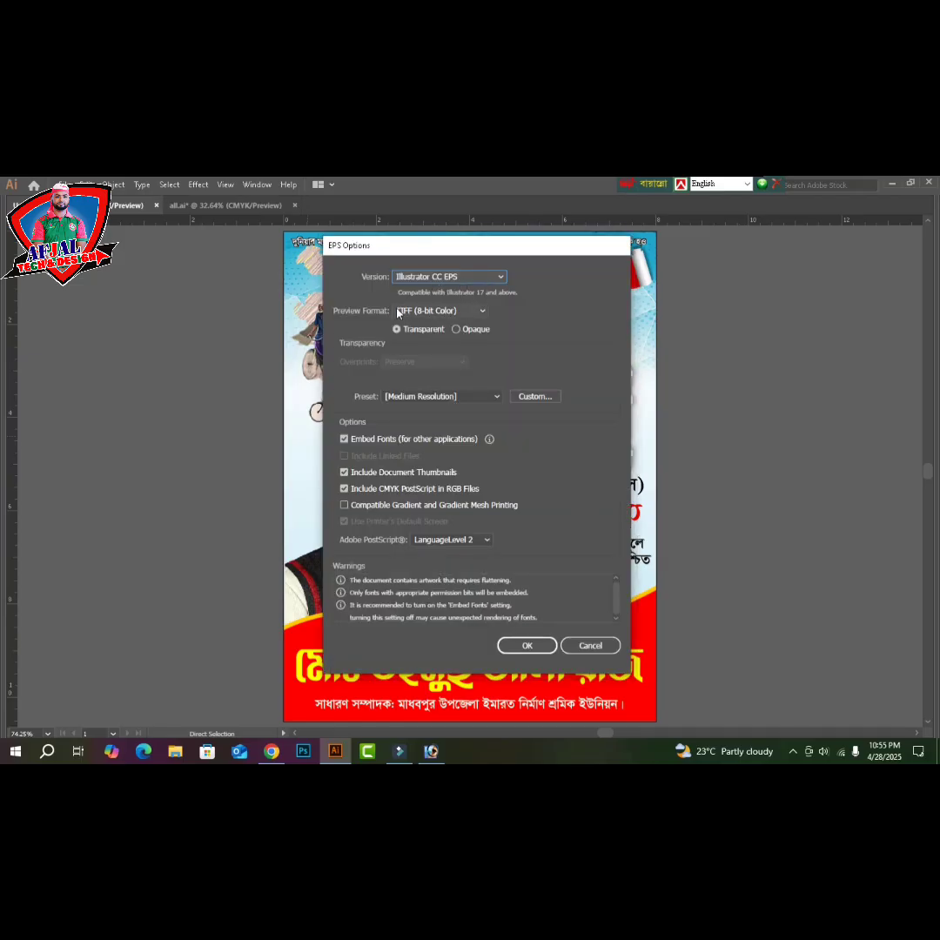
- Confirm the EPS options with Preview Format None, then dismiss the bad-font error alert
{"action": "left_click", "coordinate": [437, 312]}
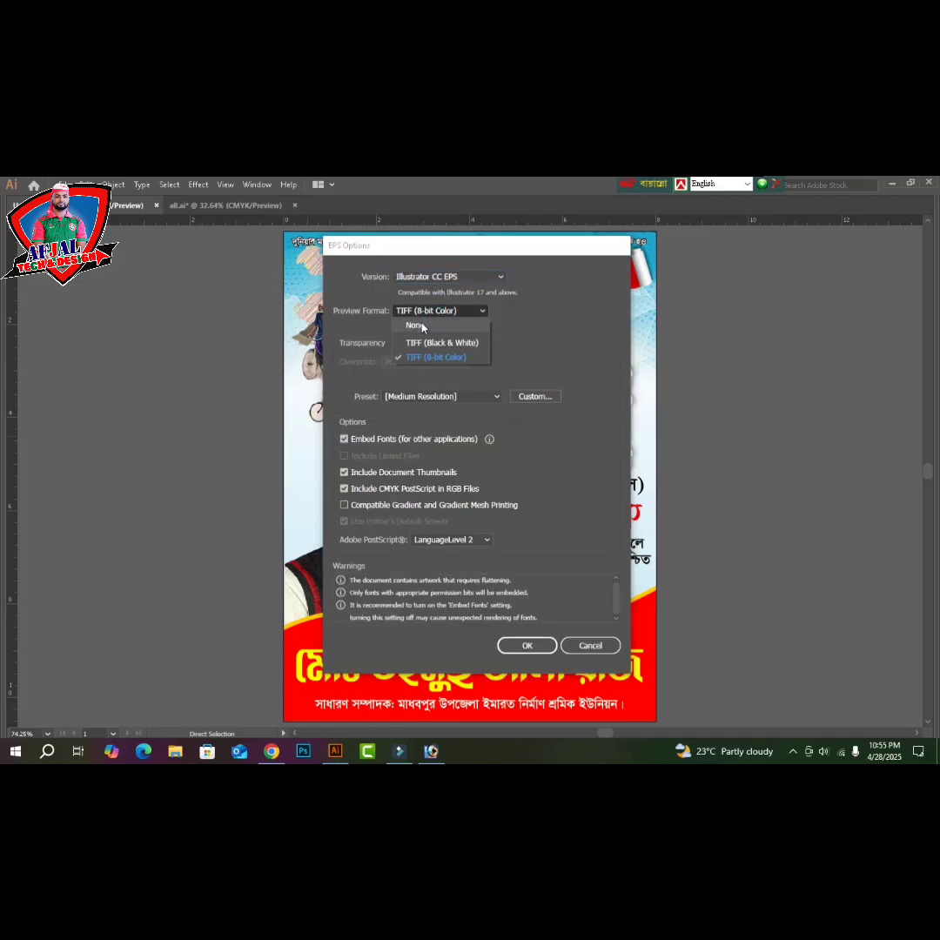
{"action": "left_click", "coordinate": [414, 325]}
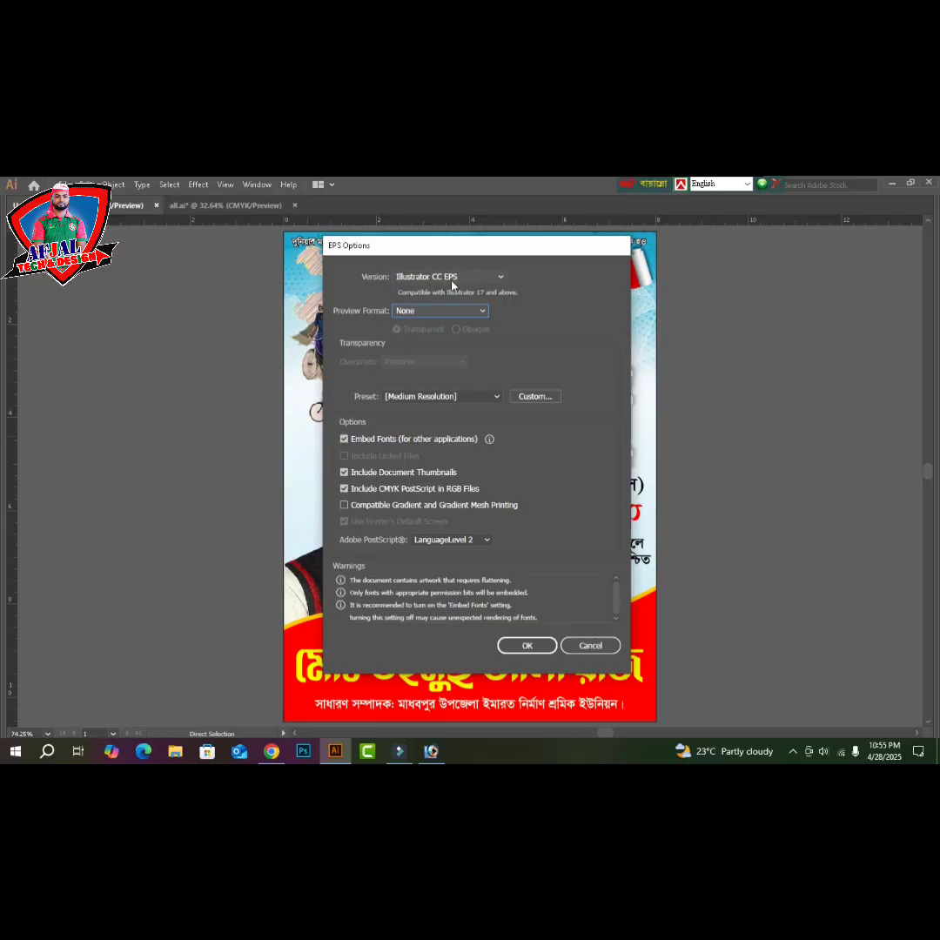
{"action": "left_click", "coordinate": [526, 646]}
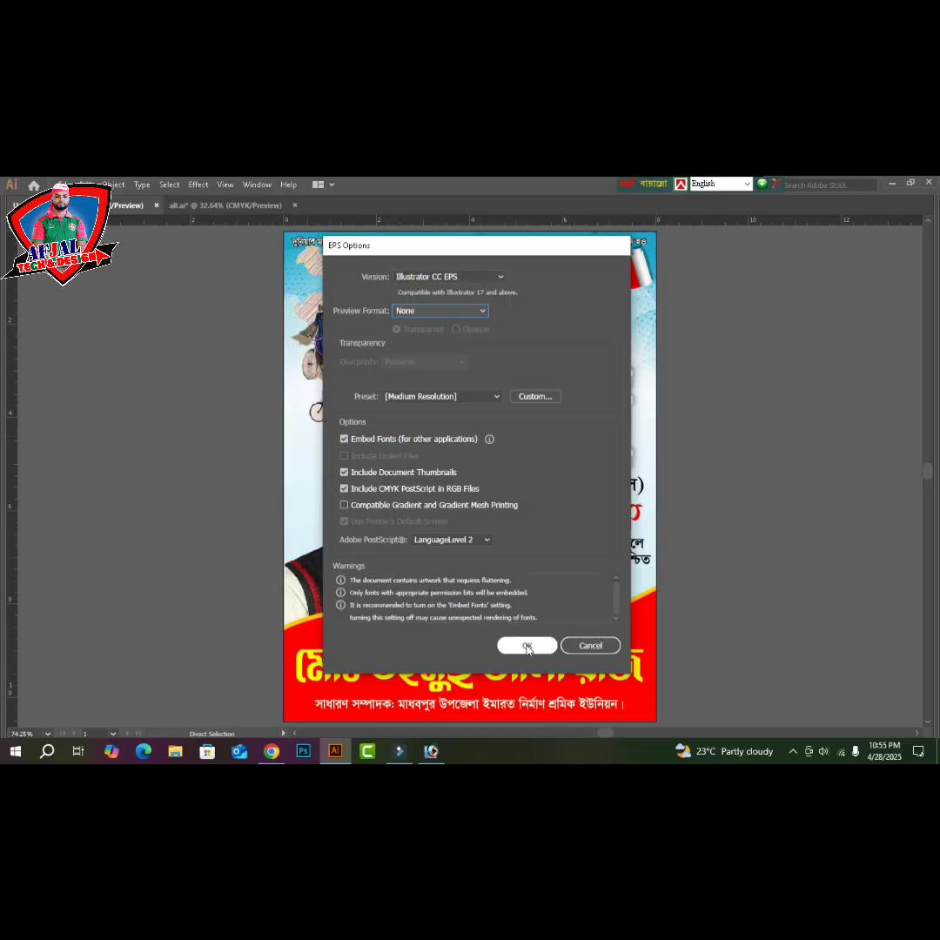
{"action": "left_click", "coordinate": [527, 647]}
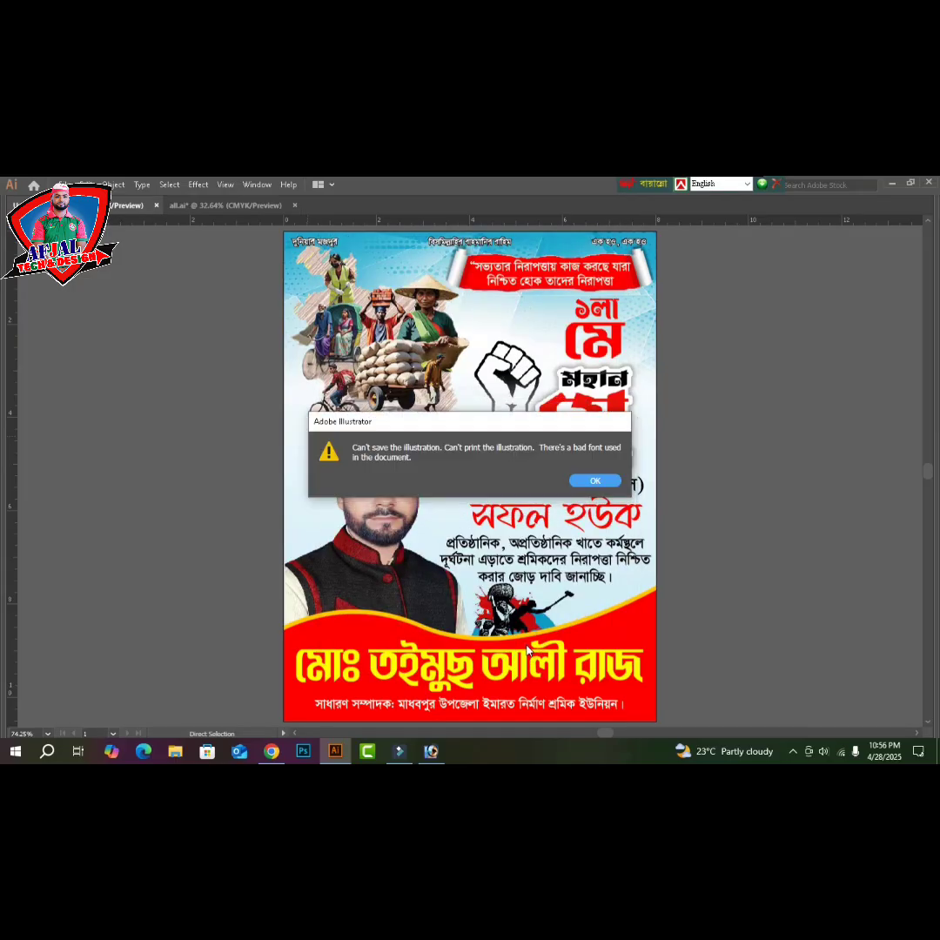
{"action": "key", "text": "Return"}
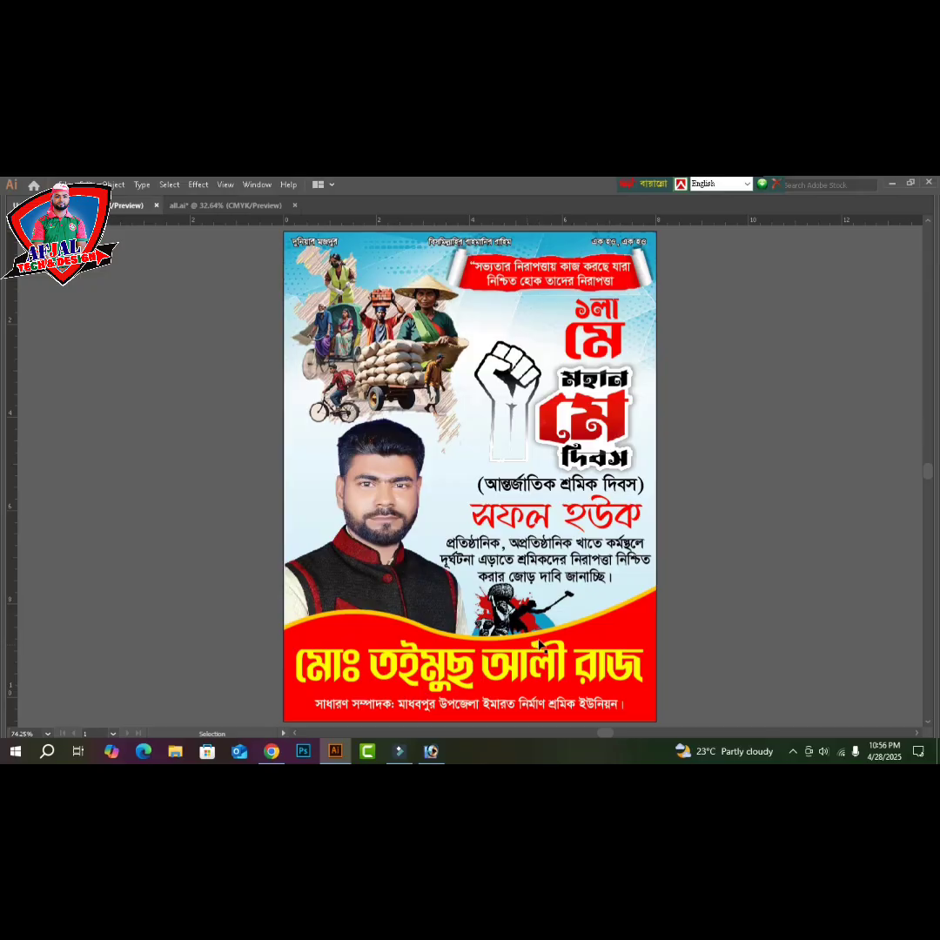
{"action": "left_click", "coordinate": [609, 318]}
{"action": "left_click", "coordinate": [733, 349]}
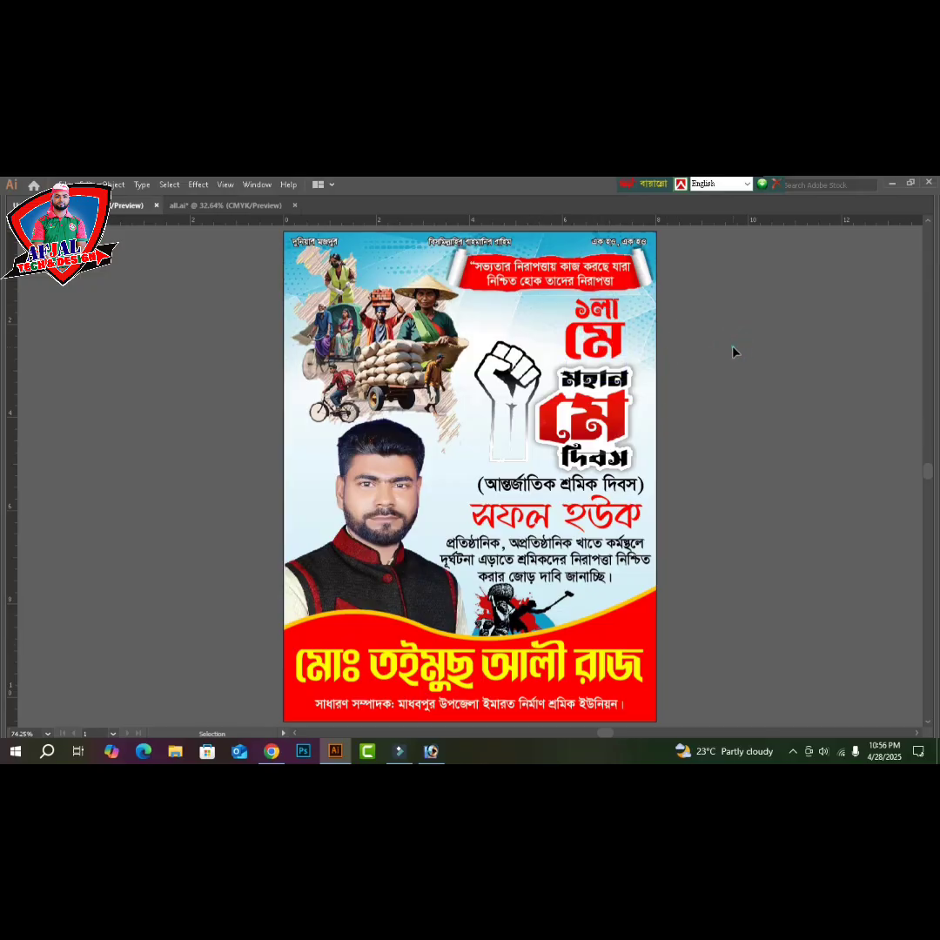